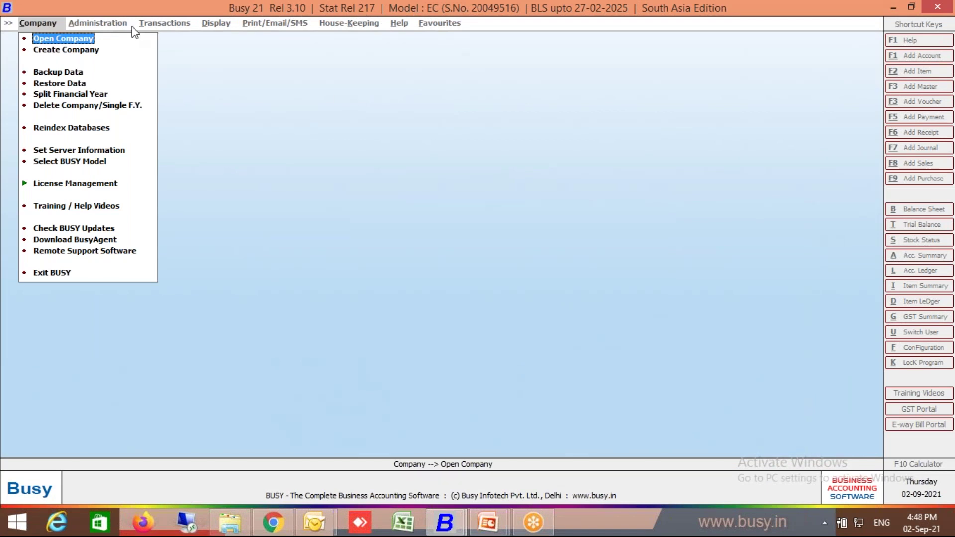
Review BUSY's server information settings: MSSQL database, server address, user SA
click(83, 151)
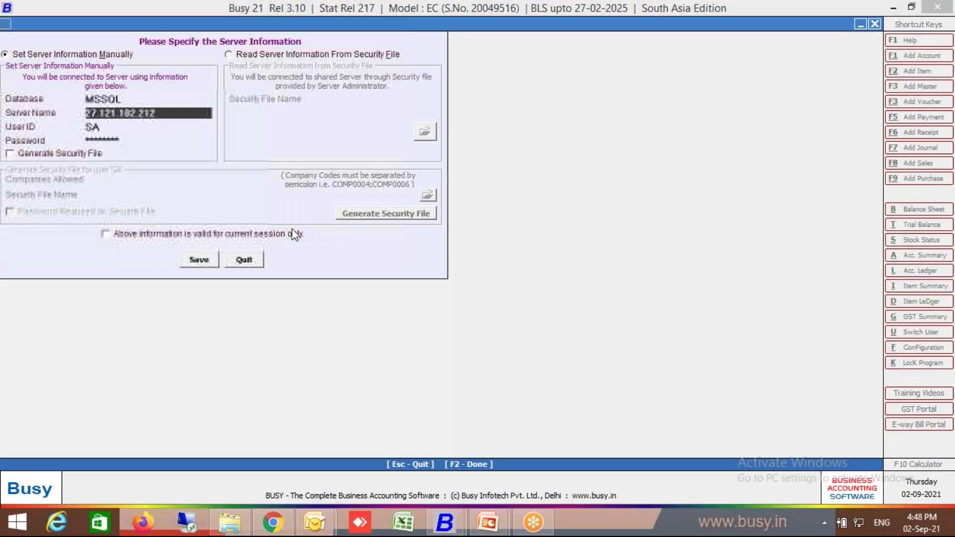
key(Escape)
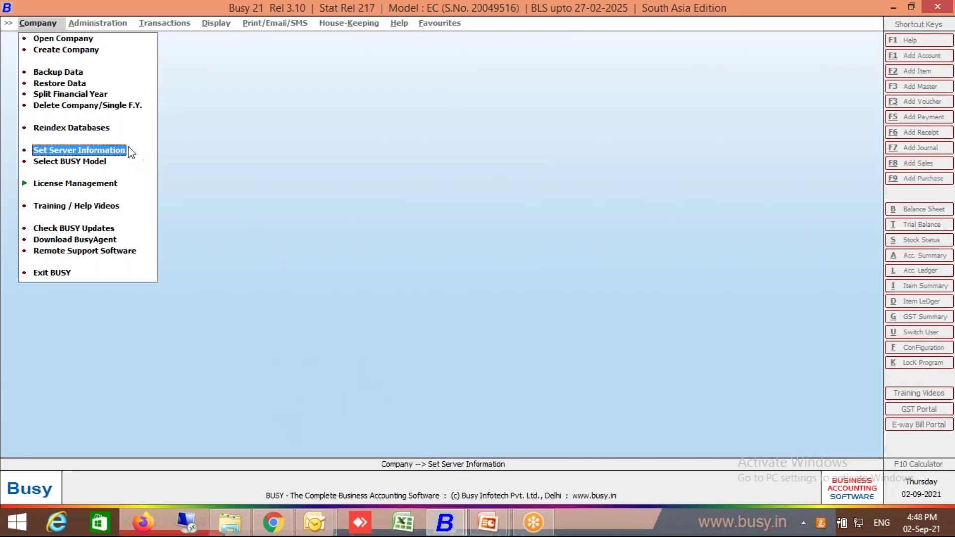
click(122, 151)
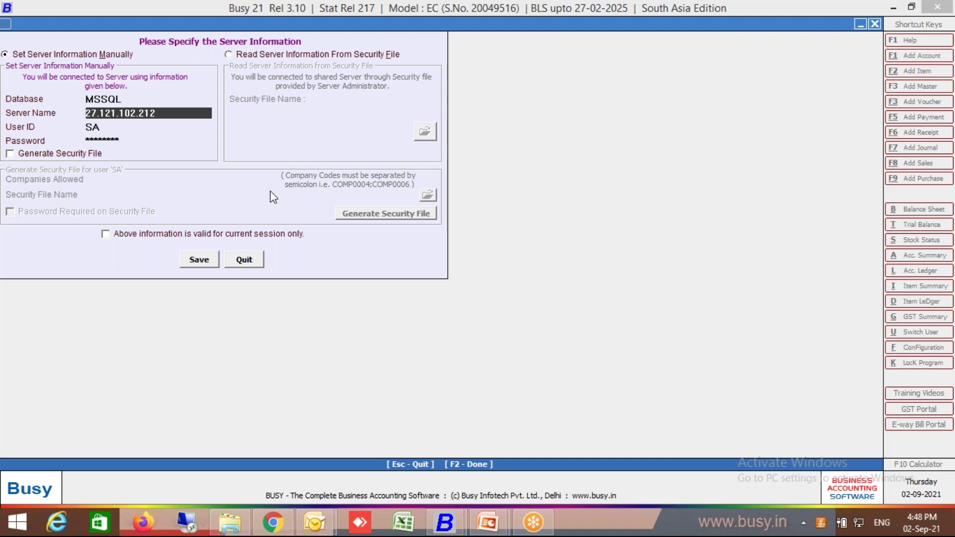
Open and dismiss the Windows Run prompt, then go to the Start screen
key(super+r)
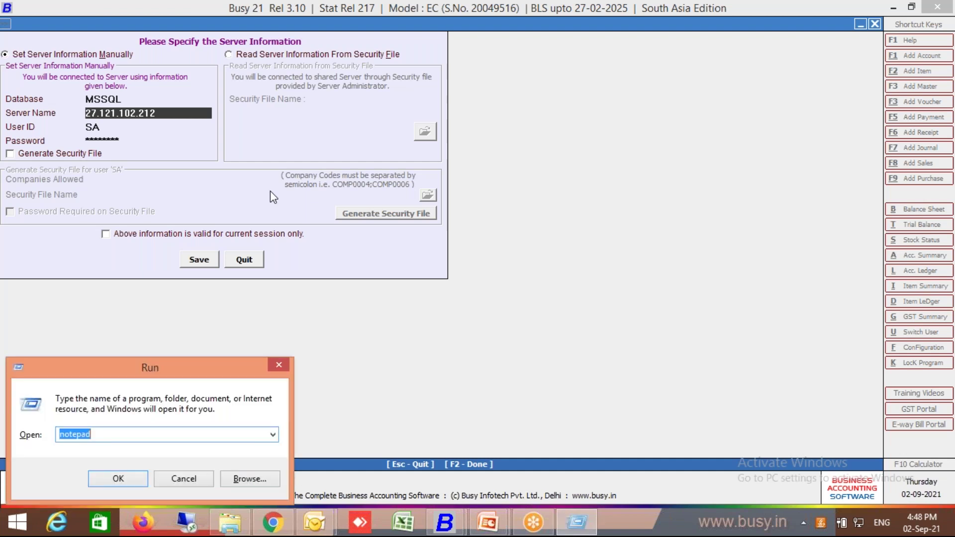
key(Escape)
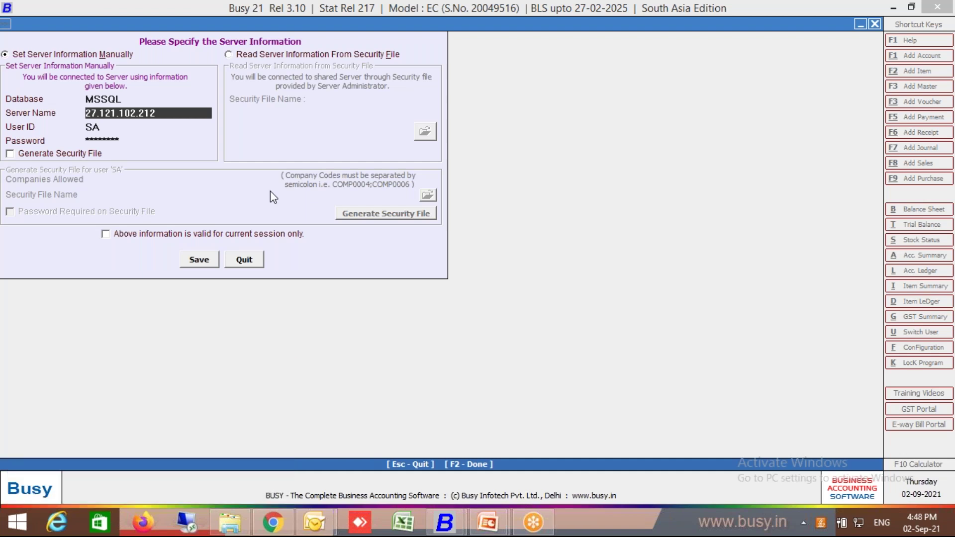
key(super)
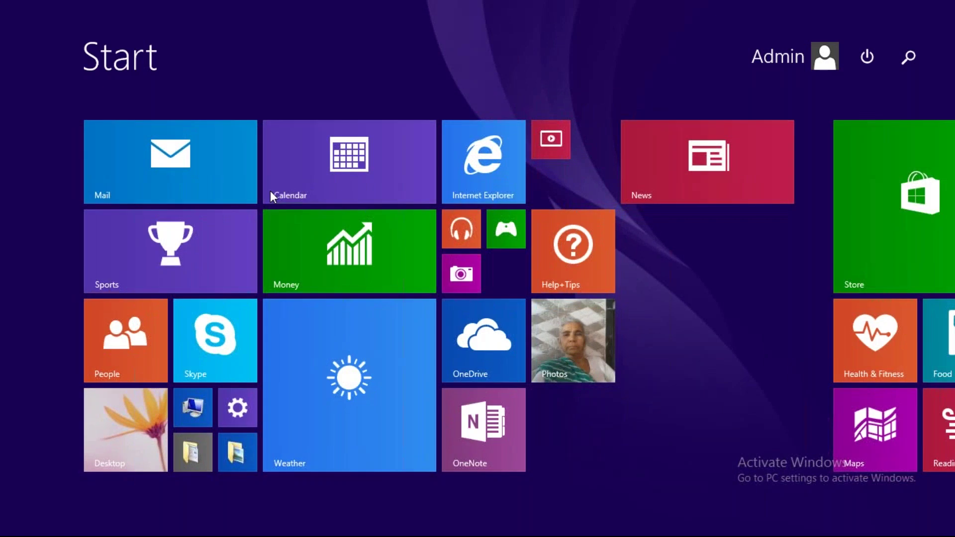
Search 'sql' on the Start screen and launch SQL Server 2014 Configuration Manager
text(sql)
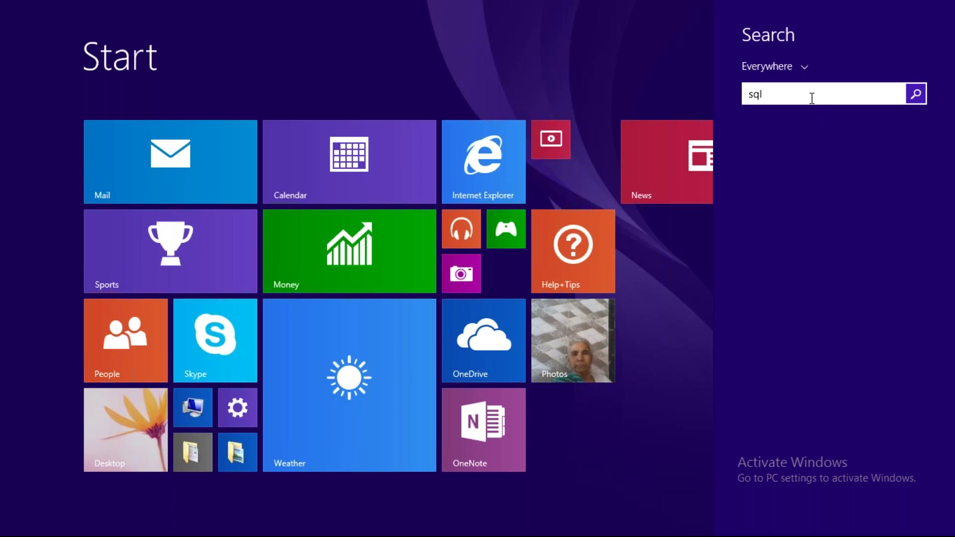
key(Down)
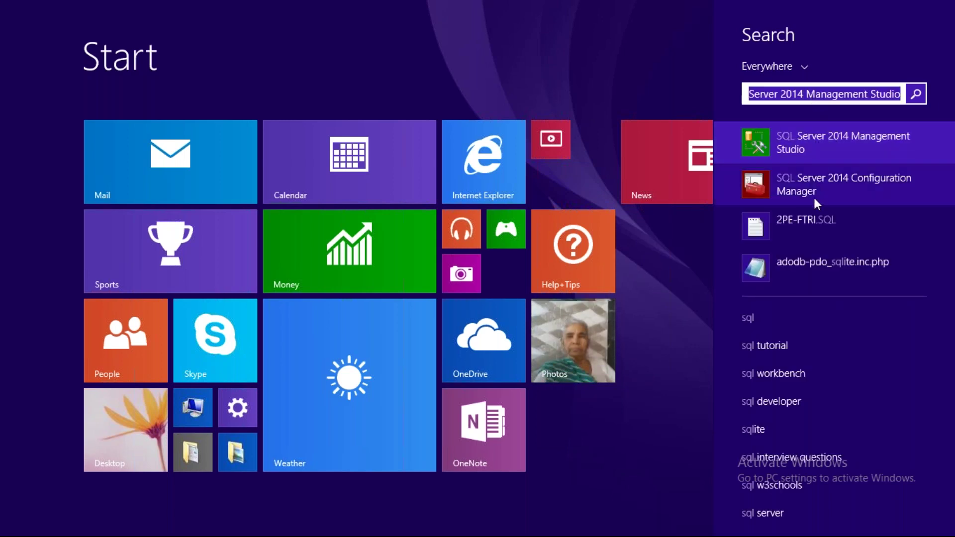
click(818, 180)
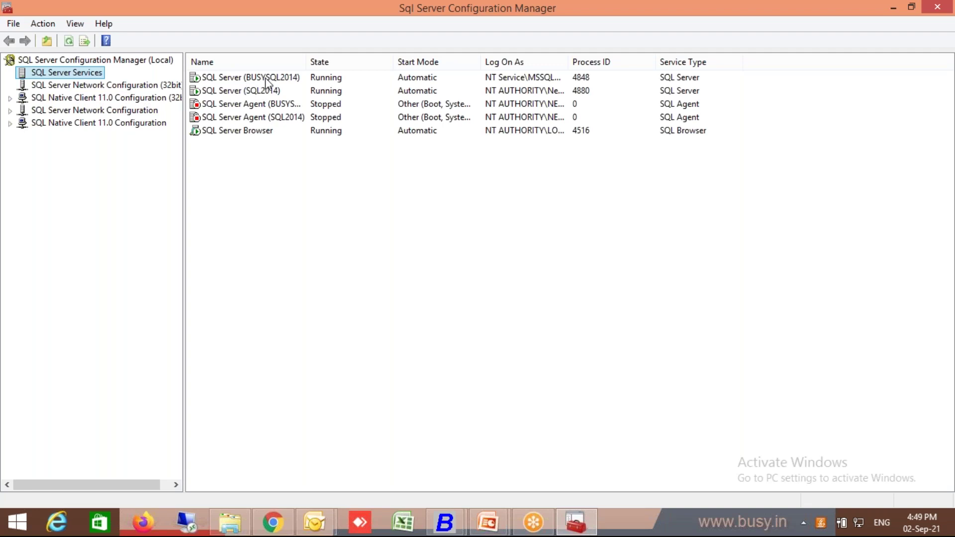
Check the SQL Server (BUSYSQL2014) service properties: running, Automatic start. Then switch back to BUSY
click(264, 77)
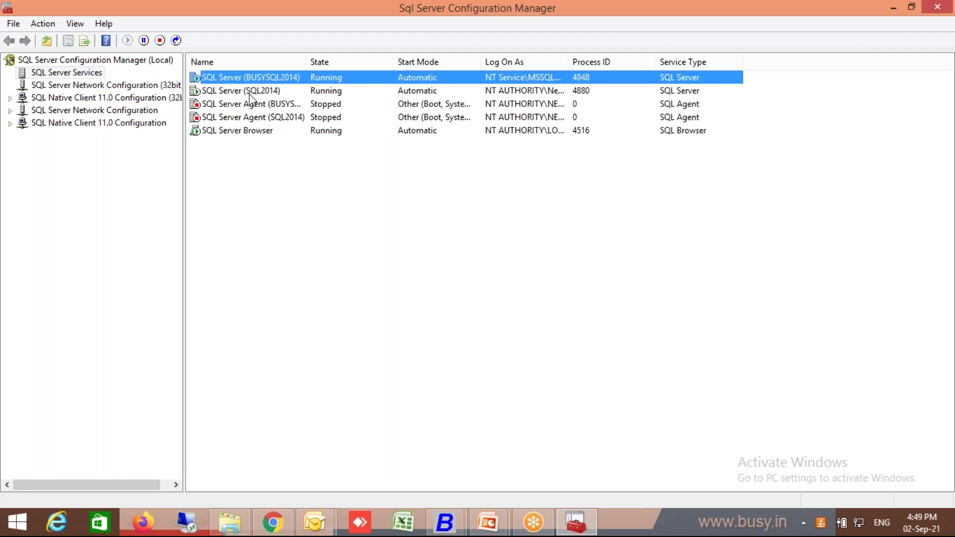
right_click(254, 77)
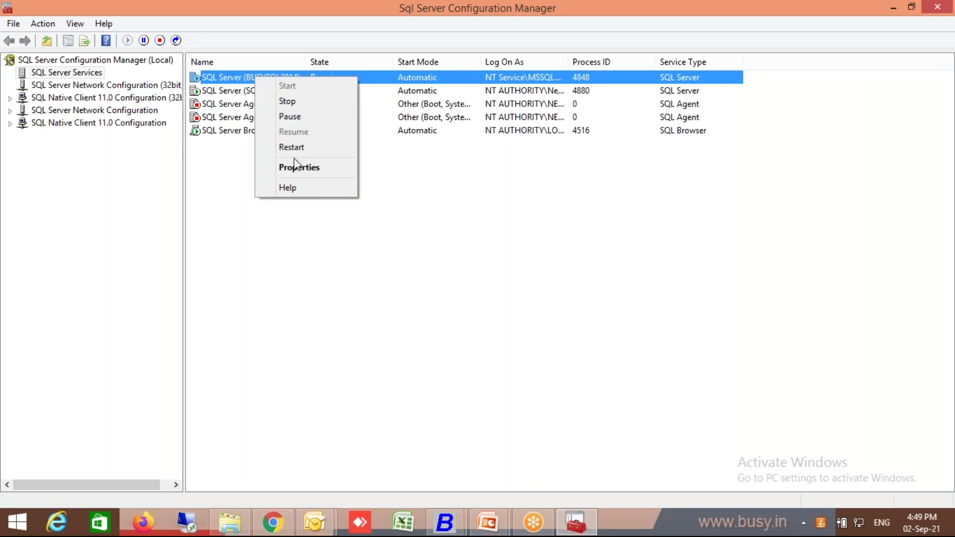
click(292, 167)
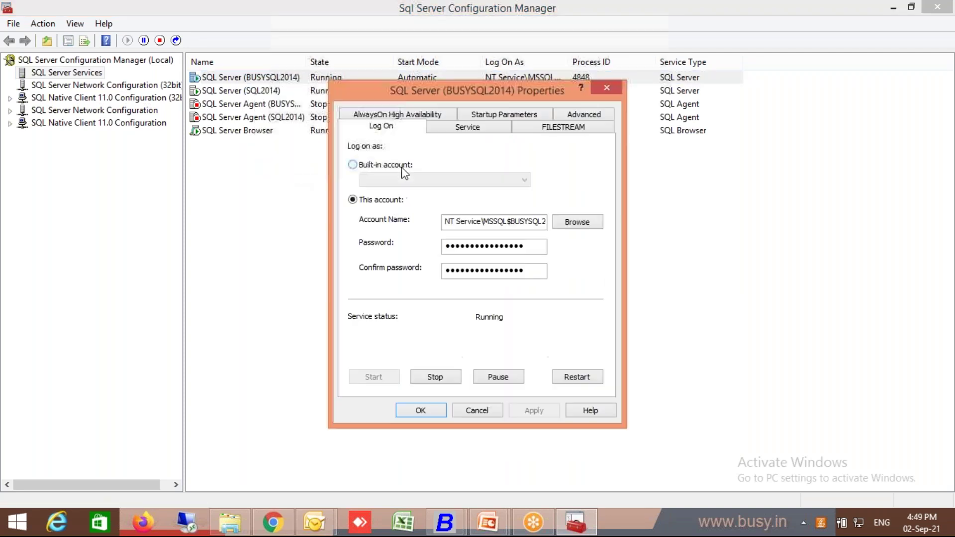
click(462, 128)
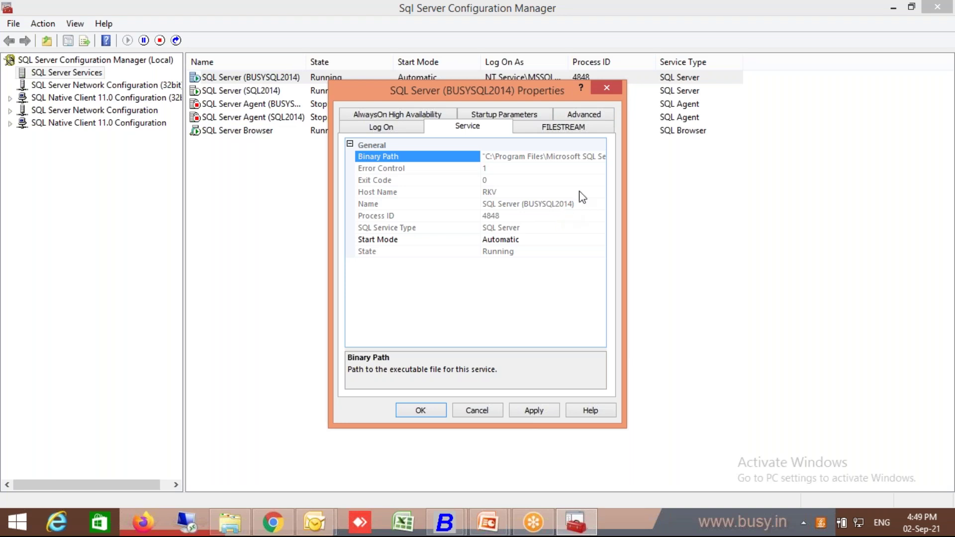
click(612, 93)
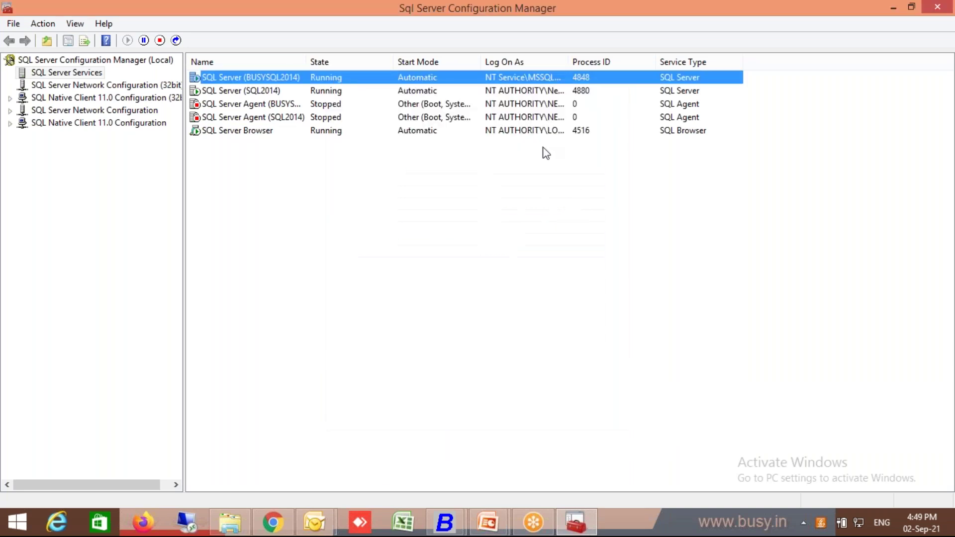
click(454, 527)
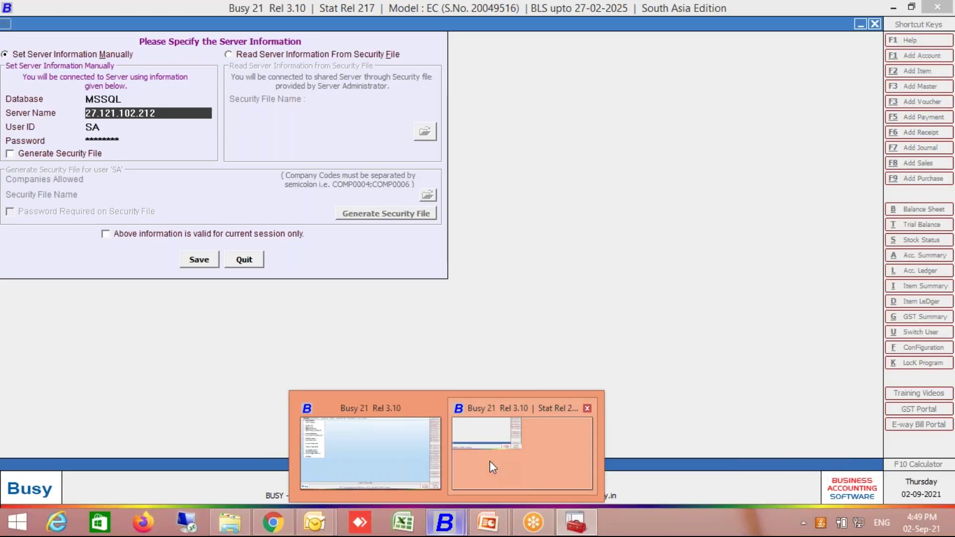
Change BUSY's server name to .\BUSYSQL2014
mouse_move(412, 466)
click(483, 467)
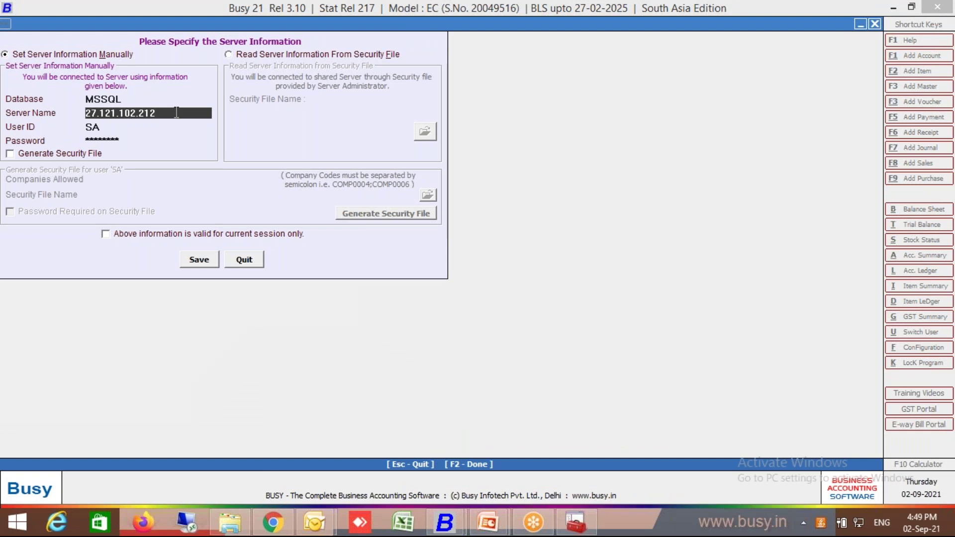
key(BackSpace)
text(\BUSYQ)
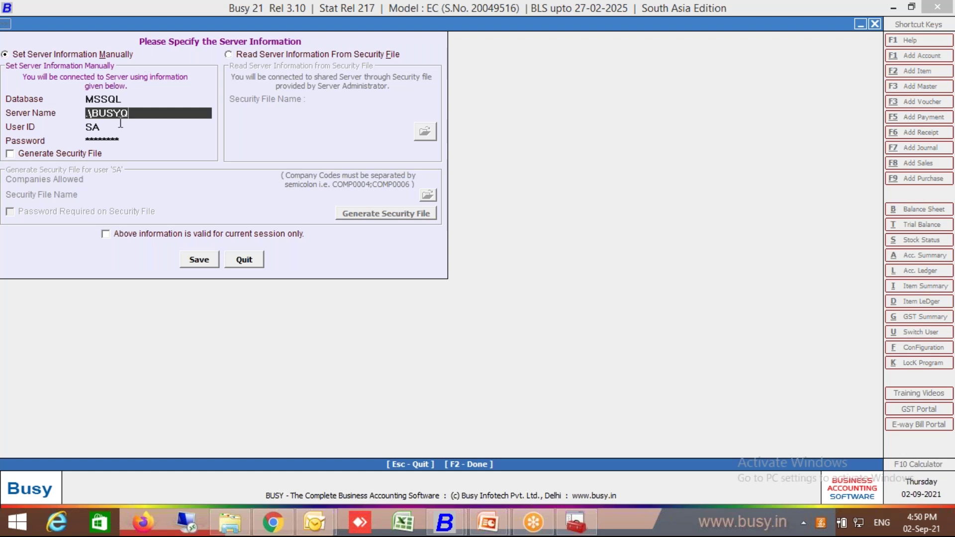
key(BackSpace)
text(SL)
key(BackSpace)
text(QL2014)
key(Return)
key(Return)
key(Return)
key(Return)
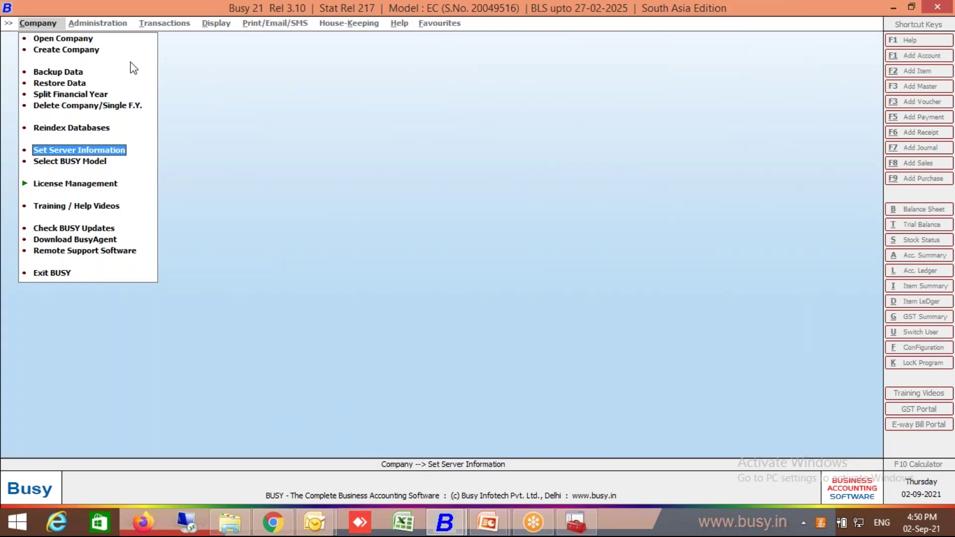
Retry opening a company, re-enter the SA password and save; the credentials error persists
click(89, 41)
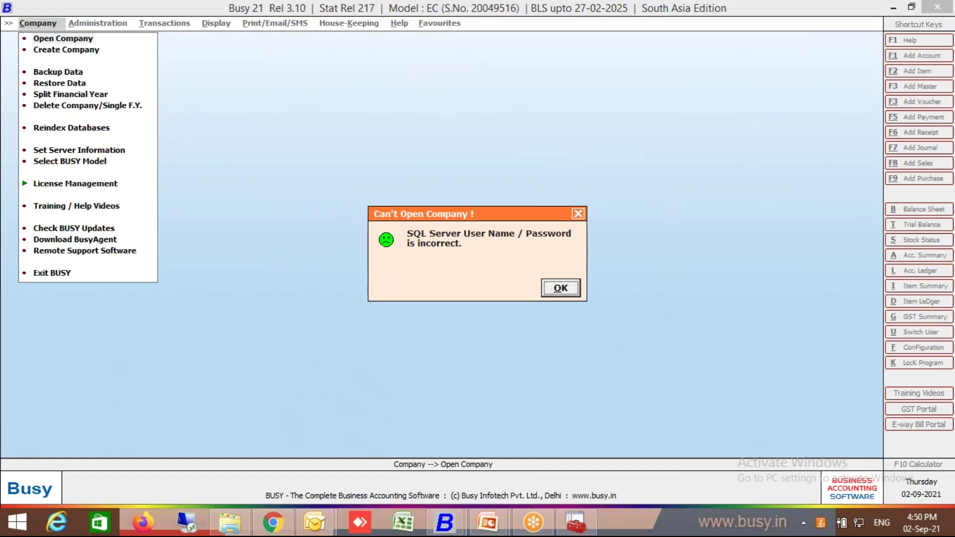
key(Return)
click(120, 150)
key(Return)
key(Return)
key(Return)
text(********)
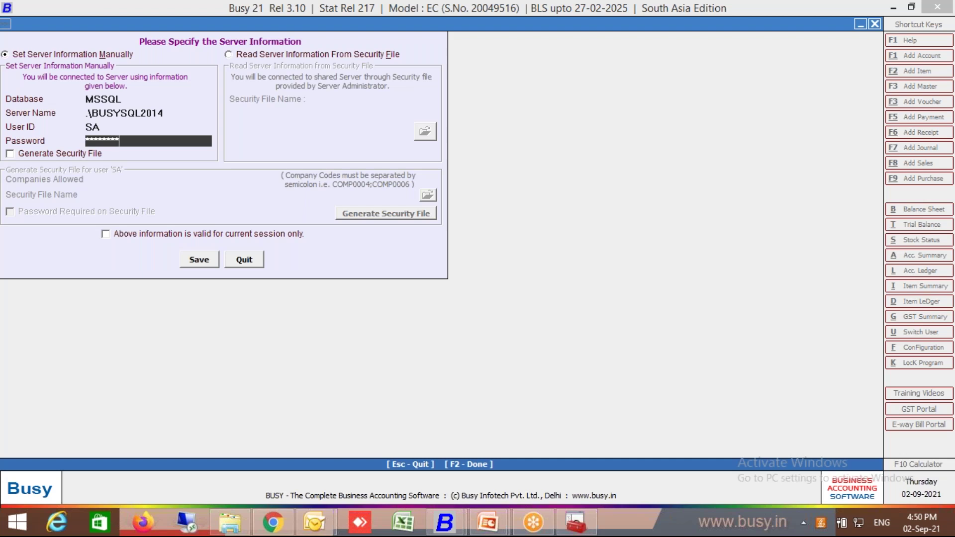
key(Return)
key(Return)
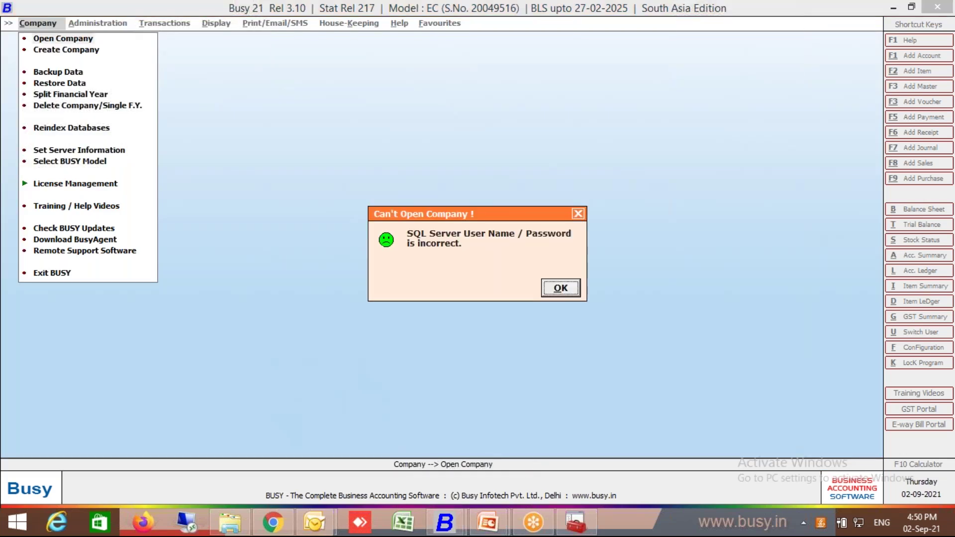
key(Return)
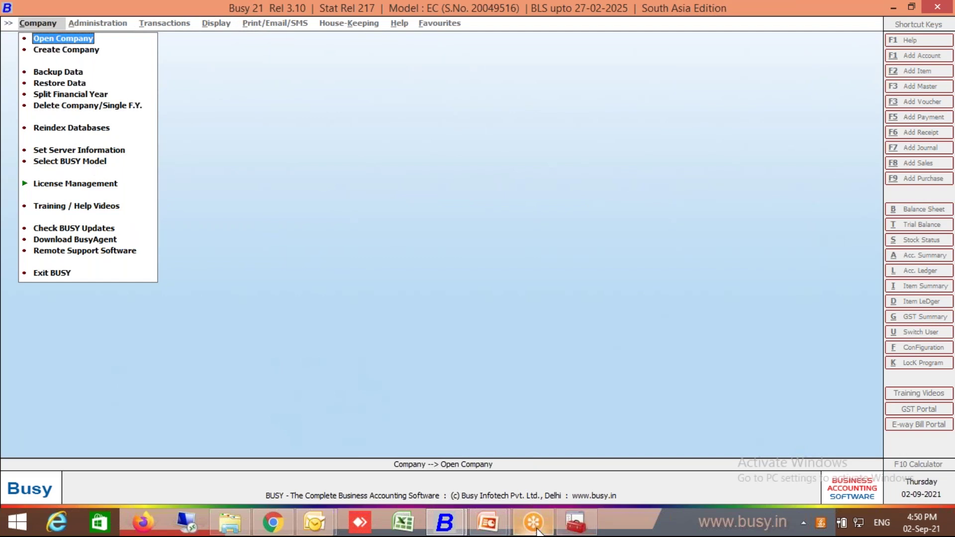
Close SQL Server Configuration Manager and open the Windows Services console with services.msc
click(576, 522)
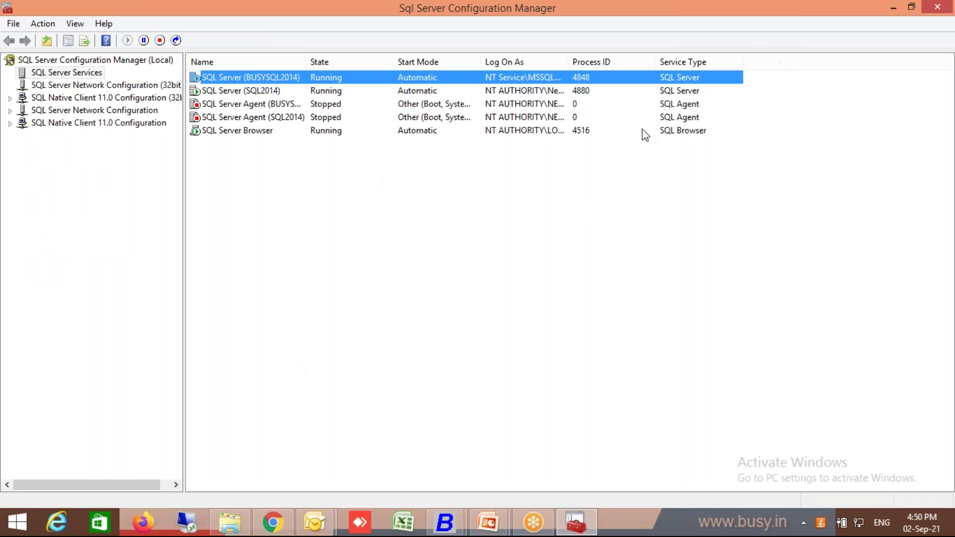
click(13, 23)
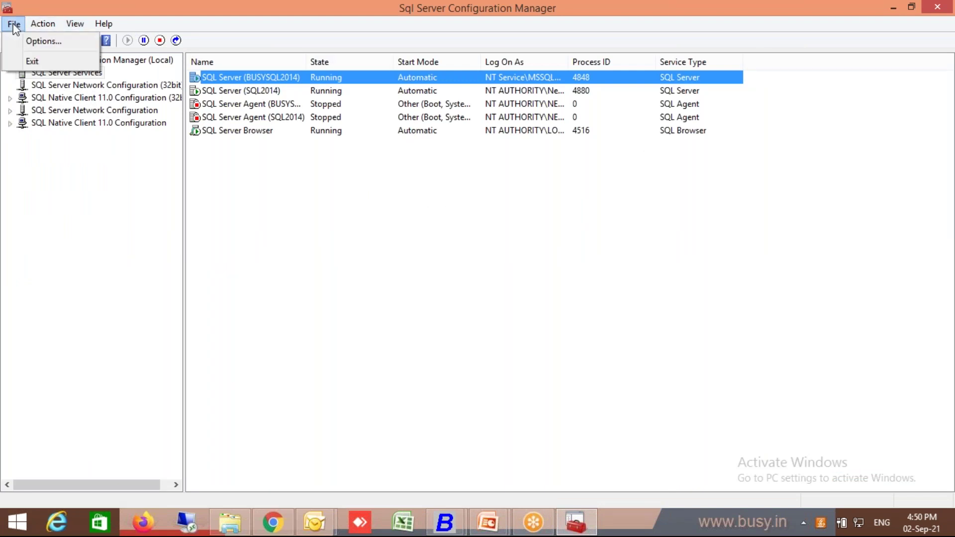
click(34, 62)
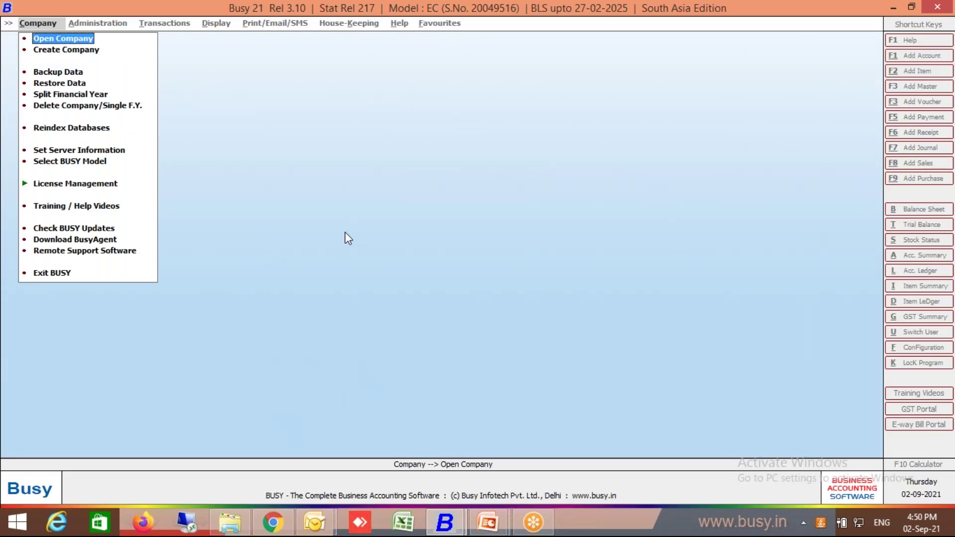
key(super+r)
text(services.msc)
key(Return)
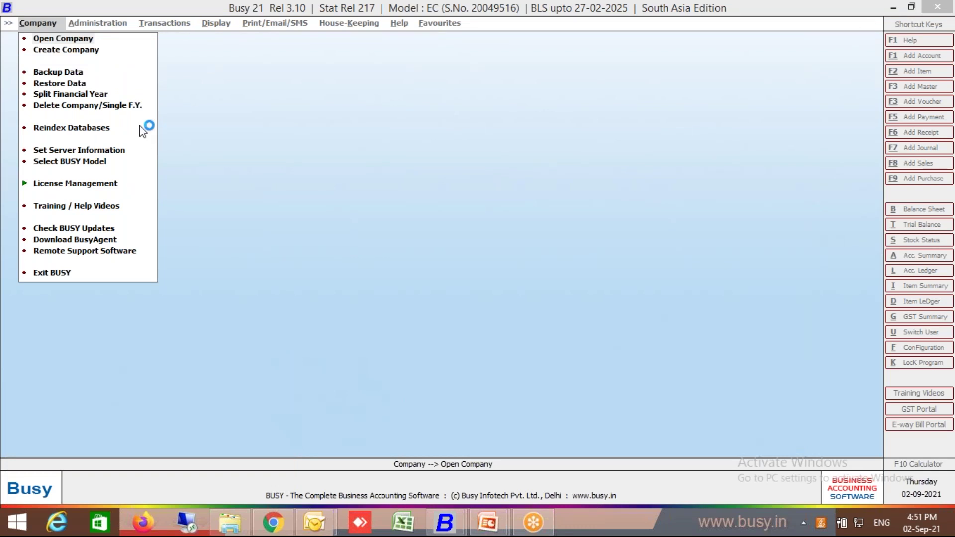
key(super+r)
text(R)
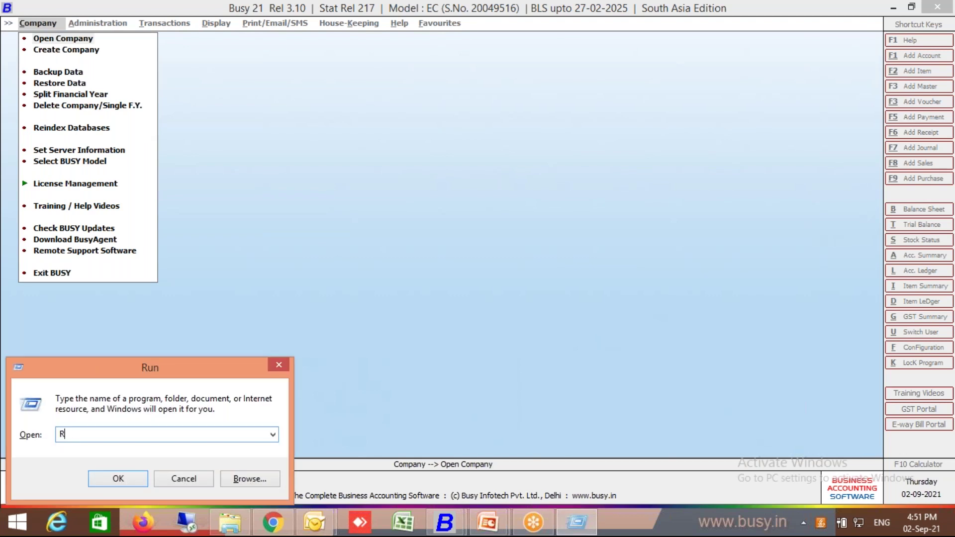
key(Escape)
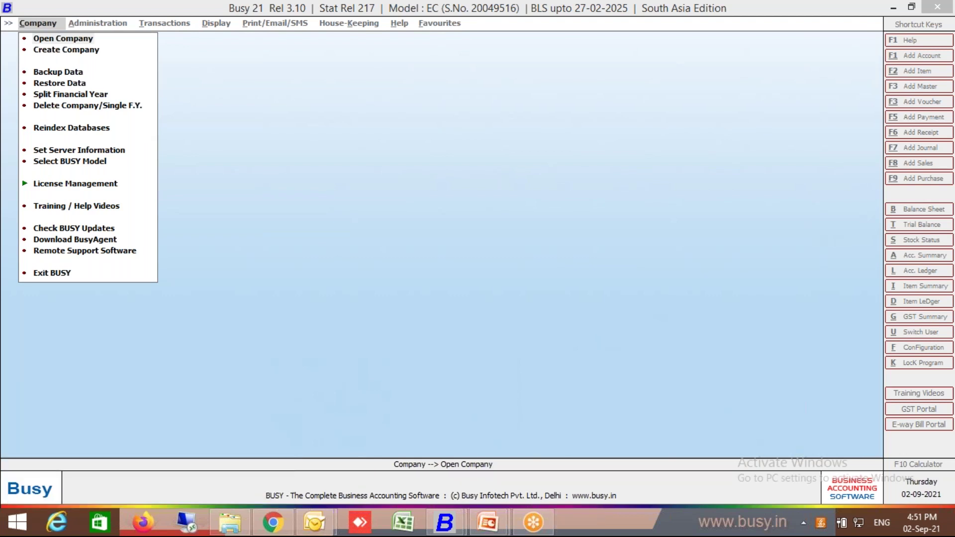
Re-enter the SA password in BUSY's server settings, save, and dismiss the login error
click(79, 150)
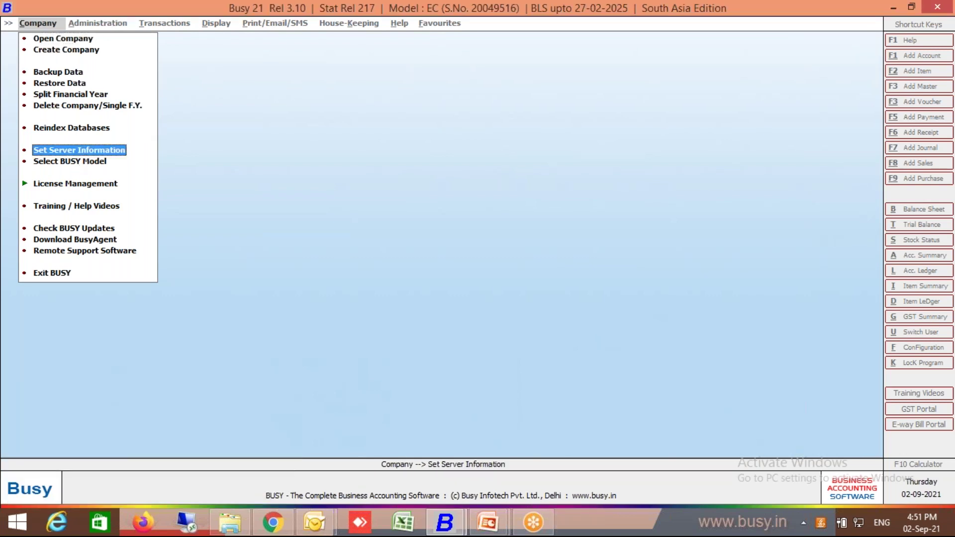
key(Return)
key(Return)
key(Return)
text(********)
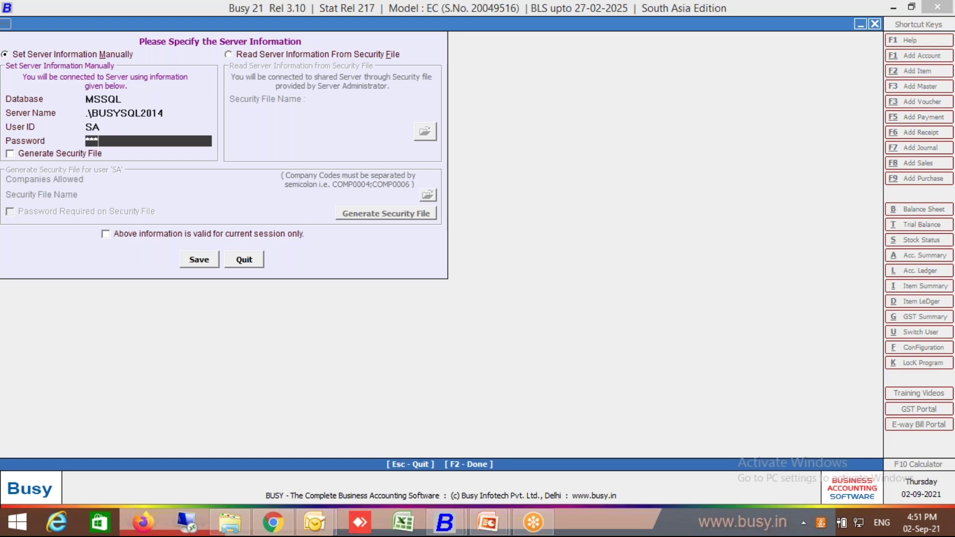
key(F2)
key(Home)
key(Return)
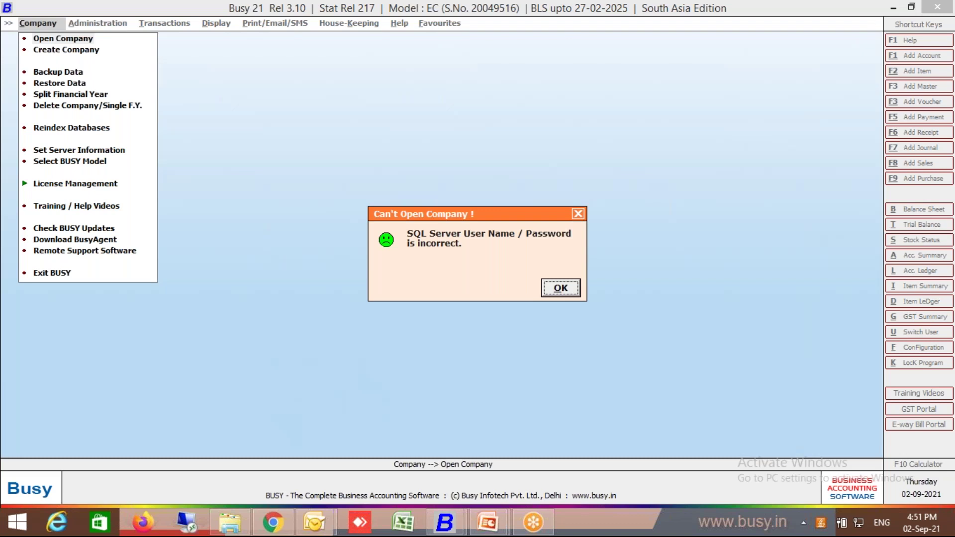
key(Return)
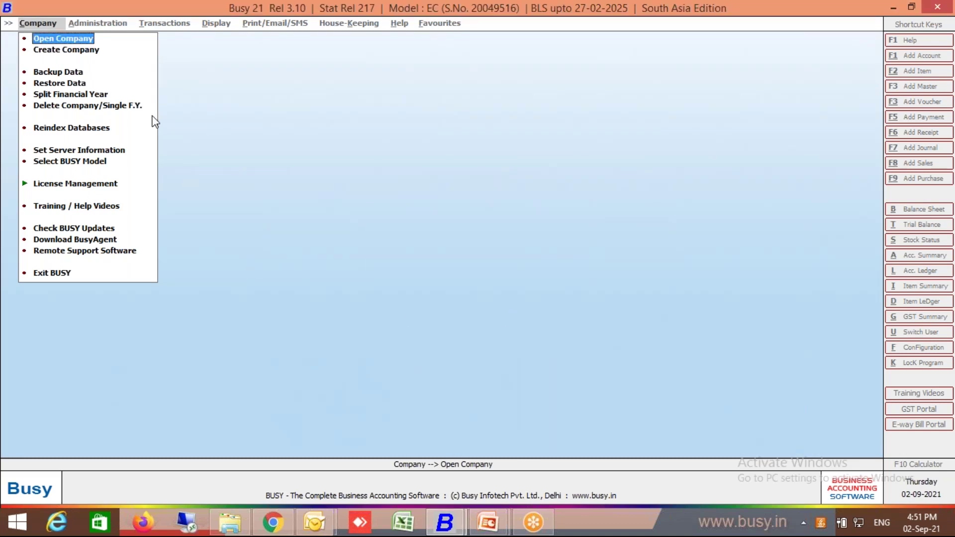
Prefix the server name with RKV (RKV\BUSYSQL2014), save, and dismiss the login error
click(107, 150)
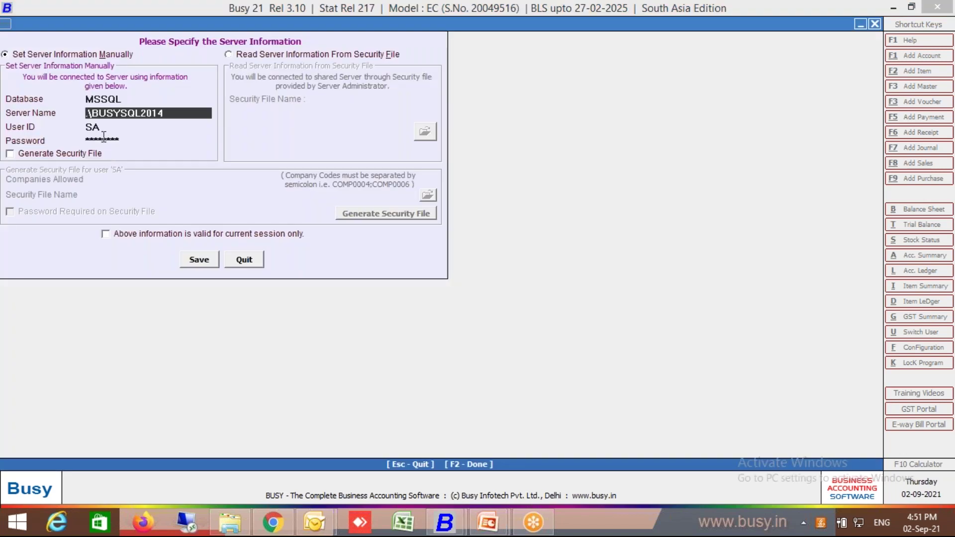
click(88, 113)
key(BackSpace)
text(RKV)
key(Return)
key(F2)
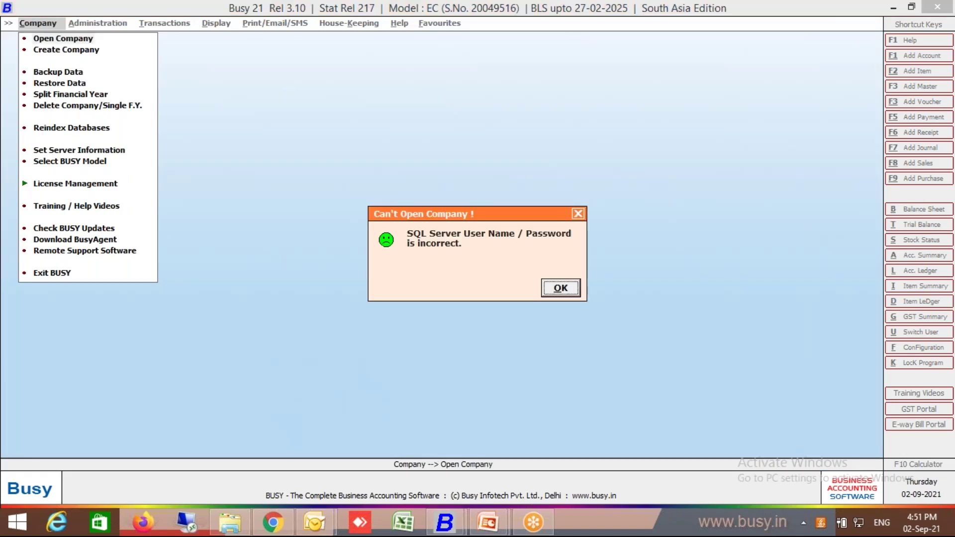
key(Return)
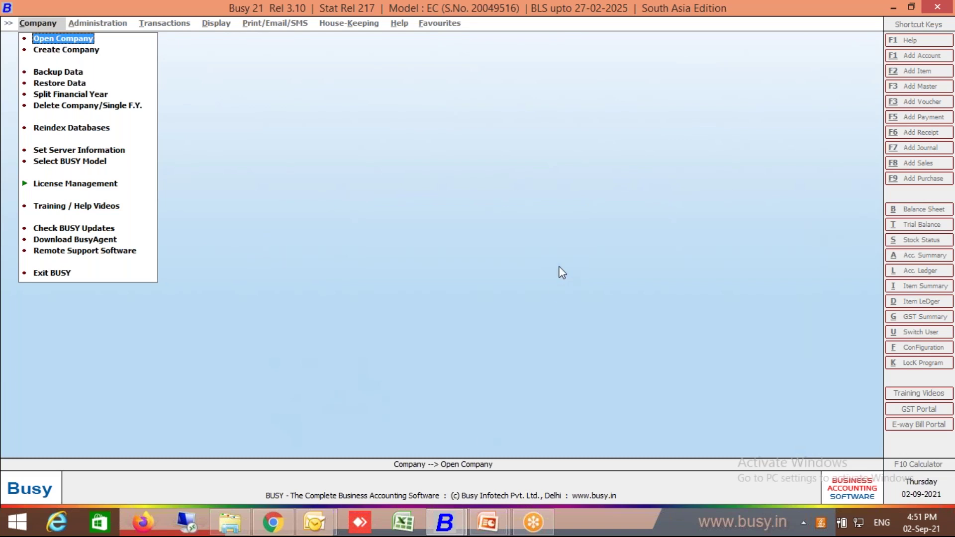
key(super+r)
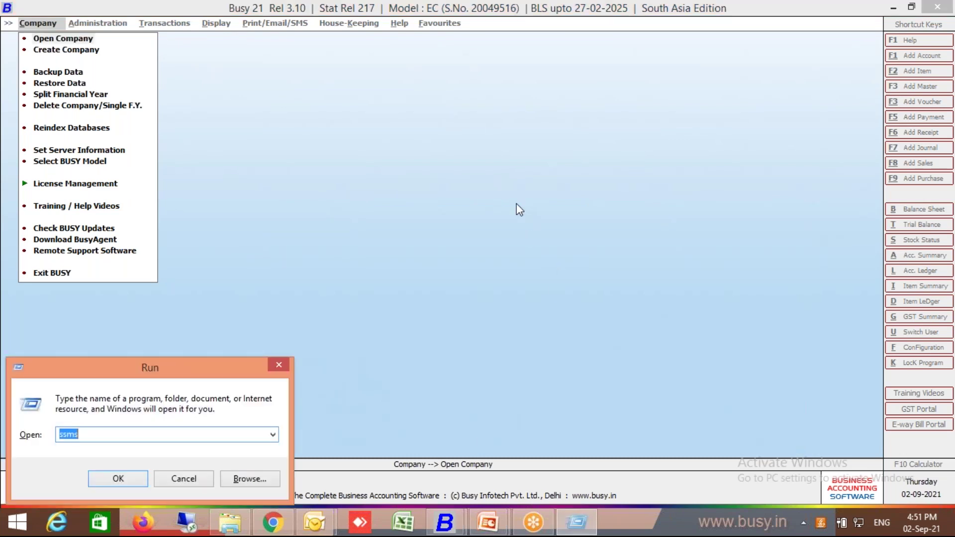
Launch SQL Server Management Studio by running ssms
key(Escape)
key(super+r)
text(ssms)
key(Return)
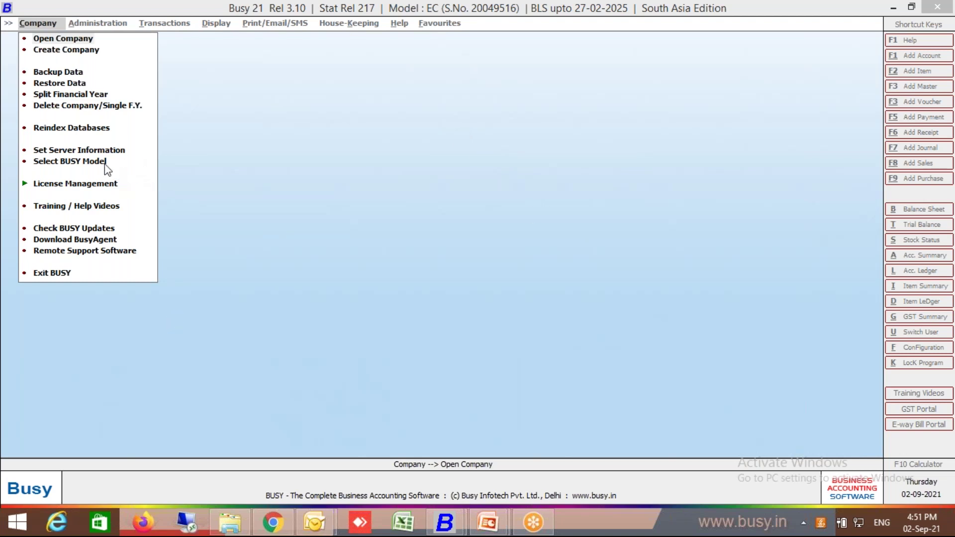
Remove BUSY from the server name to make it RKV\SQL2014, save, and retry opening
click(119, 150)
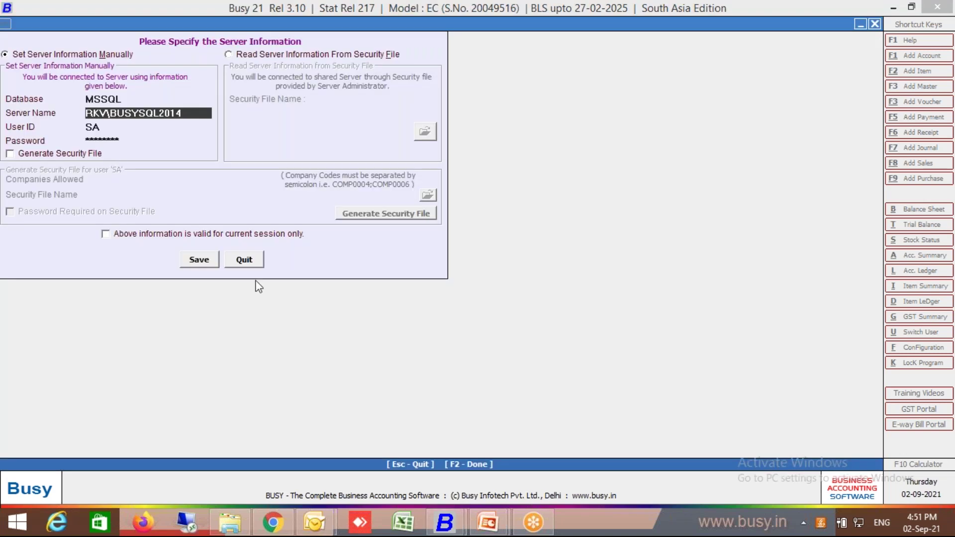
click(113, 114)
key(Delete)
key(Delete)
key(Delete)
key(Delete)
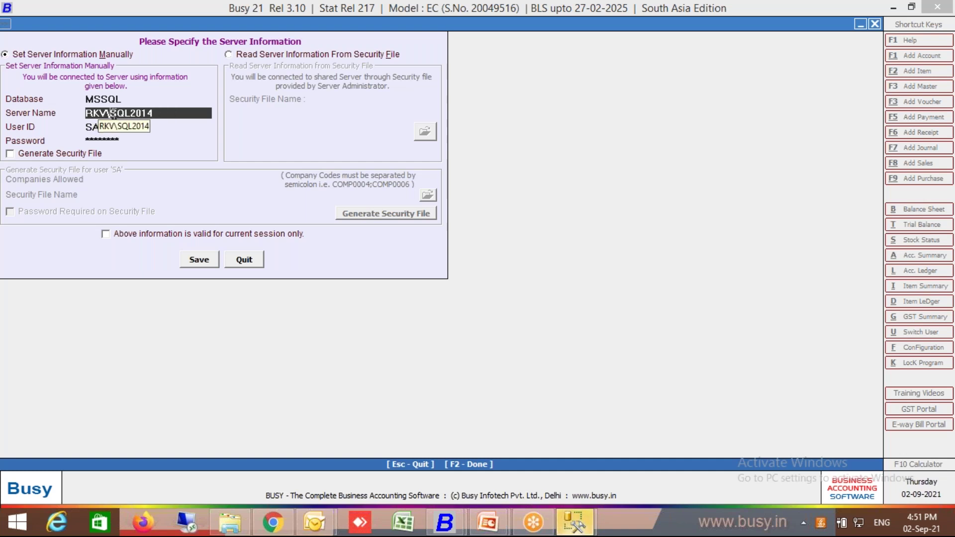
click(199, 259)
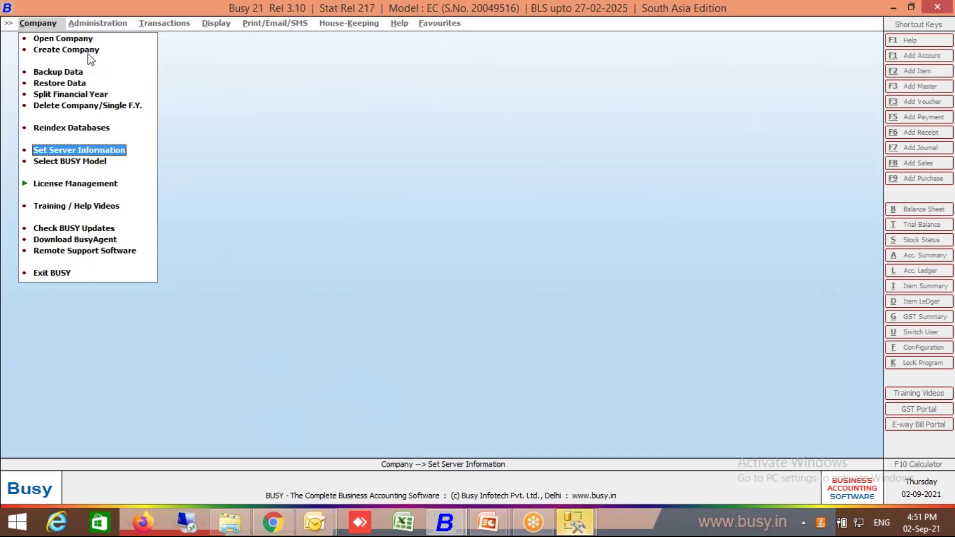
key(Home)
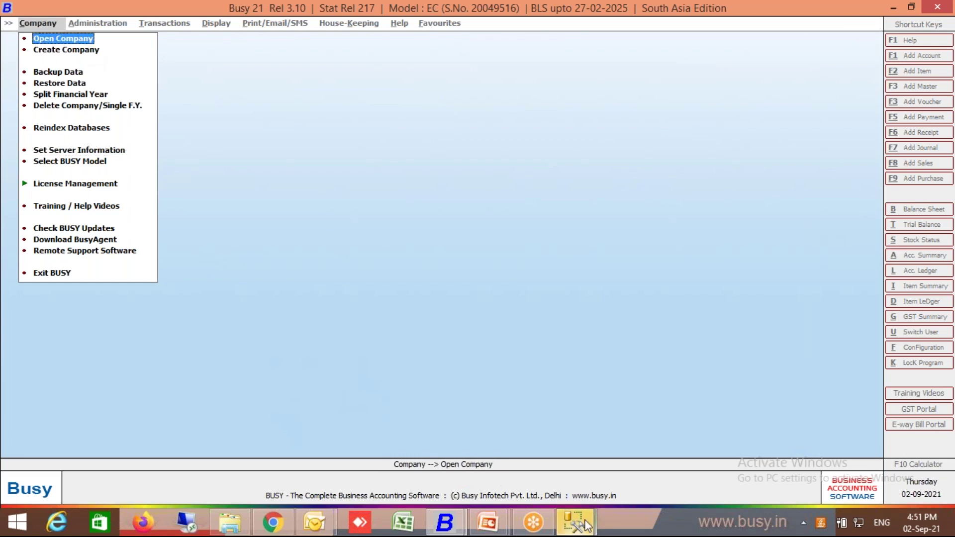
Bring Management Studio's Connect to Server window to the front
mouse_move(574, 522)
click(649, 470)
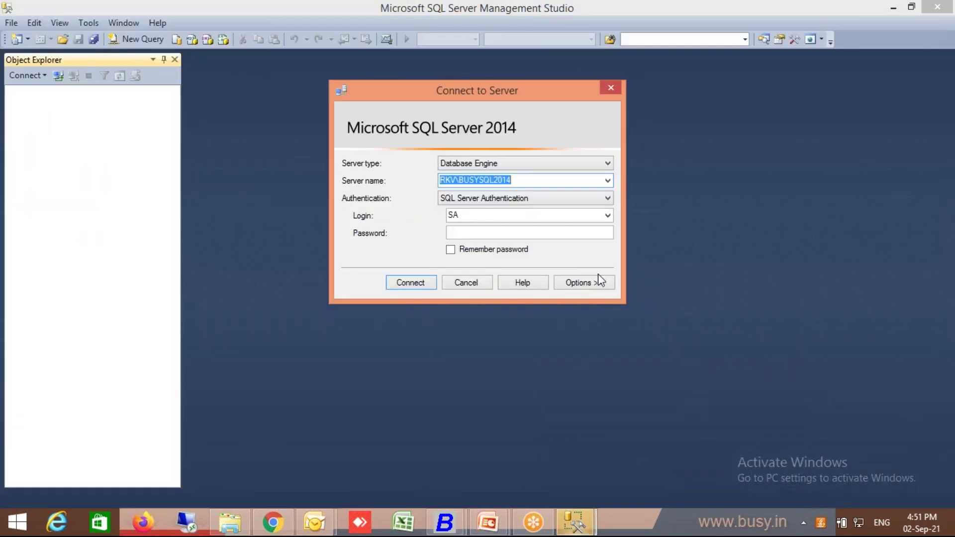
click(574, 522)
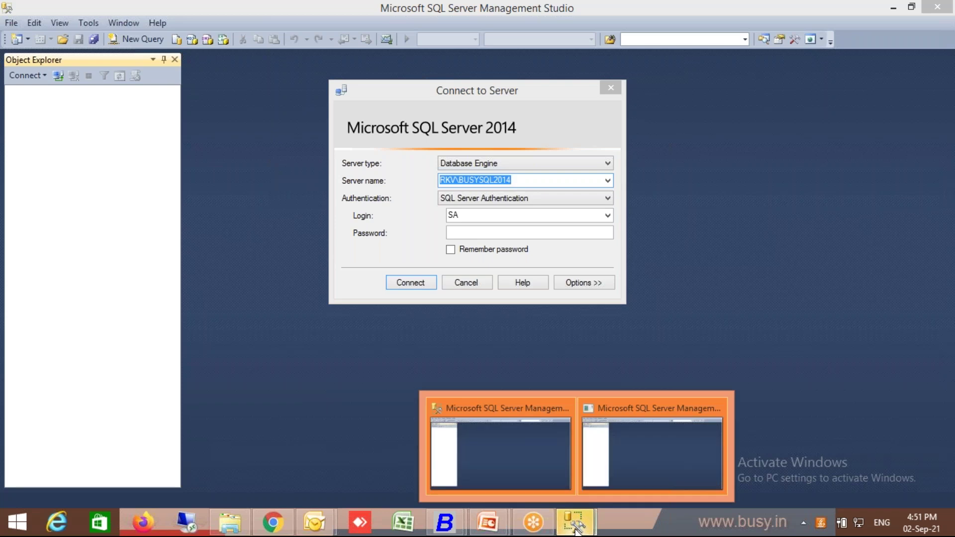
click(528, 466)
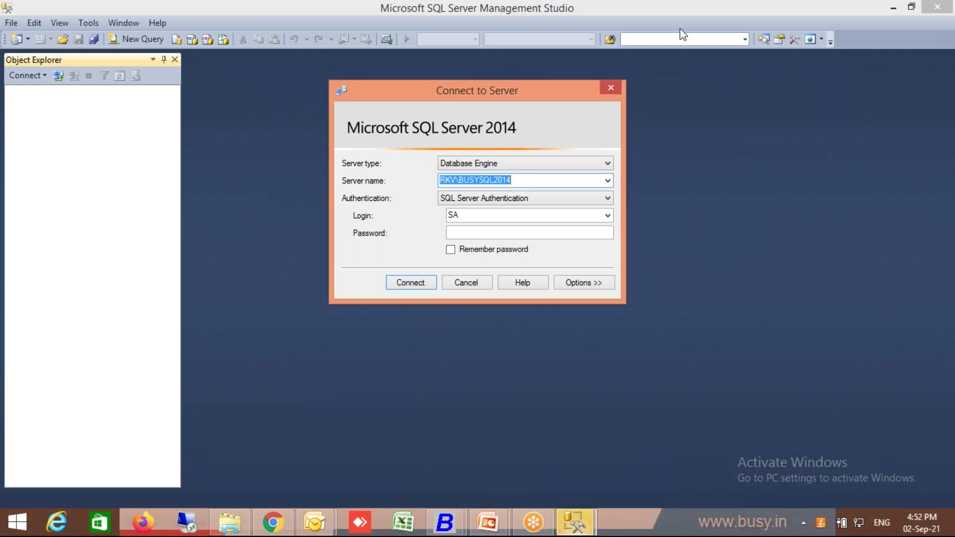
click(941, 13)
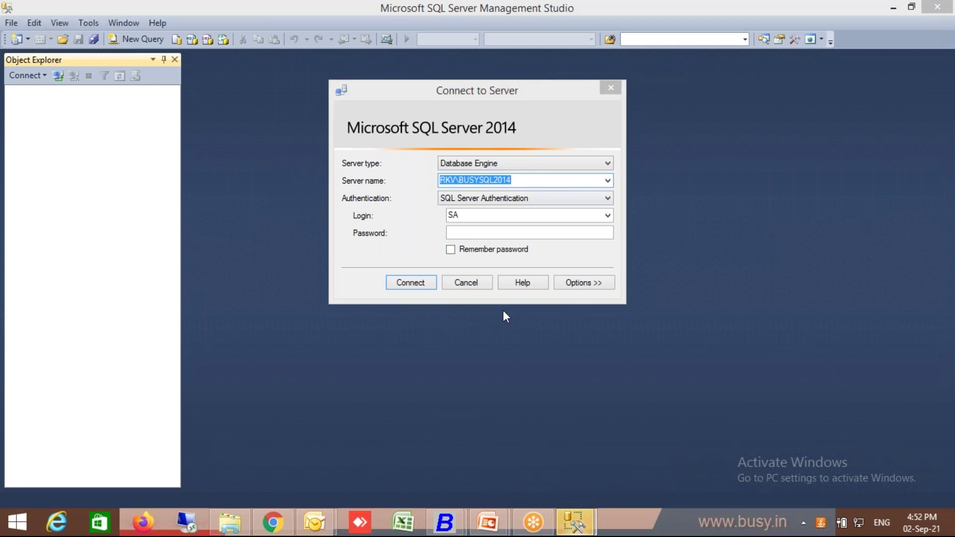
Try connecting with SQL Server Authentication as SA with a remembered password; dismiss the error
click(478, 282)
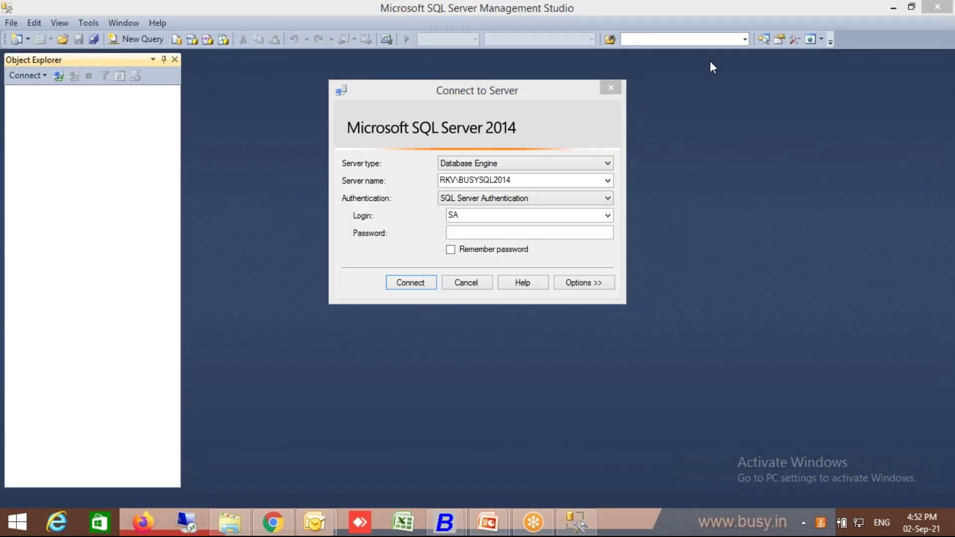
click(607, 198)
click(541, 223)
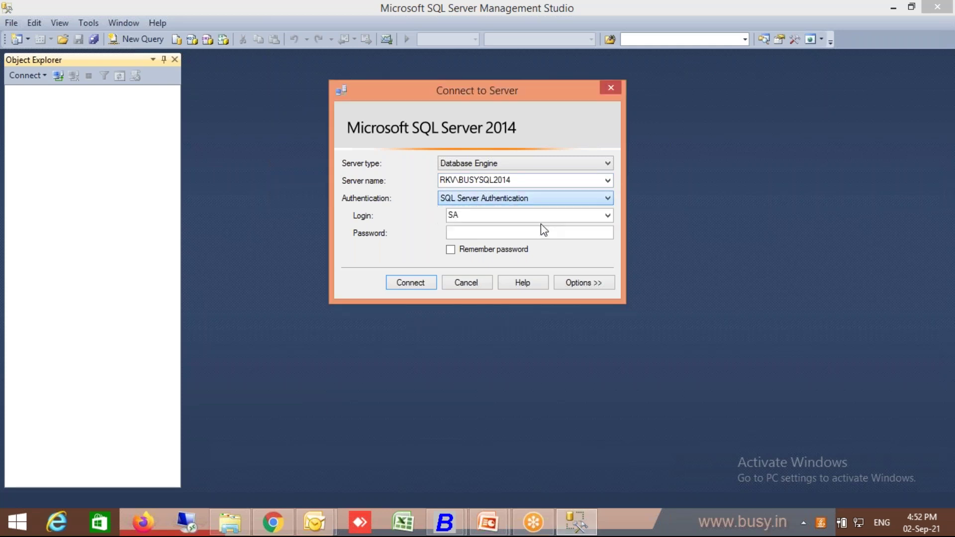
click(507, 233)
text(****)
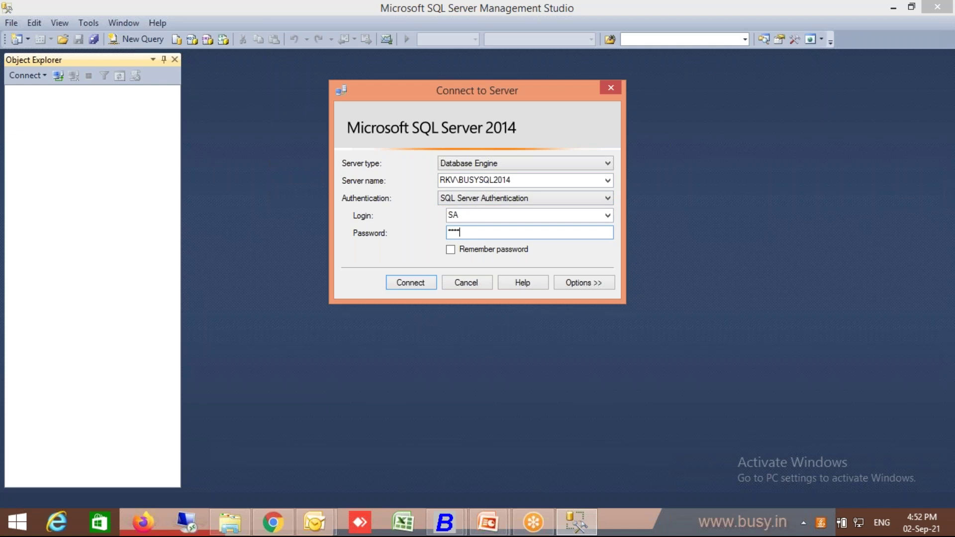
key(ctrl+a)
key(BackSpace)
text(*******)
click(449, 251)
click(427, 284)
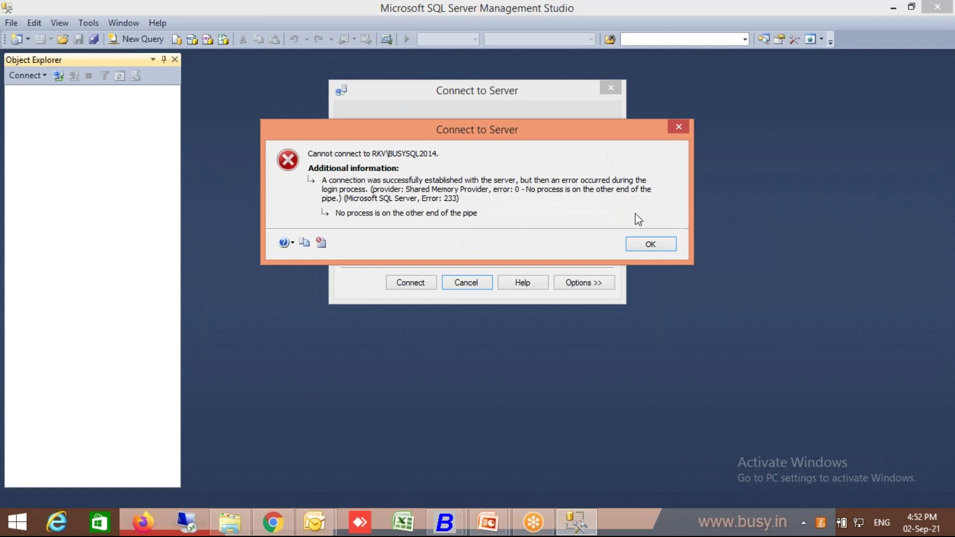
click(644, 243)
Connect to RKV\BUSYSQL2014 using Windows Authentication
click(606, 199)
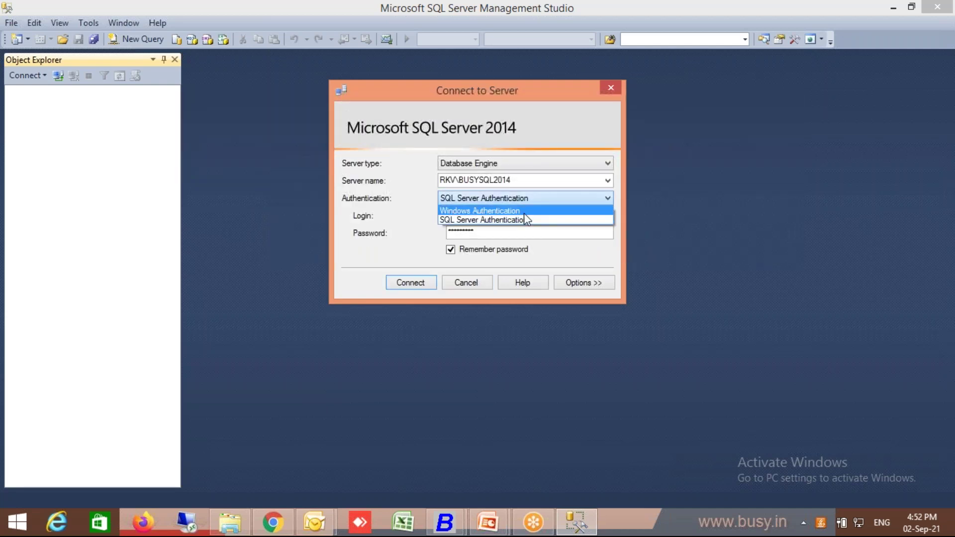
click(523, 213)
click(409, 286)
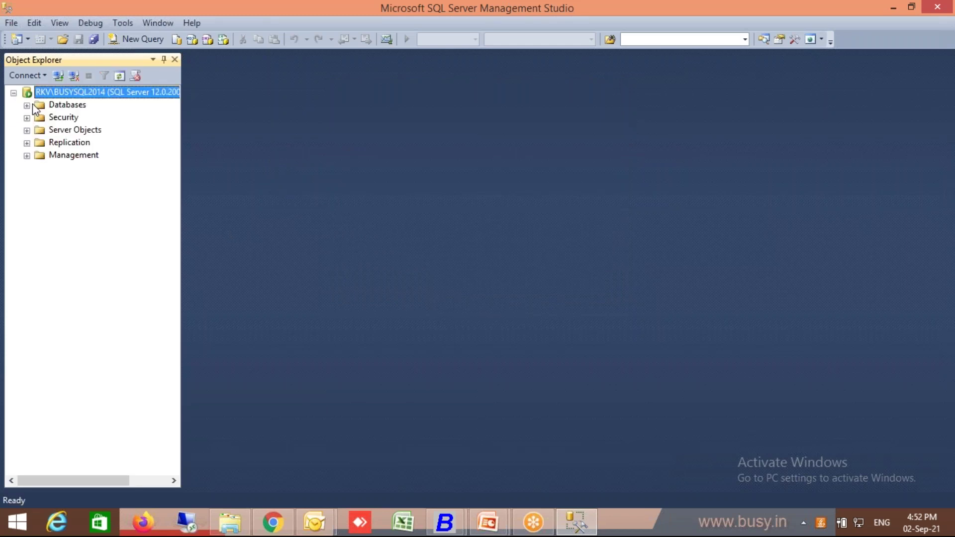
Under Security > Logins, open the sa login's properties and set and confirm a new password
click(27, 118)
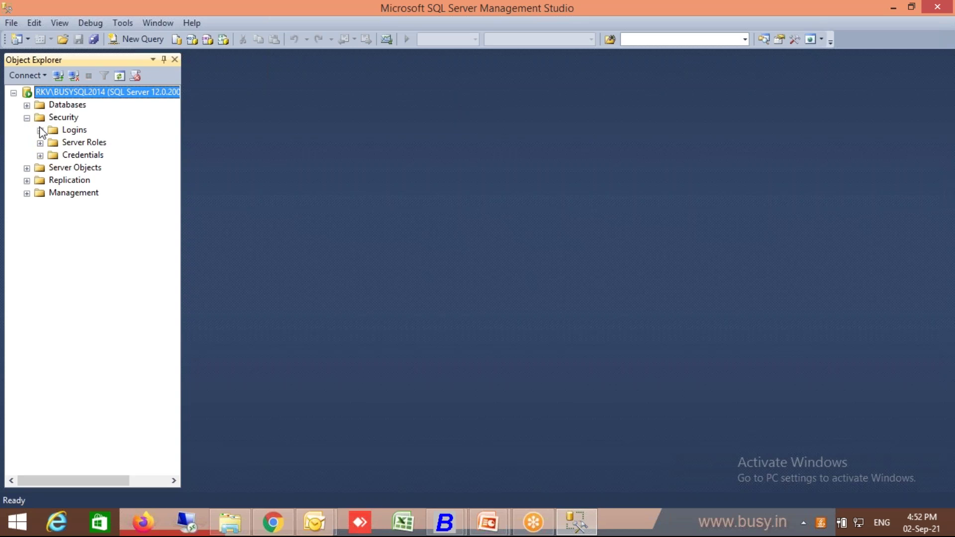
click(40, 130)
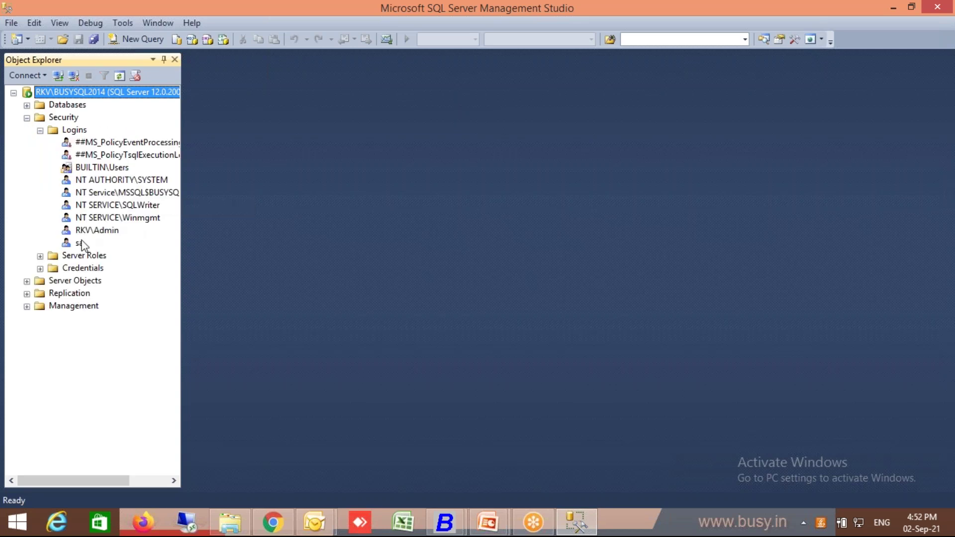
click(81, 244)
right_click(81, 239)
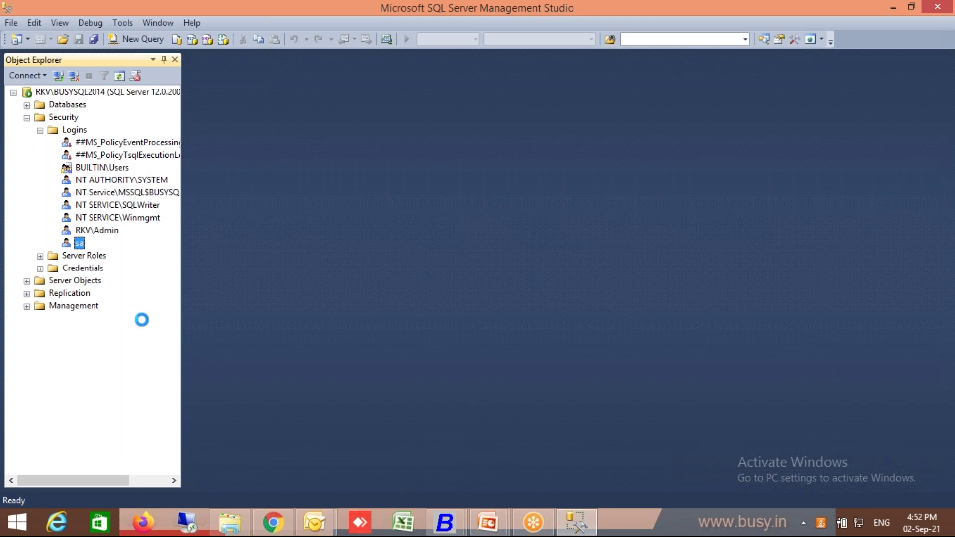
click(125, 407)
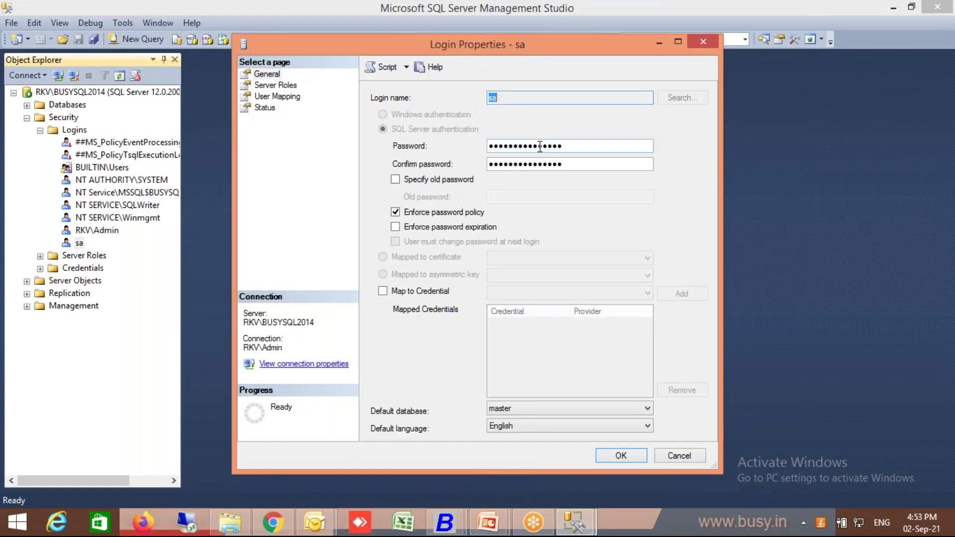
click(565, 147)
double_click(566, 147)
text(••••••••)
key(Tab)
text(••••••••)
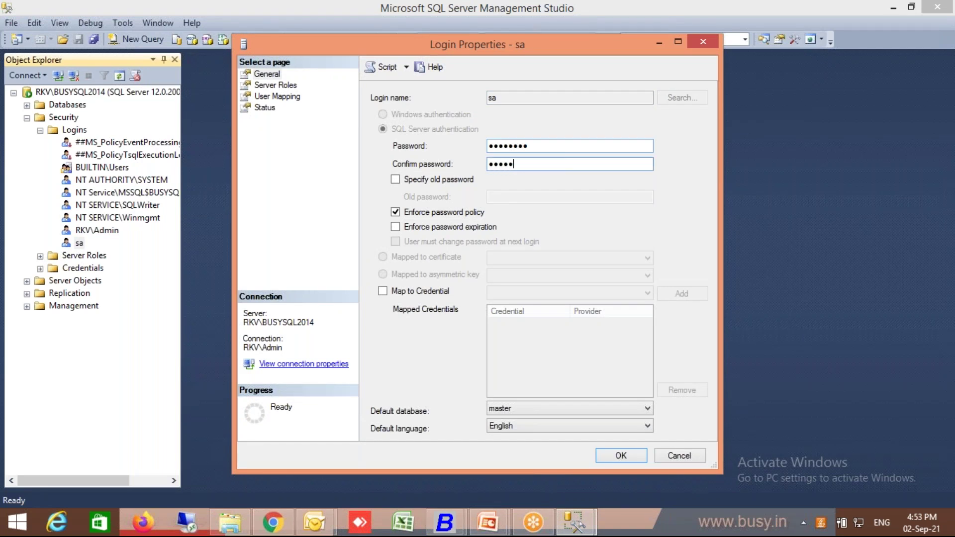
click(621, 455)
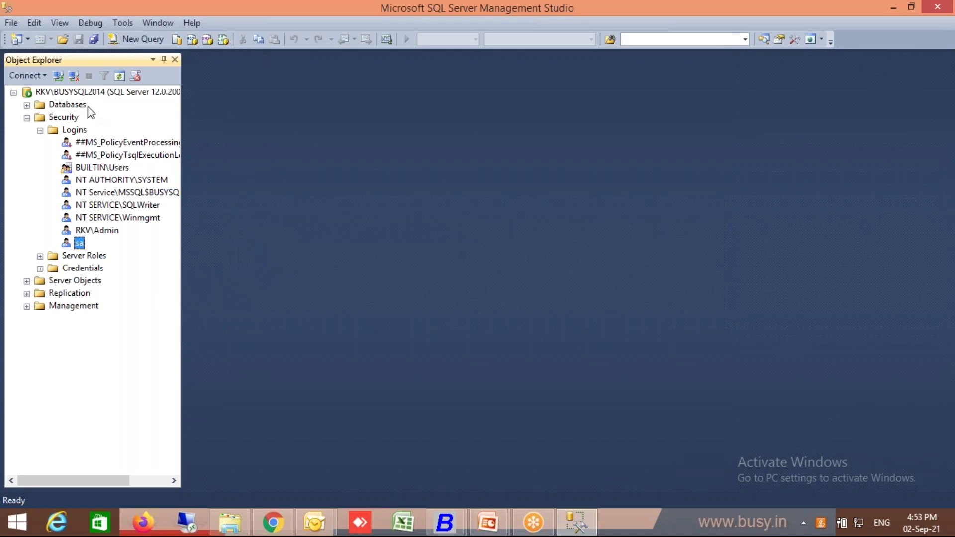
Set BUSY's server name to RKV\BUSYSQL2014 and save, then close Management Studio
click(99, 92)
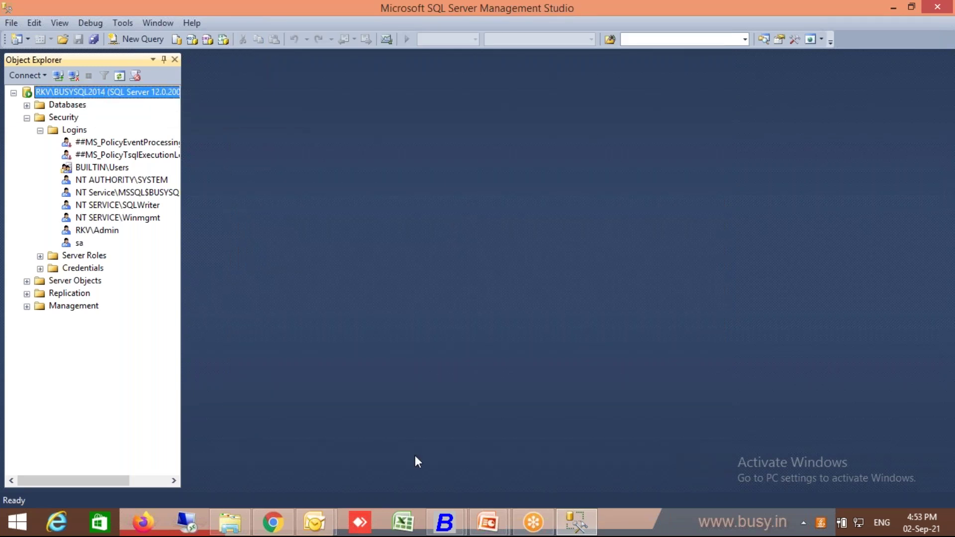
mouse_move(444, 522)
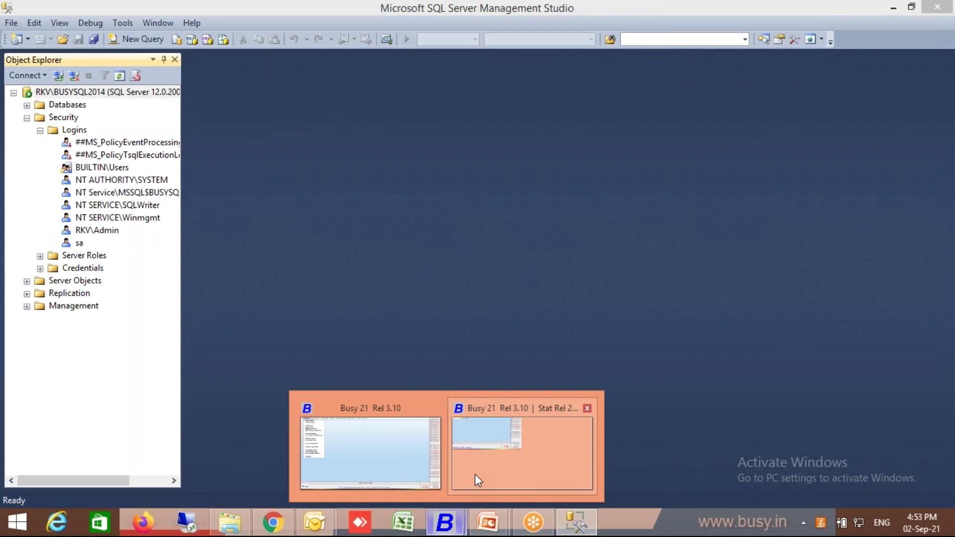
click(476, 479)
click(562, 284)
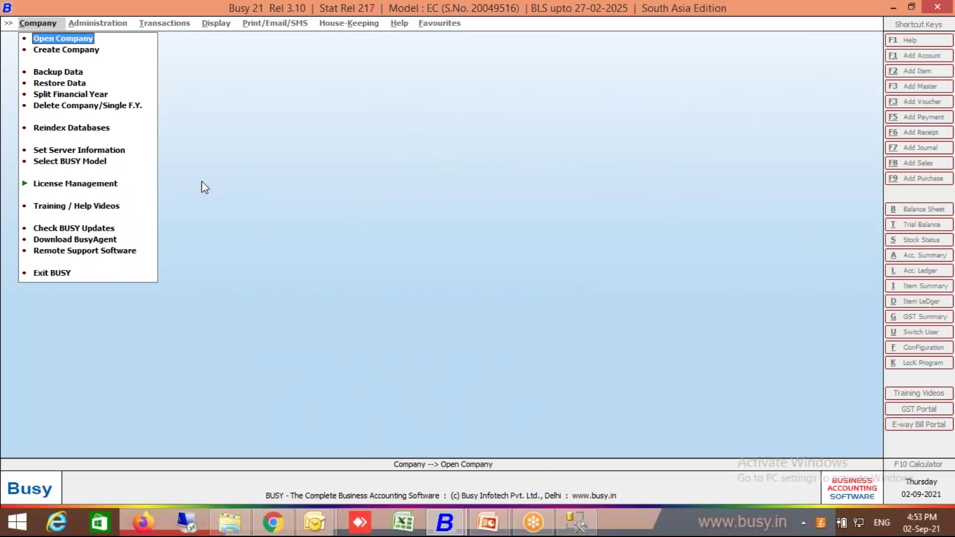
click(117, 150)
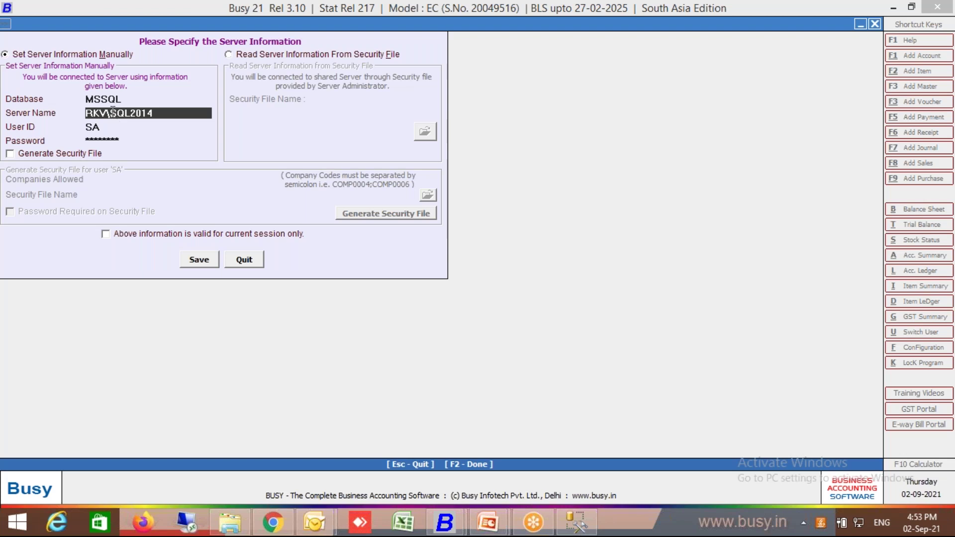
text(BUSY)
click(183, 259)
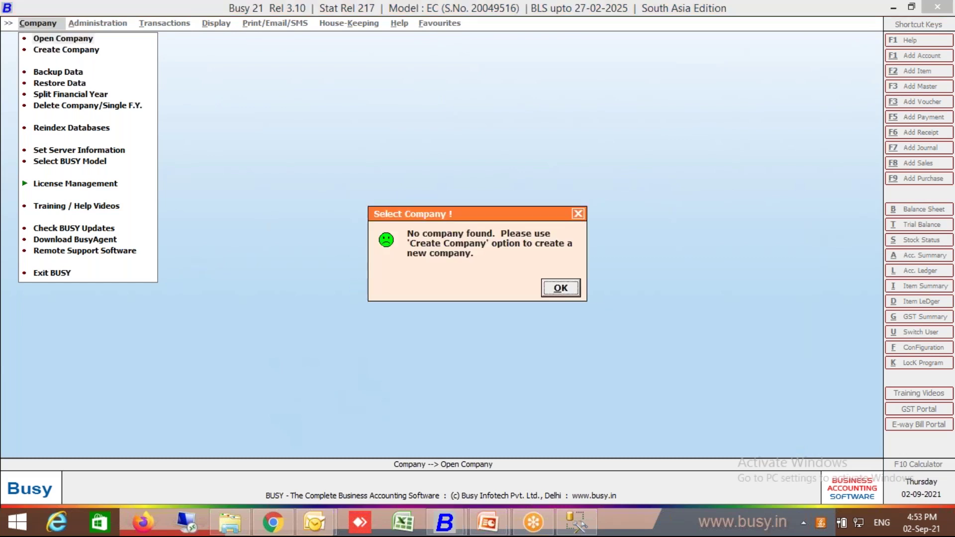
click(552, 289)
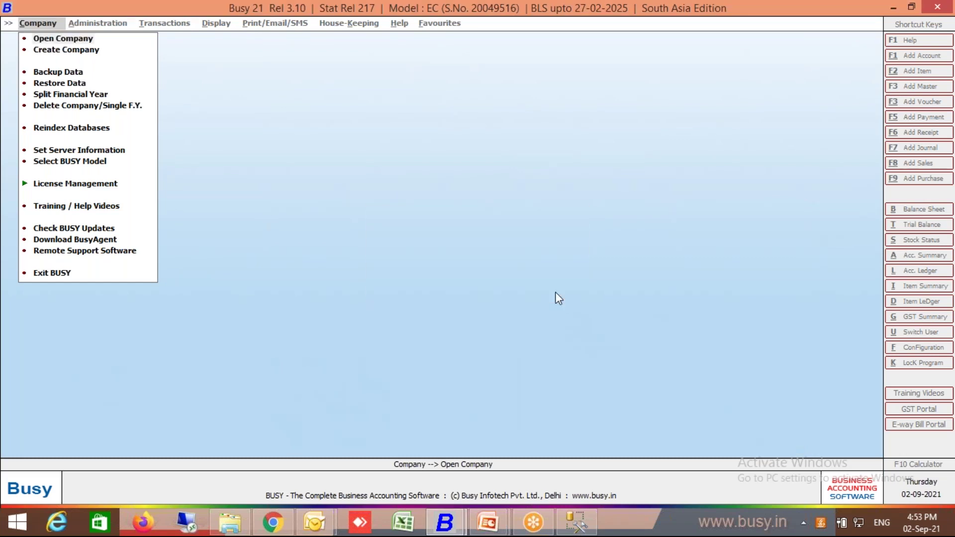
click(578, 530)
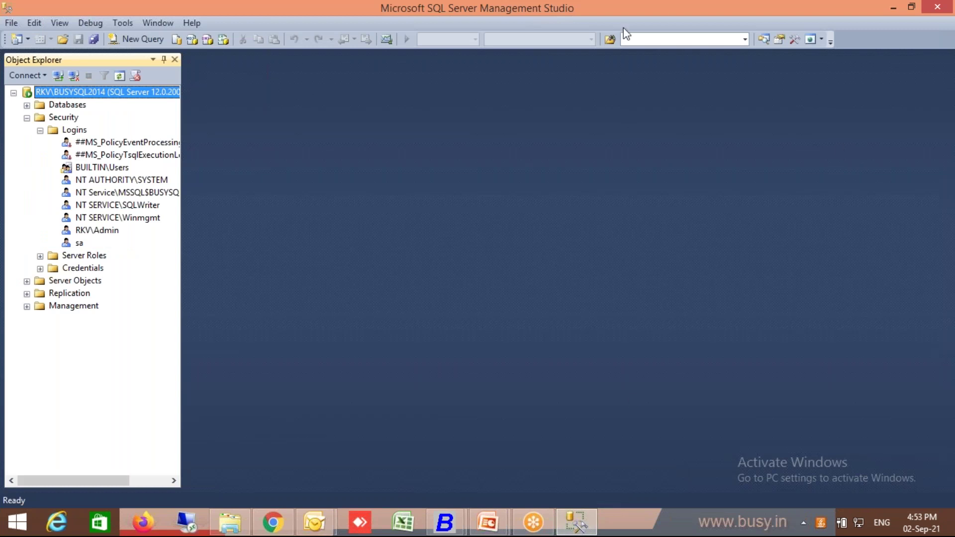
click(942, 6)
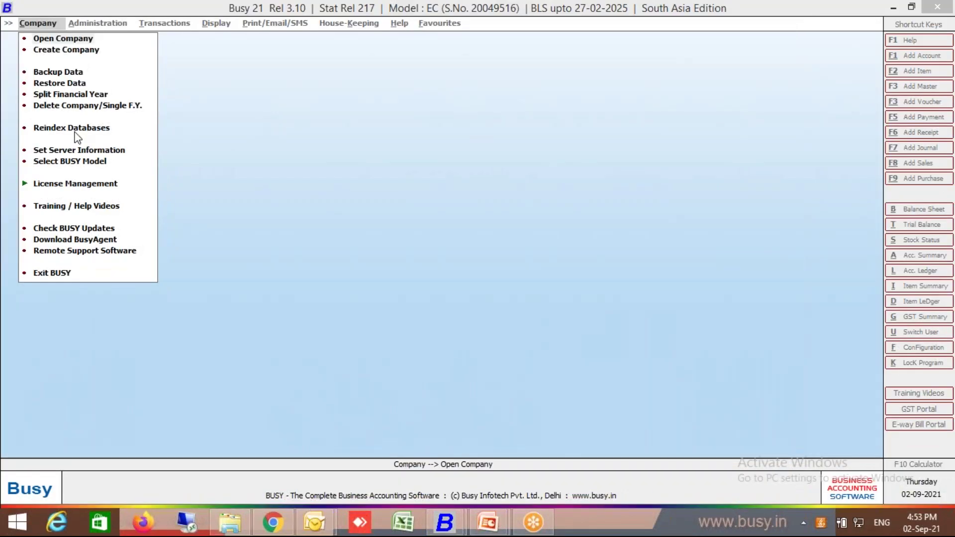
Create company 'Multi Branch Accounting' in Maharashtra with books commencing 01-09-2021 and save it
click(70, 50)
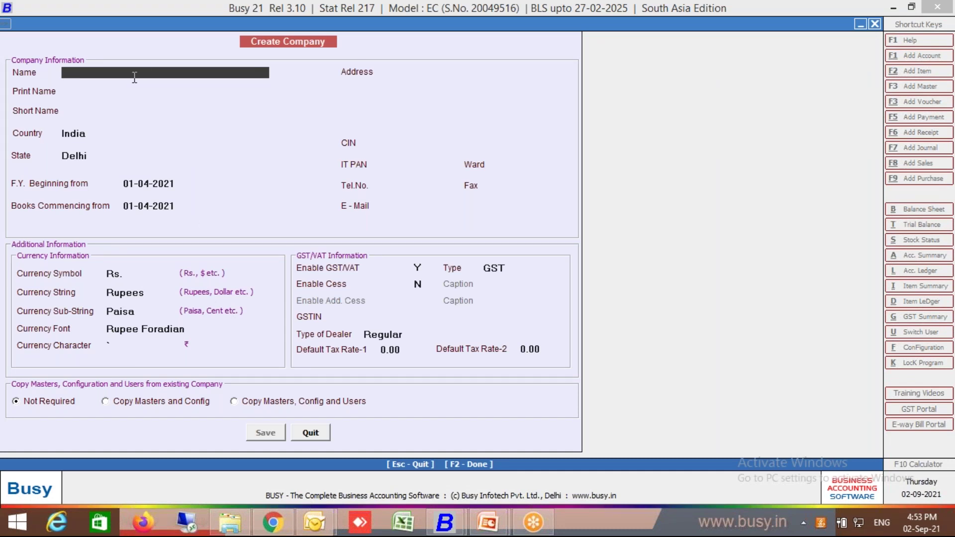
text(Multi Branch)
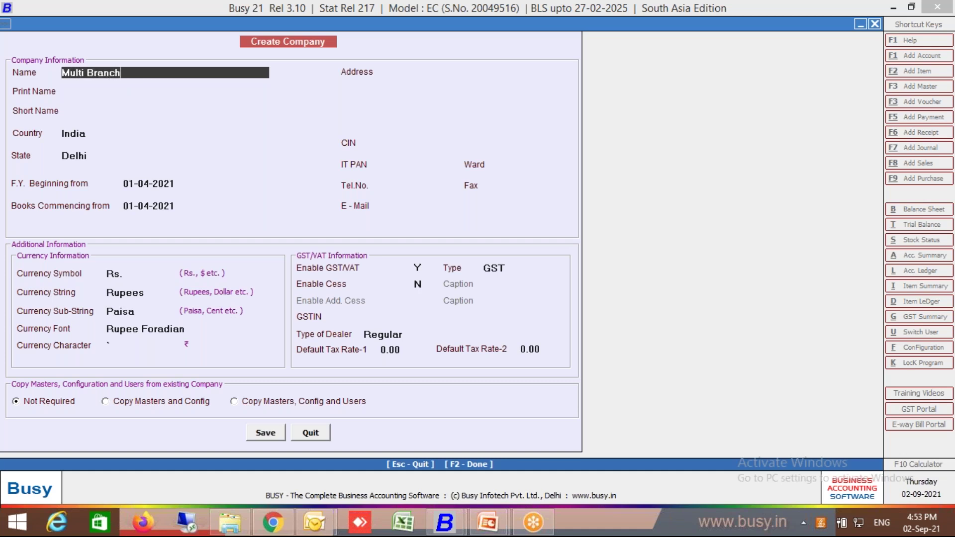
text( Accounting)
key(Return)
key(Return)
key(Return)
key(Return)
text(maha)
key(Return)
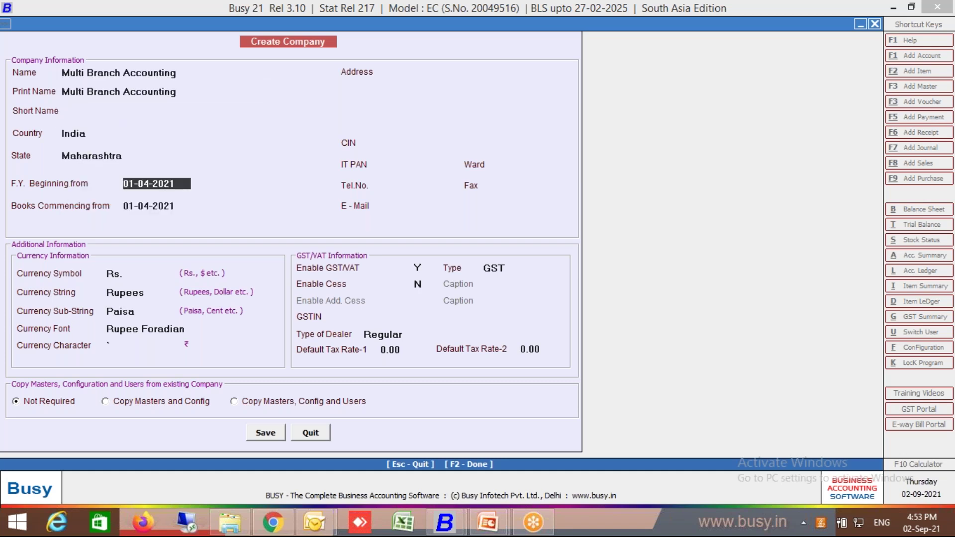
key(Return)
text(1.8)
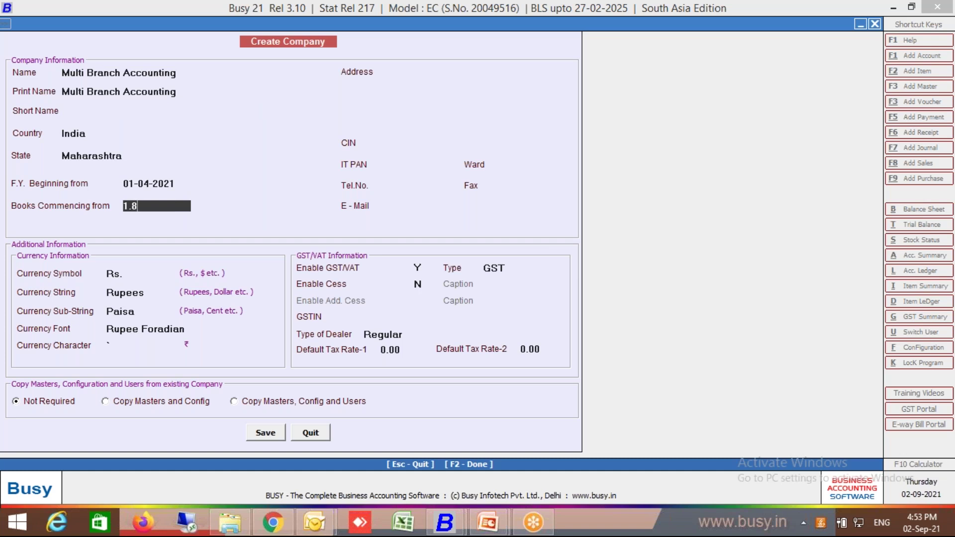
key(BackSpace)
key(BackSpace)
text(9-2021)
key(Return)
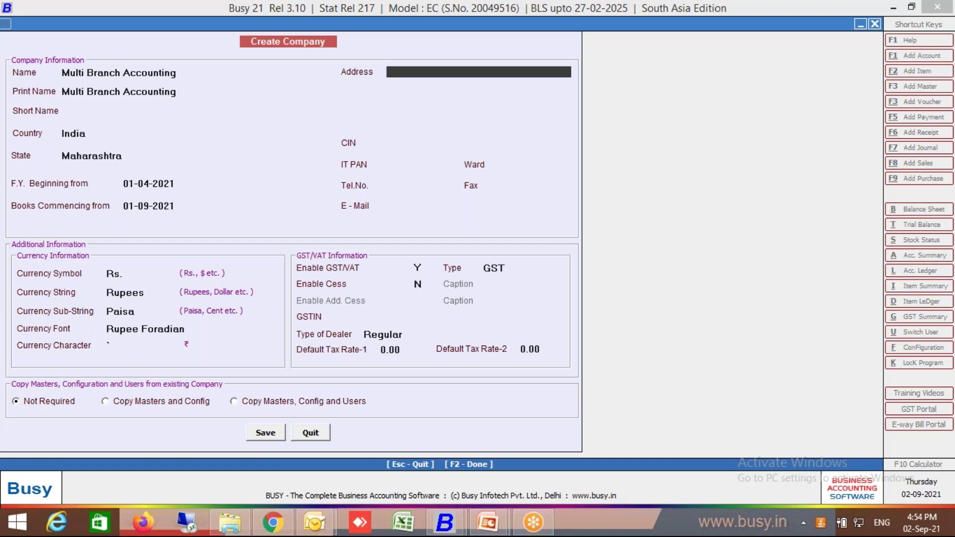
key(F2)
key(Return)
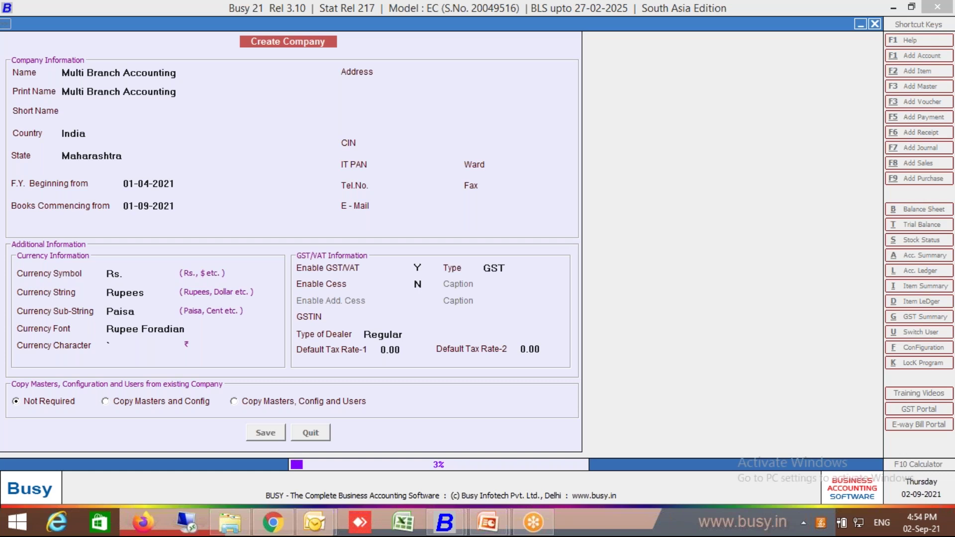
Launch Notepad from the Run prompt and clear the stray text
key(super+r)
text(notepad)
key(Return)
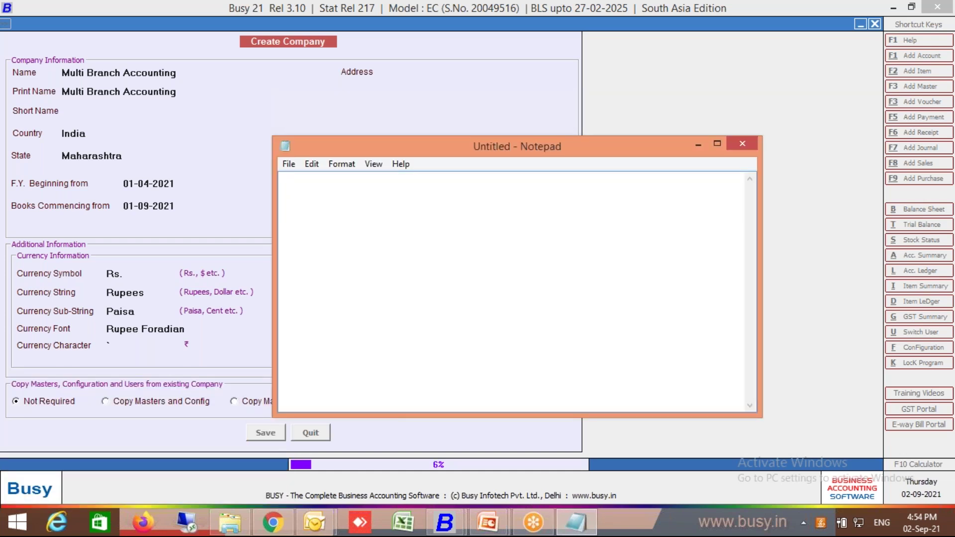
text(Ea)
key(ctrl+a)
key(BackSpace)
Write notes 1. HO & BO required all Data, 2. Handling Stock Transfer in Multi Branch, 3. User Right
text(HO & BO required all)
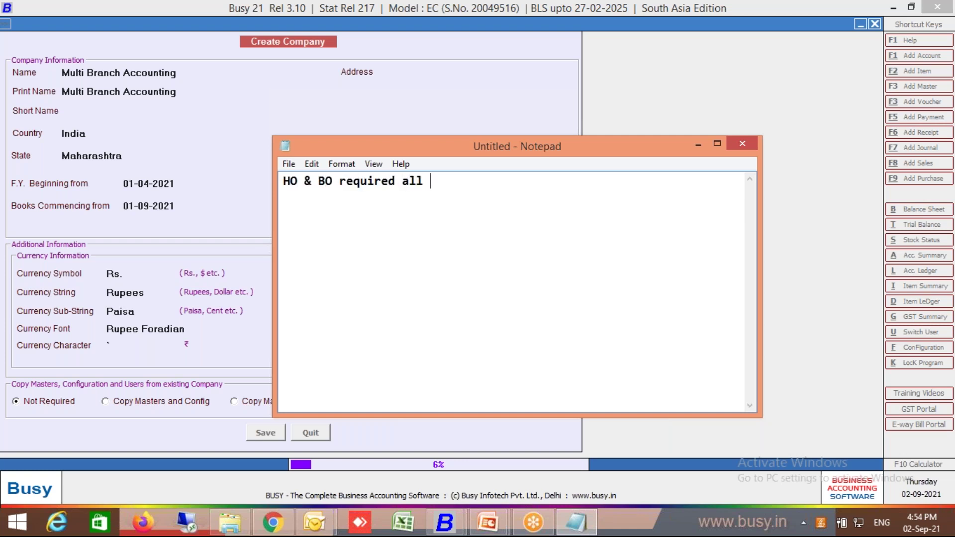
text( Data)
click(283, 181)
text(1.)
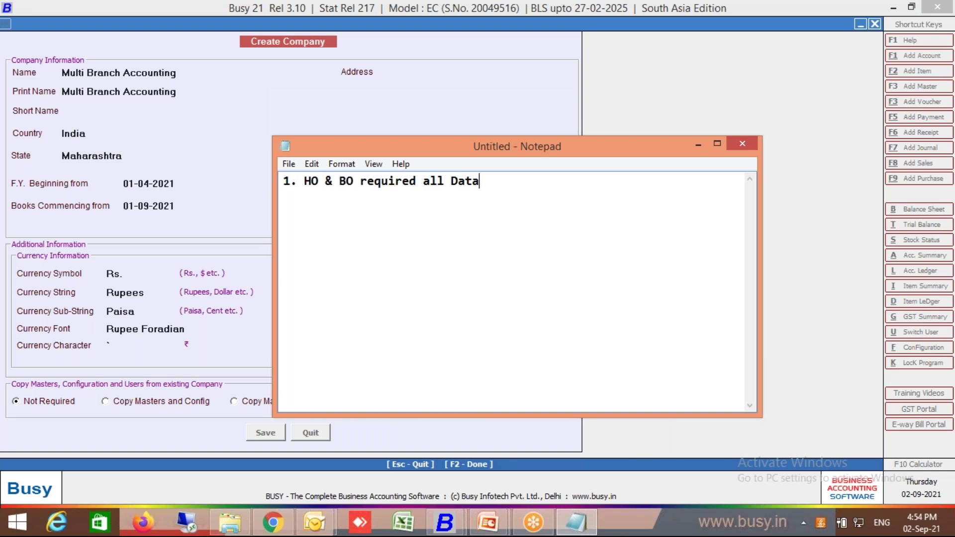
key(Return)
text(2. Handling )
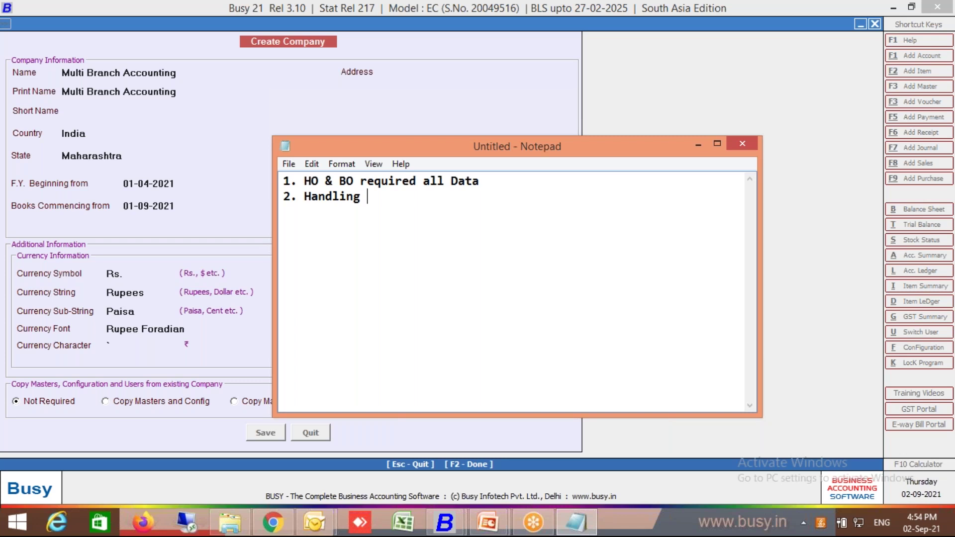
text(Stock S)
key(BackSpace)
text(Transfer in )
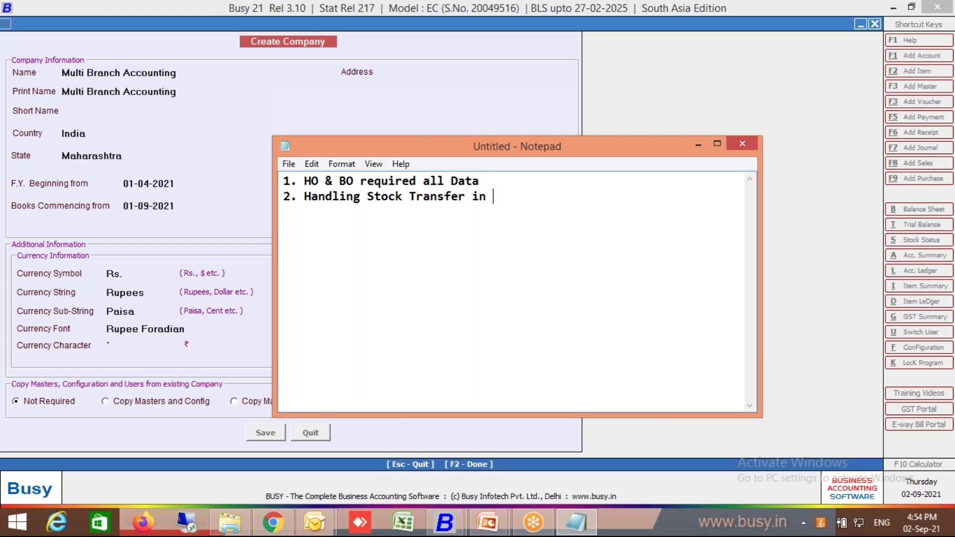
text(Multi Branch )
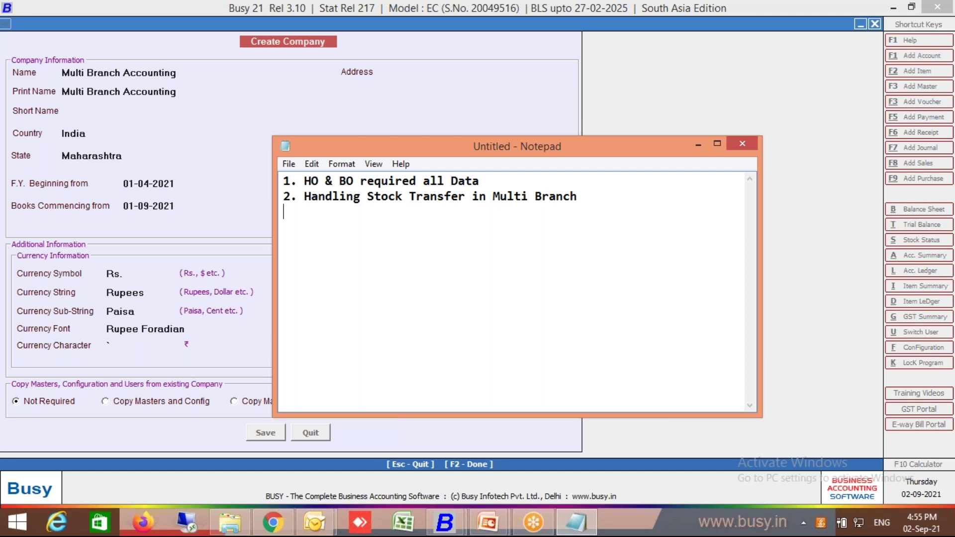
text(3. User Right)
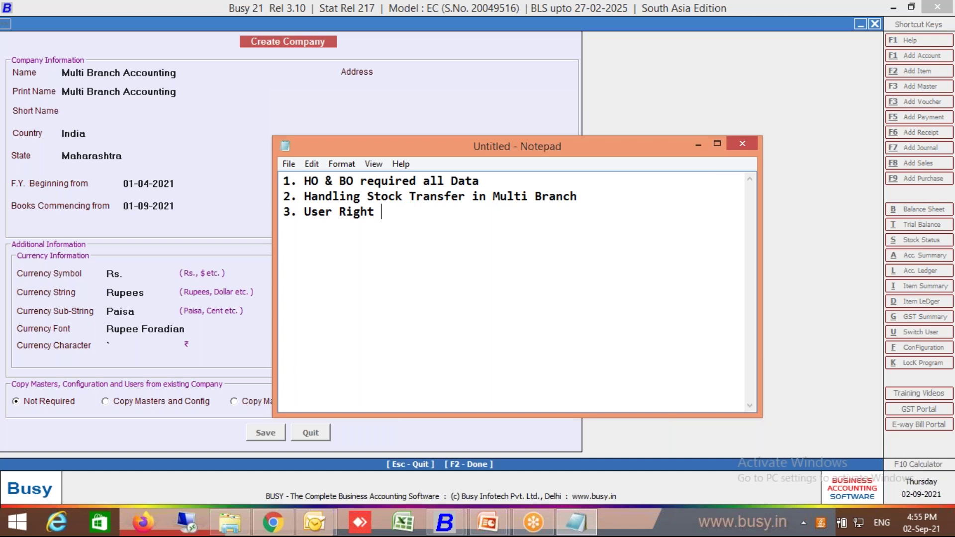
click(699, 144)
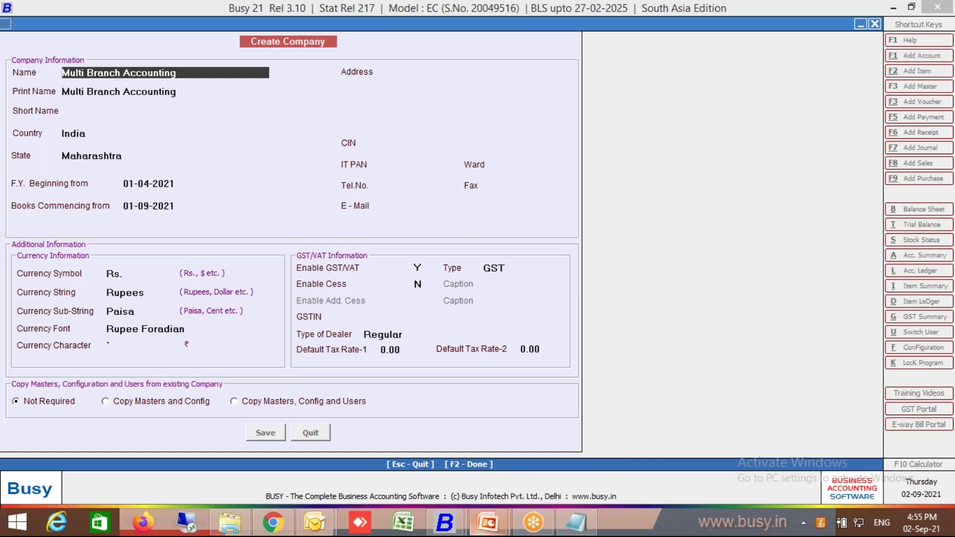
Return to BUSY, acknowledge the company-created message and save the default superuser
mouse_move(444, 522)
click(408, 488)
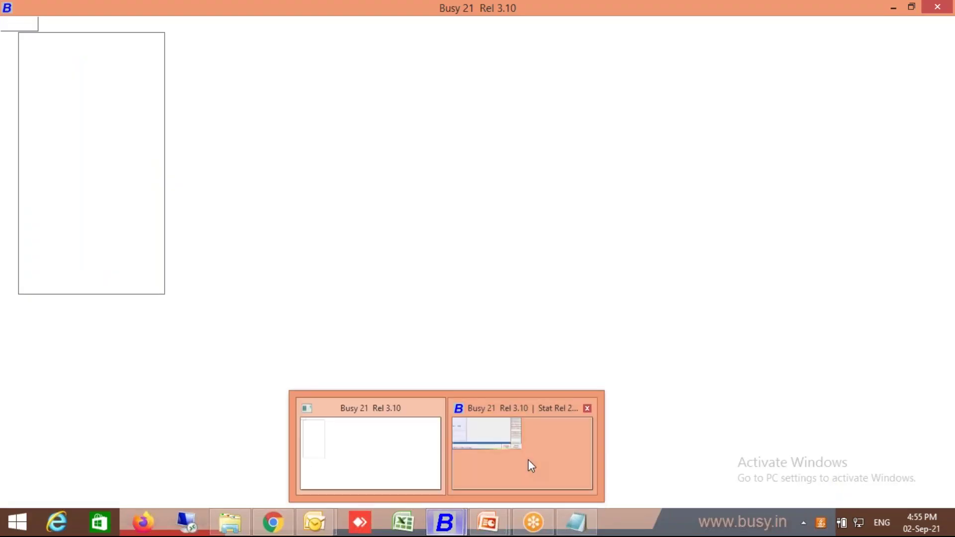
click(528, 460)
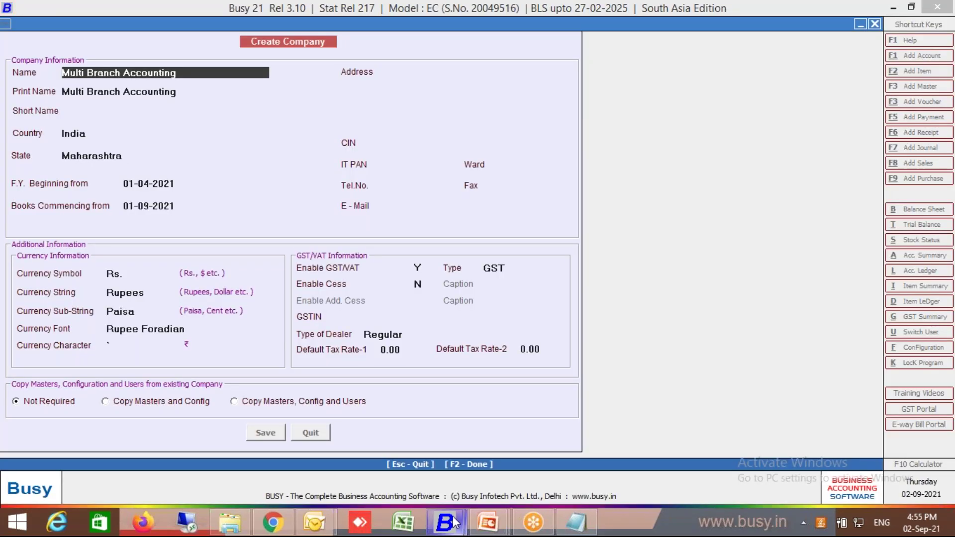
mouse_move(454, 521)
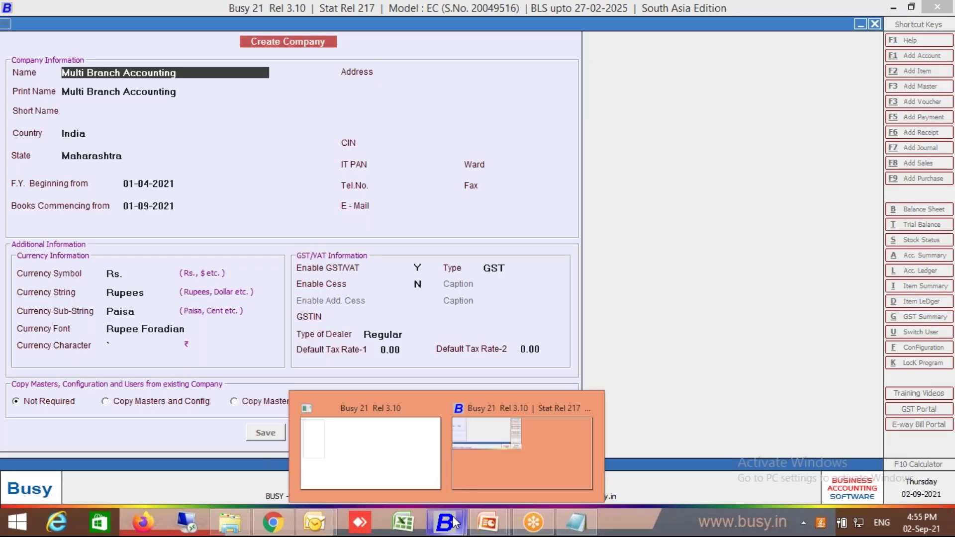
click(515, 467)
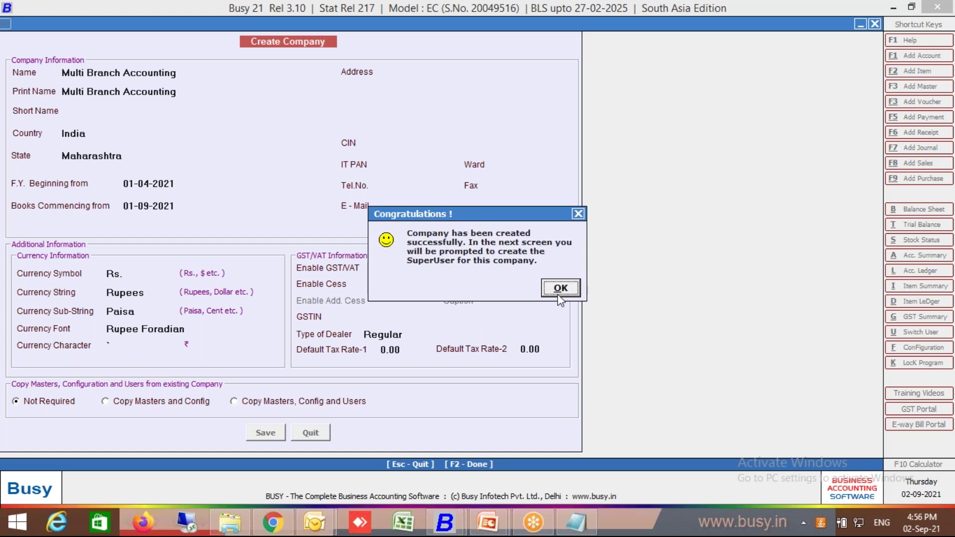
click(559, 288)
key(Return)
key(Return)
key(Return)
key(Return)
key(Return)
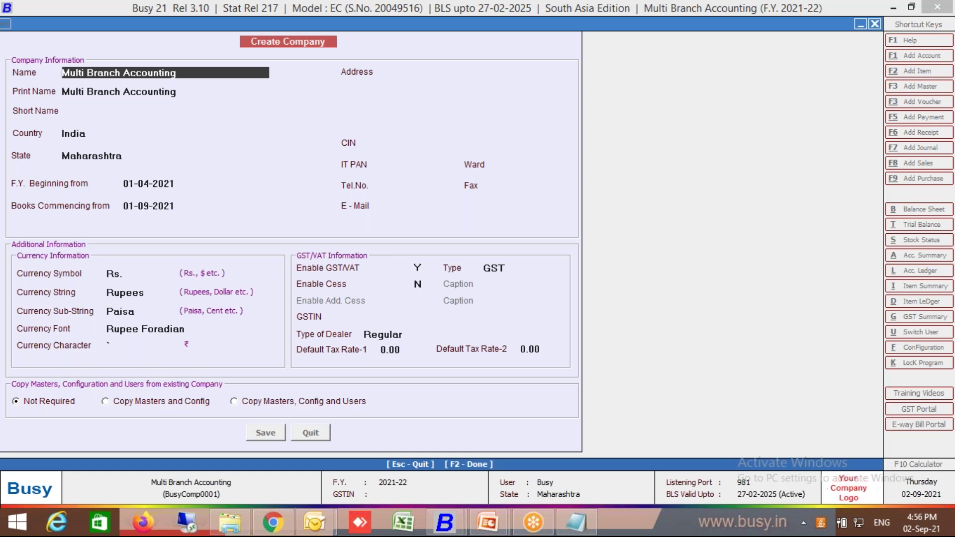
key(F2)
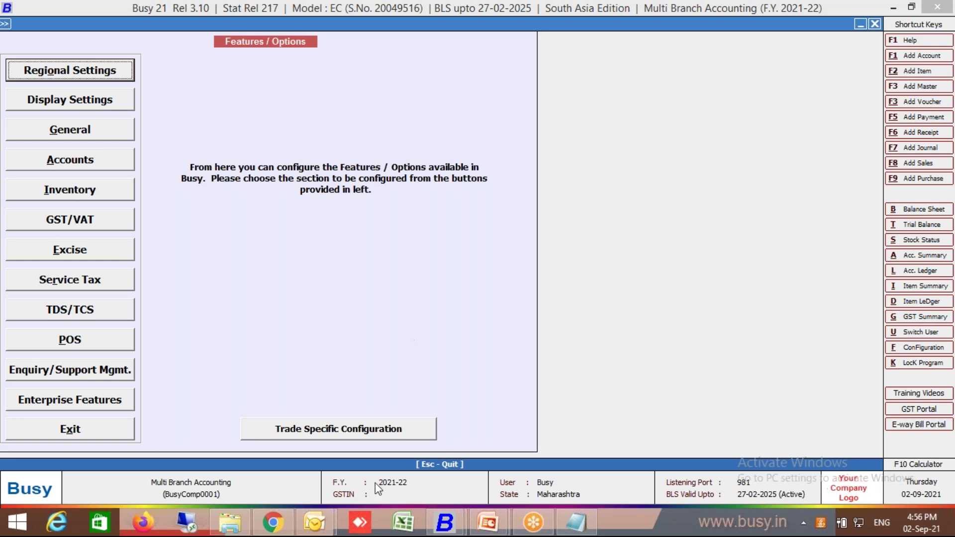
Open Features / Options under Administration > Configuration and go to the GST/VAT section
click(107, 426)
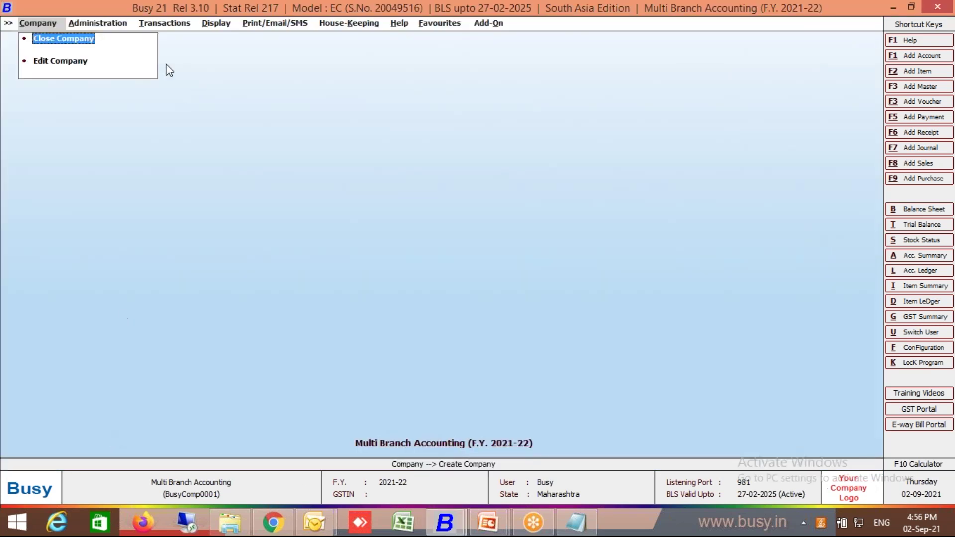
click(114, 23)
click(121, 50)
double_click(141, 49)
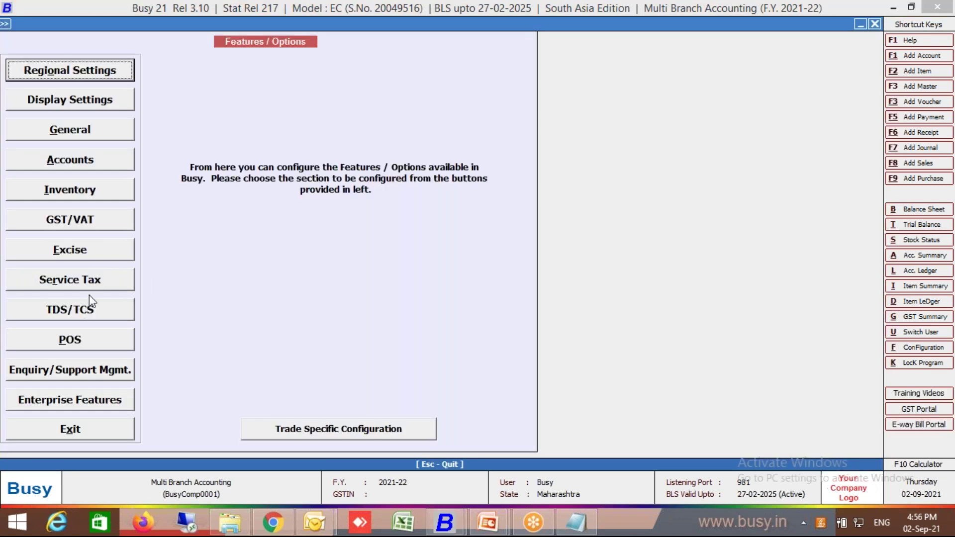
click(93, 219)
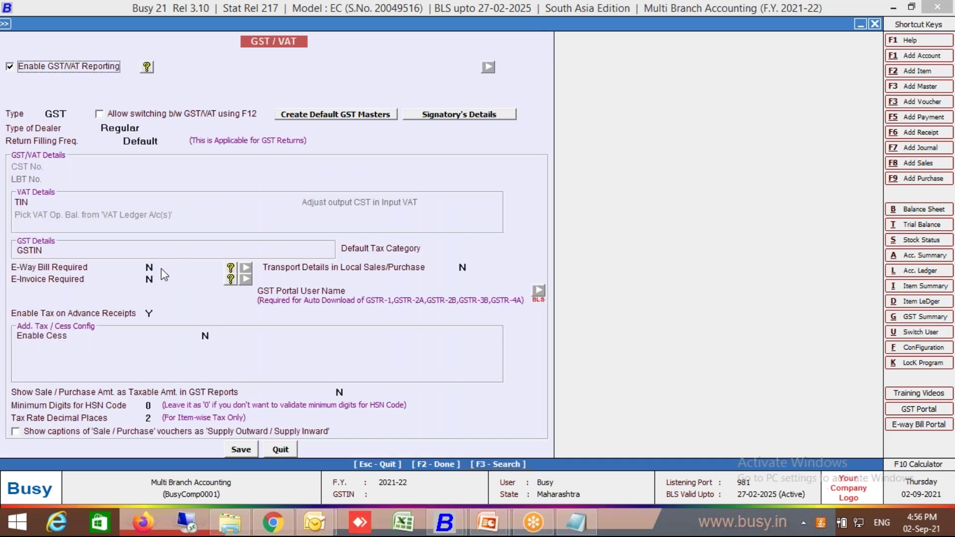
Enter and correct the company's full GSTIN, then save the GST settings
click(122, 250)
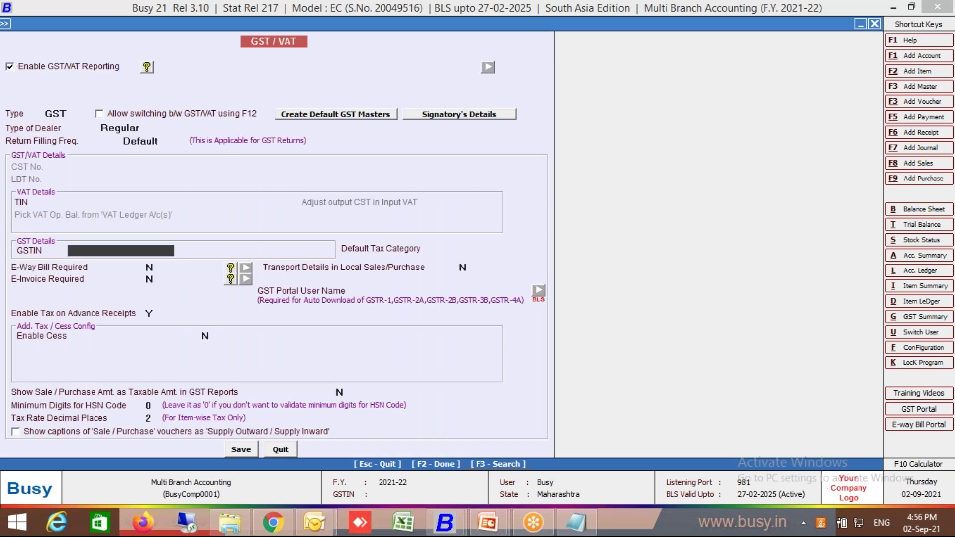
text(ABCDE1234F)
key(Return)
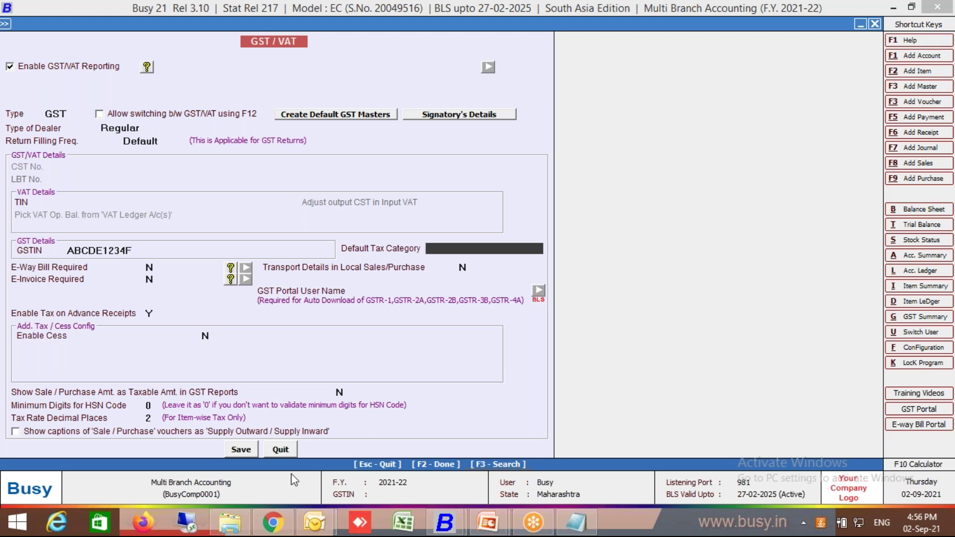
click(243, 449)
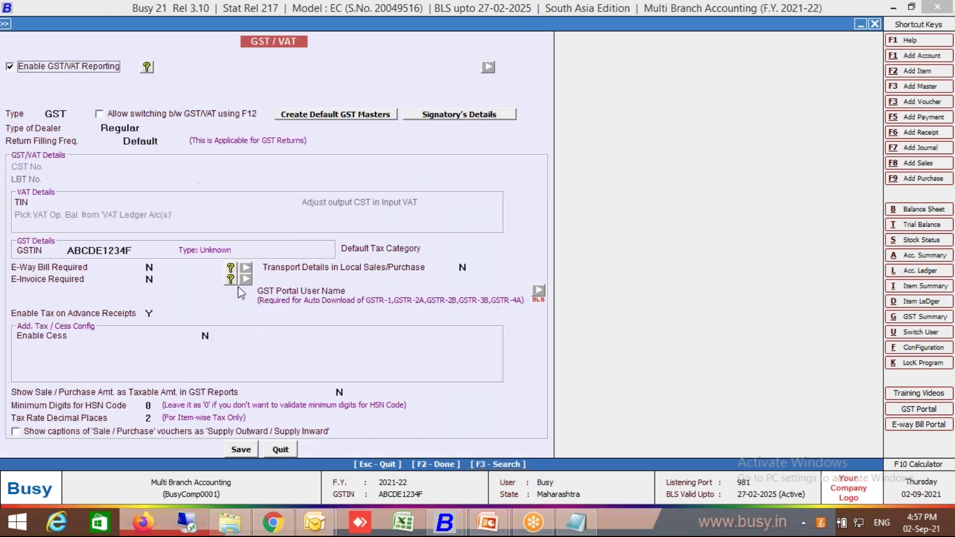
click(165, 250)
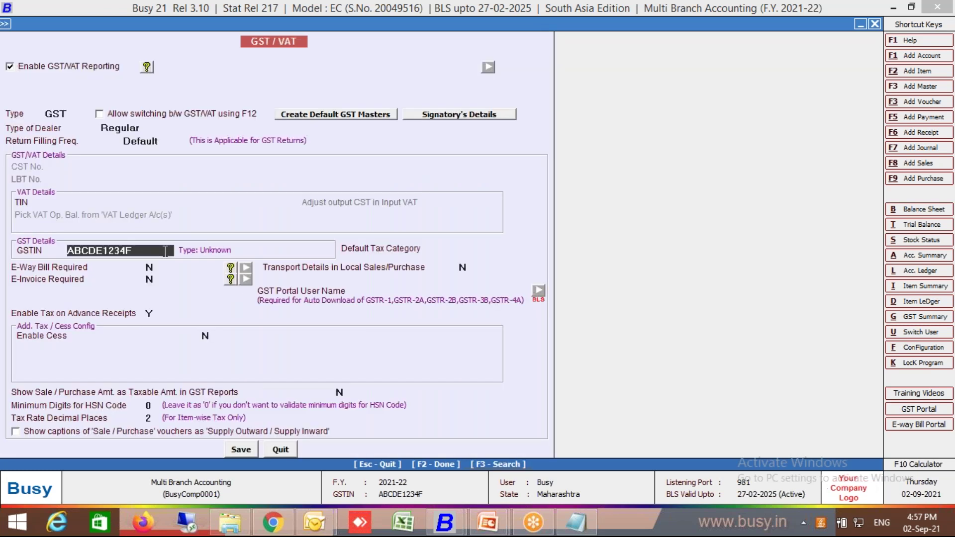
text(27)
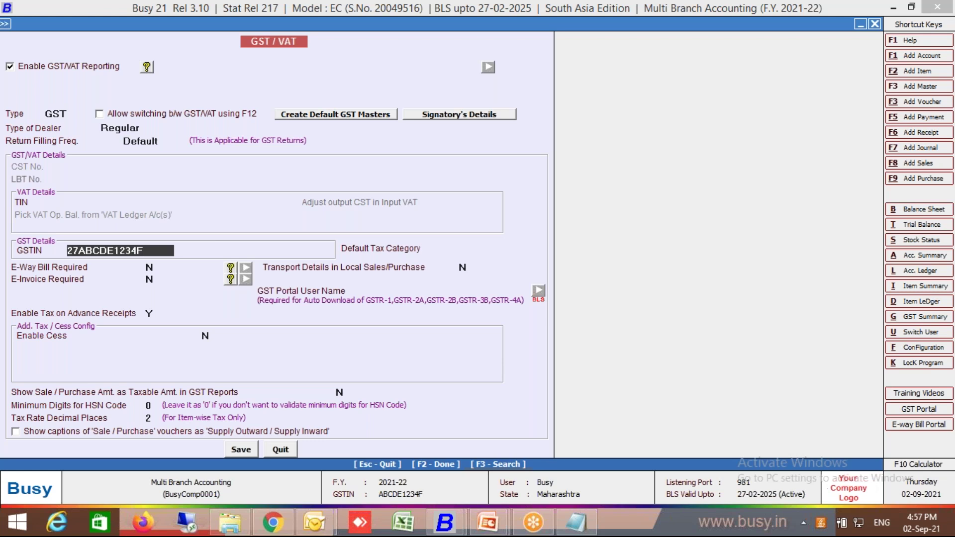
text(ZR)
key(Return)
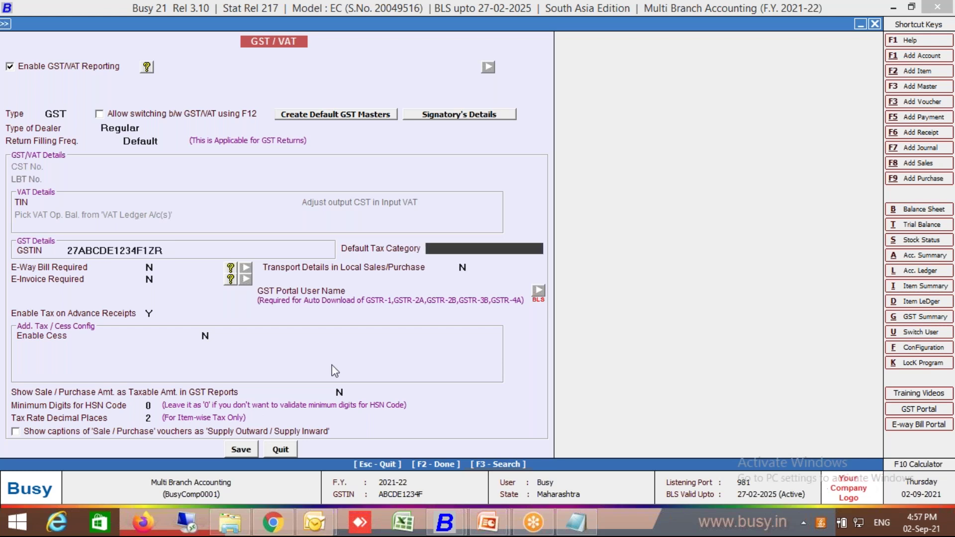
click(241, 449)
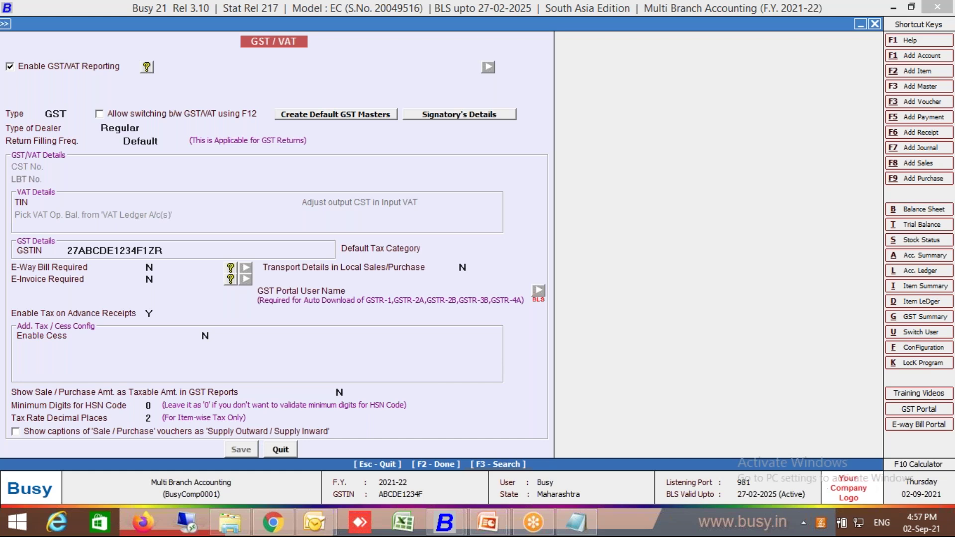
Leave the GST settings and reopen Features / Options at Enterprise Features
key(Escape)
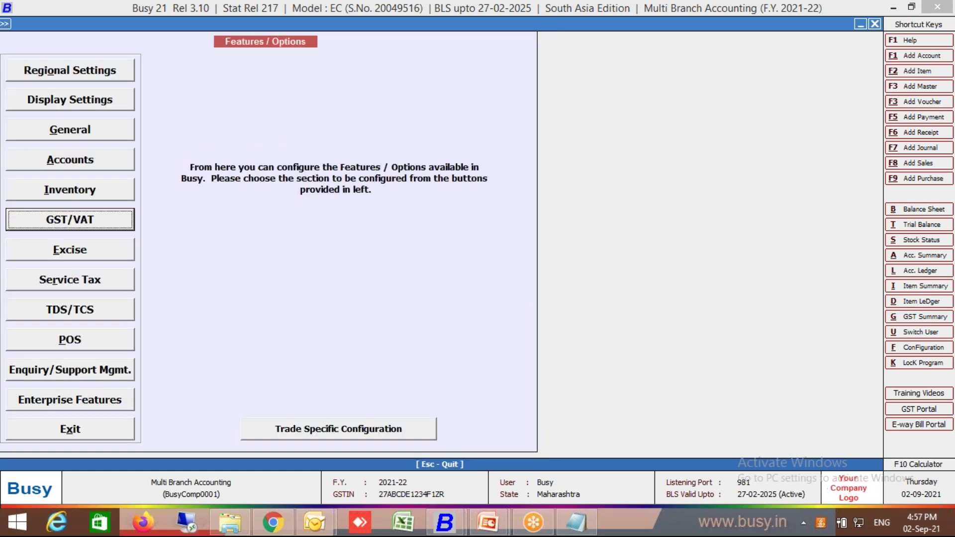
key(Escape)
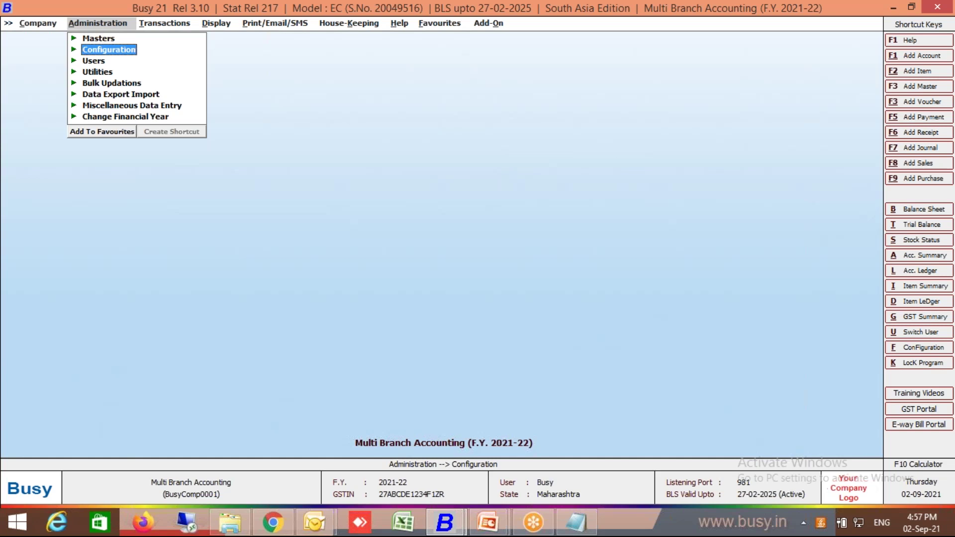
click(130, 51)
double_click(151, 59)
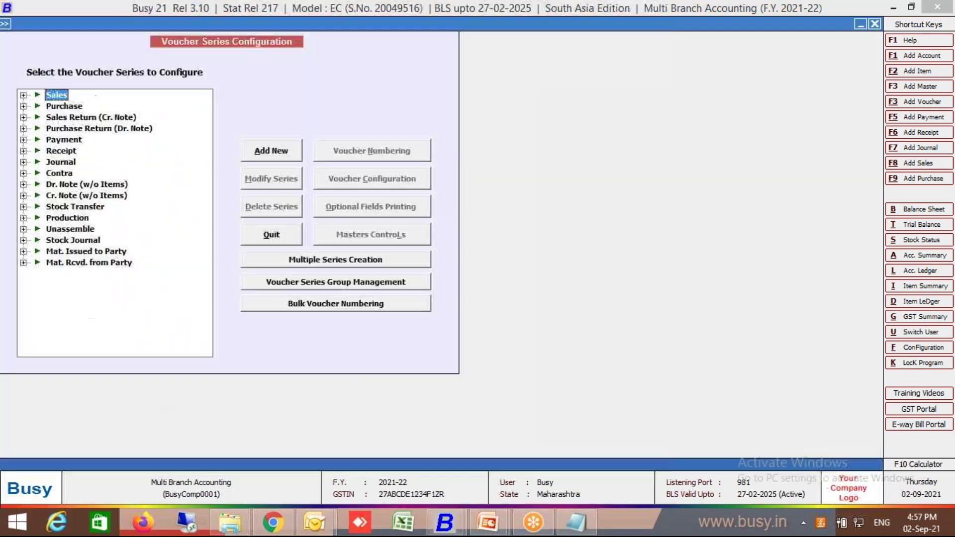
key(Escape)
double_click(172, 49)
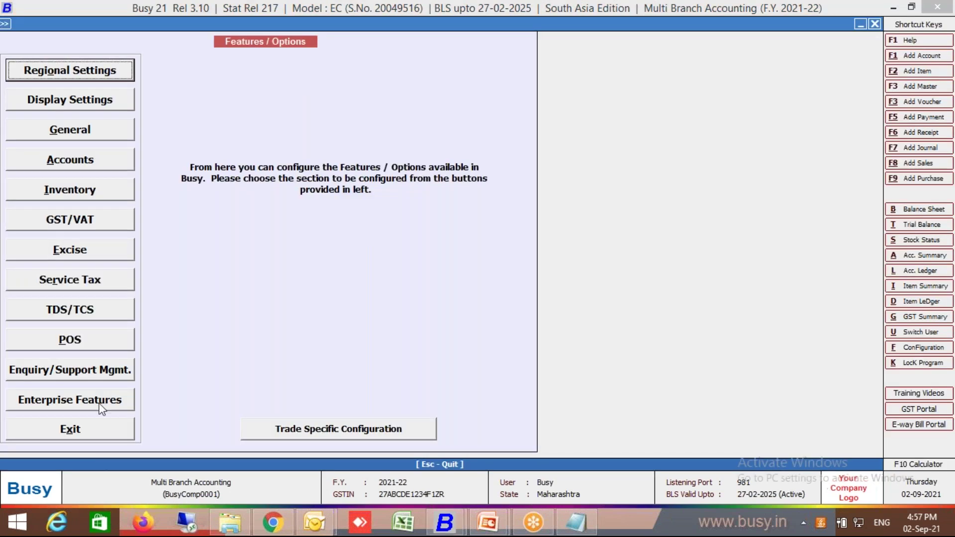
click(102, 400)
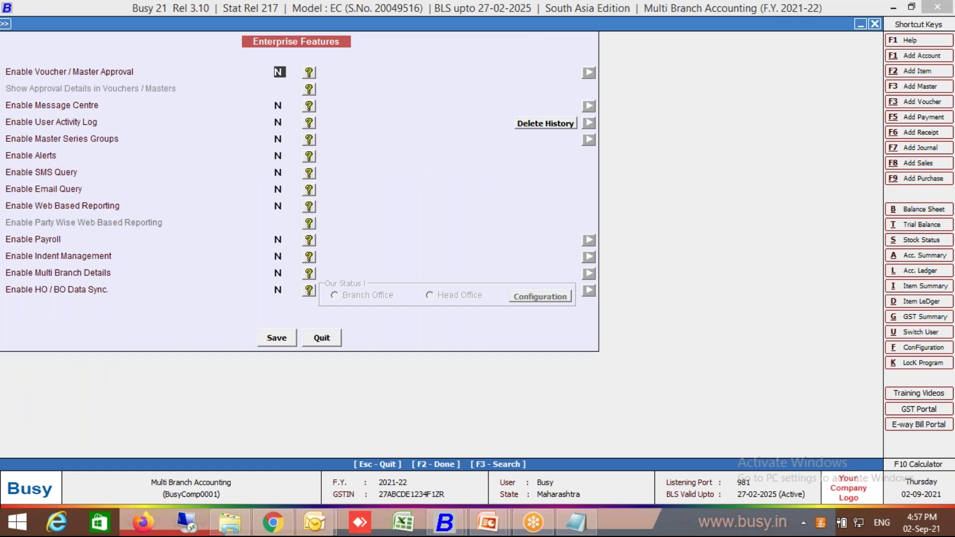
Set Enable Multi Branch Details to Y and open Branch Details
click(279, 272)
key(y)
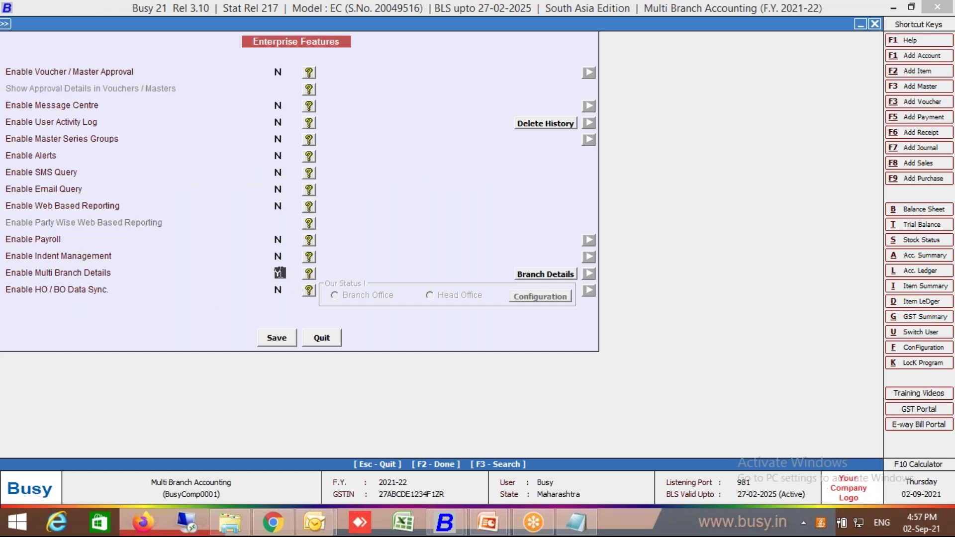
key(Return)
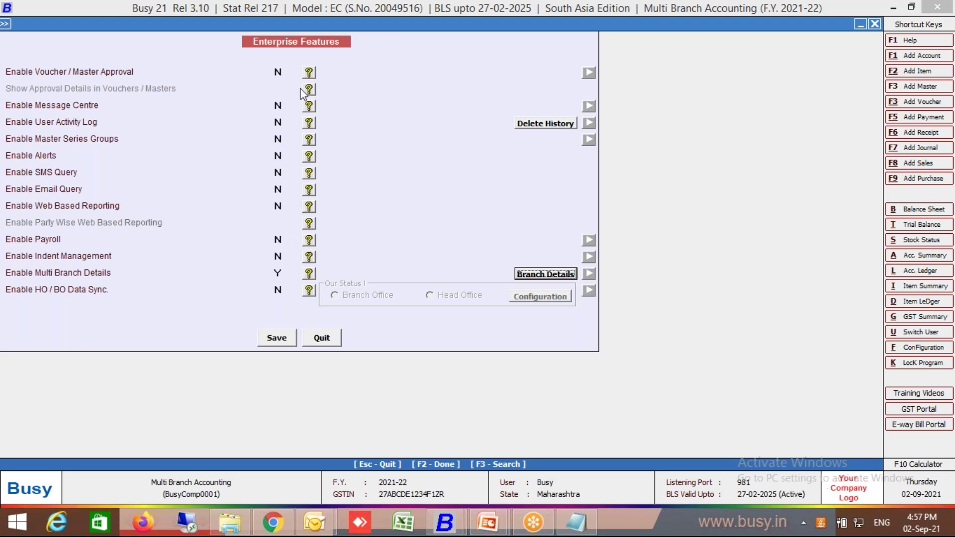
key(Return)
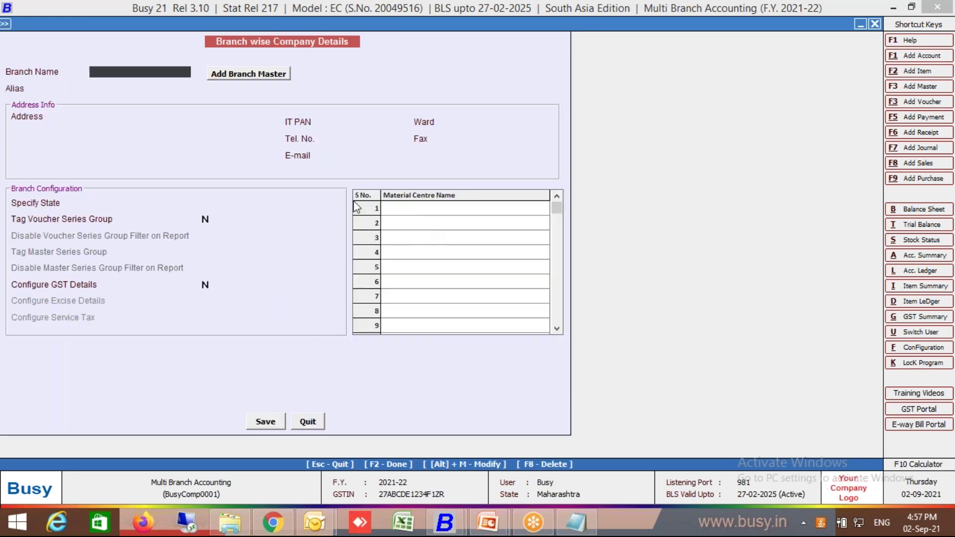
Add branch Pune with voucher series group, user and material centre creation all set to Y
click(251, 77)
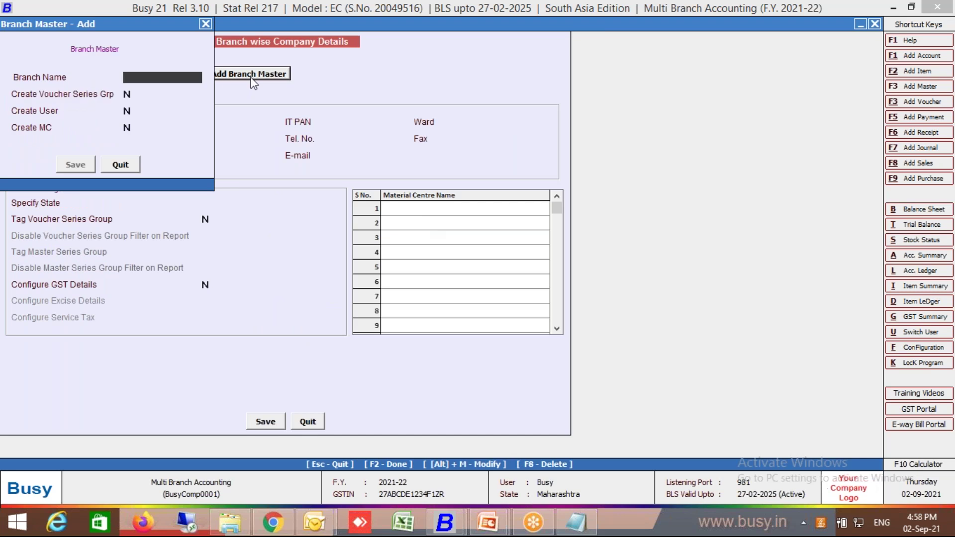
text(pUNE)
key(BackSpace)
key(BackSpace)
key(BackSpace)
key(BackSpace)
text(Pune)
key(Return)
text(y)
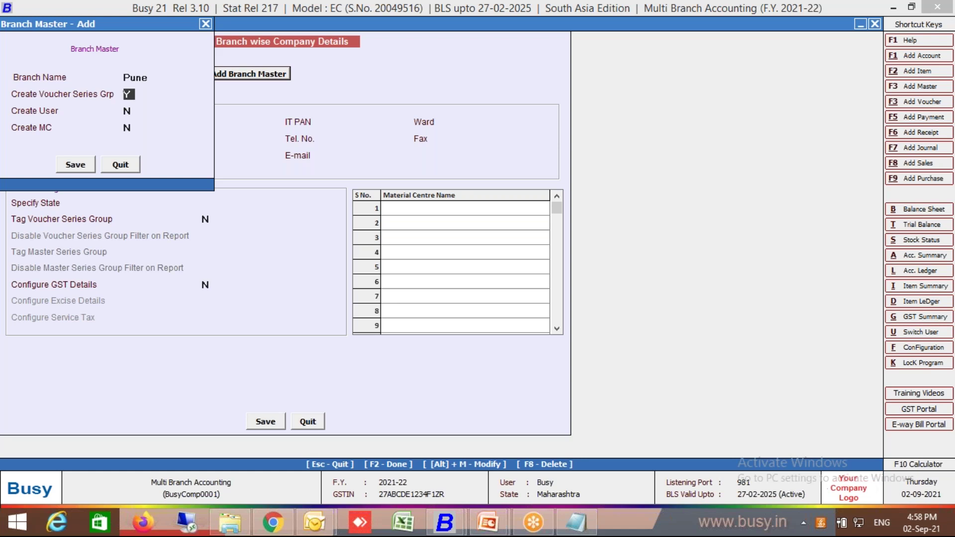
key(Return)
text(y)
key(Return)
text(y)
key(Return)
key(Return)
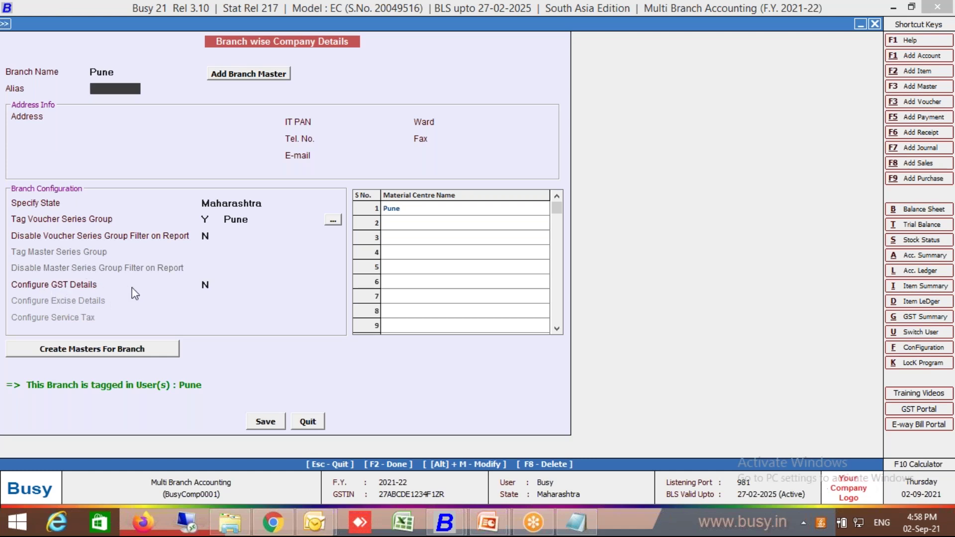
Set Configure GST Details to N for the Pune branch
click(206, 285)
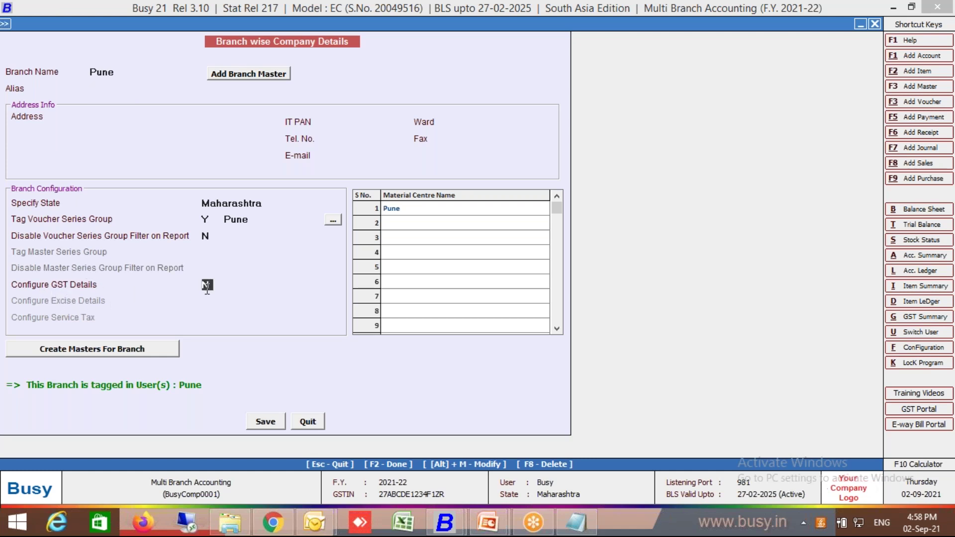
text(Y)
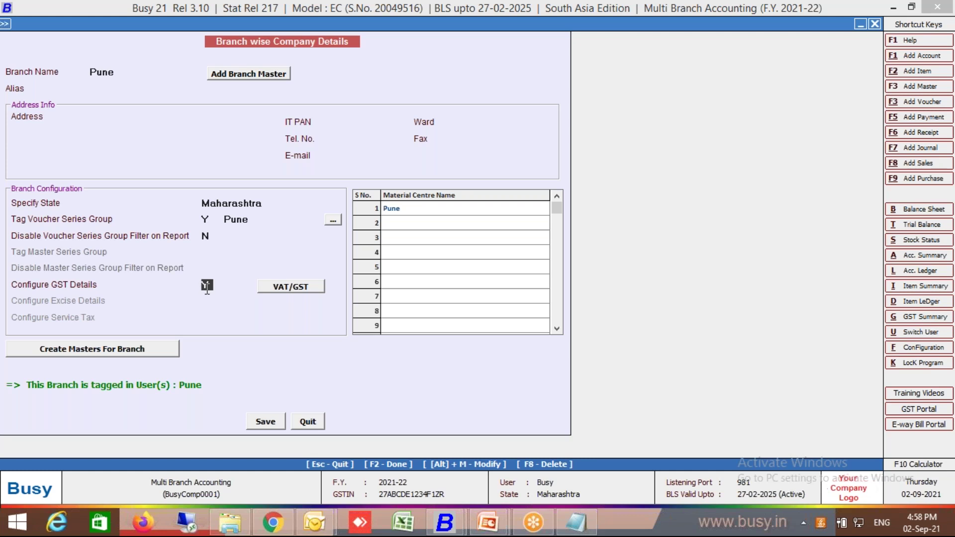
text(N)
Pick Main Store in the Material Centre grid, save the branch details and return to Enterprise Features
click(403, 225)
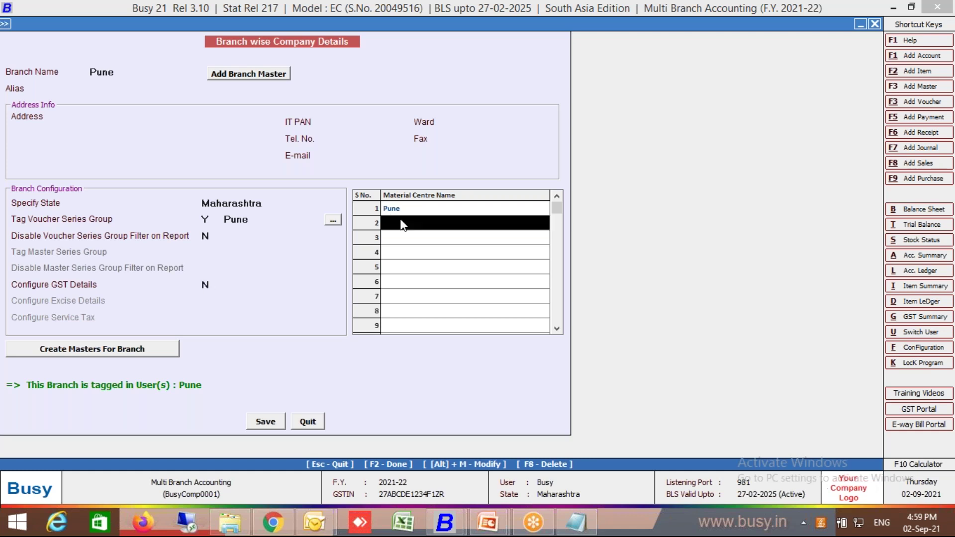
key(Return)
key(Return)
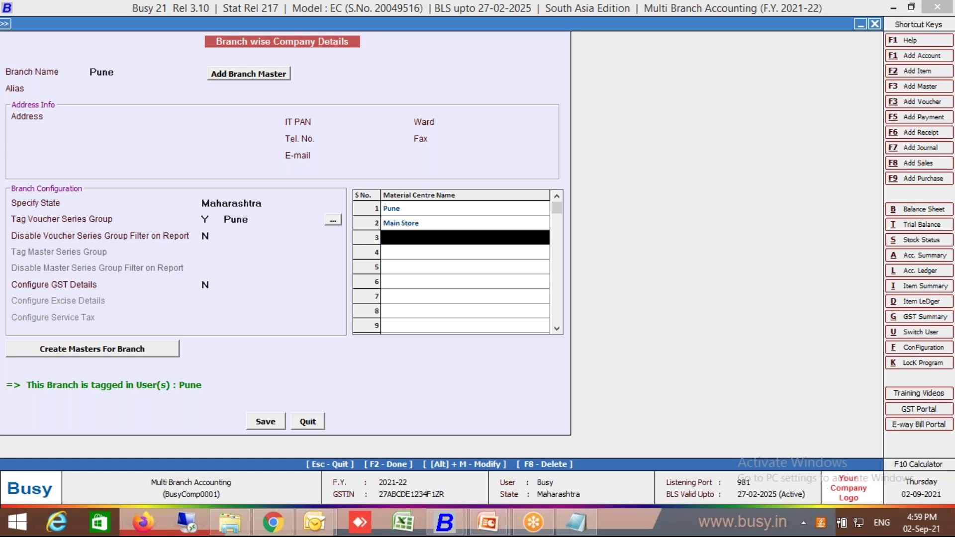
click(403, 227)
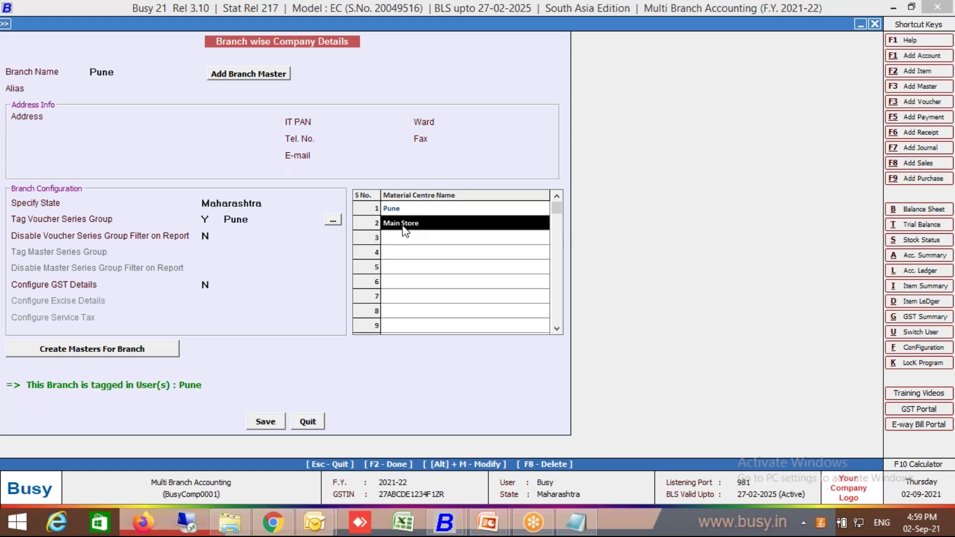
click(269, 422)
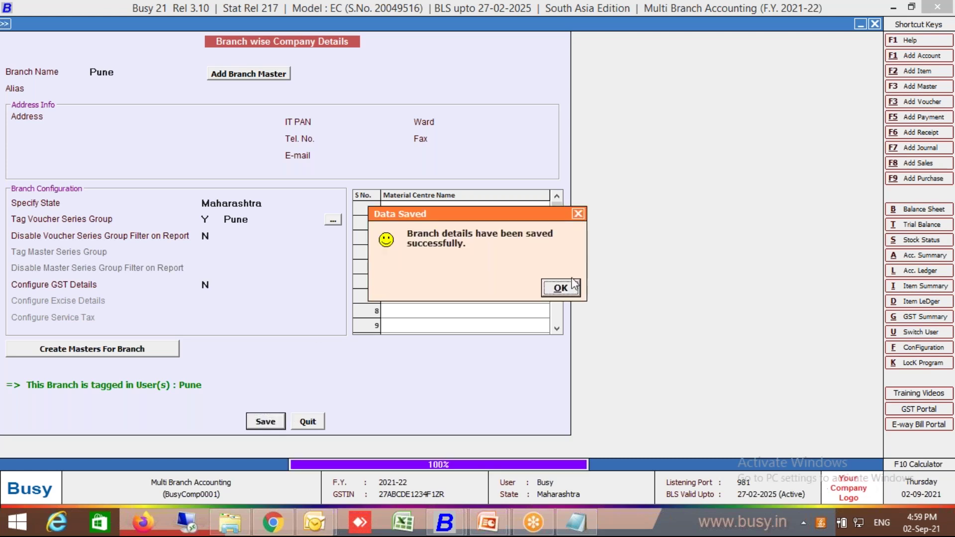
click(560, 289)
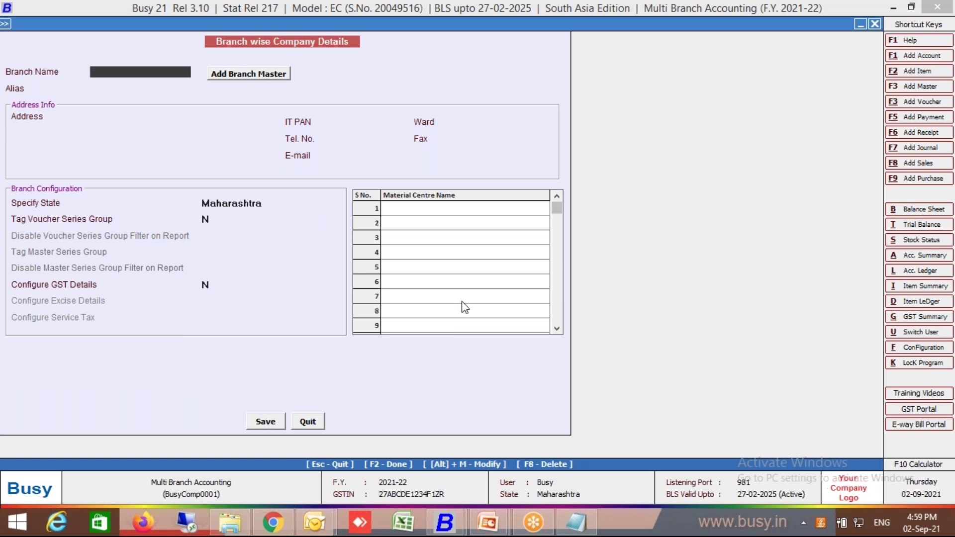
click(317, 423)
click(277, 338)
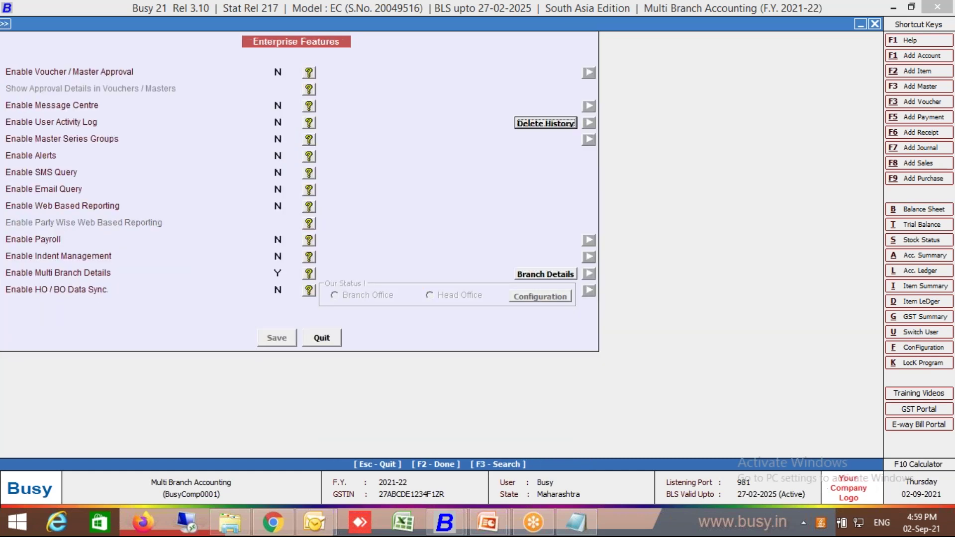
In Voucher Series Configuration, expand Sales, Purchase and Purchase Return, then open Voucher Series Group Management
key(Escape)
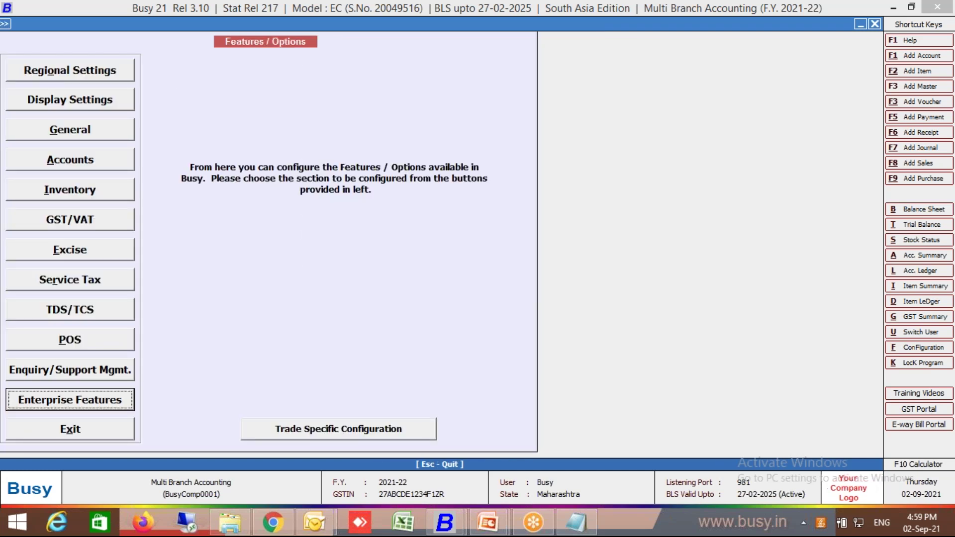
key(Escape)
key(Escape)
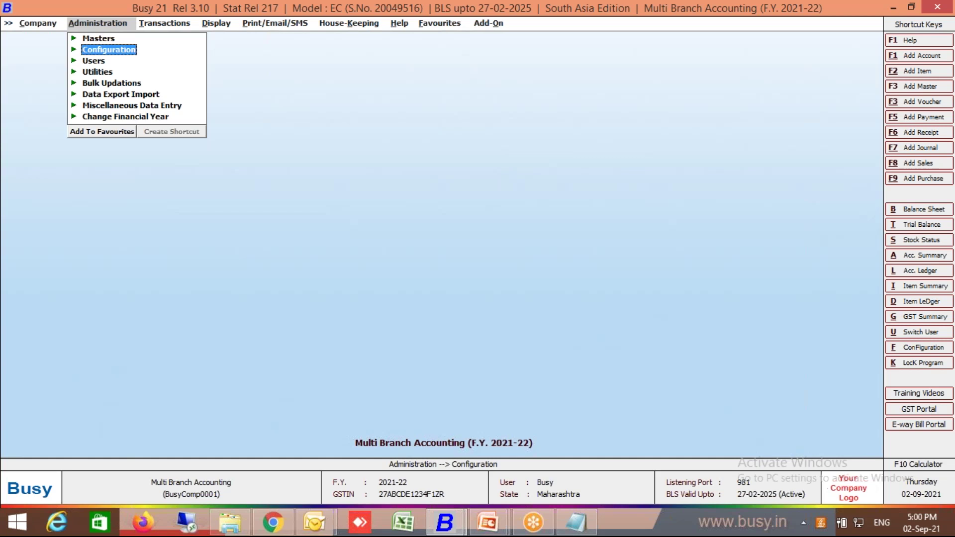
key(Return)
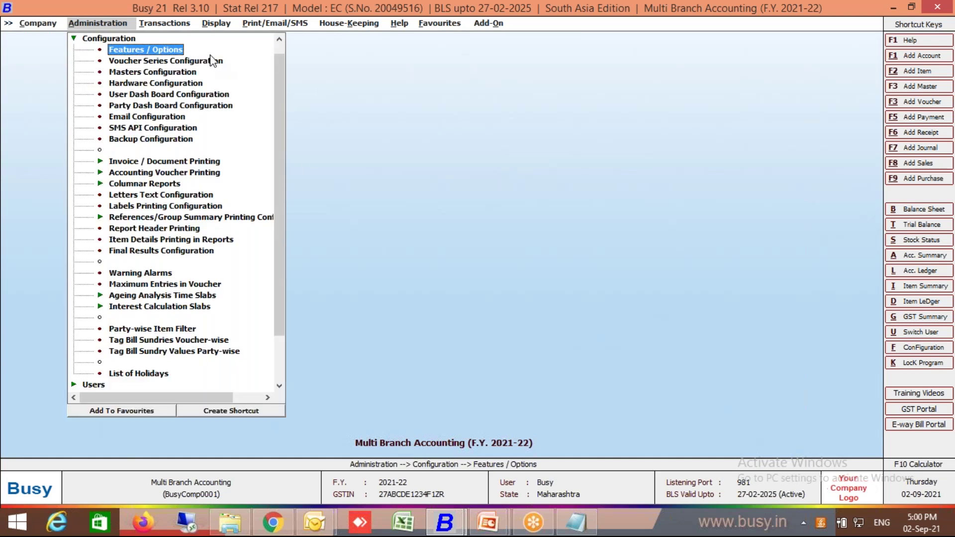
double_click(214, 61)
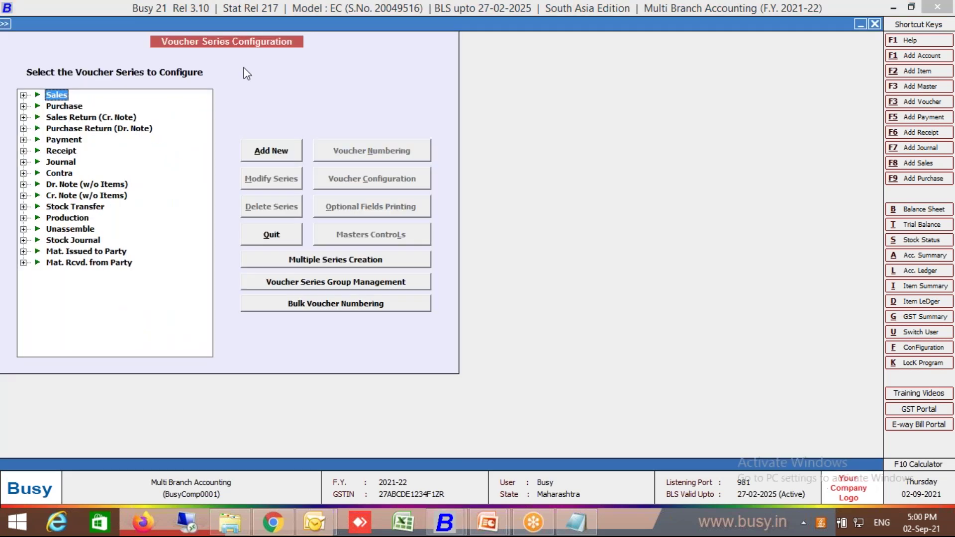
click(24, 95)
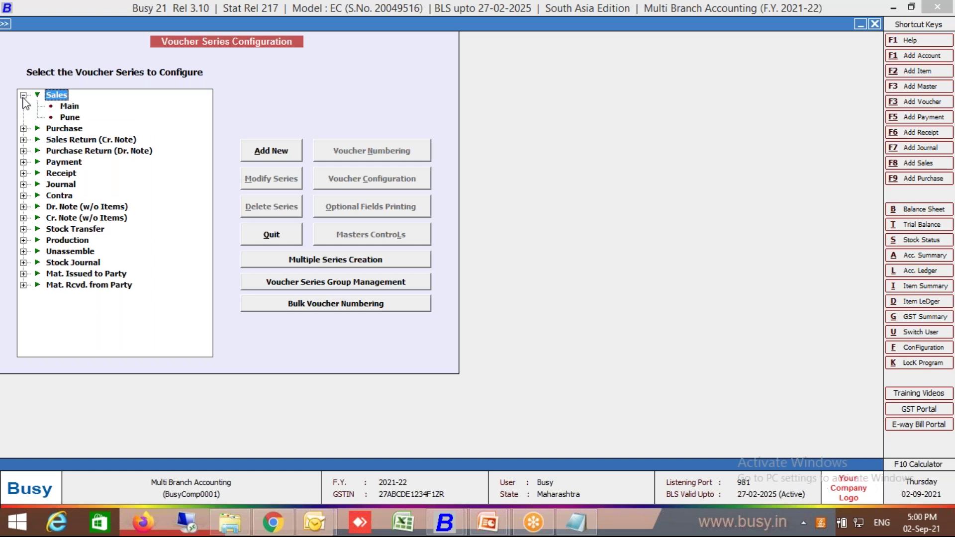
click(25, 129)
click(23, 173)
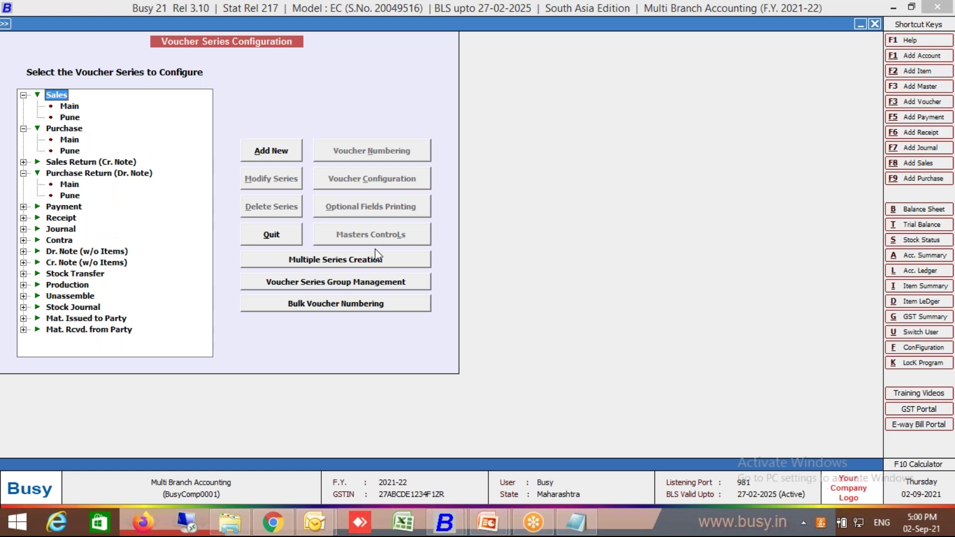
click(357, 283)
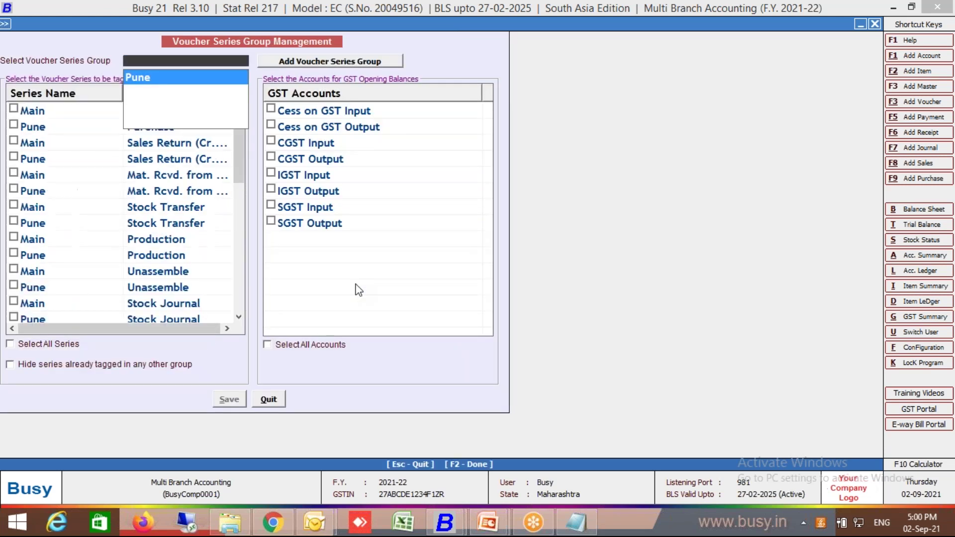
Add group HO, hide already-tagged series, select all remaining Main series and save
click(321, 62)
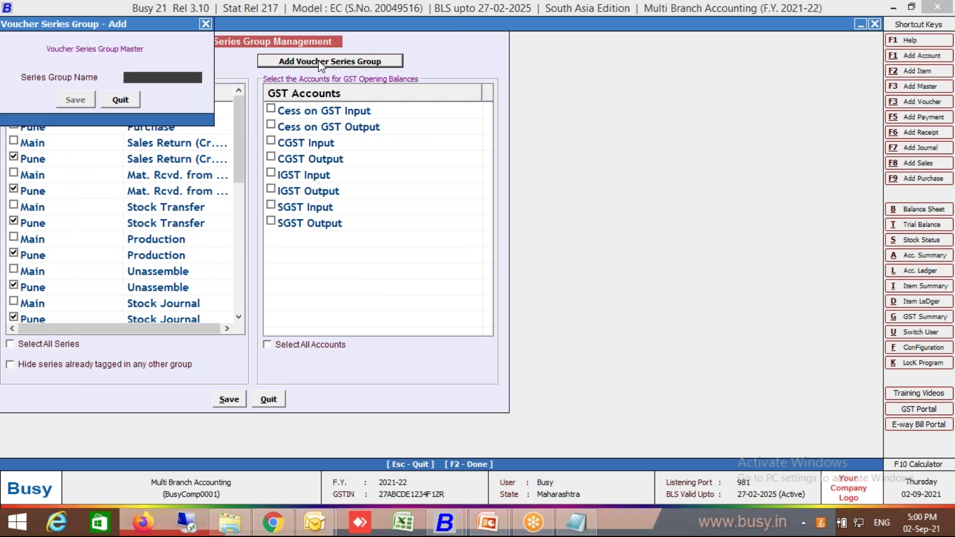
text(HO)
key(Return)
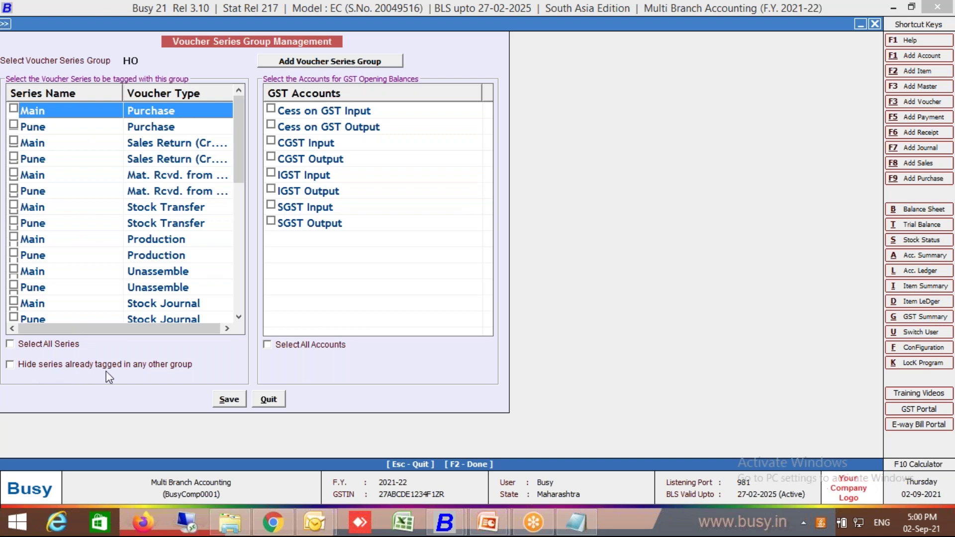
click(150, 363)
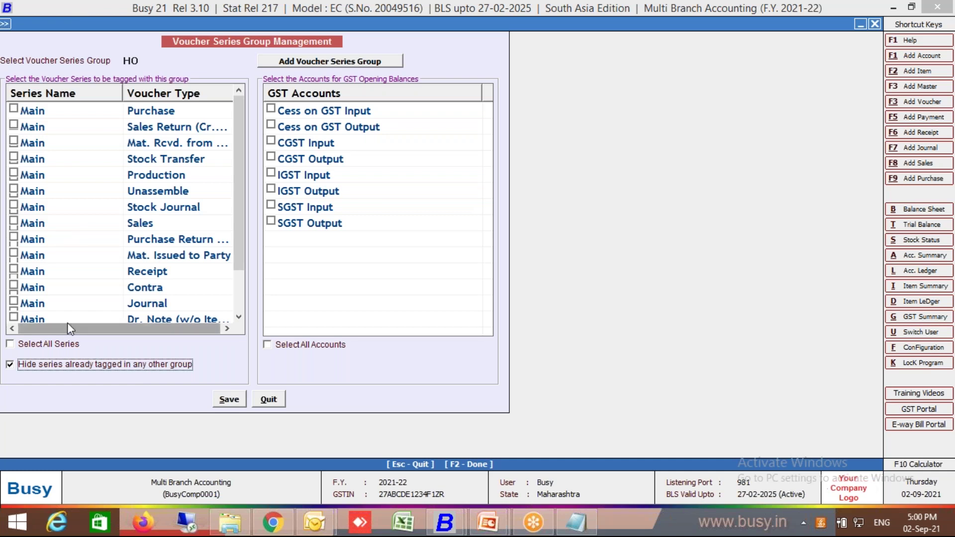
click(65, 348)
click(232, 400)
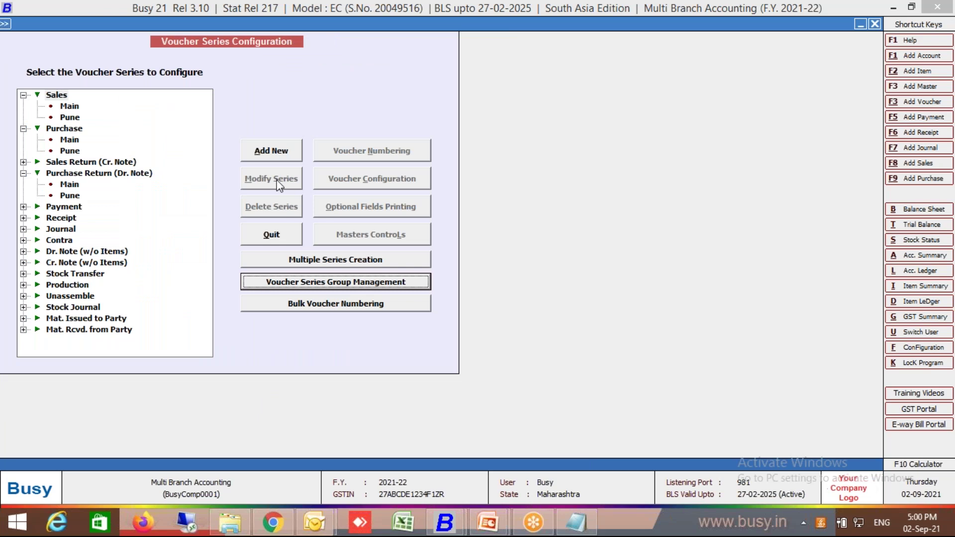
click(271, 235)
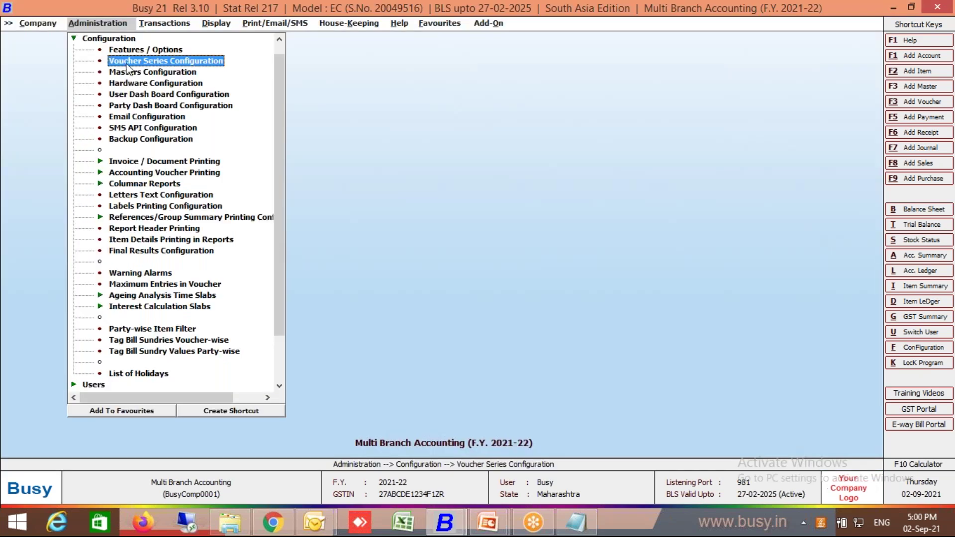
Add a new user named HO and enter its password twice
click(111, 39)
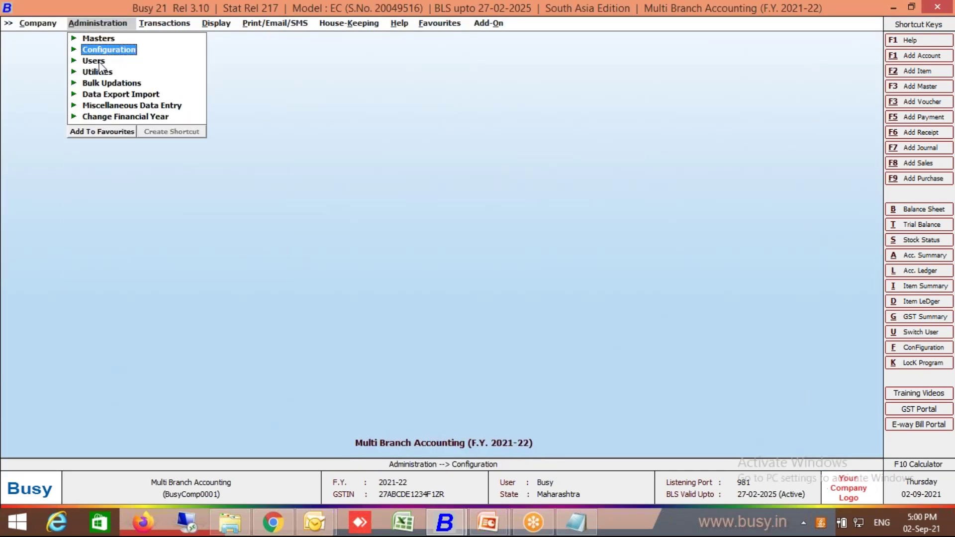
click(94, 60)
click(117, 71)
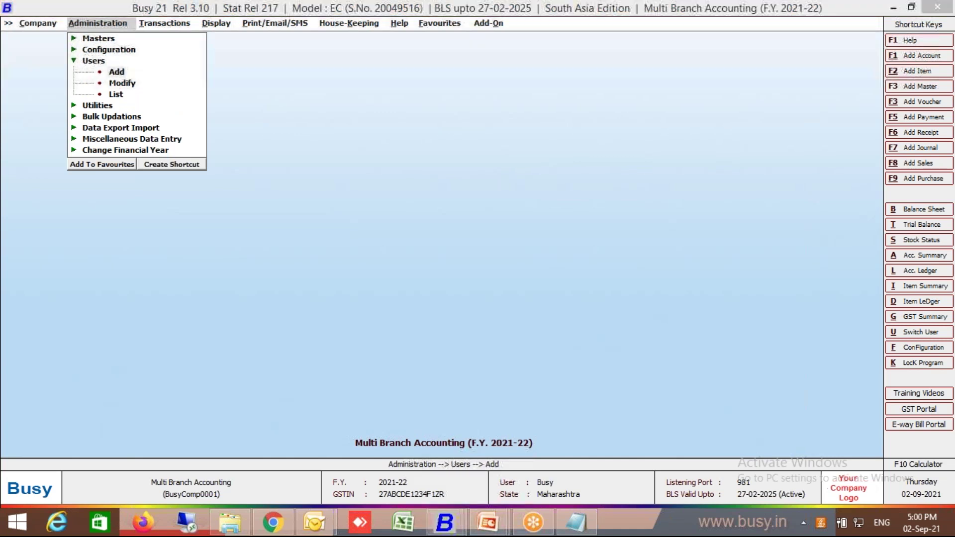
text(HO)
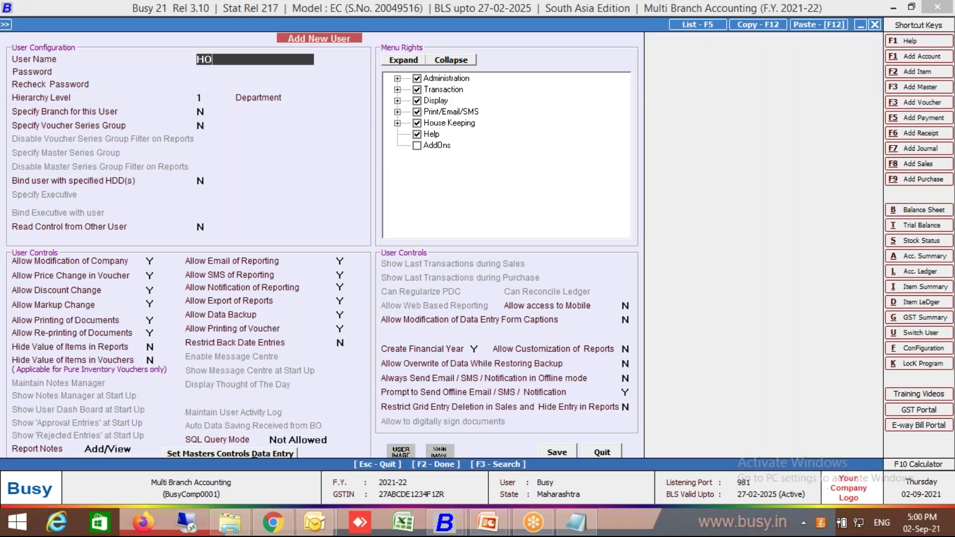
key(Return)
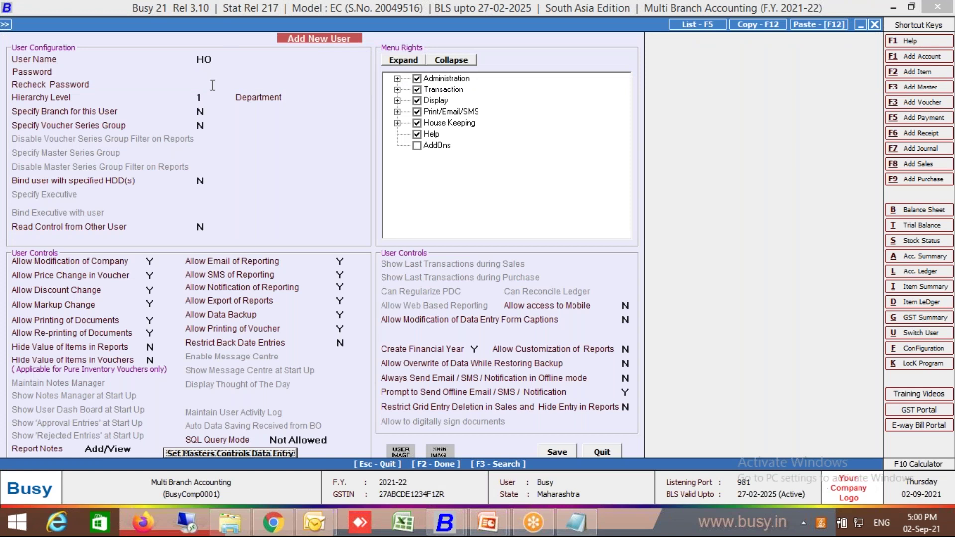
click(211, 71)
key(Return)
key(Return)
key(Return)
key(Return)
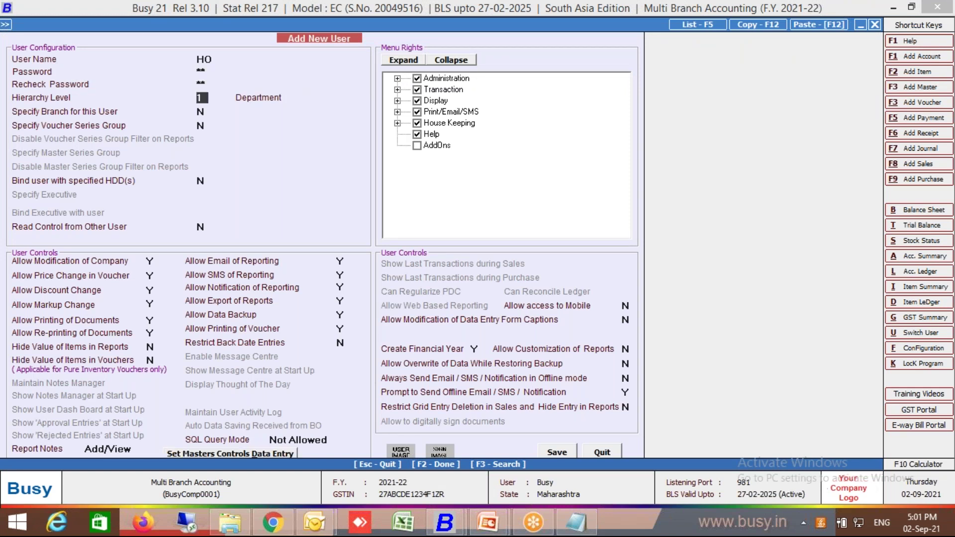
Restrict the HO user to the HO voucher series group and save the user
key(Return)
text(Y)
key(Return)
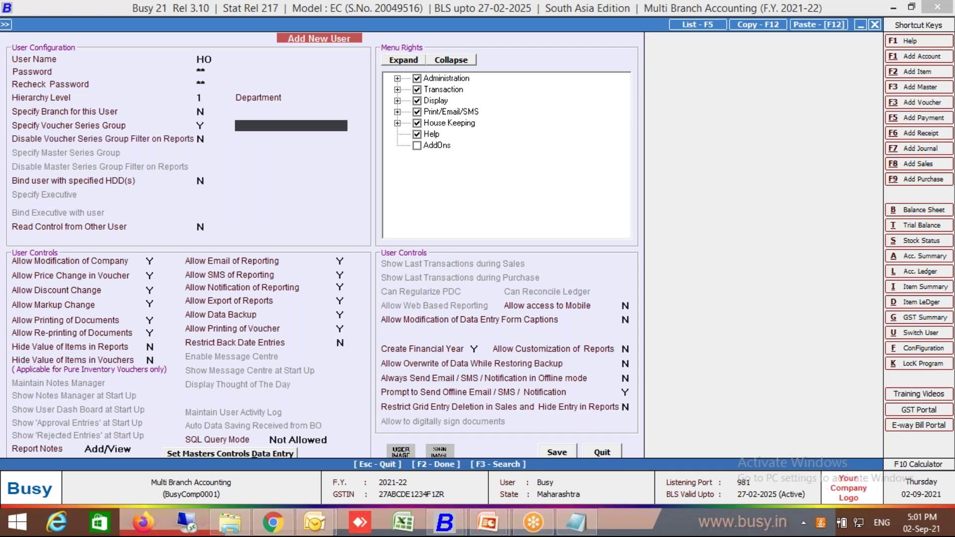
key(Return)
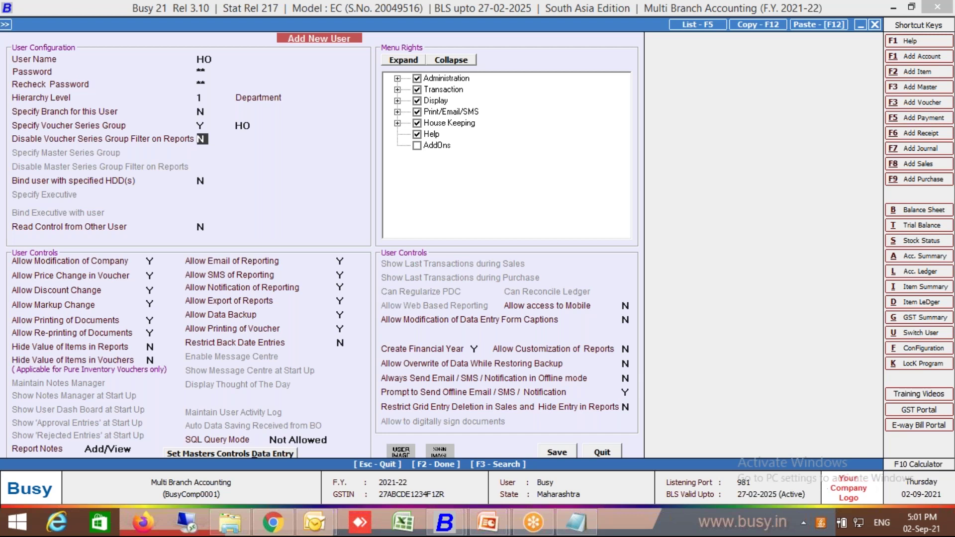
click(559, 453)
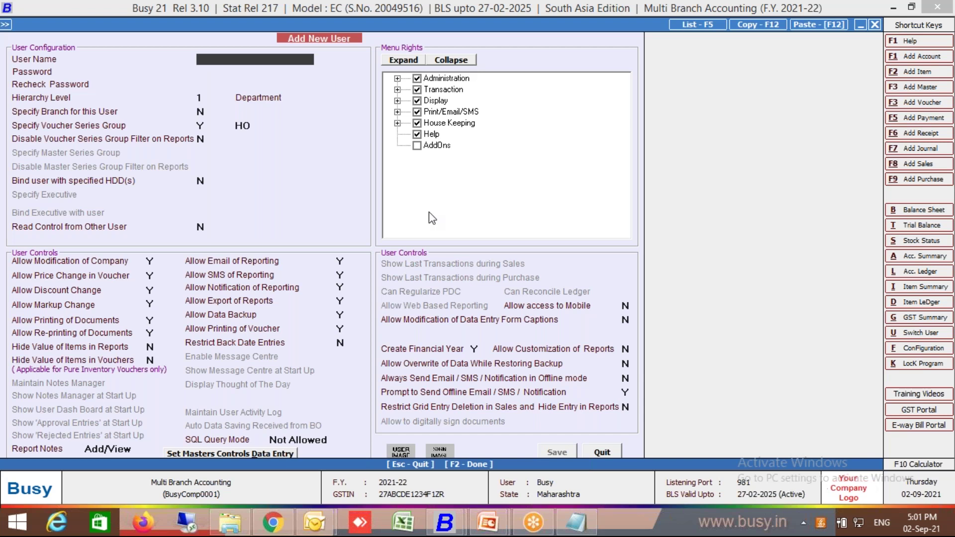
key(Escape)
key(Escape)
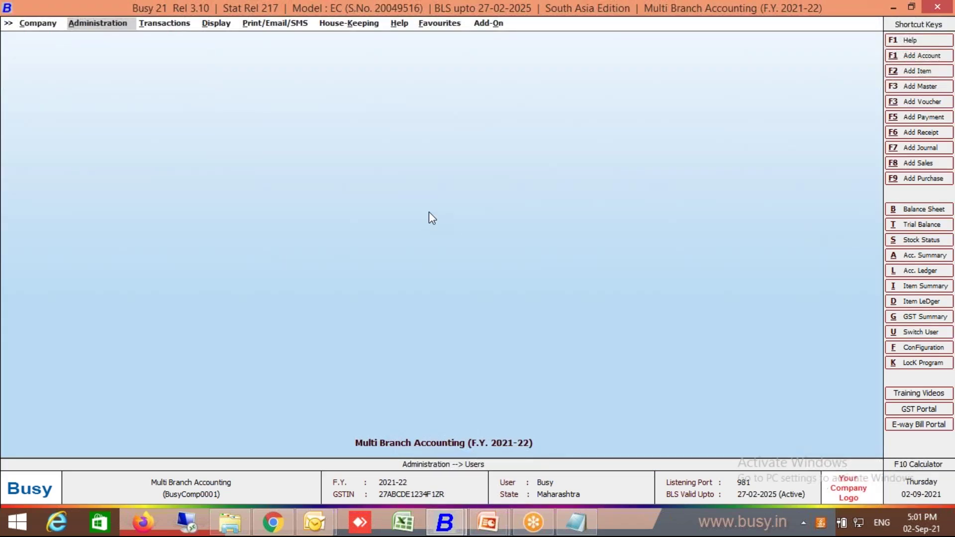
From Add Sales Voucher, switch user to HO and reopen a new sales voucher
key(Right)
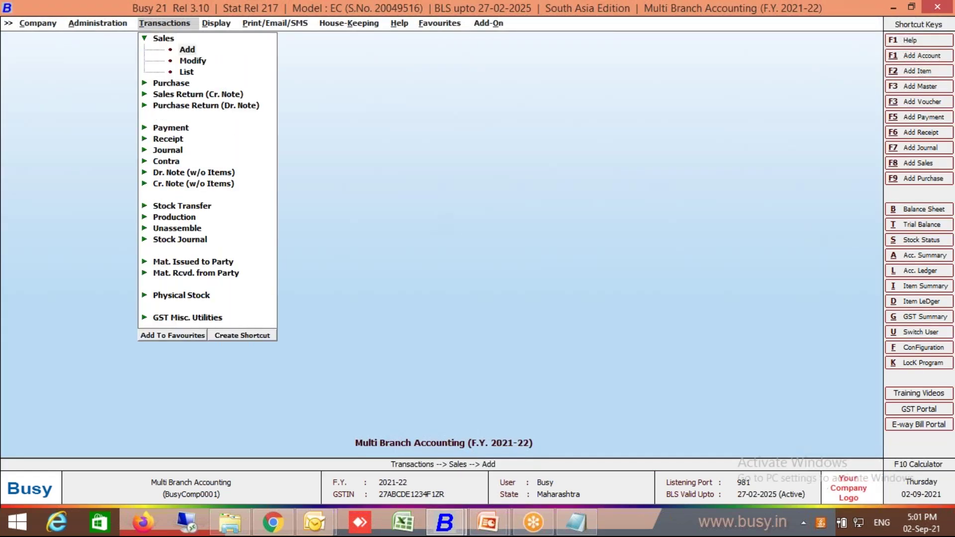
key(Return)
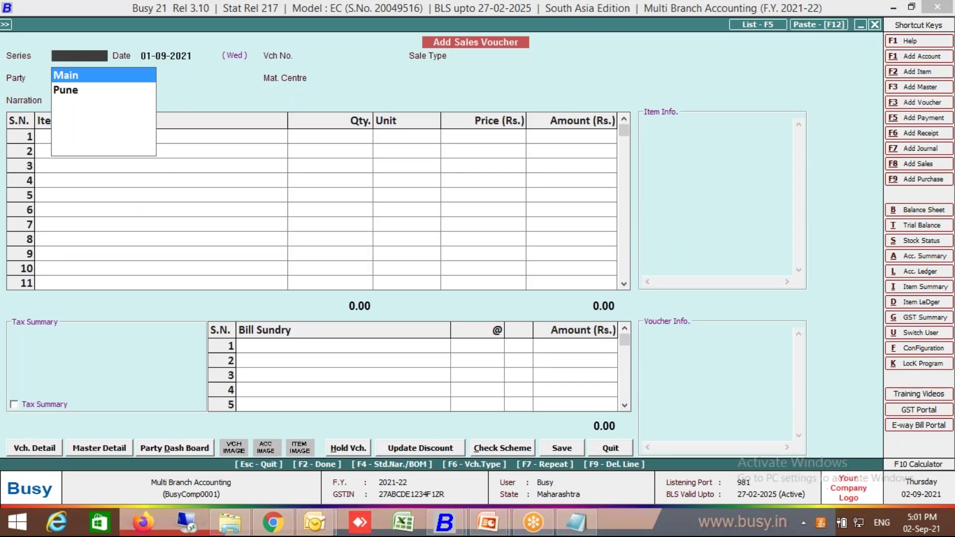
key(alt+u)
text(HO)
key(Return)
text(HO)
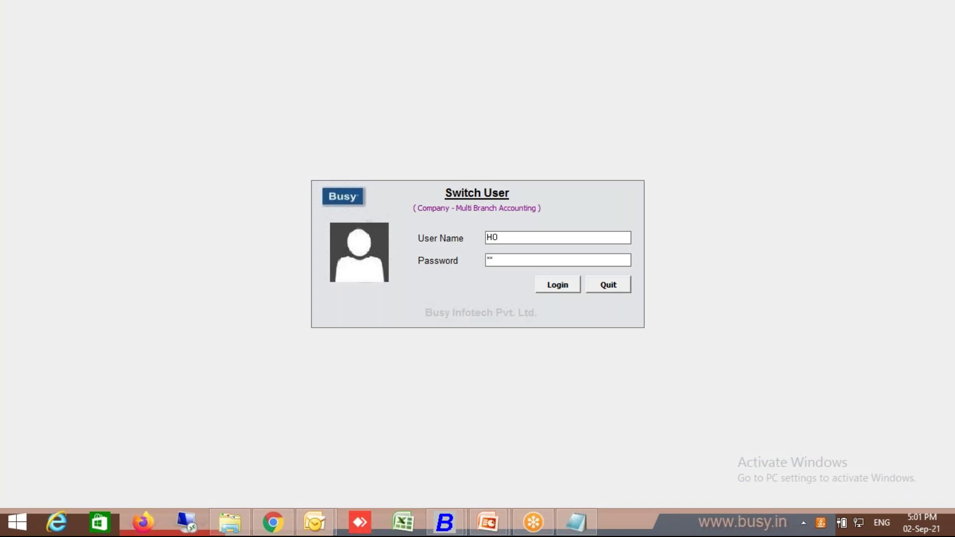
key(Return)
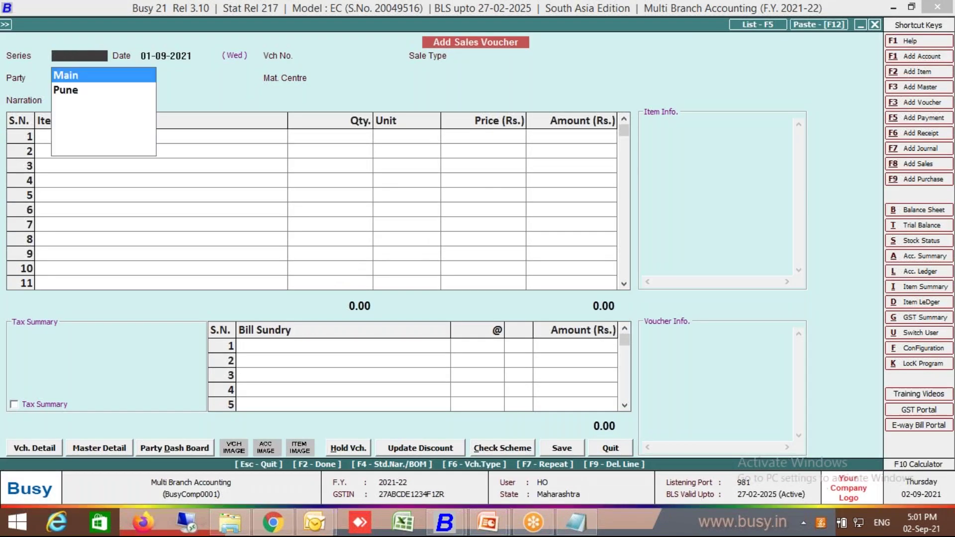
key(Escape)
key(Escape)
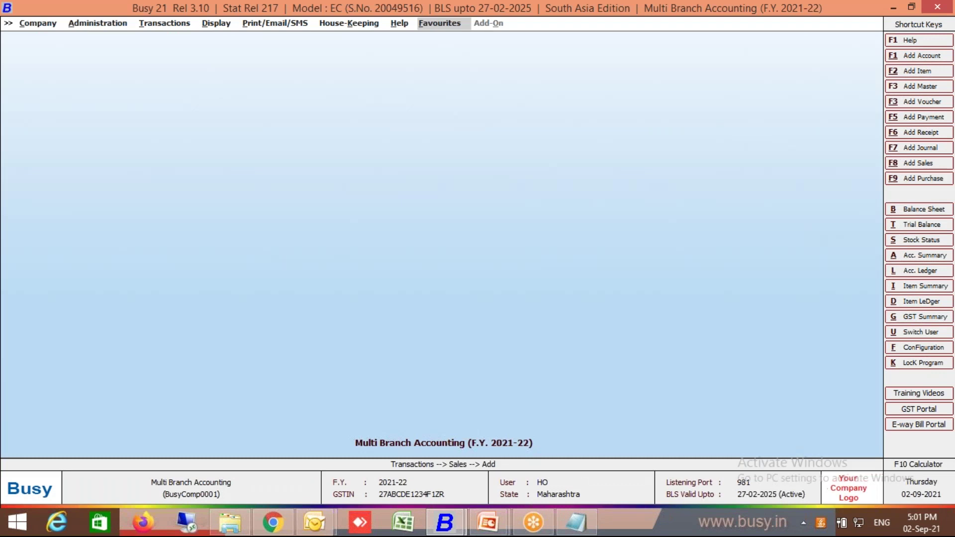
key(Return)
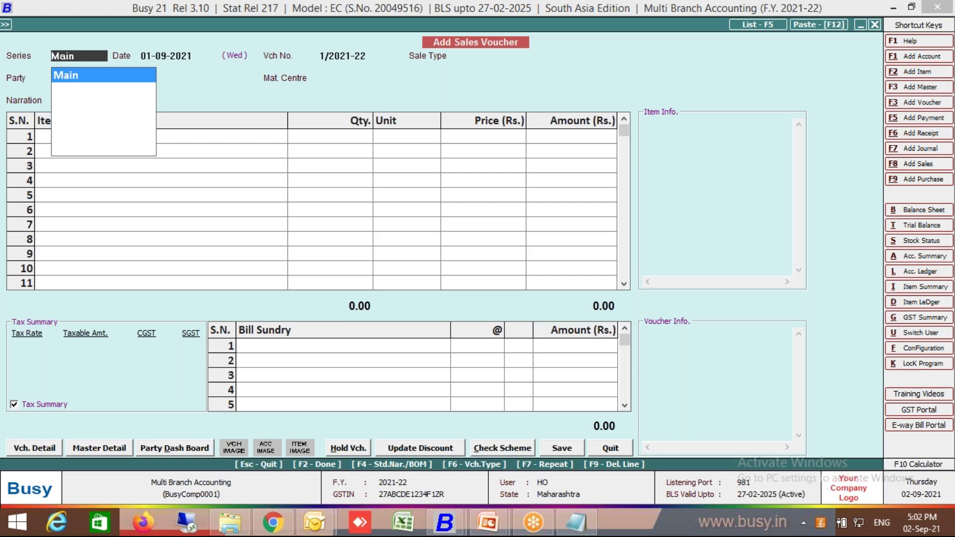
Close the sales voucher and check Multi Branch Details under Features / Options > Enterprise Features
key(Escape)
key(Escape)
key(Escape)
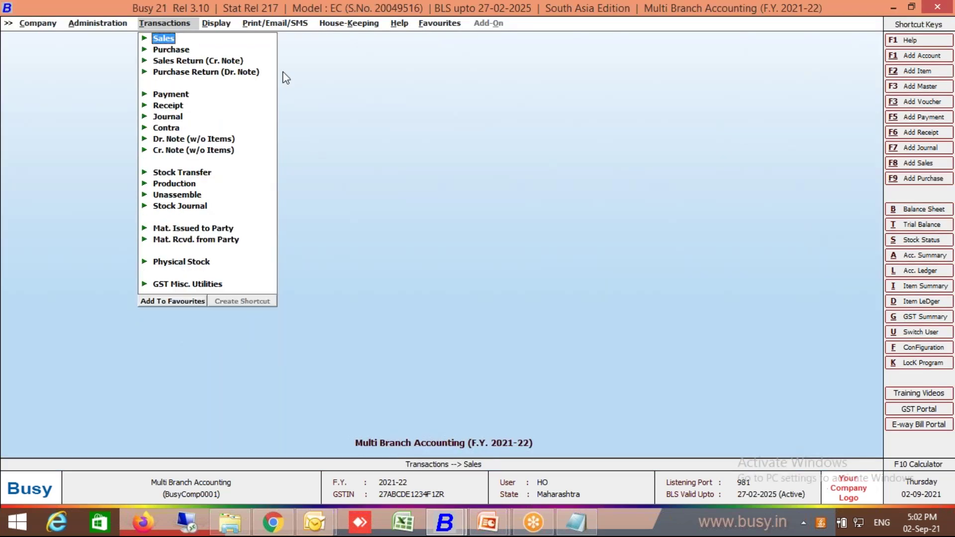
key(Left)
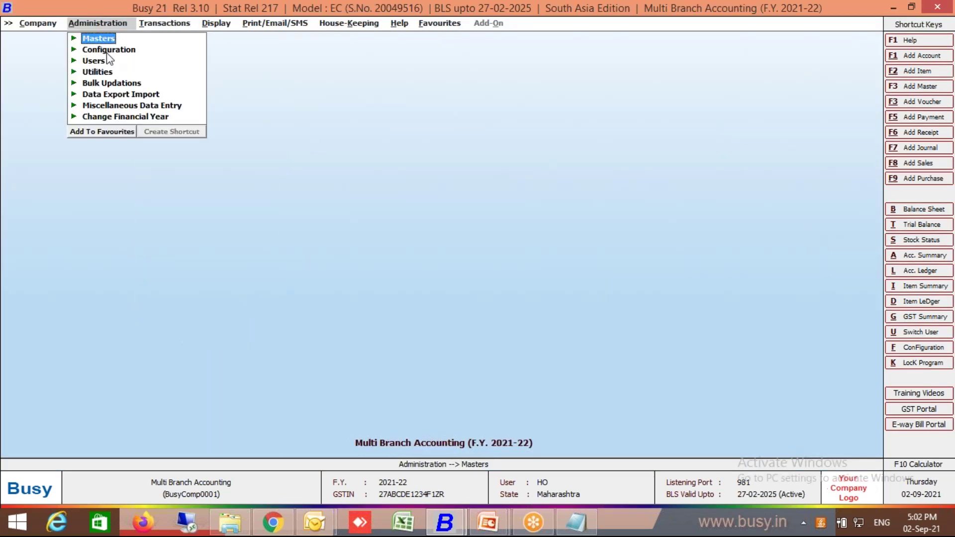
click(107, 53)
key(Down)
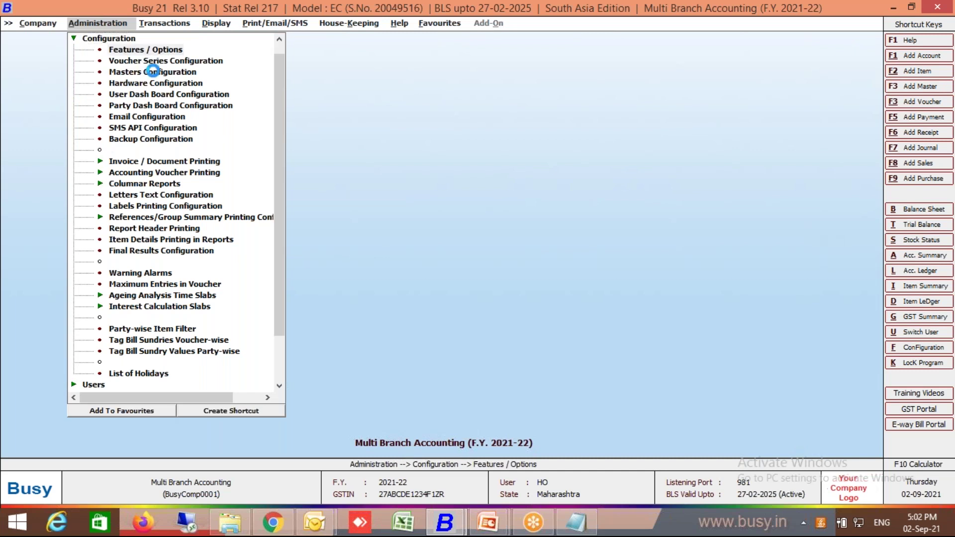
key(Return)
click(98, 398)
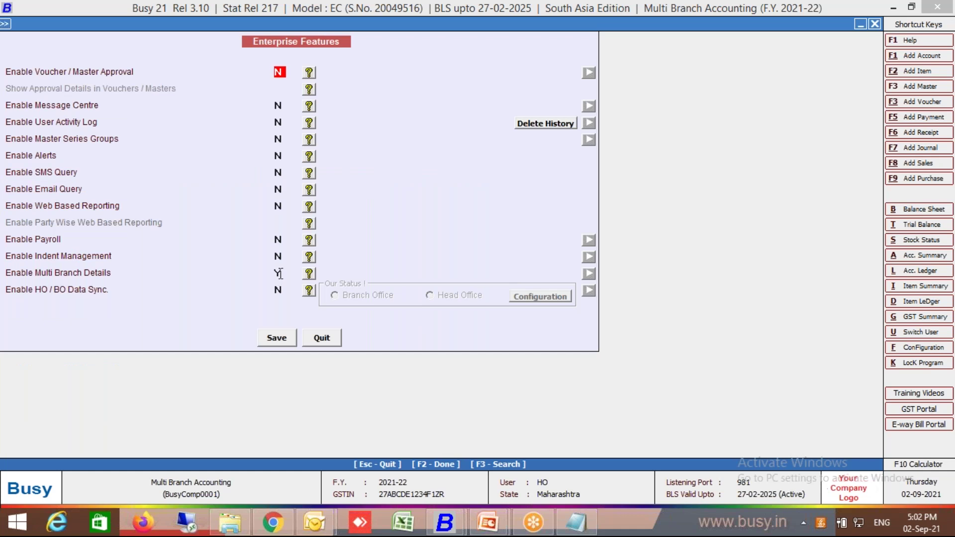
click(279, 274)
key(Escape)
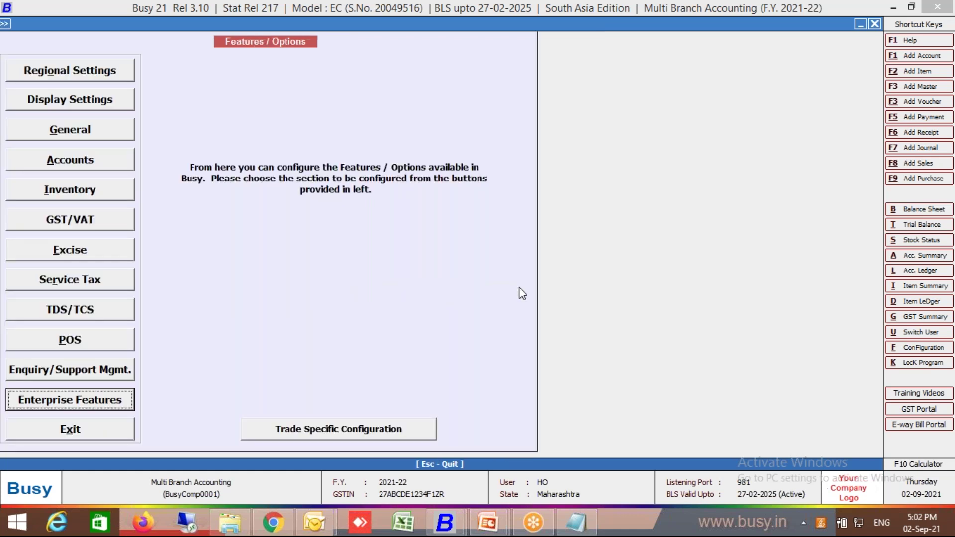
key(Escape)
Open Switch User and fill in the superuser's user name and password
key(alt+u)
key(Return)
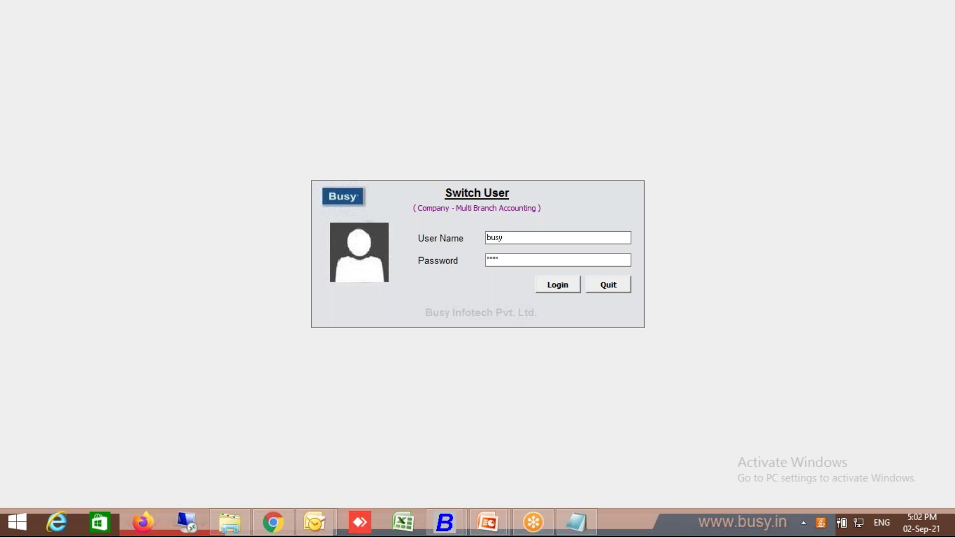
Log back in and return to Enterprise Features > Branch Details in the Features/Options configuration
key(Return)
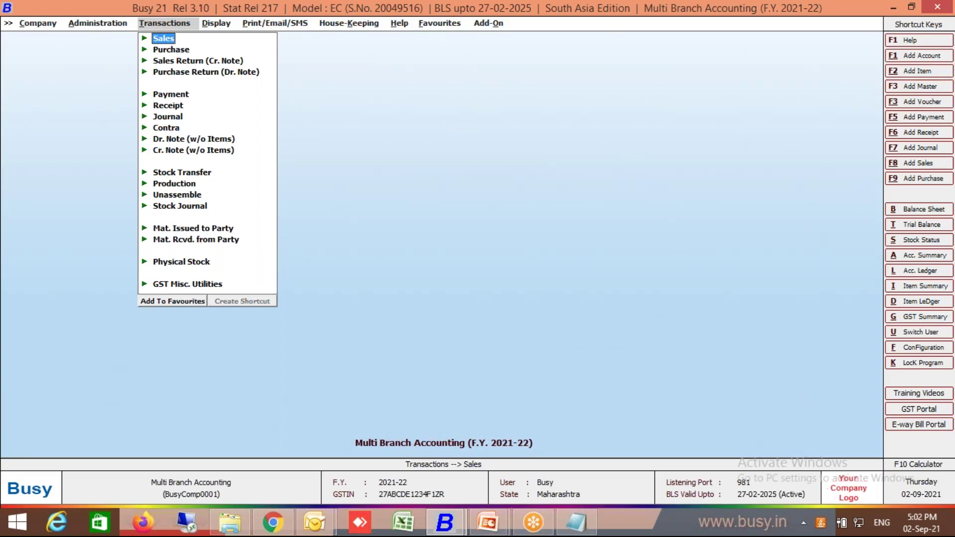
click(99, 25)
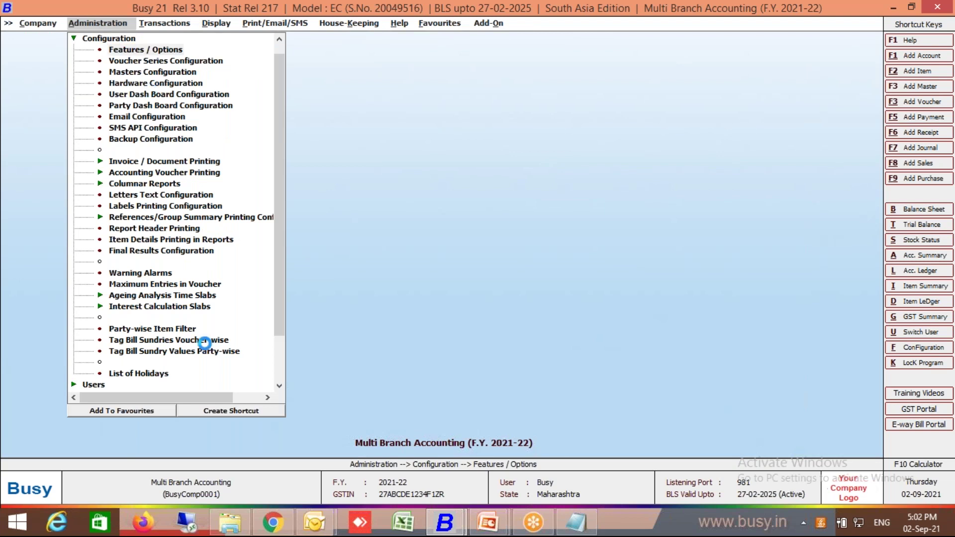
key(Return)
click(90, 404)
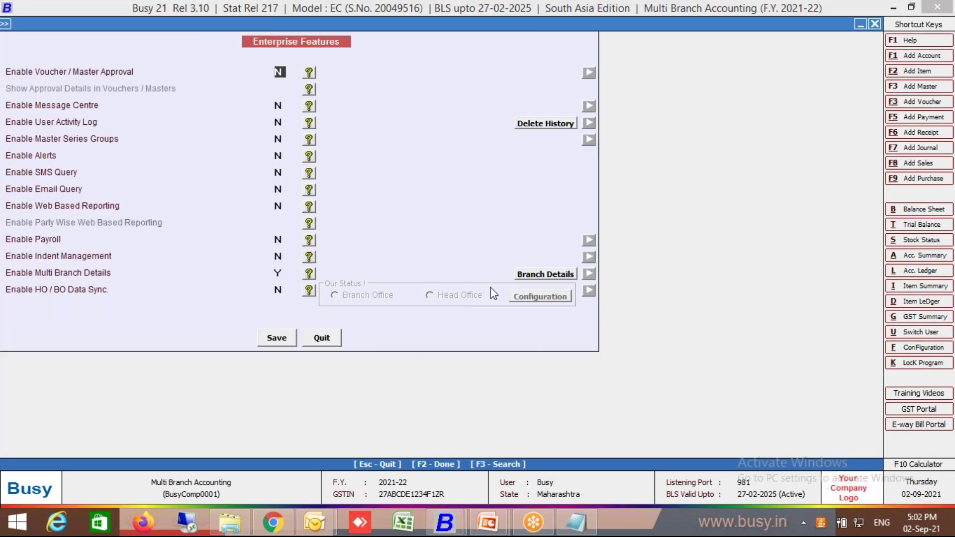
click(530, 271)
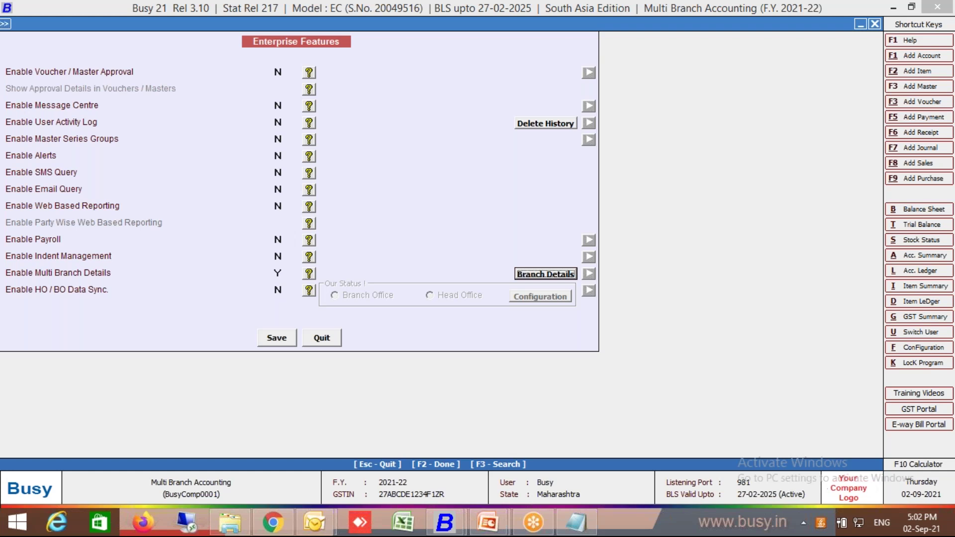
Load the Pune branch's details, keeping Maharashtra as state and the Pune voucher series group
key(Return)
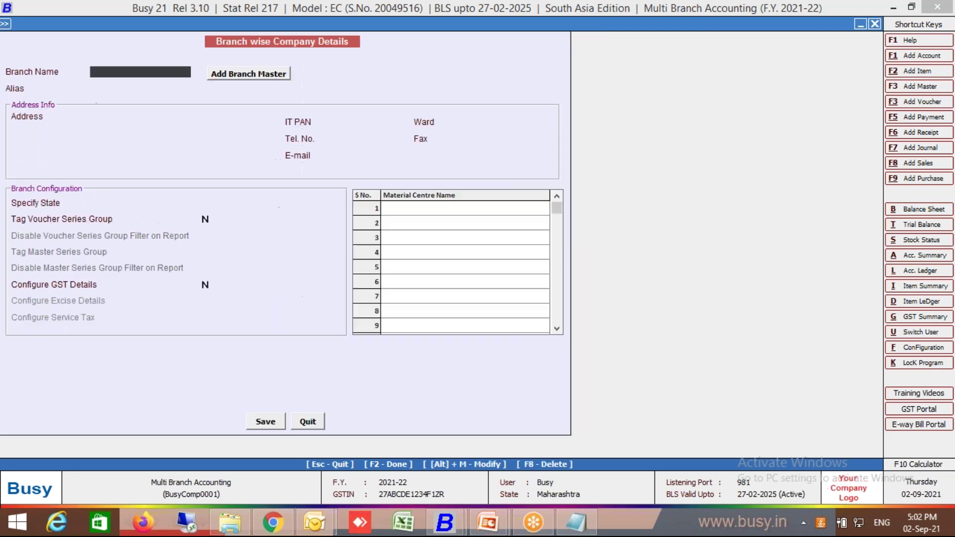
key(Return)
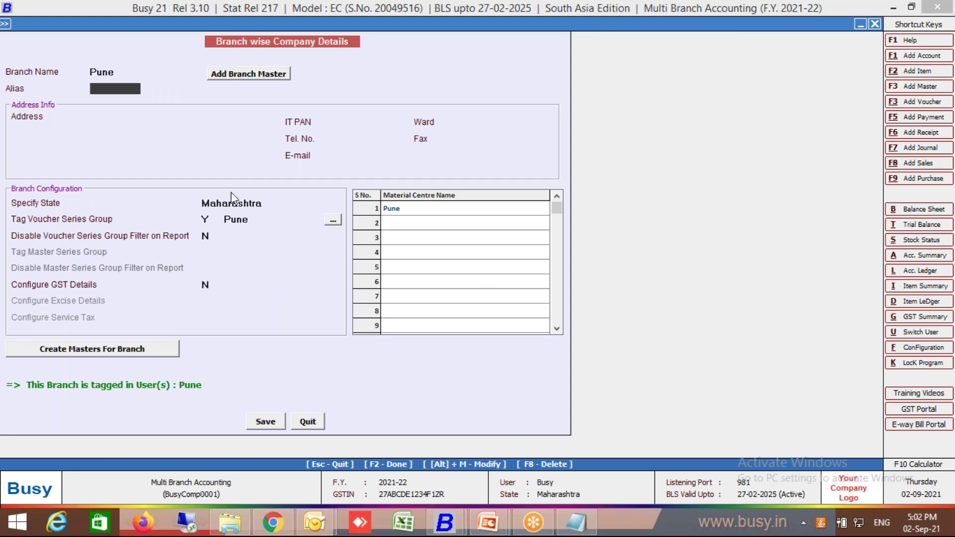
click(254, 202)
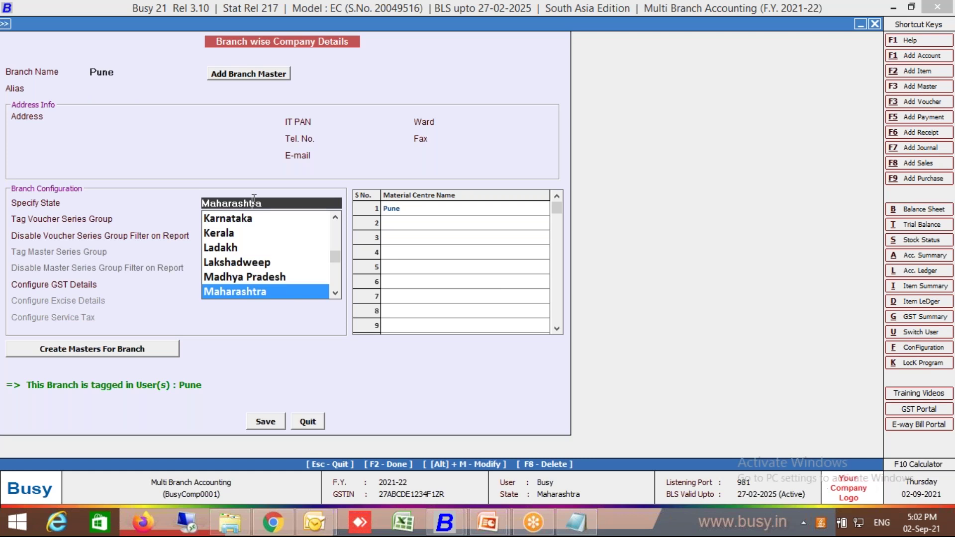
key(Return)
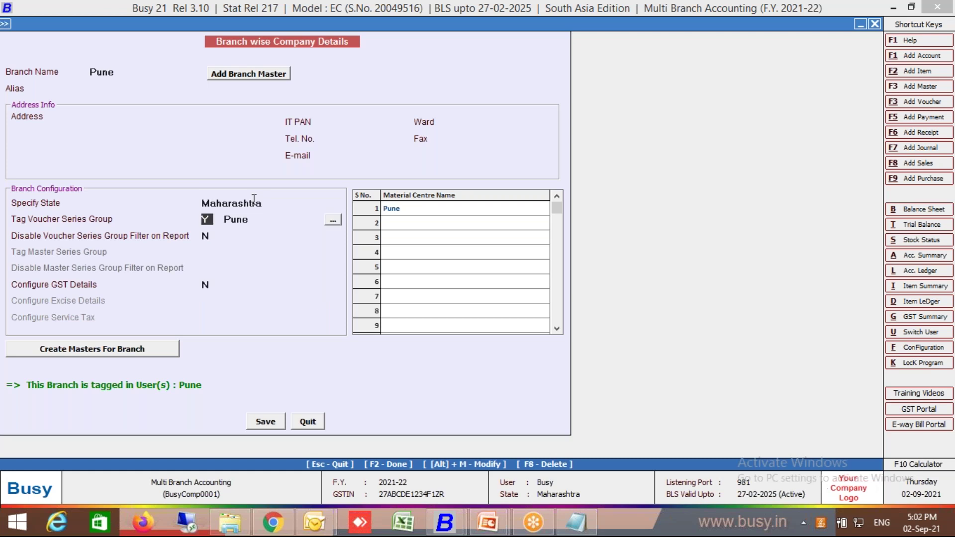
click(254, 199)
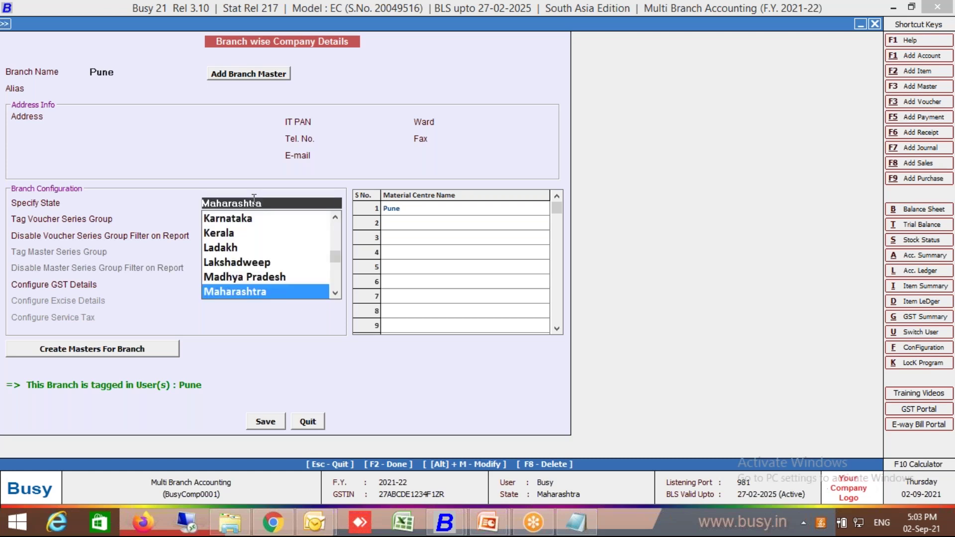
key(Return)
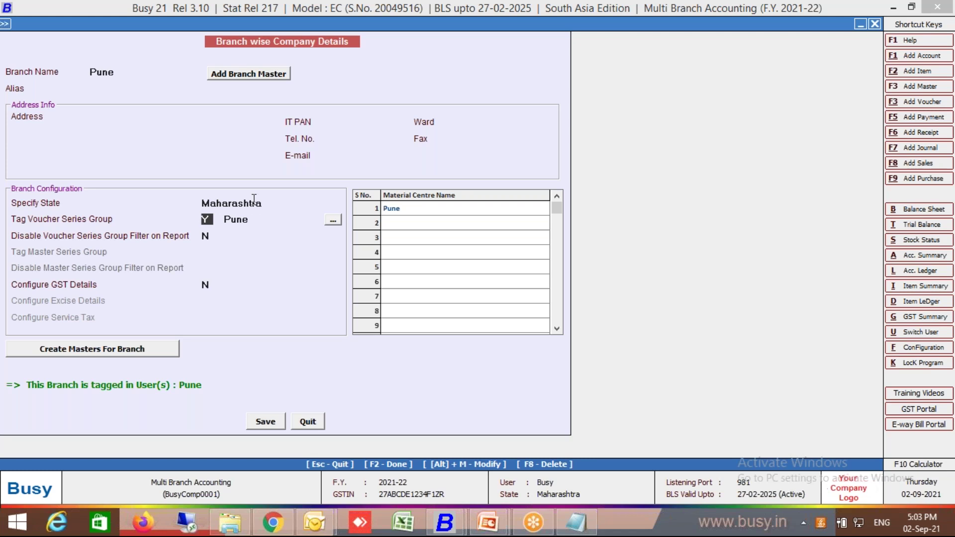
key(Return)
Set Disable Voucher Series Group Filter to N and save the Pune branch details
key(Return)
text(Y)
key(Return)
key(Up)
text(N)
click(272, 423)
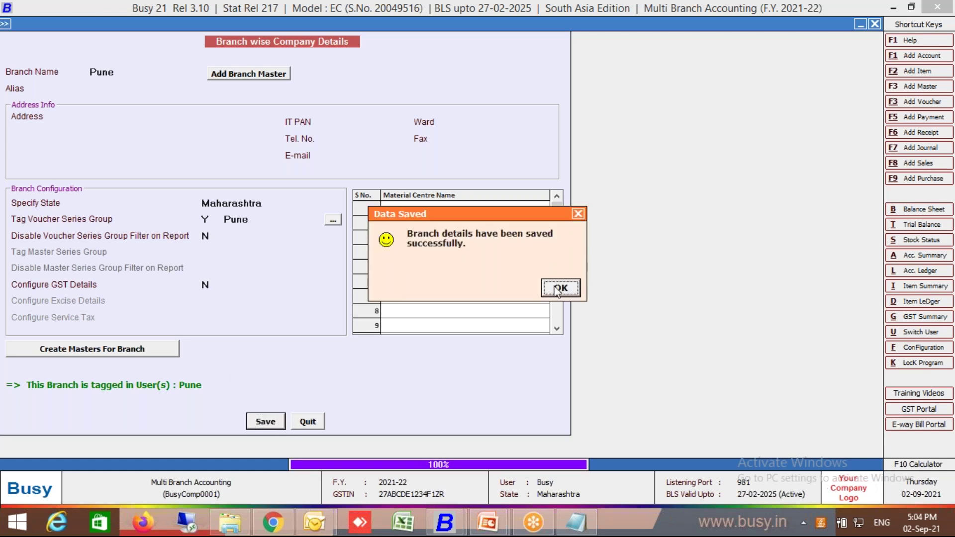
click(557, 290)
click(303, 420)
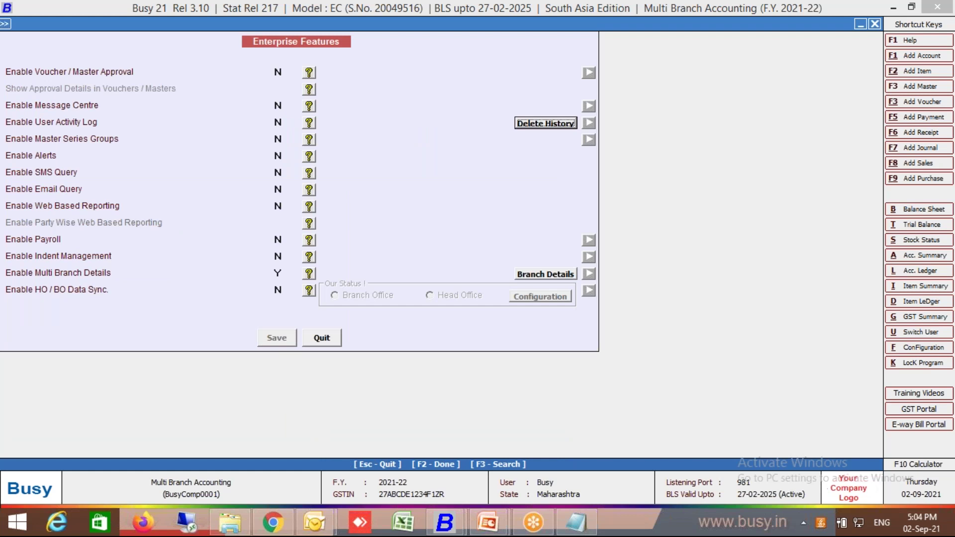
Add a Main-series sales voucher dated 01-09-2021 with sale type L/GST-ItemWise
key(Escape)
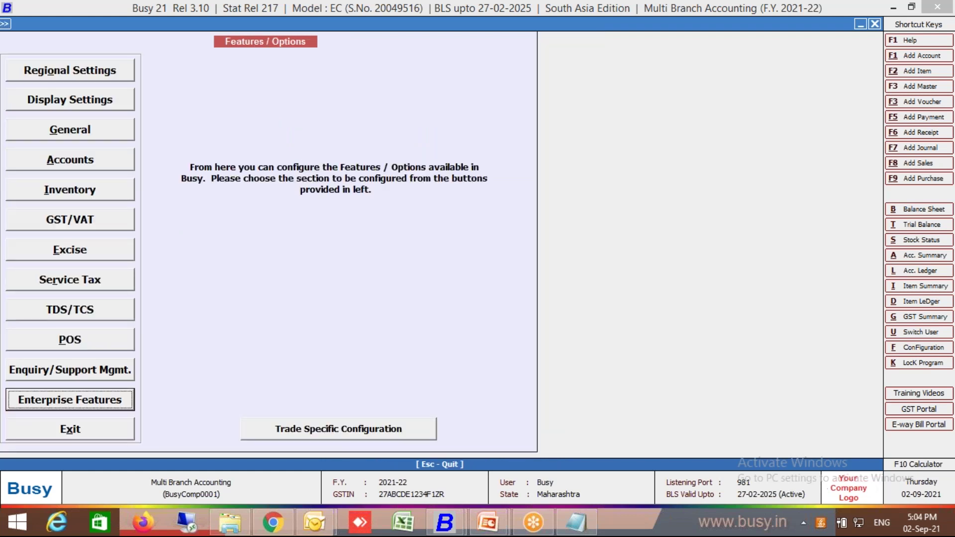
key(Escape)
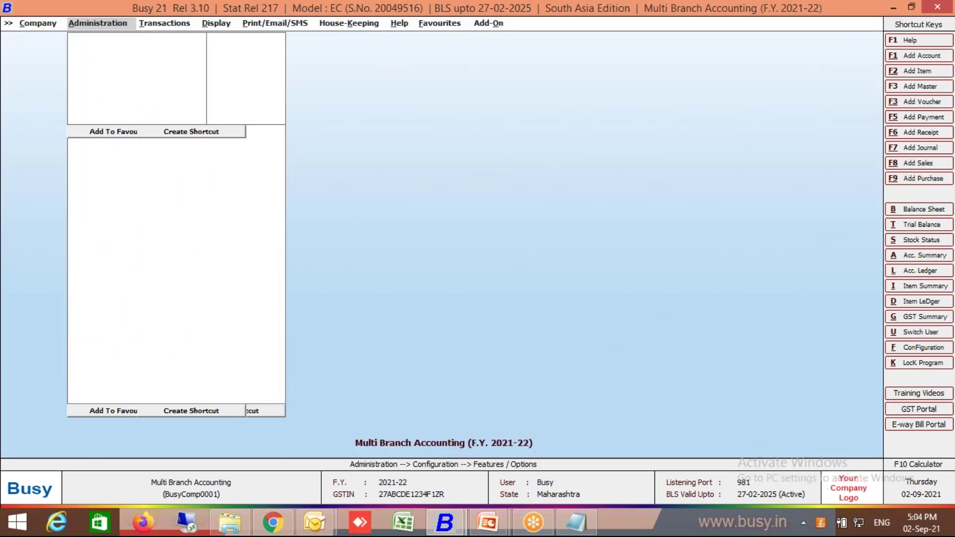
key(Right)
key(Return)
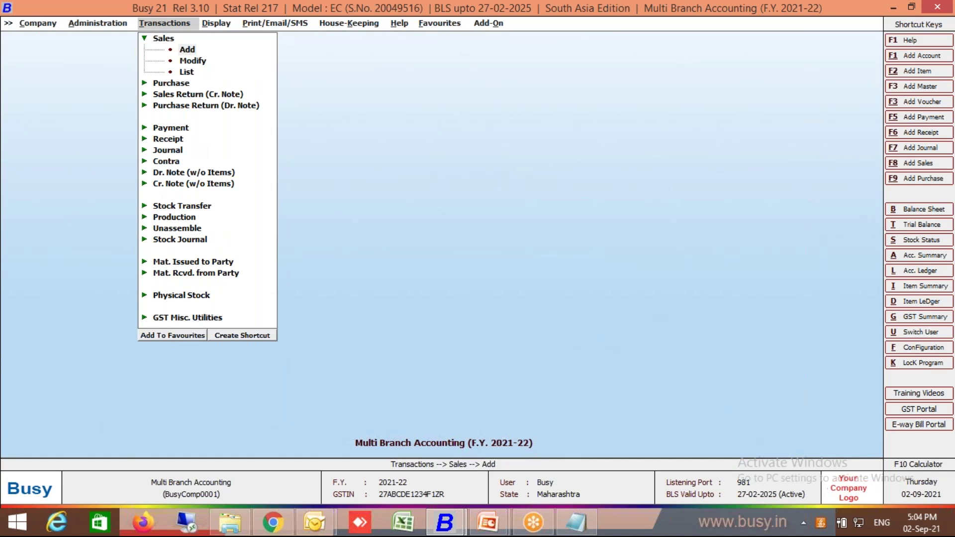
key(Return)
key(Return)
key(Return)
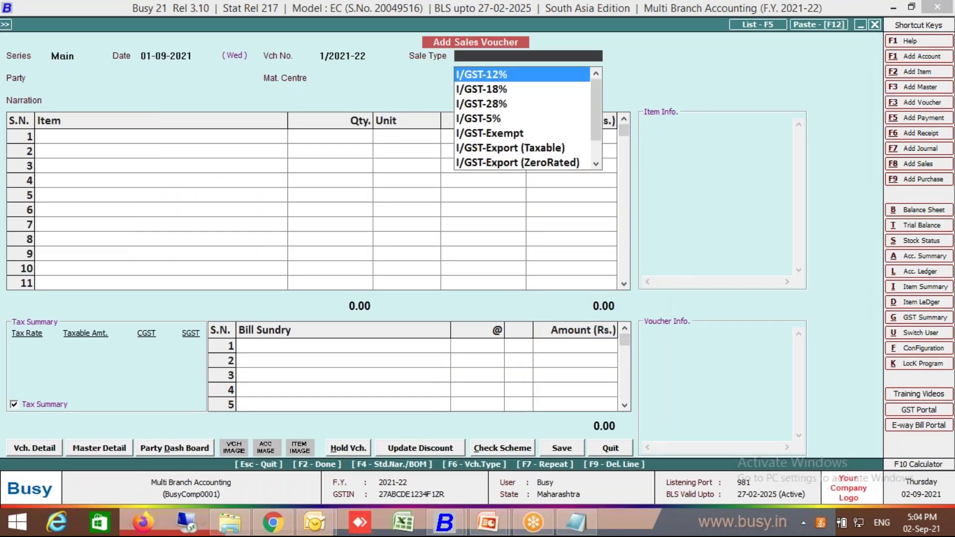
text(item)
double_click(496, 93)
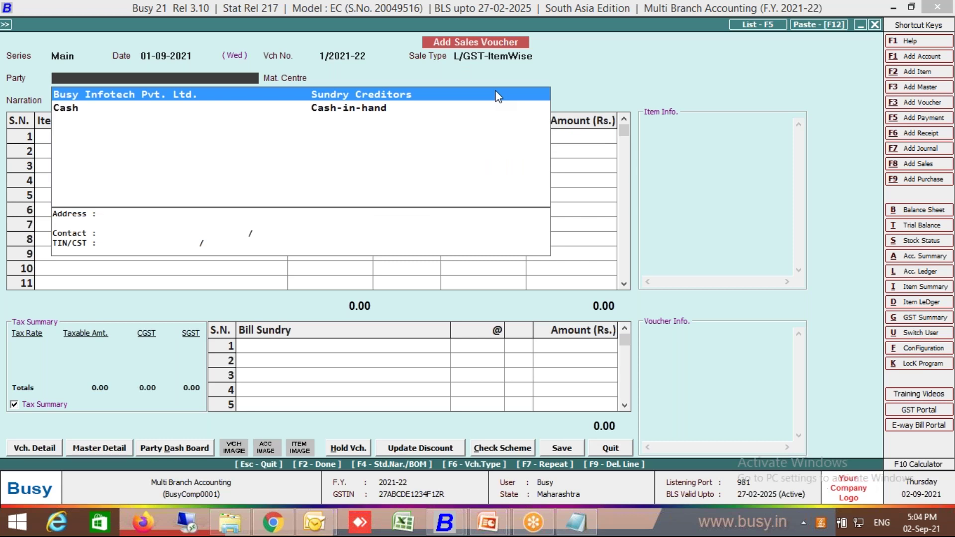
double_click(497, 95)
Create the unregistered account 'Customer 1' under Sundry Debtors, skipping branch sale/purchase tagging
key(alt+F1)
text(Custi)
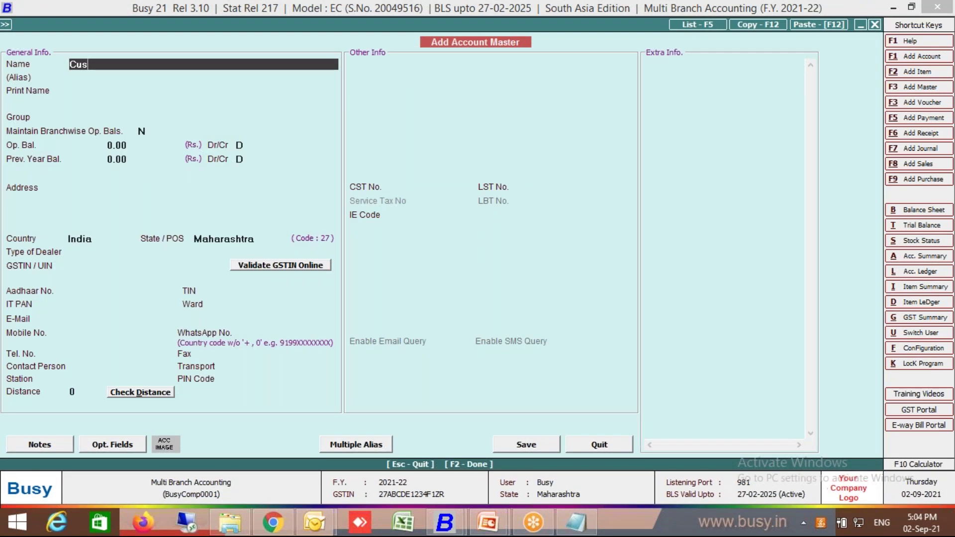
key(BackSpace)
text(omer 1)
key(Return)
key(Return)
key(Return)
text(sun)
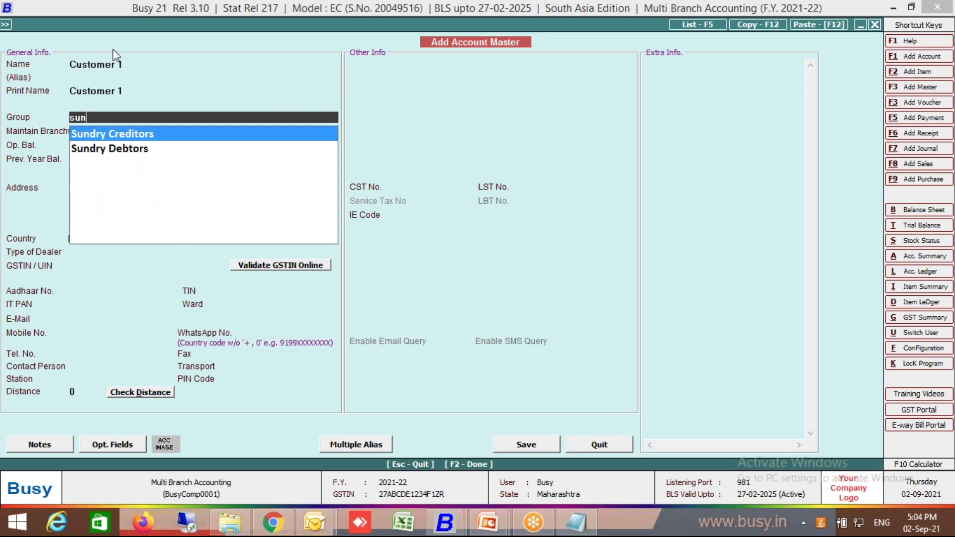
click(131, 150)
key(Return)
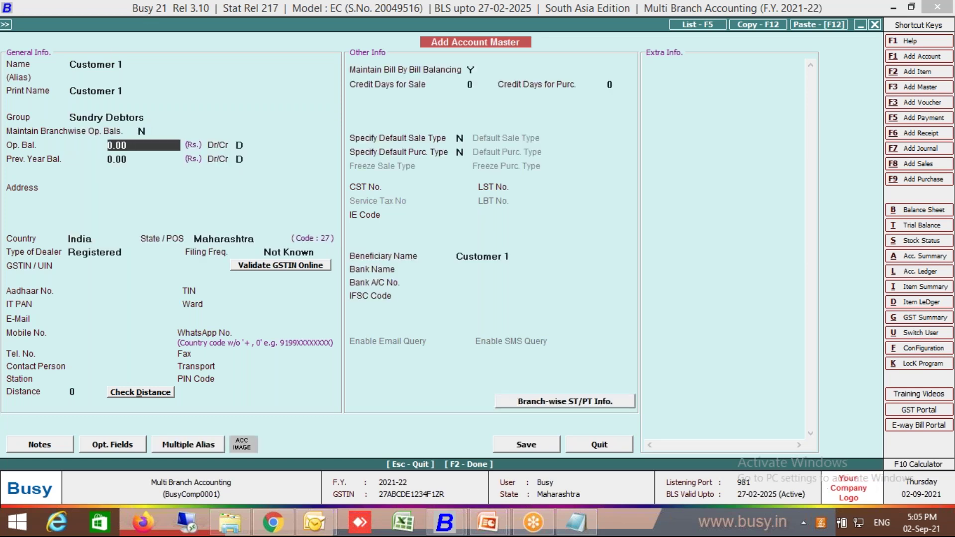
key(alt+b)
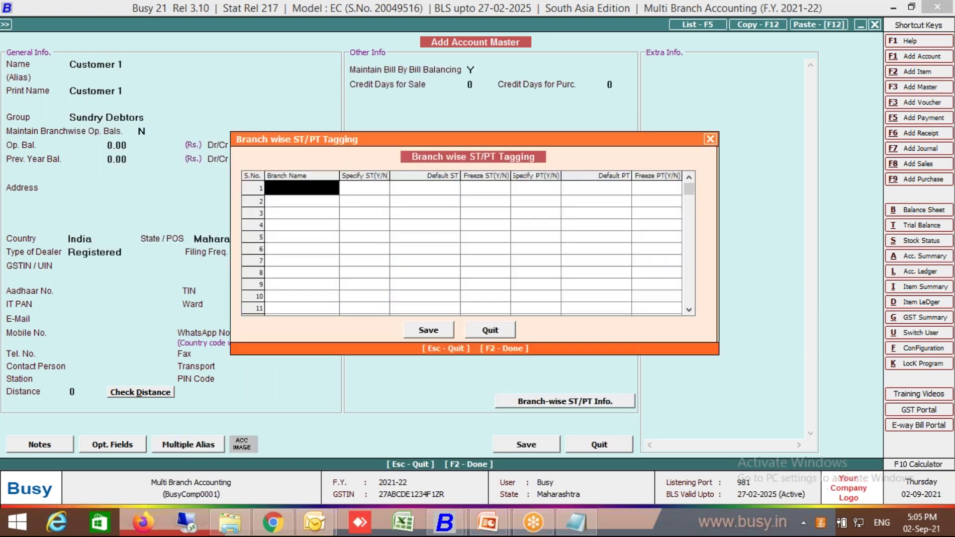
key(F2)
key(F2)
click(513, 294)
click(512, 297)
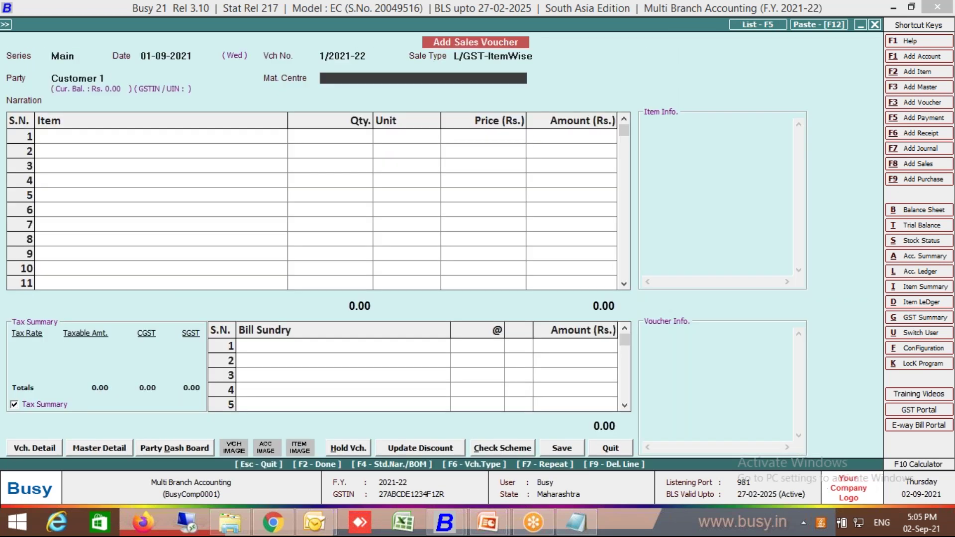
Pick Main Store and start a new item 'Item 1' with GST 18% and HSN 8888
key(Return)
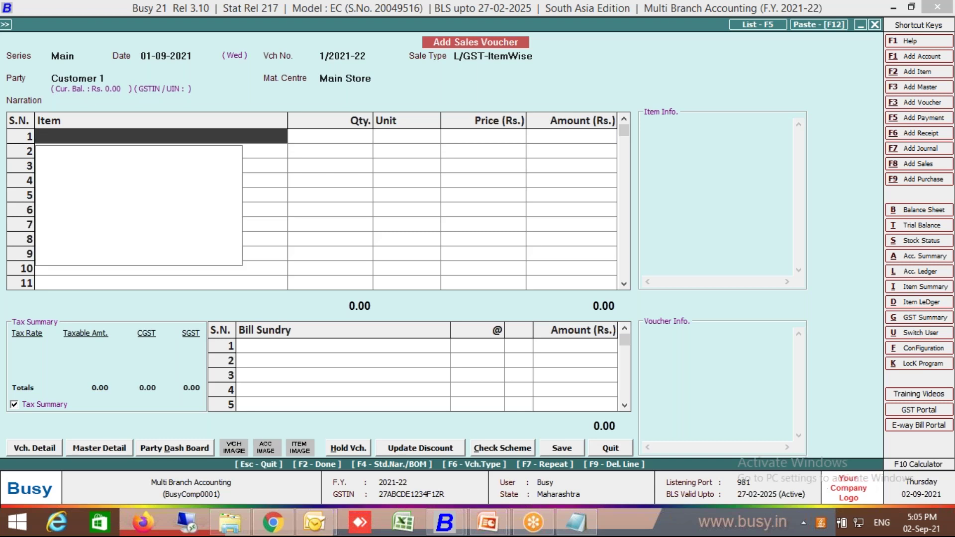
key(F3)
text(Item 1)
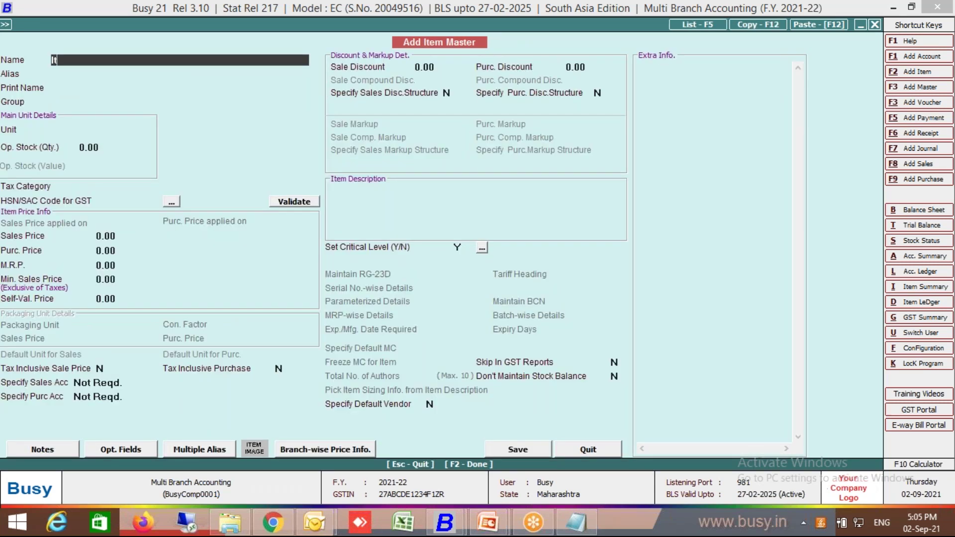
key(Return)
key(Return)
text(p)
key(Return)
key(Return)
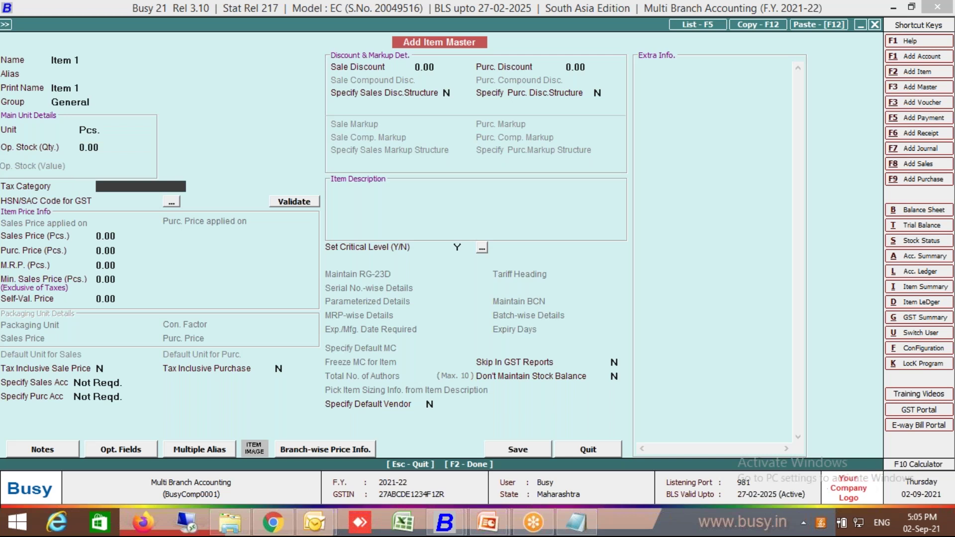
text(18)
key(Return)
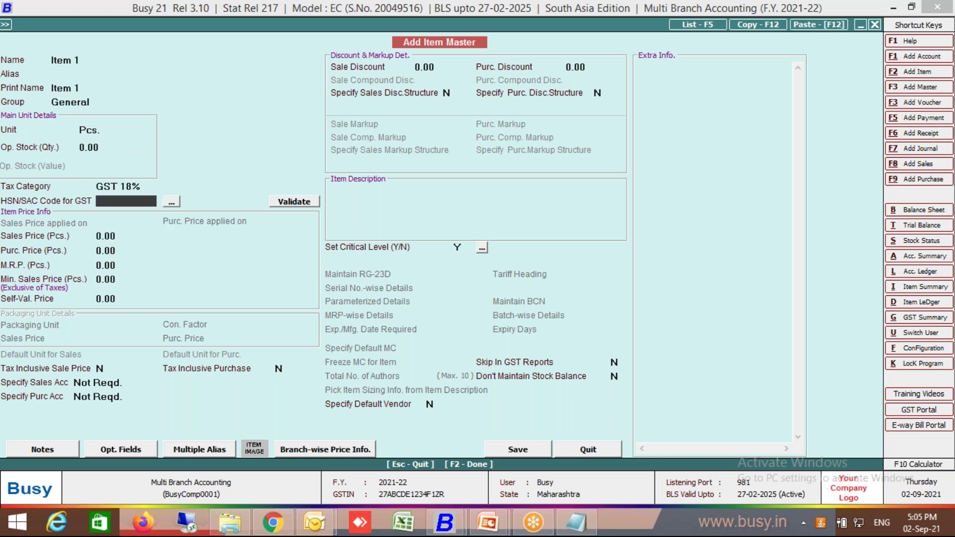
text(8888)
key(Return)
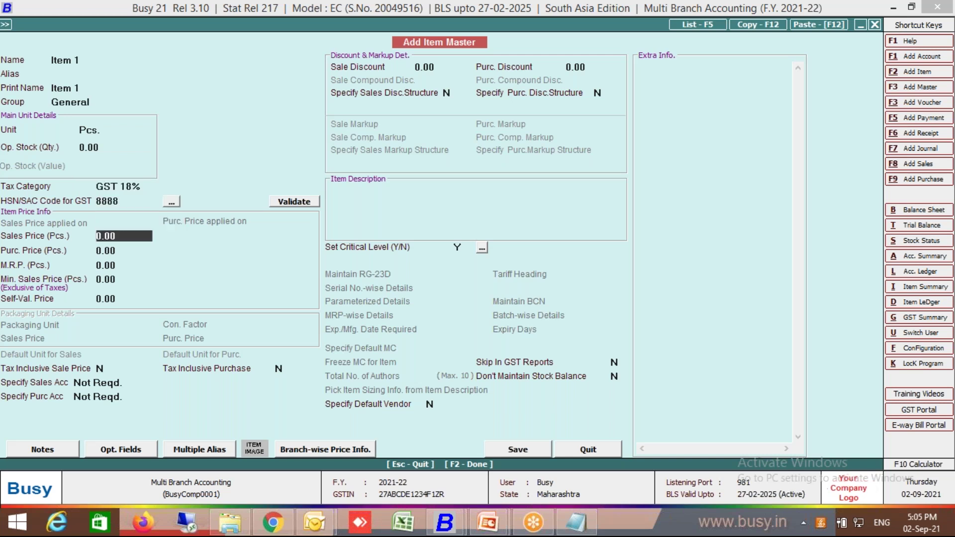
Enter an opening stock quantity of 1000 for Item 1
key(Up)
key(Up)
key(Up)
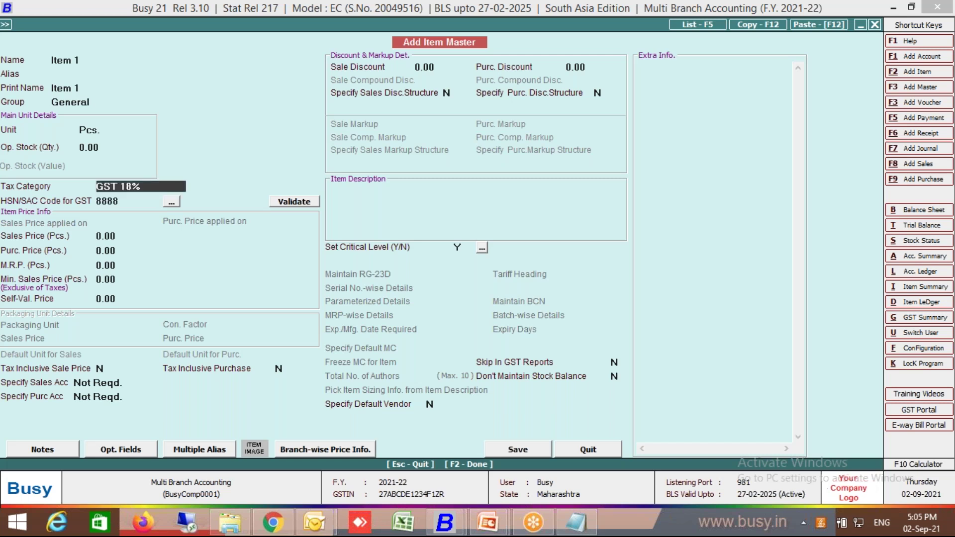
key(Return)
text(1000)
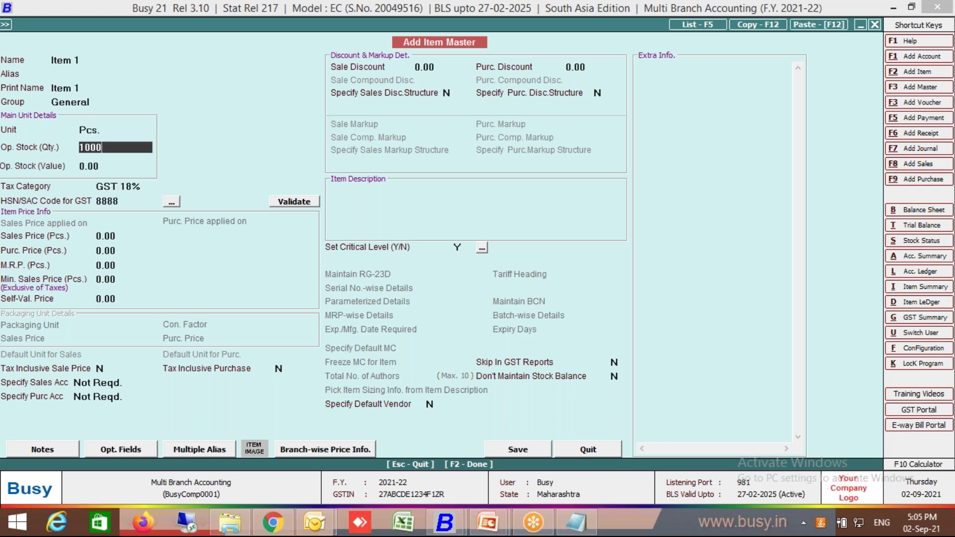
key(Return)
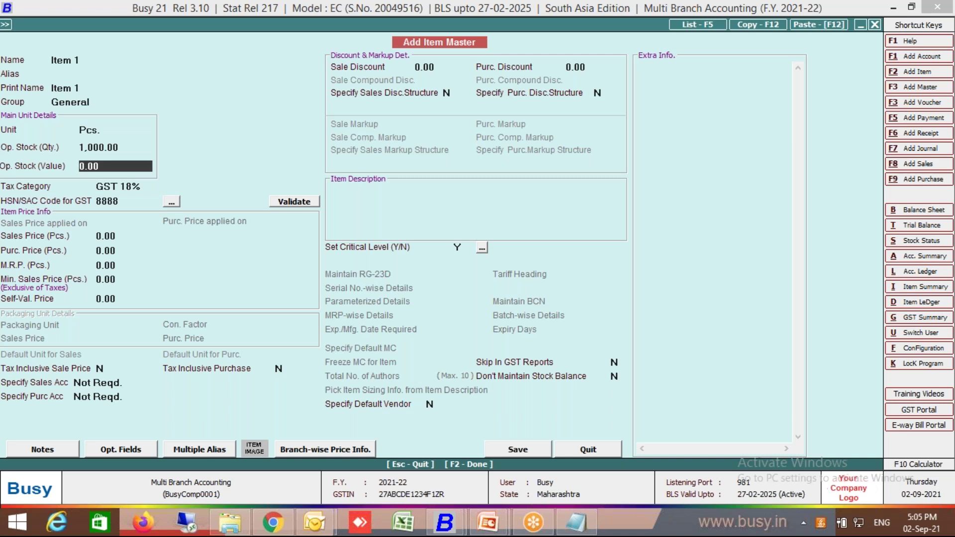
key(Return)
key(Return)
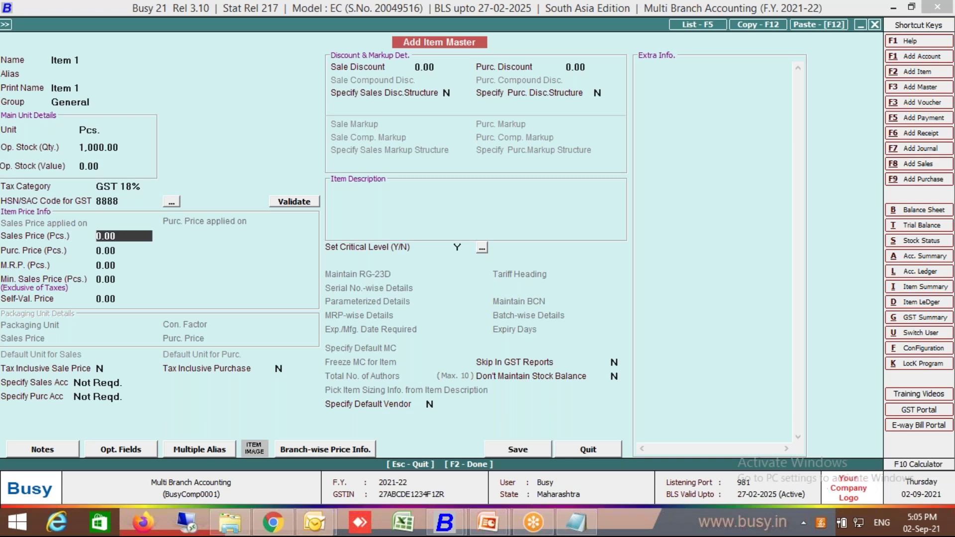
Split the opening quantity: 800 pieces at Main Store and 200 at Pune
key(F2)
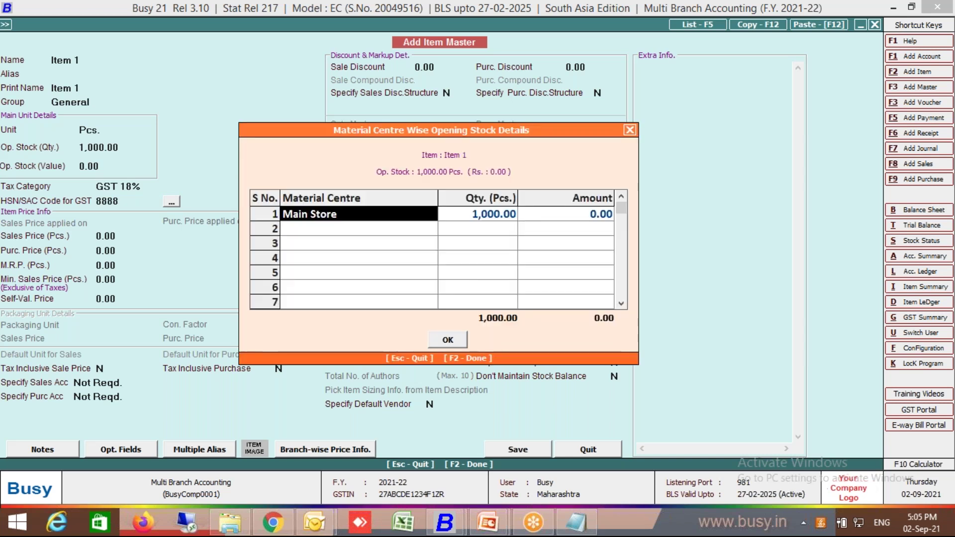
click(494, 214)
text(800)
key(Return)
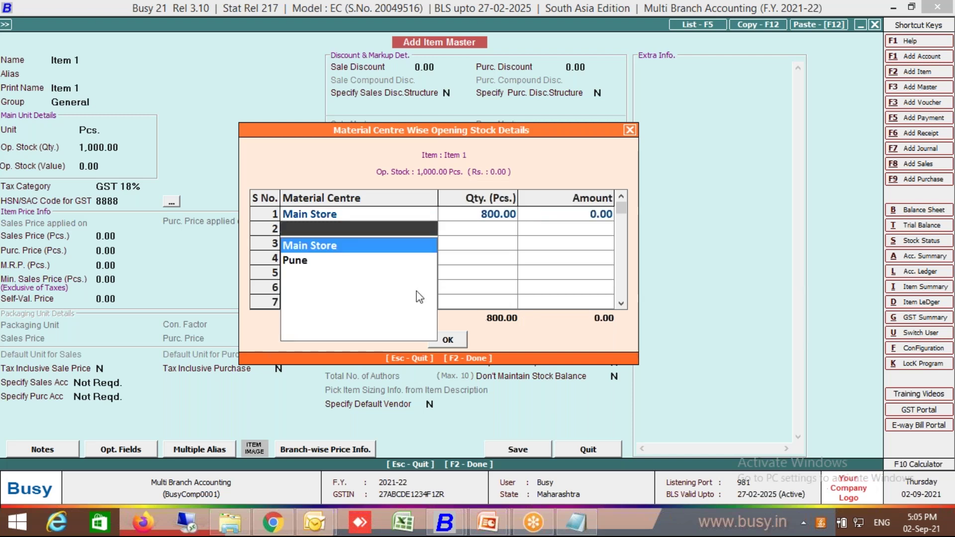
click(321, 261)
key(Return)
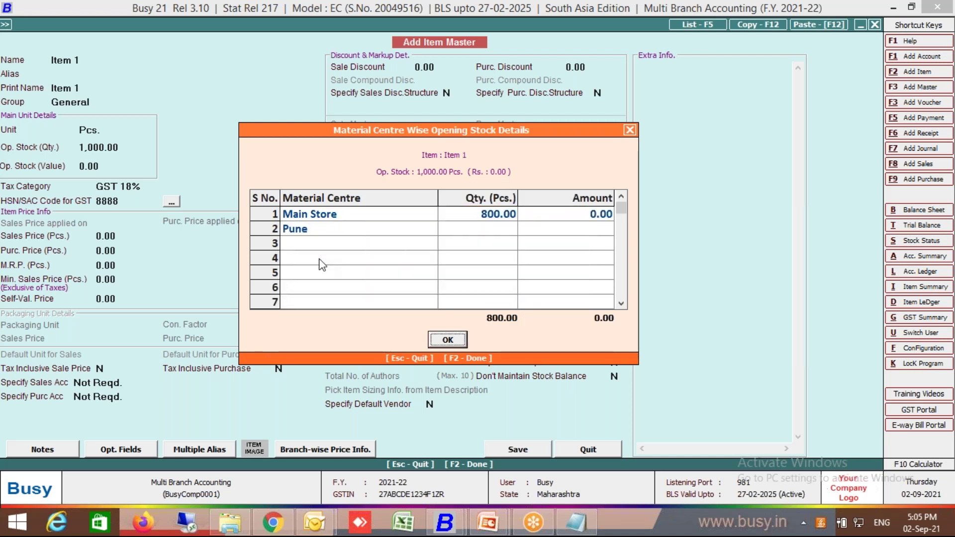
click(475, 228)
text(20)
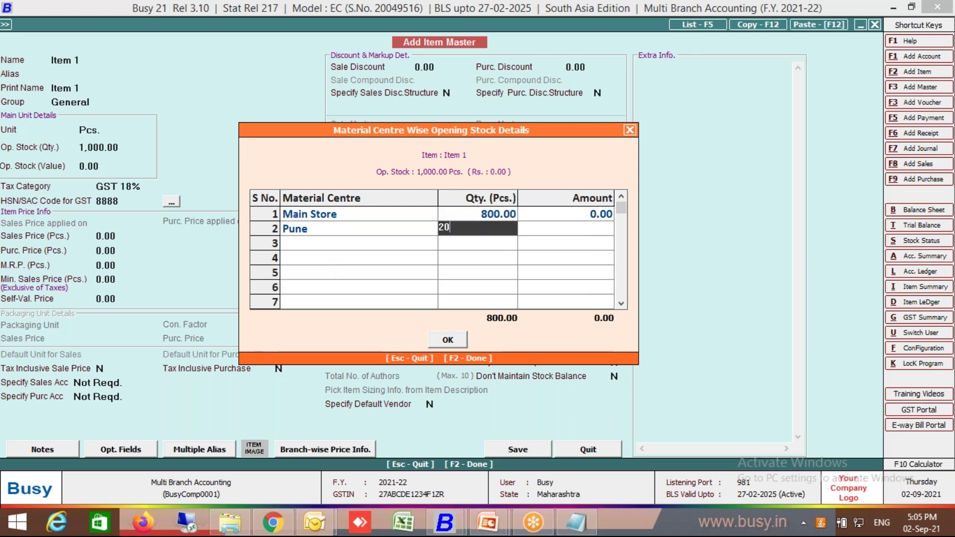
text(0)
key(Return)
Give Main Store 80,000 and Pune 20,000 as opening amounts, then save Item 1
click(597, 218)
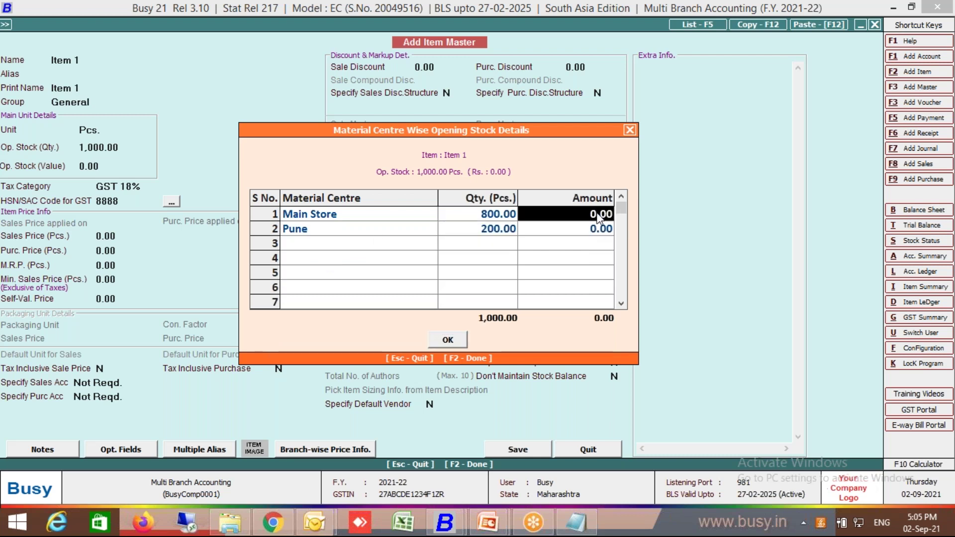
text(80000)
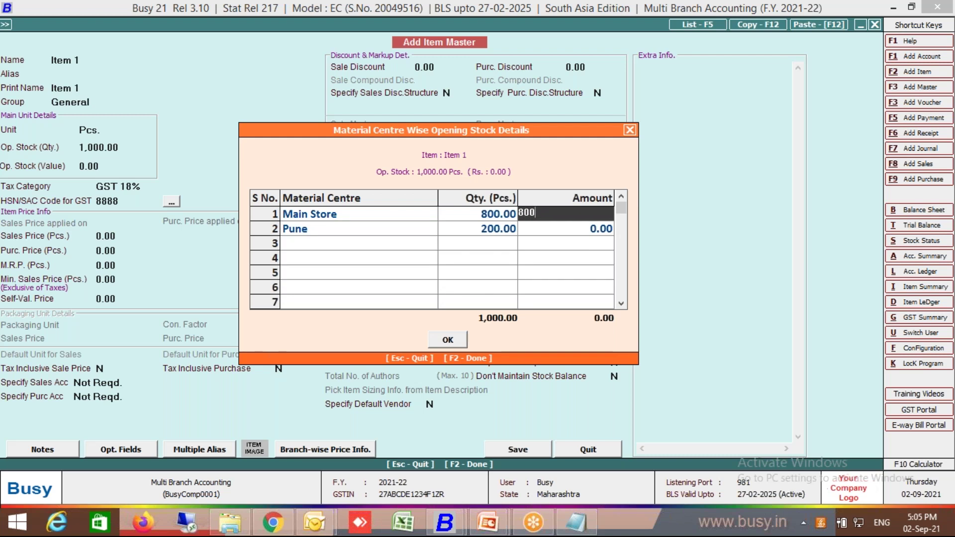
key(Return)
key(shift+Tab)
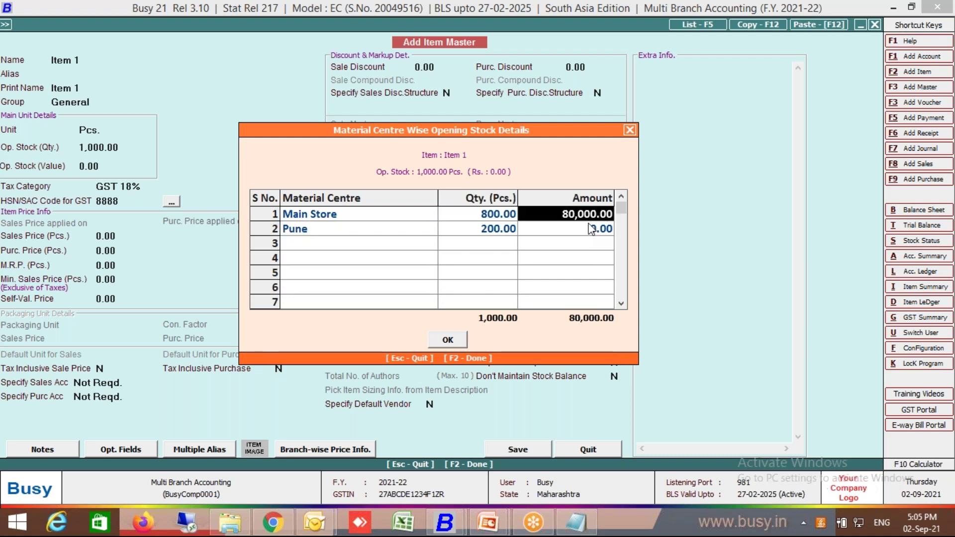
click(592, 228)
text(20,000)
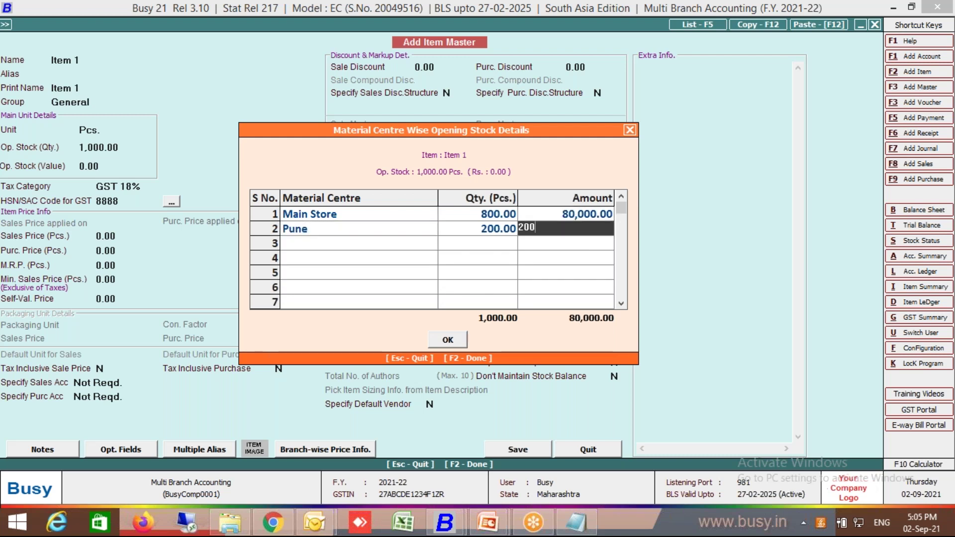
key(Return)
key(Return)
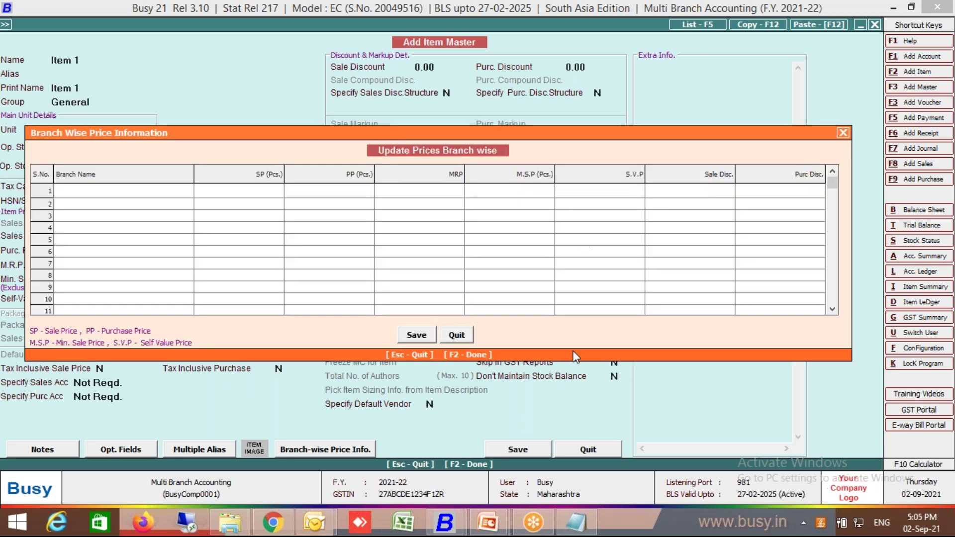
click(420, 336)
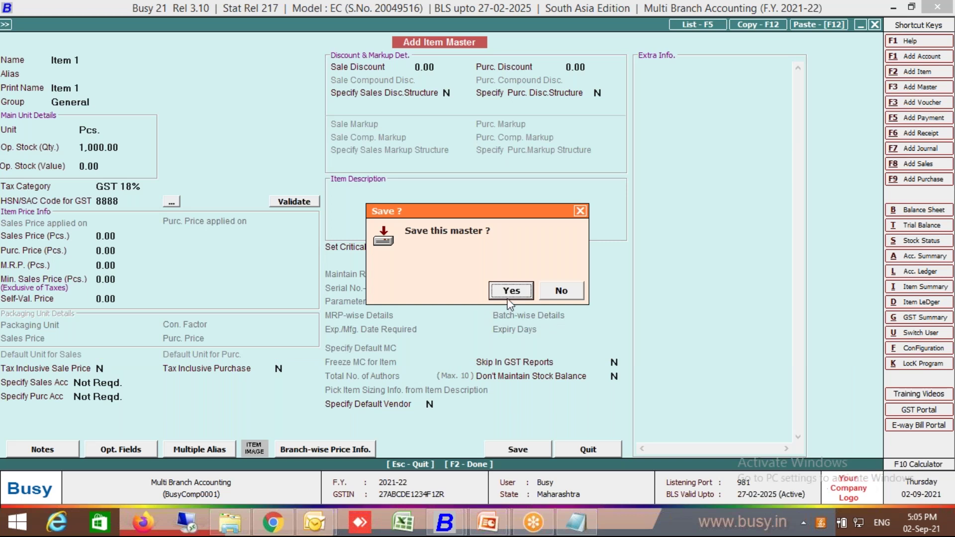
click(521, 293)
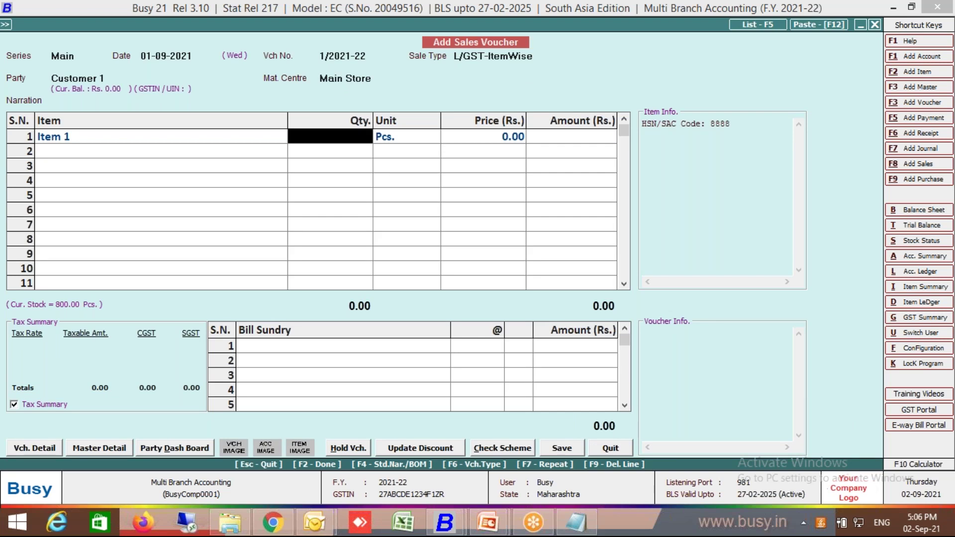
Enter 15 pieces at 165, then save the 2,920.50 voucher without printing
text(15)
key(Return)
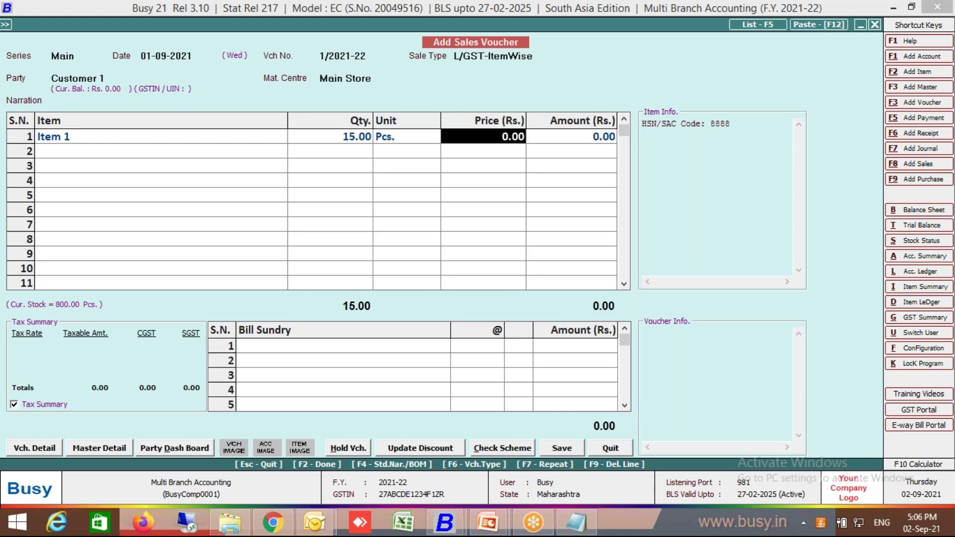
text(165)
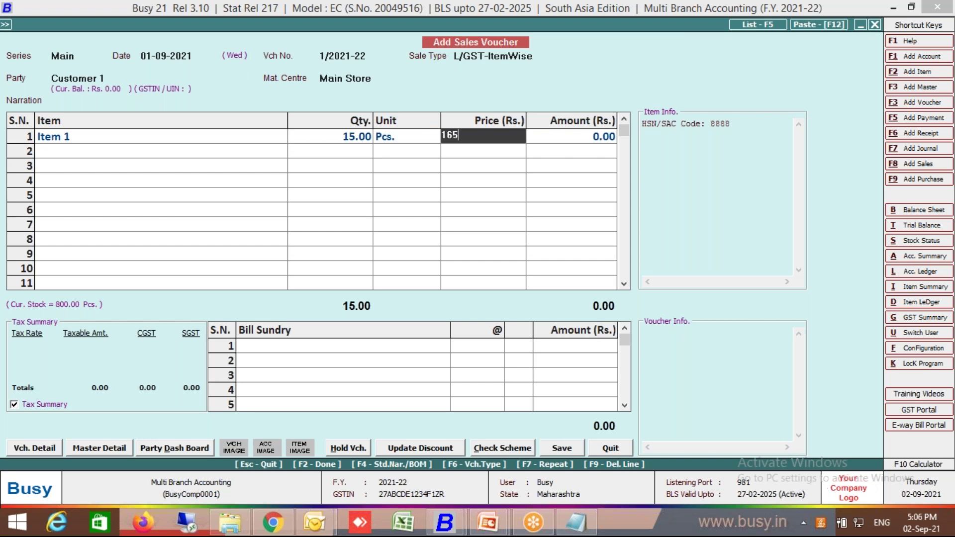
key(Return)
key(Return)
key(Return)
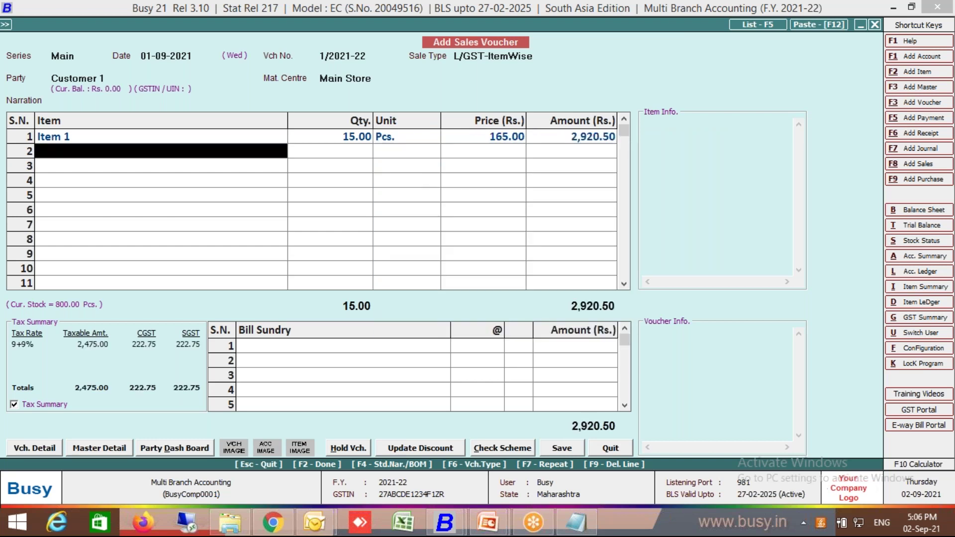
key(Return)
key(Return)
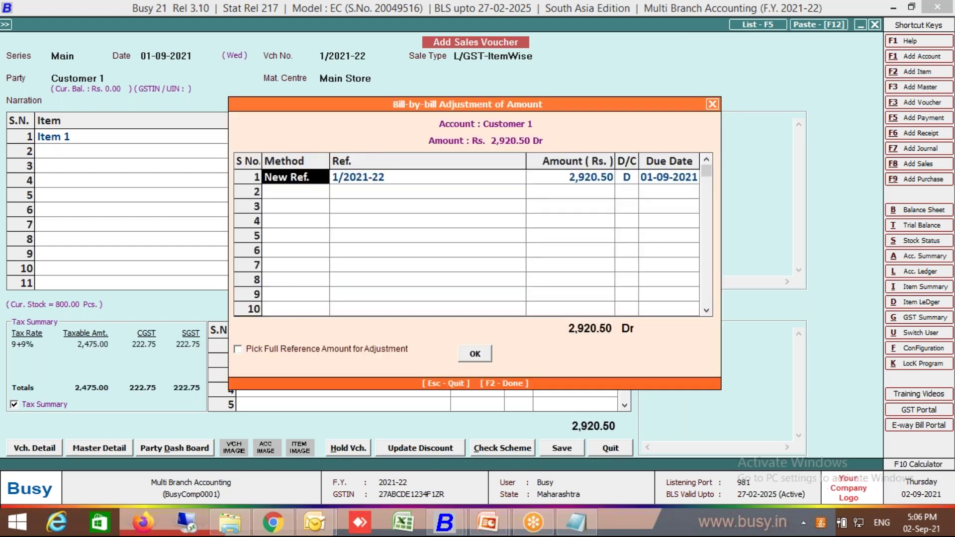
key(Return)
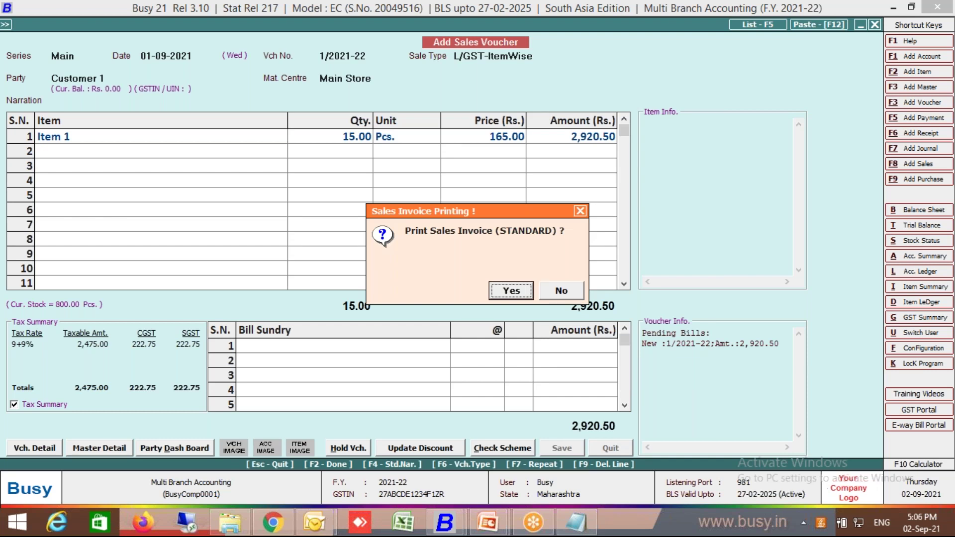
key(Escape)
key(Escape)
key(Escape)
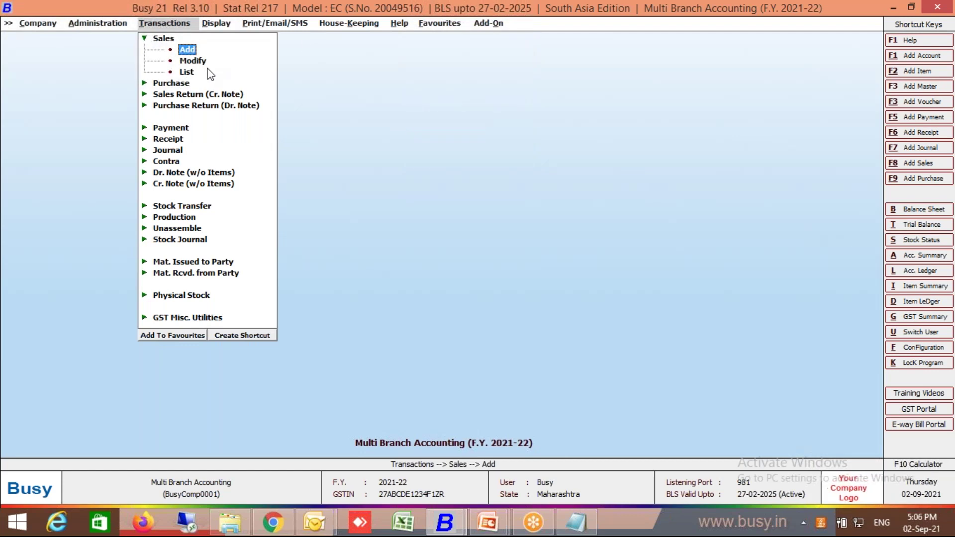
Copy sales voucher 1/2021-22 into a new Pune-series voucher dated 02-09-2021
double_click(195, 61)
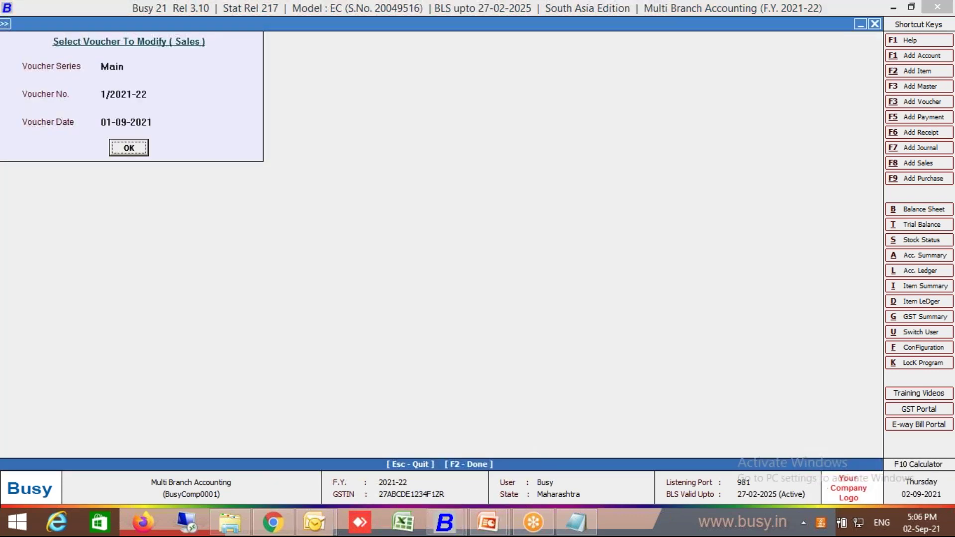
key(Return)
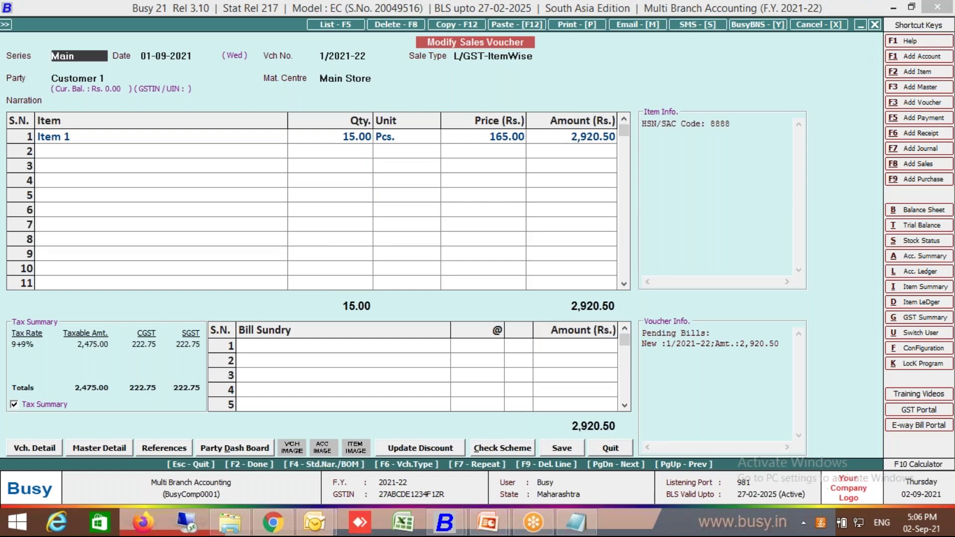
key(F12)
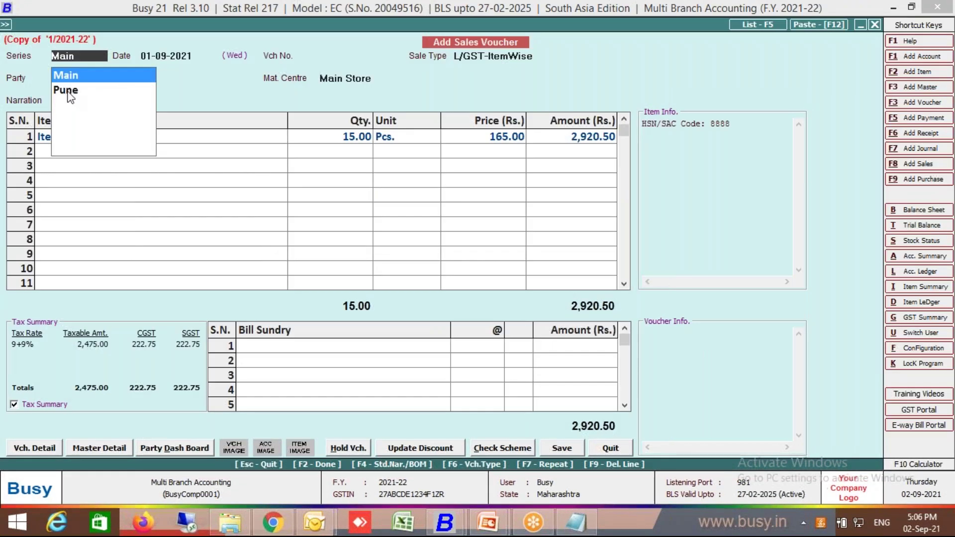
click(69, 95)
text(02)
key(Return)
key(Return)
key(Return)
key(Return)
key(Return)
key(Return)
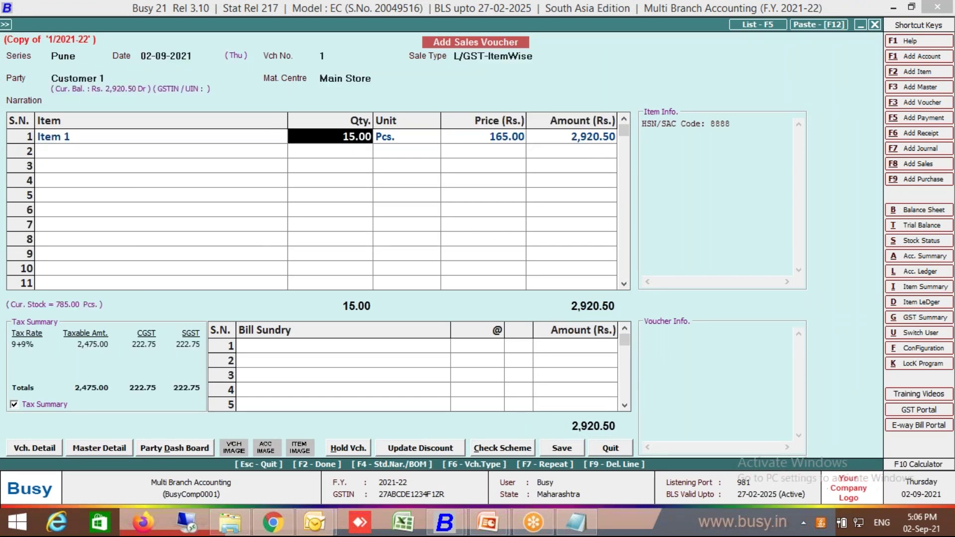
Change the line to 18 pieces at 170 and save the Pune voucher without printing
text(18)
key(Return)
key(Return)
key(Return)
key(Return)
key(Return)
key(Up)
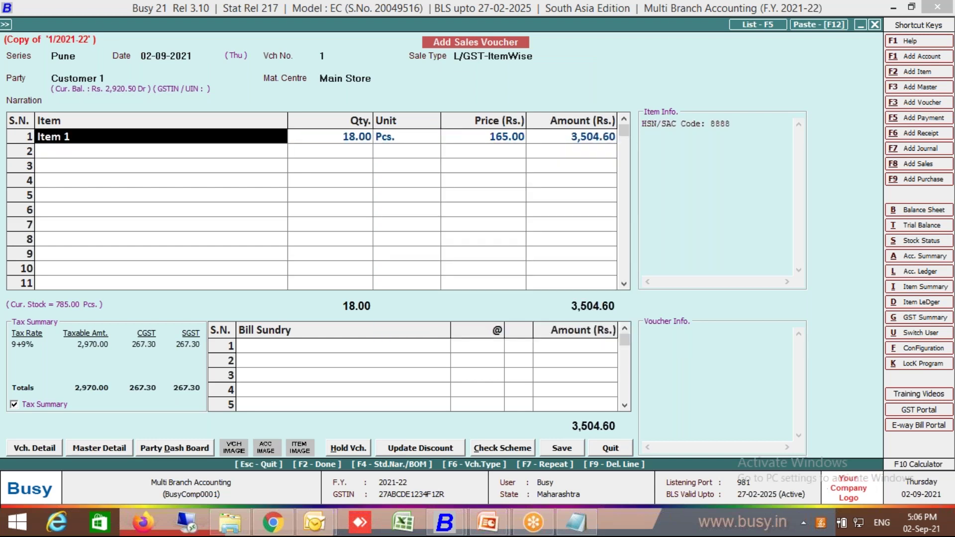
click(503, 140)
text(170)
key(Return)
key(Return)
key(Return)
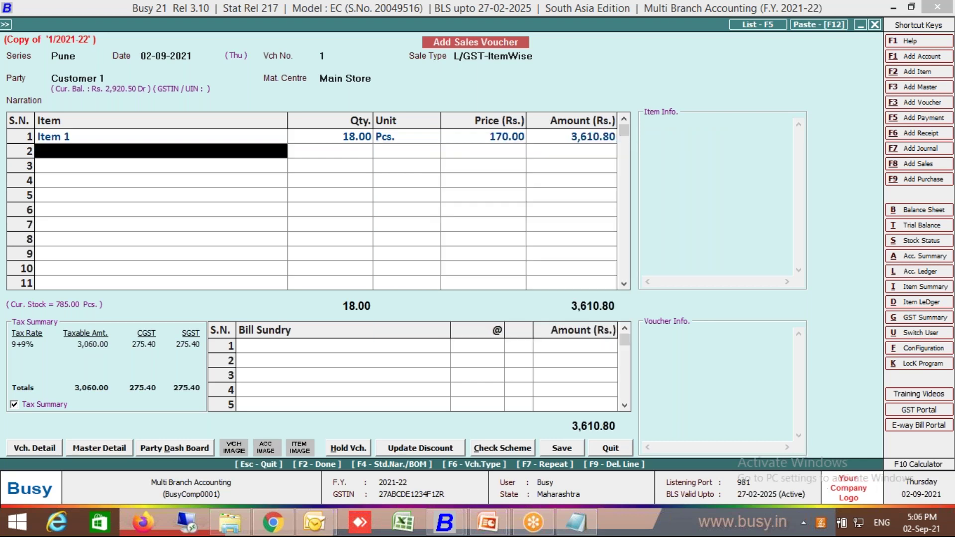
key(Return)
key(Return)
key(Return)
key(Return)
key(n)
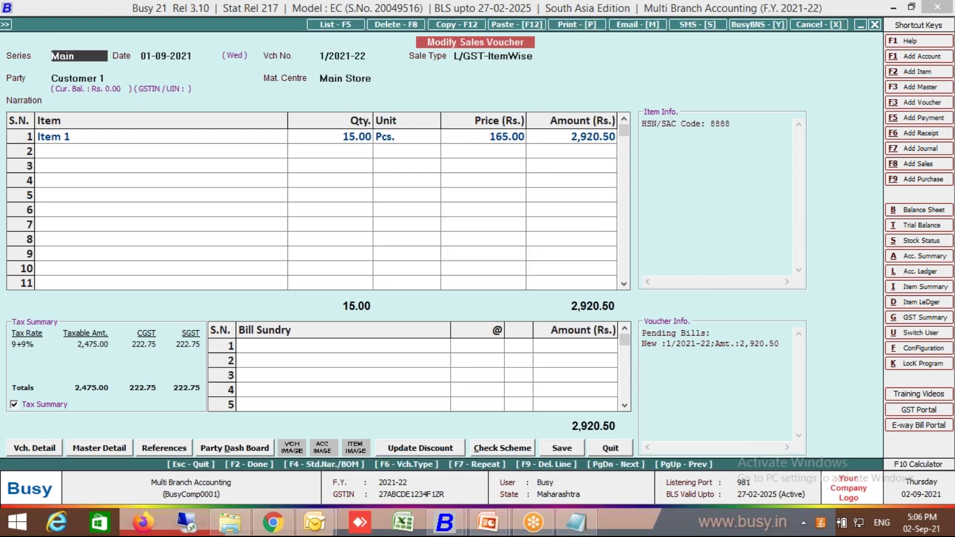
key(Escape)
key(Escape)
key(Escape)
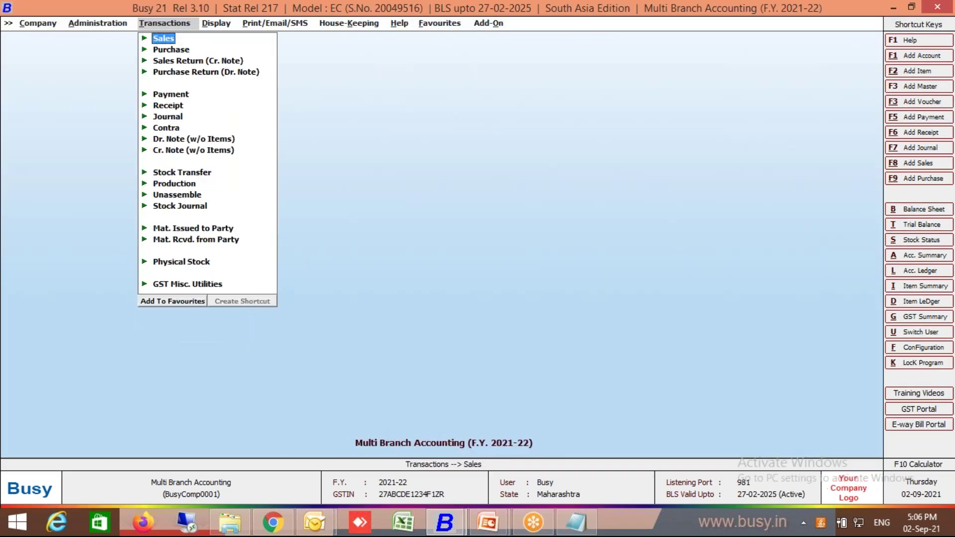
Show Customer 1's account ledger for all branches
key(Right)
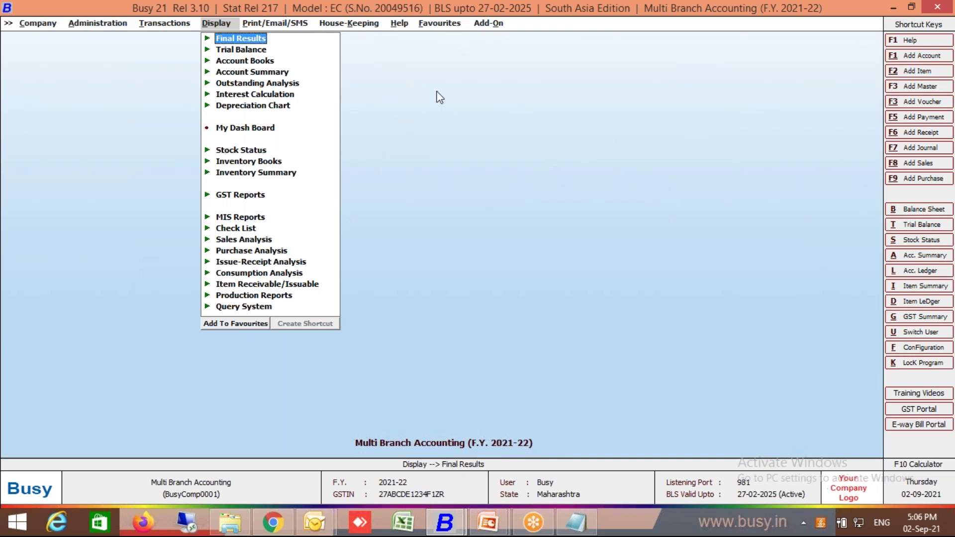
key(l)
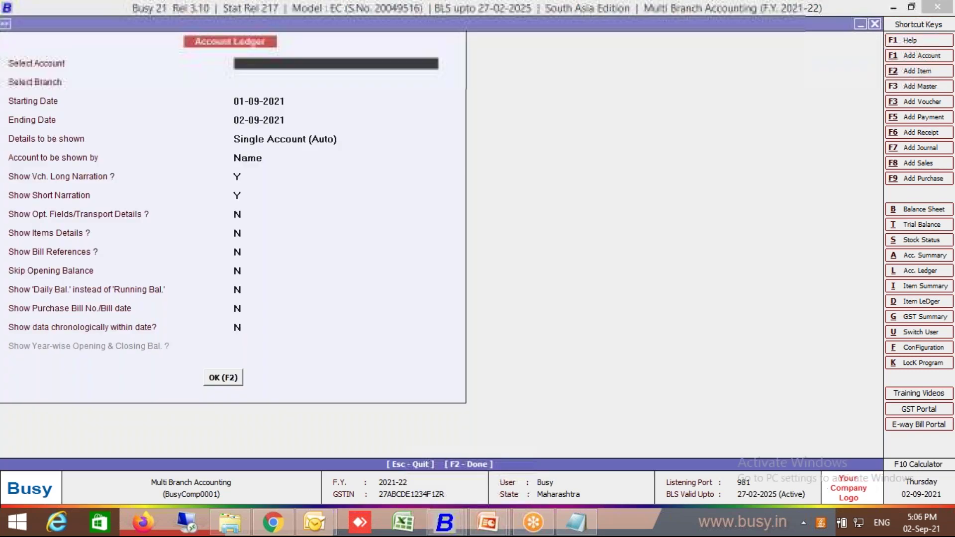
text(cust)
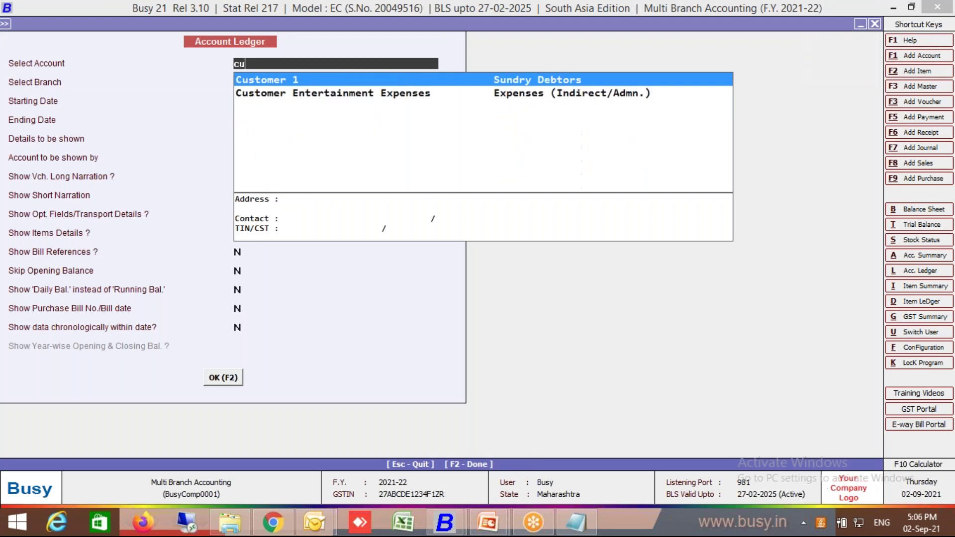
key(Return)
key(Return)
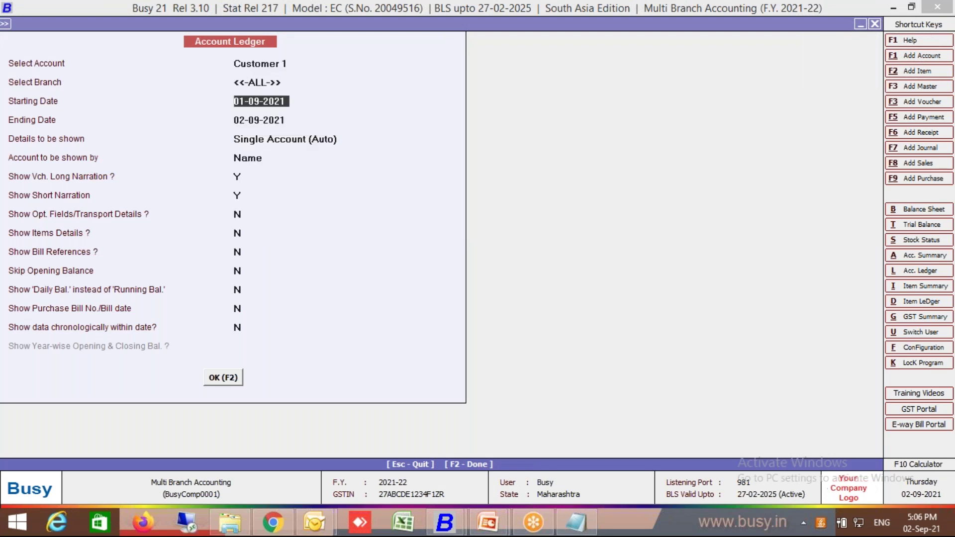
key(Up)
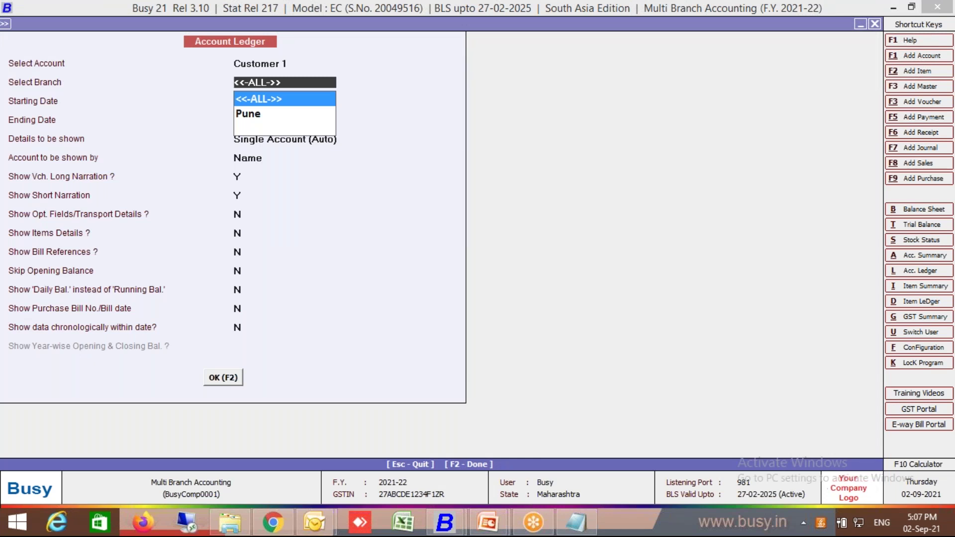
key(Return)
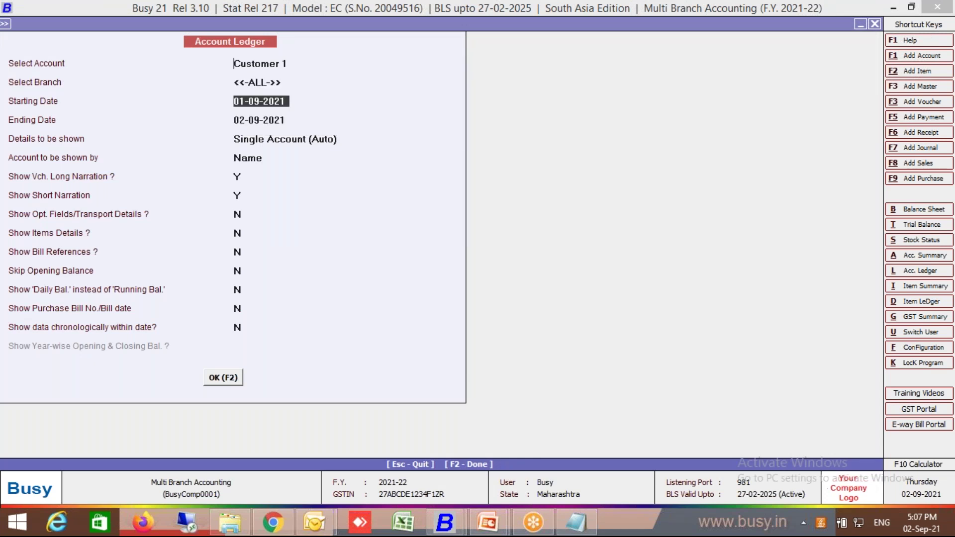
key(F2)
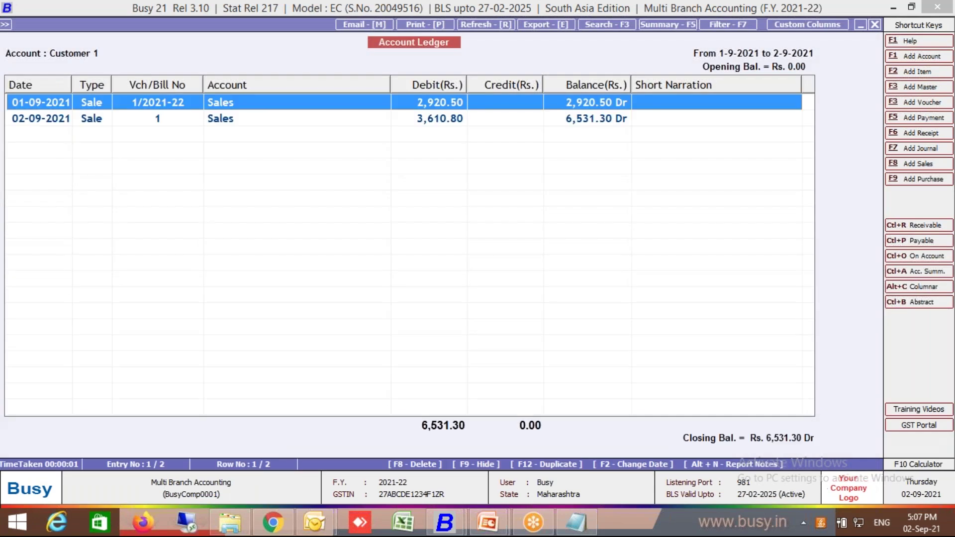
Show Customer 1's ledger for the Pune branch only, then exit the report
key(Escape)
key(Return)
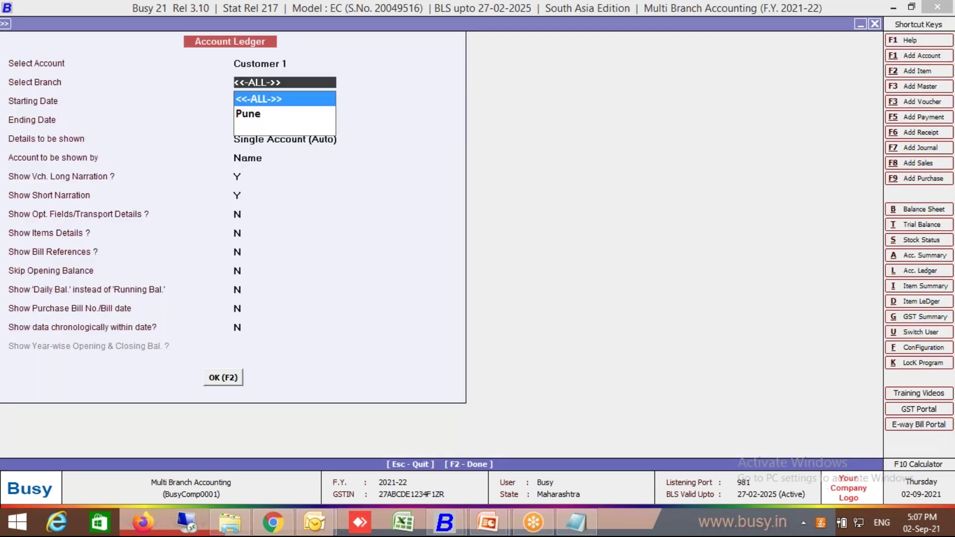
click(270, 112)
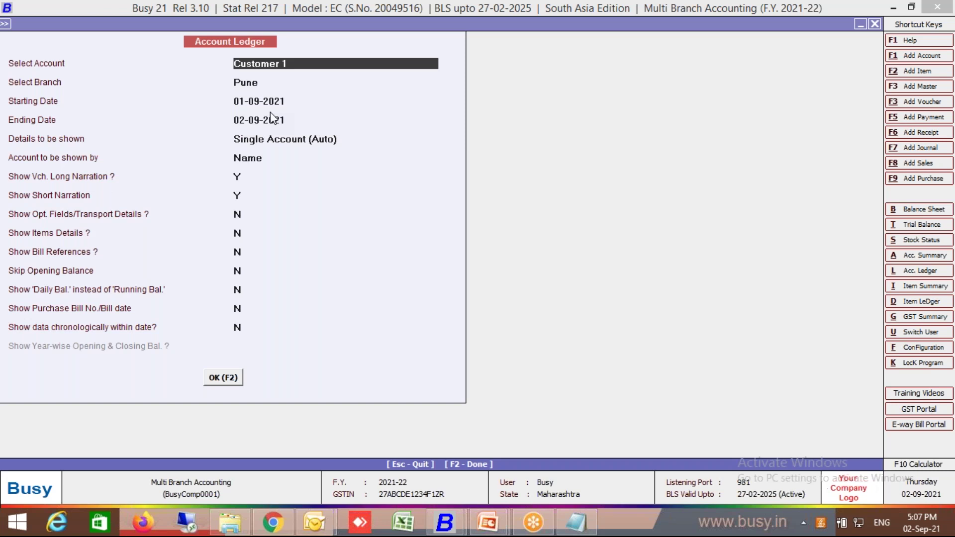
key(F2)
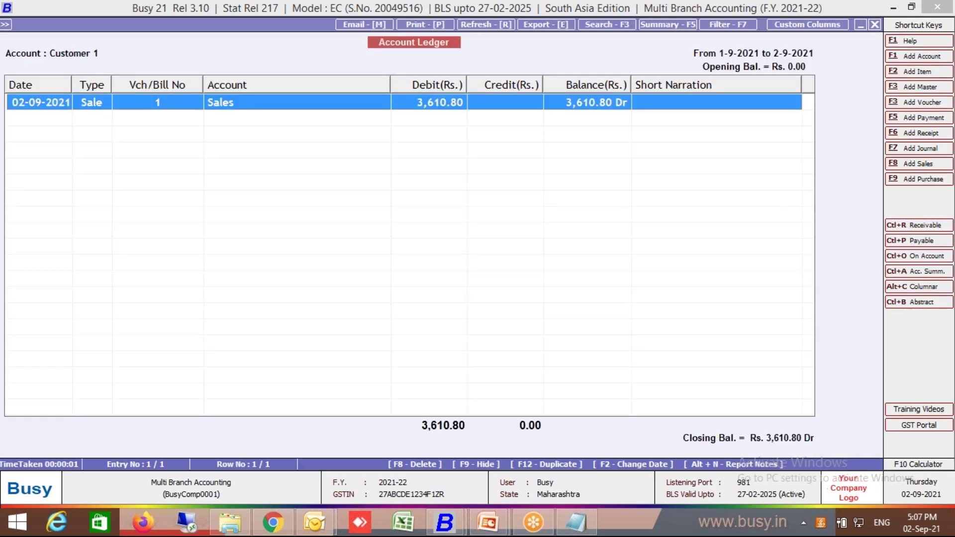
key(Escape)
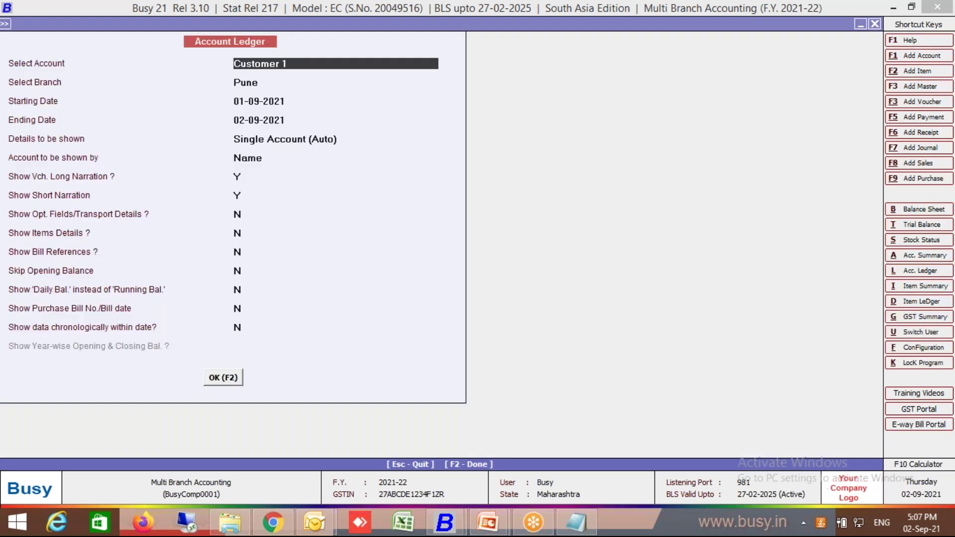
key(Escape)
key(Escape)
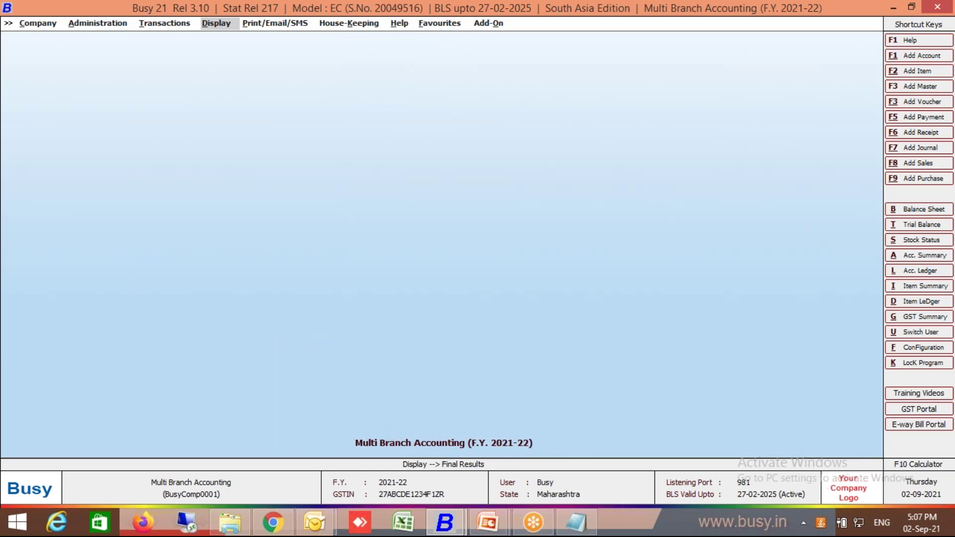
Open the Bills Receivable report under Outstanding Analysis with All Accounts selected
key(Down)
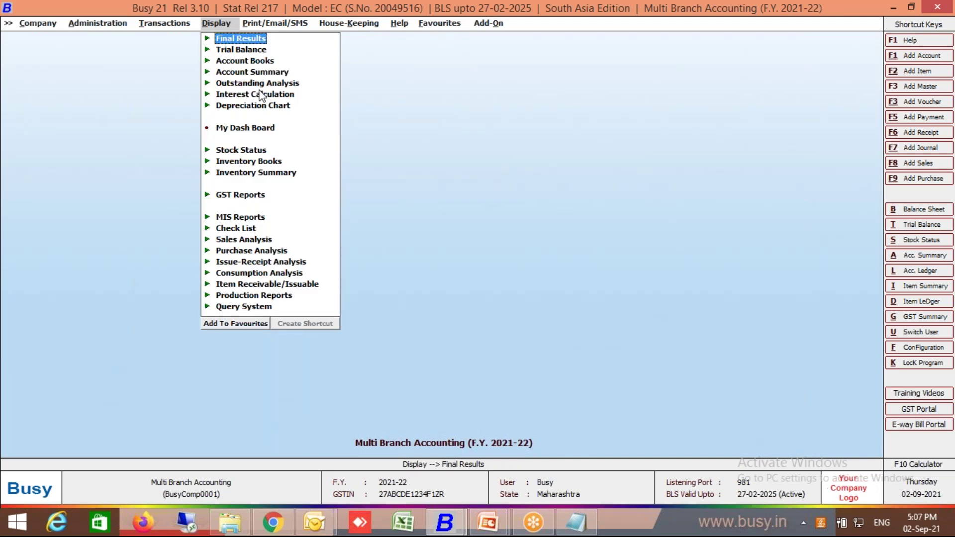
click(277, 84)
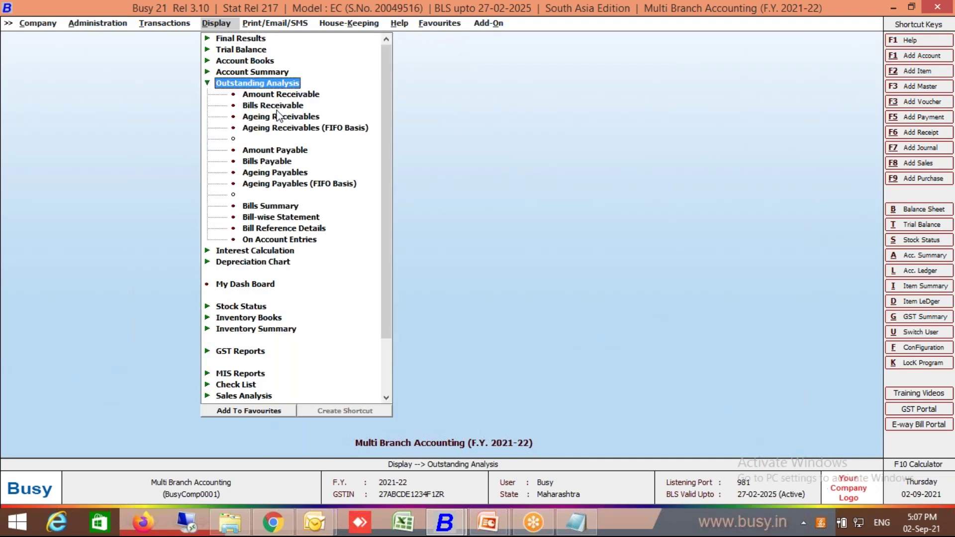
click(281, 106)
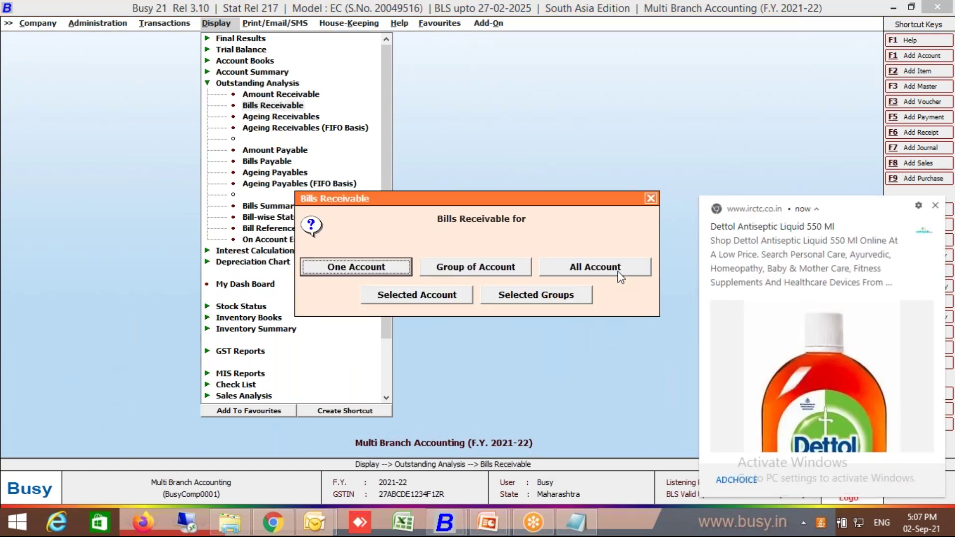
click(623, 268)
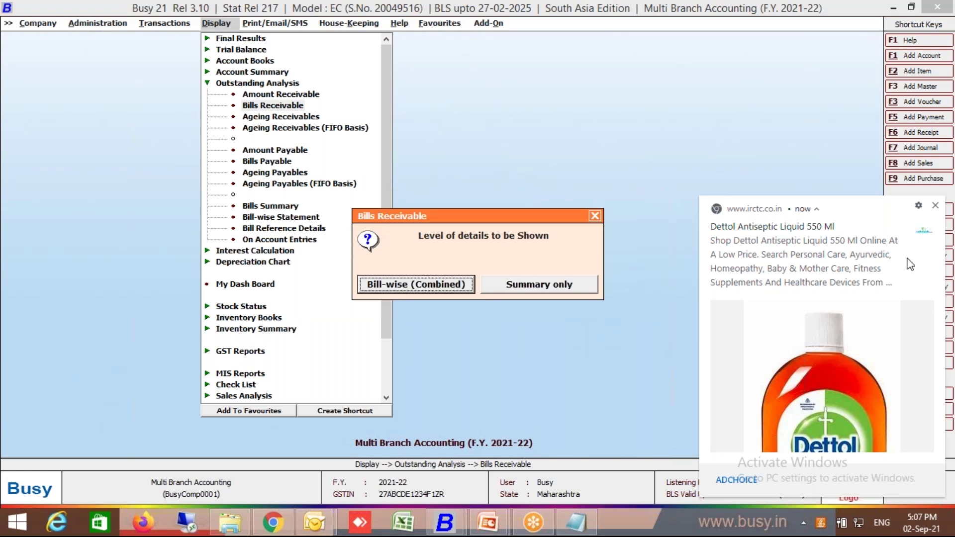
Accept the level of details and branch <<-ALL->>, then leave the Bills Receivable options
click(935, 206)
key(Return)
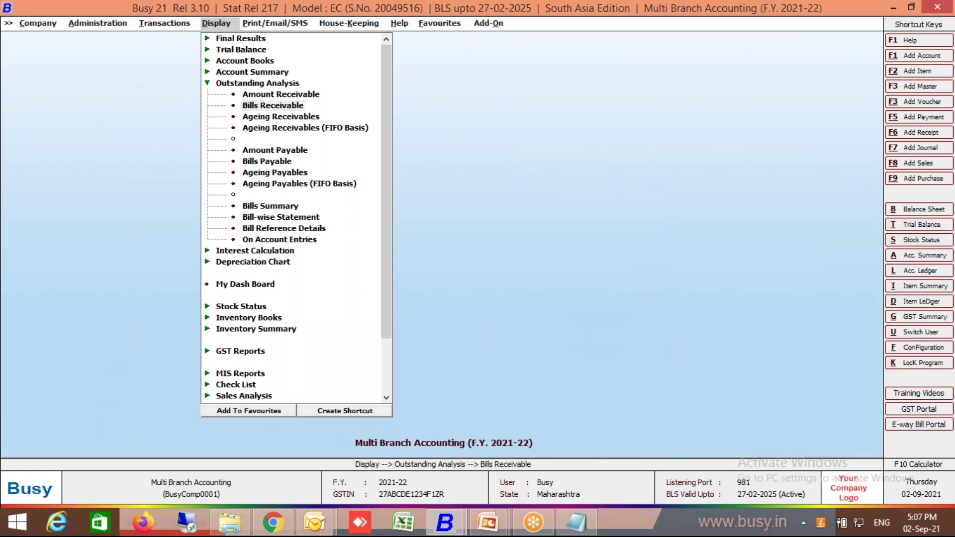
key(Return)
key(Return)
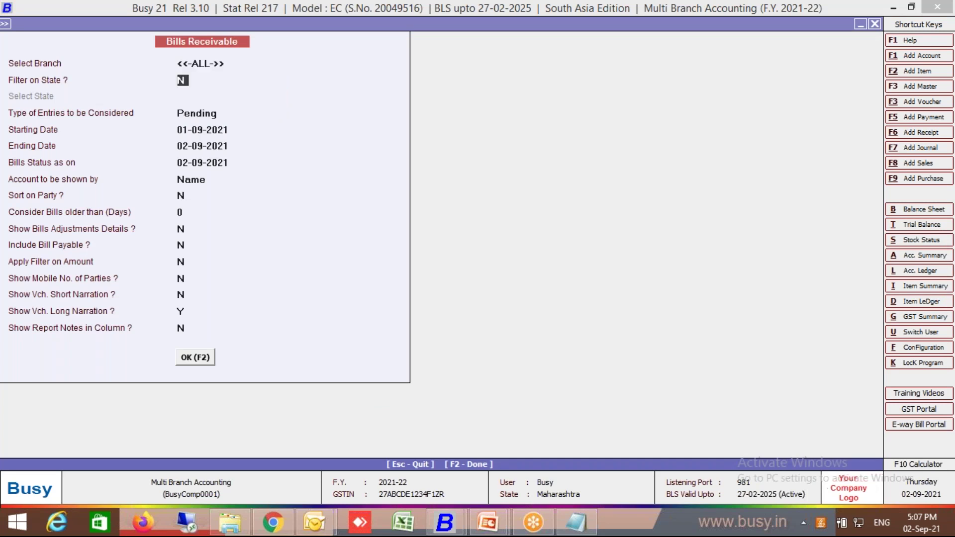
key(Return)
key(Return)
key(Return)
key(Return)
key(Return)
key(Escape)
key(Escape)
key(Escape)
key(Escape)
key(Escape)
key(Escape)
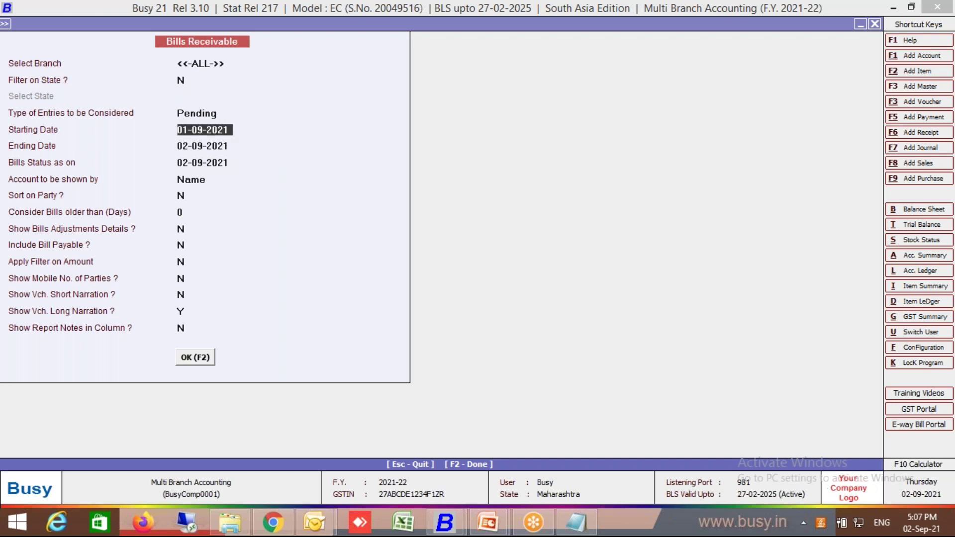
key(Return)
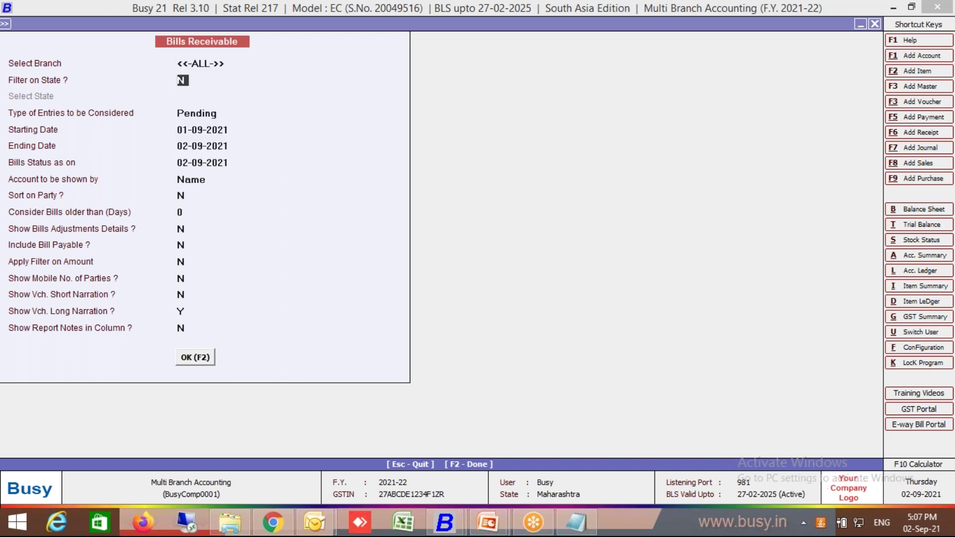
key(Return)
key(Escape)
key(Escape)
key(Escape)
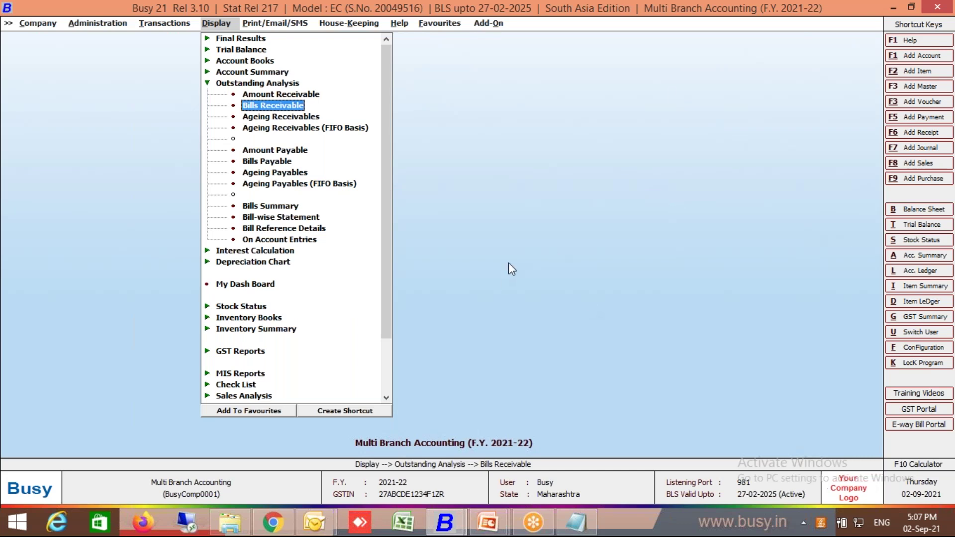
View Customer 1's Pune-branch account ledger showing the 3,610.80 sale, then close it
key(l)
key(Return)
key(Return)
key(Return)
key(Return)
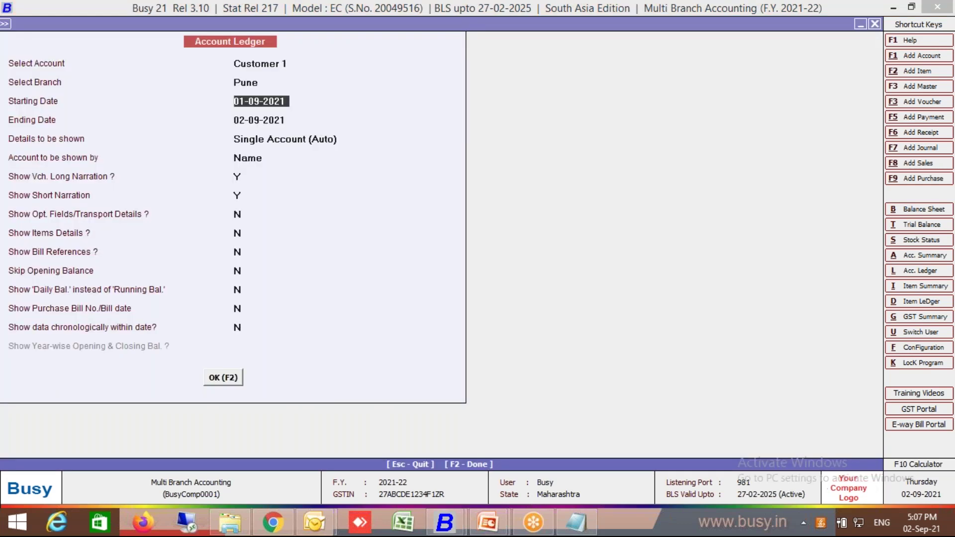
key(F2)
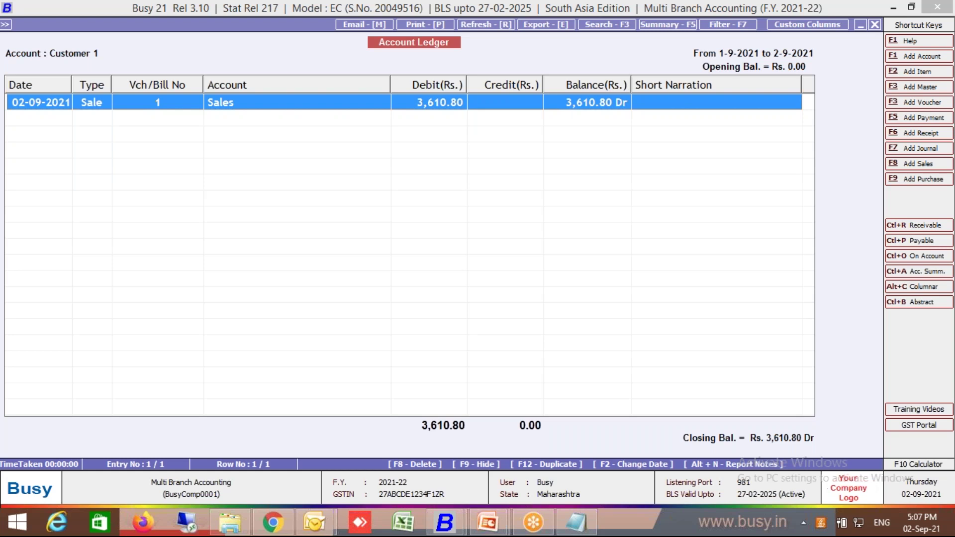
key(Escape)
key(Escape)
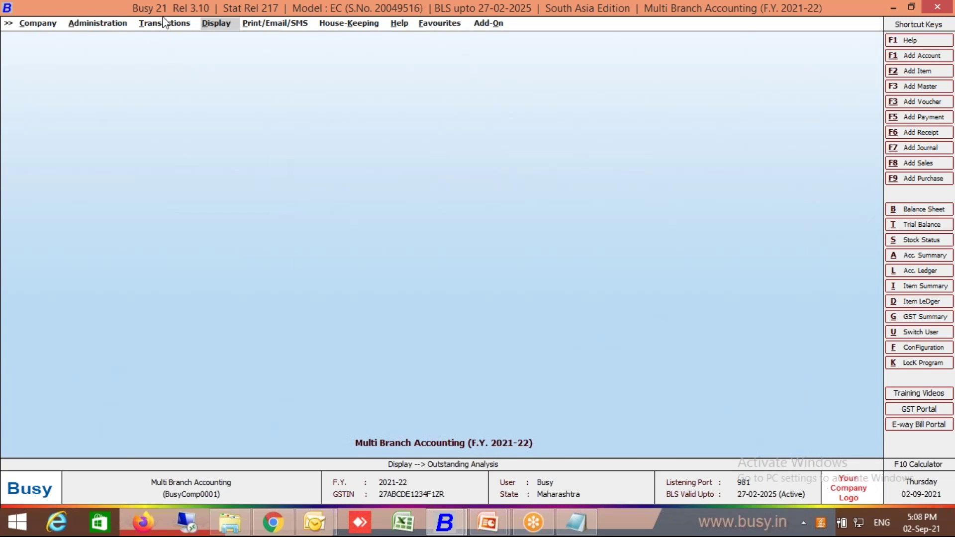
Open Branch wise Company Details via Administration > Configuration > Features / Options > Enterprise Features
click(96, 22)
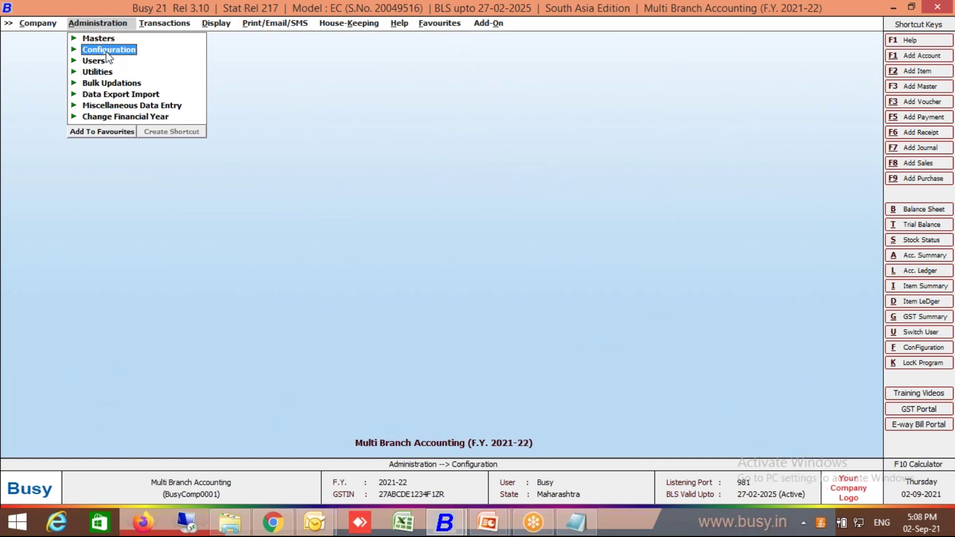
click(110, 48)
double_click(141, 51)
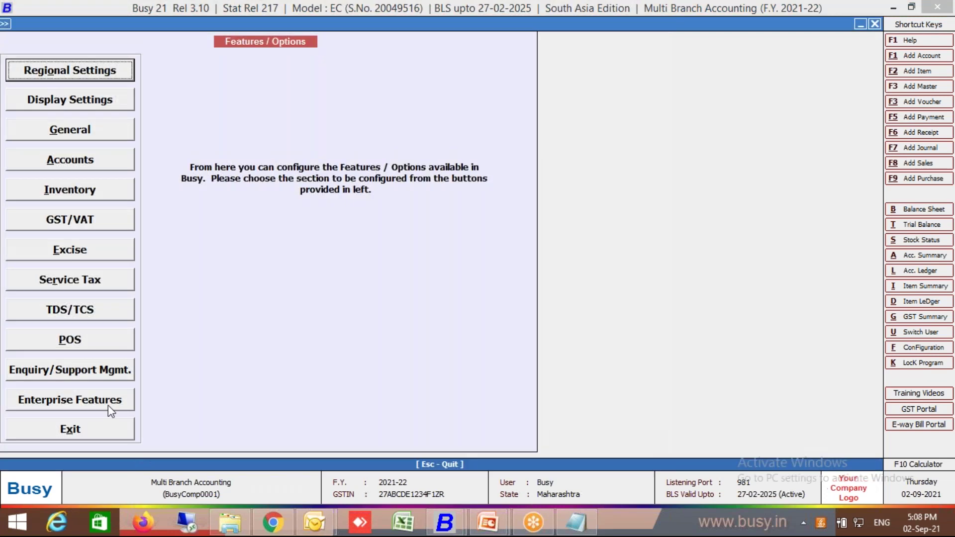
click(108, 405)
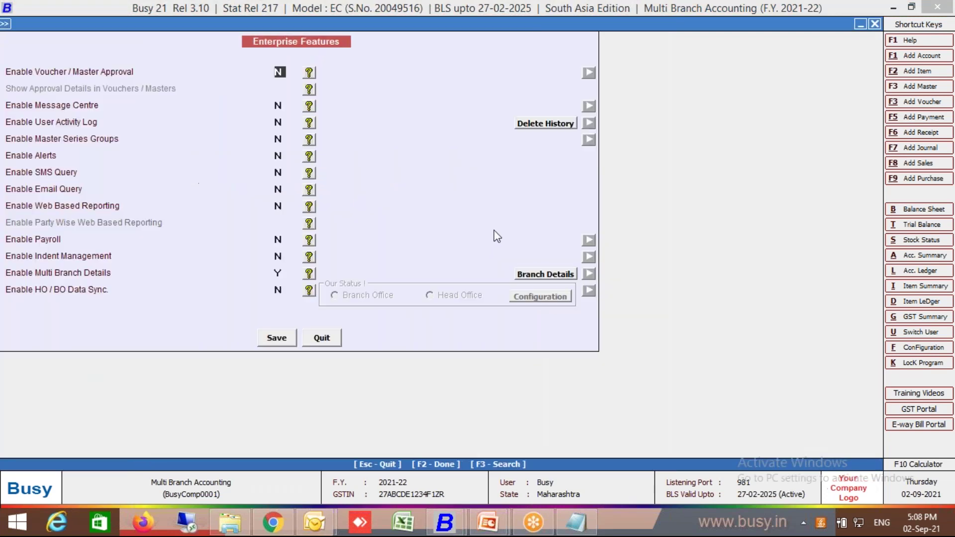
click(537, 273)
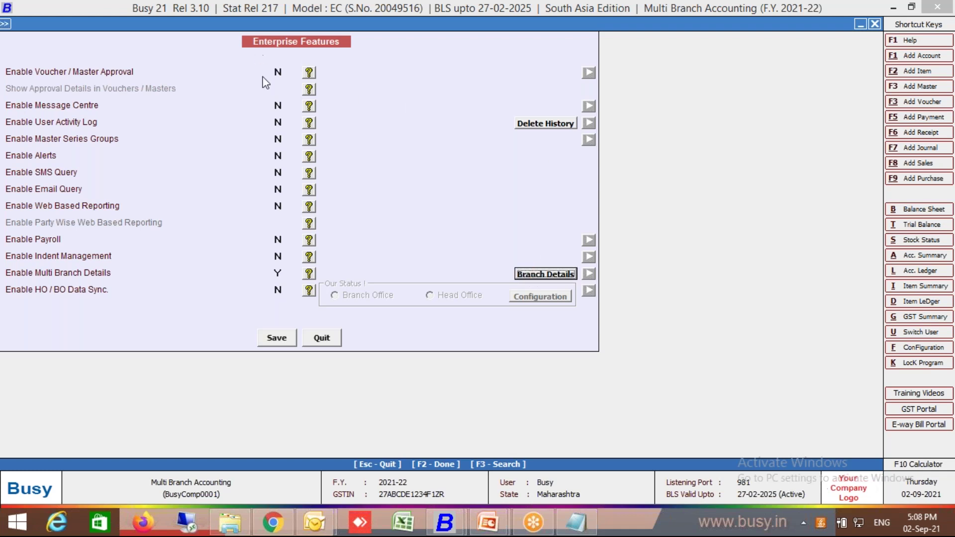
key(Return)
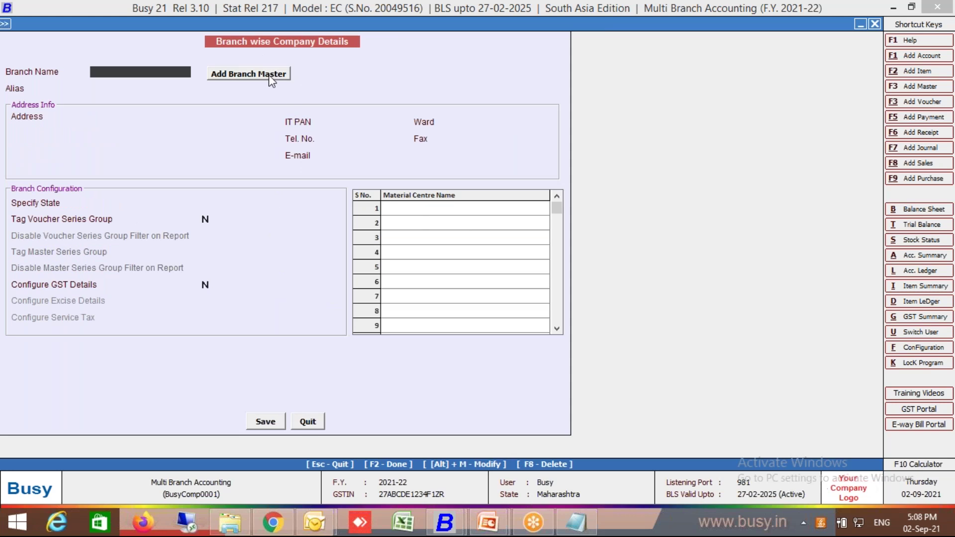
Add a branch named HO, tagged to the HO voucher series group
click(269, 75)
text(H)
key(Return)
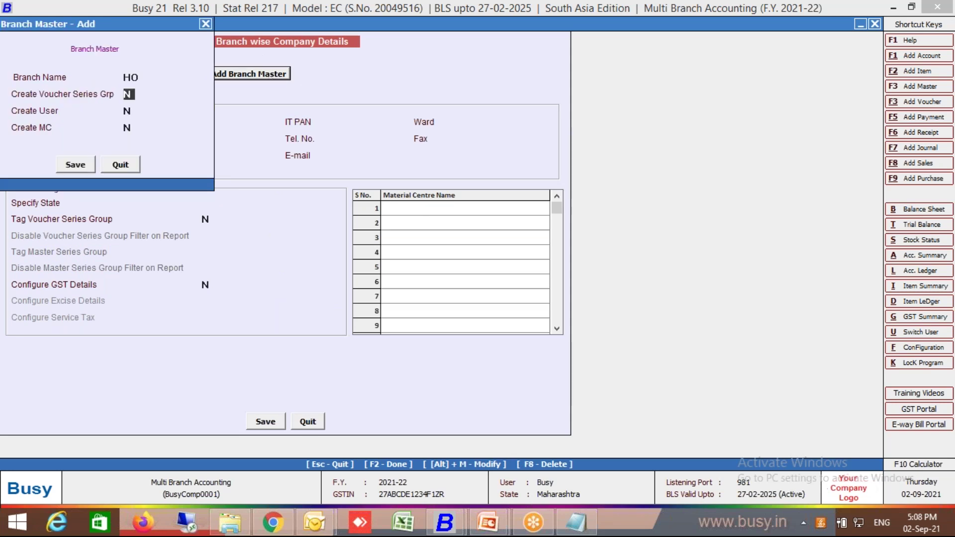
key(Return)
key(Return)
key(Return)
key(Return)
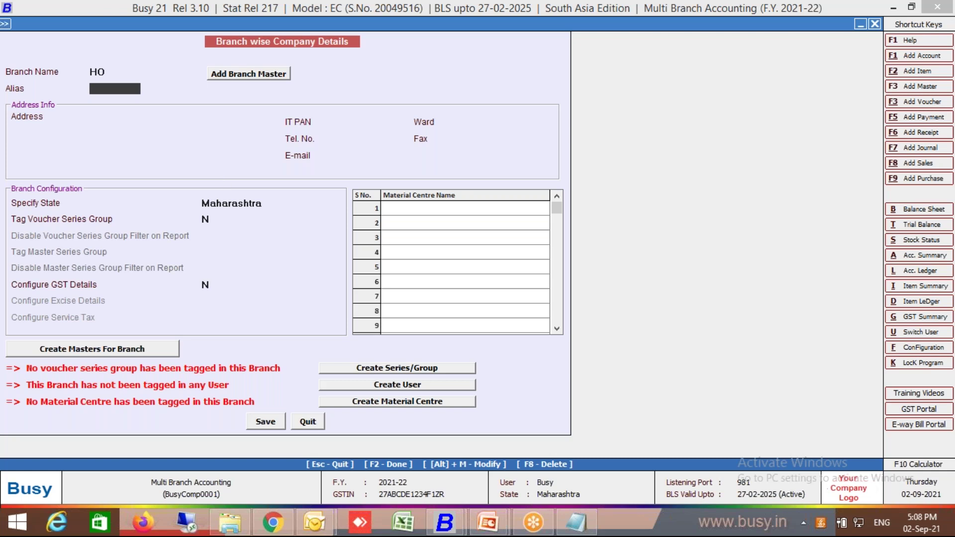
key(Return)
key(y)
key(Return)
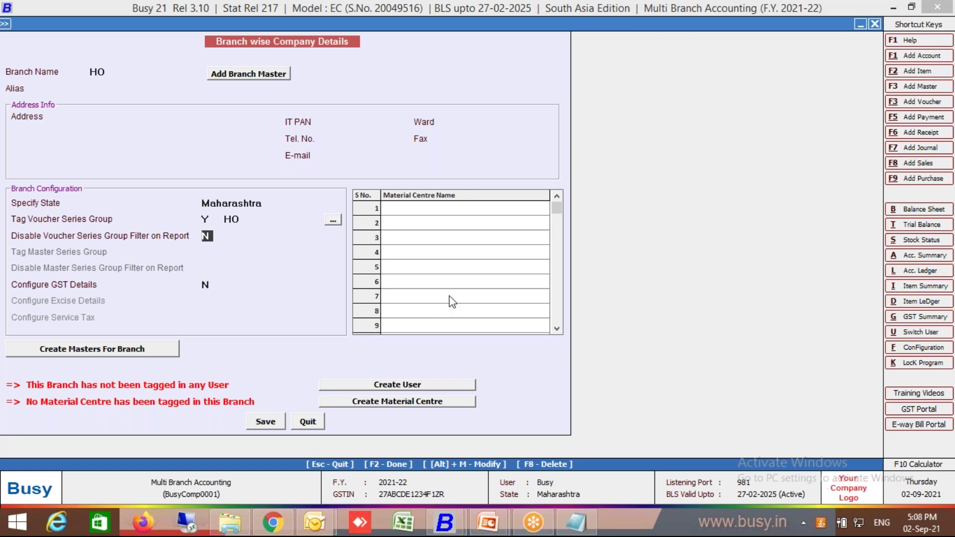
Add Main Store as the HO branch's material centre and begin creating its user
click(436, 208)
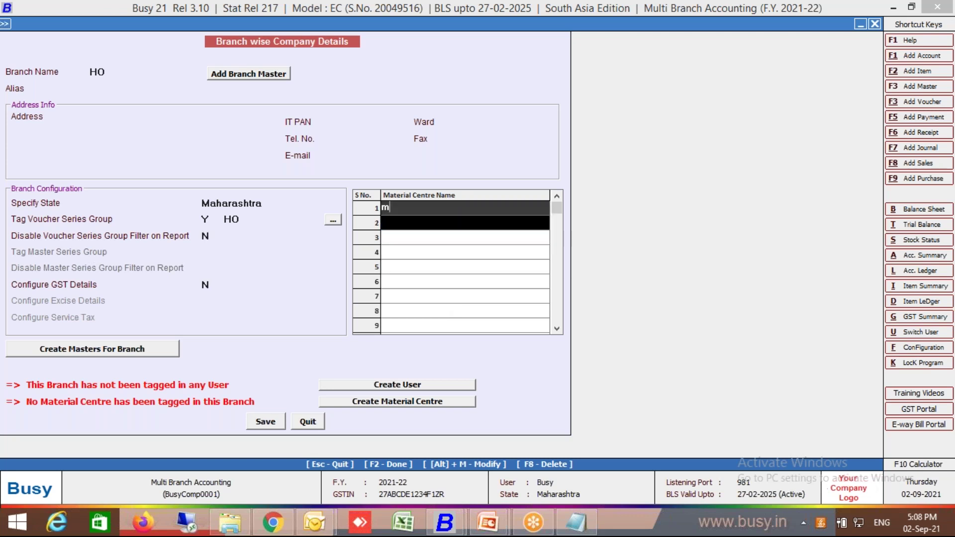
key(Return)
click(413, 387)
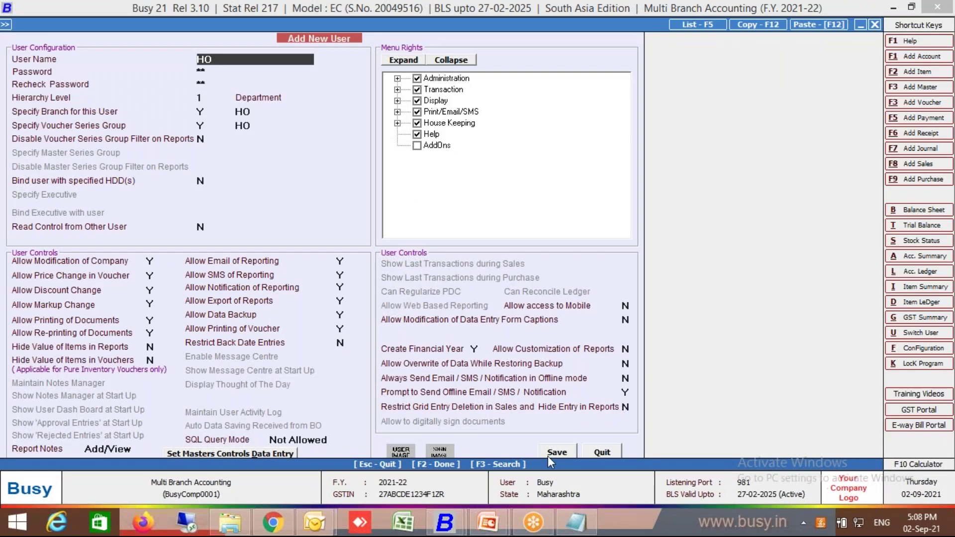
Save the HO branch details despite the HO user name already existing, then close the branch window
click(547, 455)
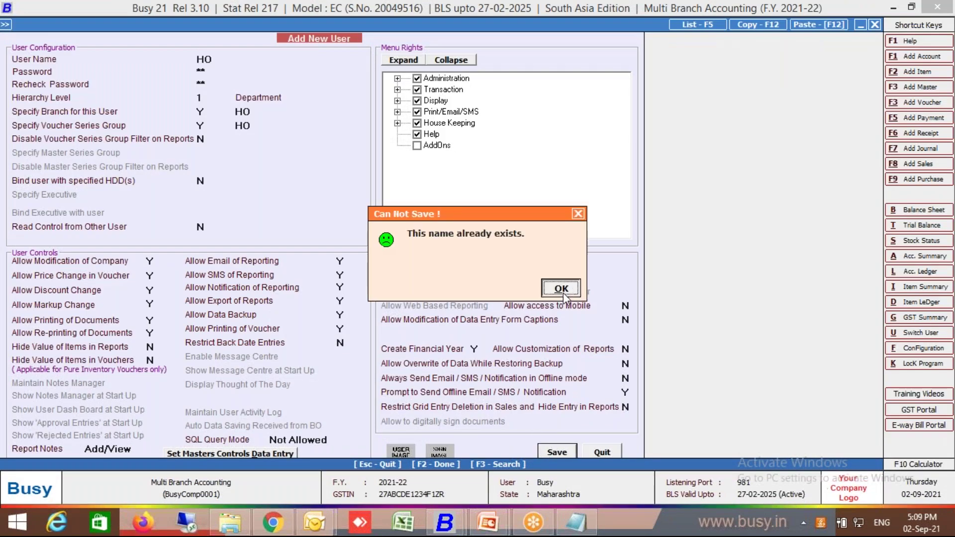
click(563, 292)
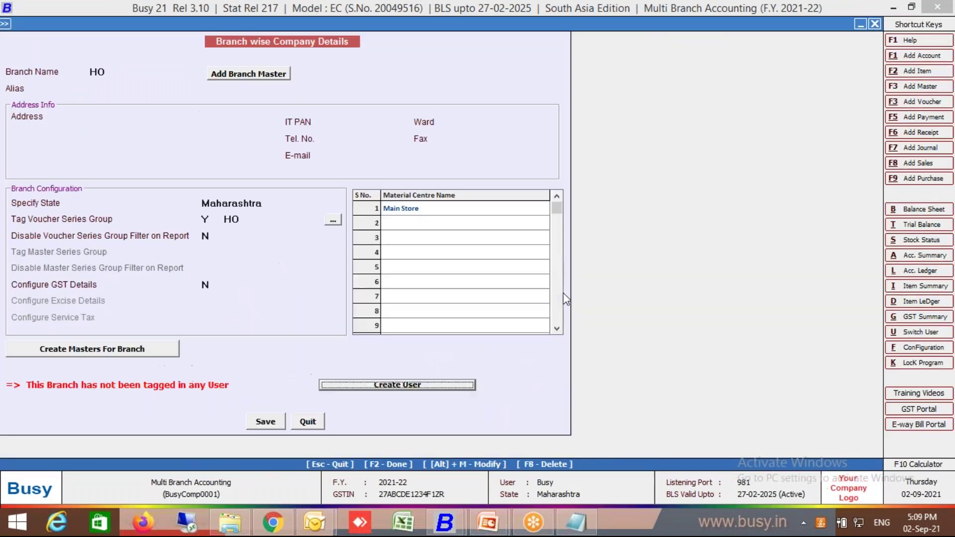
click(279, 424)
key(Return)
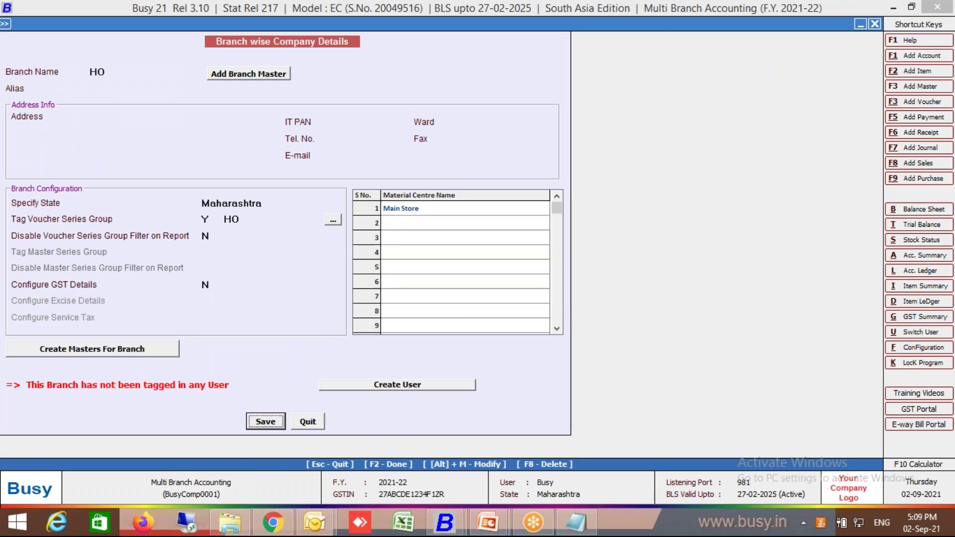
key(Return)
key(Return)
key(Return)
key(Return)
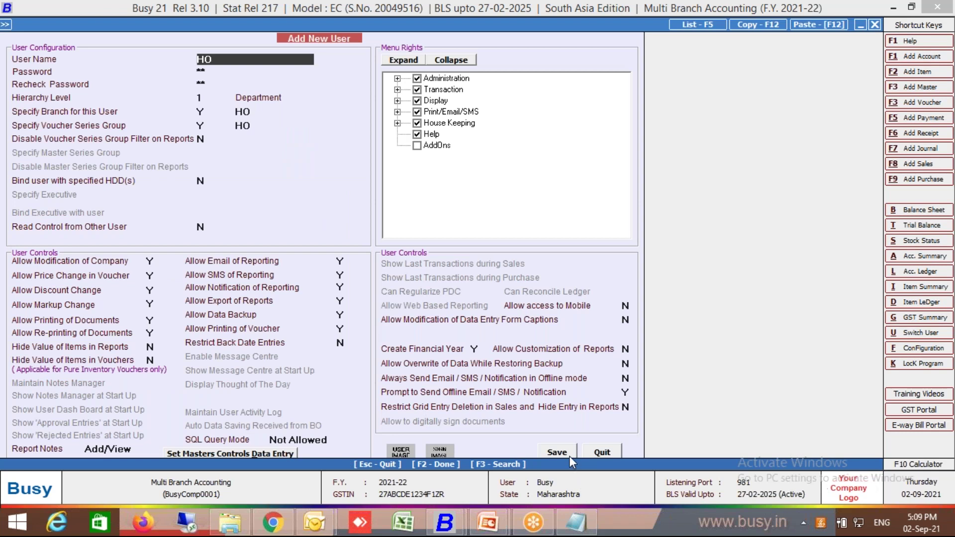
click(569, 455)
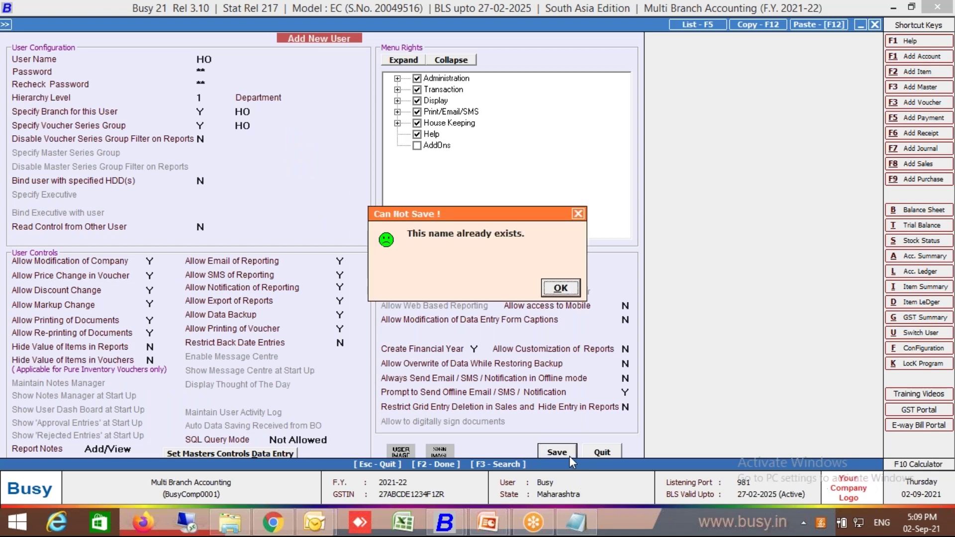
click(560, 288)
key(Escape)
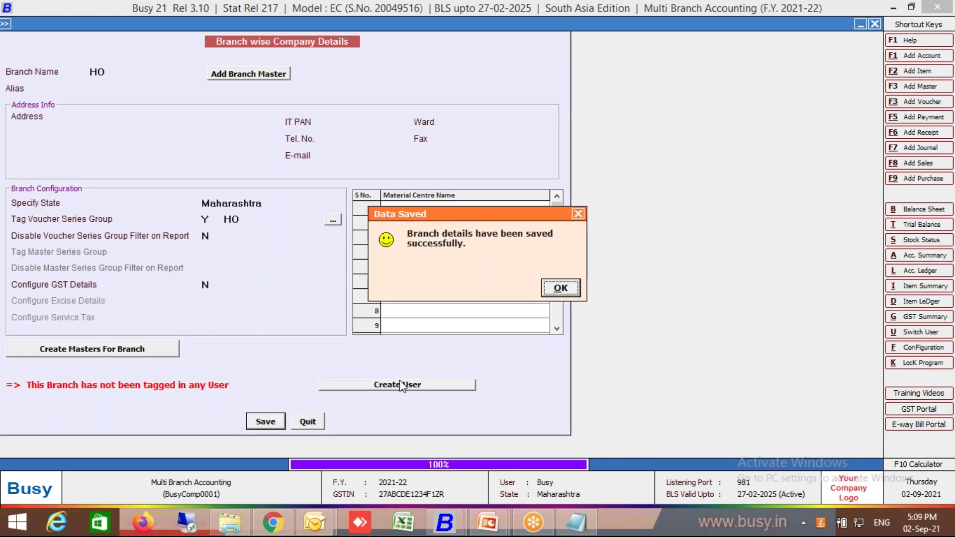
key(Return)
key(Escape)
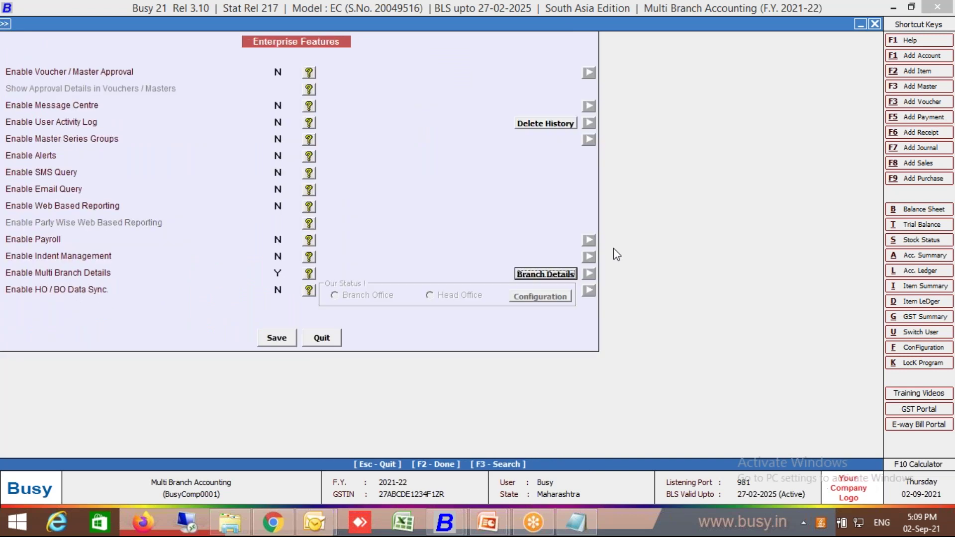
Save the Enterprise Features settings and close the configuration screens
key(F2)
key(Return)
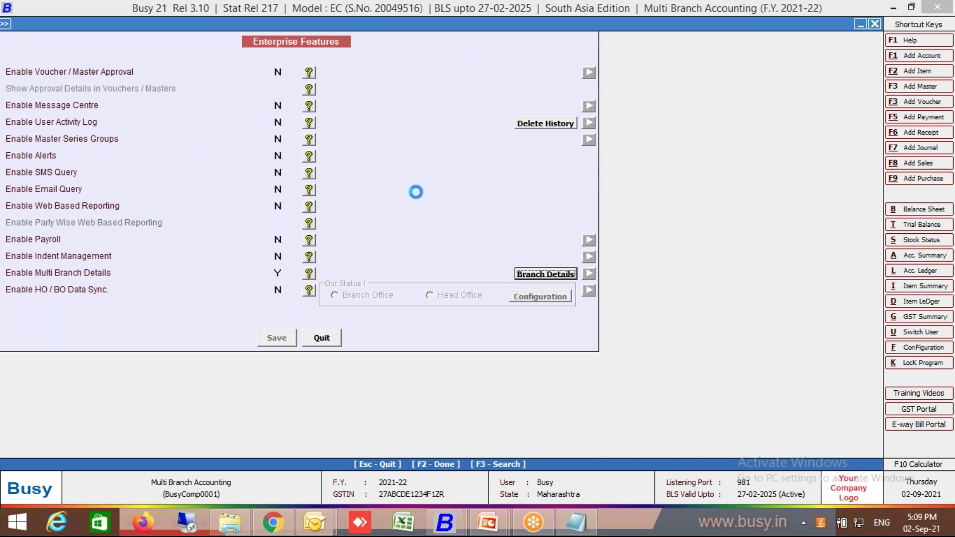
key(Escape)
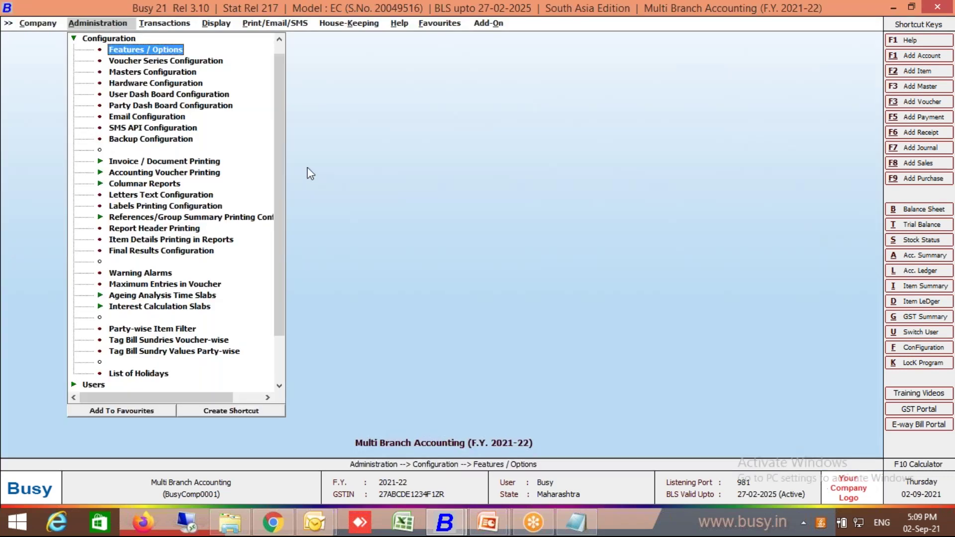
key(Escape)
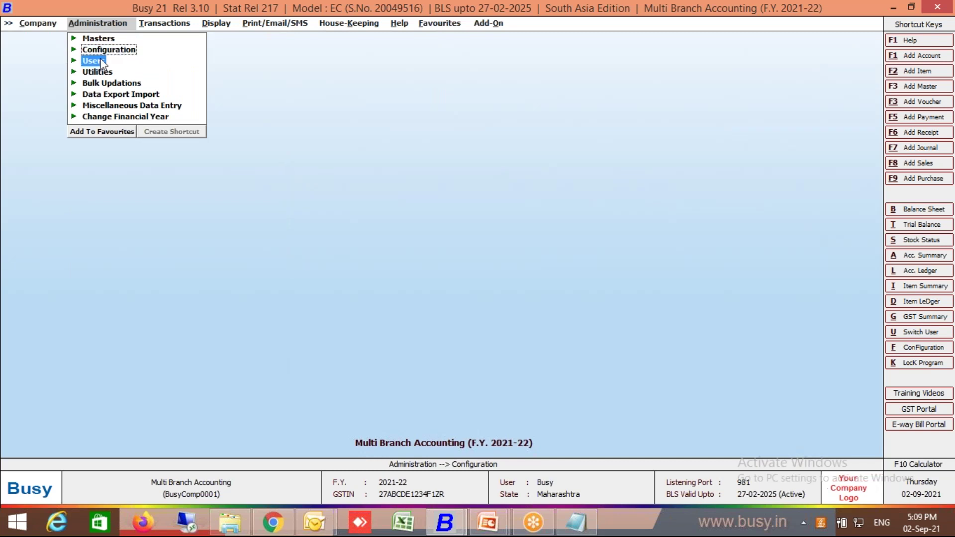
Modify user HO so Specify Branch for this User is Y with branch HO, and save
click(95, 60)
click(118, 83)
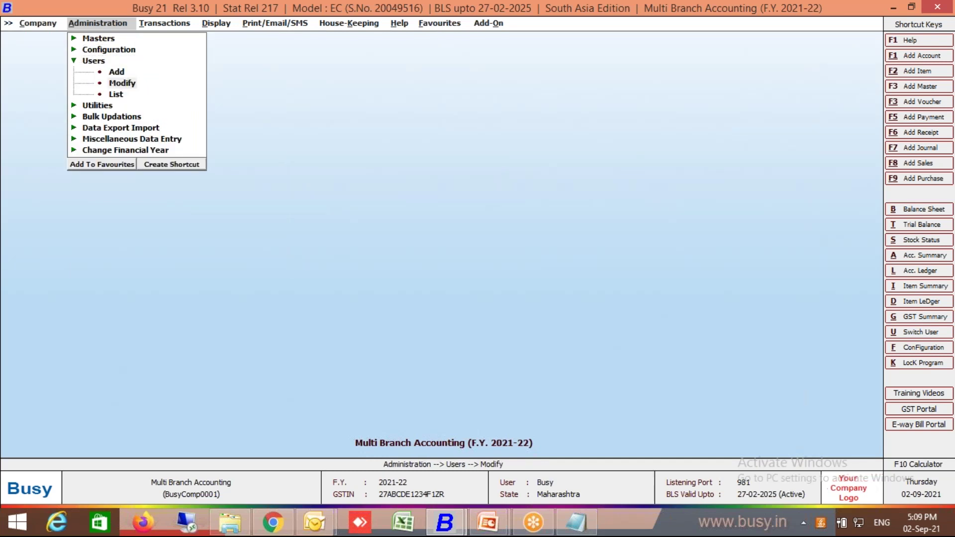
double_click(27, 96)
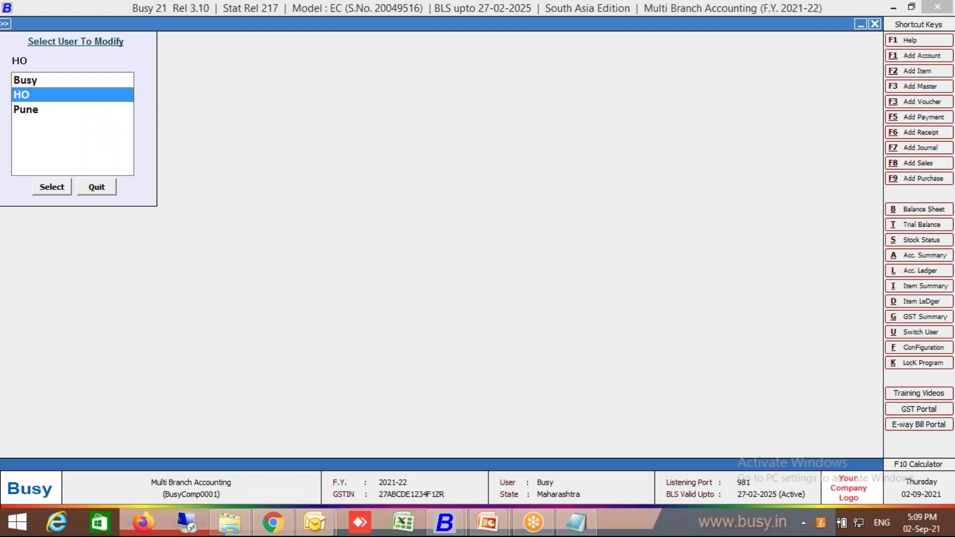
key(Return)
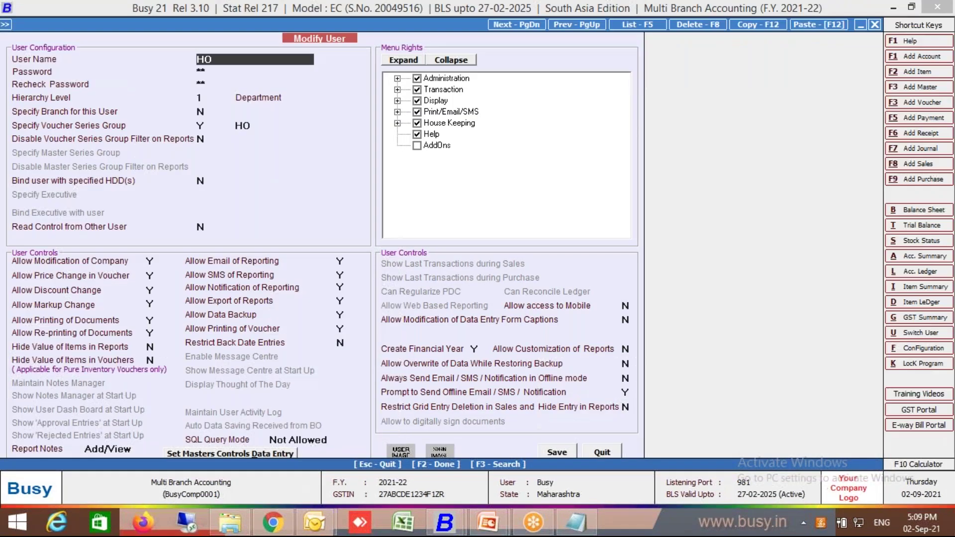
key(Return)
key(Return)
text(Y)
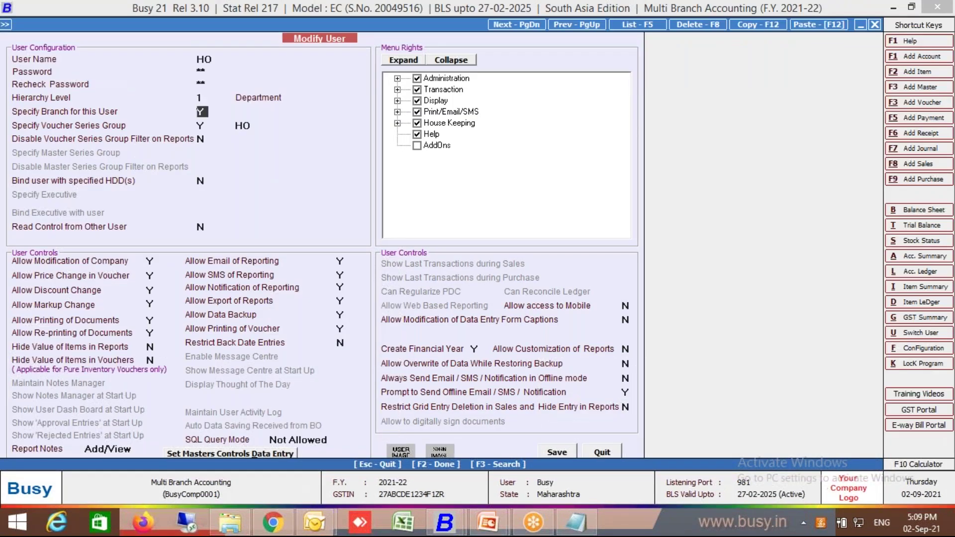
key(Return)
key(Return)
key(F2)
key(Return)
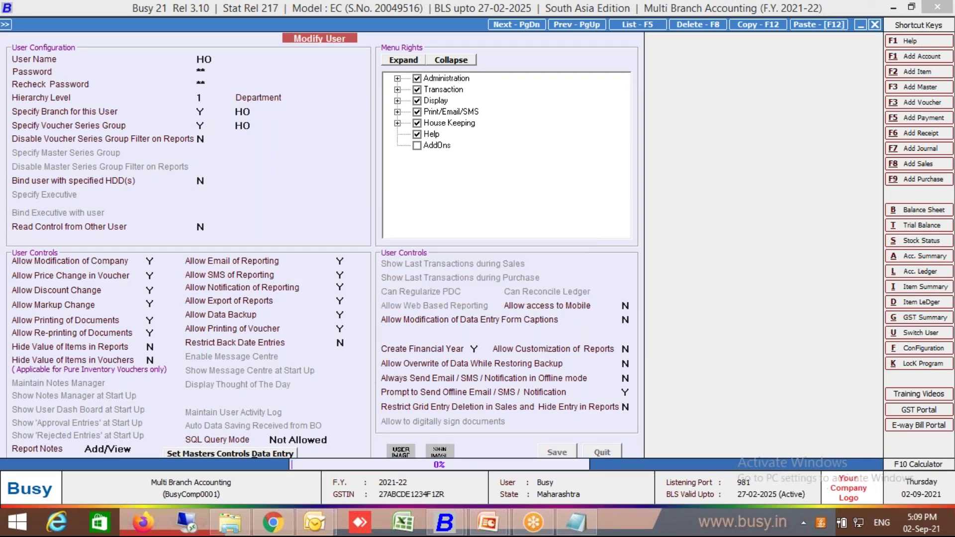
key(Down)
key(Return)
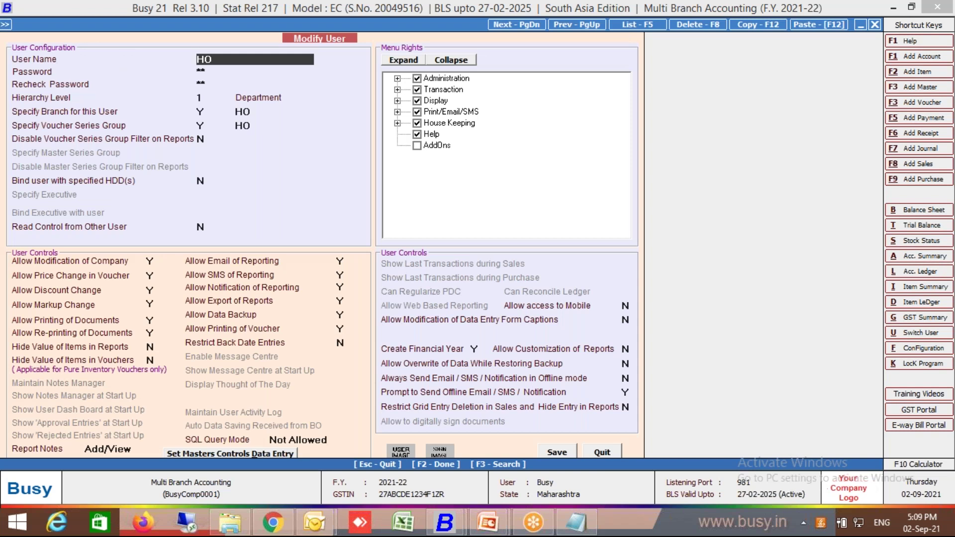
key(Escape)
key(Escape)
key(Right)
key(Right)
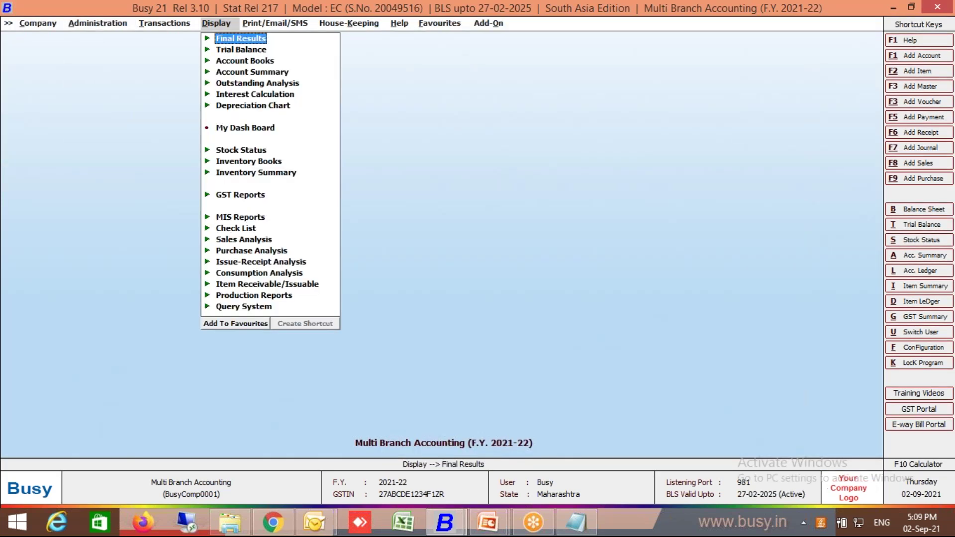
Run the standard horizontal Balance Sheet for branch HO
key(Return)
key(Return)
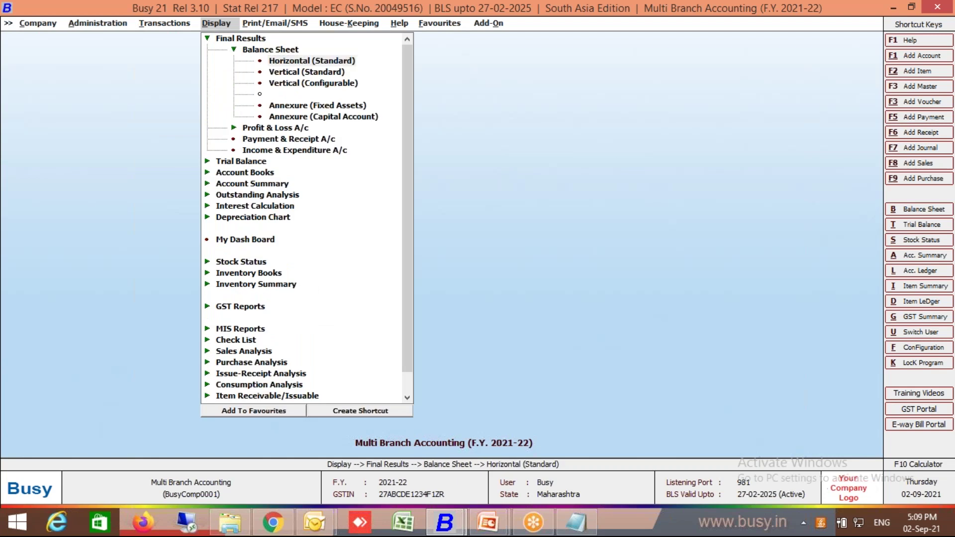
key(Return)
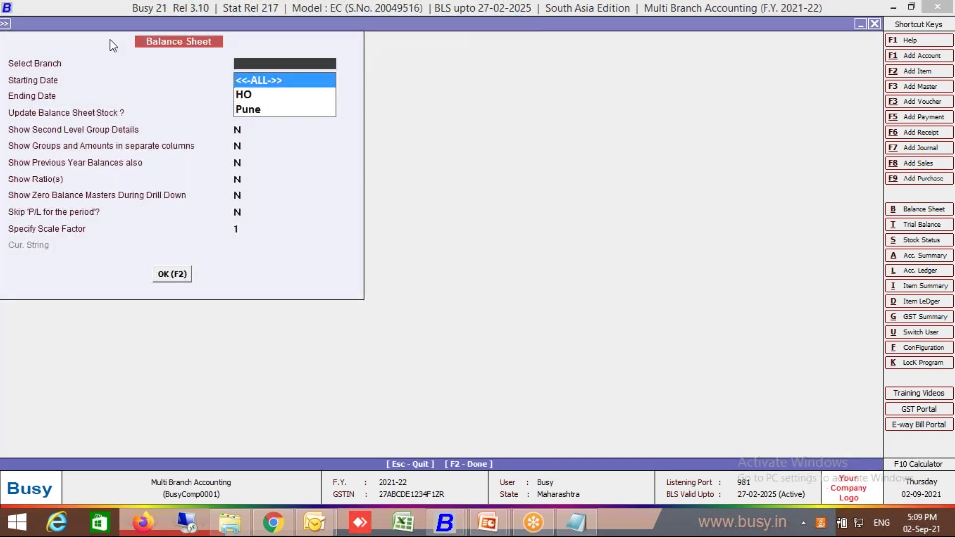
click(241, 97)
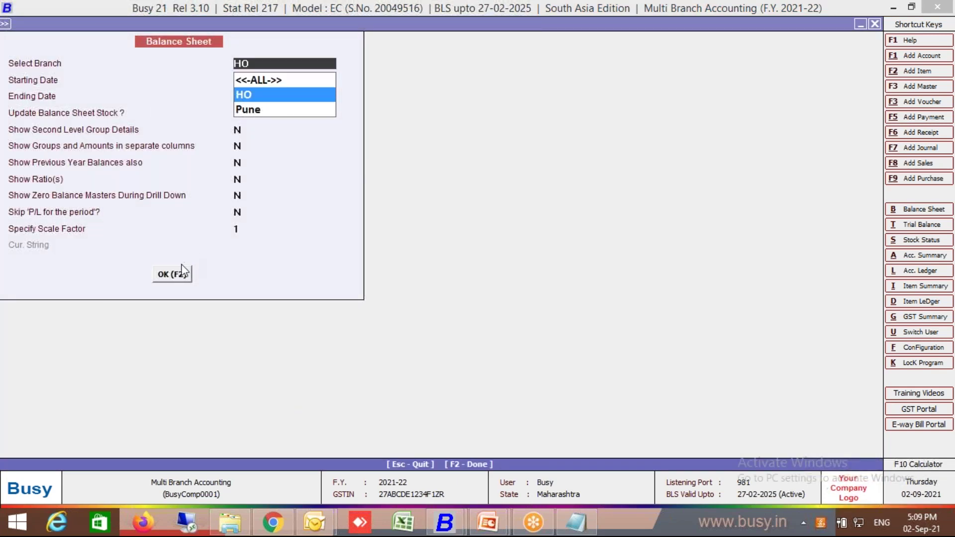
click(175, 280)
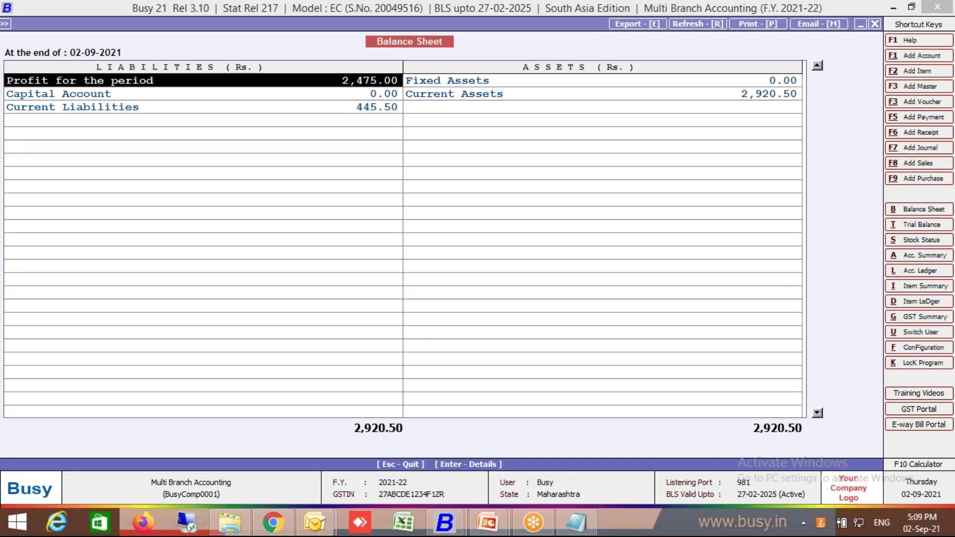
Drill from HO's 2,475 profit through Sale to the Sales ledger, then back out
key(Return)
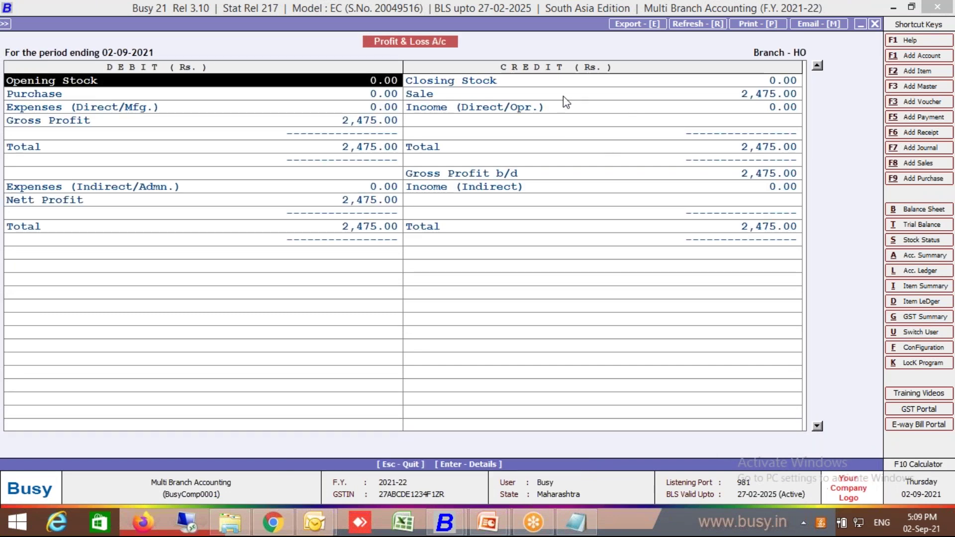
click(563, 97)
key(Return)
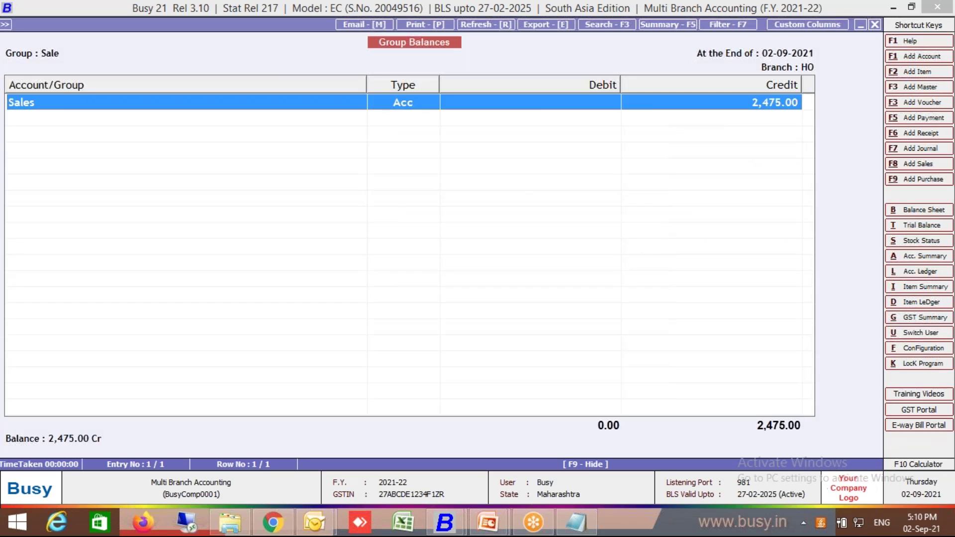
key(Return)
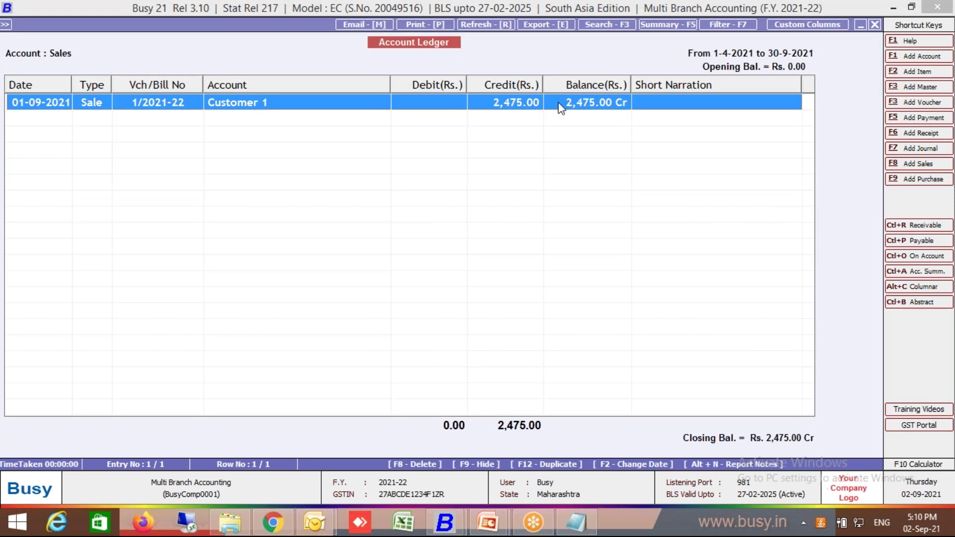
key(Escape)
key(Escape)
key(Escape)
key(Escape)
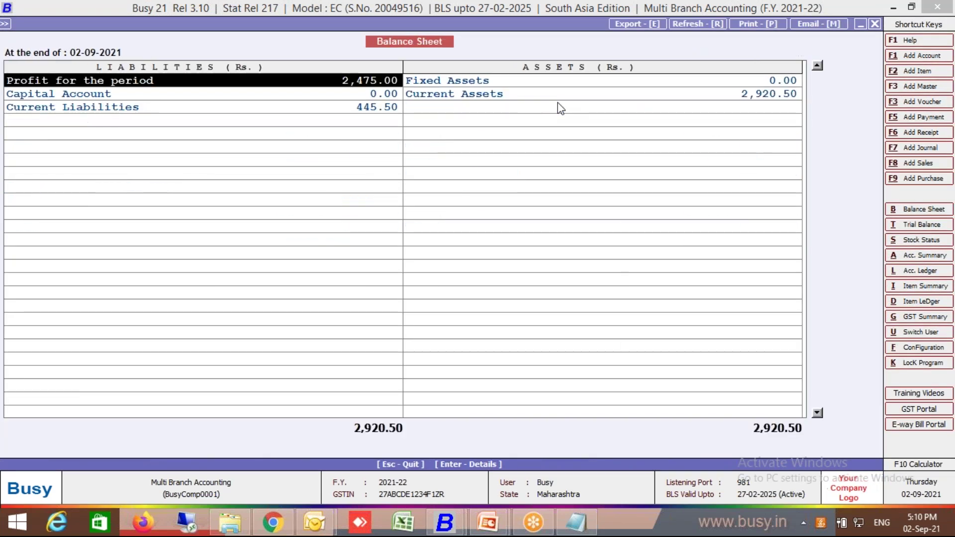
key(Escape)
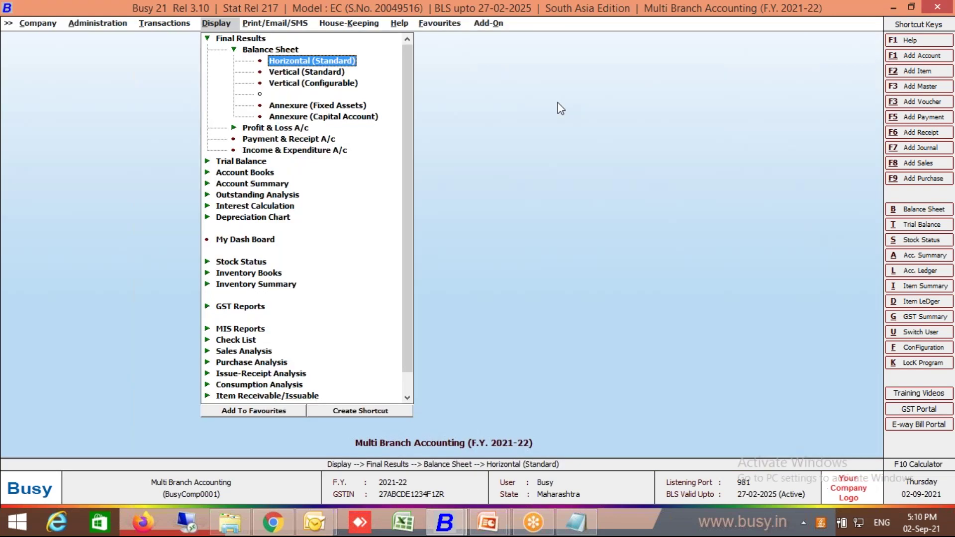
Generate the Balance Sheet for the Pune branch
key(Return)
click(248, 109)
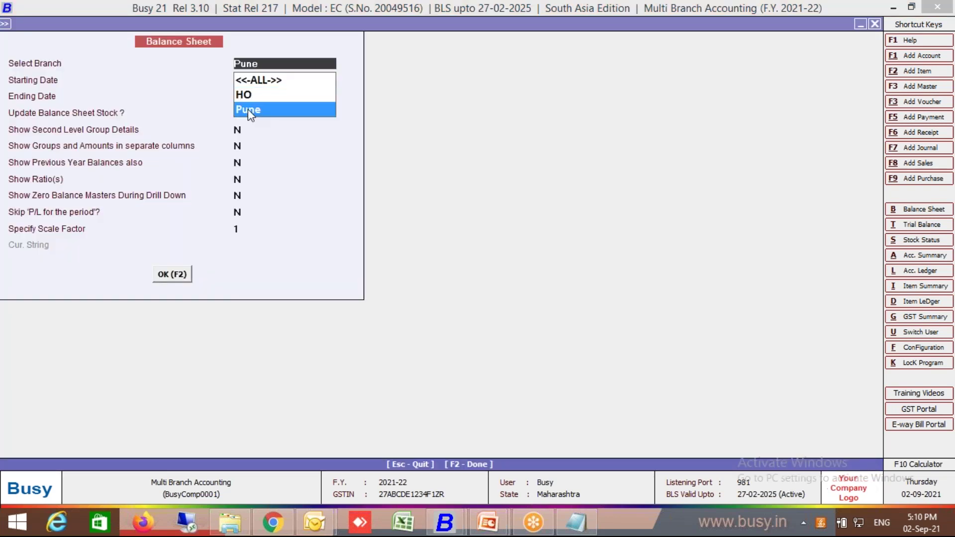
click(248, 109)
key(F2)
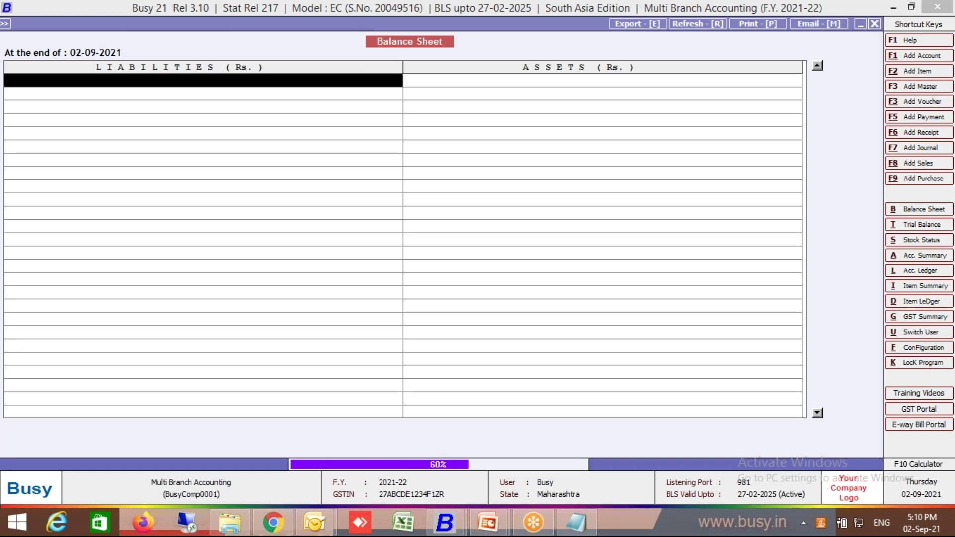
Drill Pune's 3,060 profit through Sale to the Sales ledger and Customer 1 voucher, then back out
key(Return)
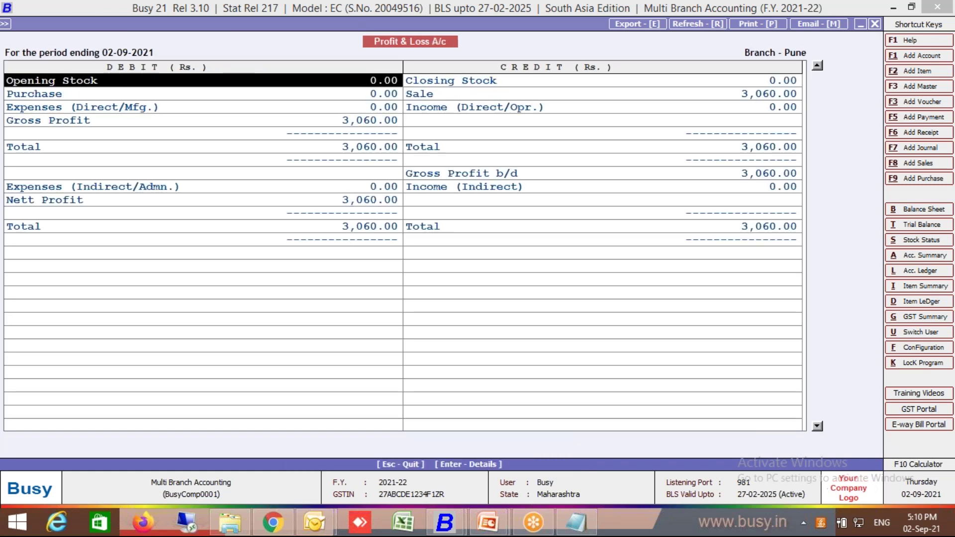
click(508, 94)
key(Return)
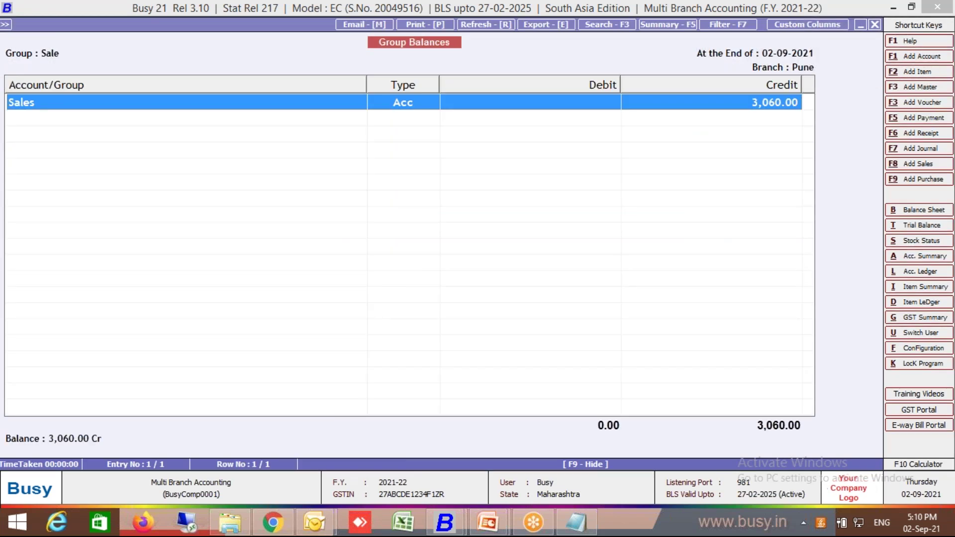
key(Return)
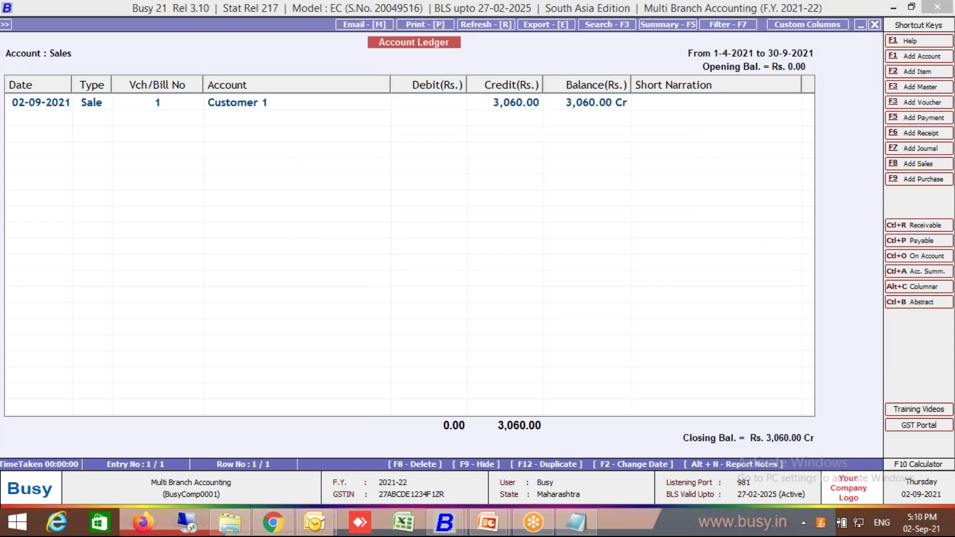
key(Return)
key(Escape)
key(Escape)
key(Escape)
key(Escape)
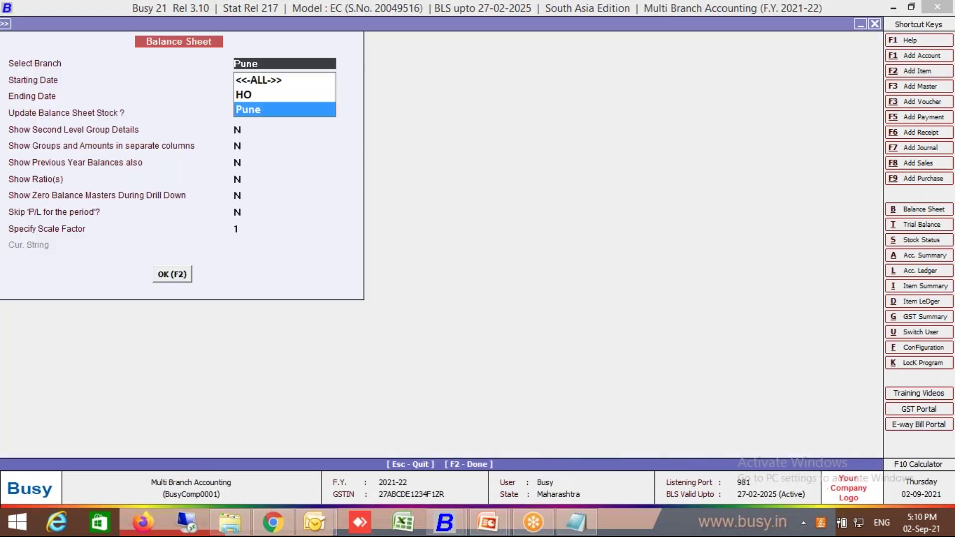
key(Escape)
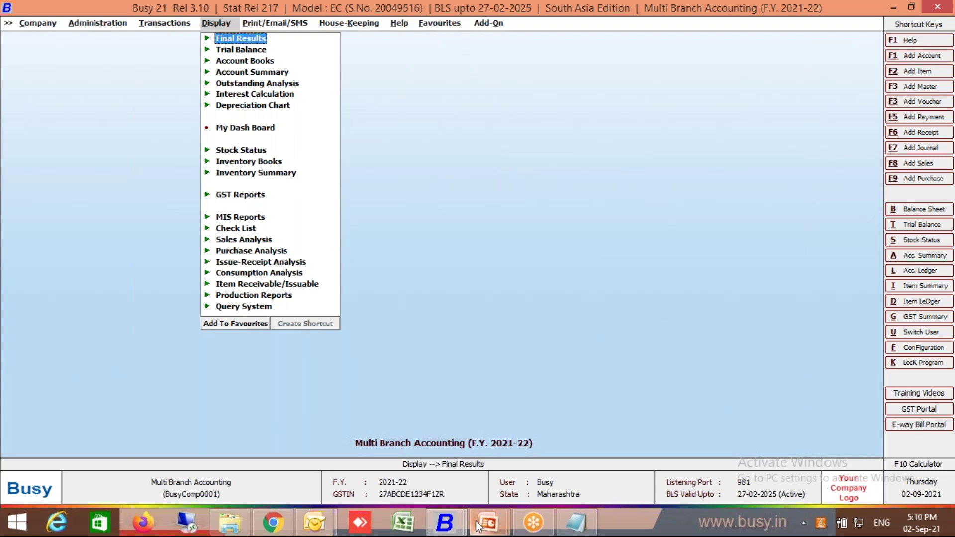
In the second Busy window, start a new company named 'Busy Pune Branch'
click(447, 522)
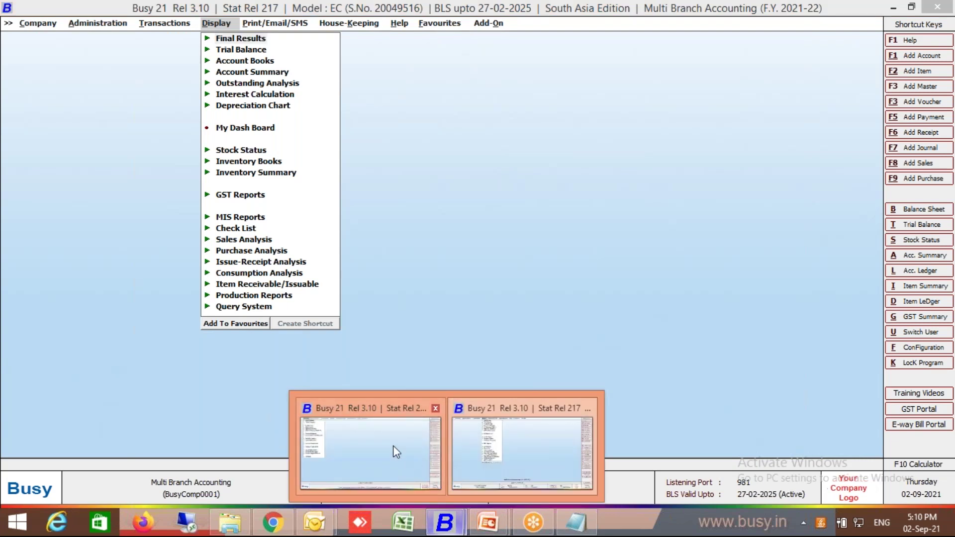
click(393, 445)
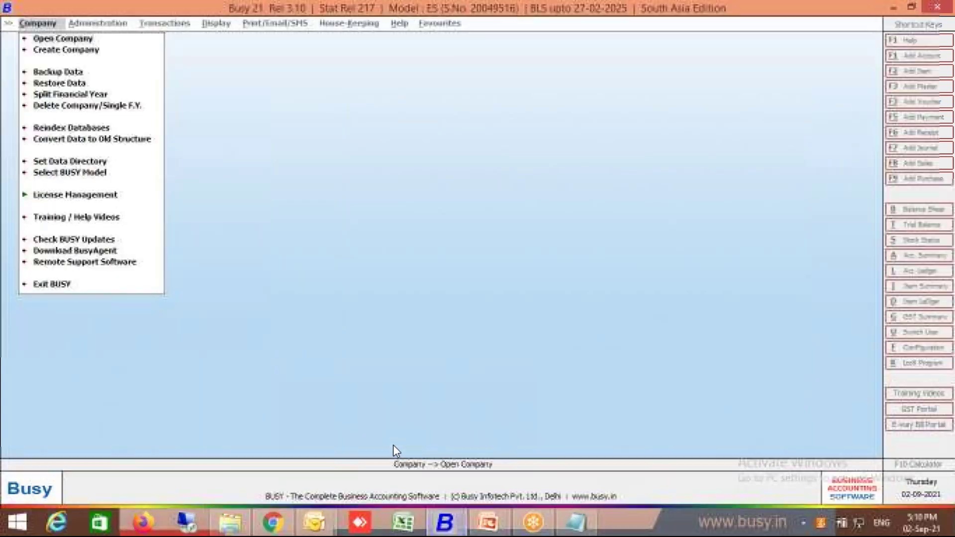
click(97, 52)
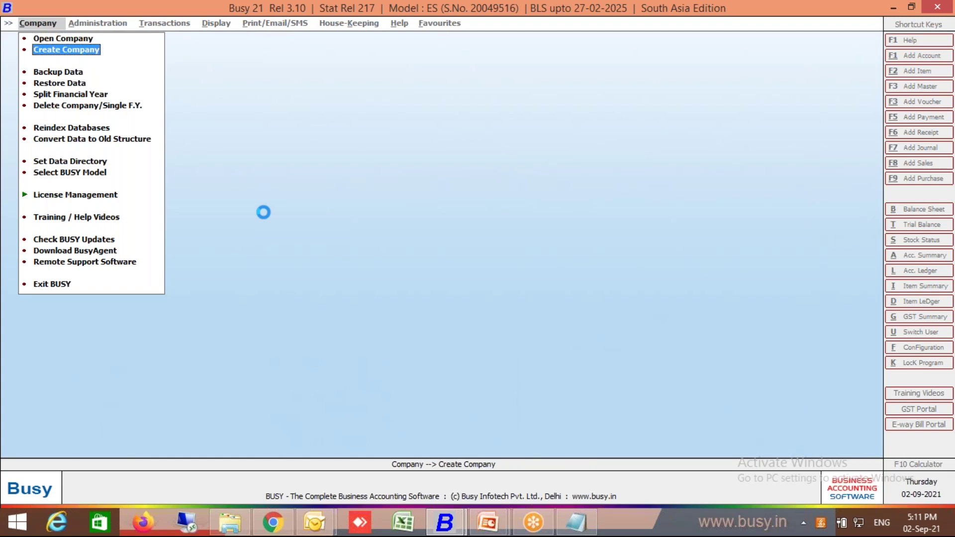
text(Busy Pun)
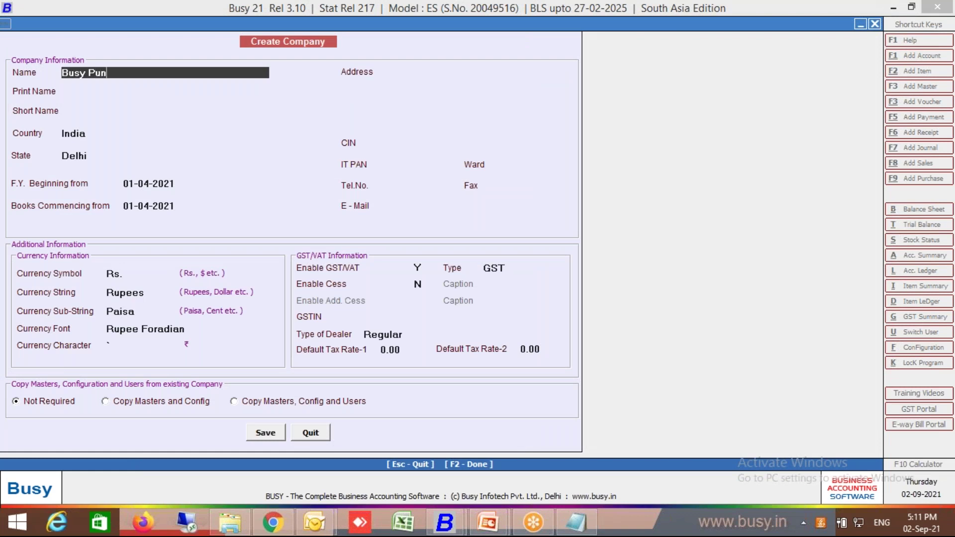
text(e Branch)
key(Return)
key(Return)
key(Return)
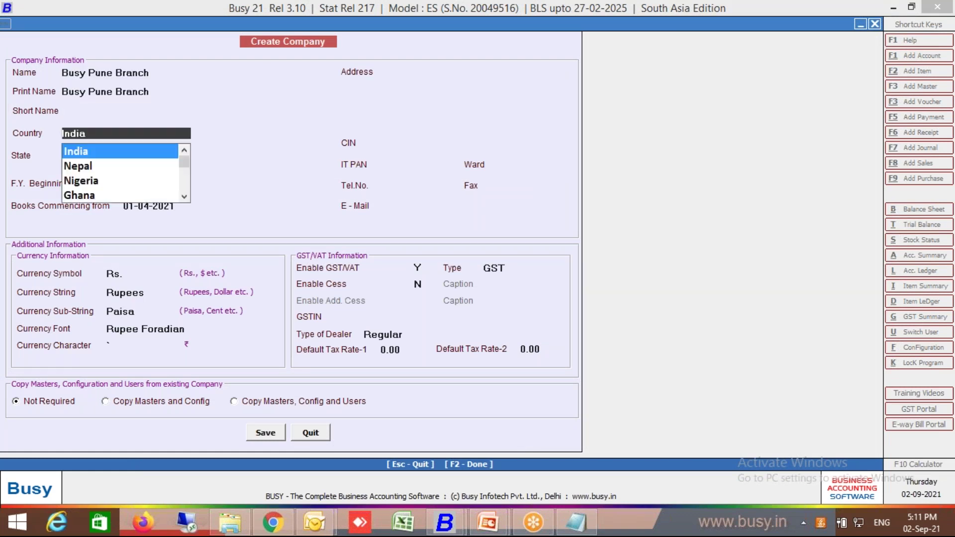
key(Return)
Set state Maharashtra and books commencing 1-9, then save the new company
text(maha)
key(Return)
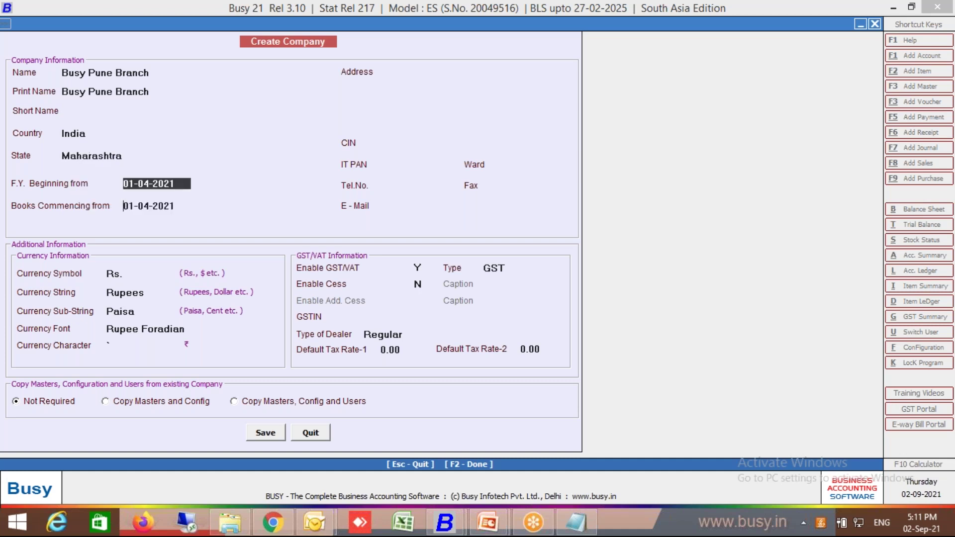
key(Return)
text(1-9)
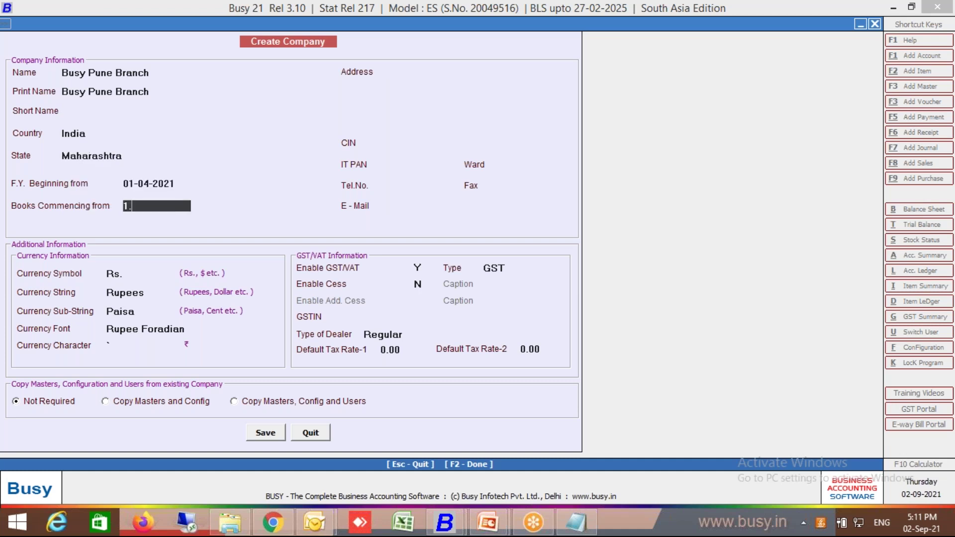
key(Return)
key(F2)
key(Return)
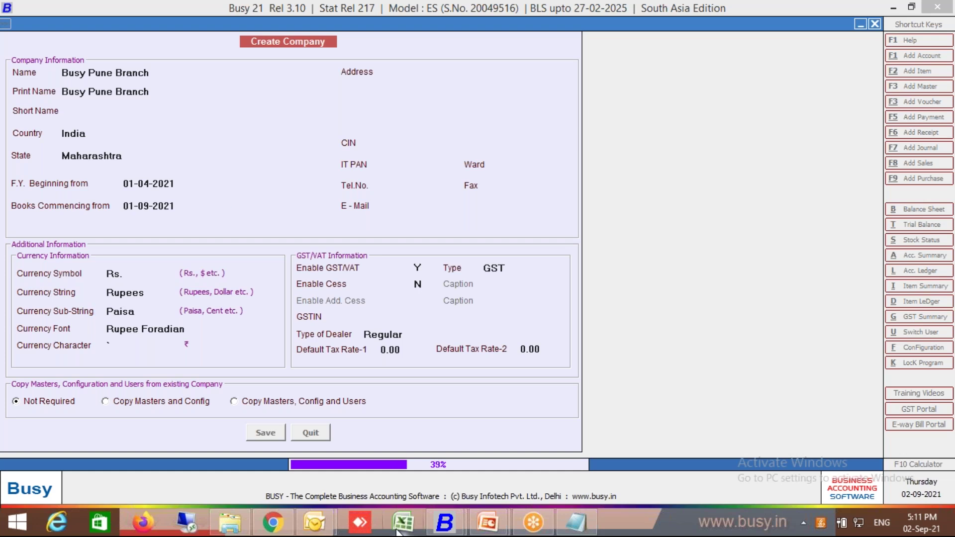
In the Multi Branch Accounting company, set HO / BO Data Sync to Y with Head Office status
mouse_move(459, 527)
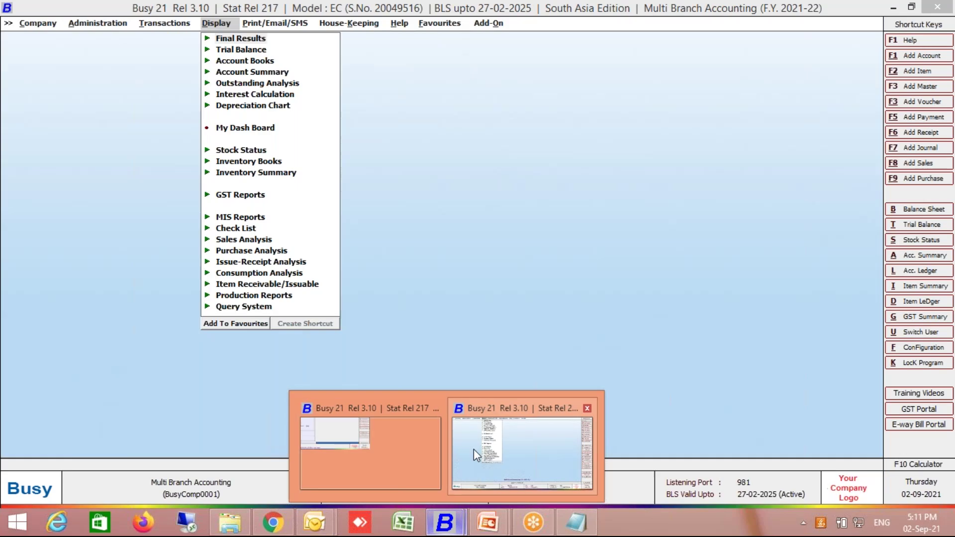
click(473, 449)
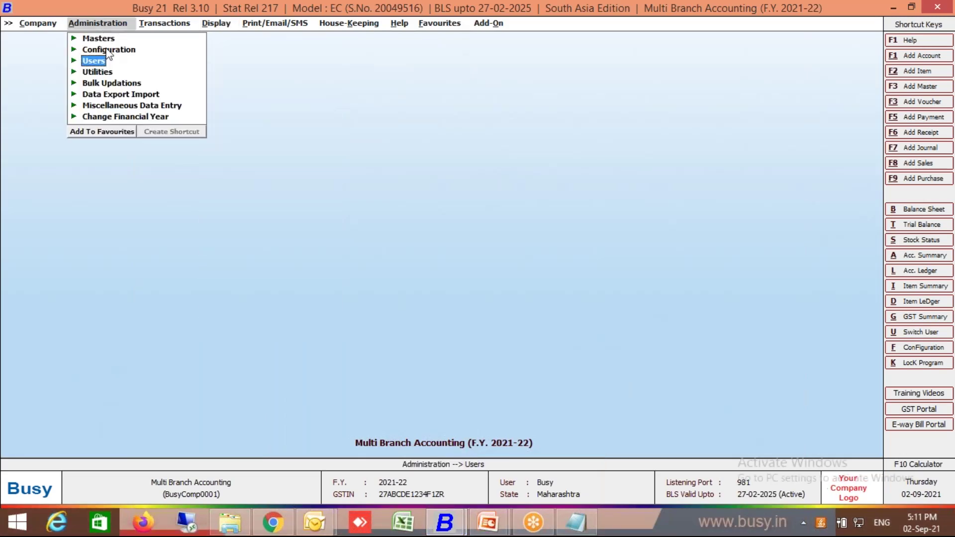
click(107, 50)
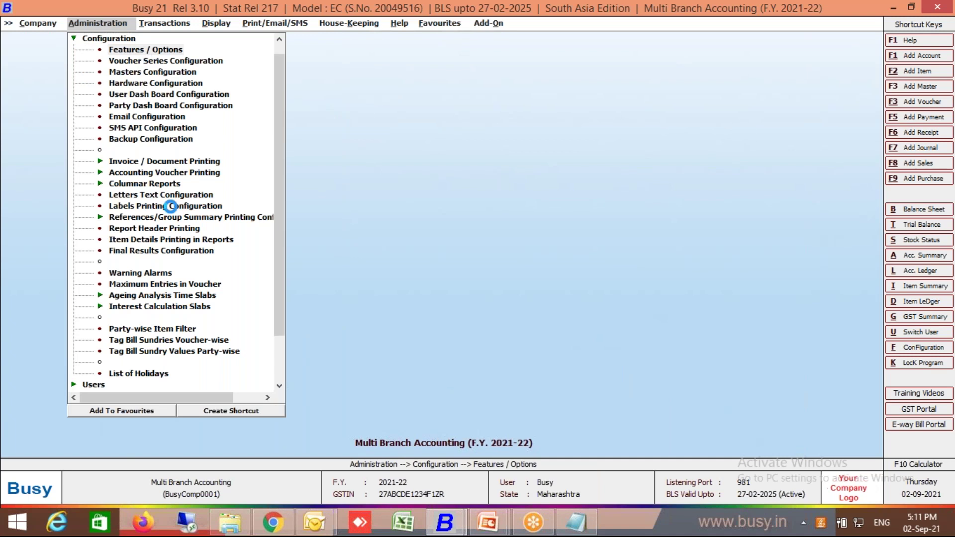
key(Return)
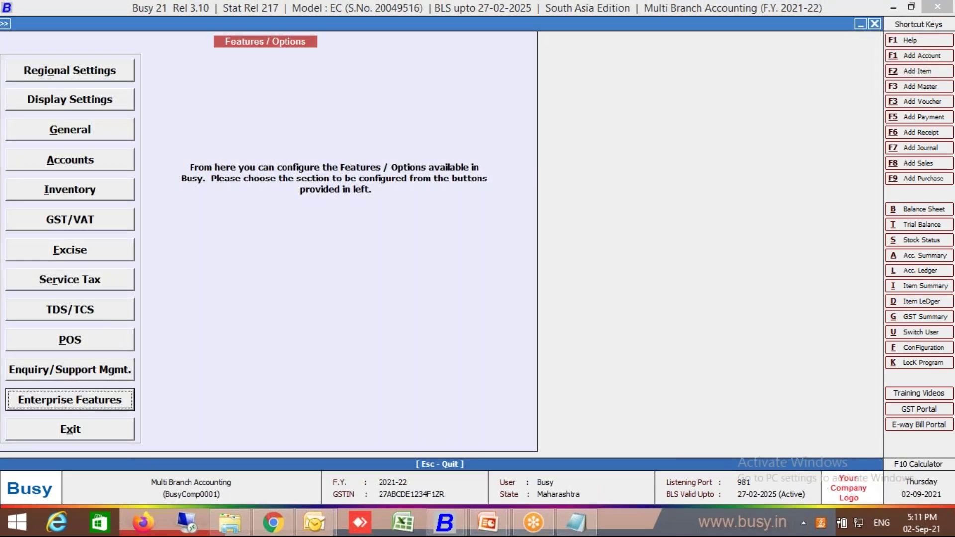
key(Return)
click(88, 290)
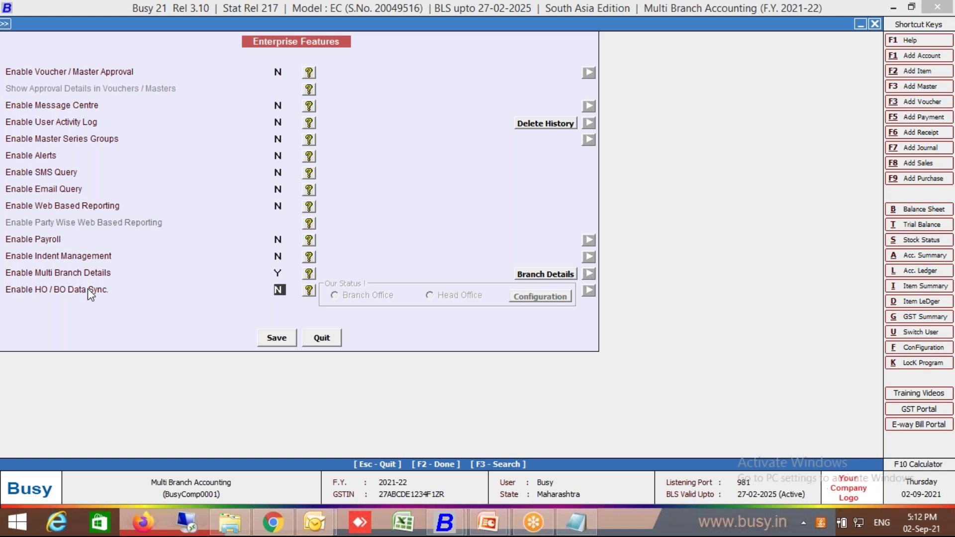
key(y)
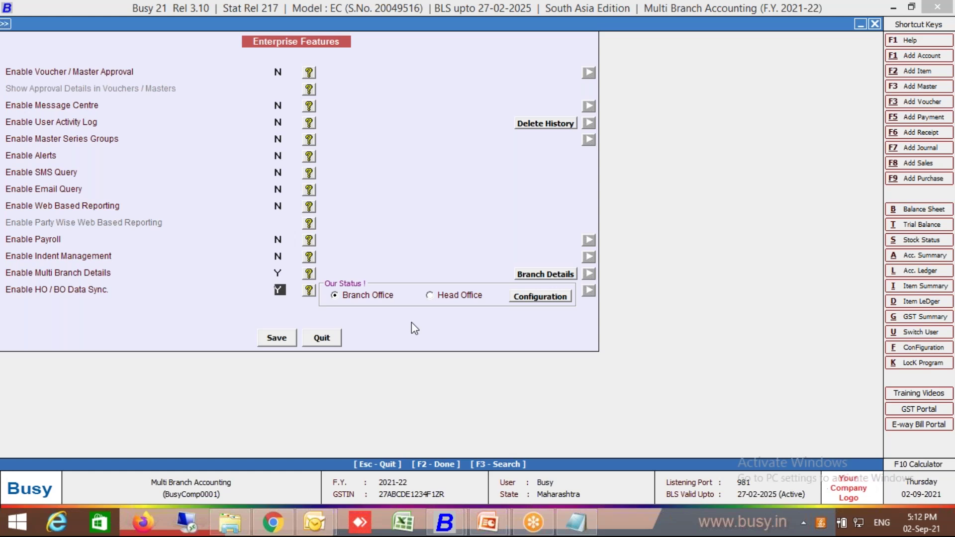
click(439, 294)
click(543, 298)
Select branch Pune and set Enable Data Sync for this Branch to Y
click(543, 298)
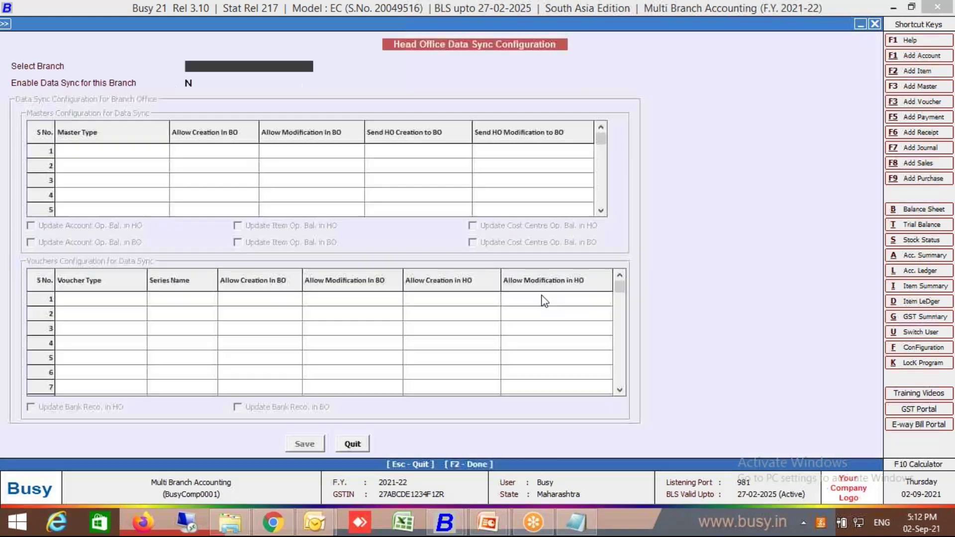
key(Down)
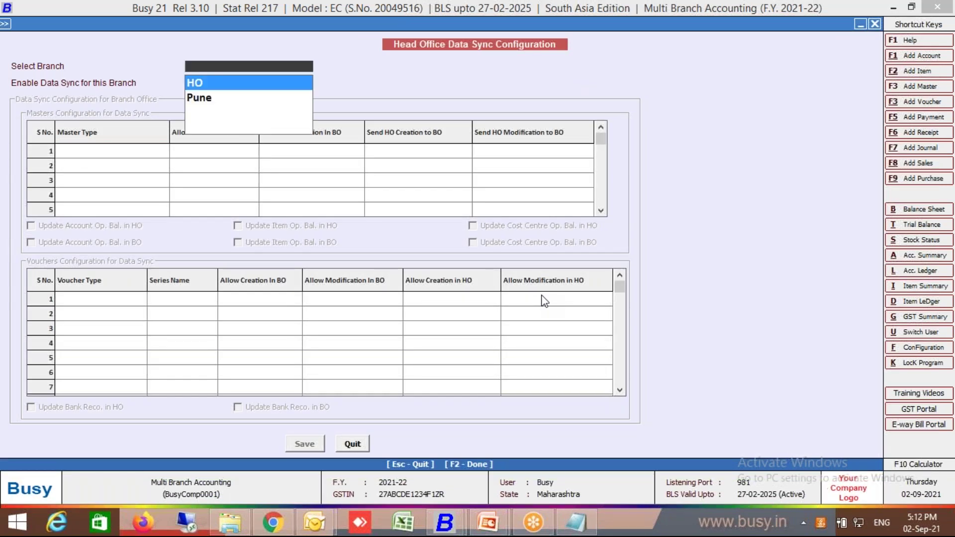
click(205, 99)
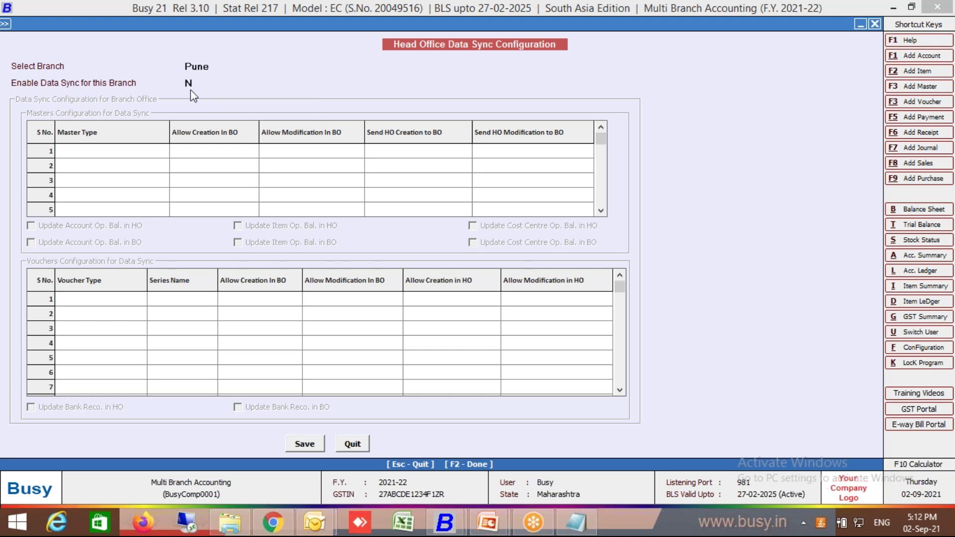
click(191, 81)
text(Y)
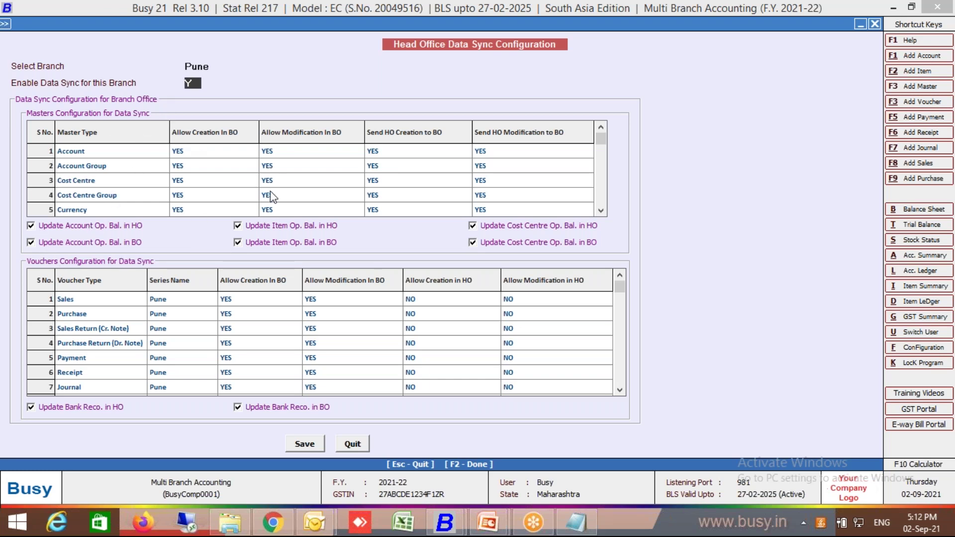
In the Busy Pune Branch window, dismiss the company-created message and save the superuser settings
mouse_move(444, 522)
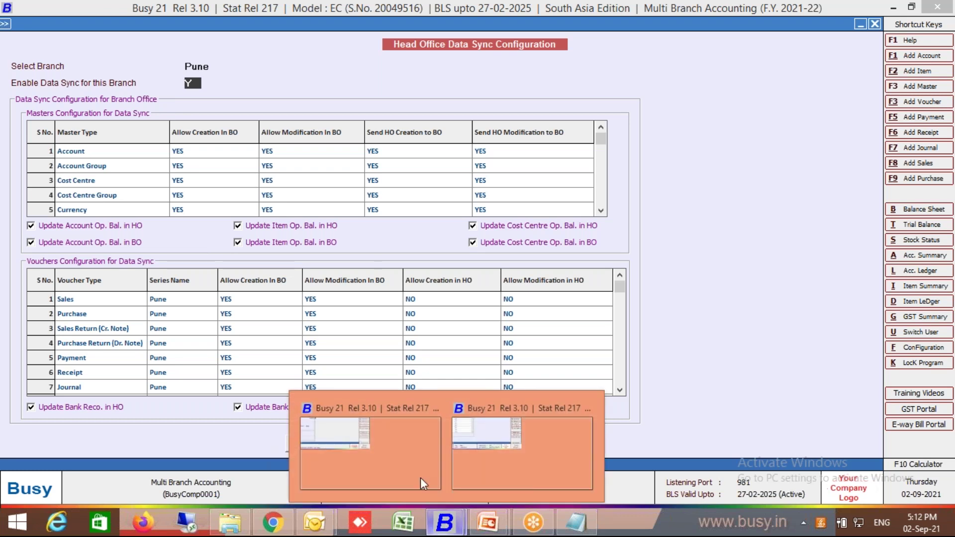
click(420, 478)
click(571, 281)
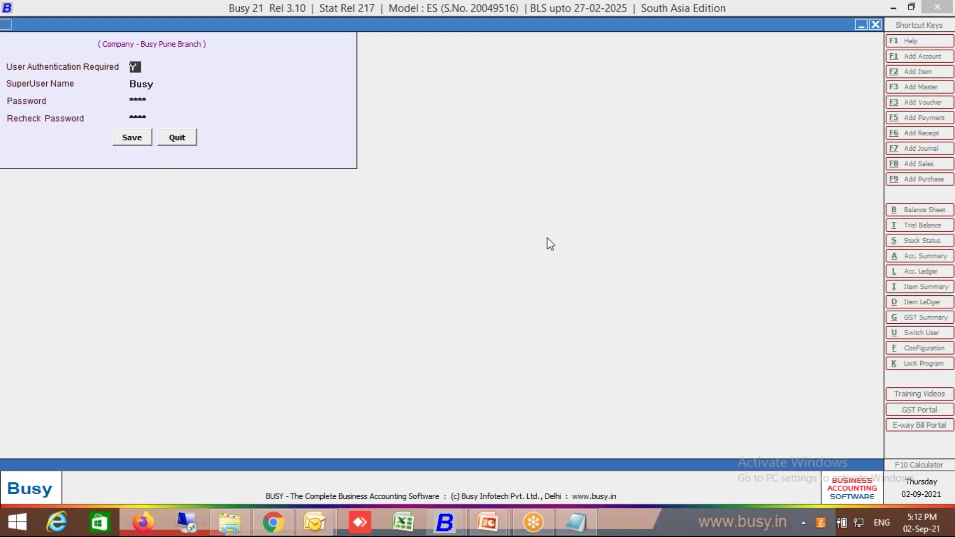
key(Return)
key(Return)
key(Return)
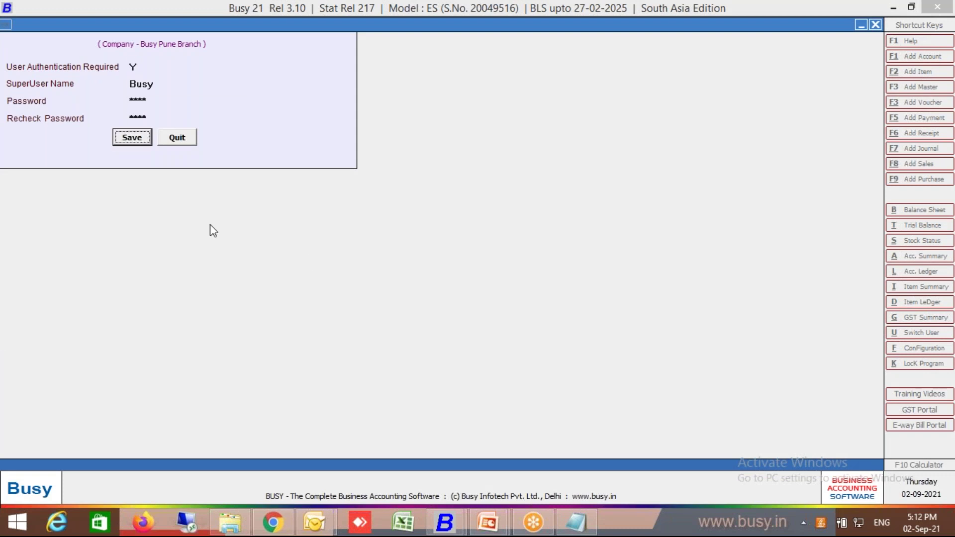
click(131, 137)
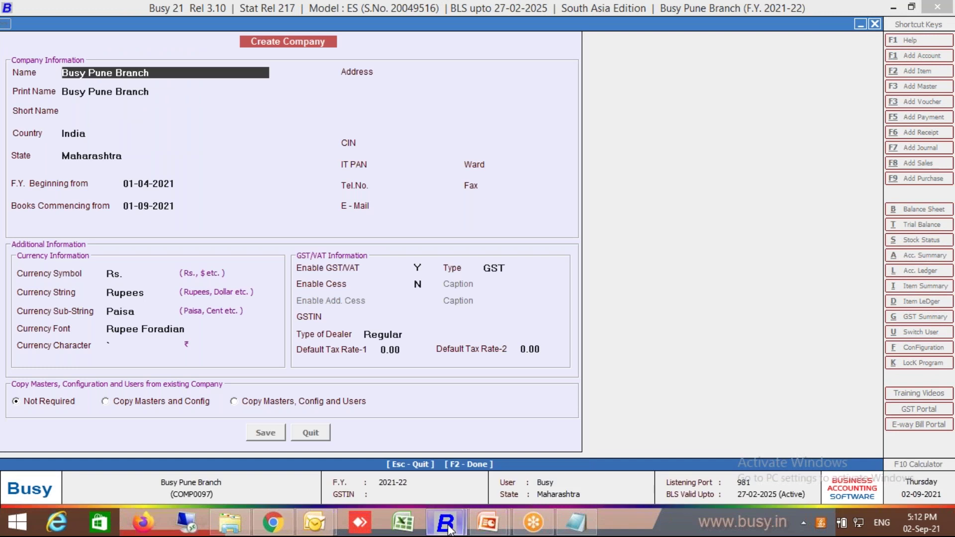
Bring the Multi Branch Accounting head office window back to the front
mouse_move(428, 507)
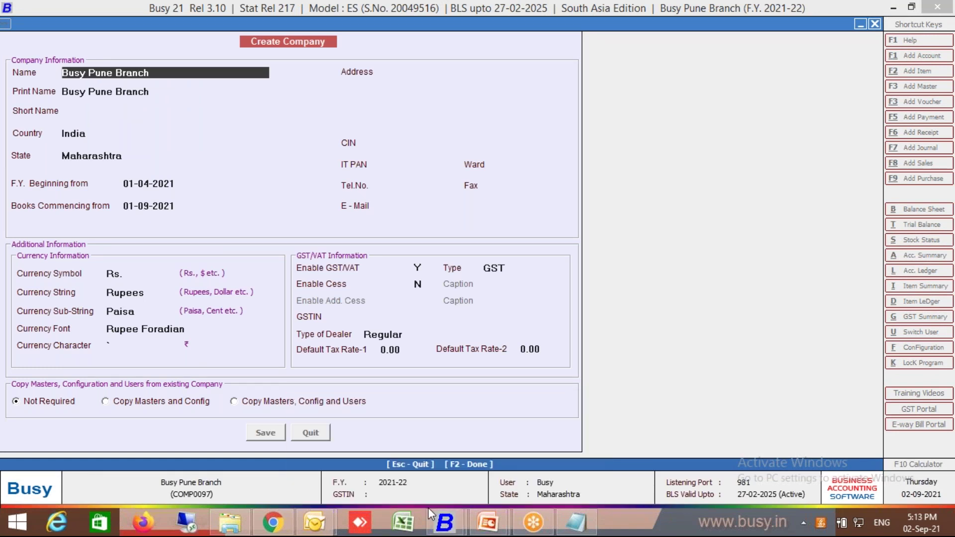
mouse_move(445, 522)
click(560, 441)
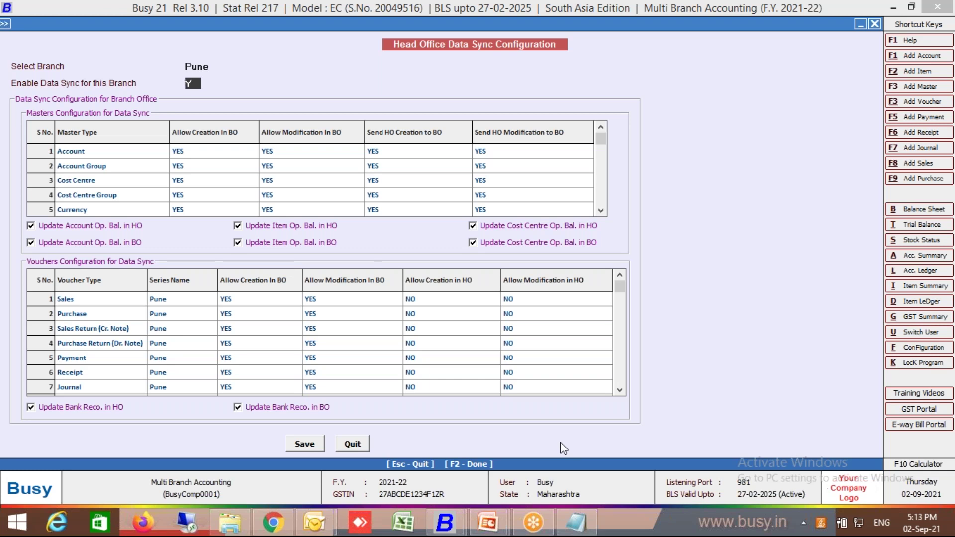
click(227, 165)
click(244, 153)
key(Right)
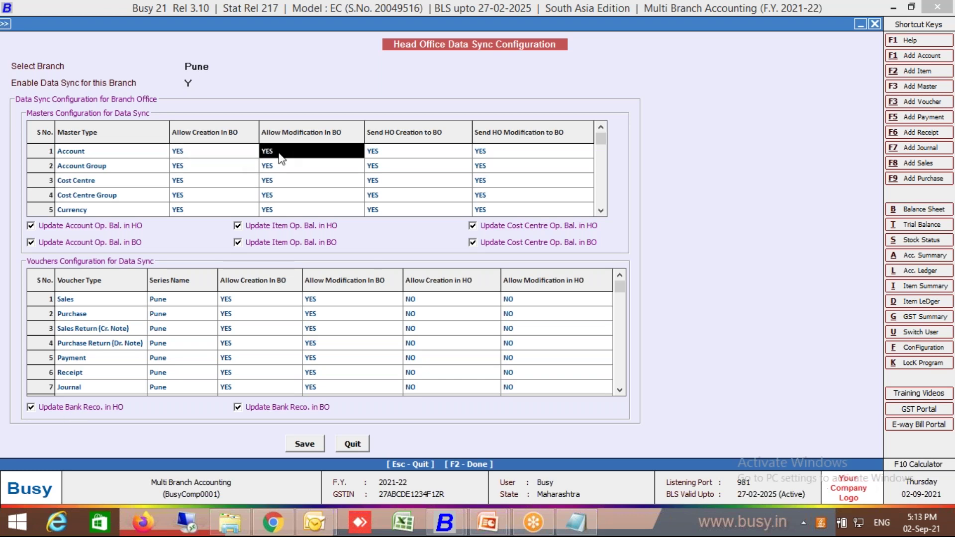
click(231, 145)
click(284, 152)
click(227, 156)
drag(227, 158, 296, 166)
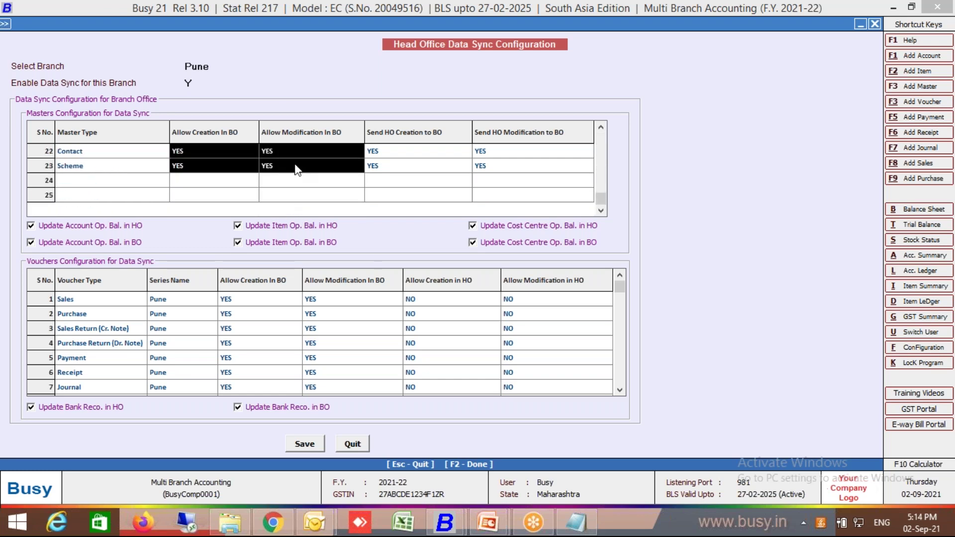
drag(600, 204, 610, 119)
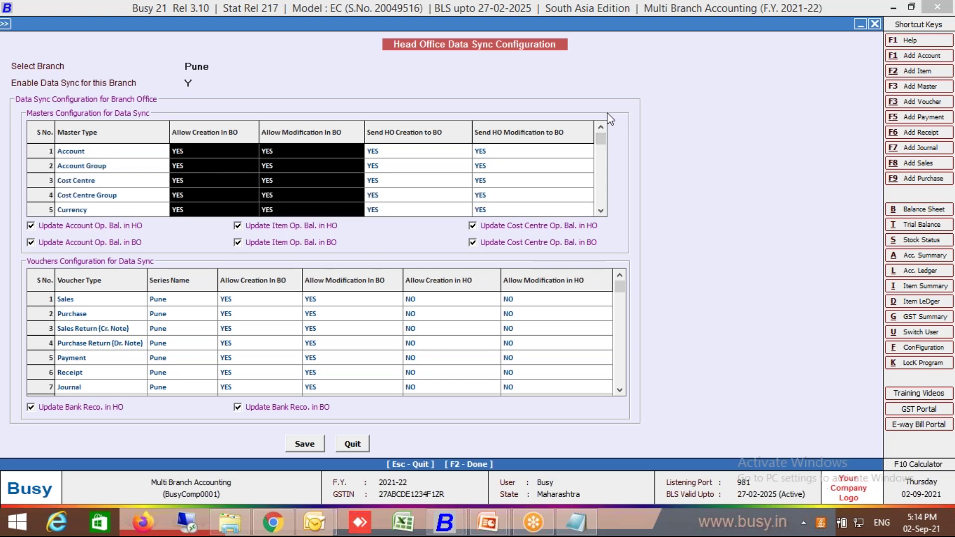
click(451, 149)
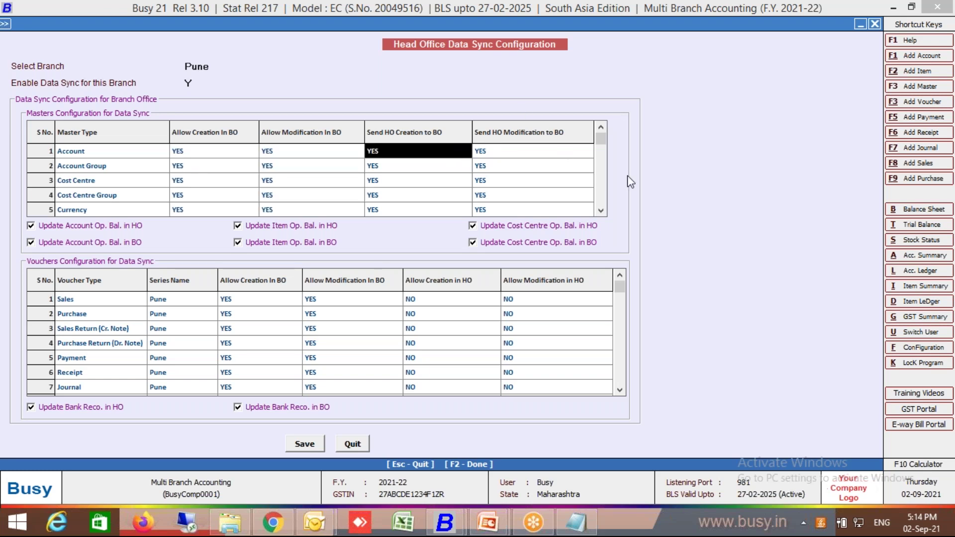
drag(542, 184, 543, 196)
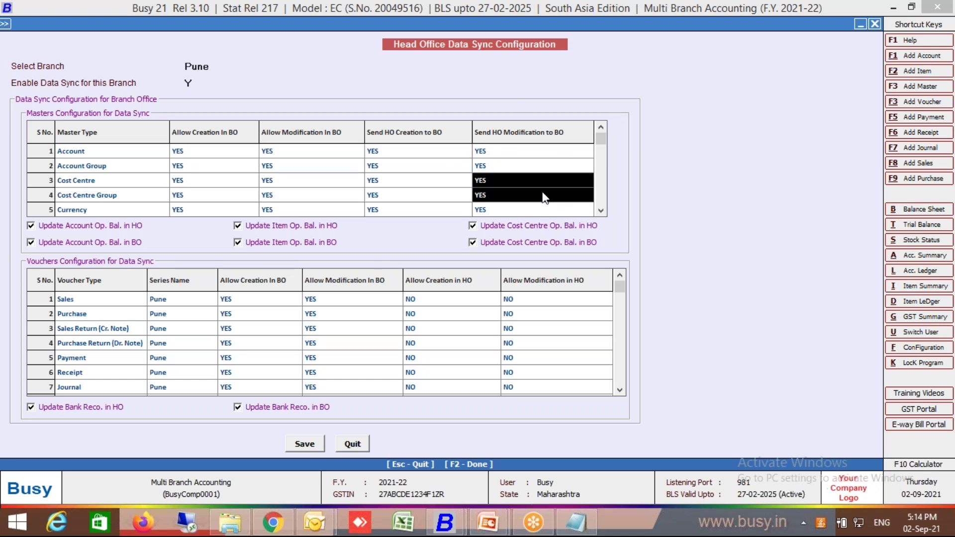
double_click(445, 152)
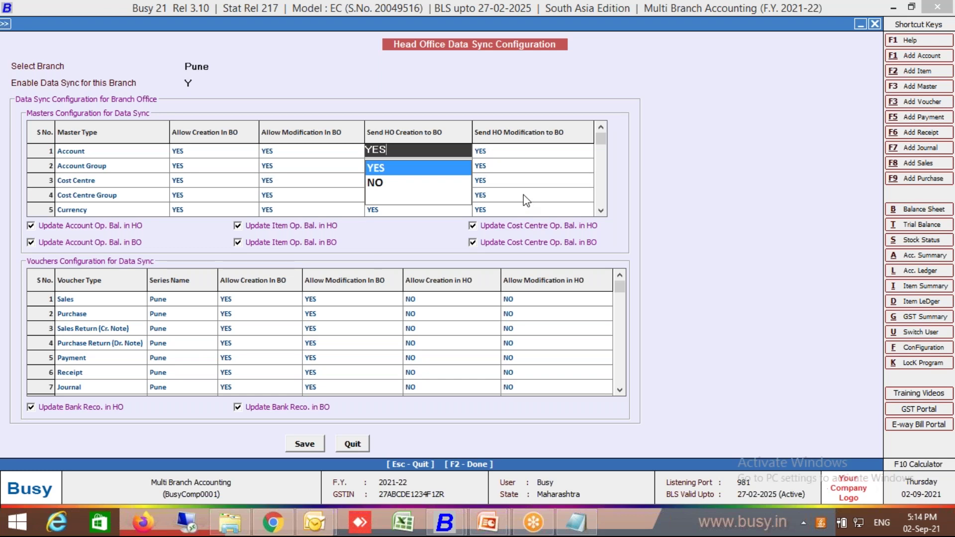
key(Return)
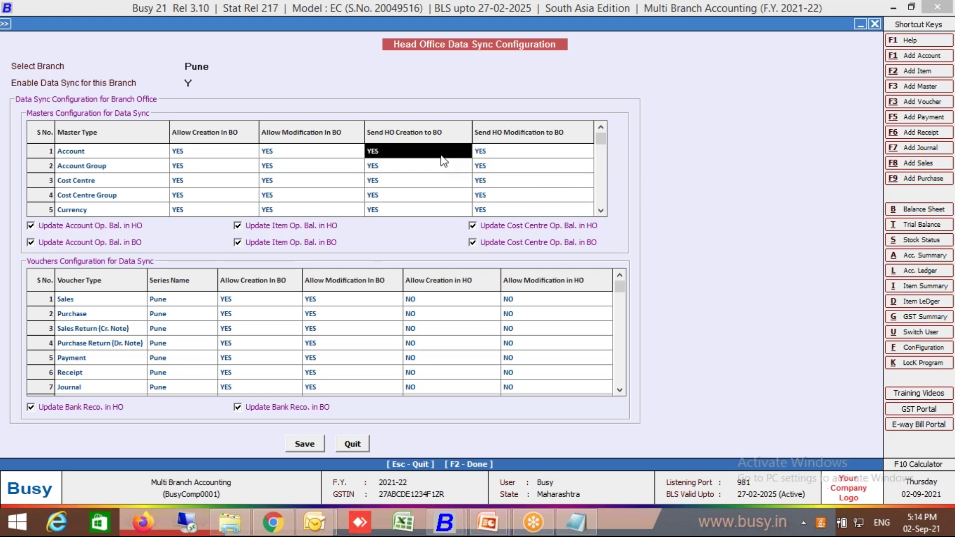
drag(441, 157, 538, 209)
drag(602, 165, 605, 134)
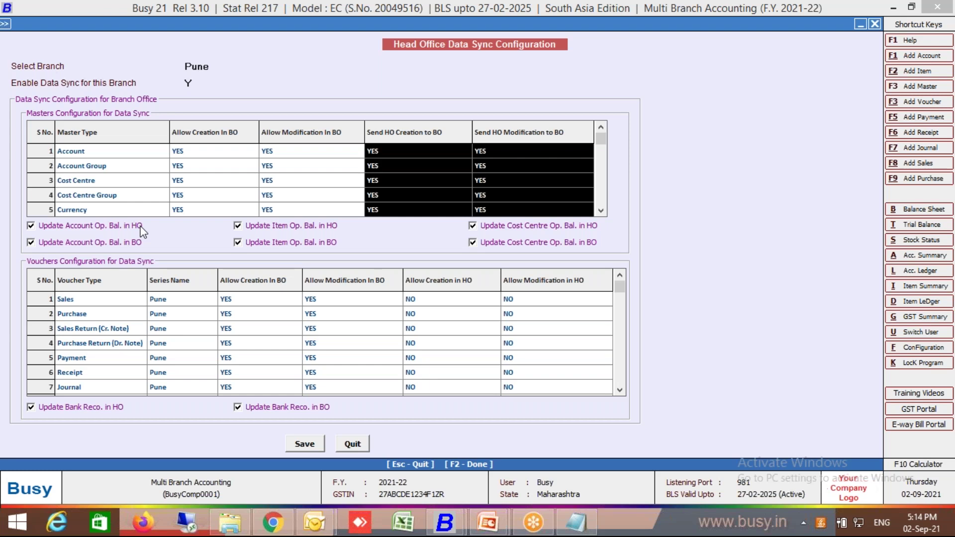
Leave only BO Account and Item opening-balance updates ticked; clear HO, Cost Centre and Bank Reco boxes
click(32, 243)
click(41, 228)
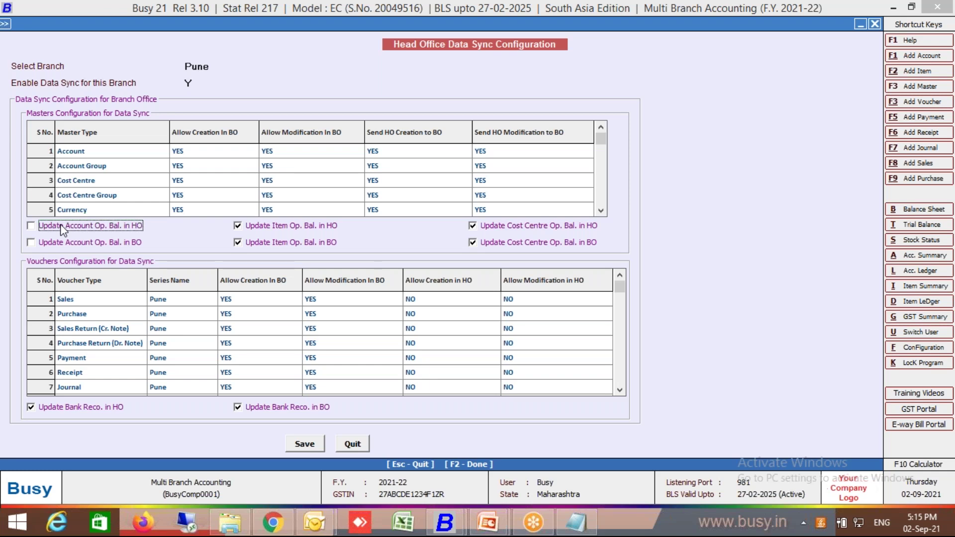
click(243, 224)
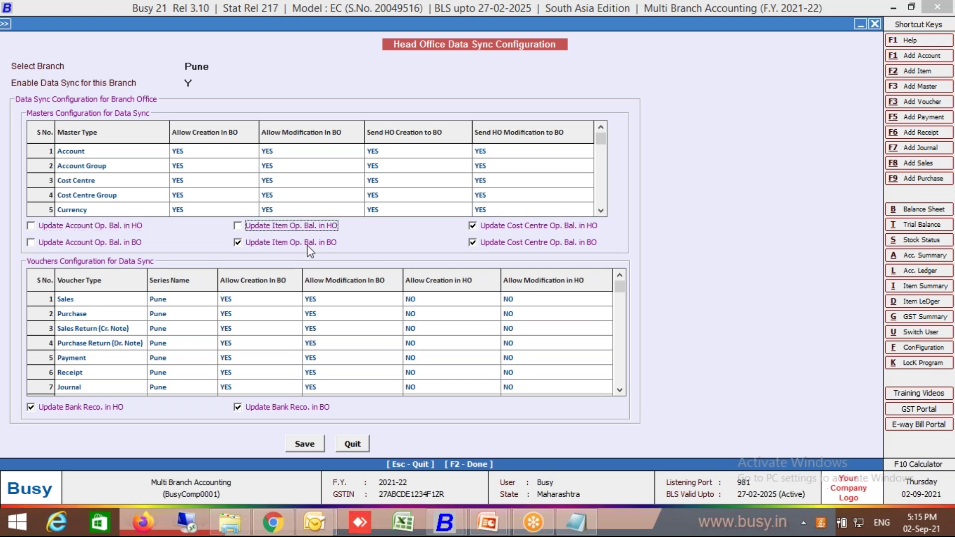
click(135, 242)
click(508, 224)
click(489, 243)
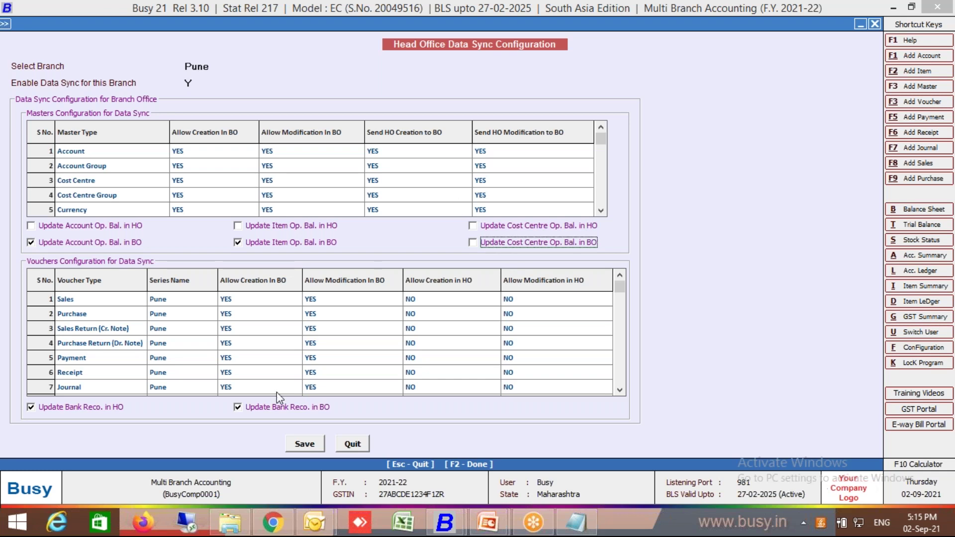
click(118, 409)
click(250, 408)
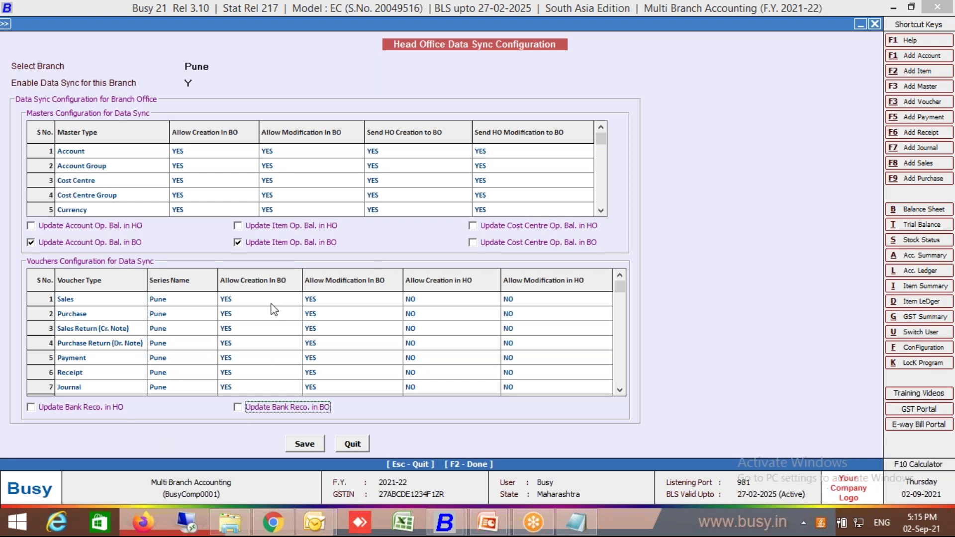
click(254, 303)
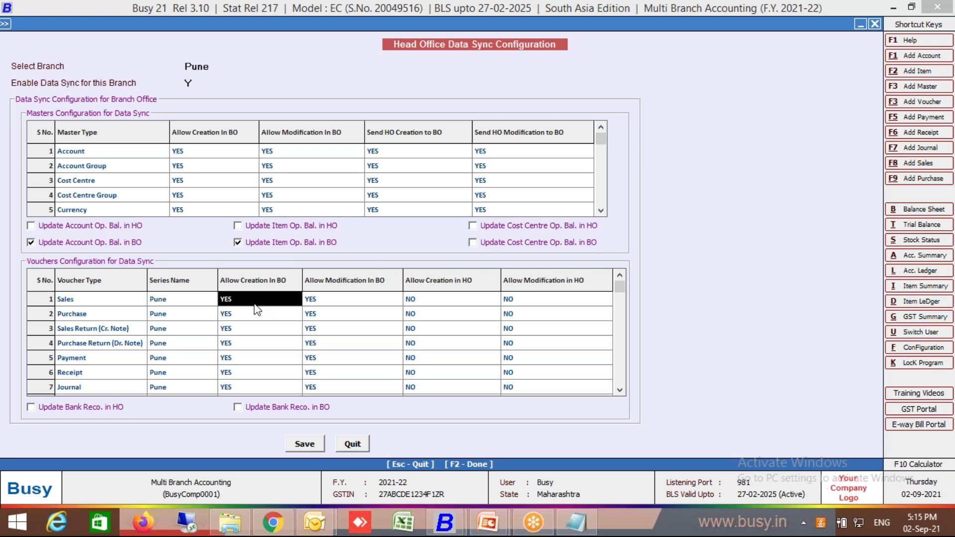
mouse_move(318, 343)
mouse_down()
mouse_move(319, 385)
mouse_move(318, 358)
mouse_up()
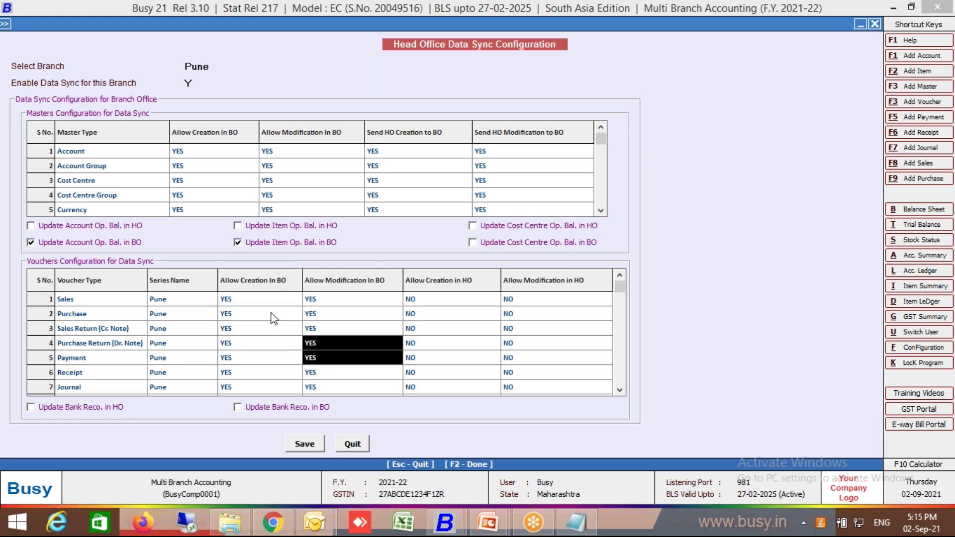
click(277, 300)
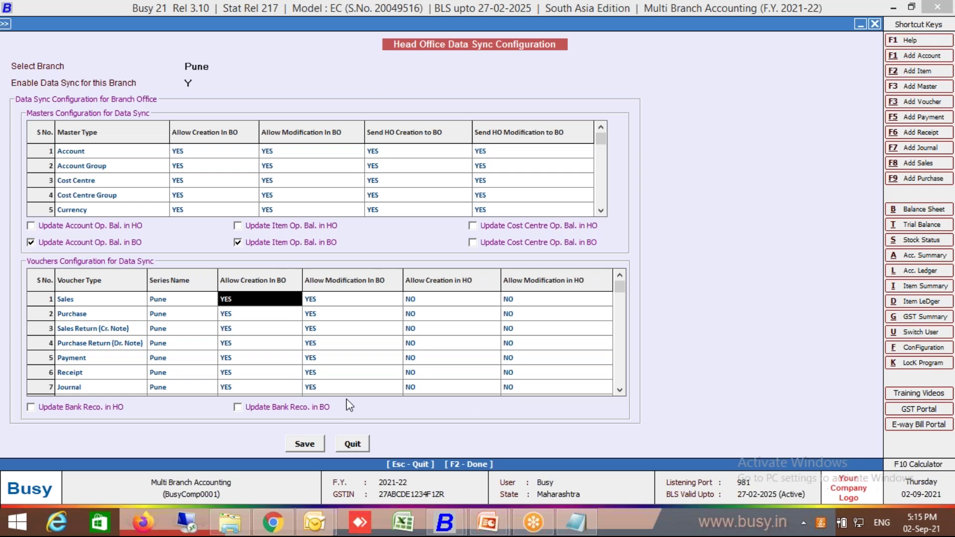
click(356, 359)
click(266, 293)
click(267, 294)
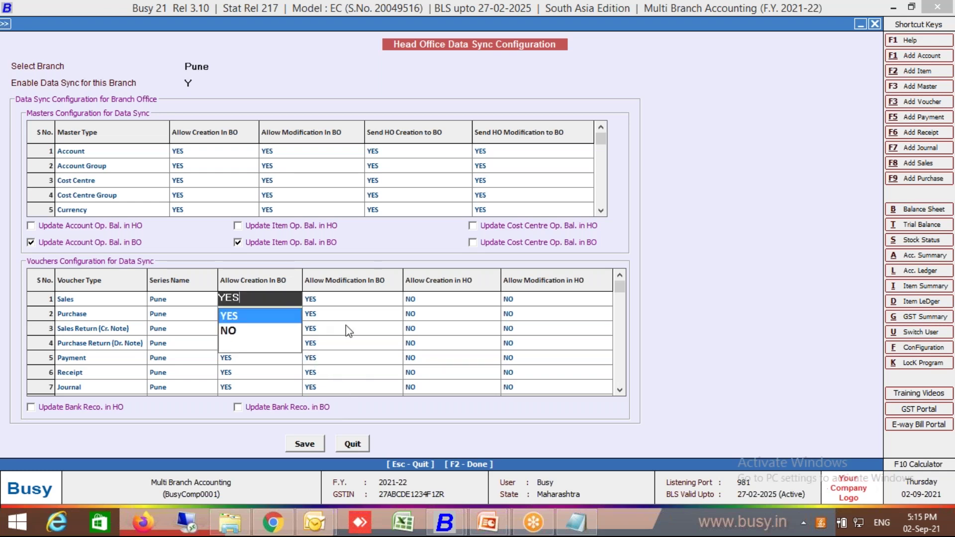
click(366, 362)
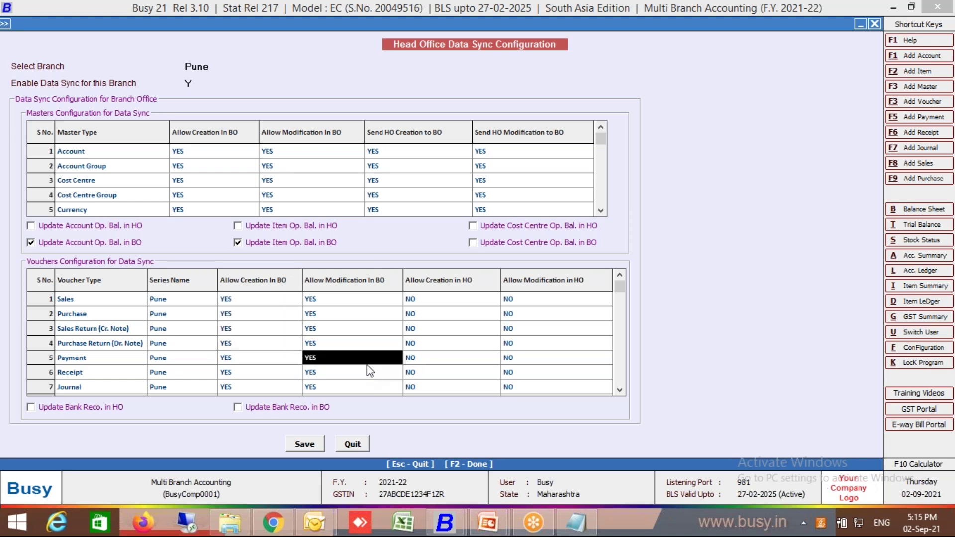
click(254, 302)
drag(356, 330, 384, 363)
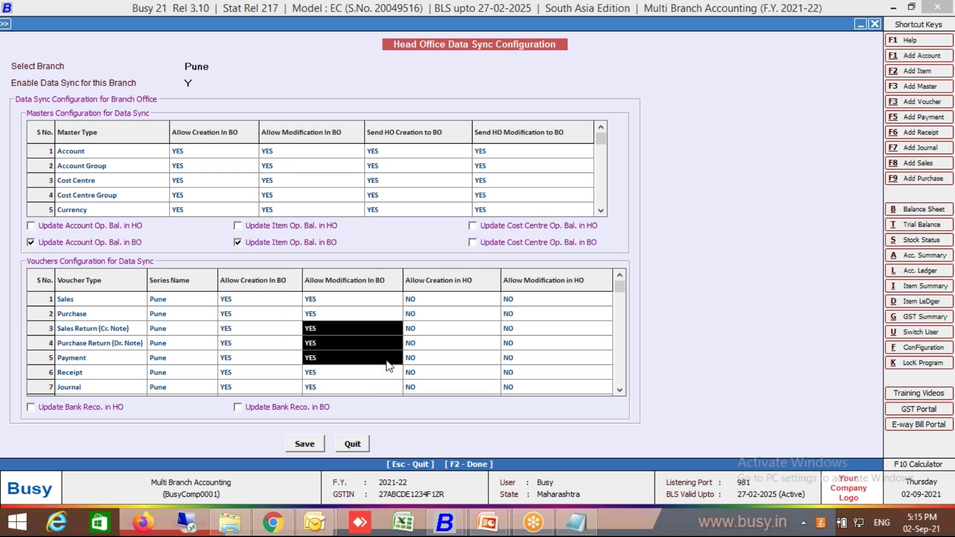
click(285, 300)
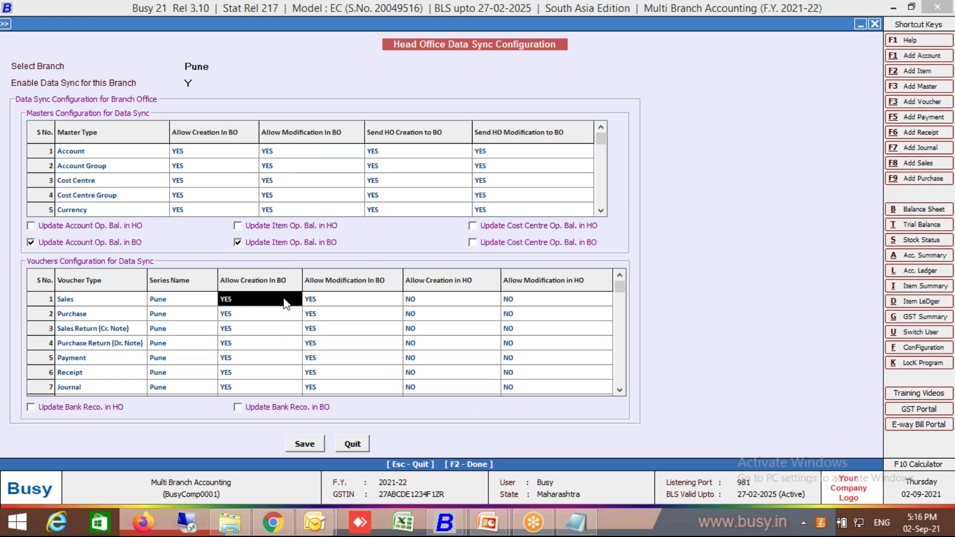
drag(286, 303, 357, 369)
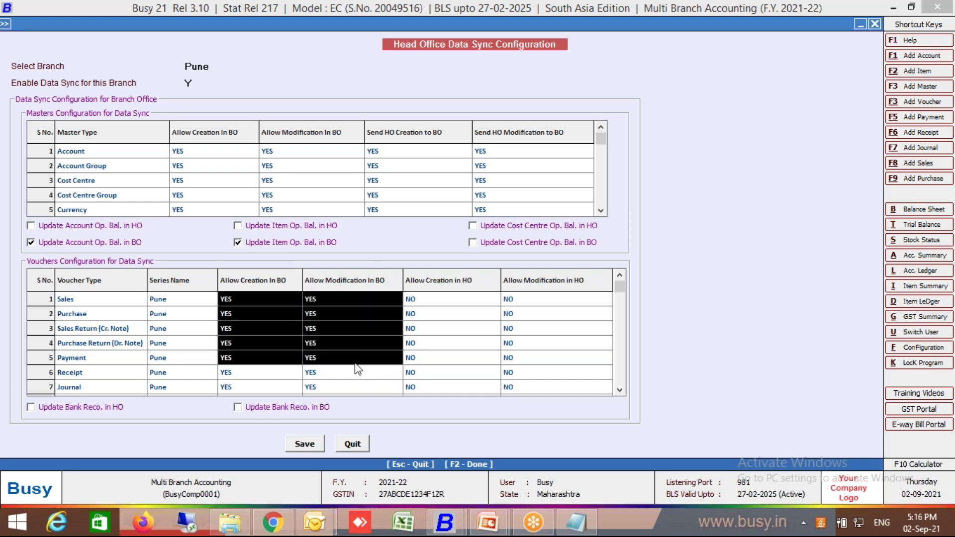
click(451, 303)
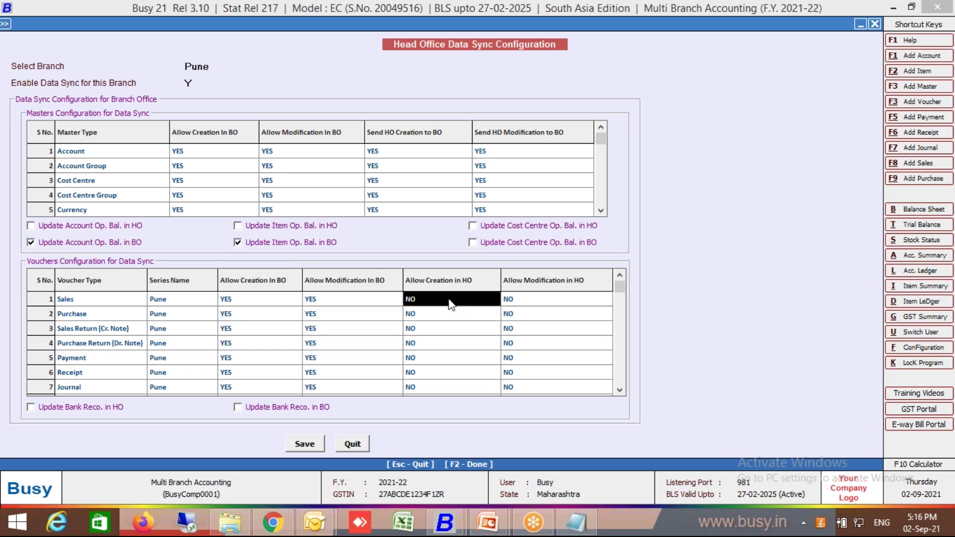
drag(451, 303, 559, 383)
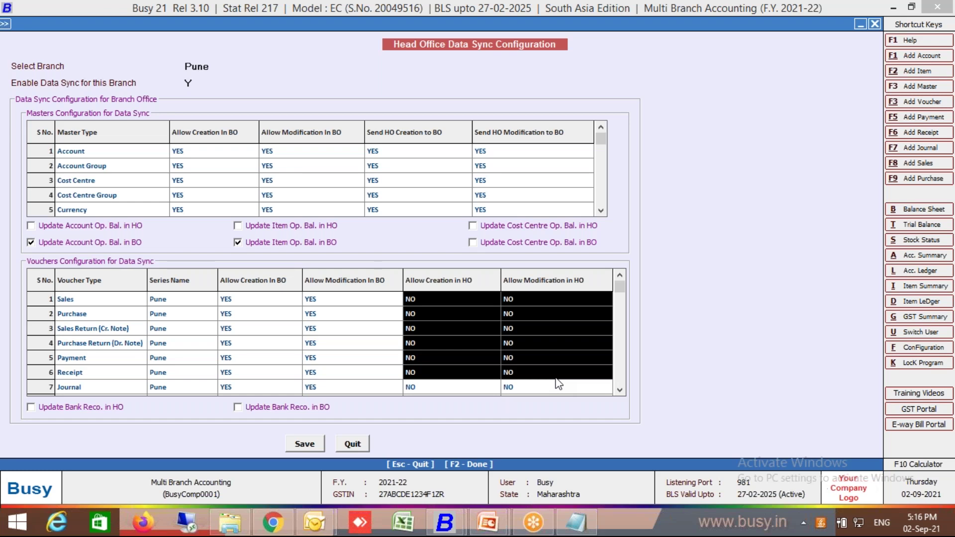
Save the Pune sync configuration with manual voucher numbering, then save and leave Enterprise Features
click(315, 449)
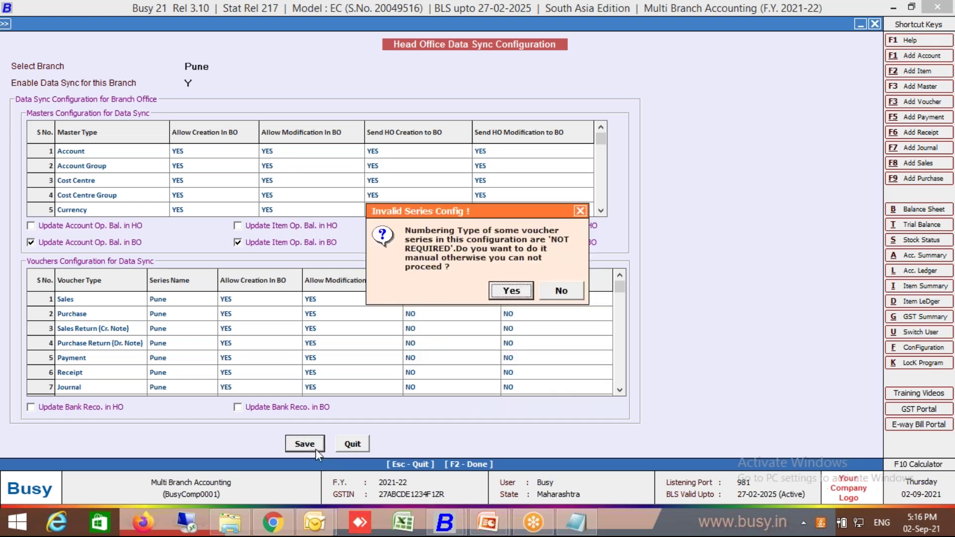
click(514, 296)
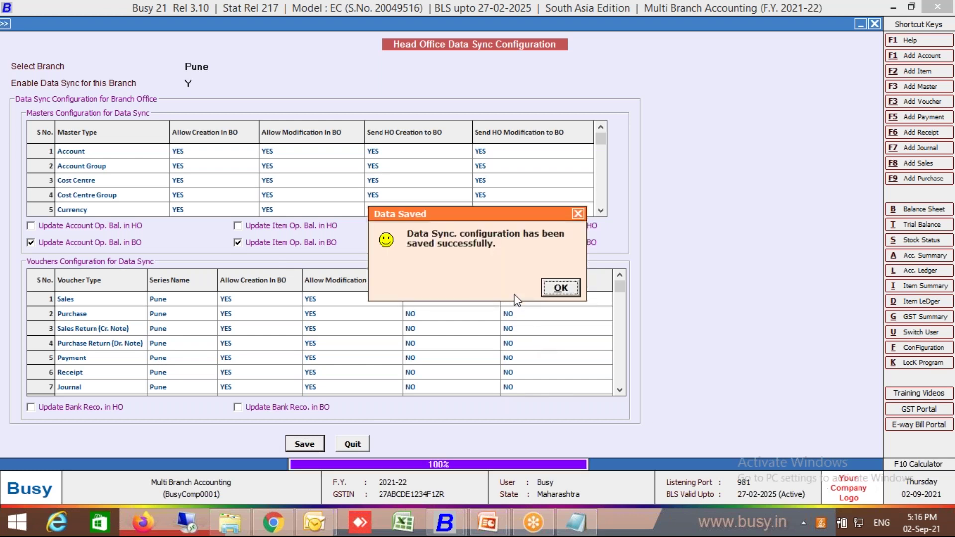
click(560, 289)
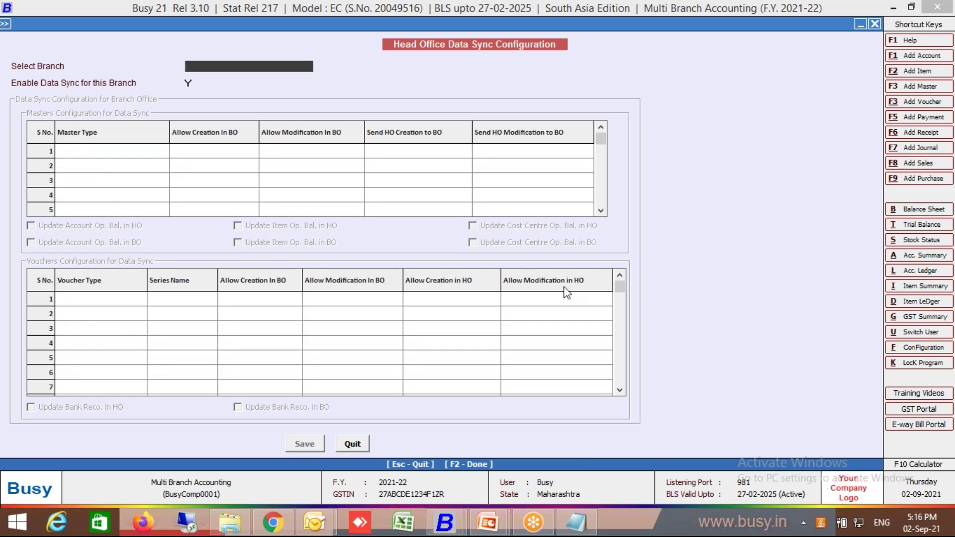
click(354, 445)
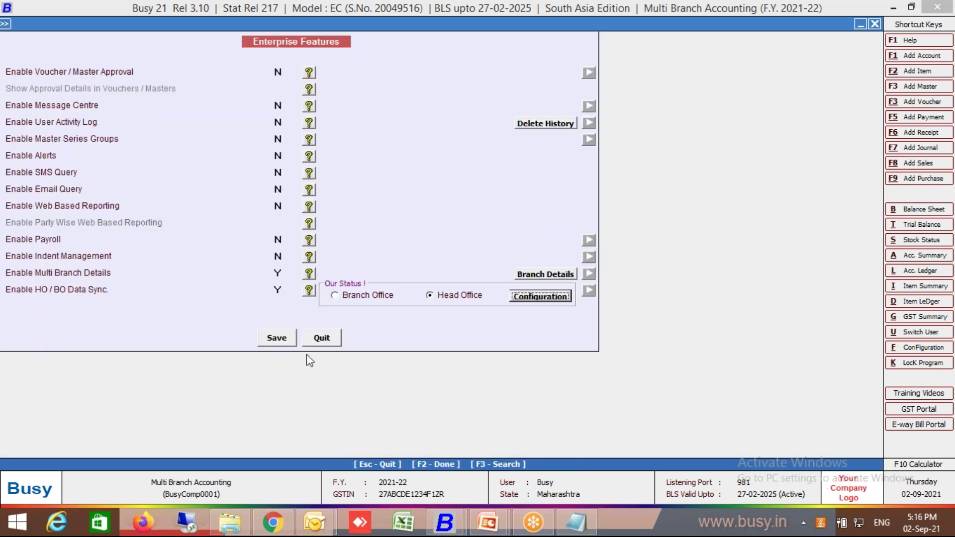
click(277, 338)
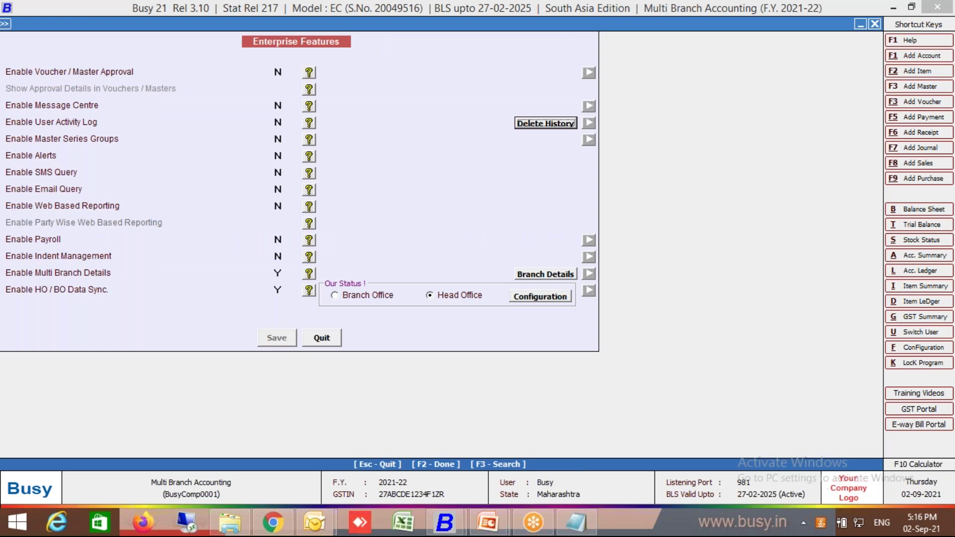
key(Escape)
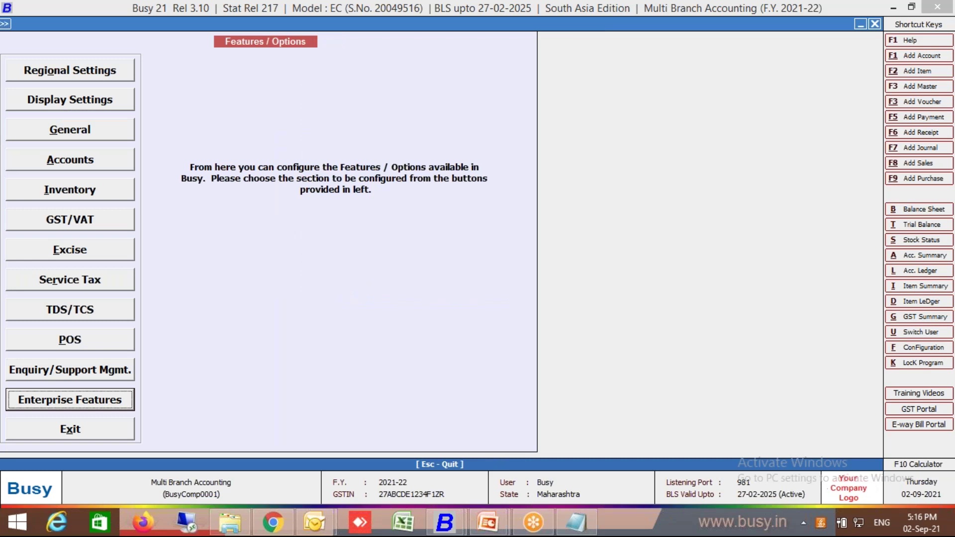
Exit Features / Options, collapse Configuration in the Administration tree, and switch between Busy company windows
click(72, 425)
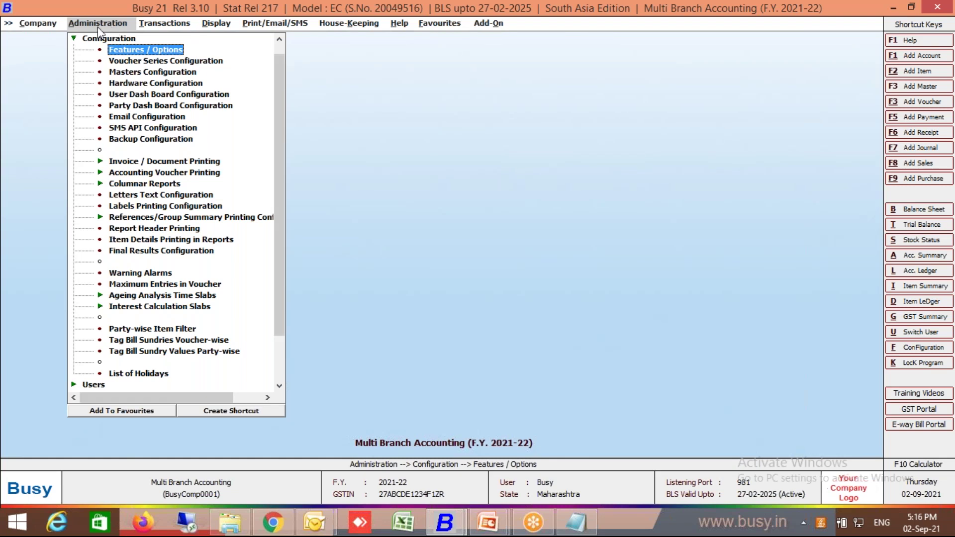
click(87, 39)
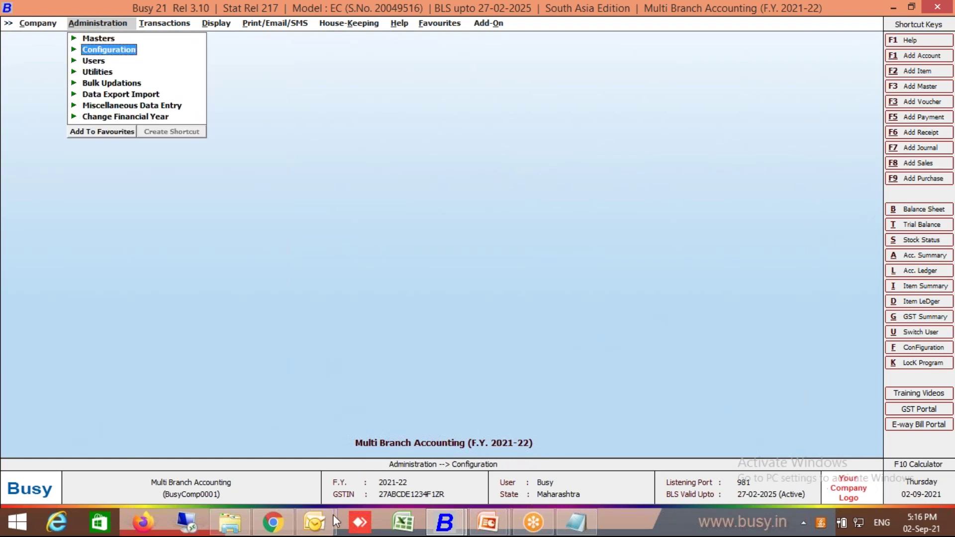
click(447, 519)
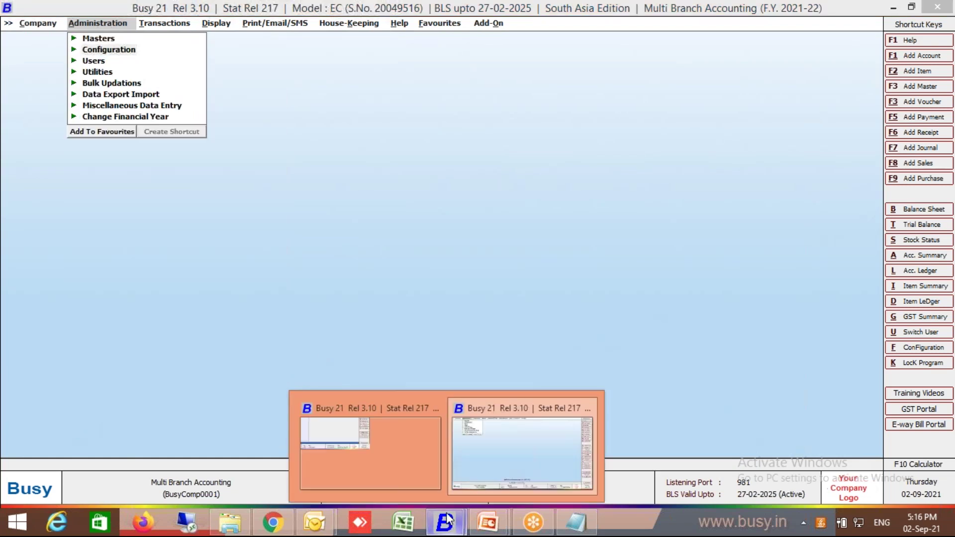
click(502, 440)
click(434, 525)
In Busy Pune Branch's Enterprise Features, set Enable HO / BO Data Sync to Y and open Configuration
click(387, 455)
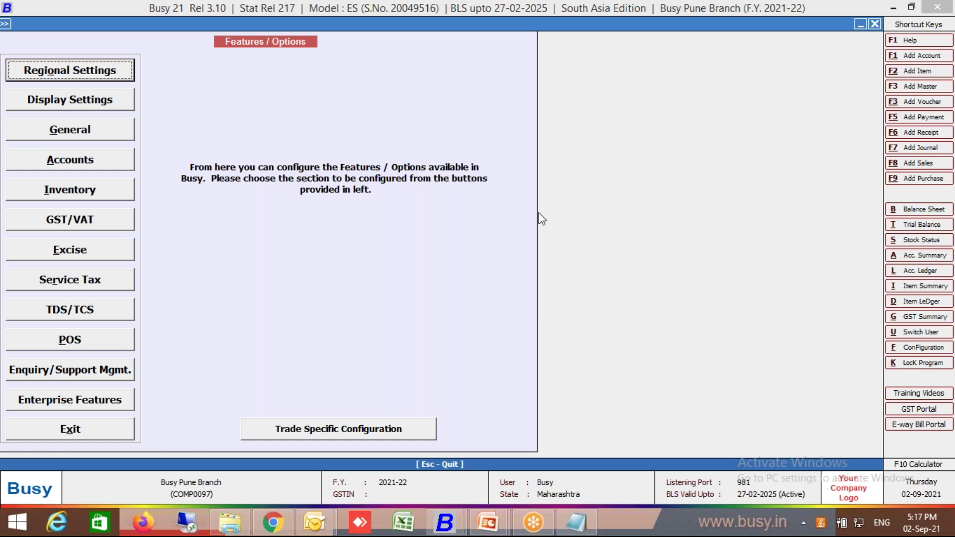
click(91, 404)
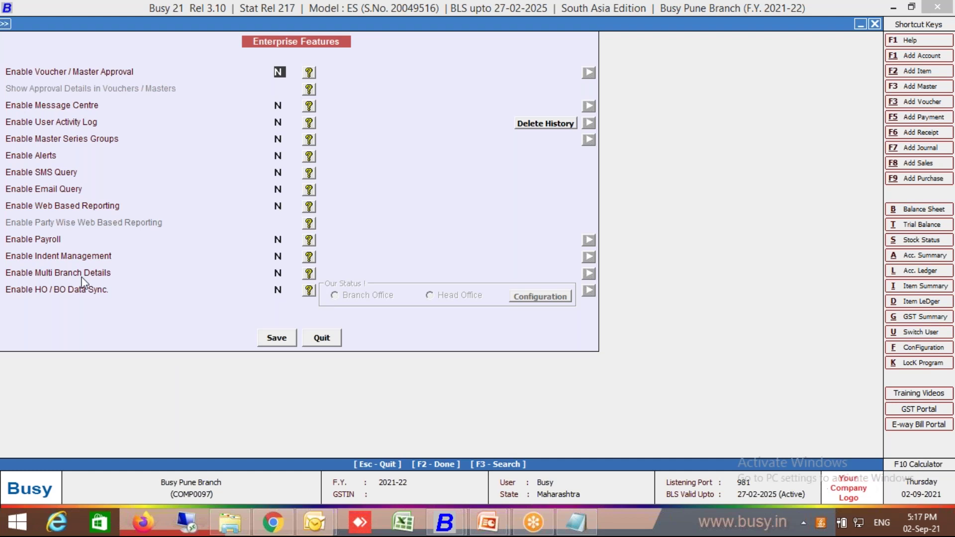
click(75, 291)
key(y)
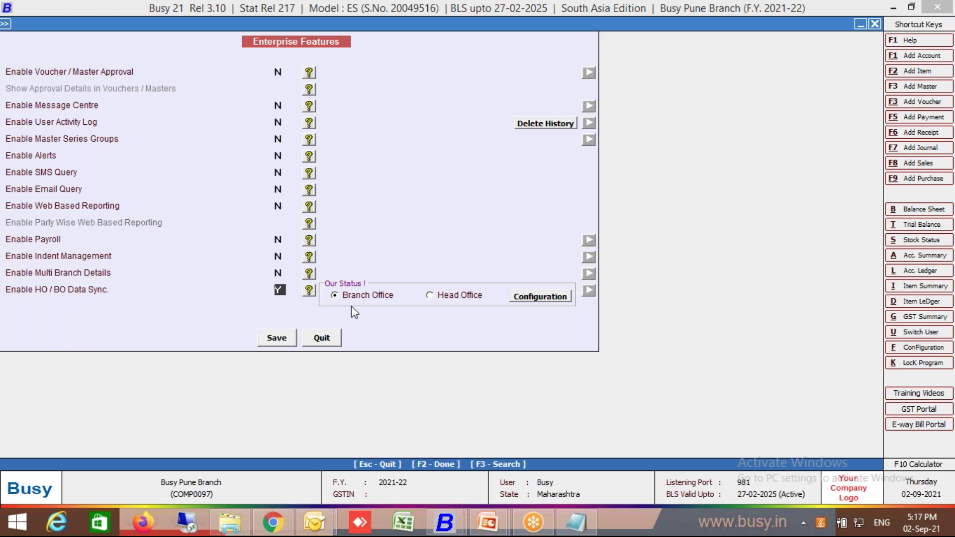
click(540, 297)
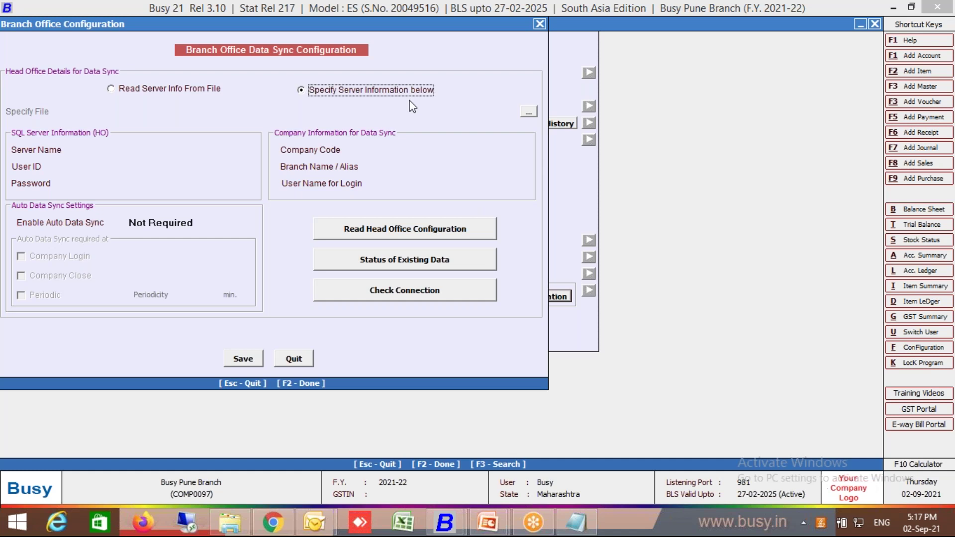
click(137, 92)
click(528, 111)
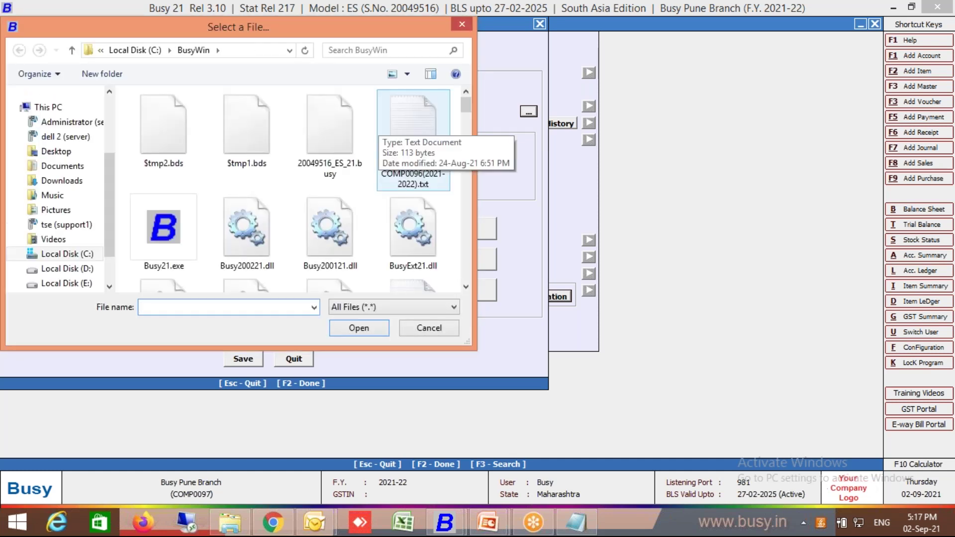
click(435, 329)
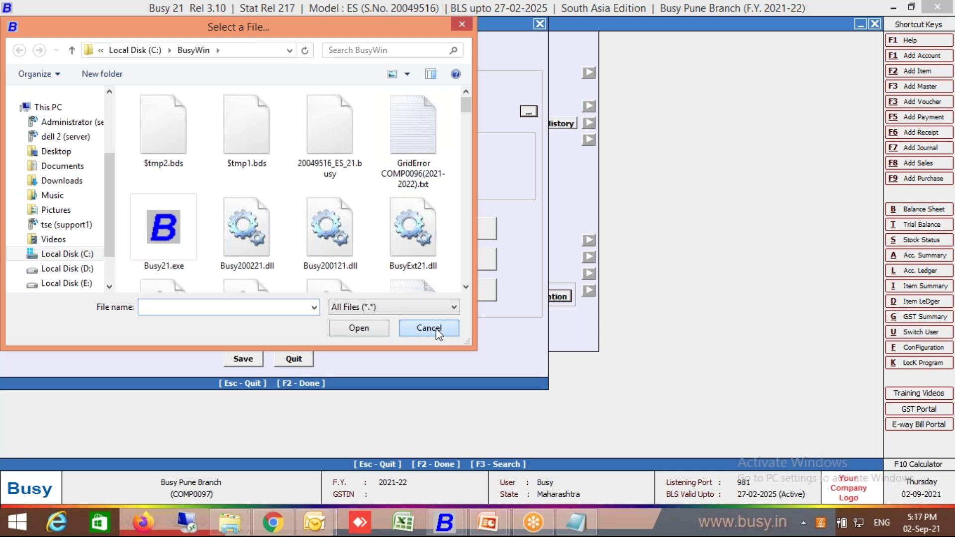
click(316, 91)
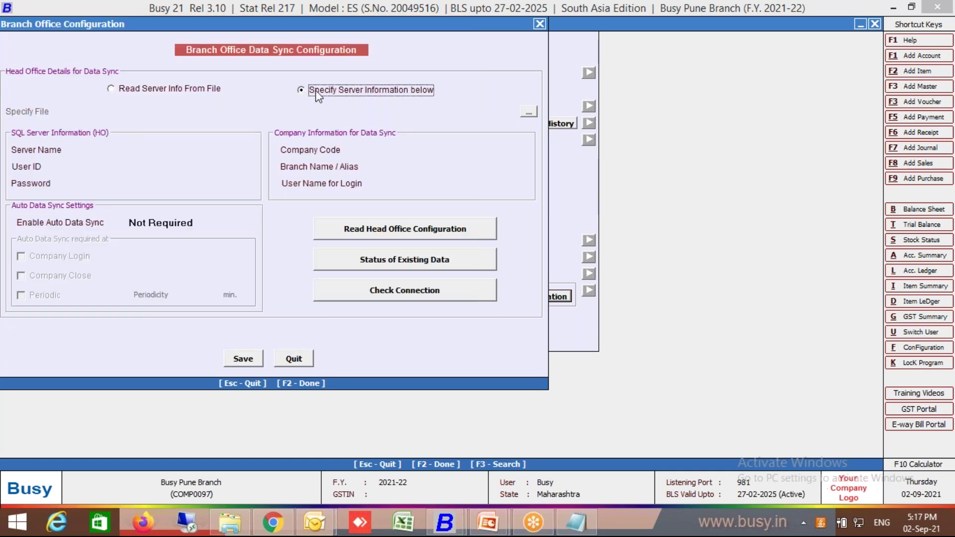
Enter server name RKV\BUSYSQL2014, user ID sa and the SQL login password
click(173, 150)
text(K)
key(BackSpace)
text(RK)
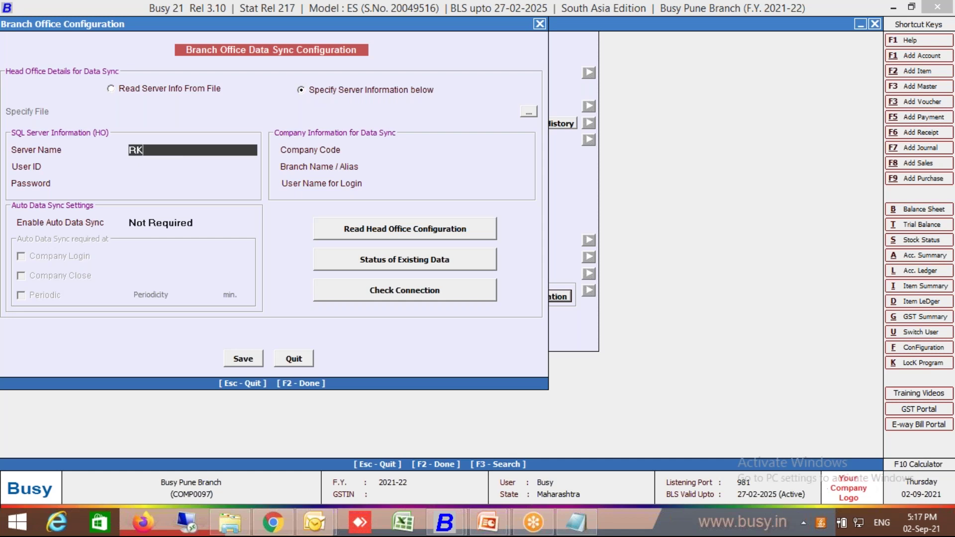
text(V\BUSYSQL@)
key(BackSpace)
text(2014)
key(Return)
text(sA)
text(sa)
key(Return)
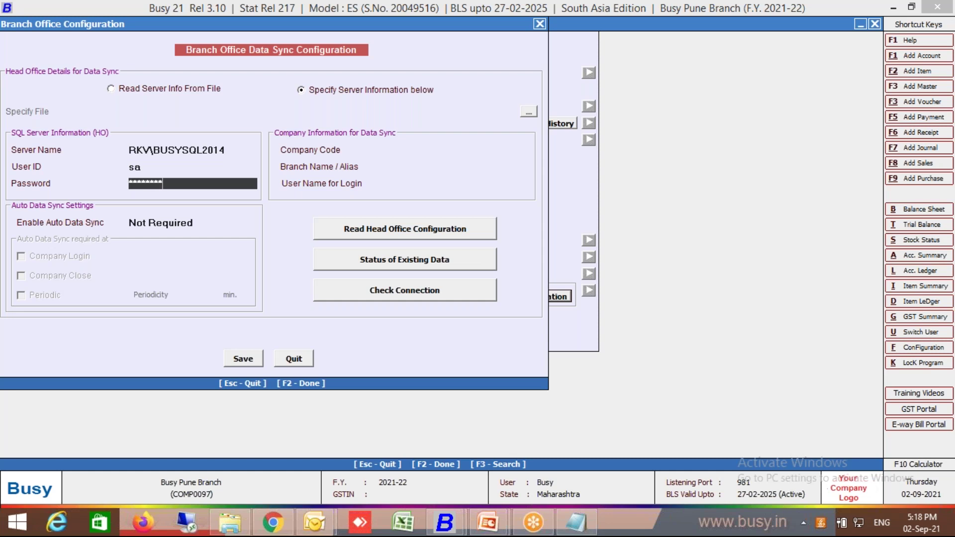
key(Return)
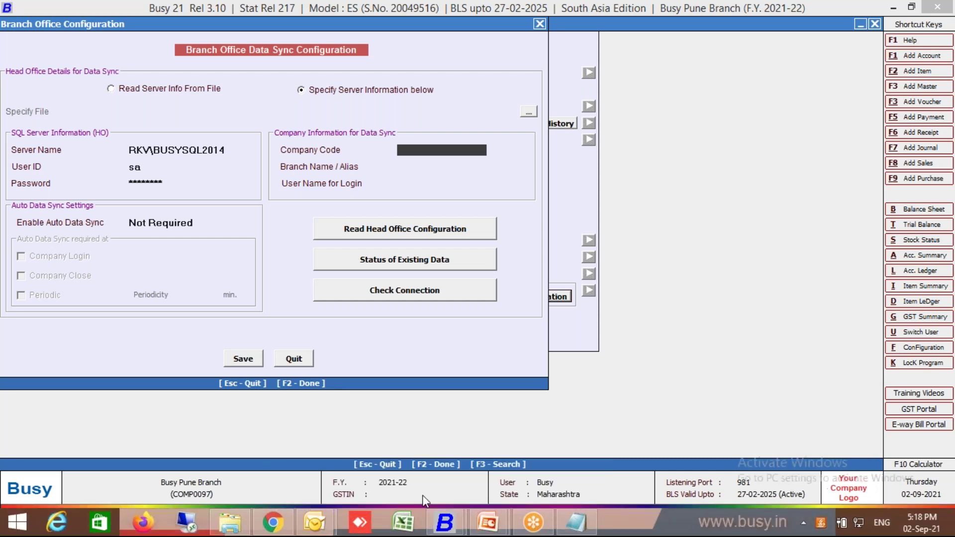
Check the head office company window, then return to the Pune branch configuration form
mouse_move(444, 522)
click(531, 480)
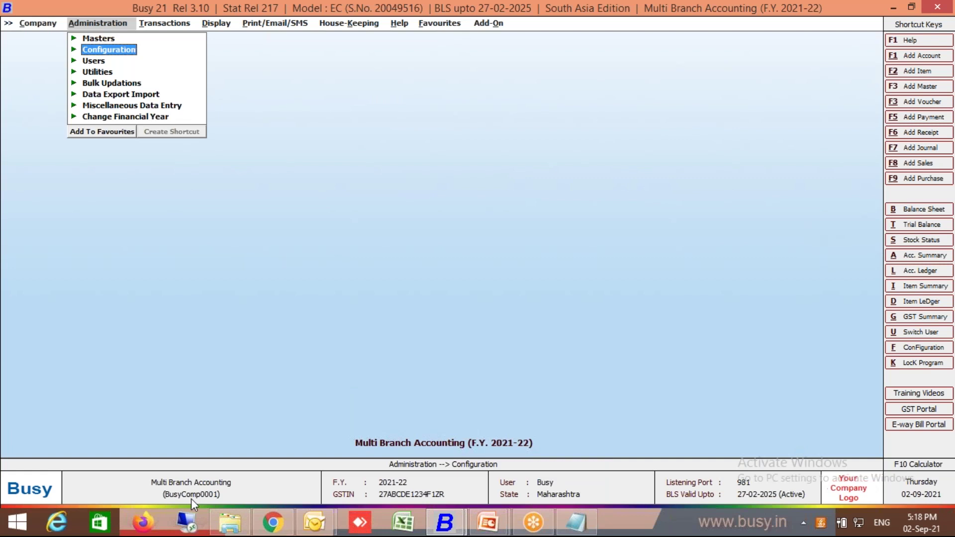
click(453, 531)
click(377, 474)
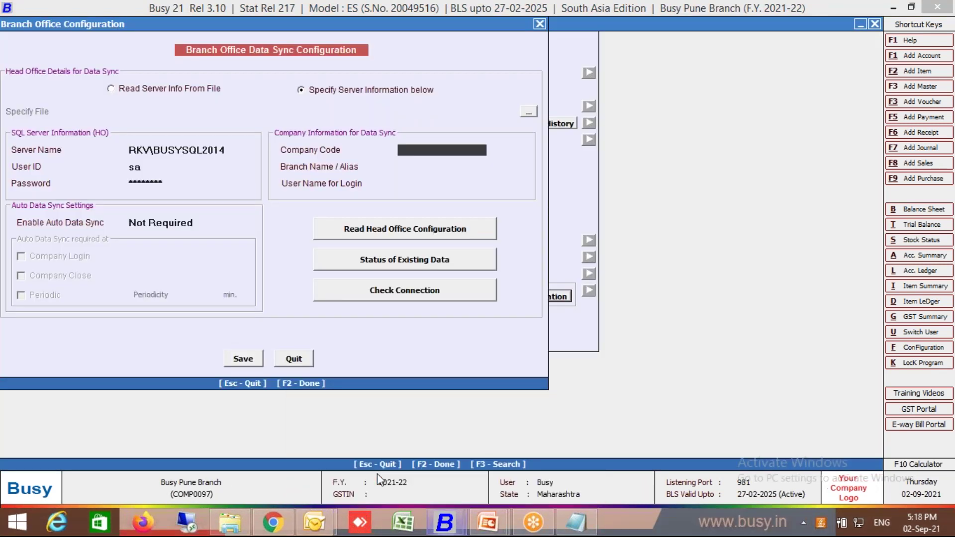
Enter company code COMP001, branch Pune and a login user name, then read head office configuration
text(CM)
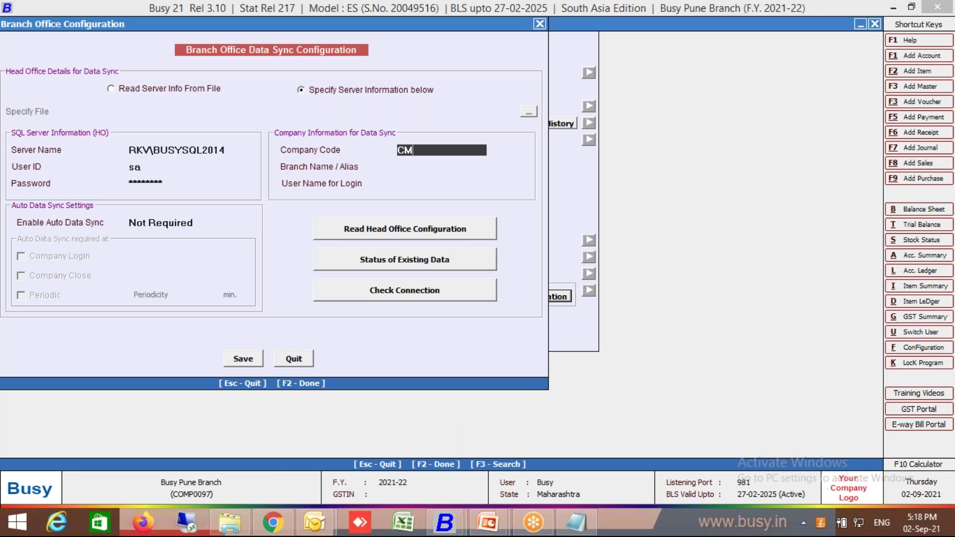
key(BackSpace)
key(BackSpace)
text(COMP001)
key(Return)
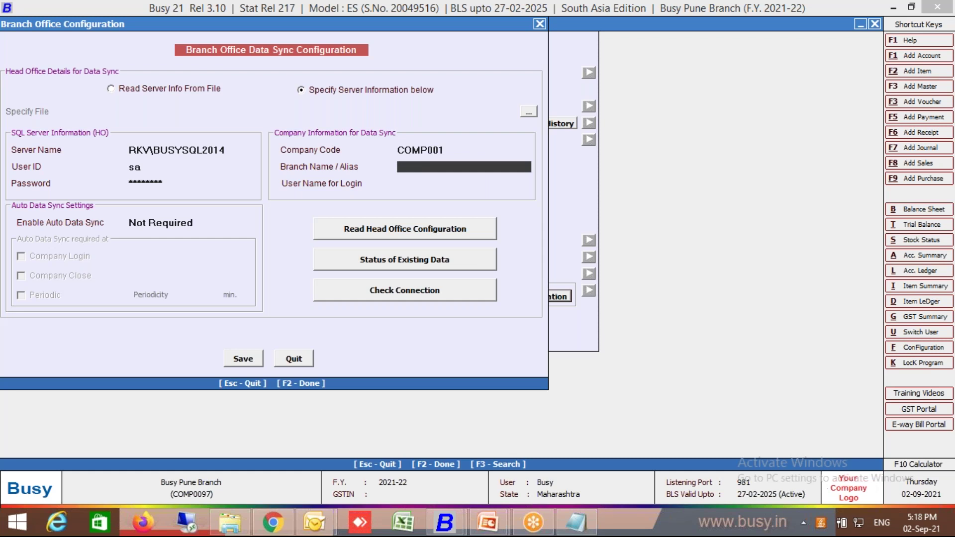
text(Pune)
key(Return)
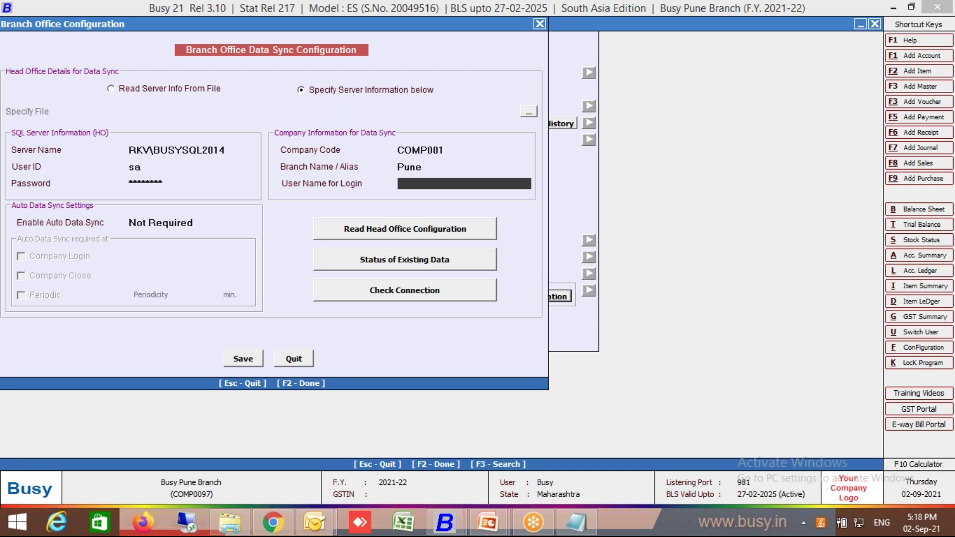
text(Pune)
click(421, 237)
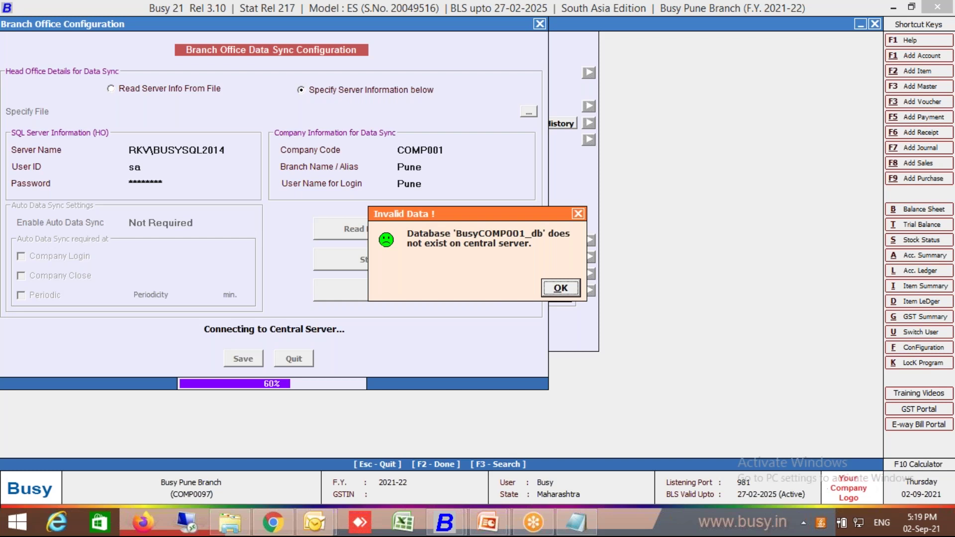
click(559, 288)
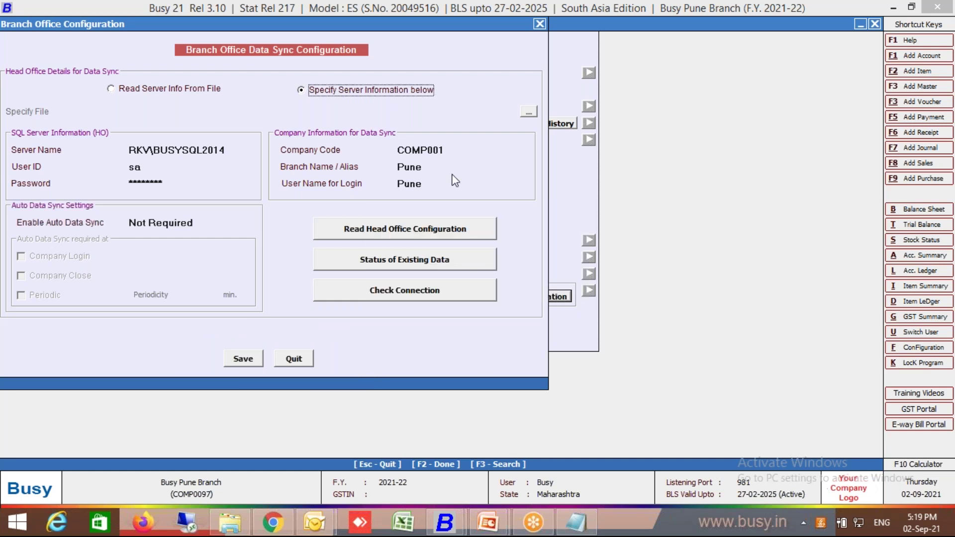
Correct the company code to COMP0001 and create the head office Material Centre and Voucher Series
key(Return)
key(Left)
key(Left)
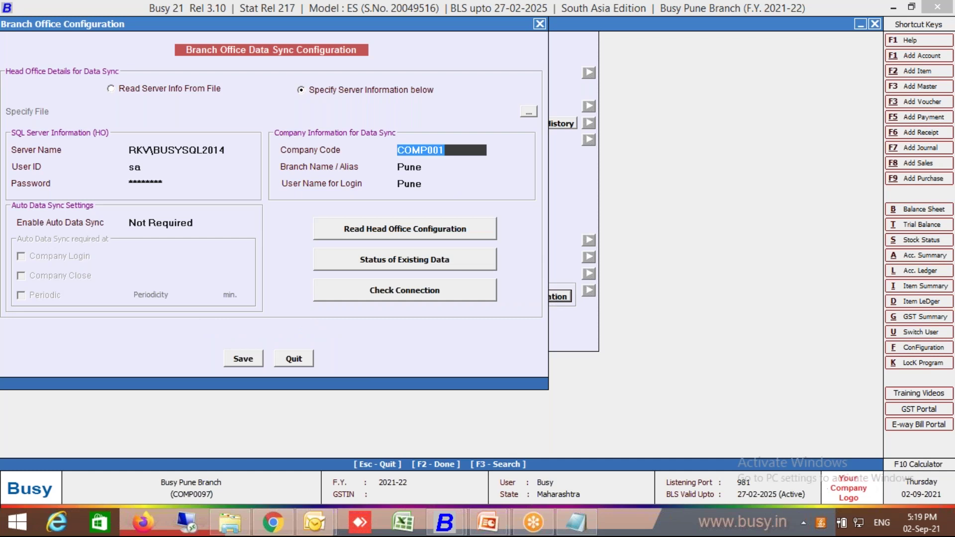
text(0)
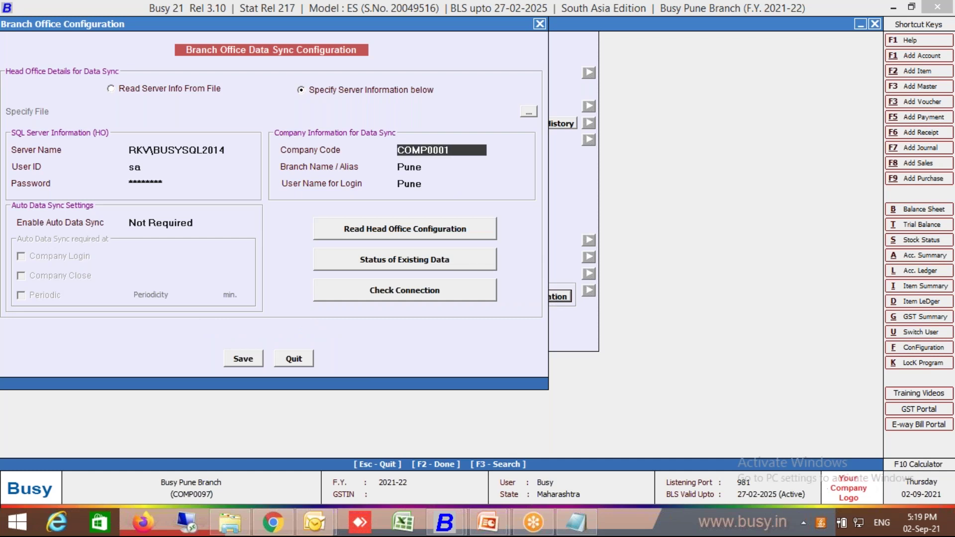
key(Return)
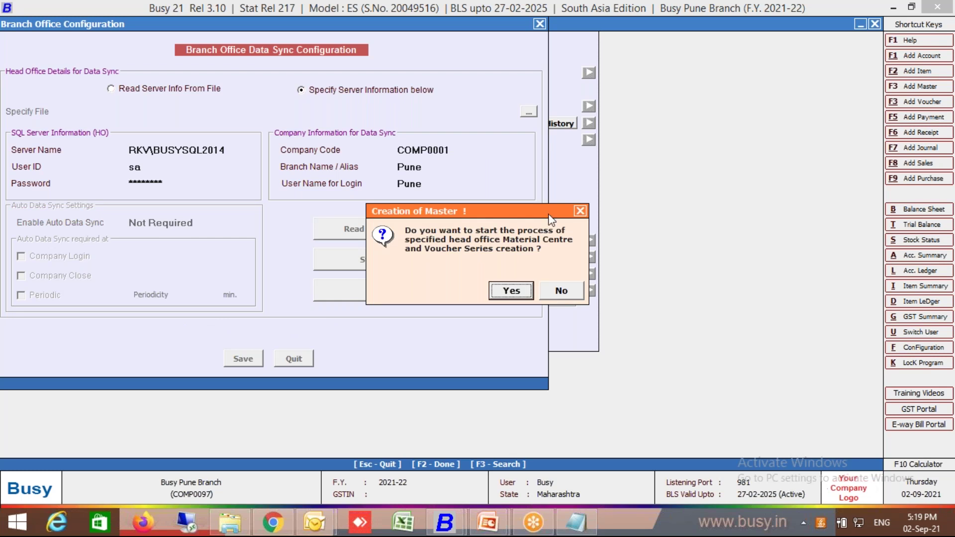
click(512, 291)
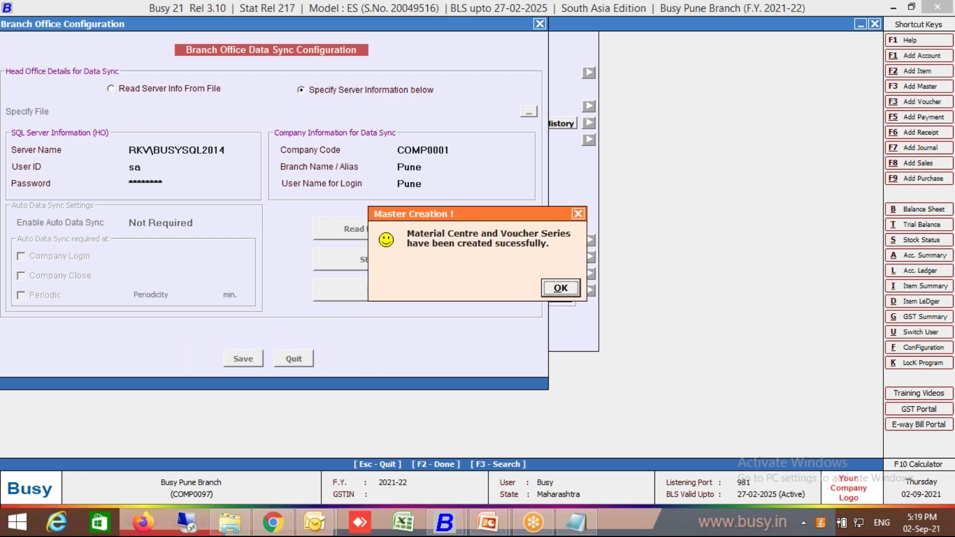
click(560, 288)
click(560, 291)
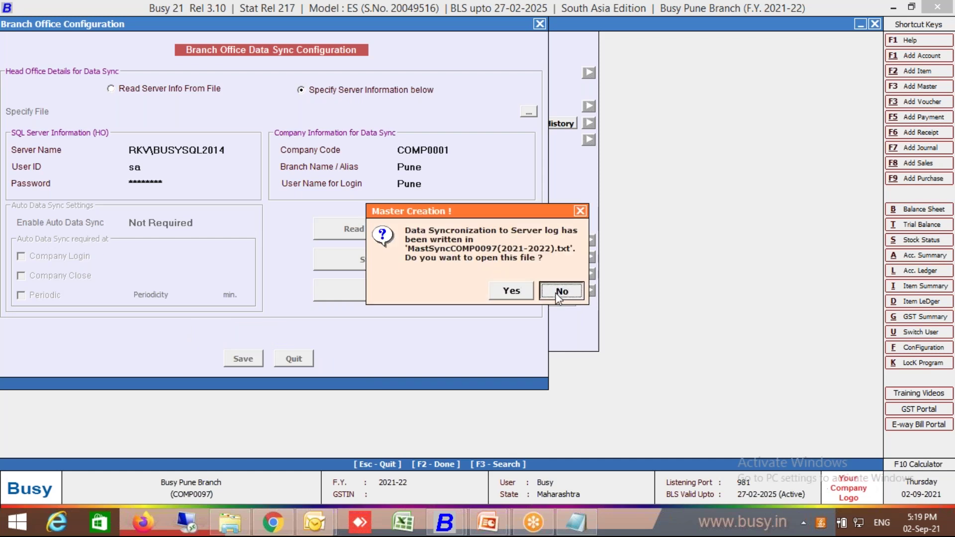
Save the branch data sync configuration and the Enterprise Features settings
click(246, 359)
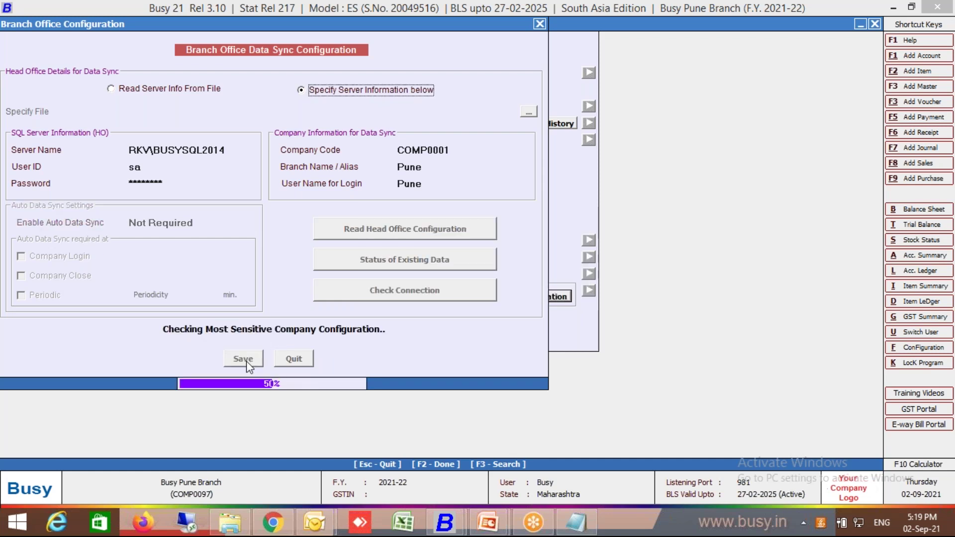
click(281, 359)
click(288, 341)
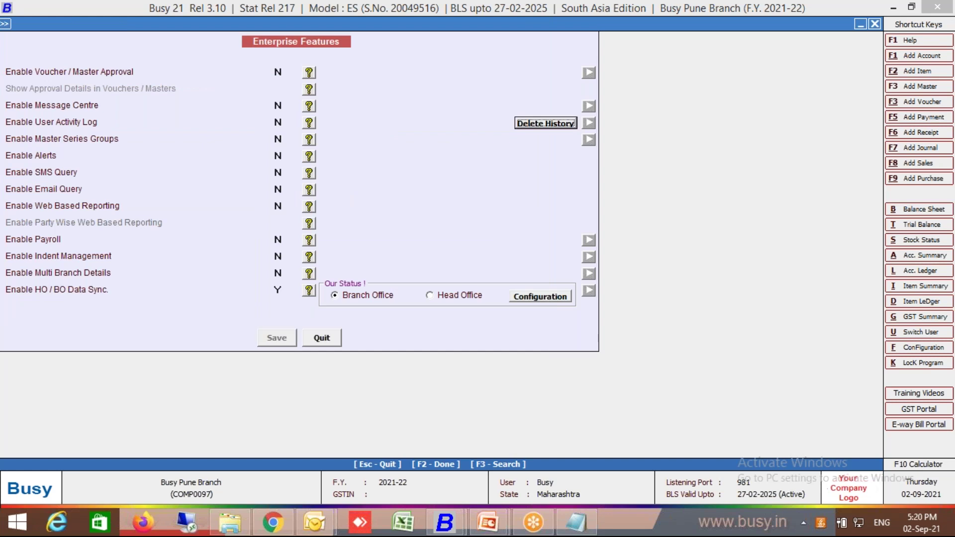
Close Enterprise Features and Features / Options, then try Transactions > Sales > Modify, which finds no vouchers
key(Escape)
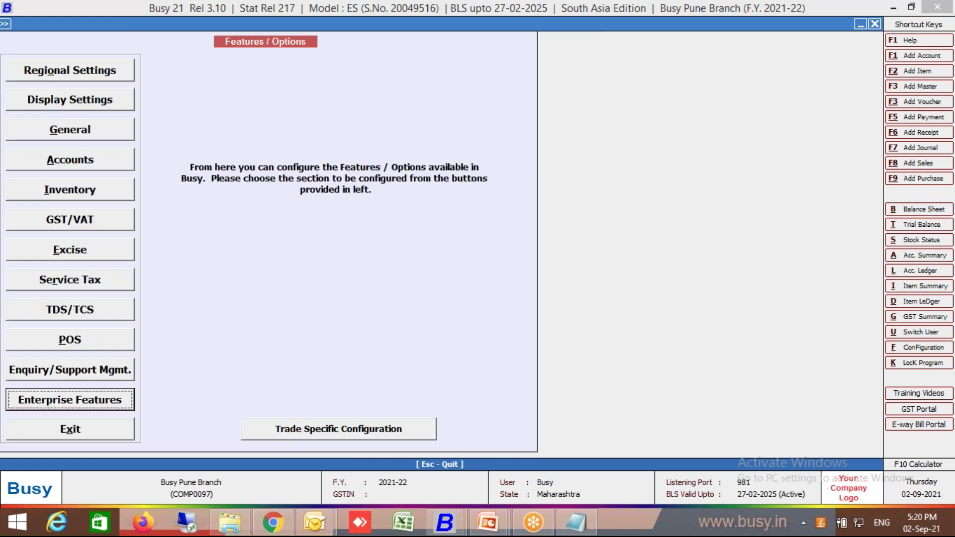
click(103, 432)
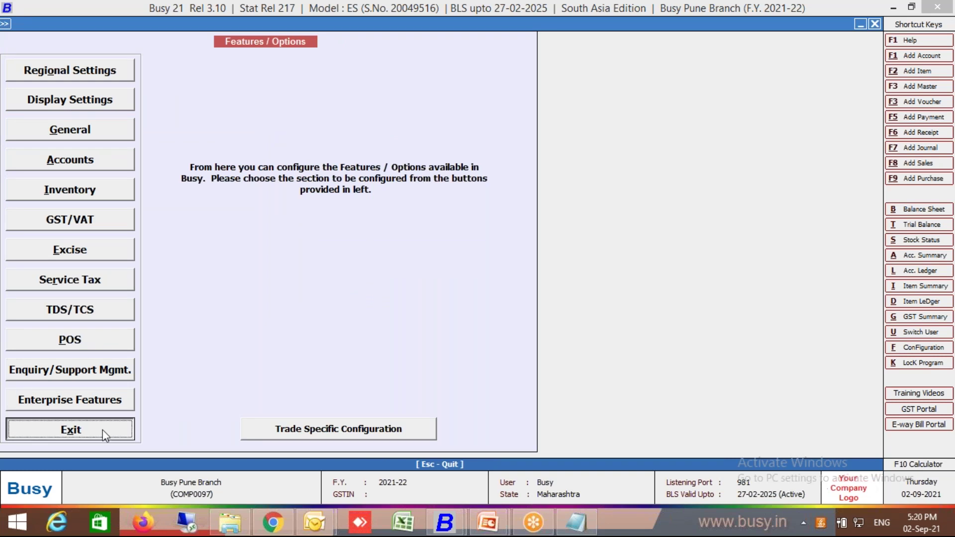
click(178, 24)
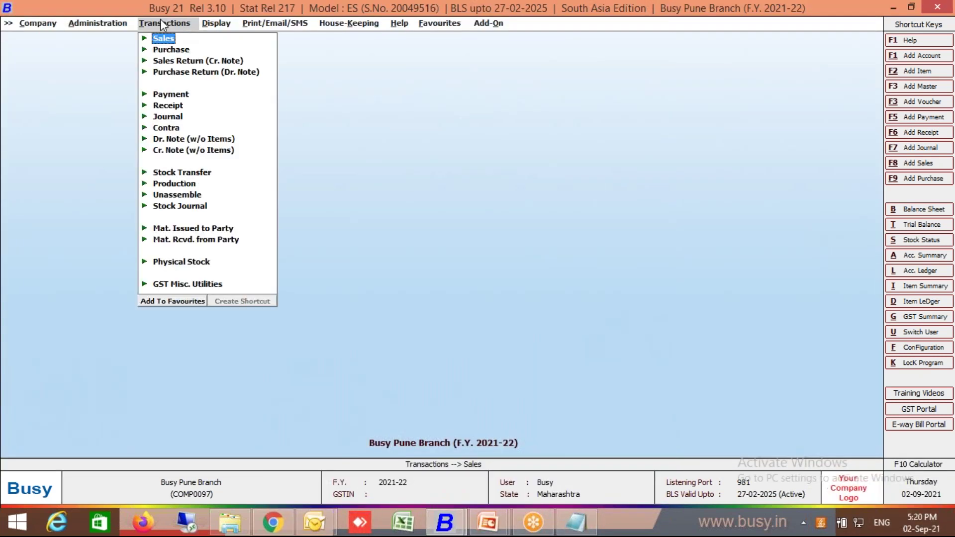
click(171, 40)
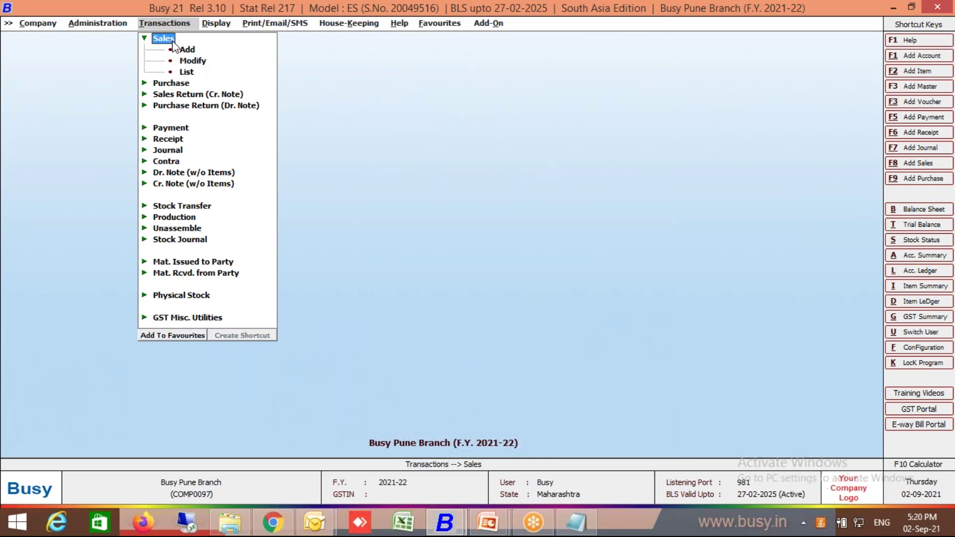
click(188, 61)
key(Return)
key(Return)
key(Escape)
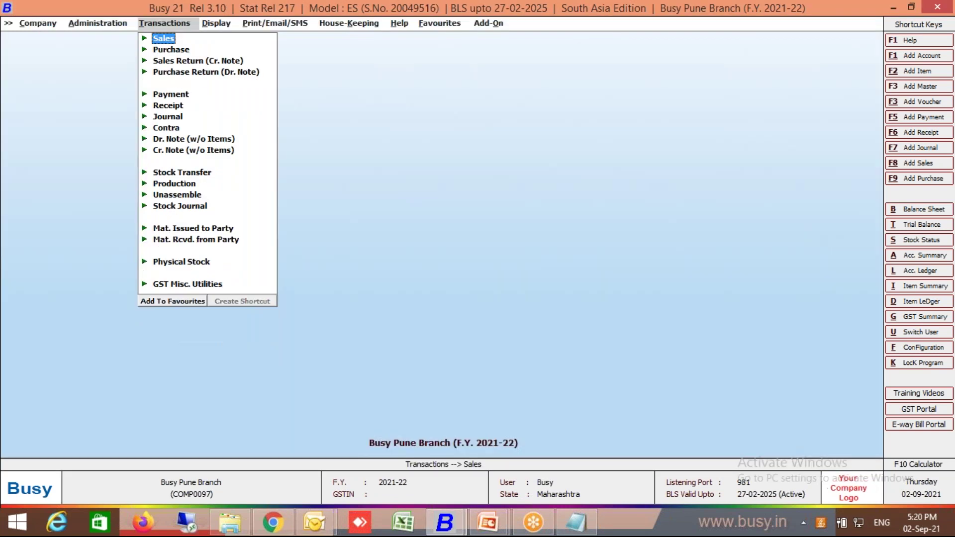
Start a new sales voucher, confirm only the Pune series is offered, then discard it
key(Return)
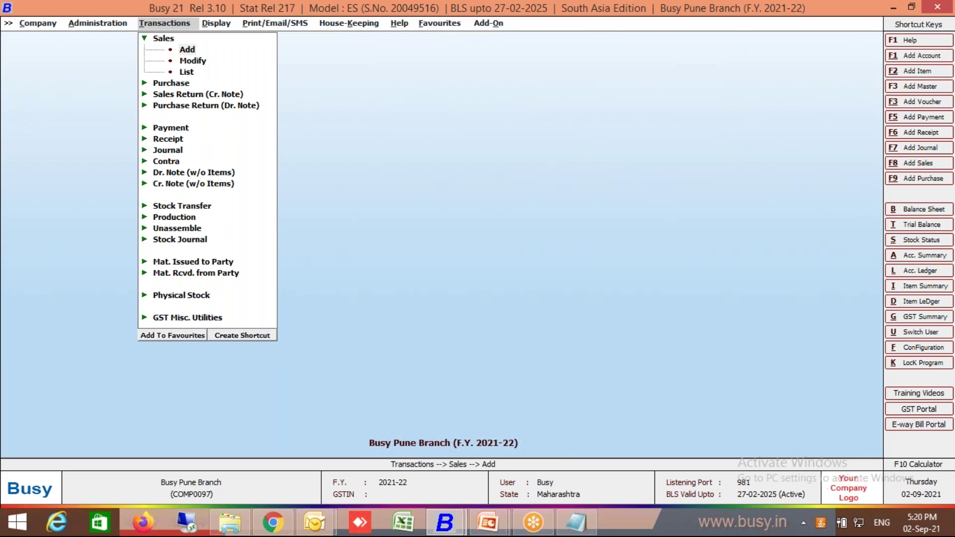
key(Return)
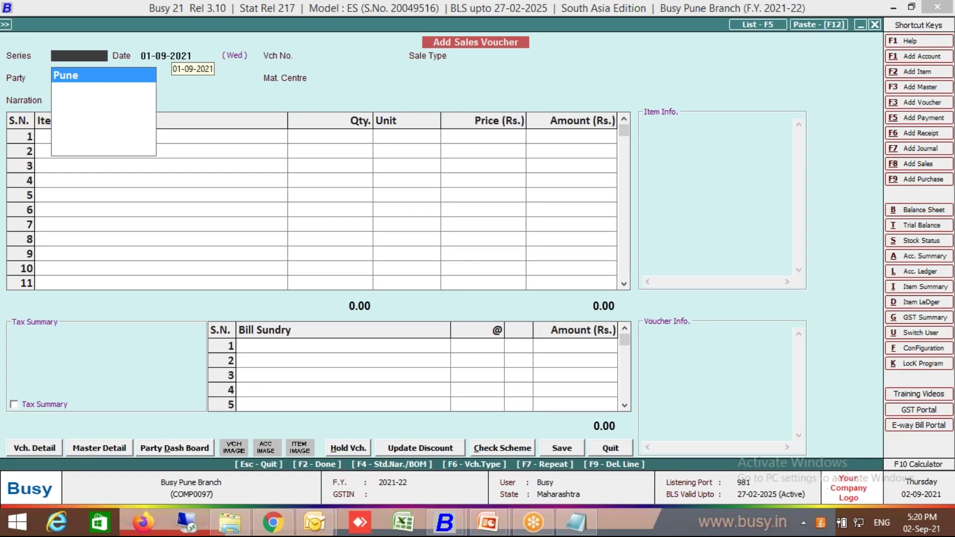
key(Escape)
key(Escape)
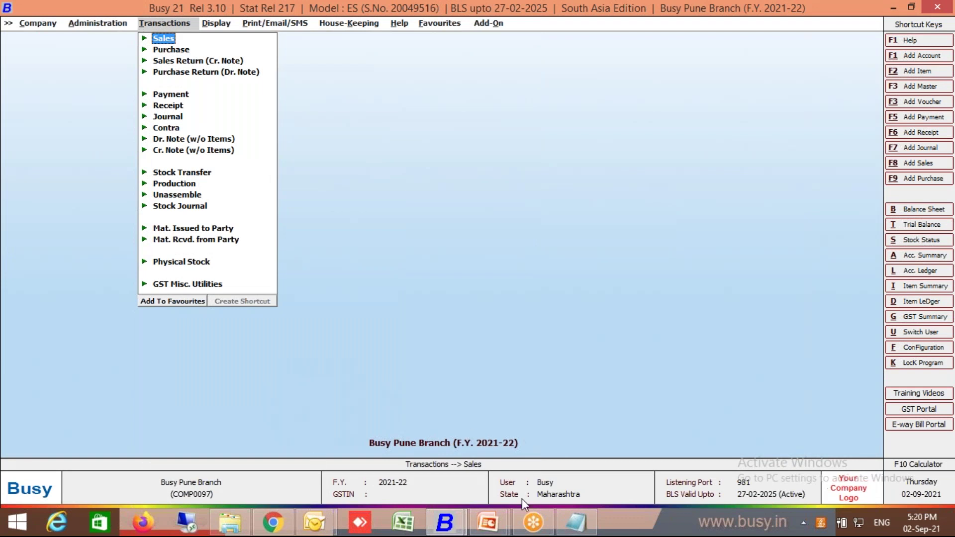
In the Pune branch window, view Administration > Data Export Import > Bulk Data Updation to HO
click(451, 527)
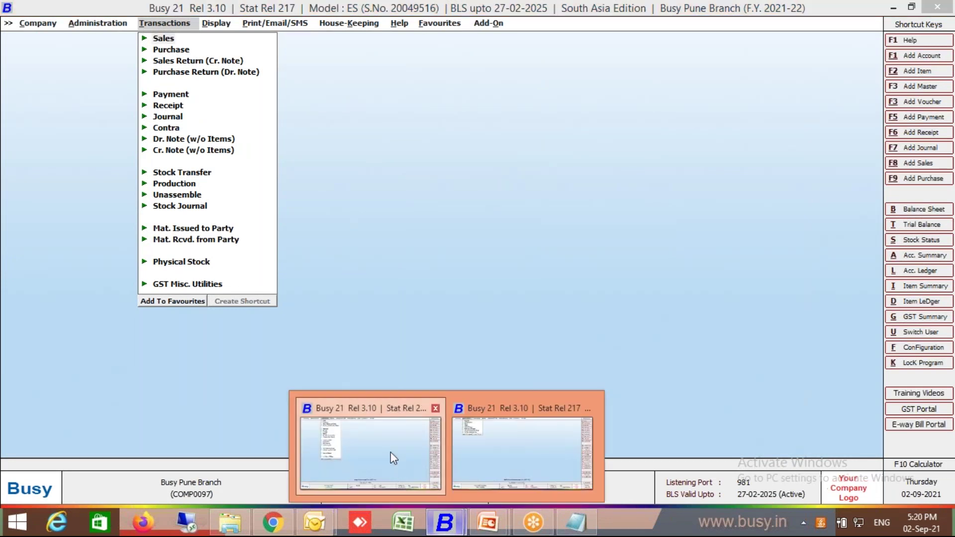
click(390, 452)
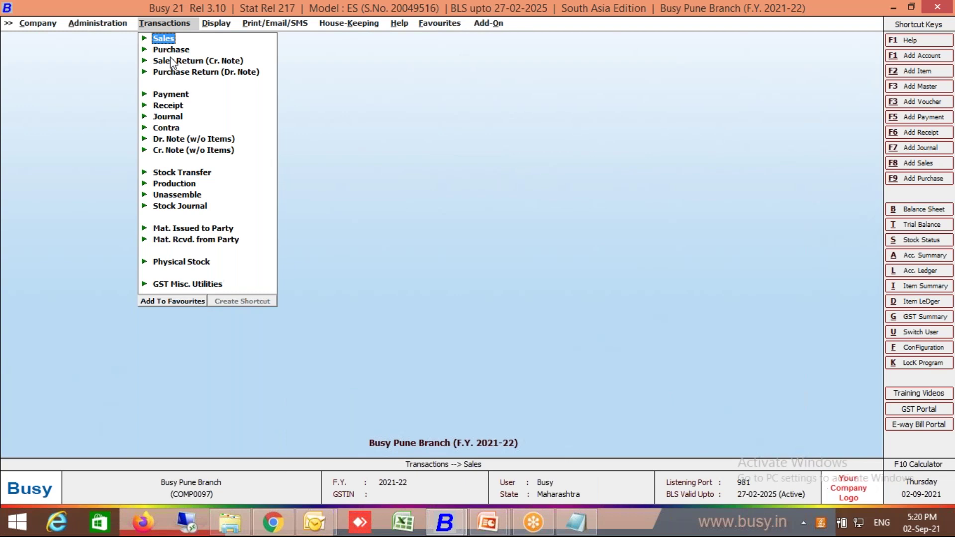
click(95, 22)
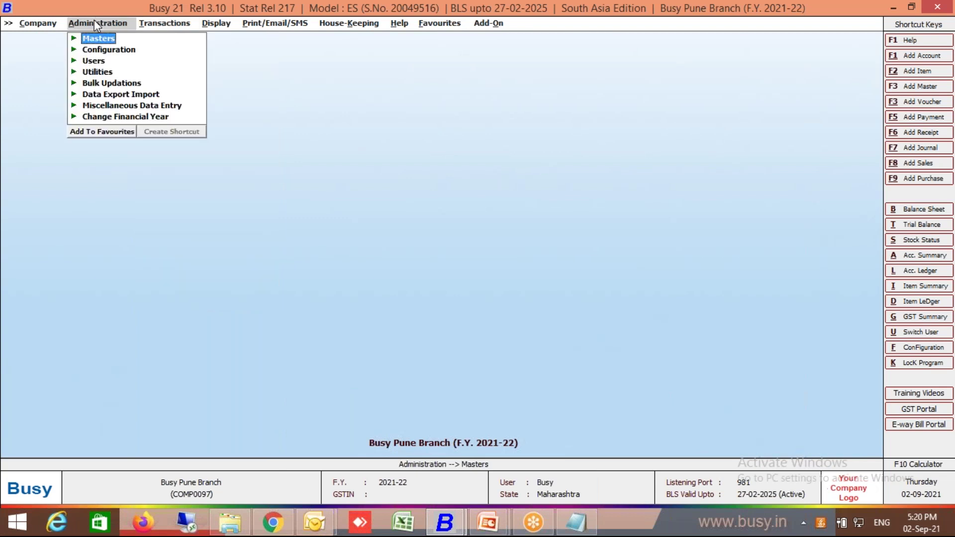
click(130, 96)
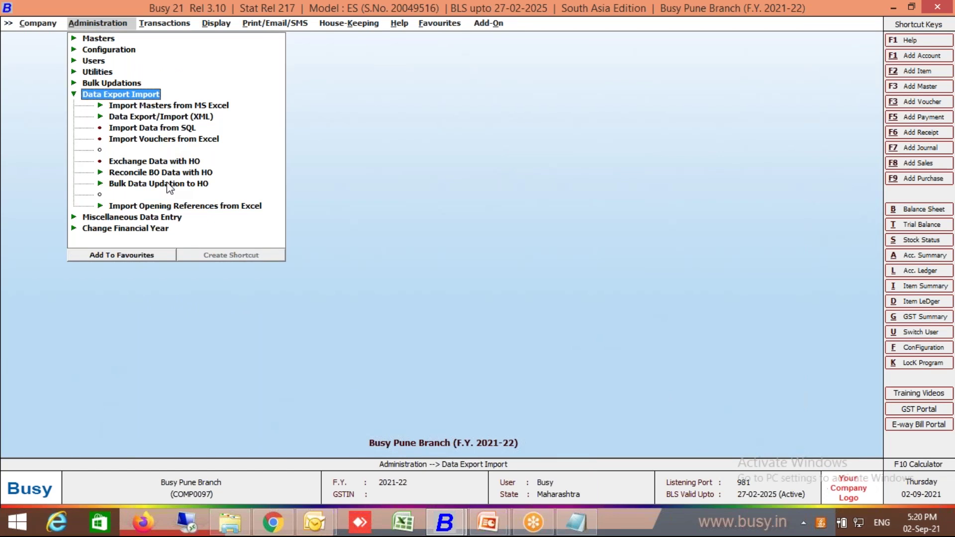
click(169, 185)
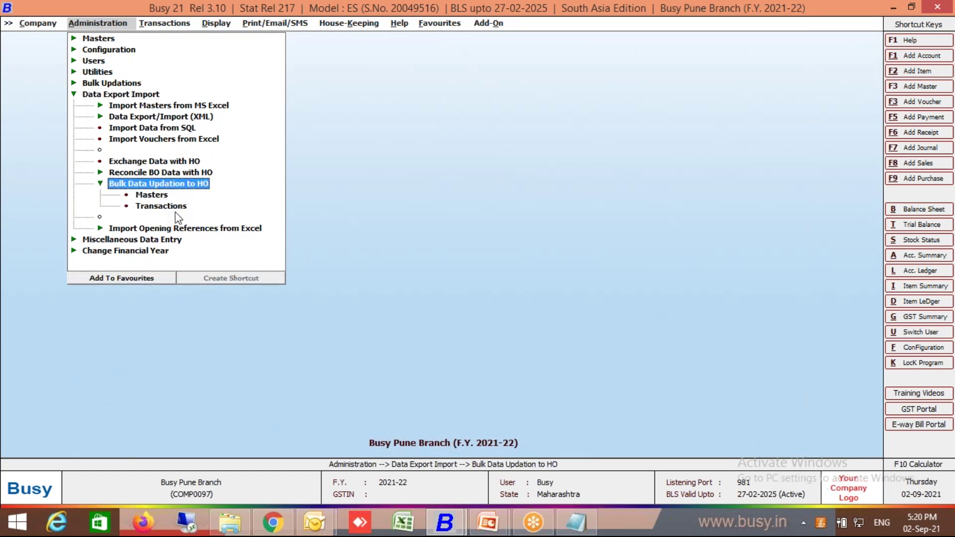
key(Left)
key(Left)
key(Left)
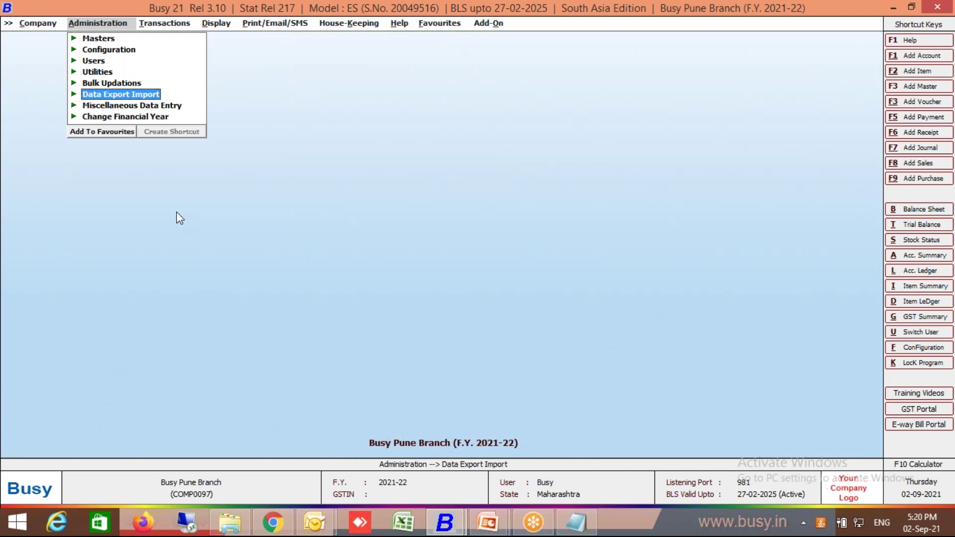
Switch to the Multi Branch Accounting head office and show Data Export Import > Bulk Data Updation to BO
click(441, 523)
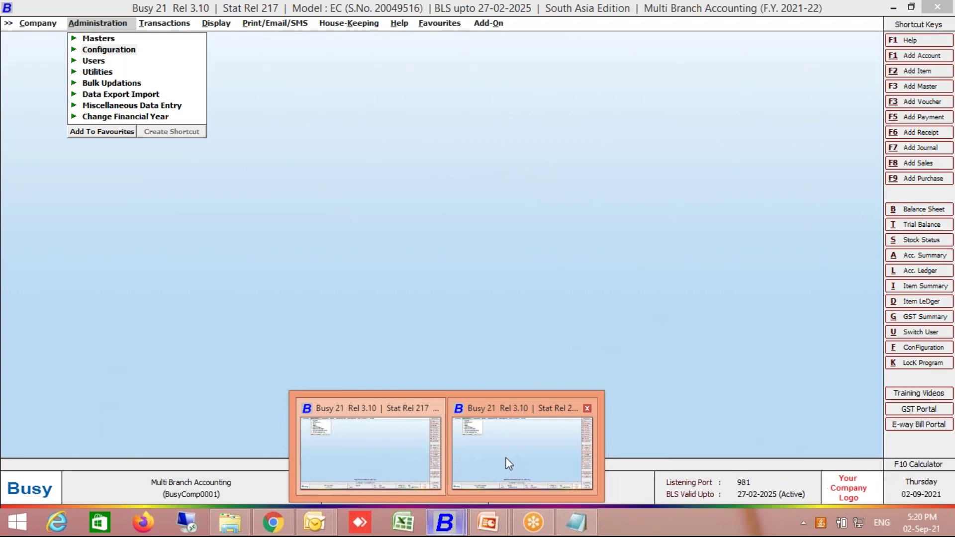
click(520, 457)
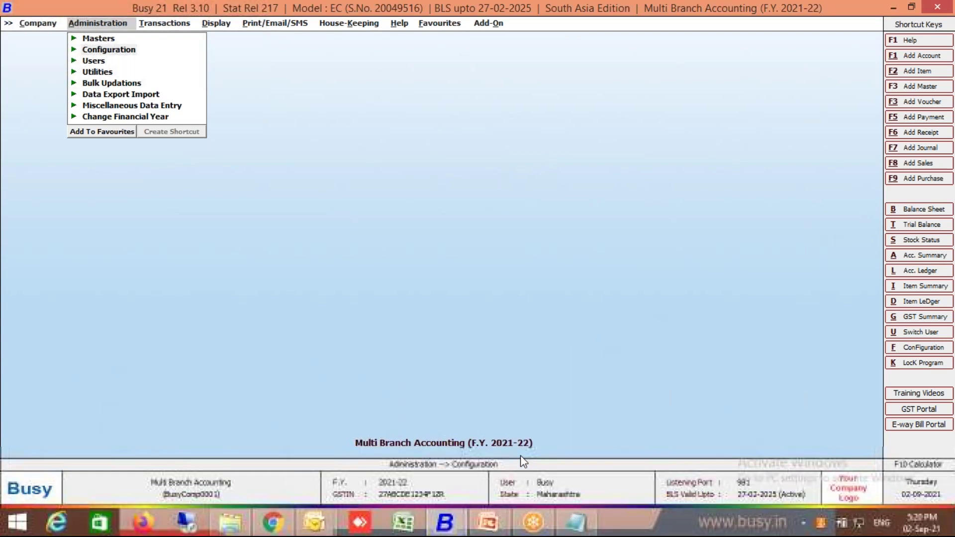
click(121, 95)
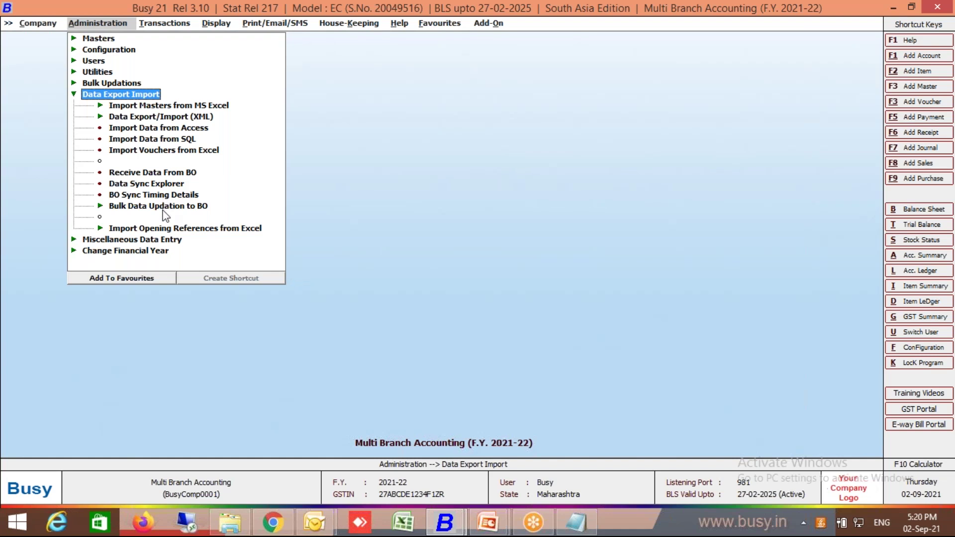
click(164, 207)
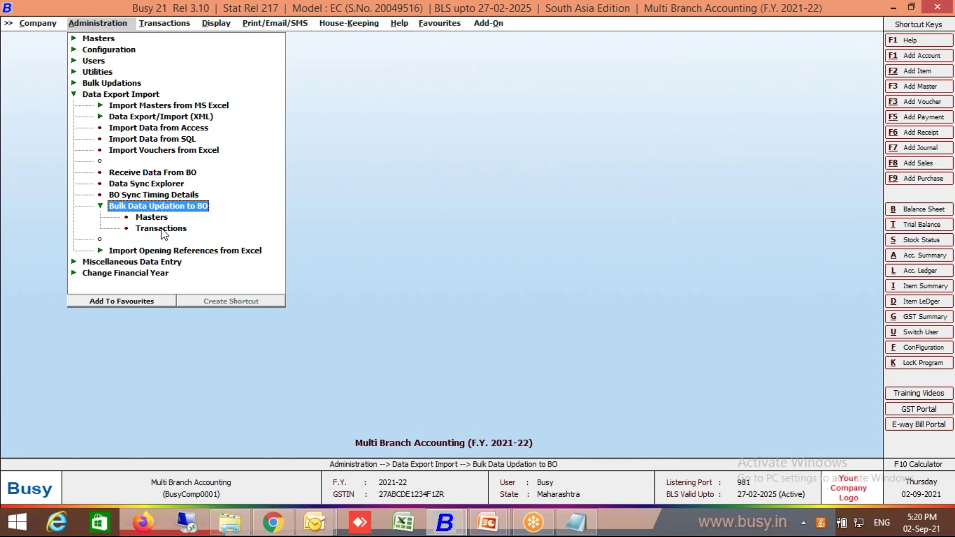
Bulk-send all Item masters to the Pune branch, skipping the sync log
double_click(152, 217)
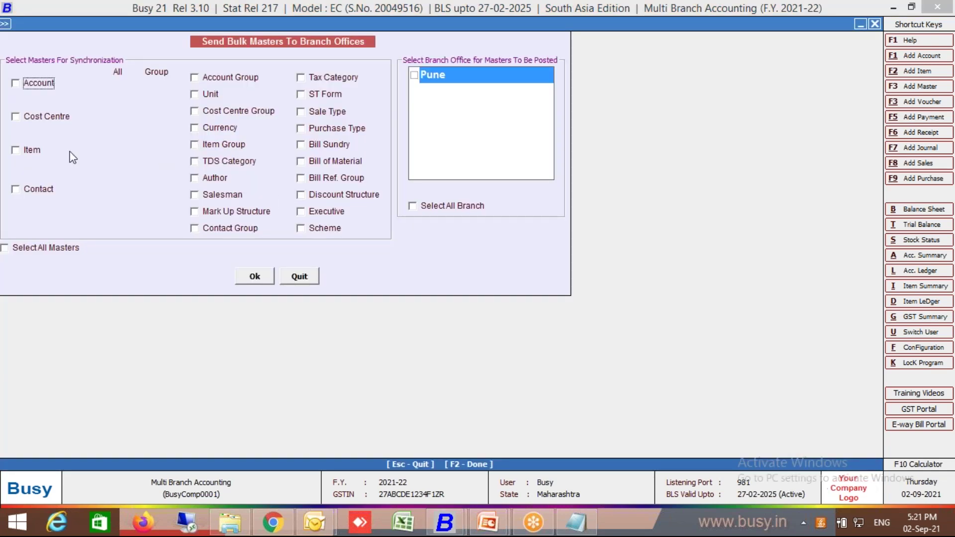
click(33, 152)
click(414, 75)
click(256, 277)
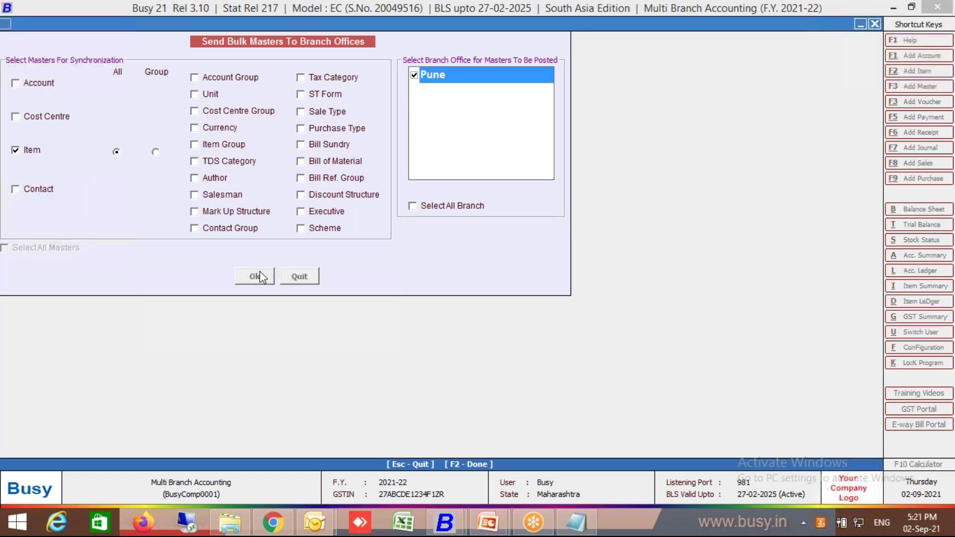
click(503, 290)
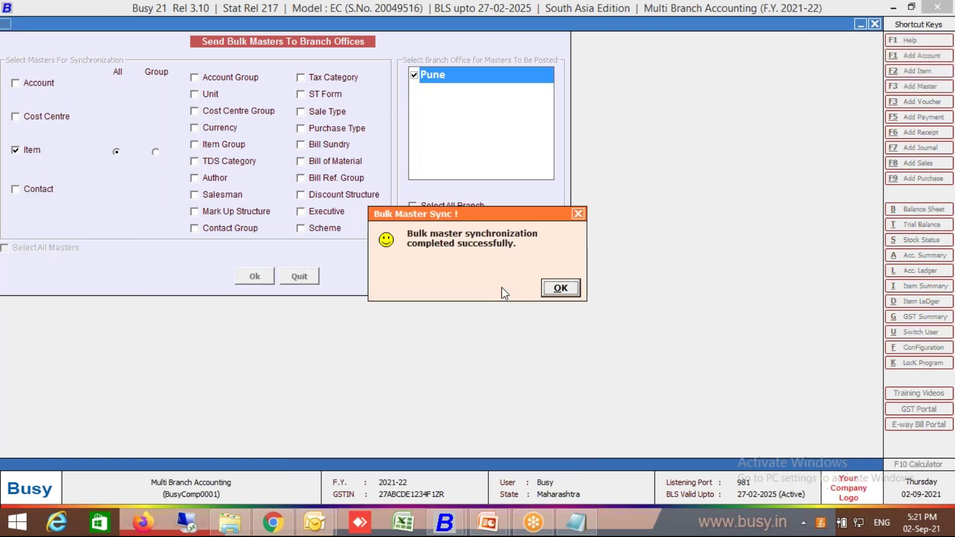
click(554, 295)
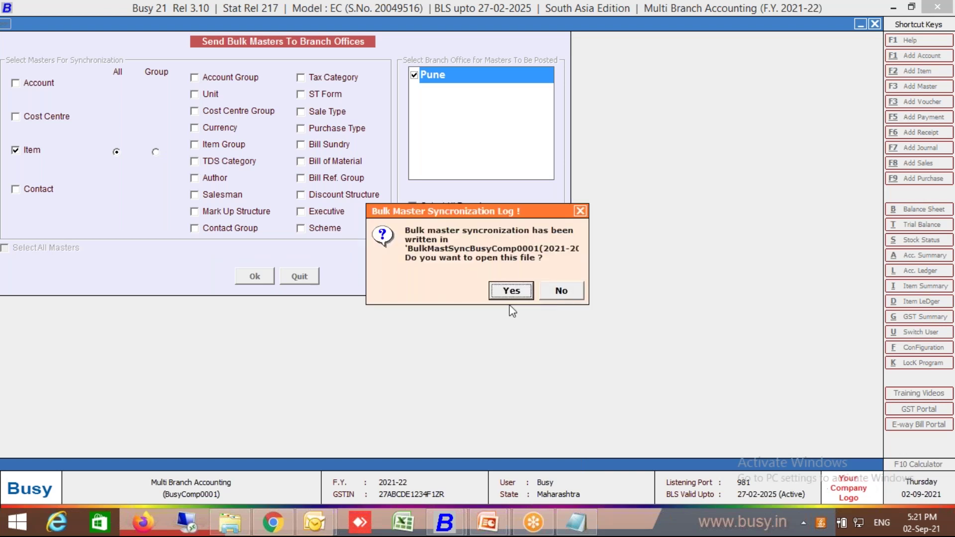
click(560, 291)
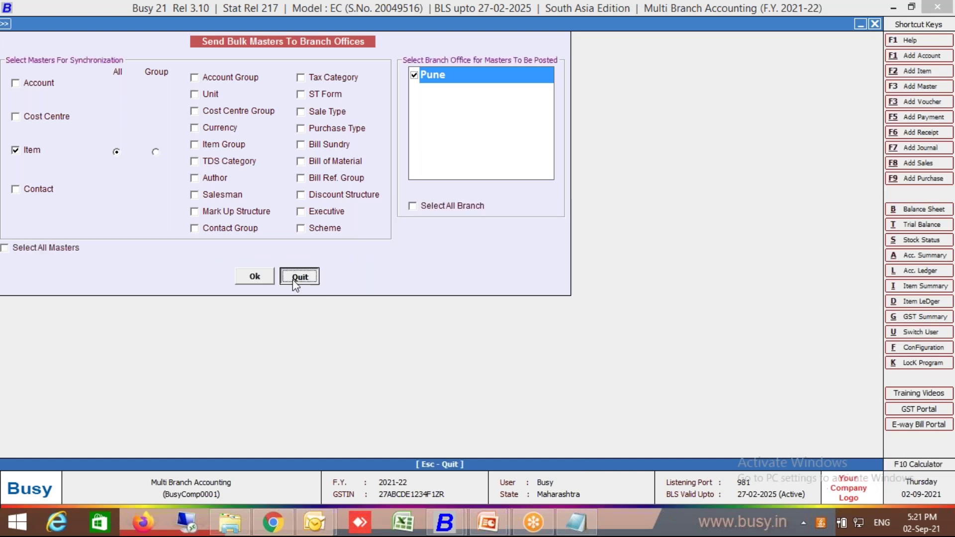
click(293, 279)
Bulk-send all vouchers of every series, dated 01-09-2021 to 02-09-2021, to Pune without viewing the log
double_click(164, 228)
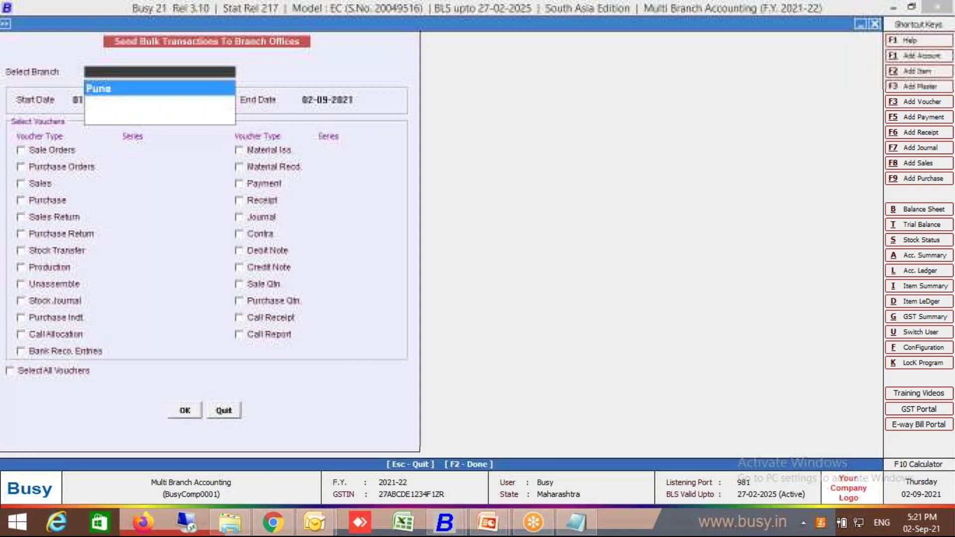
key(Return)
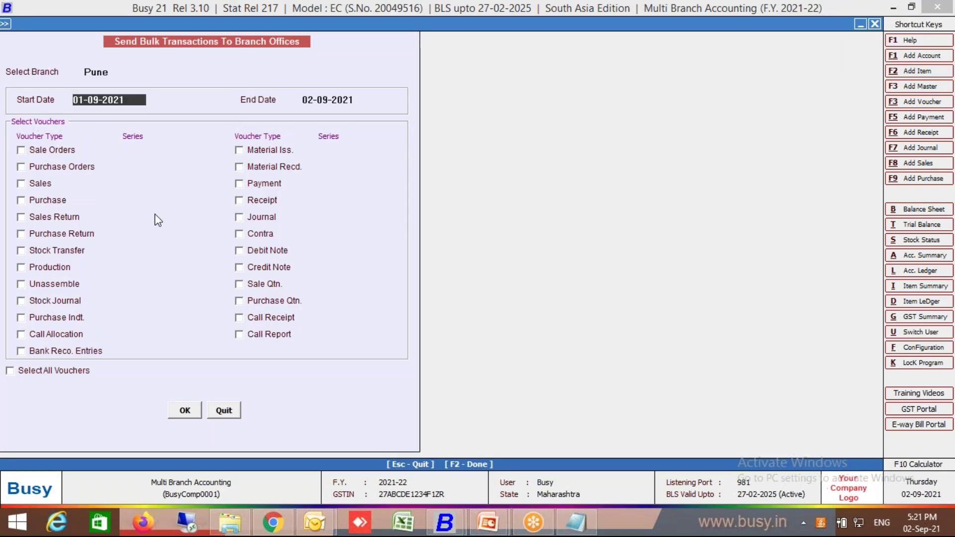
click(54, 370)
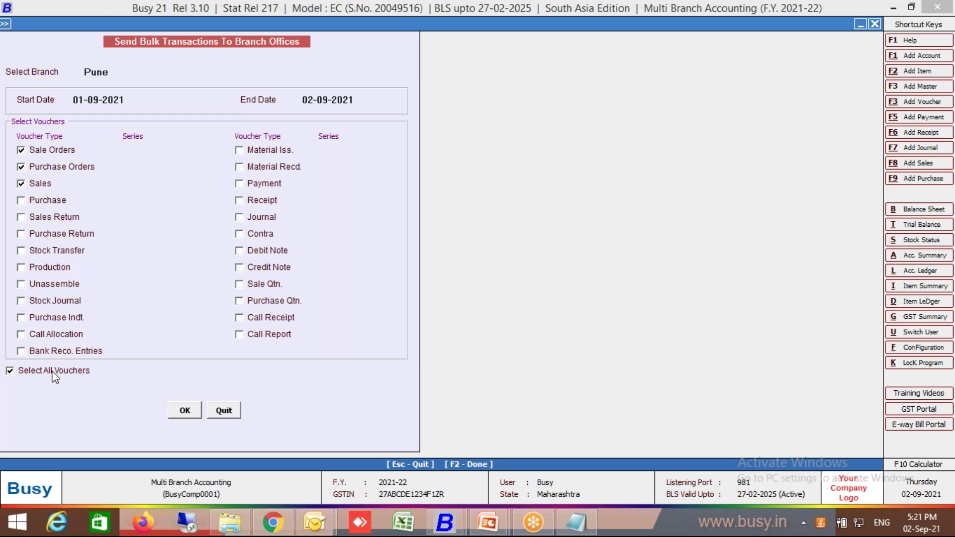
click(192, 412)
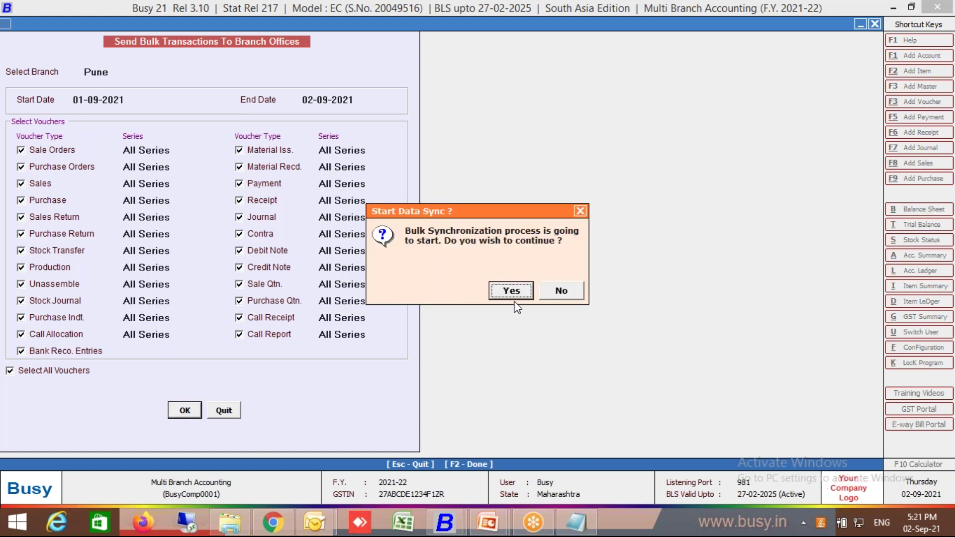
click(506, 292)
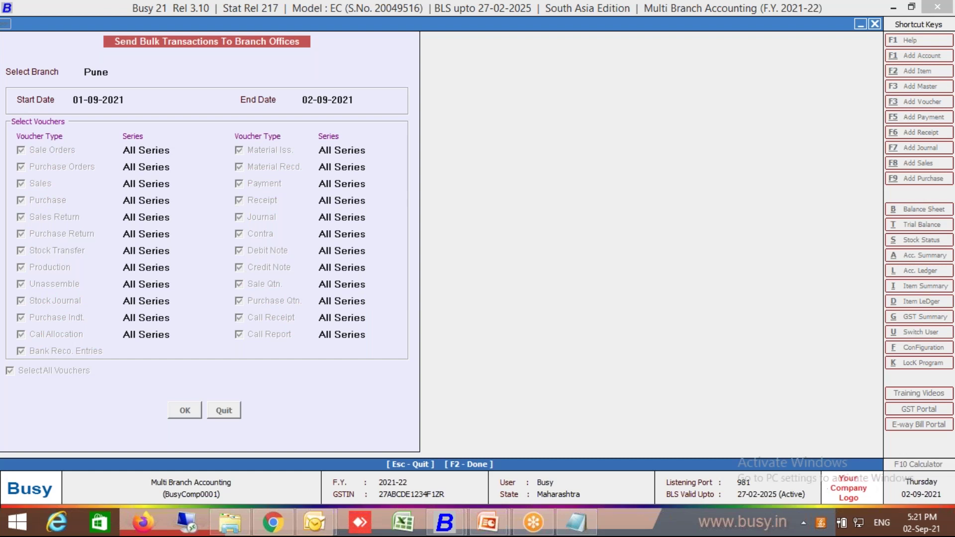
click(577, 290)
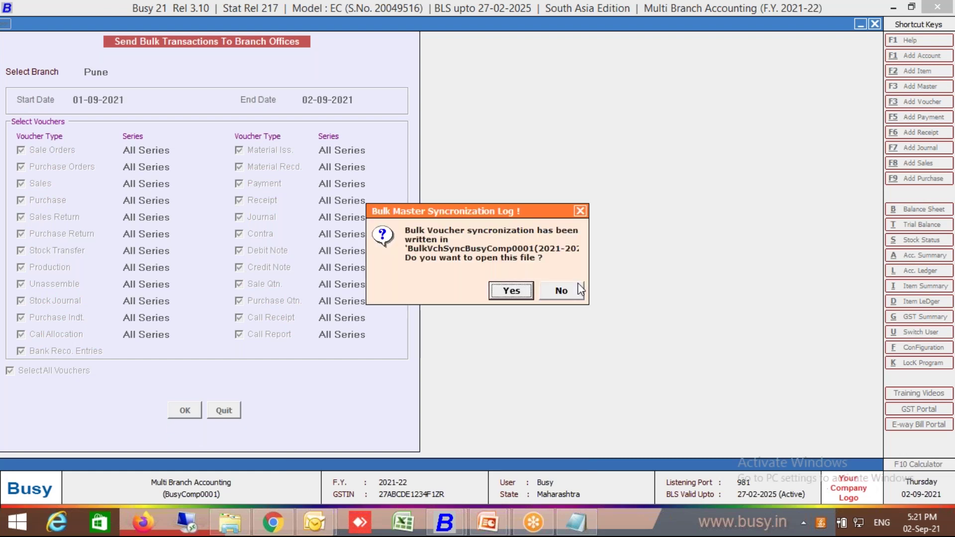
click(558, 291)
click(223, 416)
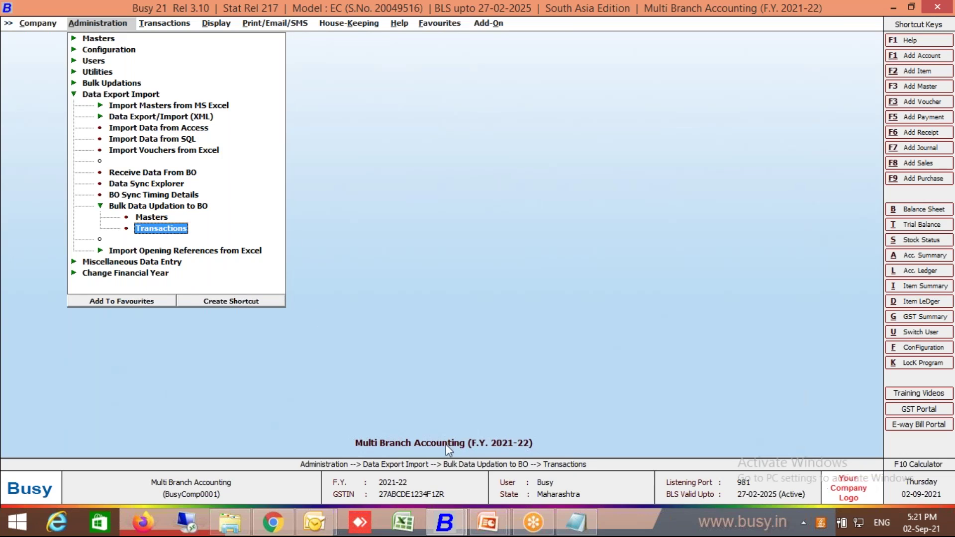
Switch from the head-office window to the Busy Pune Branch company window
click(445, 522)
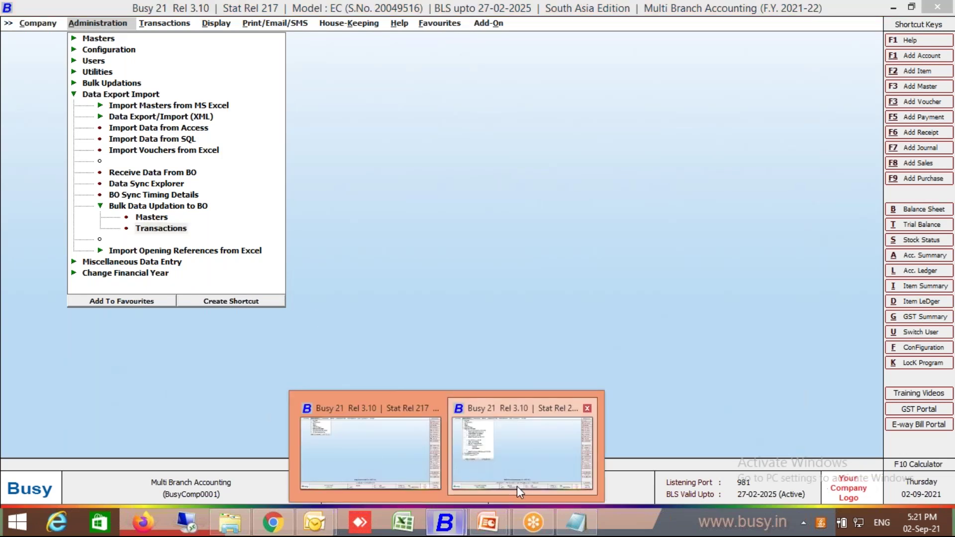
click(517, 486)
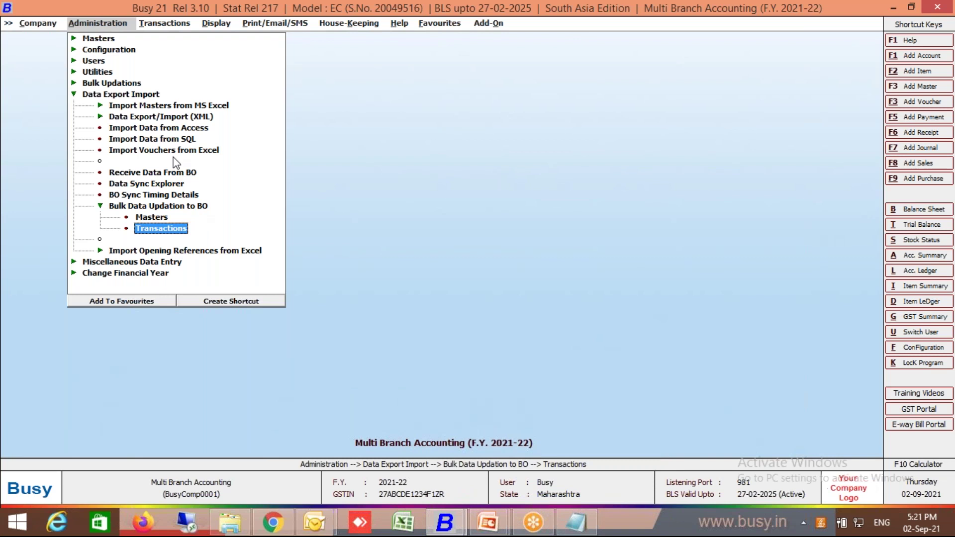
click(444, 522)
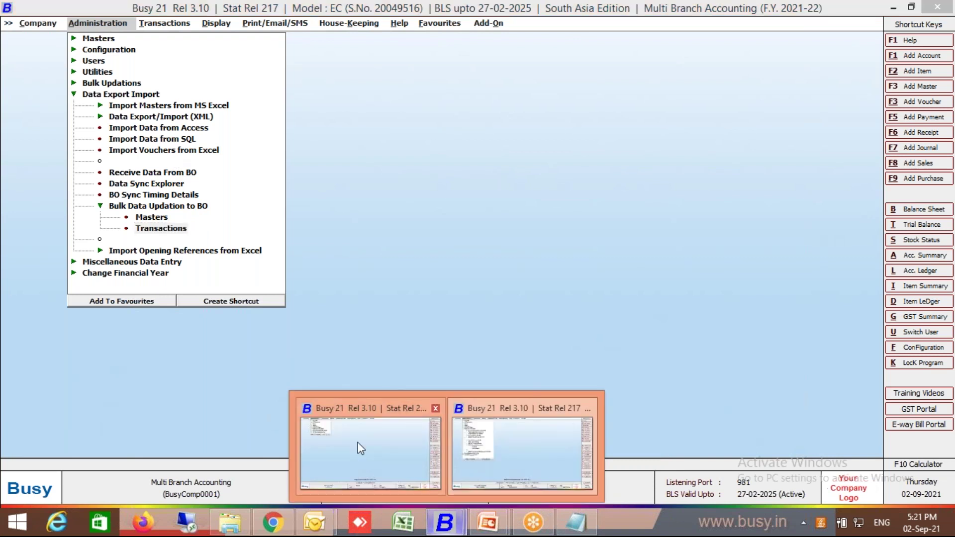
click(361, 449)
Receive the pending Sale voucher and Item master from head office into the Pune branch
click(142, 93)
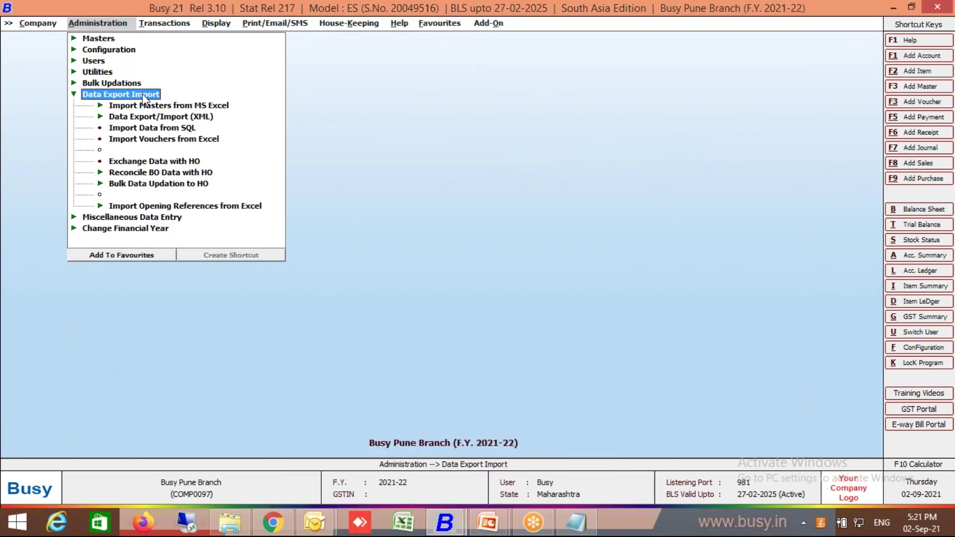
click(184, 162)
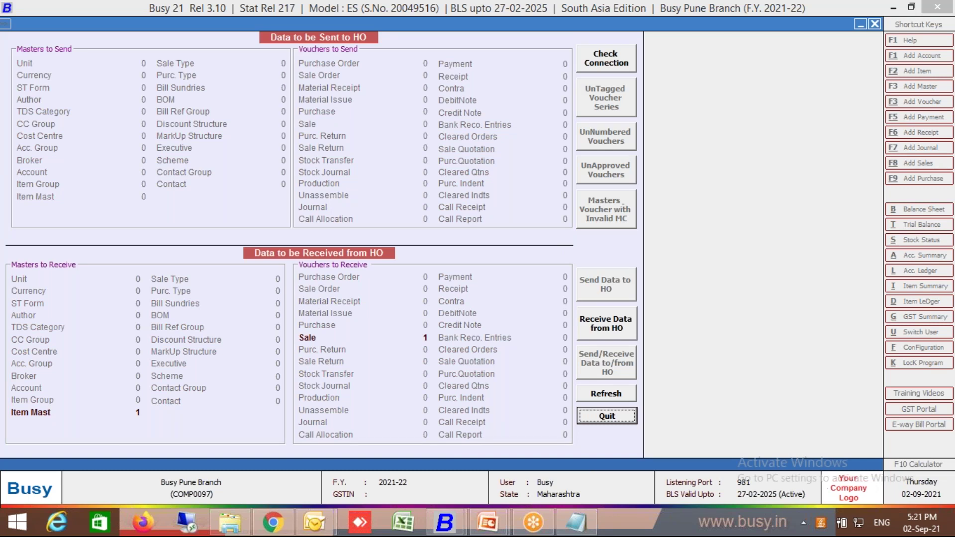
click(621, 336)
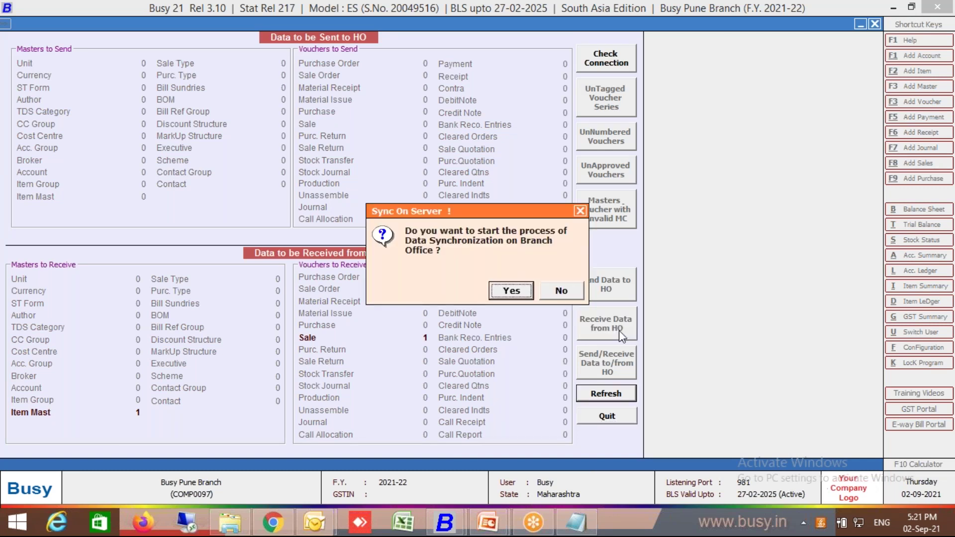
click(506, 291)
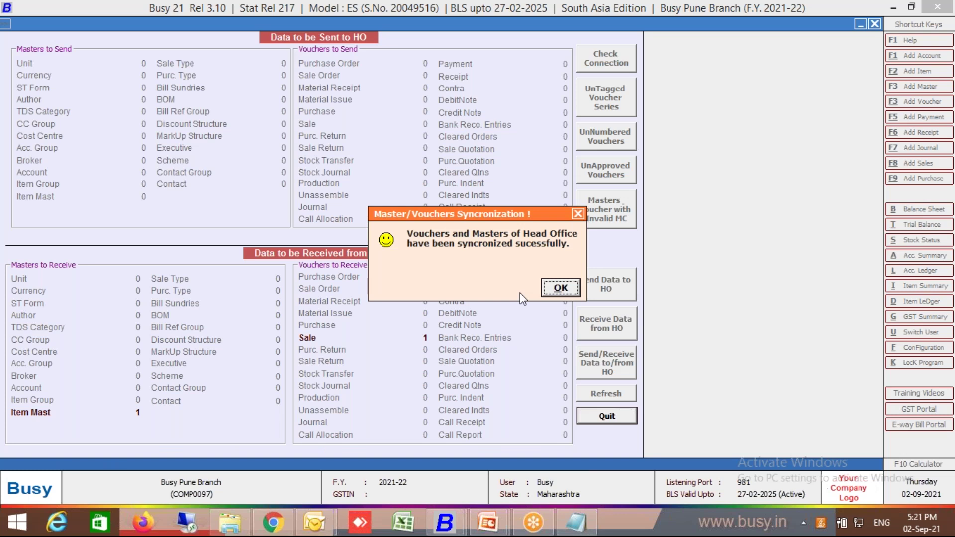
key(Return)
key(Escape)
key(Escape)
key(Right)
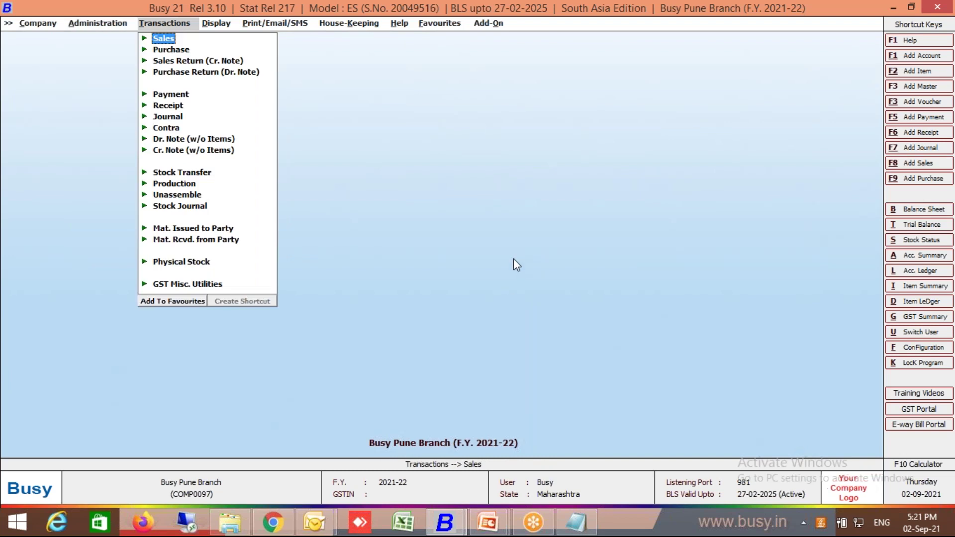
Open Pune-series sales voucher no. 1 for modification in the branch company
key(Return)
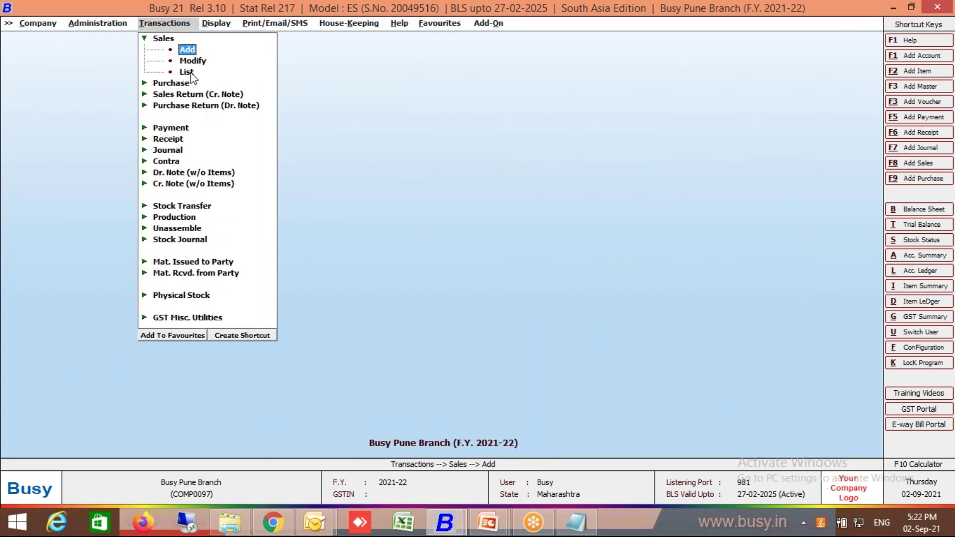
click(192, 60)
key(Return)
key(Return)
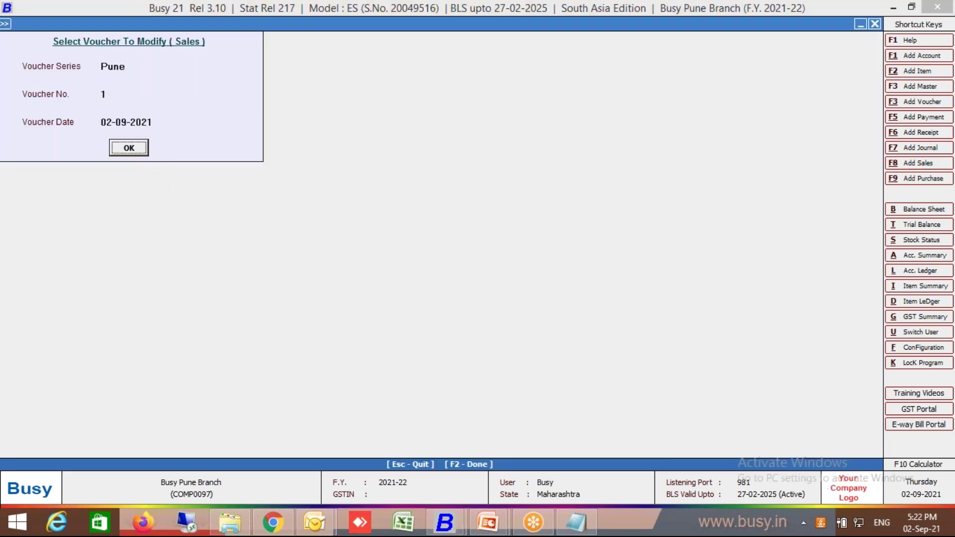
key(Return)
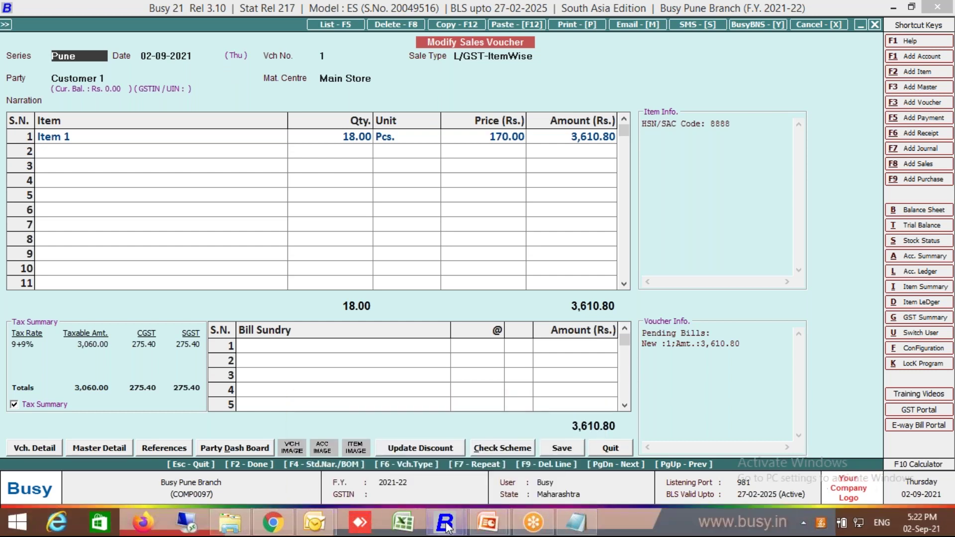
In Multi Branch Accounting, try adding a Pune-series sales voucher and close it after the Can't Create refusal
mouse_move(445, 523)
click(567, 447)
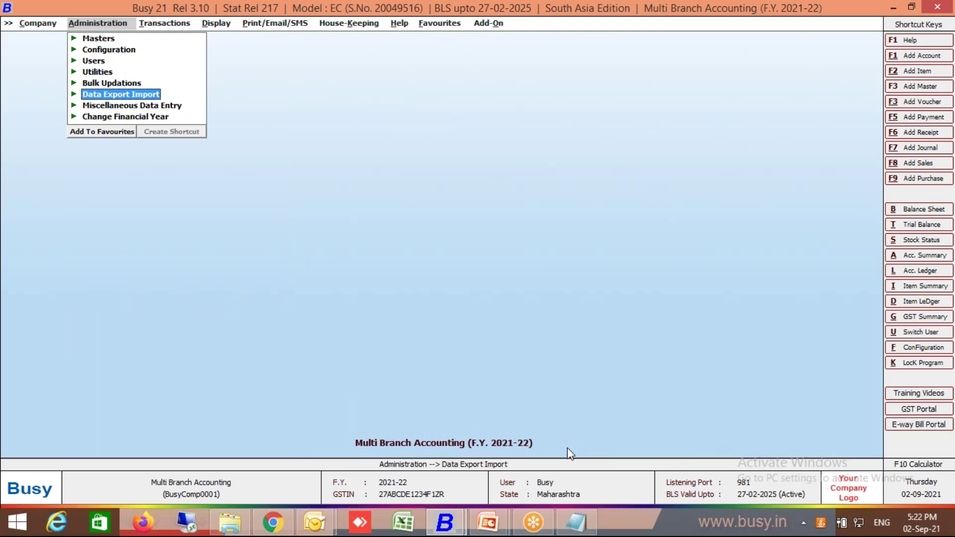
key(Right)
key(Right)
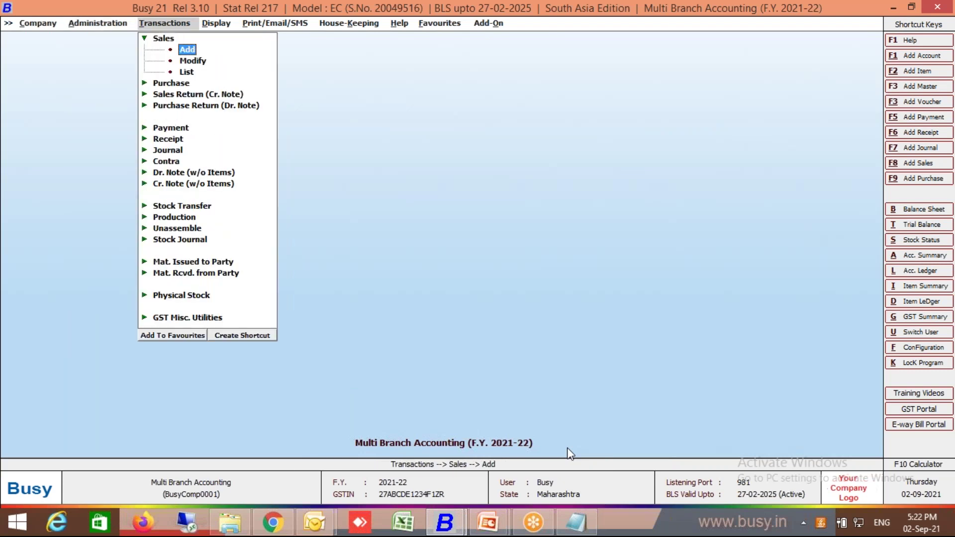
key(Return)
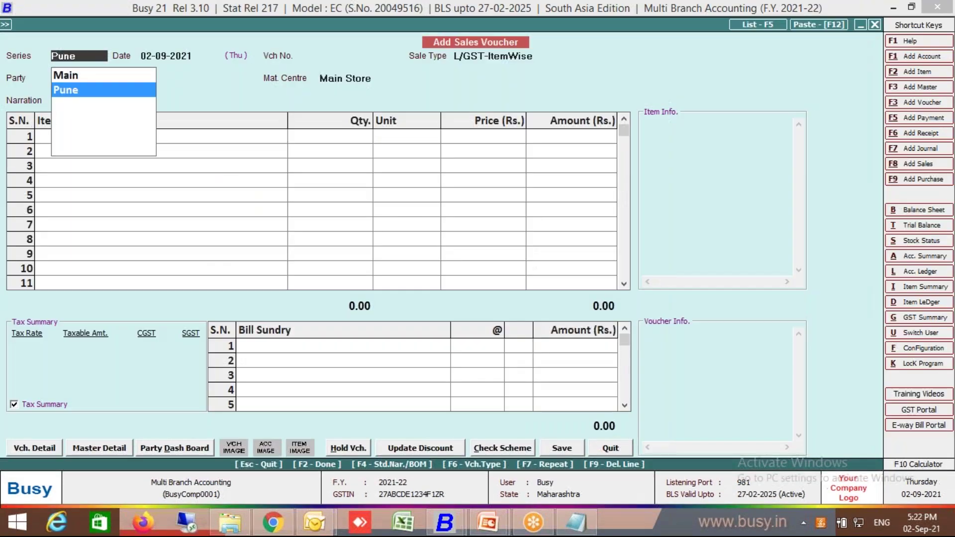
key(Return)
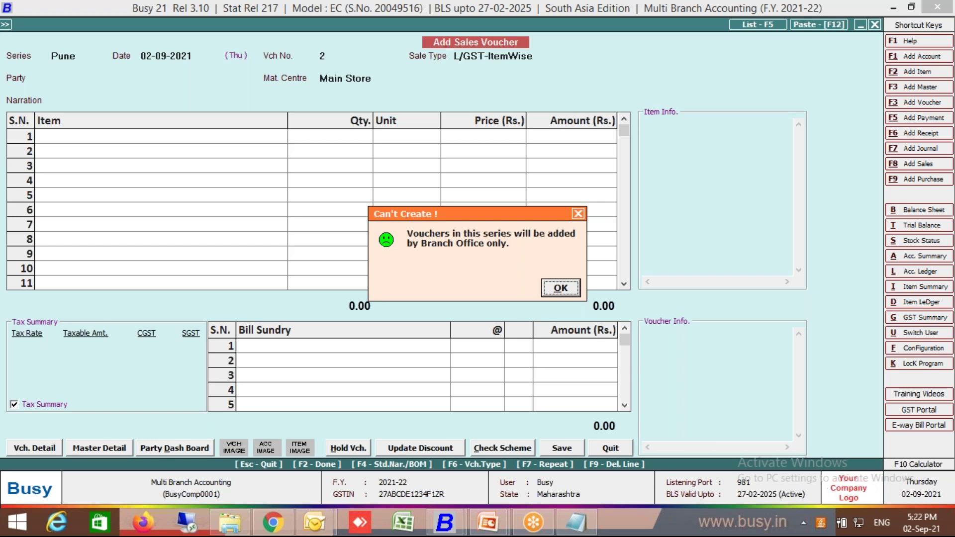
key(Return)
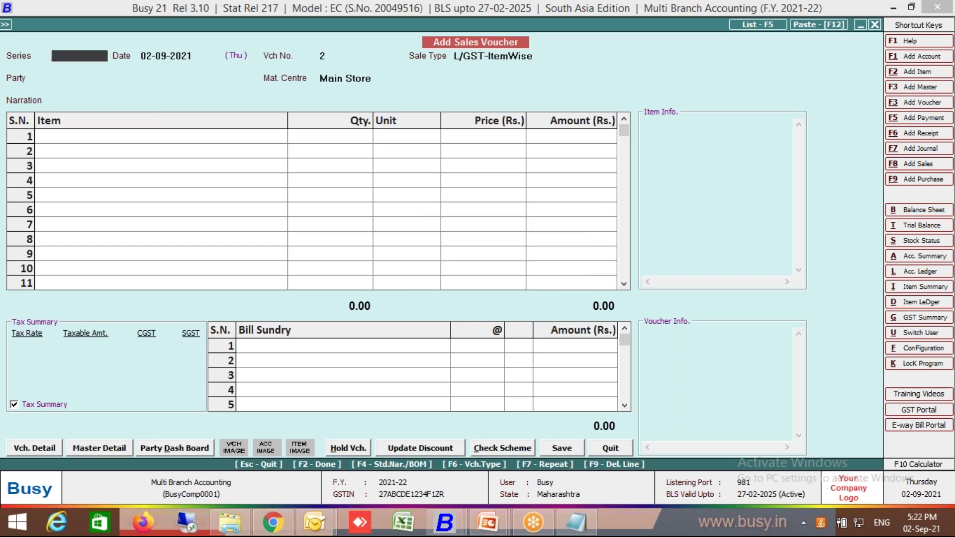
key(Escape)
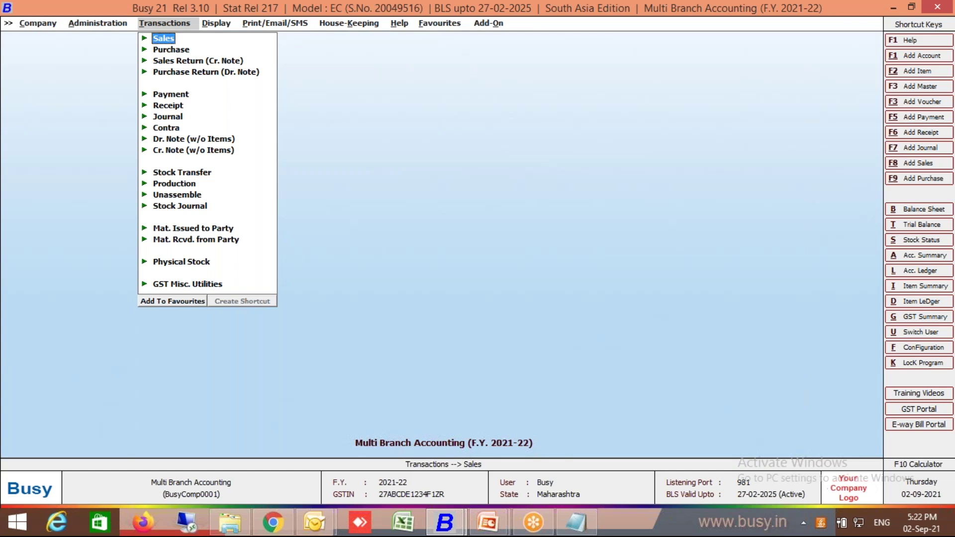
Add a purchase voucher with series Main, Vch No. 002 and purchase type L/GST-ItemWise
click(167, 52)
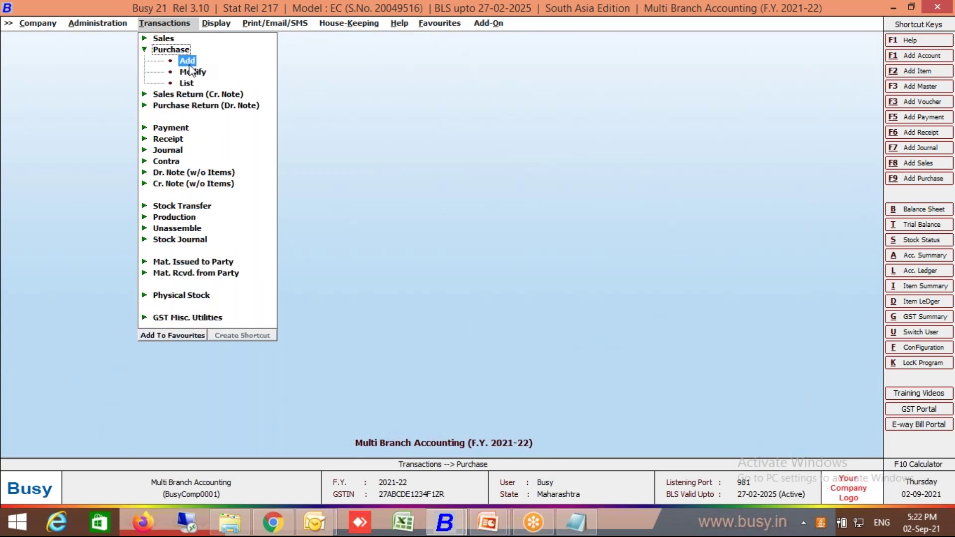
click(226, 69)
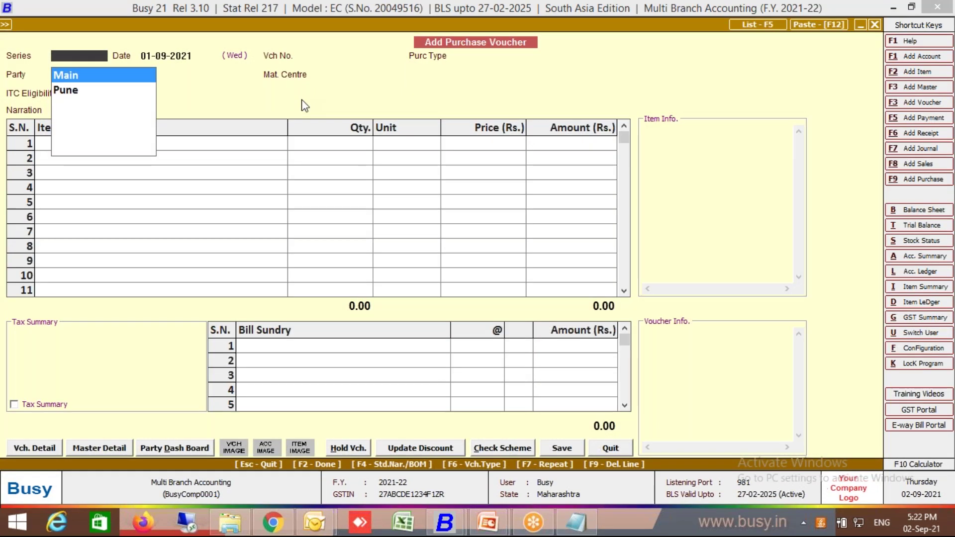
key(Return)
key(Return)
text(002)
key(Return)
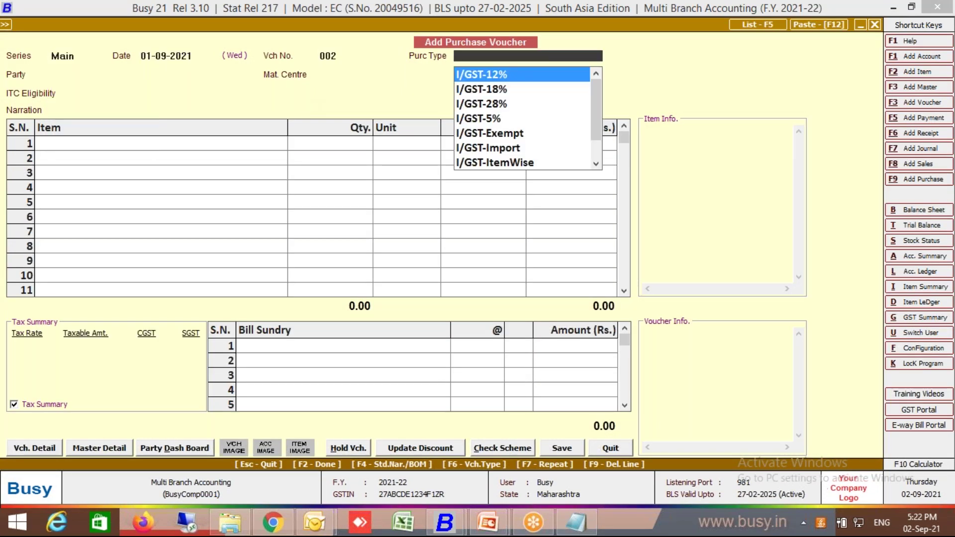
text(item)
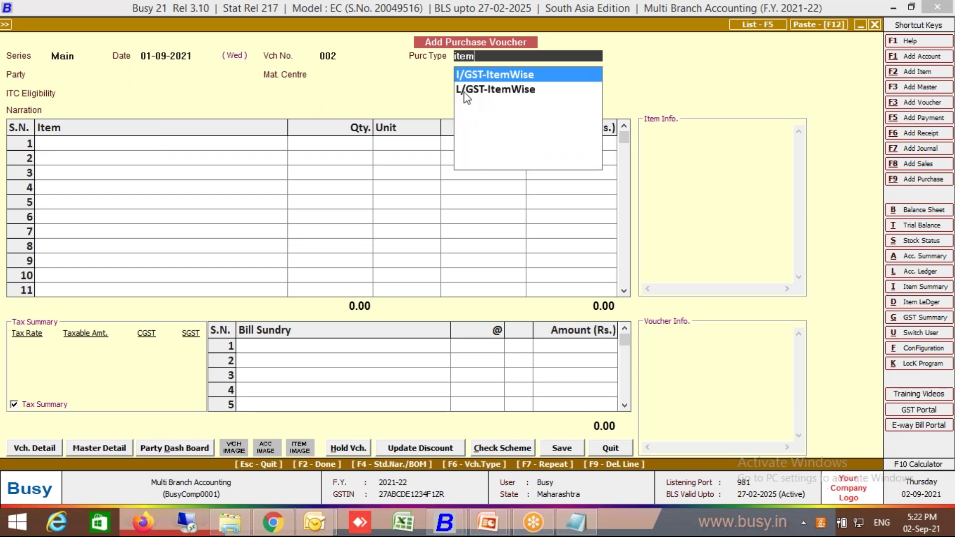
click(464, 92)
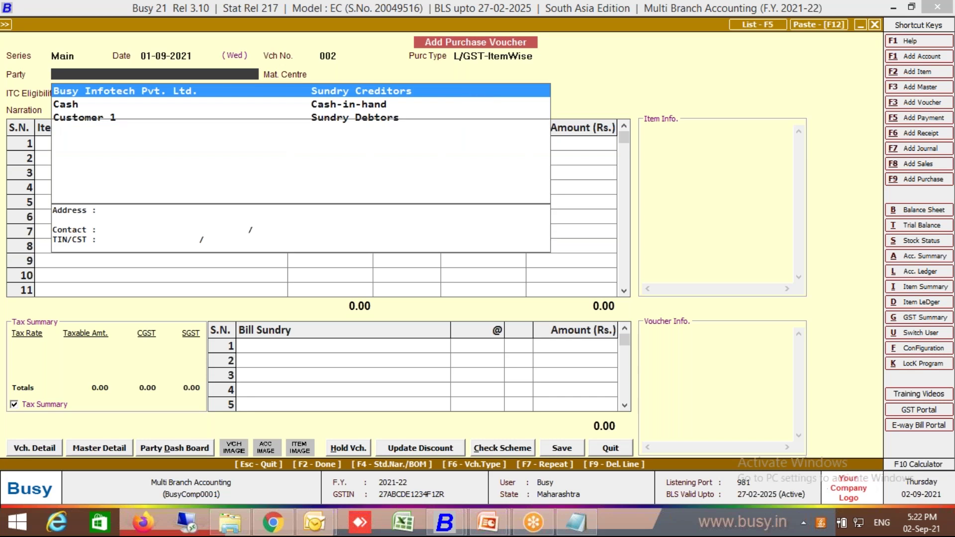
key(F3)
Create account 'Supplier 1' under Sundry Creditors as an unregistered dealer and save it
text(Supplier 1)
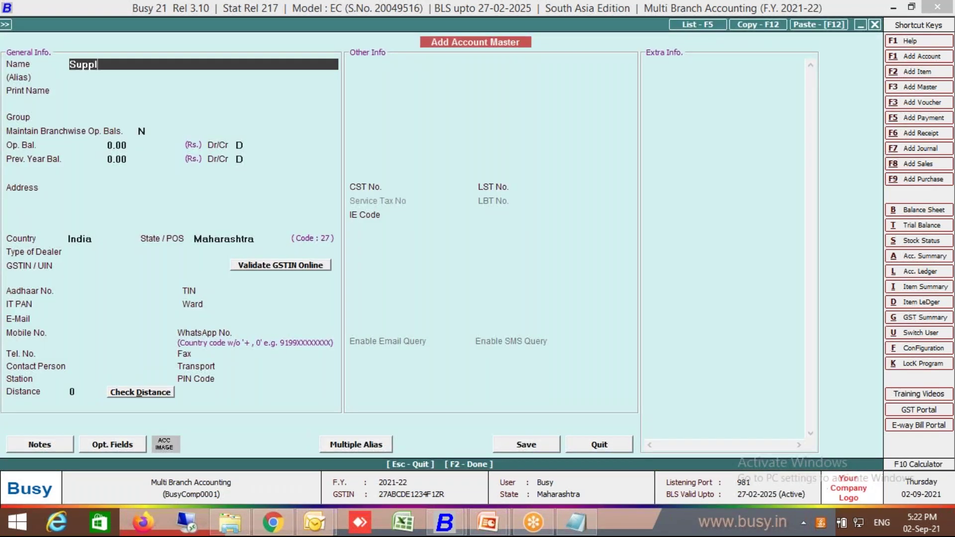
key(Return)
key(Return)
text(sun)
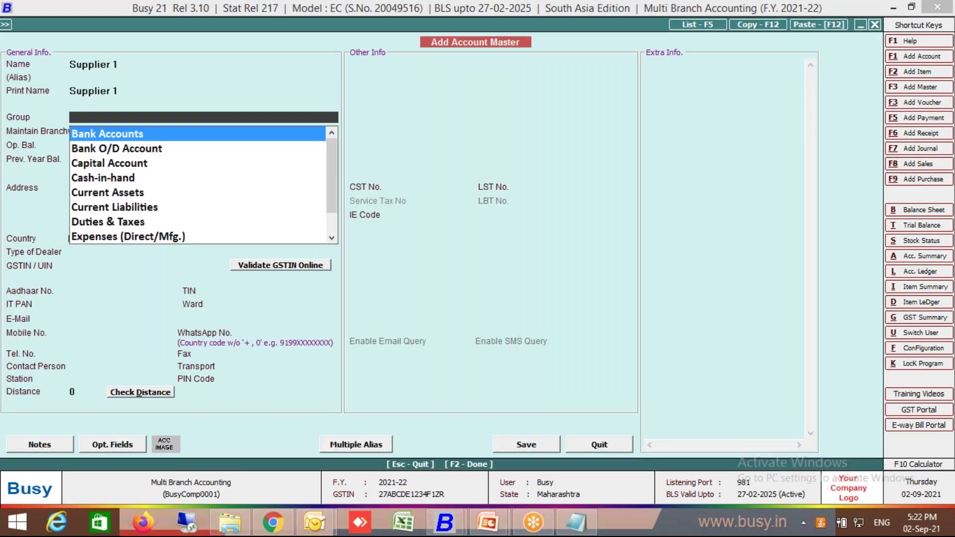
key(Return)
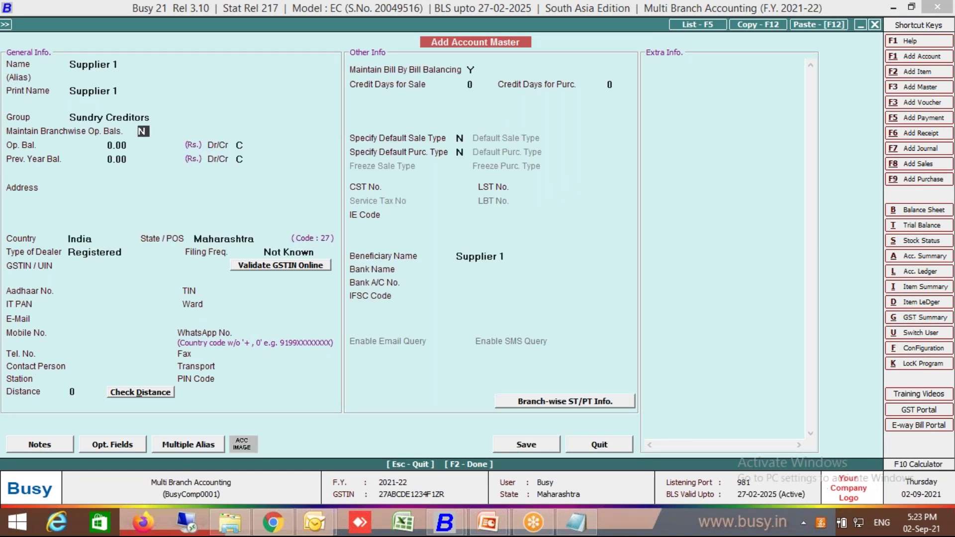
key(Return)
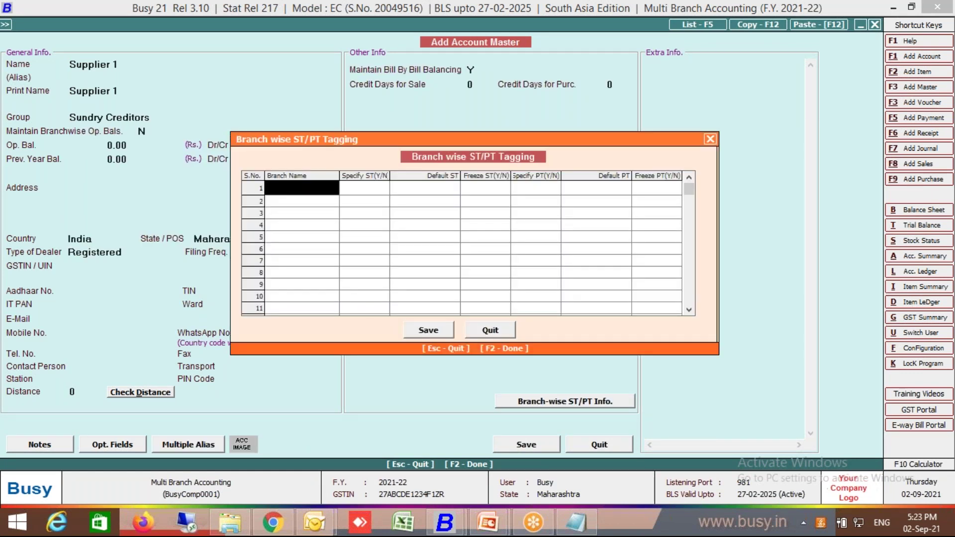
key(Escape)
key(Return)
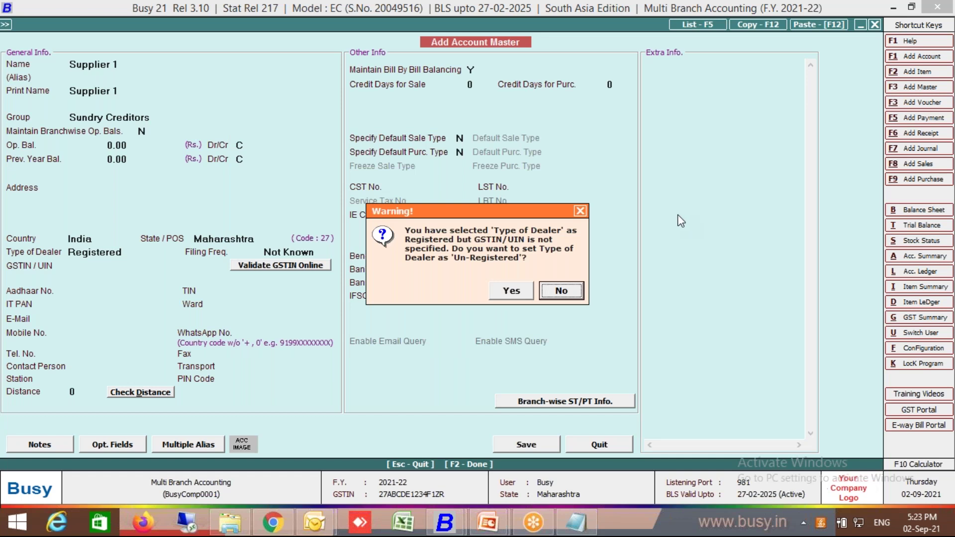
click(512, 293)
click(524, 292)
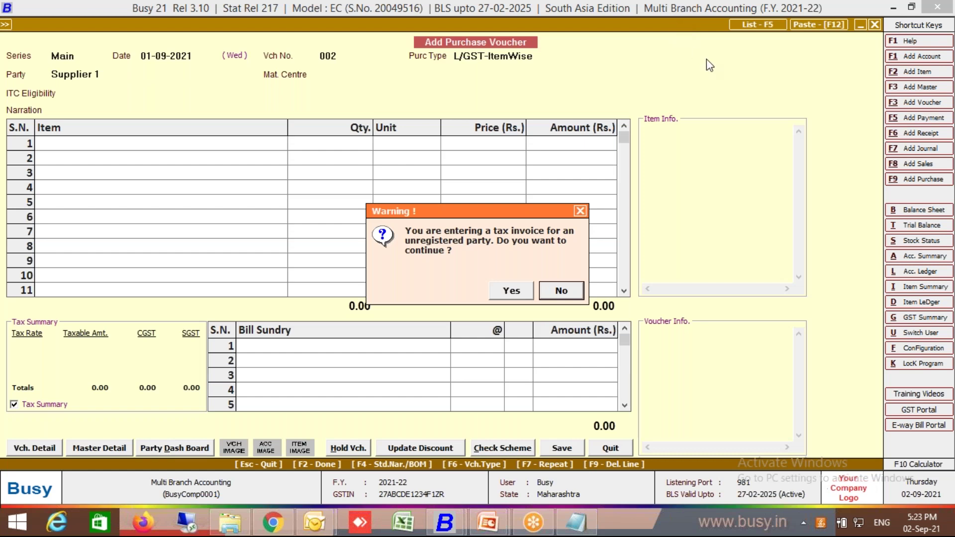
Enter 102 Pcs of Item 1 at 86 from Main Store, continuing past the unregistered-party warnings
click(547, 294)
key(Return)
click(517, 290)
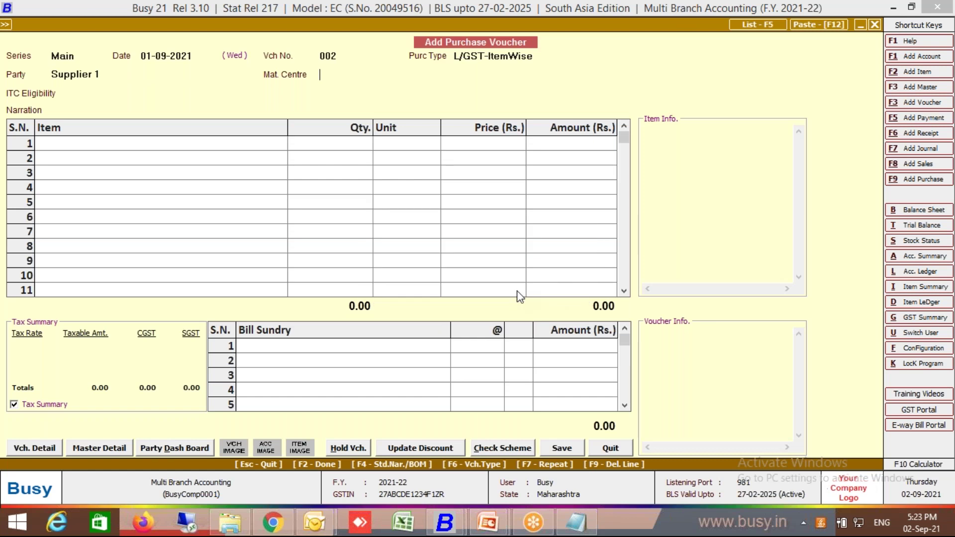
key(Return)
key(Return)
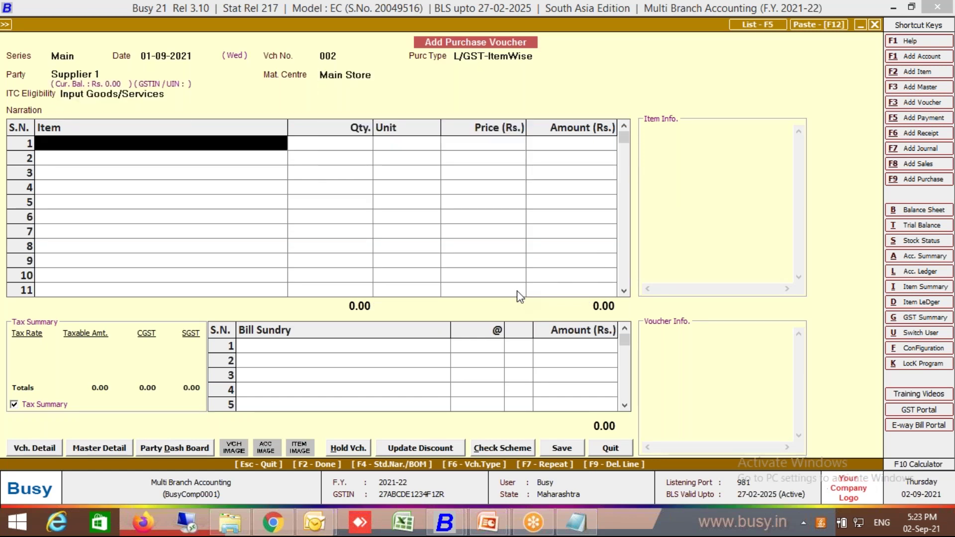
key(Return)
text(10)
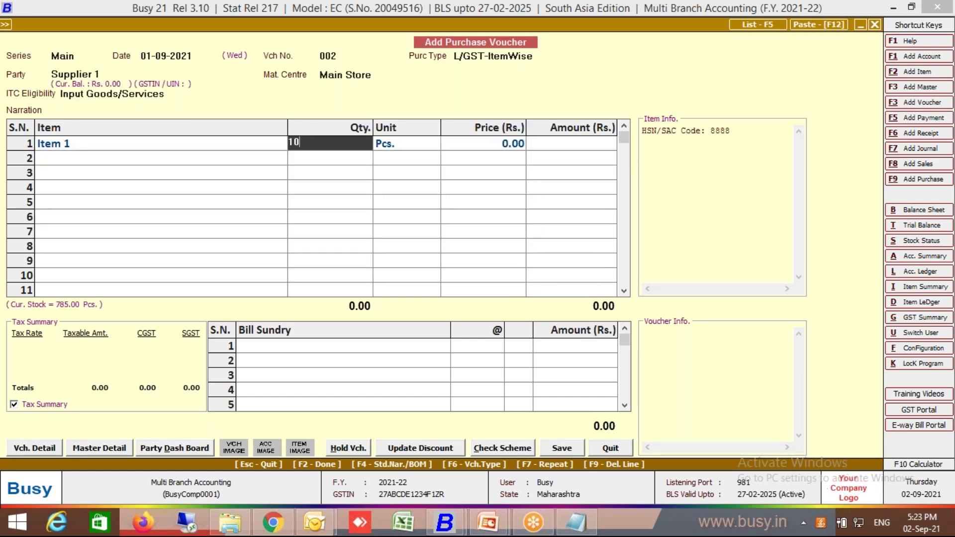
text(2)
key(Return)
key(Return)
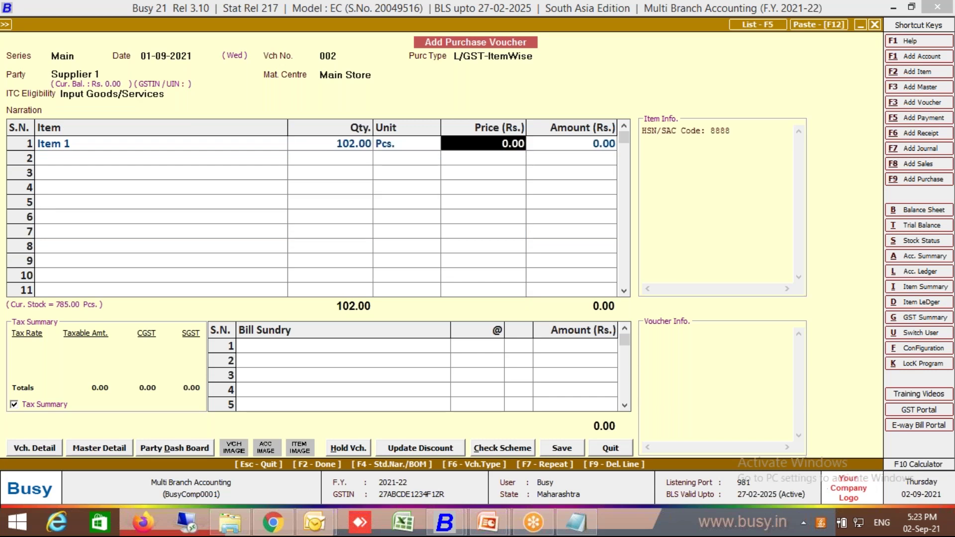
text(86)
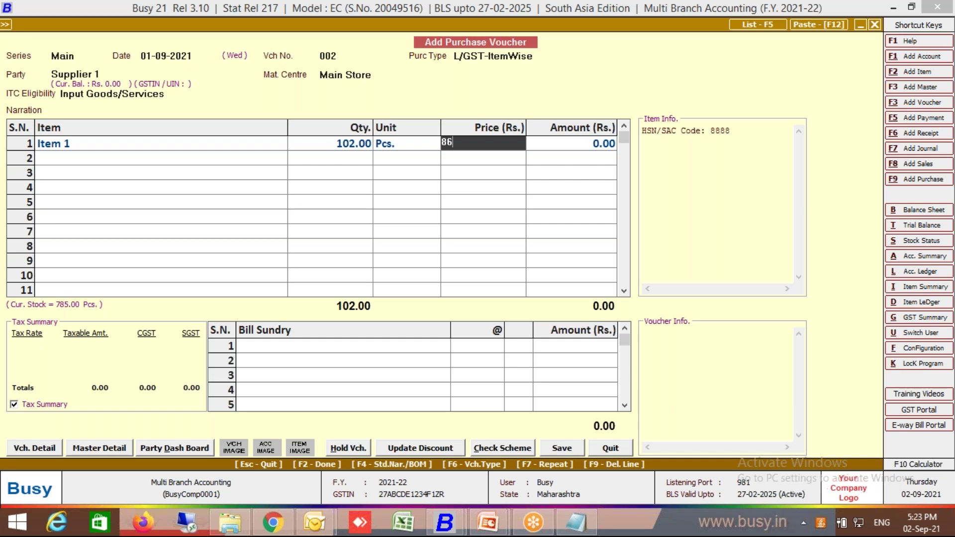
key(Return)
key(Return)
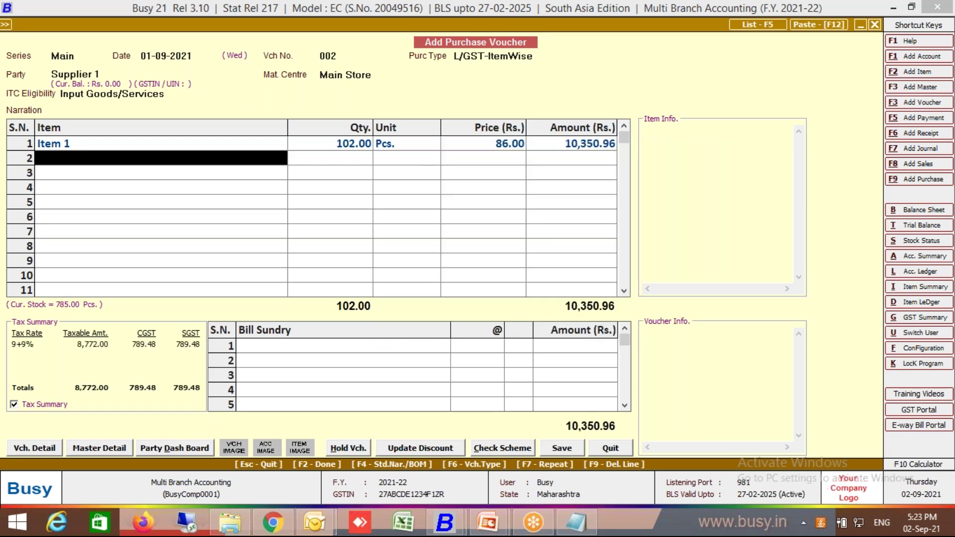
Accept the GST bill details and bill-by-bill adjustment, then save the 10,350.96 voucher and close entry
key(Return)
key(Return)
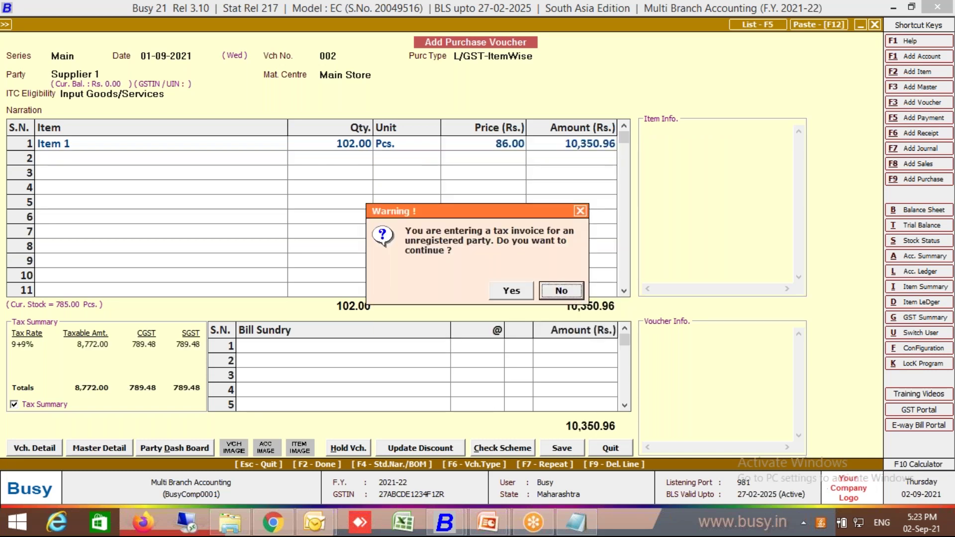
key(Left)
key(Return)
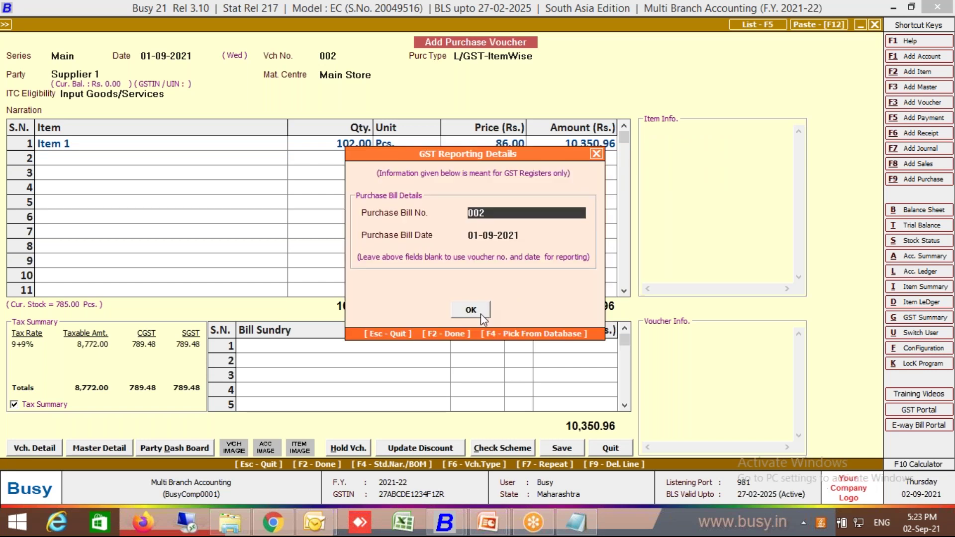
click(481, 312)
click(475, 354)
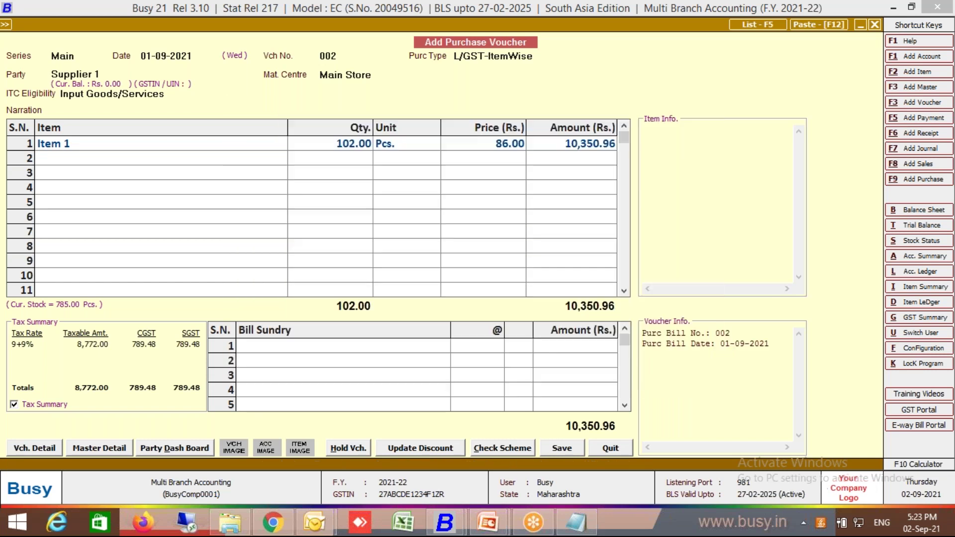
click(515, 287)
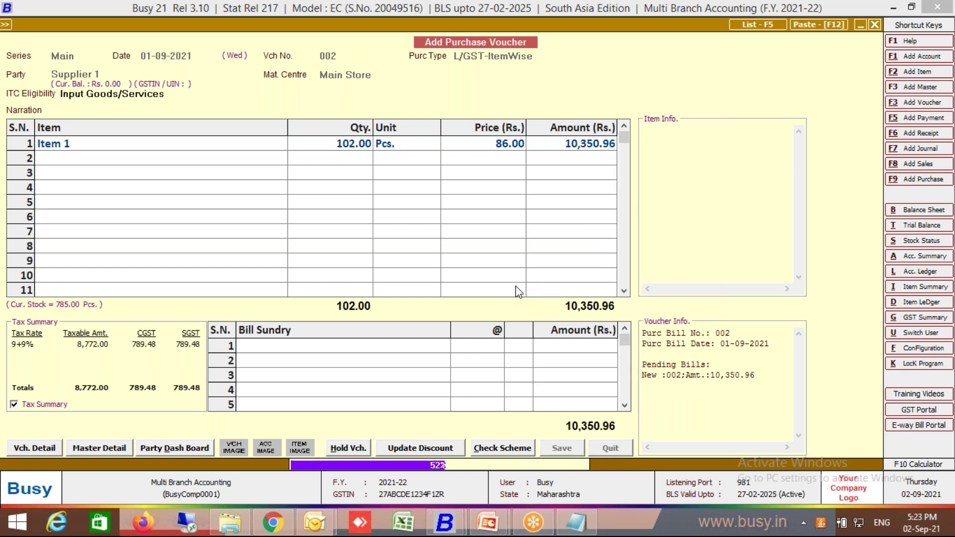
key(Escape)
key(Escape)
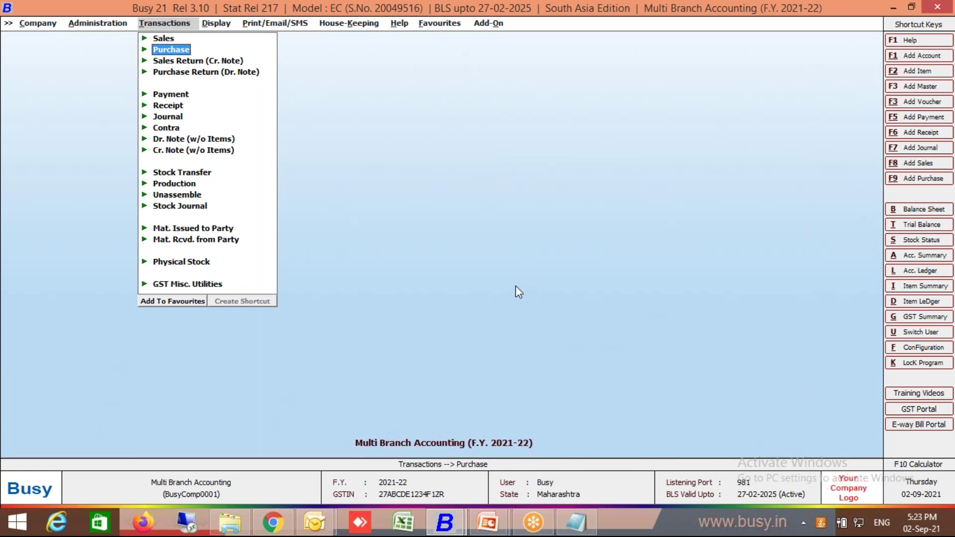
Try adding a Pune-series sales voucher at head office, see it refused, and quit unsaved
key(Up)
key(Return)
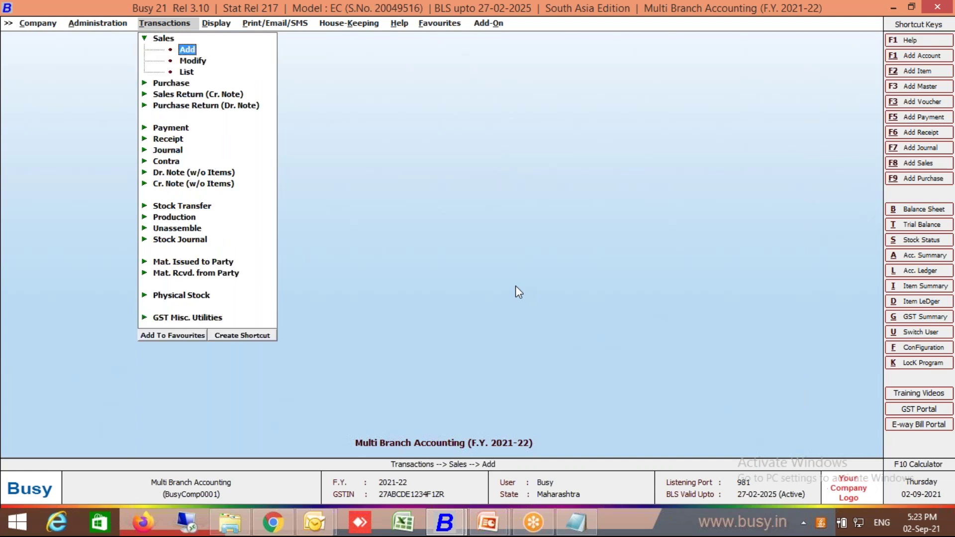
key(Return)
key(Return)
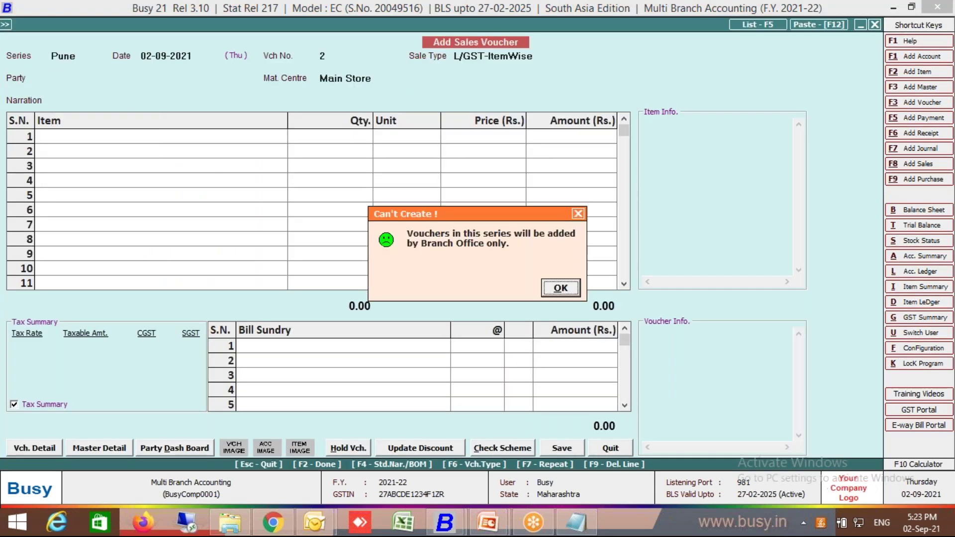
key(Return)
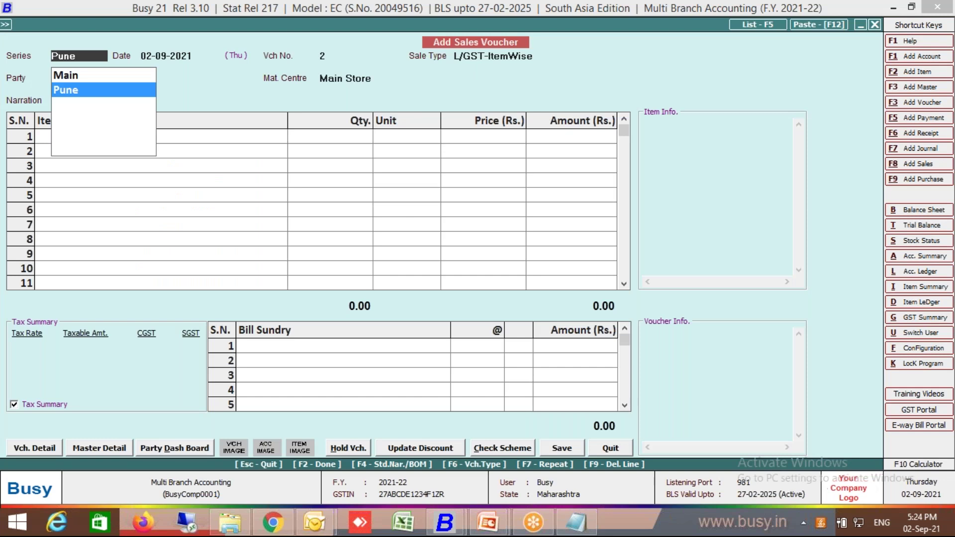
key(Up)
key(Return)
key(Escape)
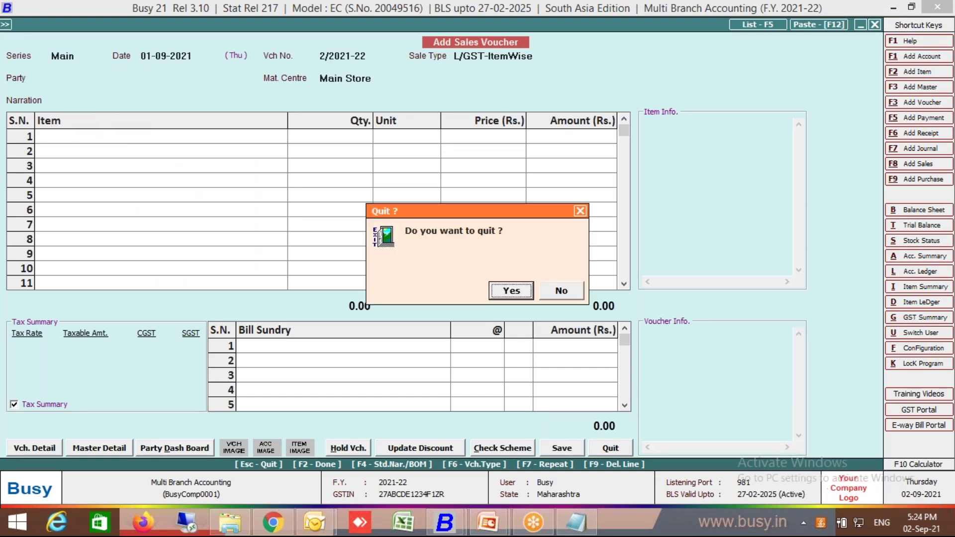
key(Return)
key(Escape)
click(458, 534)
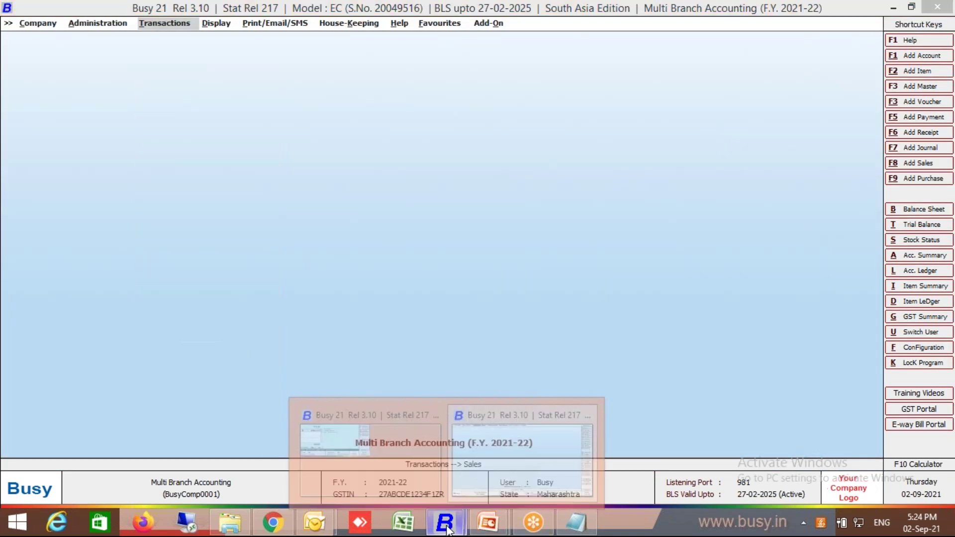
Switch to the Pune Branch window and start a new Pune-series sales voucher
click(496, 451)
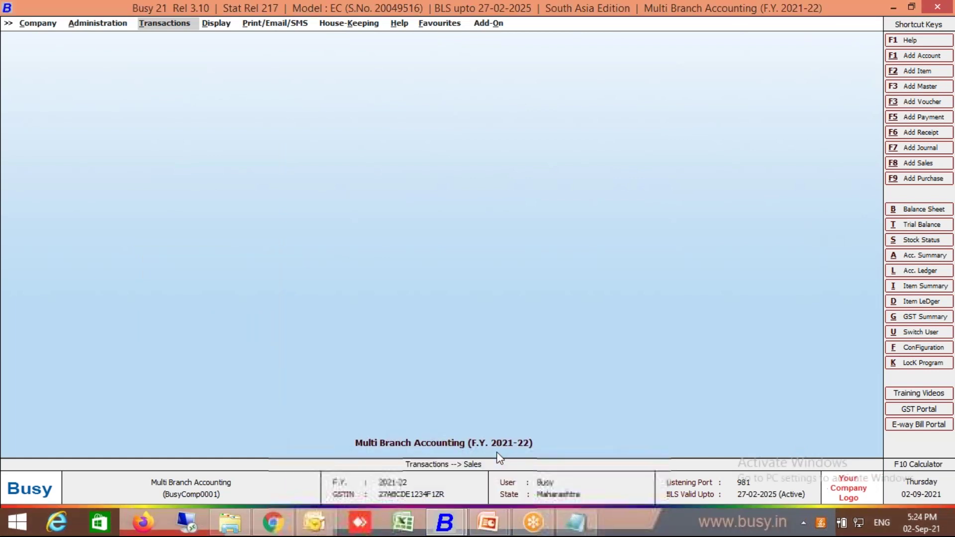
click(444, 522)
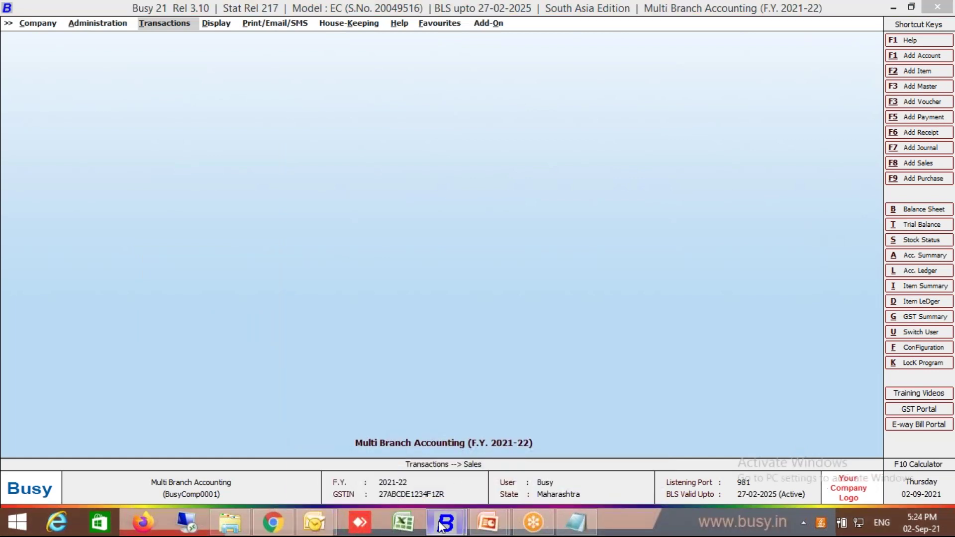
click(390, 479)
key(Escape)
key(Escape)
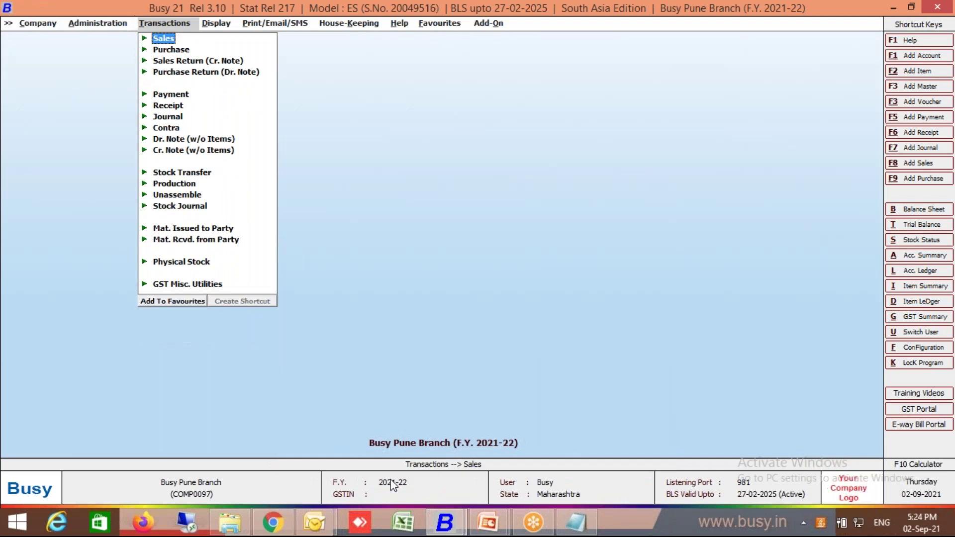
key(Return)
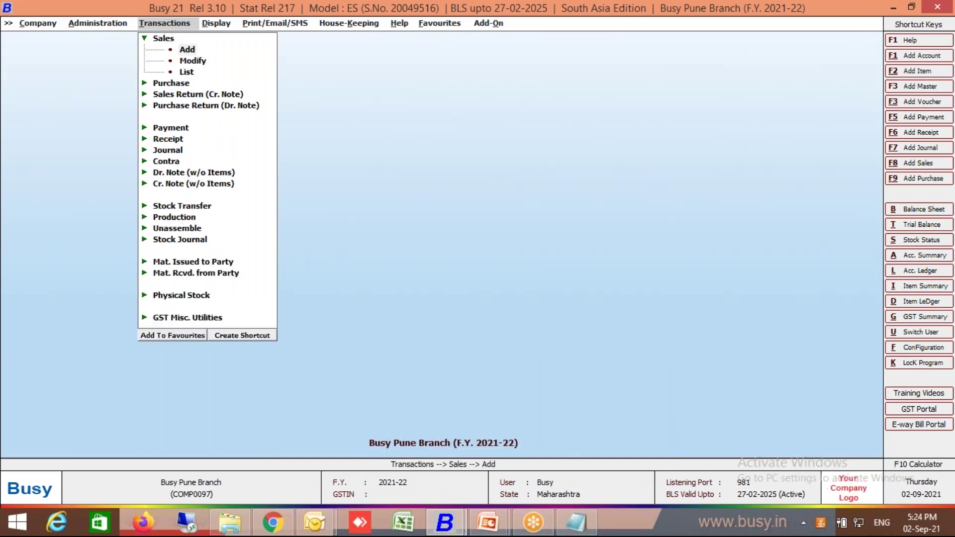
key(Return)
key(Return)
key(Return)
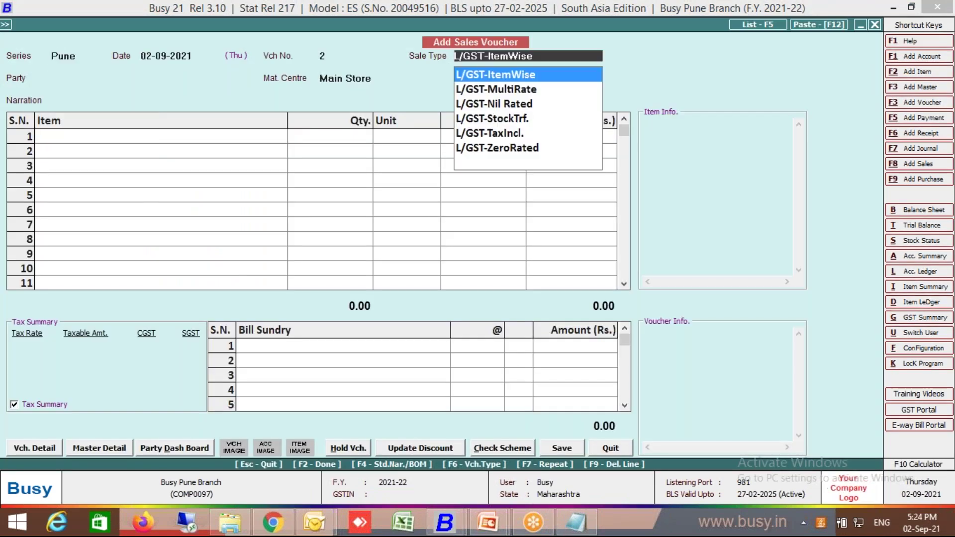
key(Return)
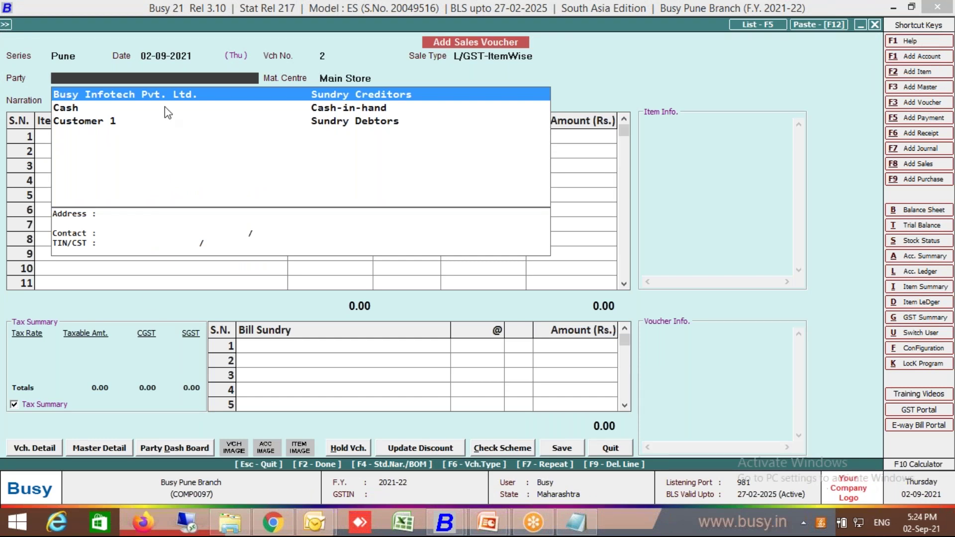
Record a Cash sale from Pune material centre of 10 Pcs Item 1 at 156, totalling 1,840.80
click(88, 110)
key(Return)
key(Up)
key(Up)
text(pu)
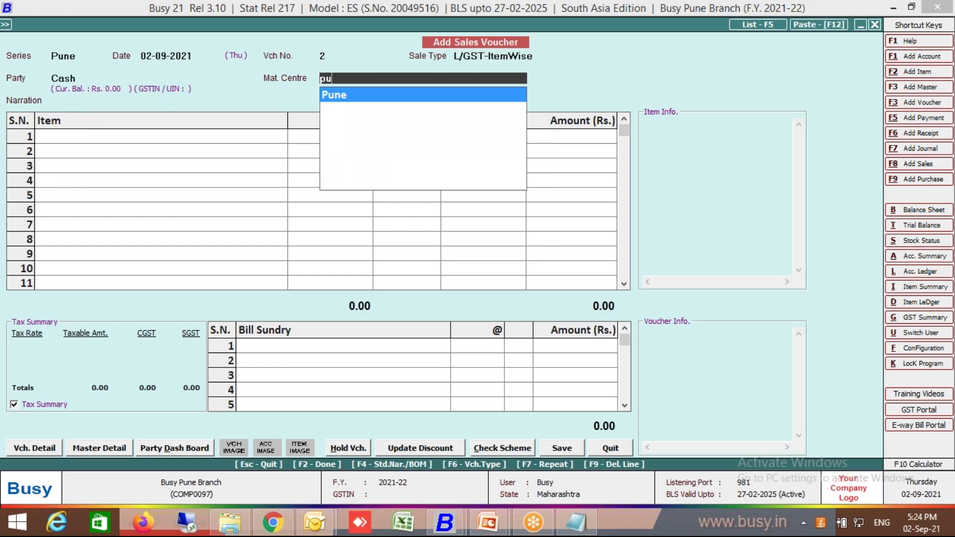
key(Return)
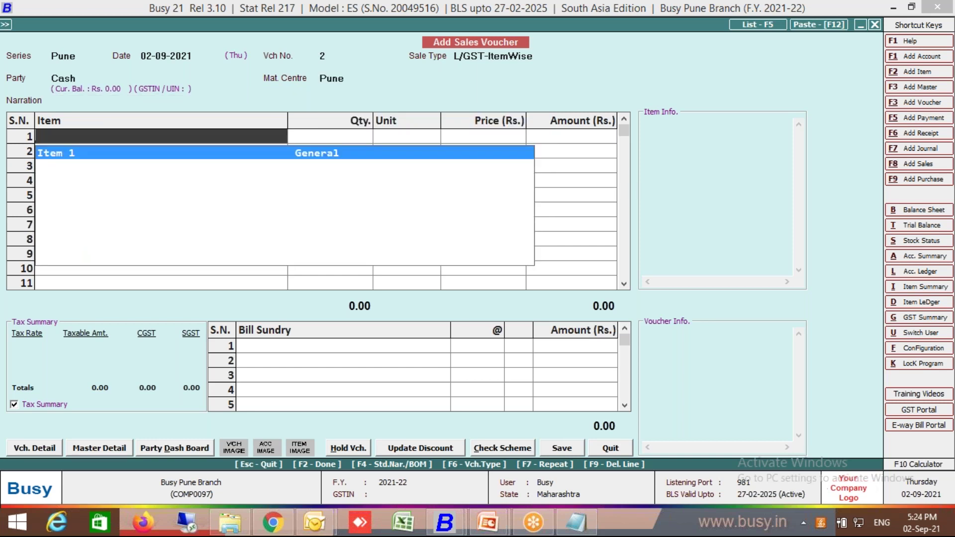
key(Return)
text(10)
key(Return)
key(Return)
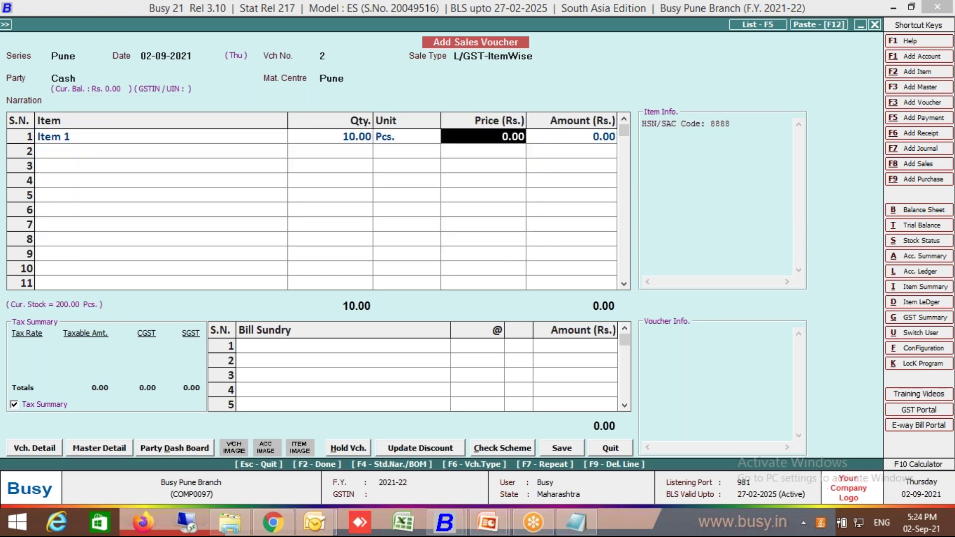
text(156)
key(Return)
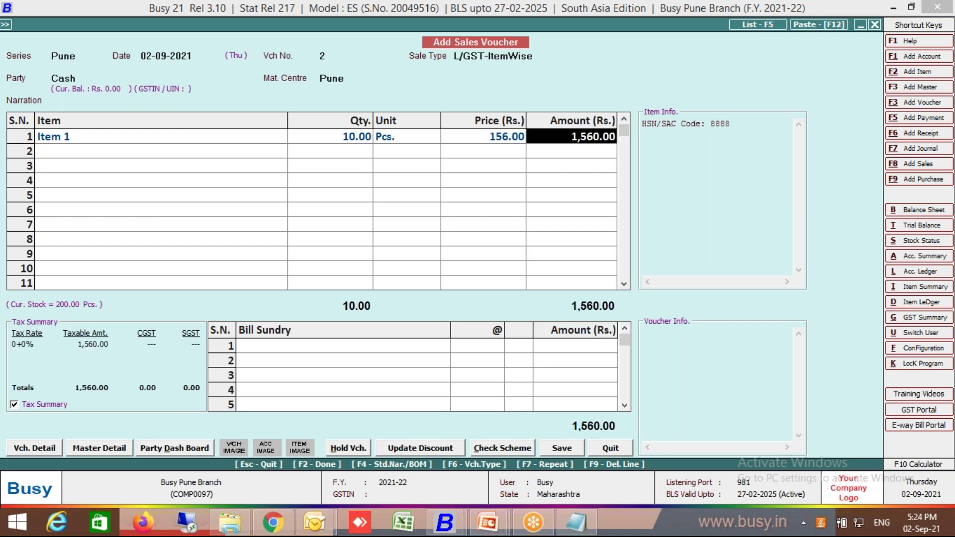
key(Return)
key(Return)
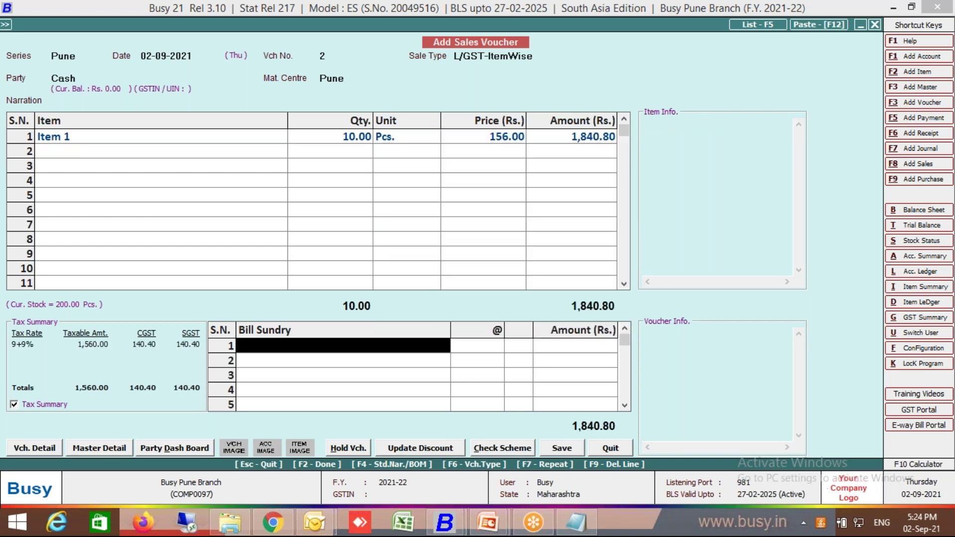
key(Return)
key(Return)
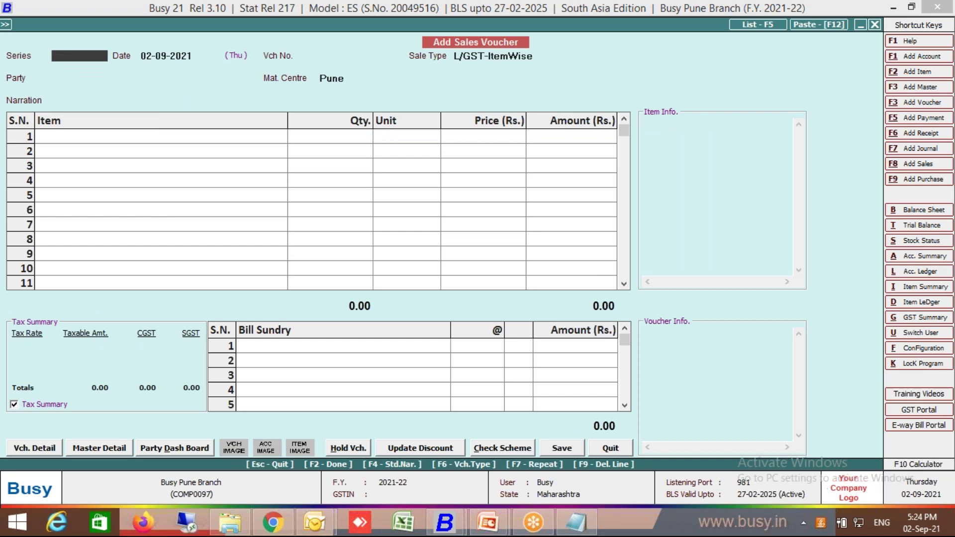
key(Escape)
key(Escape)
key(Left)
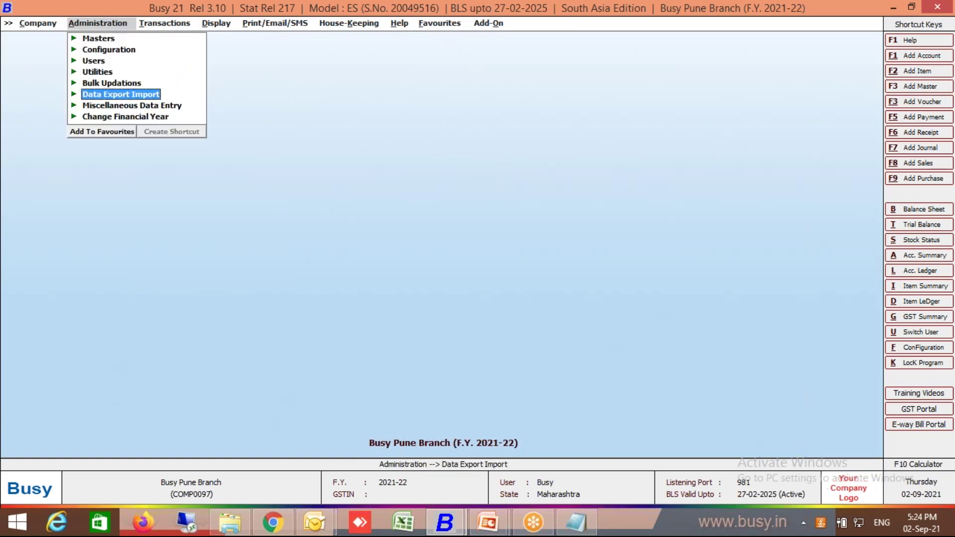
Open the branch office data sync configuration under Enterprise Features
key(Up)
key(Up)
key(Up)
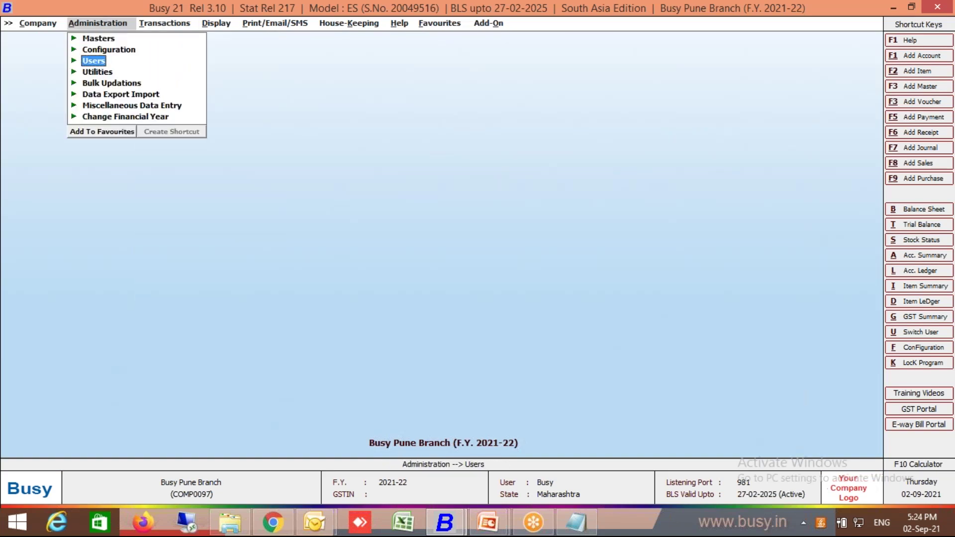
key(Up)
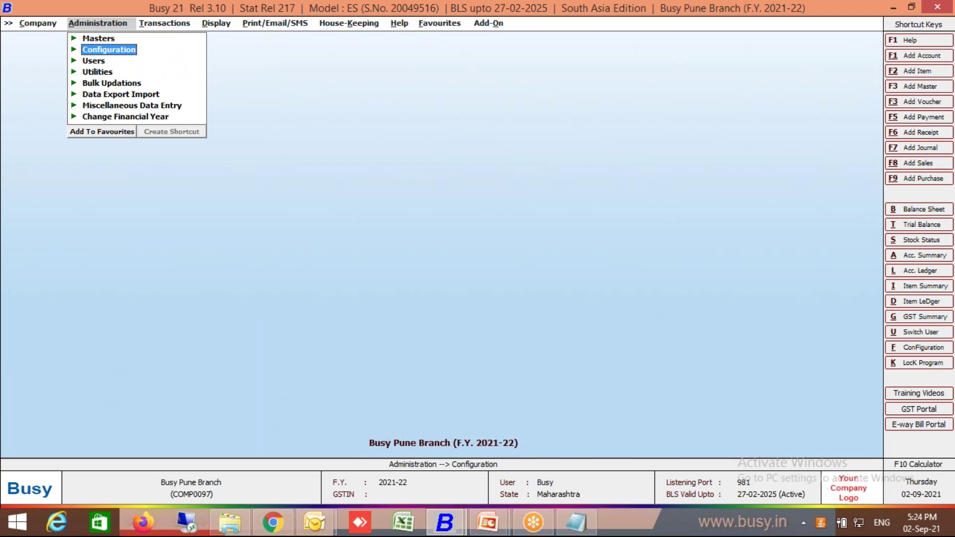
key(Return)
key(Return)
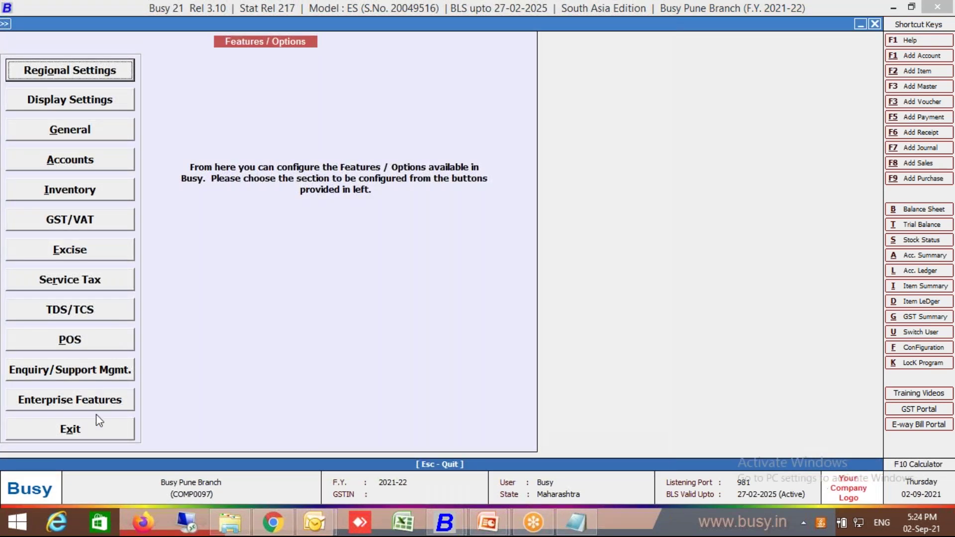
click(103, 406)
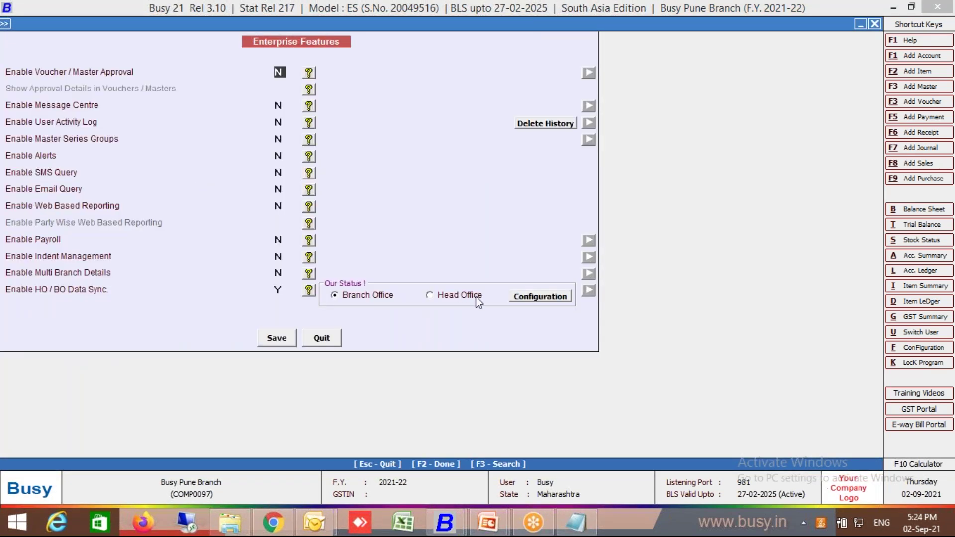
click(534, 299)
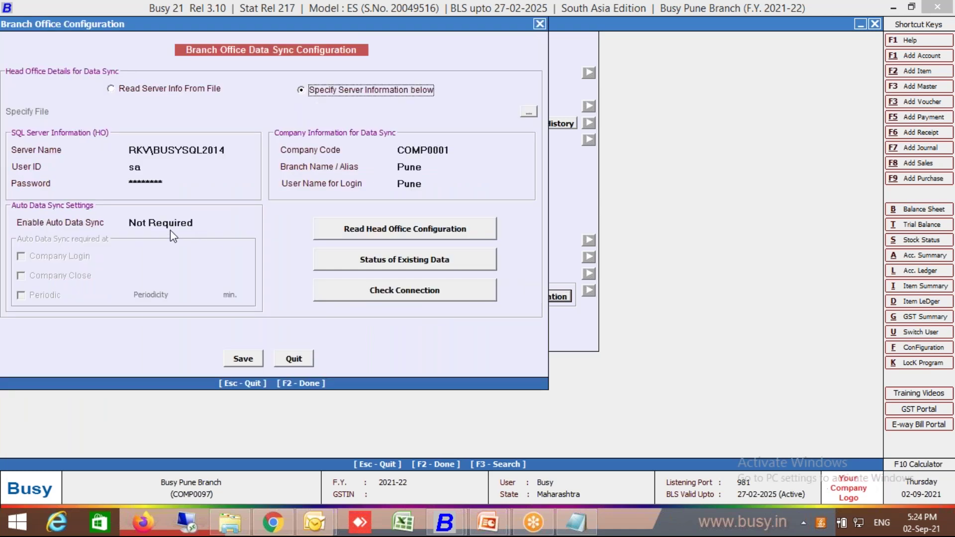
Set Enable Auto Data Sync to Ask with periodic sync every 60 minutes, and save
click(170, 227)
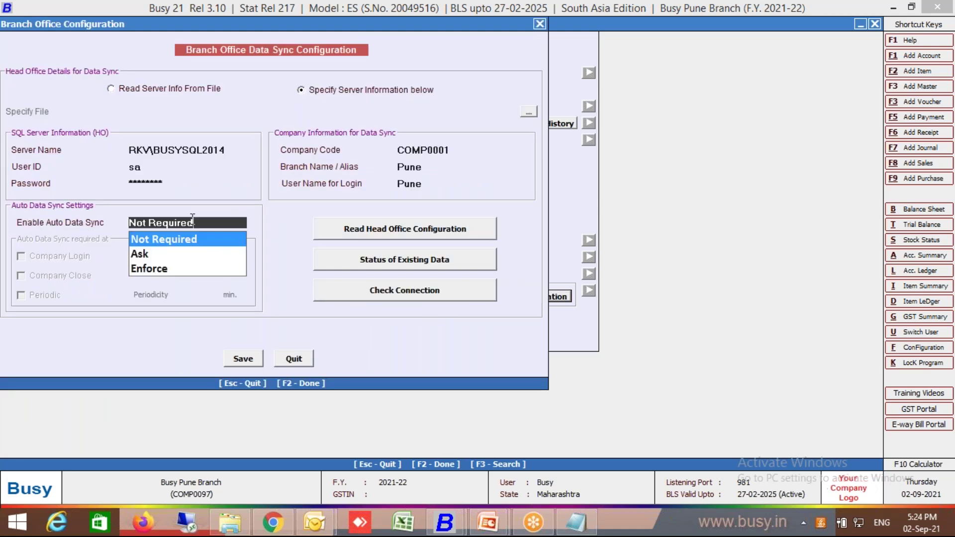
click(143, 258)
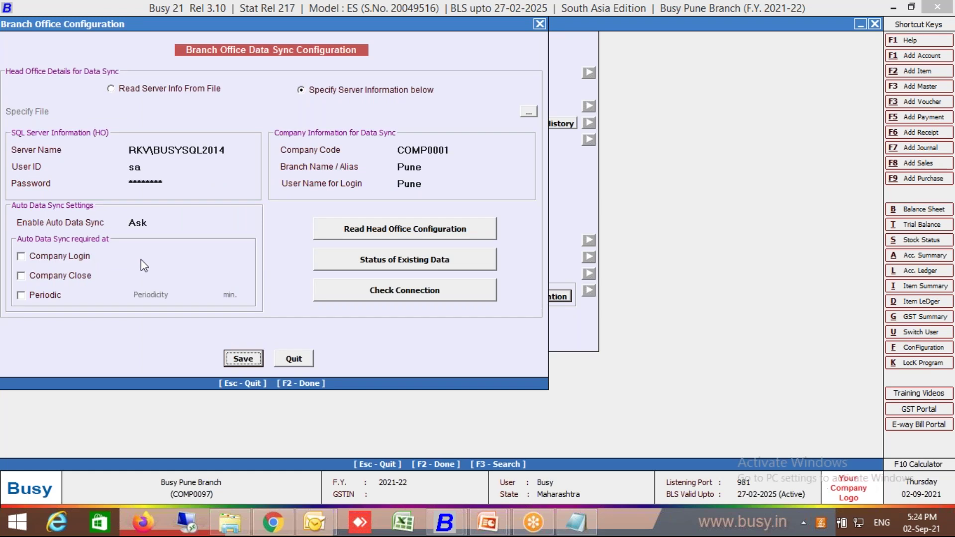
click(46, 299)
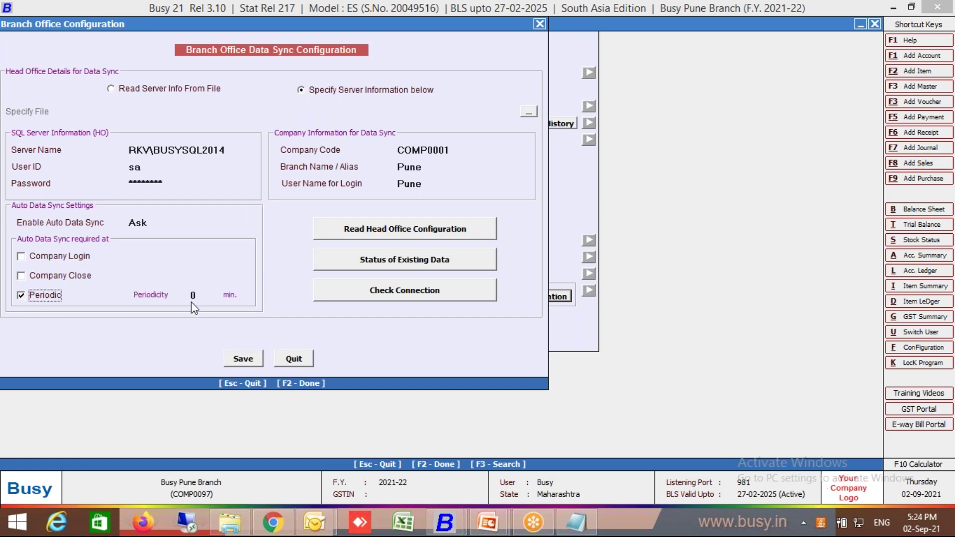
key(Tab)
key(BackSpace)
text(60)
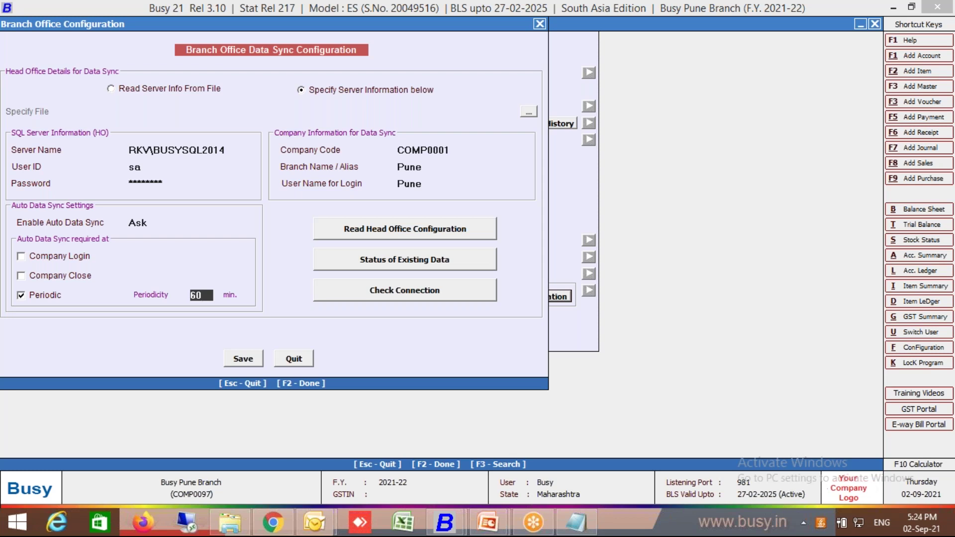
key(Tab)
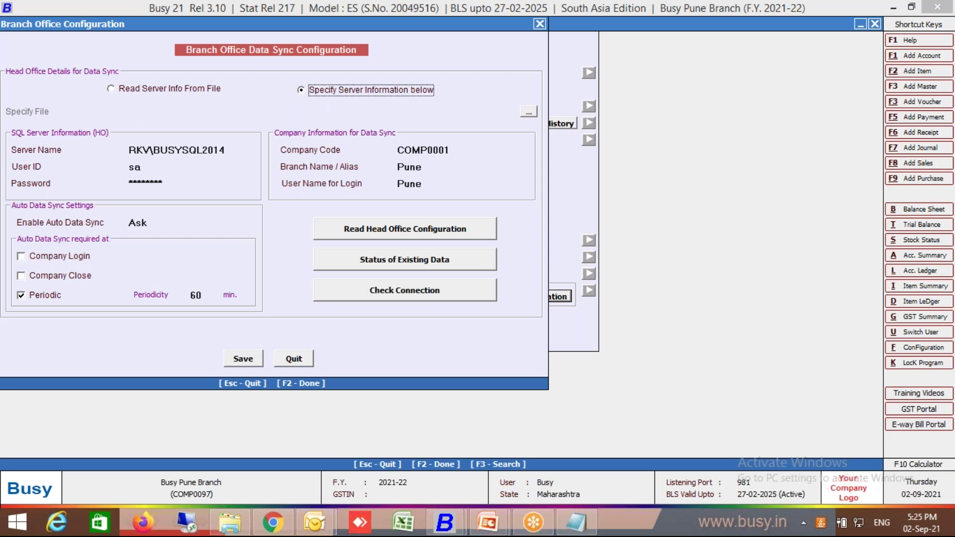
click(249, 359)
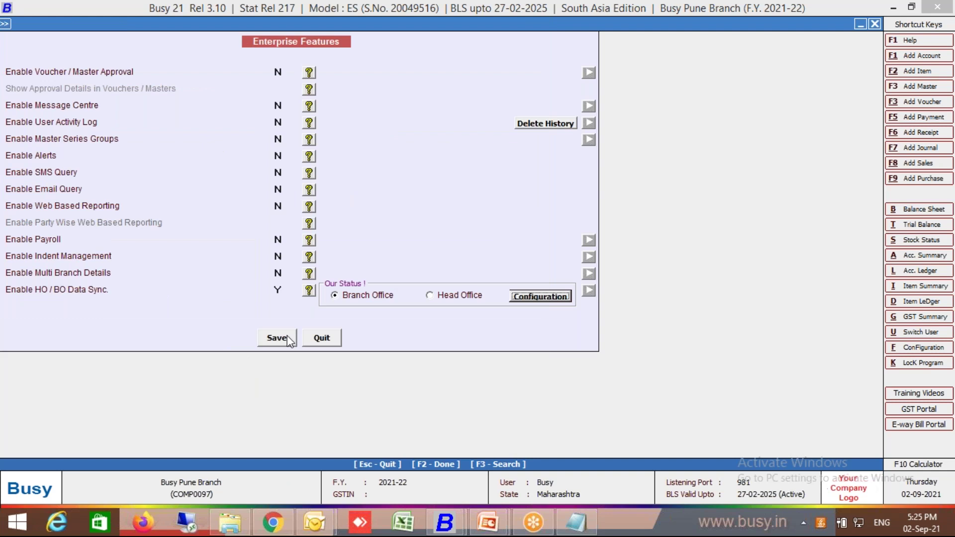
Save the enterprise features and run a confirmed send/receive data sync with HO
click(279, 343)
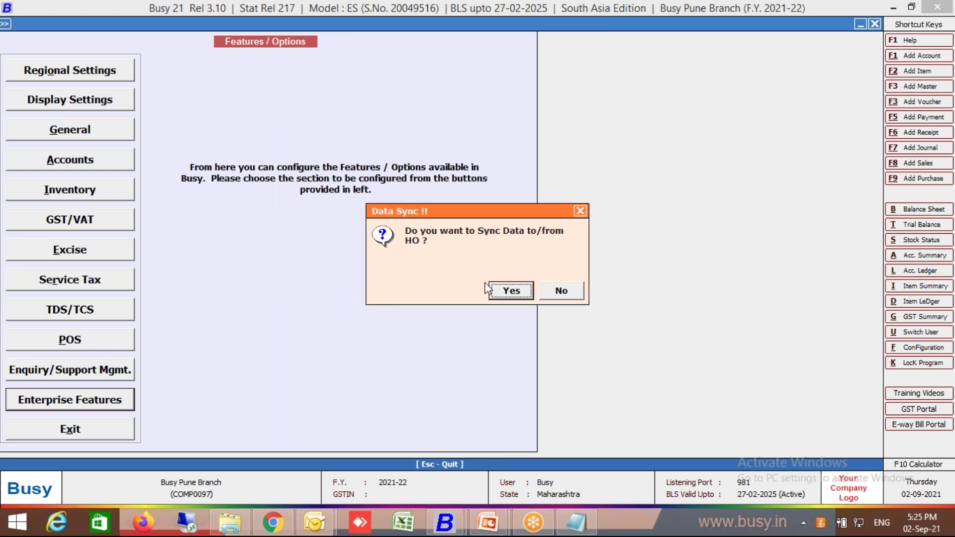
click(523, 292)
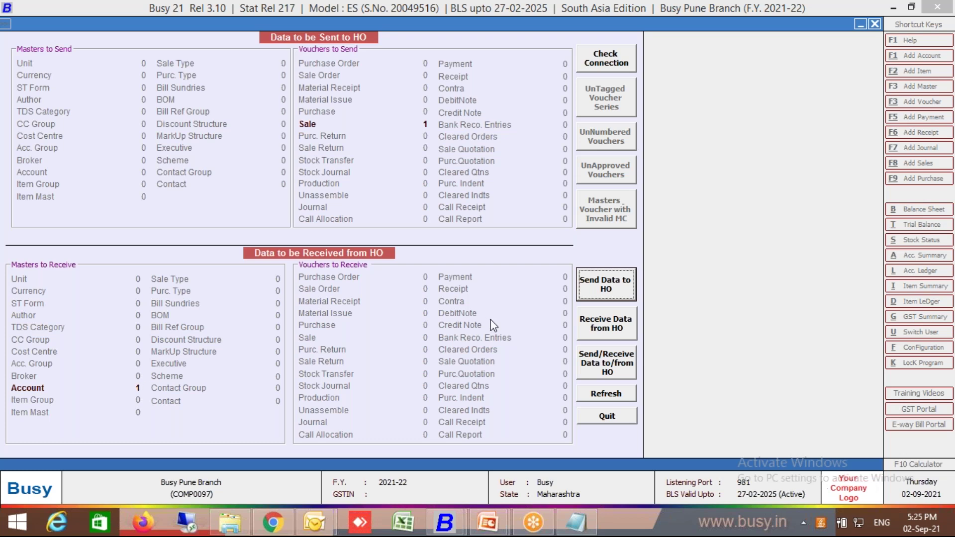
click(603, 370)
click(510, 297)
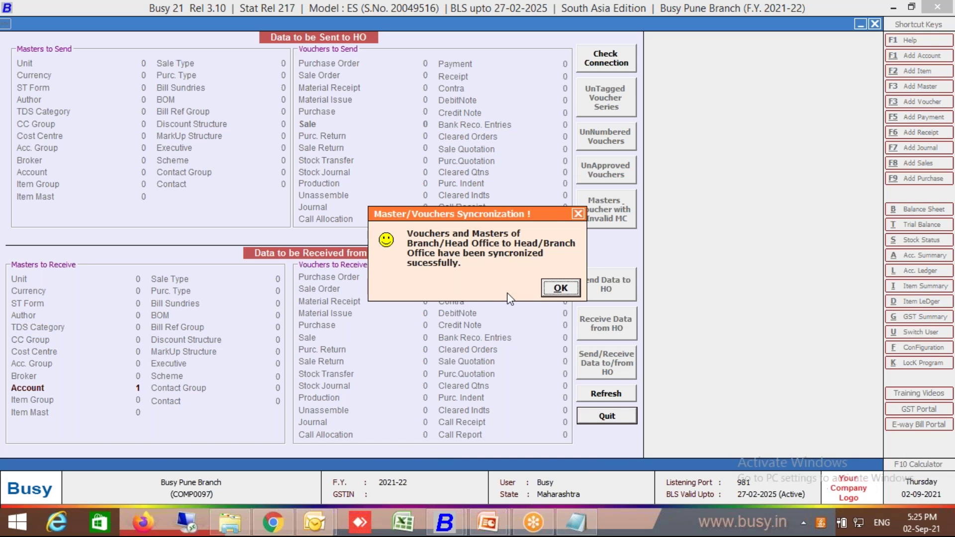
Dismiss the sync success message, decline the sync log, and close the data transfer window
click(559, 290)
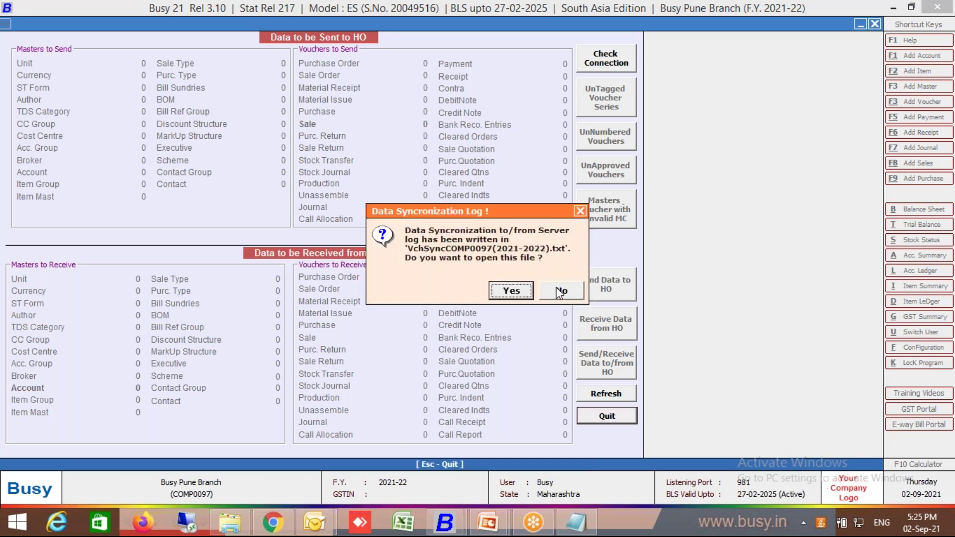
click(556, 287)
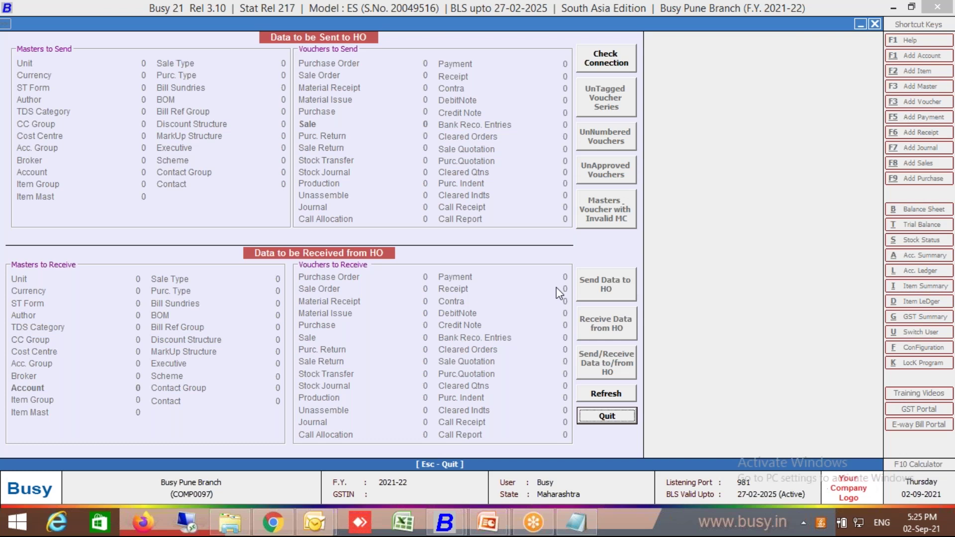
click(602, 416)
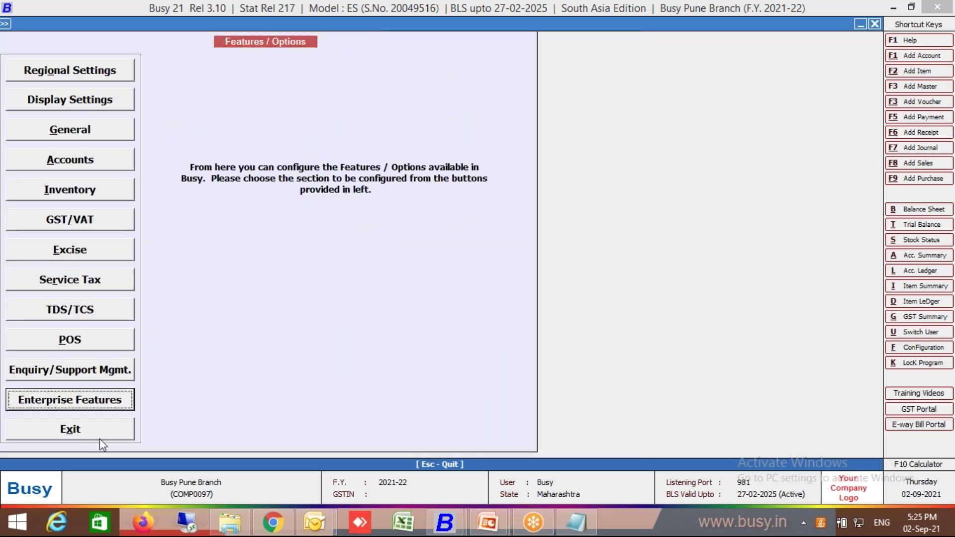
Open Pune sales voucher 2 (Cash, 10 Pcs Item 1, 1,840.80) for modification
click(100, 437)
key(Escape)
key(Right)
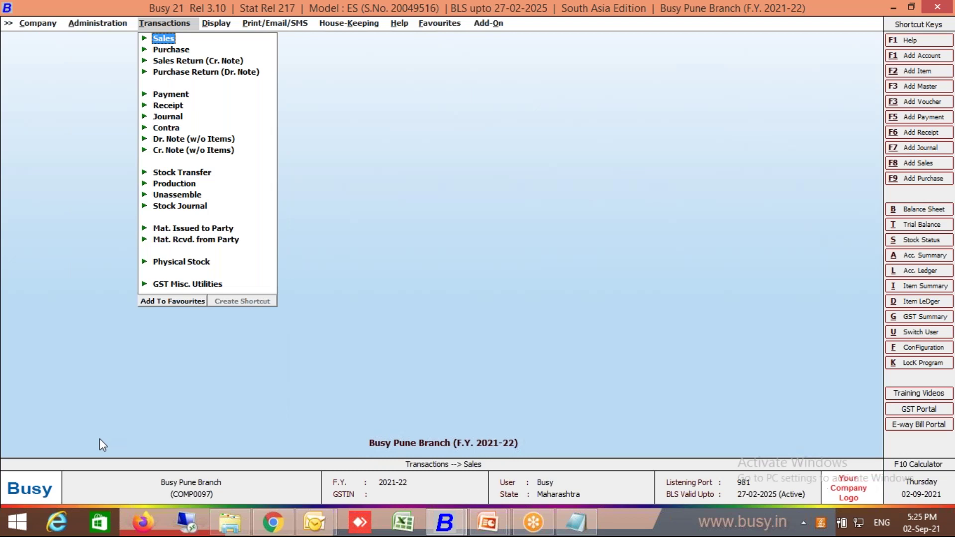
key(Return)
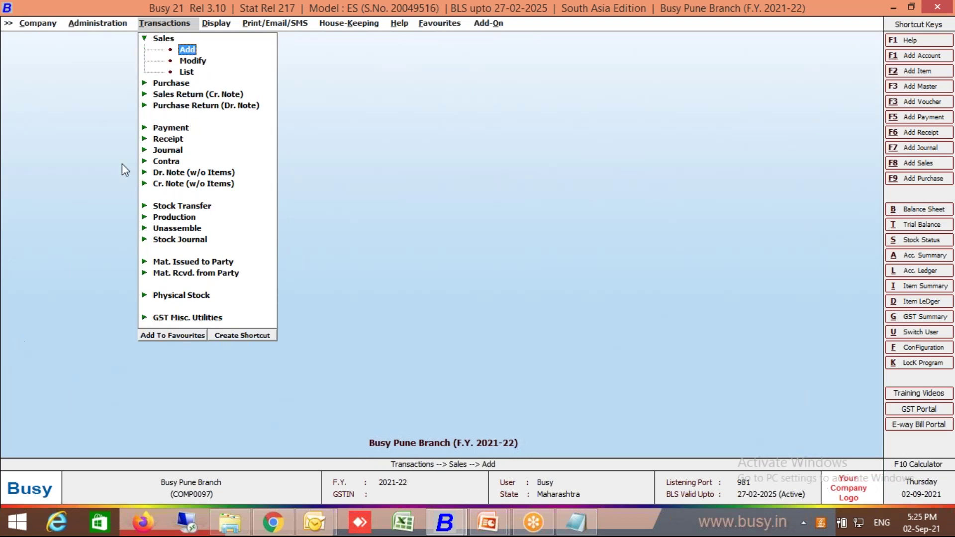
click(202, 62)
text(2)
key(Return)
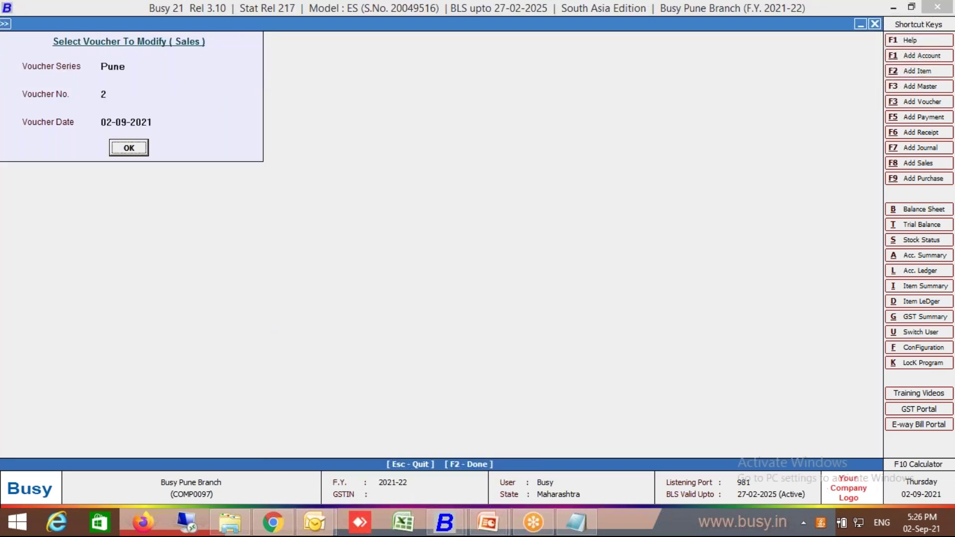
key(Return)
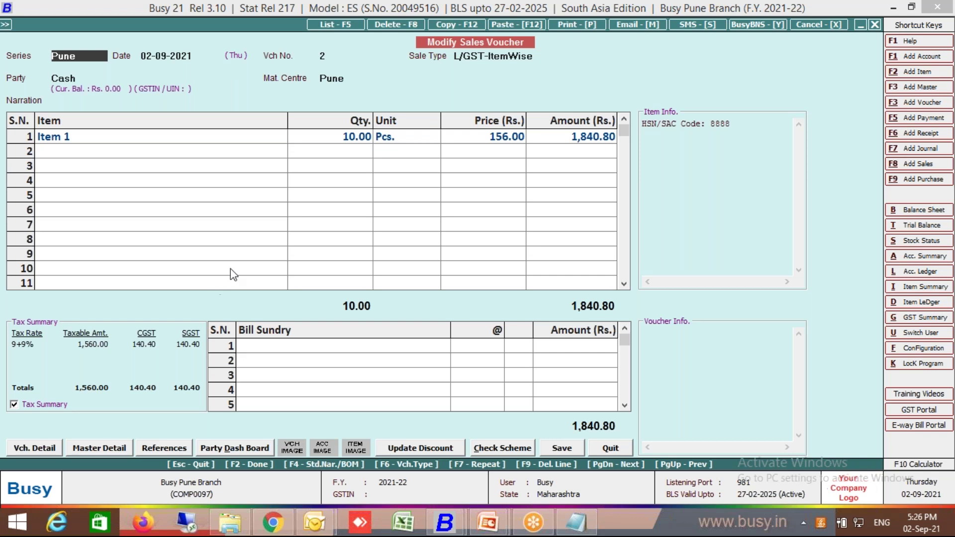
mouse_move(317, 526)
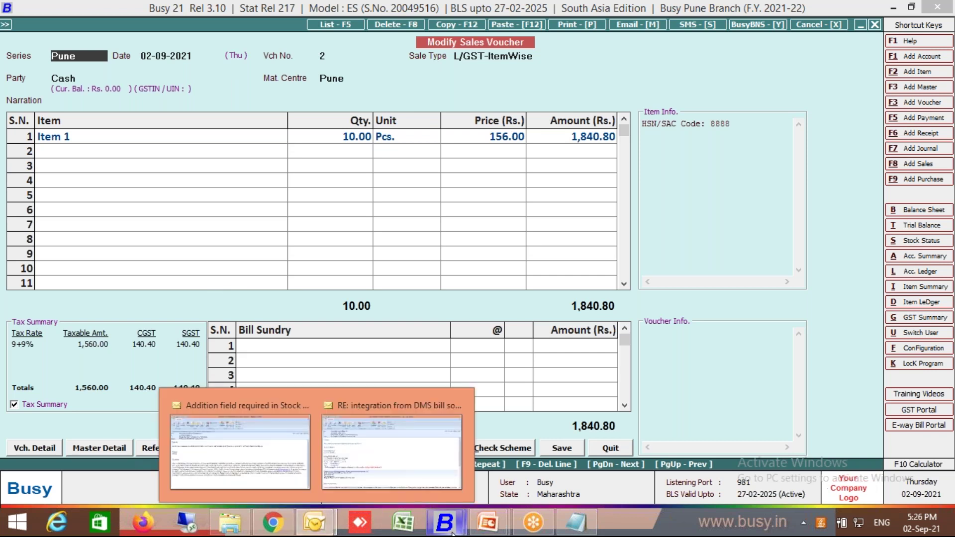
mouse_move(443, 530)
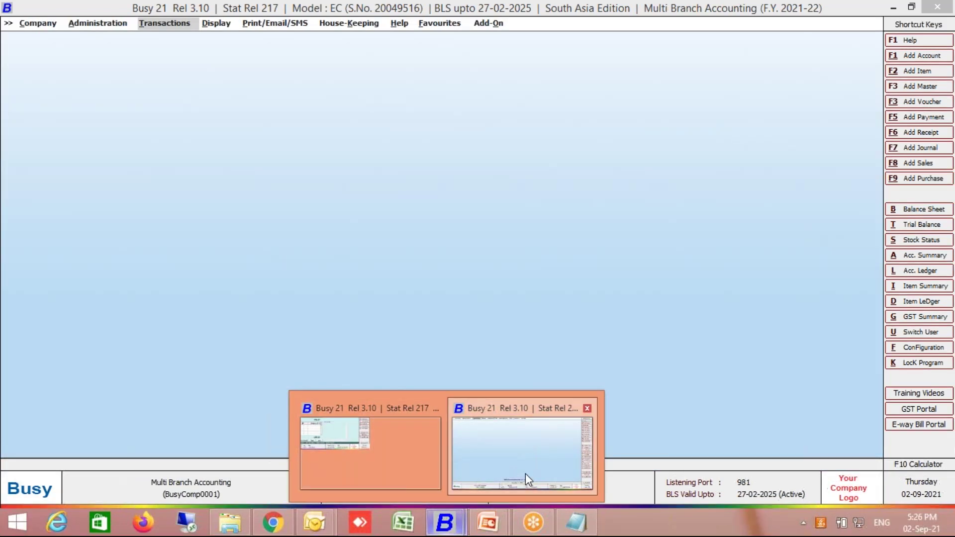
In the Multi Branch Accounting company, open the Pune group in Voucher Series Group Management
click(525, 473)
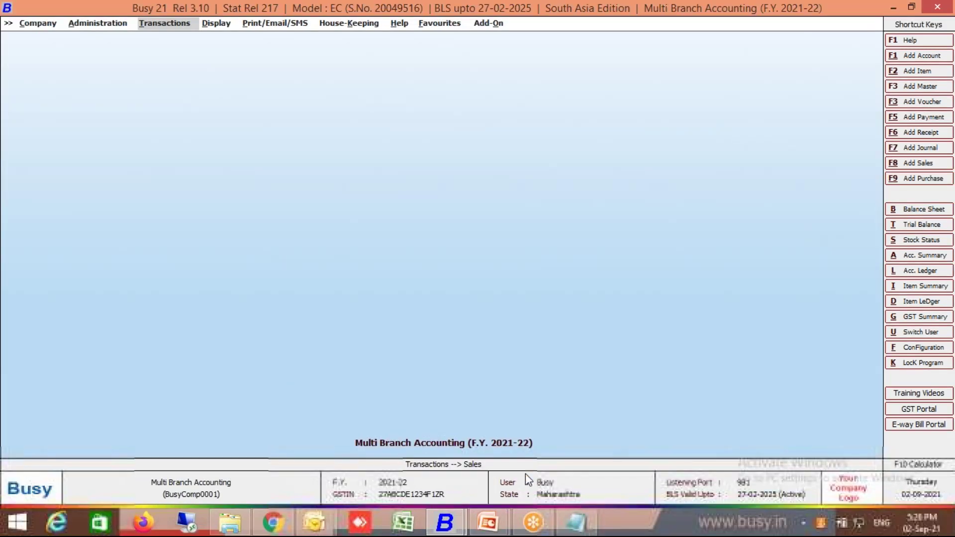
click(118, 25)
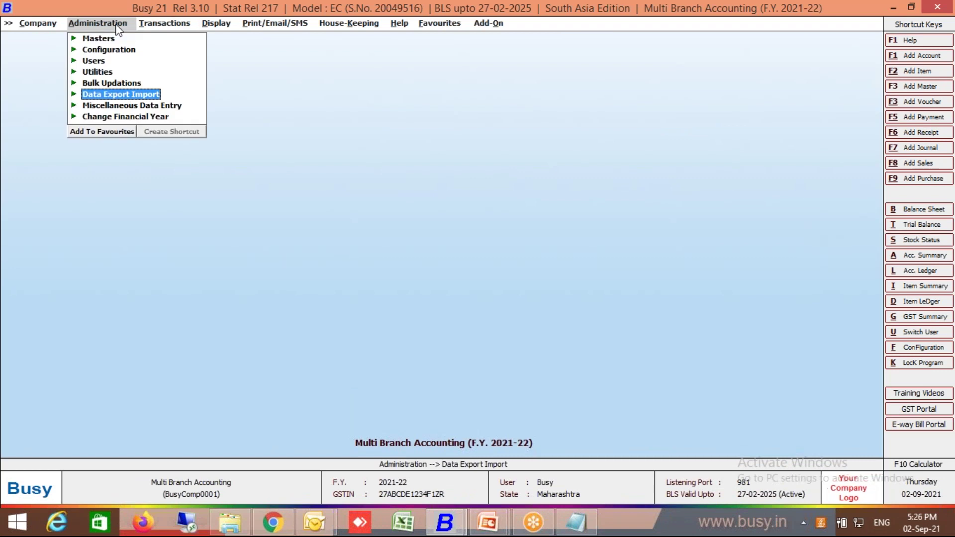
click(121, 54)
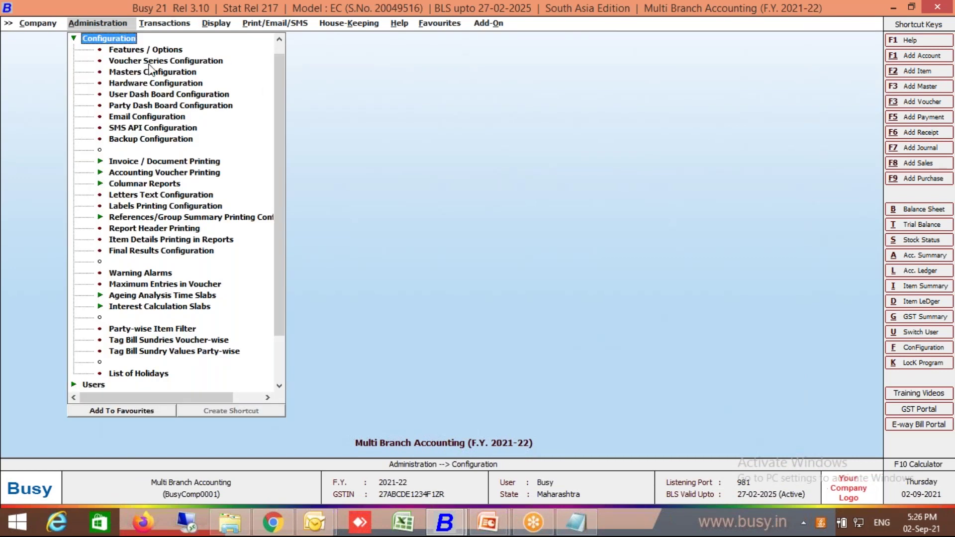
click(127, 59)
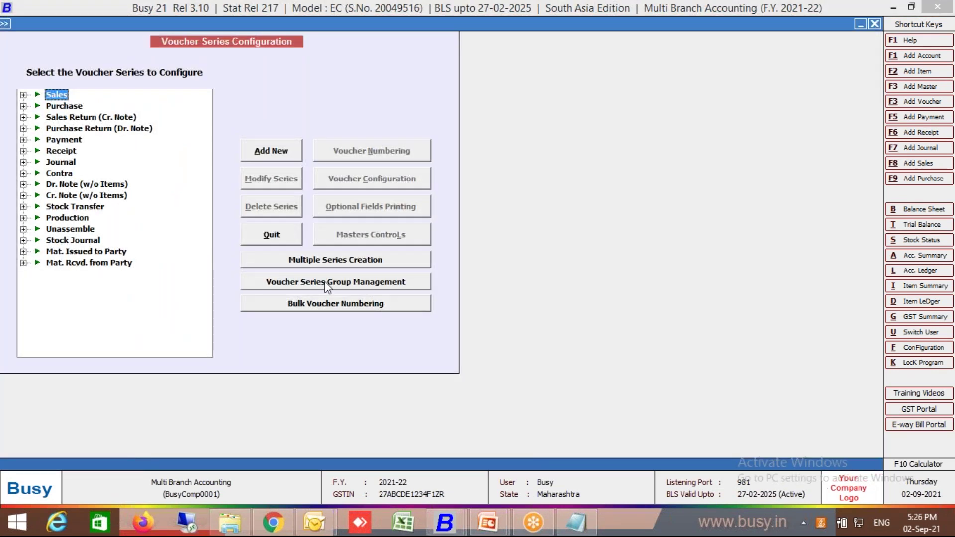
click(326, 282)
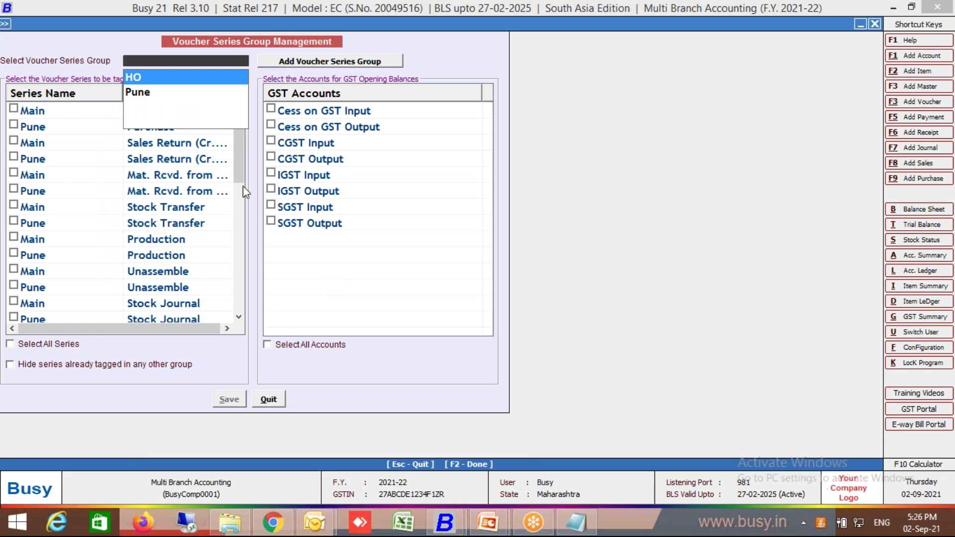
click(155, 95)
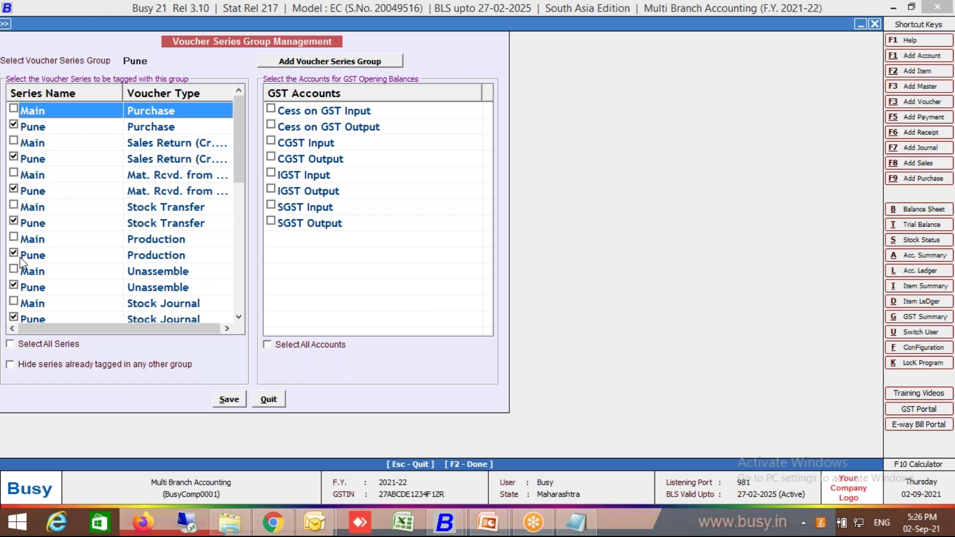
Tag every voucher series to the Pune group, save, and close voucher series configuration
click(30, 347)
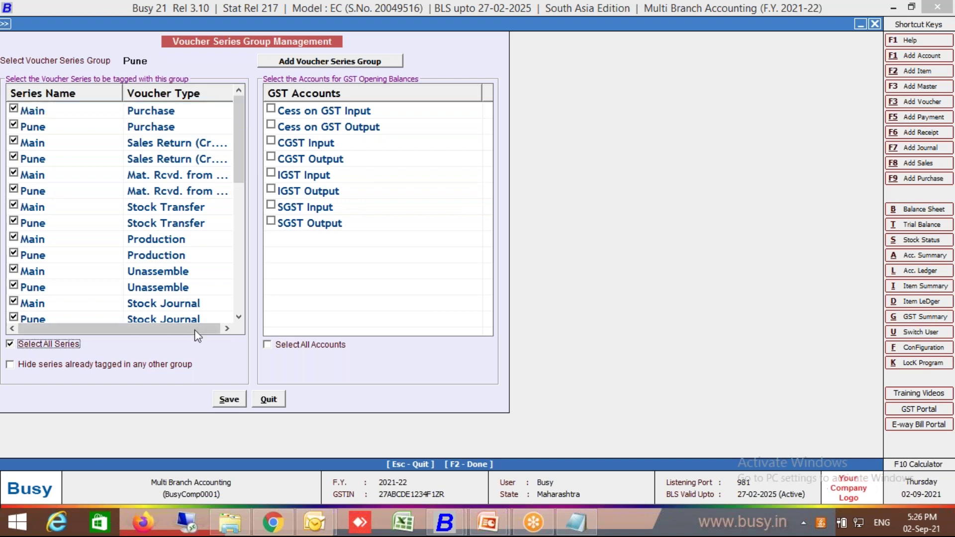
click(232, 404)
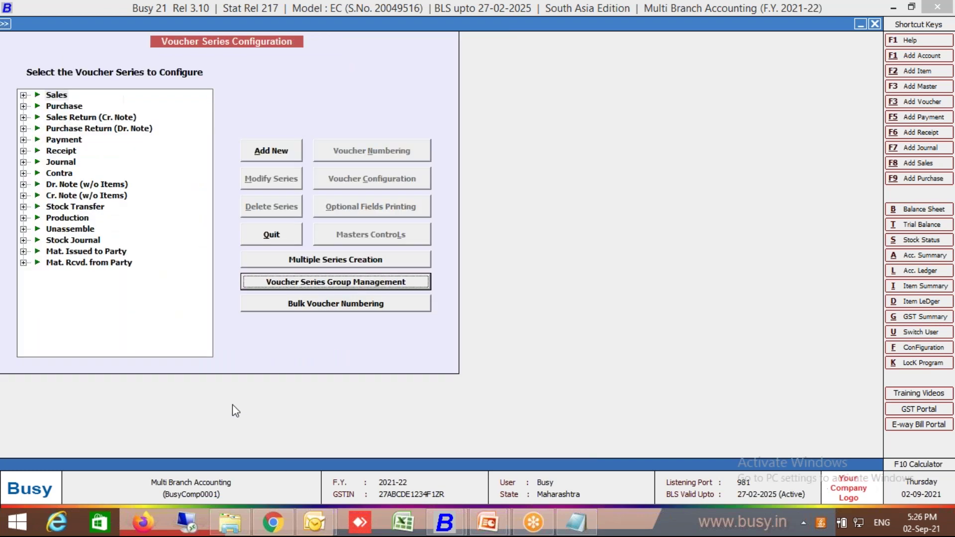
click(286, 238)
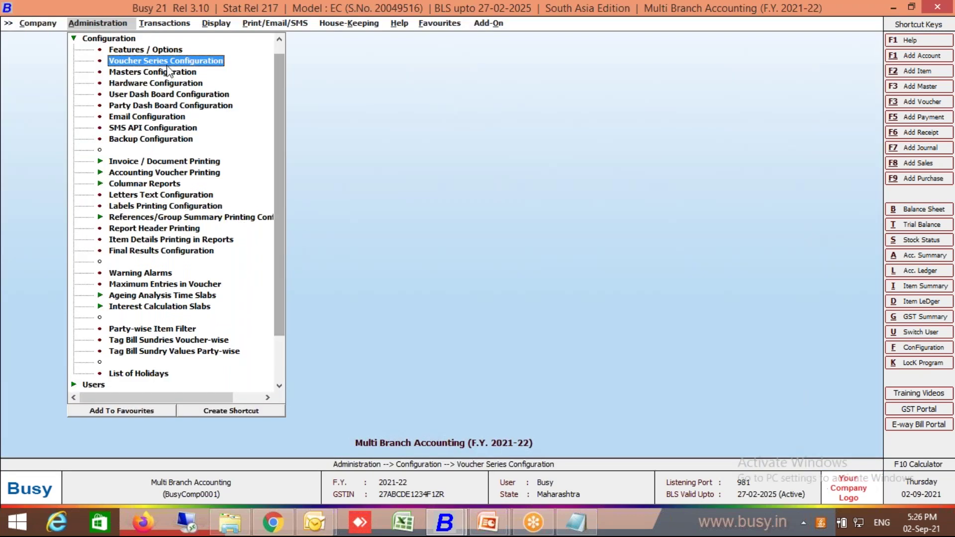
Open the HO/BO Data Sync Configuration for branch Pune in Enterprise Features
double_click(154, 51)
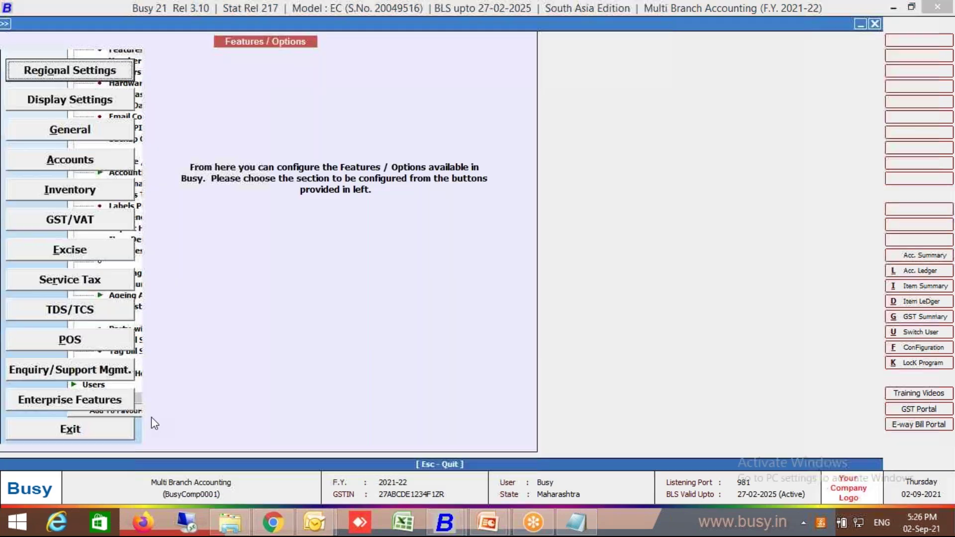
key(Return)
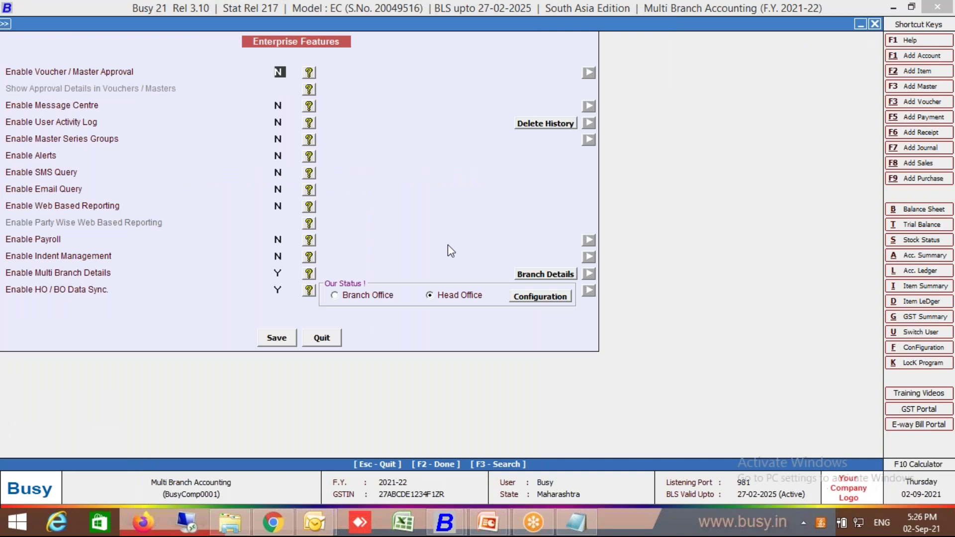
click(554, 300)
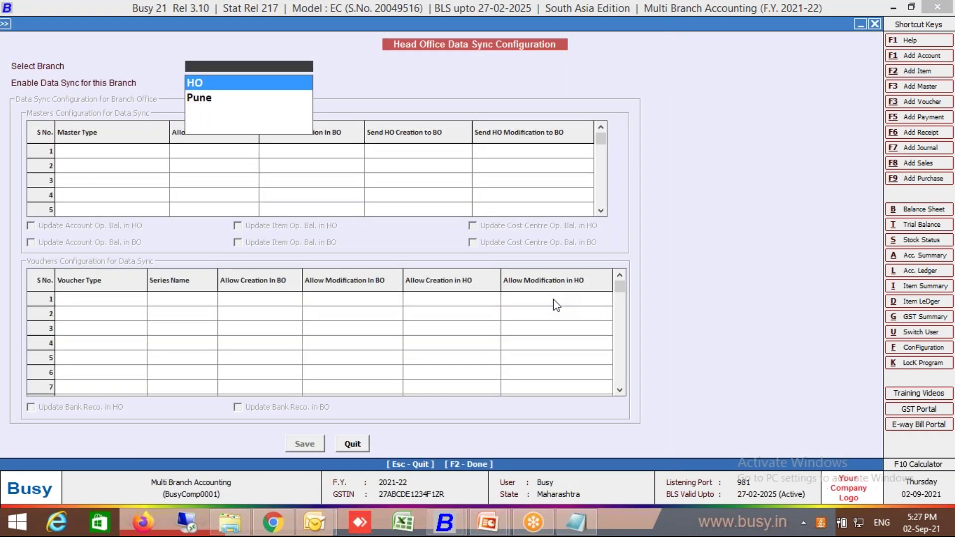
key(Down)
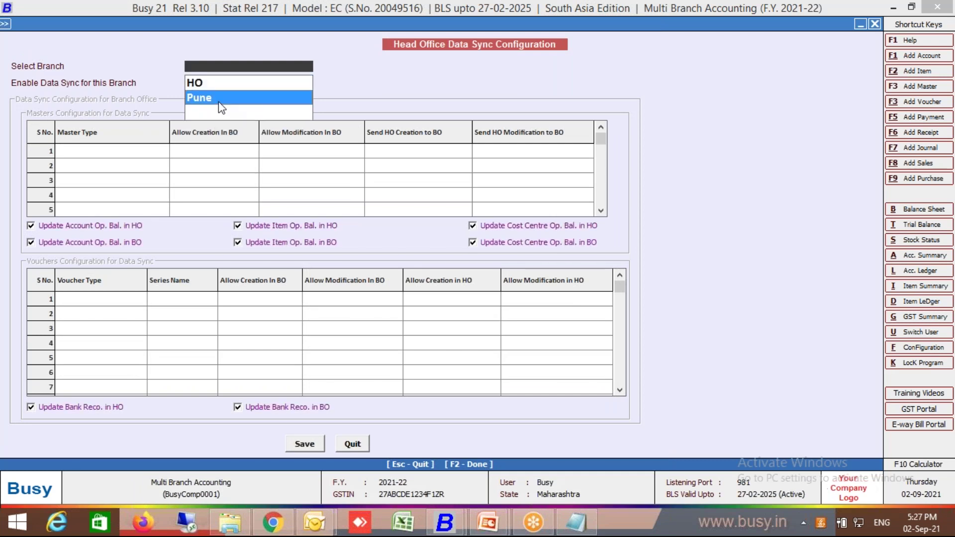
key(Return)
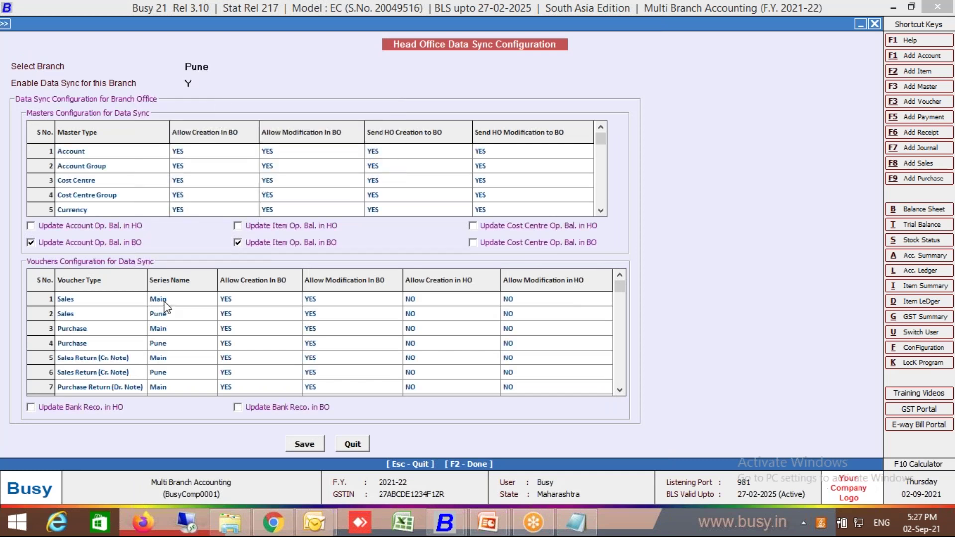
click(162, 300)
click(230, 303)
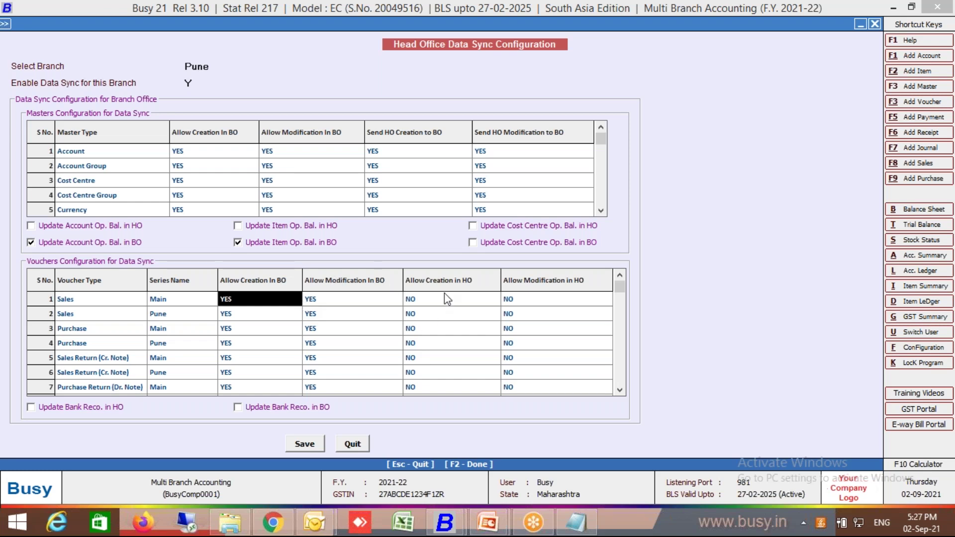
Make Sales Main vouchers creatable and modifiable only in HO, not in the branch
click(432, 305)
click(432, 305)
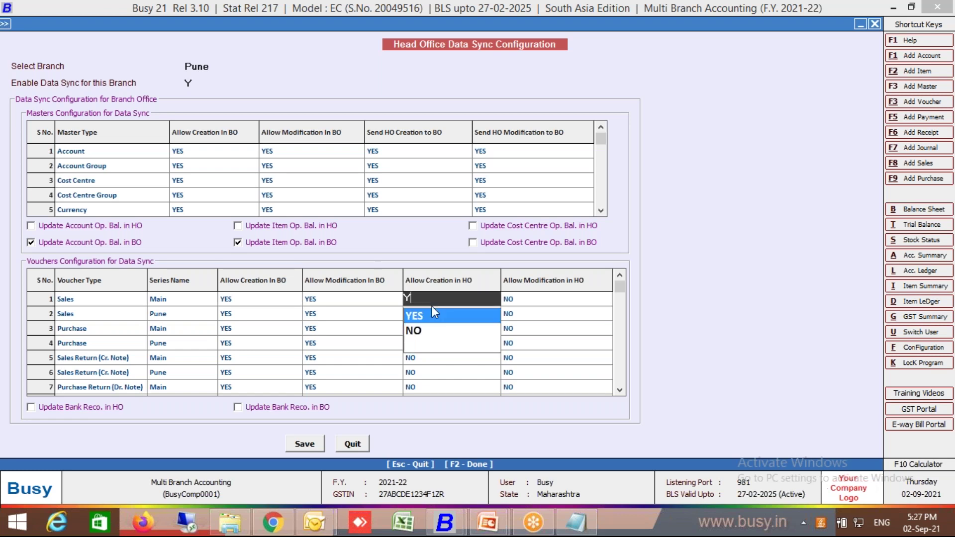
key(Return)
key(Return)
key(Return)
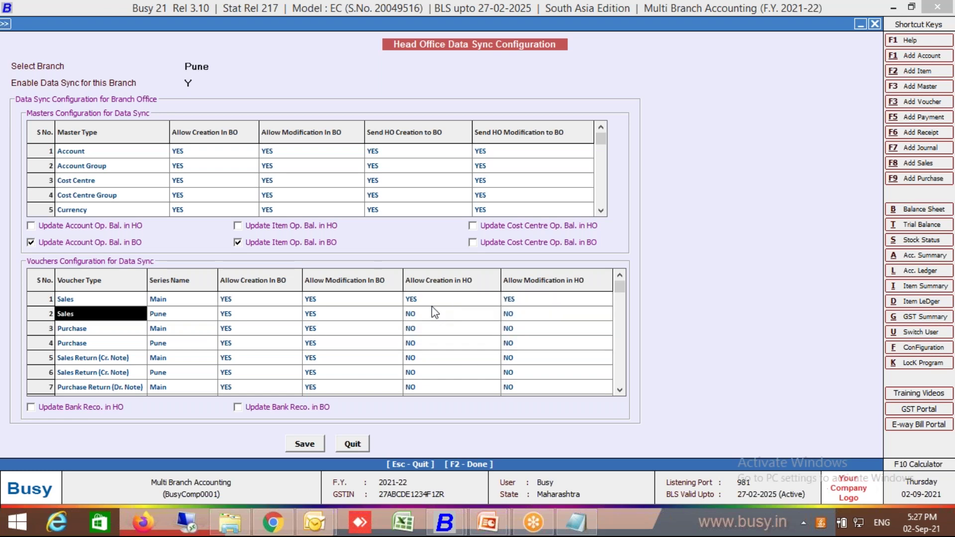
click(284, 304)
key(n)
key(Return)
key(n)
key(Return)
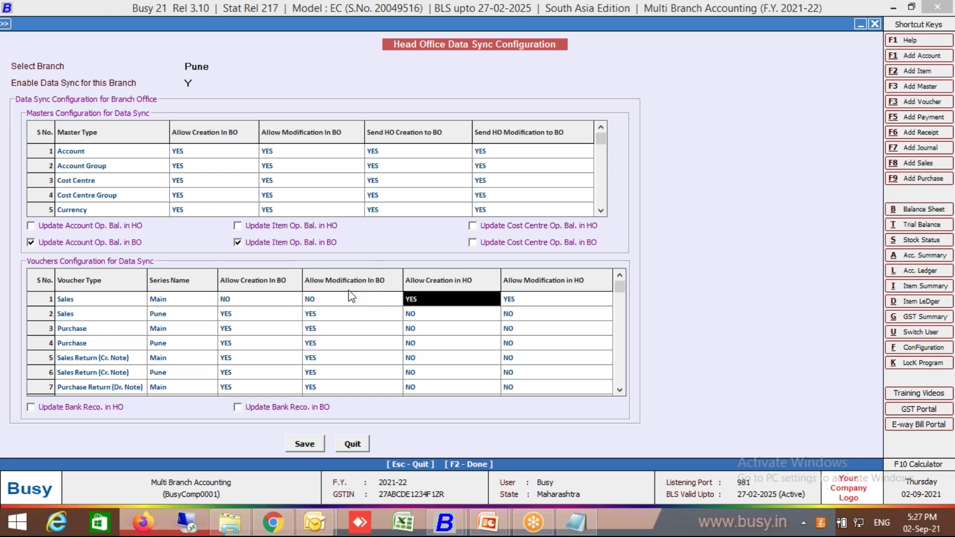
click(267, 305)
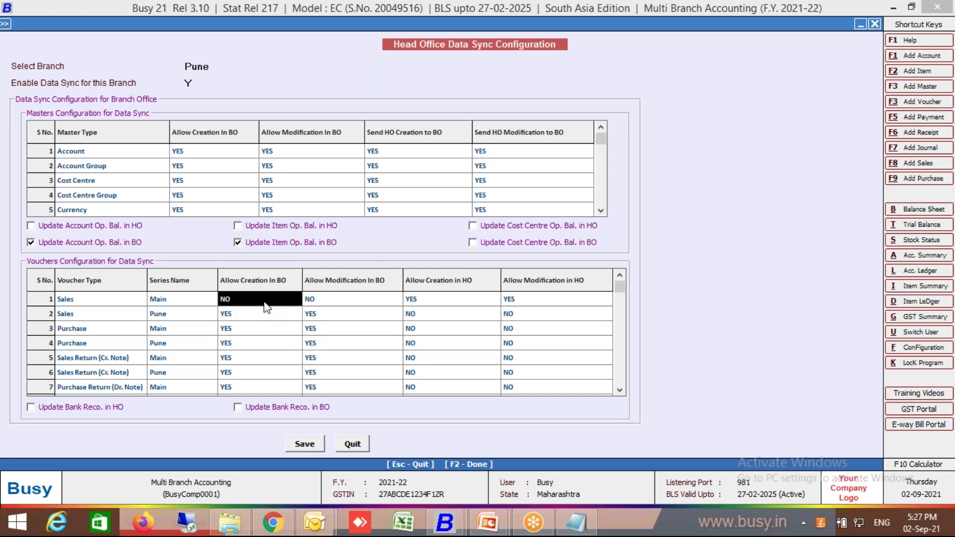
click(527, 294)
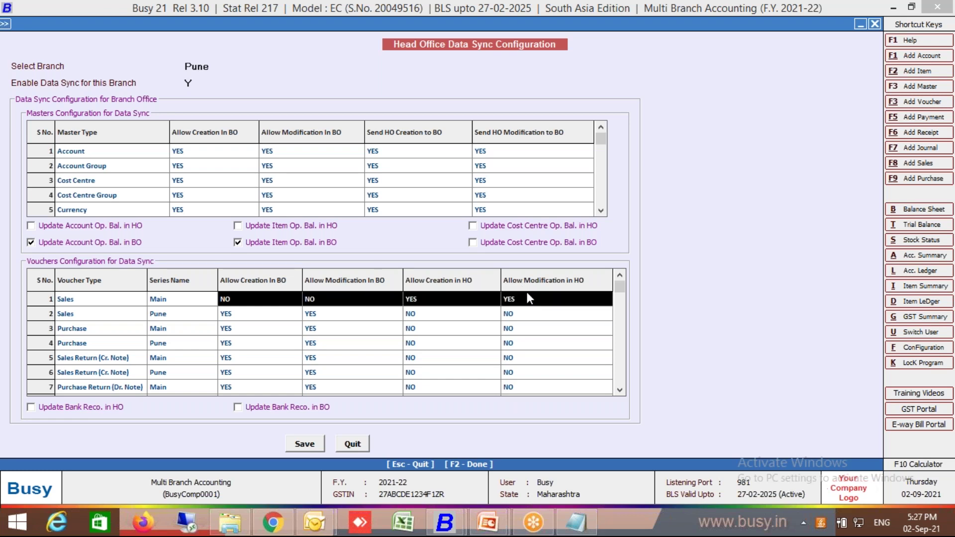
key(Return)
key(Return)
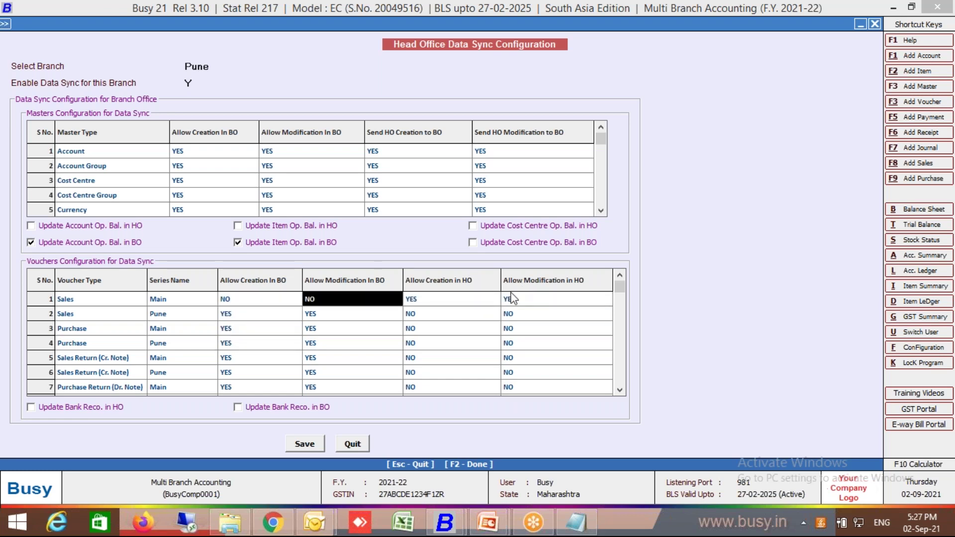
Make Purchase, Sales Return and Purchase Return Main vouchers HO-only
click(244, 331)
key(n)
click(227, 362)
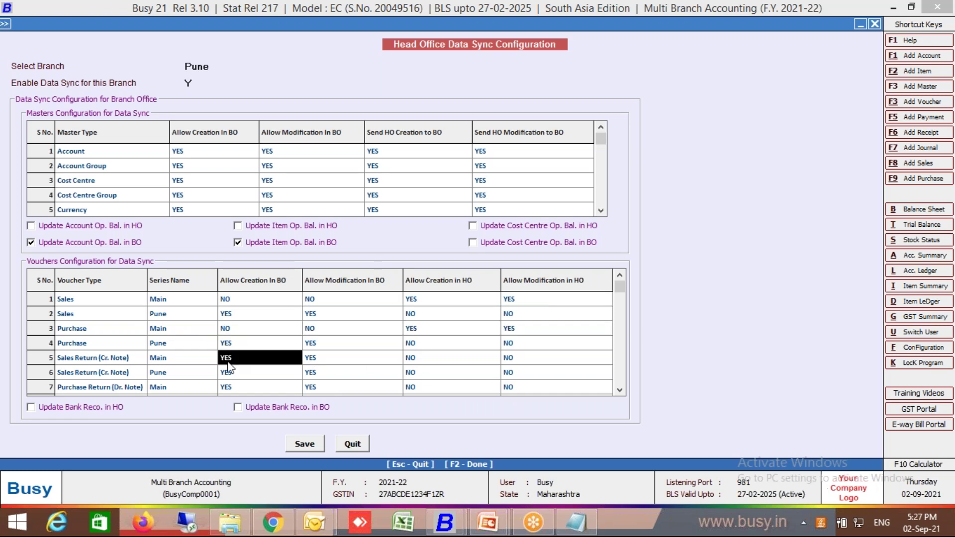
key(n)
click(227, 387)
key(n)
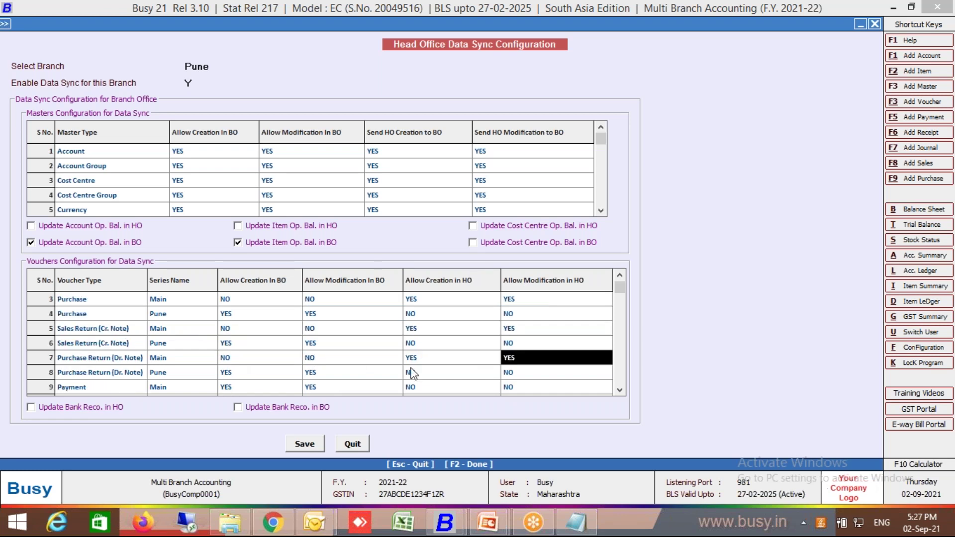
Make Main Payment and Main Receipt vouchers HO-only
click(619, 391)
click(619, 391)
click(619, 390)
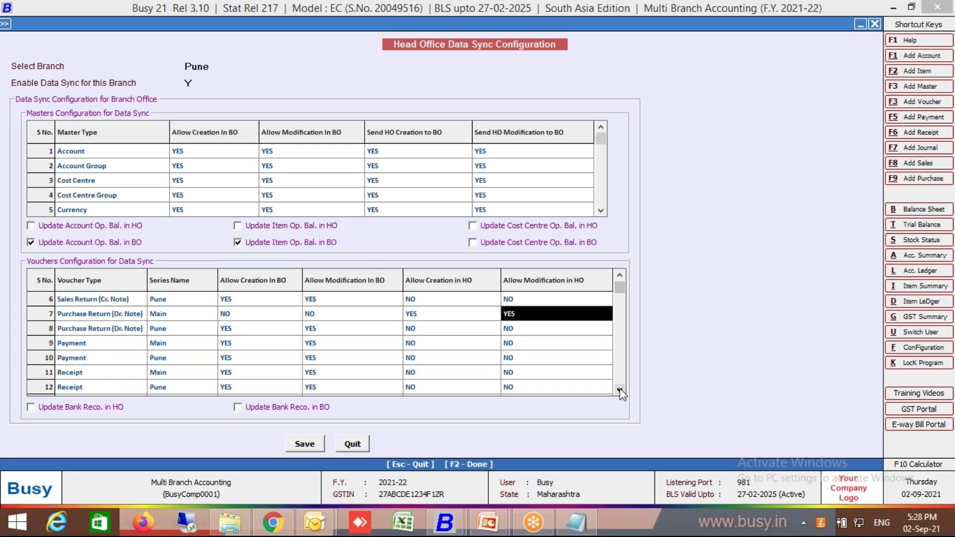
click(225, 346)
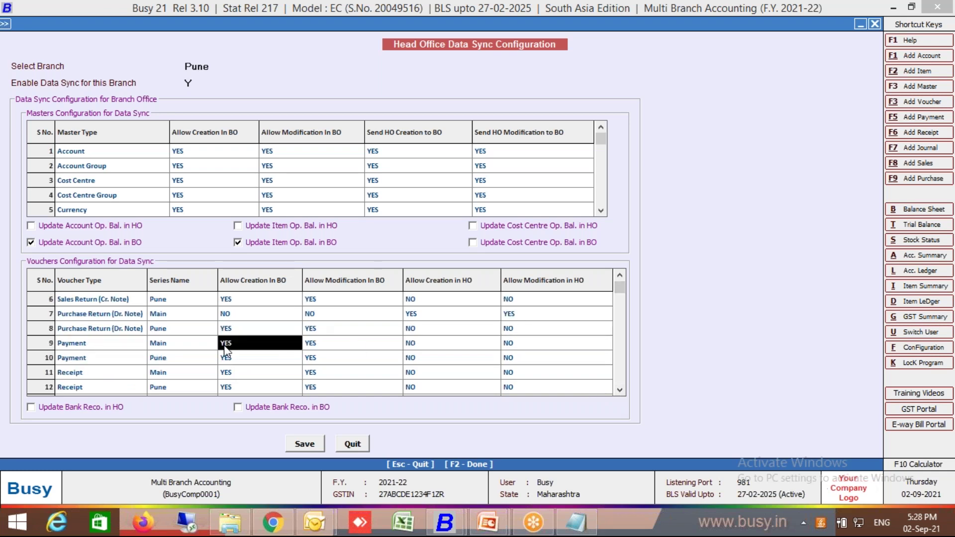
key(n)
click(225, 372)
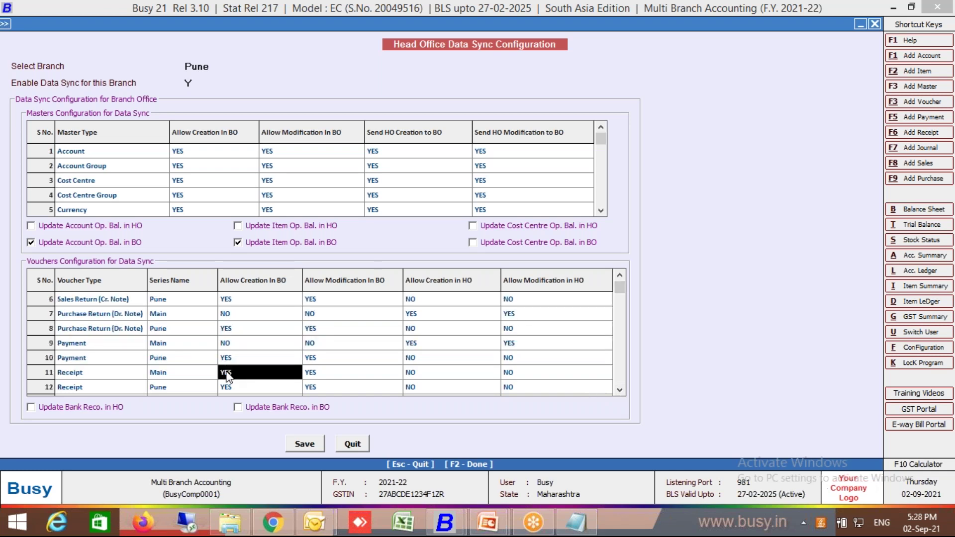
key(n)
Make Main Journal and Main Contra vouchers HO-only
click(620, 391)
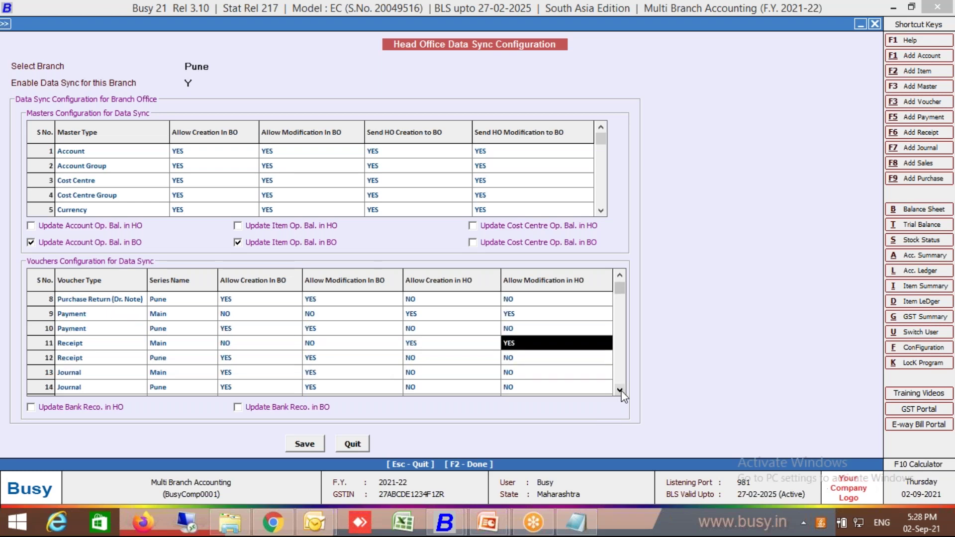
click(621, 391)
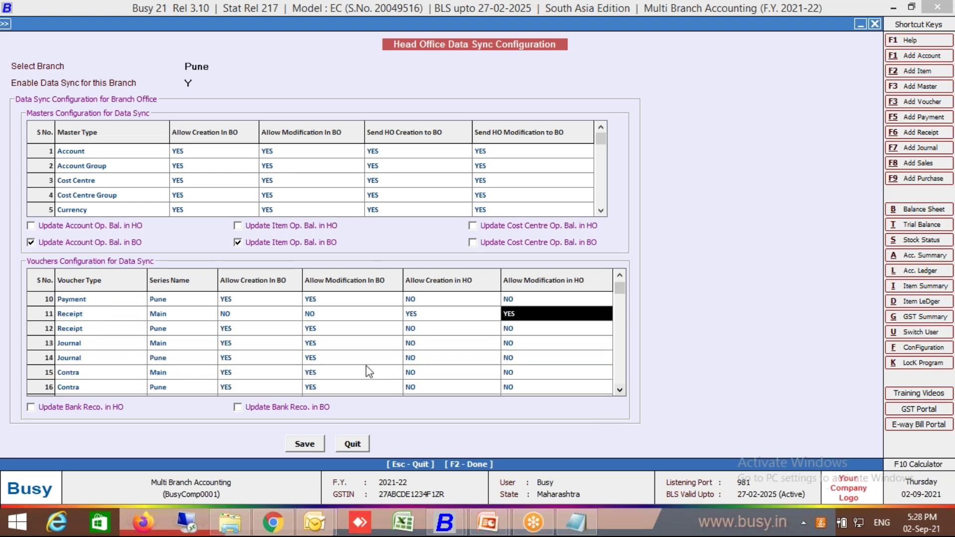
click(226, 348)
key(n)
key(Return)
key(Return)
key(Return)
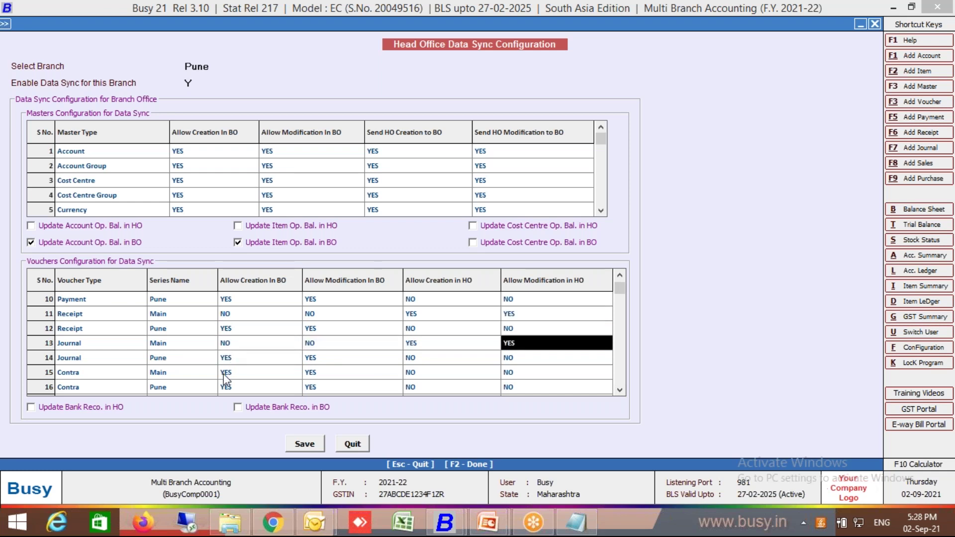
click(223, 373)
key(n)
key(Return)
key(Return)
key(Return)
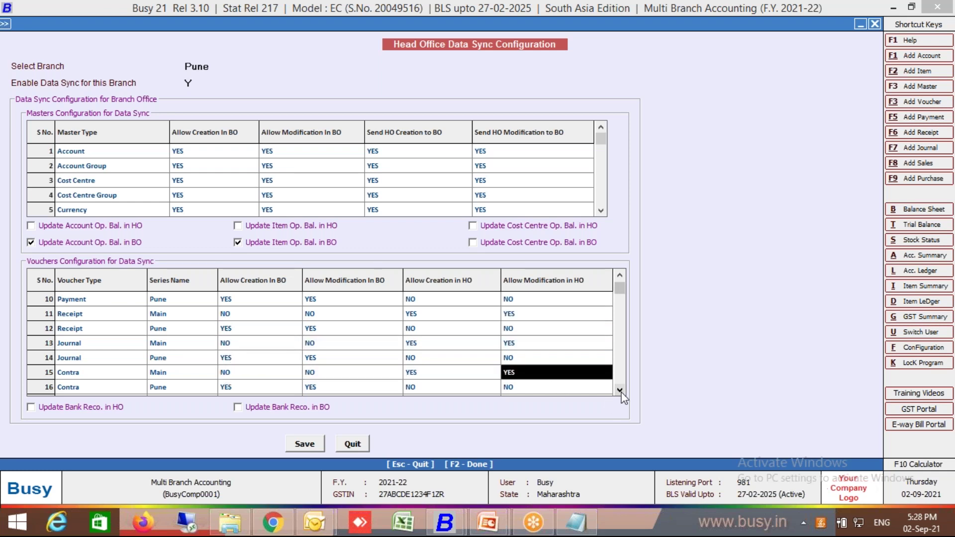
Make Main Dr. Note and Cr. Note (w/o Items) vouchers HO-only
scroll(620, 390, down, 2)
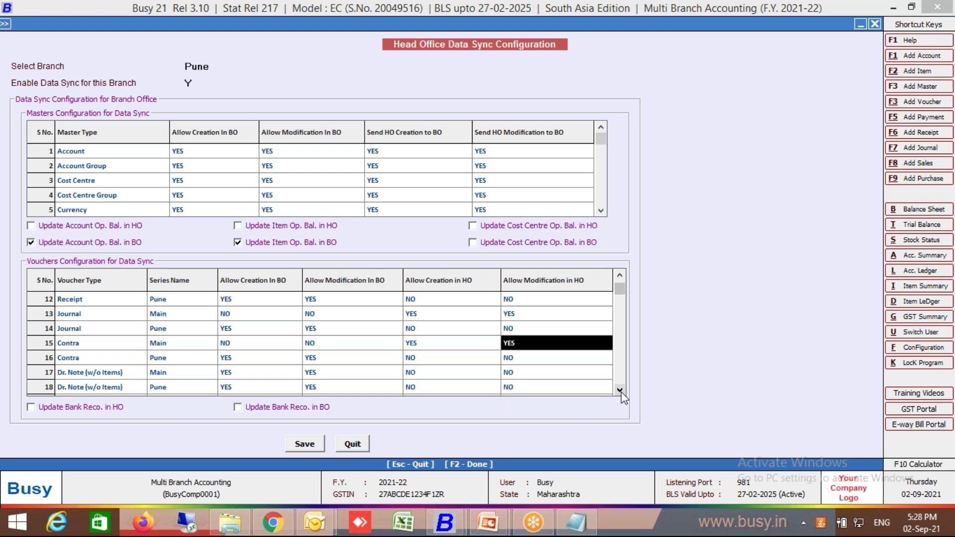
click(234, 345)
key(n)
key(Return)
key(Return)
key(Return)
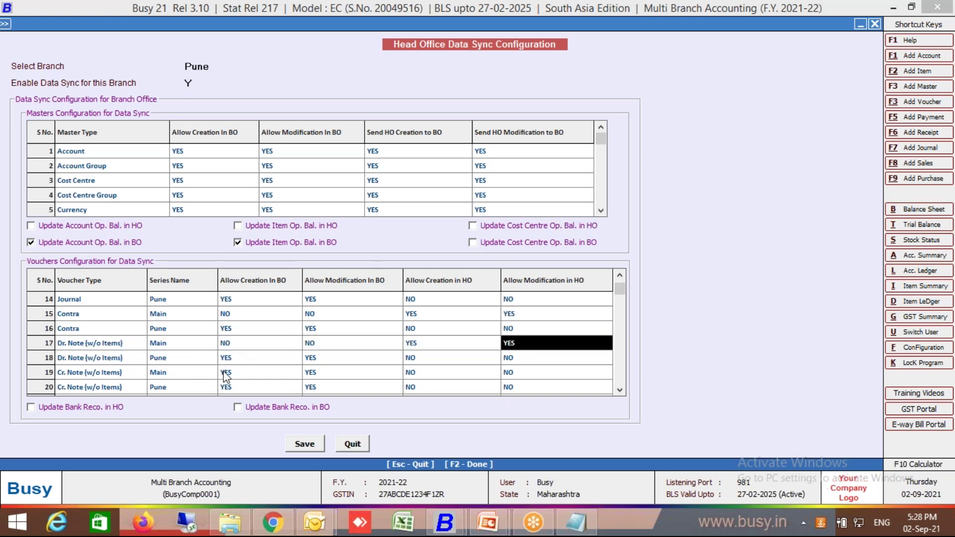
click(224, 374)
key(n)
key(Return)
key(Return)
key(Return)
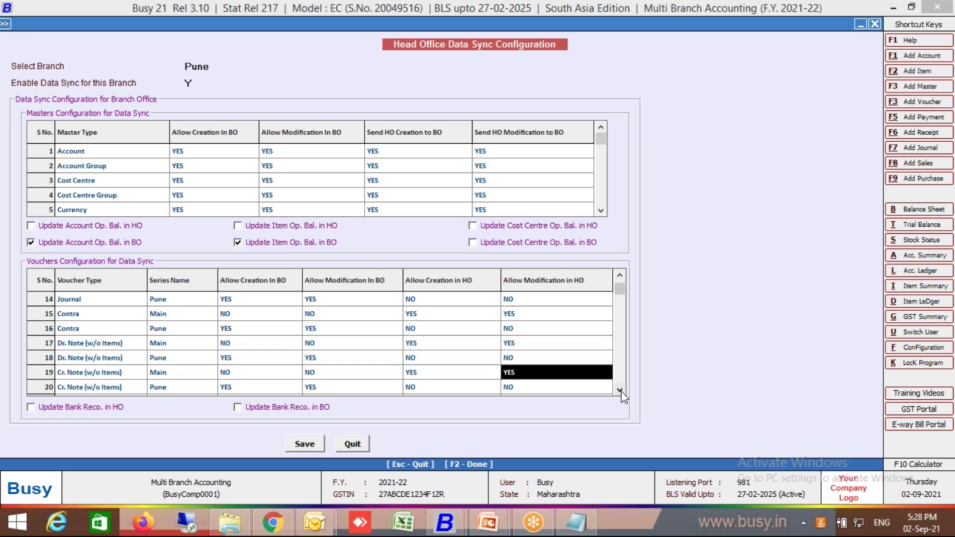
Make Main Stock Transfer and Main Production vouchers HO-only
click(619, 391)
click(620, 390)
click(620, 390)
click(619, 390)
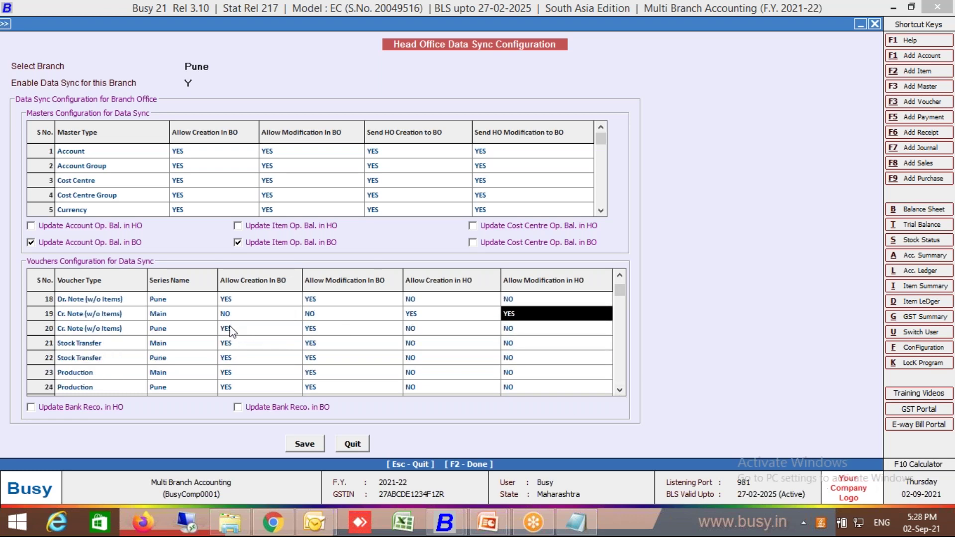
click(228, 345)
key(n)
key(y)
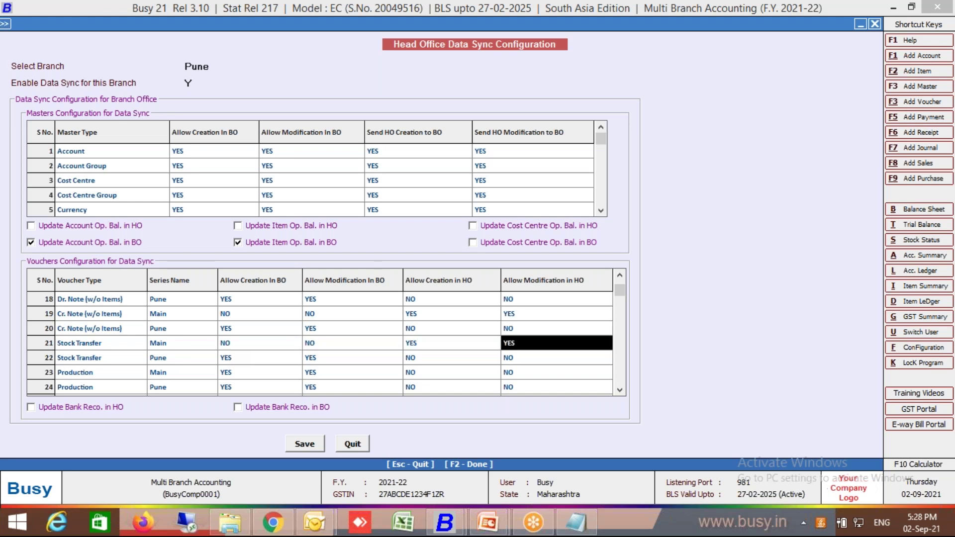
click(229, 373)
key(n)
key(y)
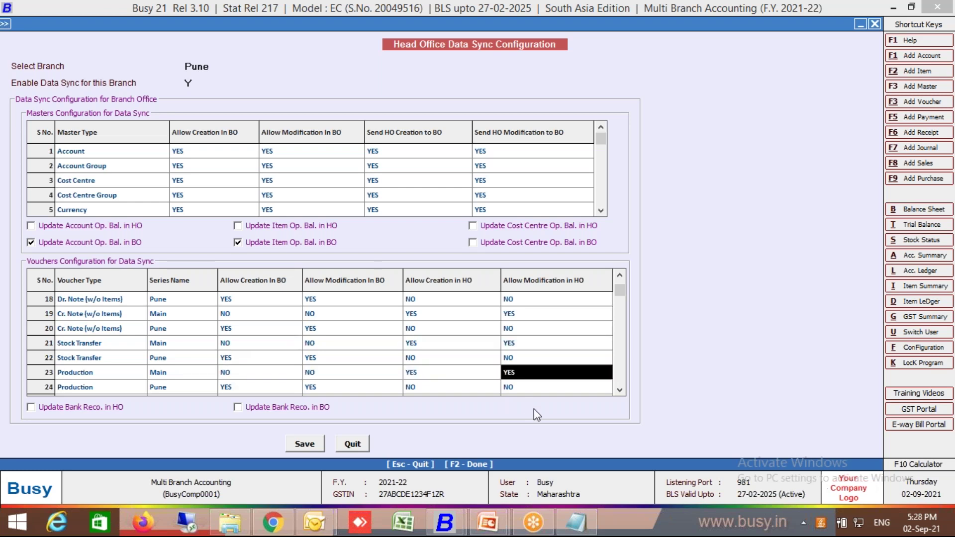
Make Main Unassemble, Stock Journal, Mat. Issued to Party and Mat. Rcvd. from Party HO-only
scroll(625, 390, down, 2)
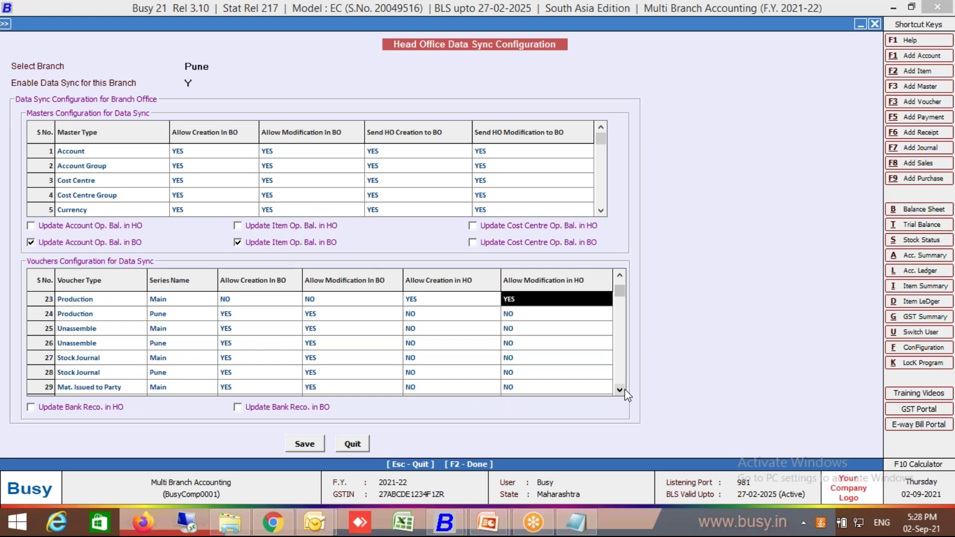
click(227, 331)
key(n)
key(y)
click(228, 362)
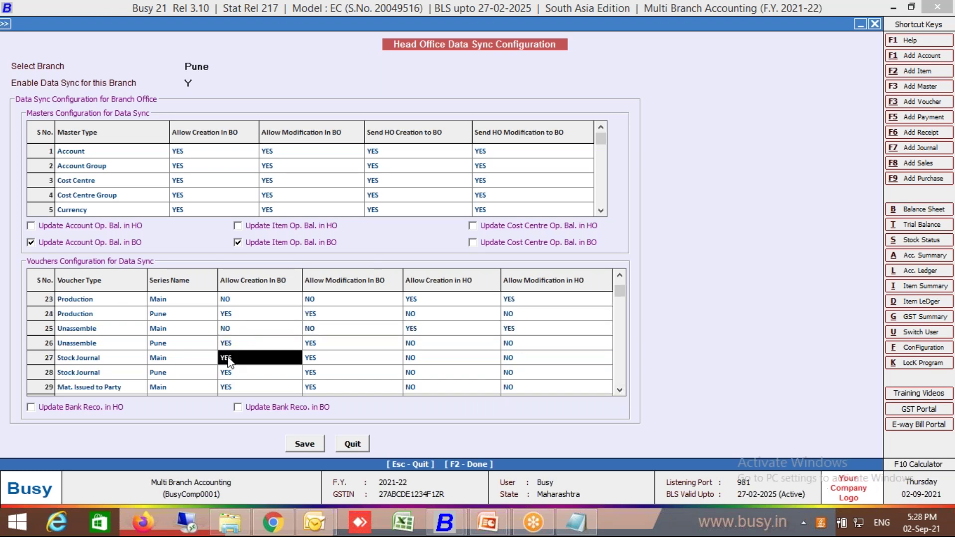
key(n)
key(Return)
key(Return)
key(n)
key(Return)
key(Return)
key(n)
key(Return)
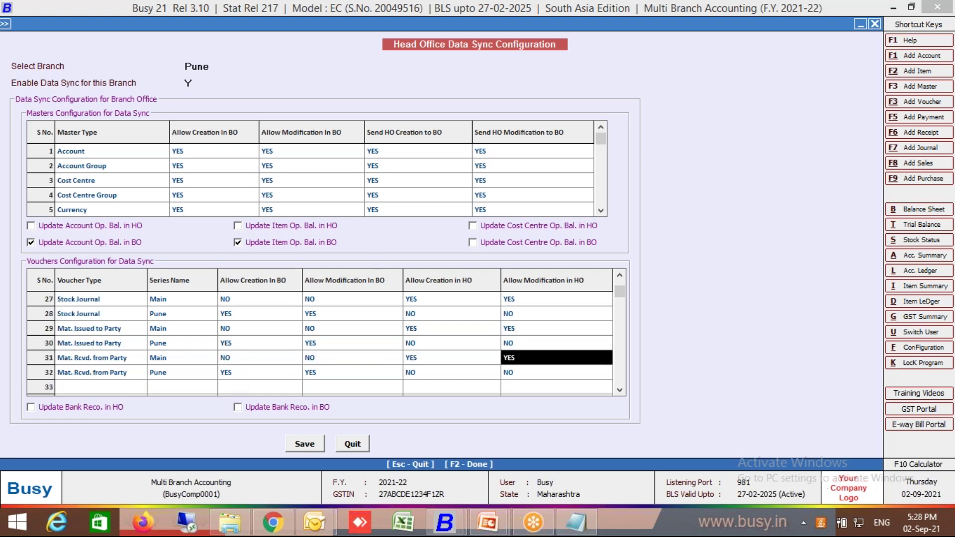
Save the Pune sync configuration, accepting manual numbering for affected series, and exit Features / Options
click(309, 447)
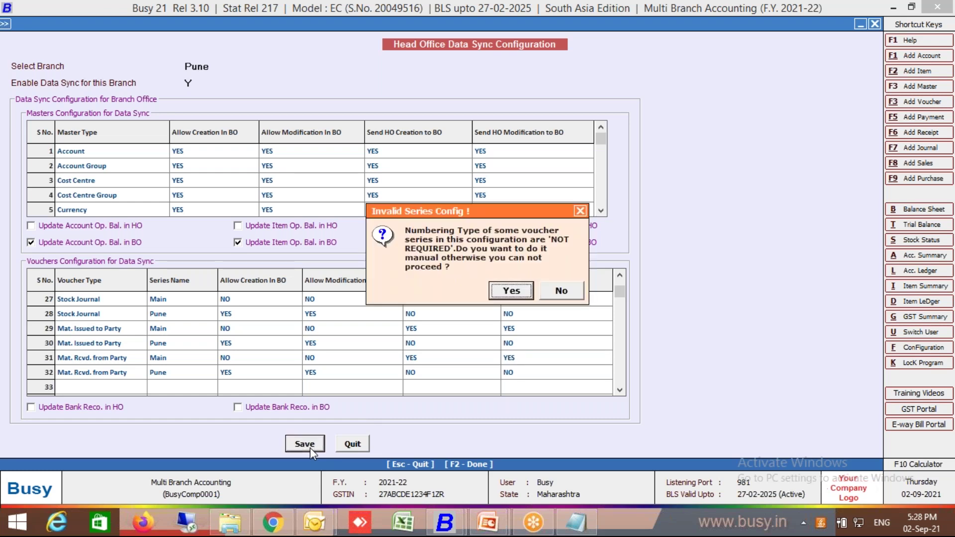
click(516, 298)
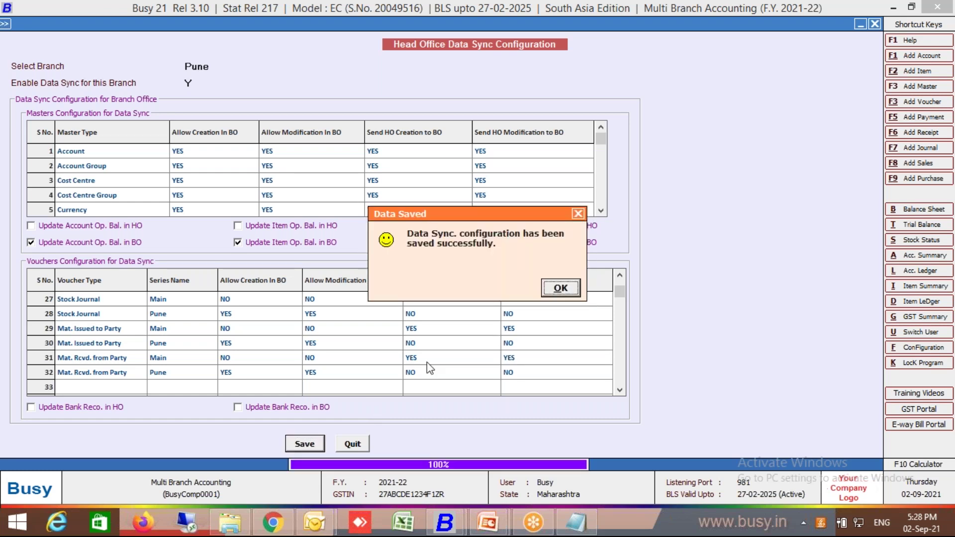
click(547, 294)
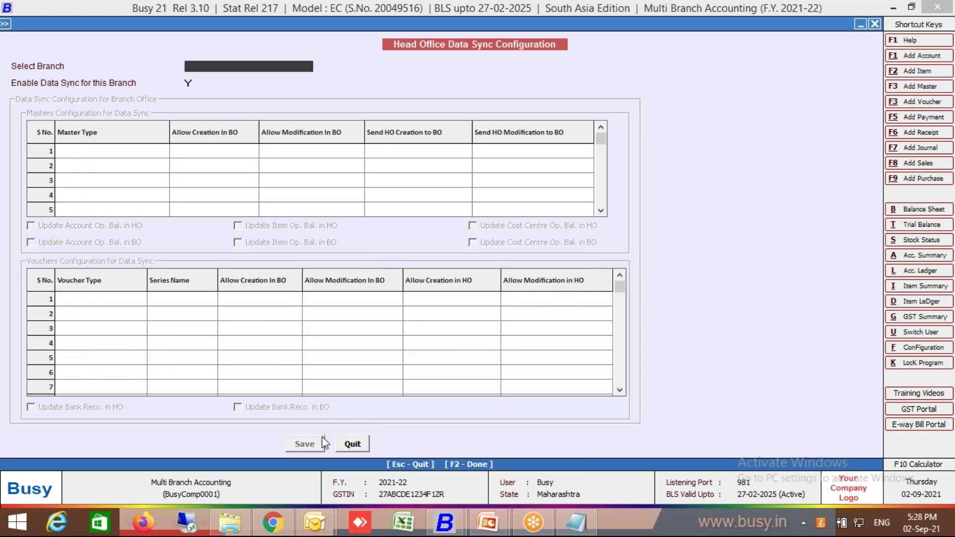
click(350, 448)
click(277, 338)
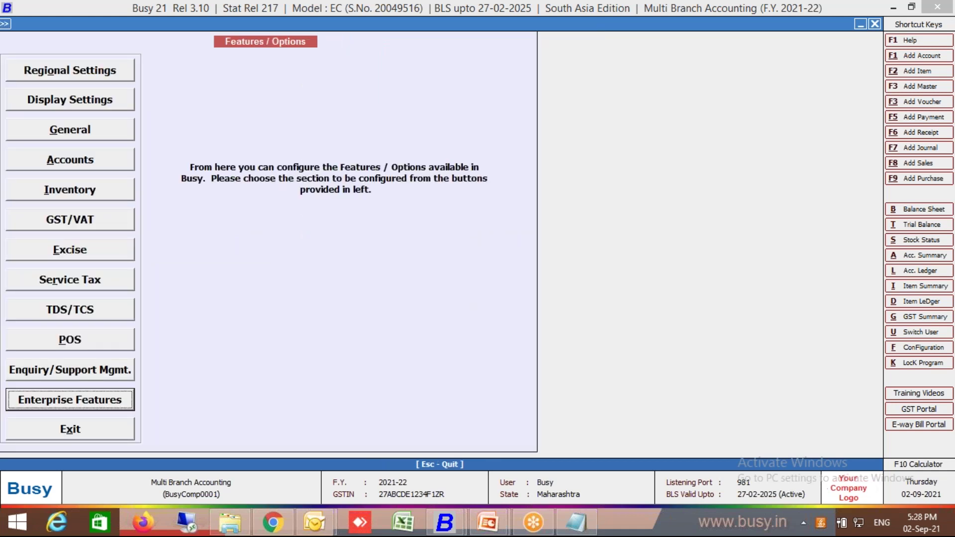
click(106, 431)
Switch to the Pune branch window and close the sales voucher being modified
mouse_move(444, 523)
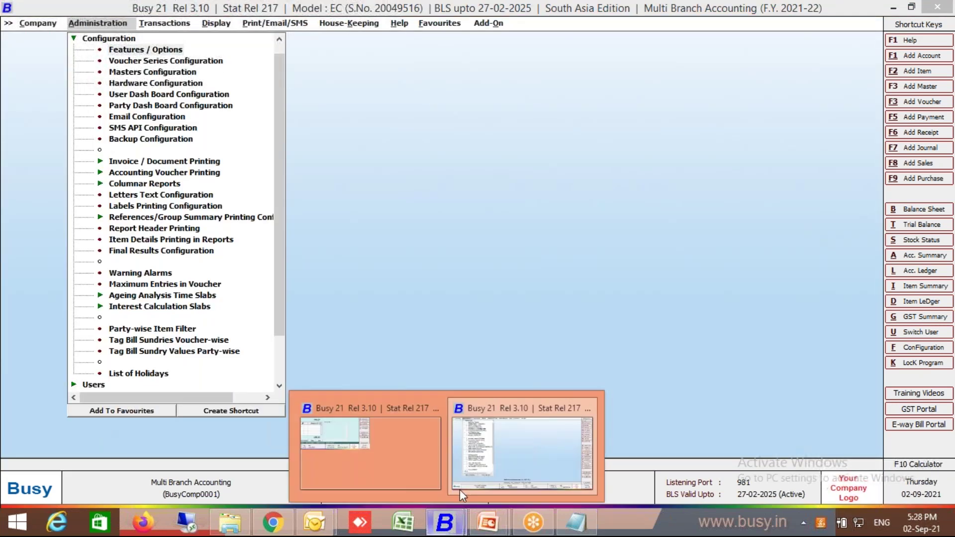
click(392, 445)
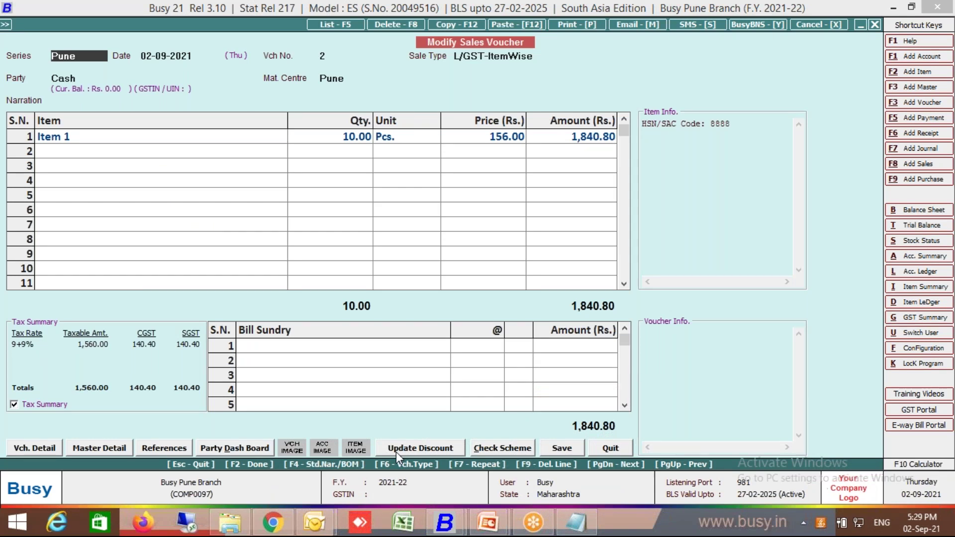
key(Escape)
key(Escape)
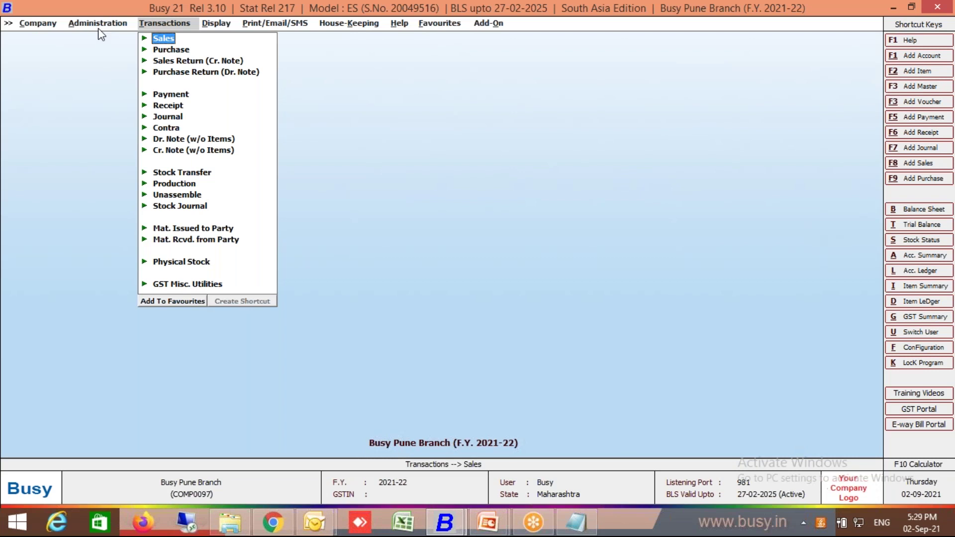
Read the head office configuration, creating the HO material centre and voucher series
click(113, 23)
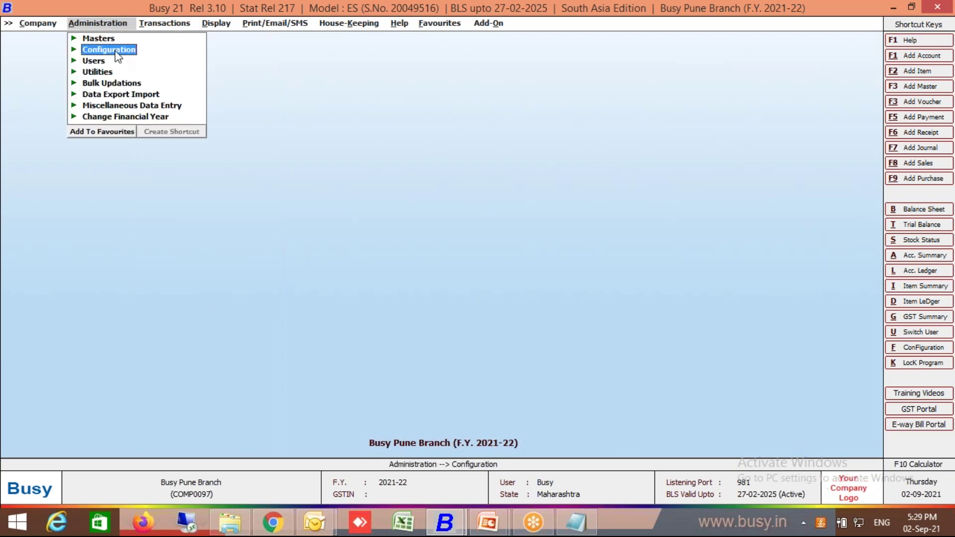
click(117, 51)
click(124, 47)
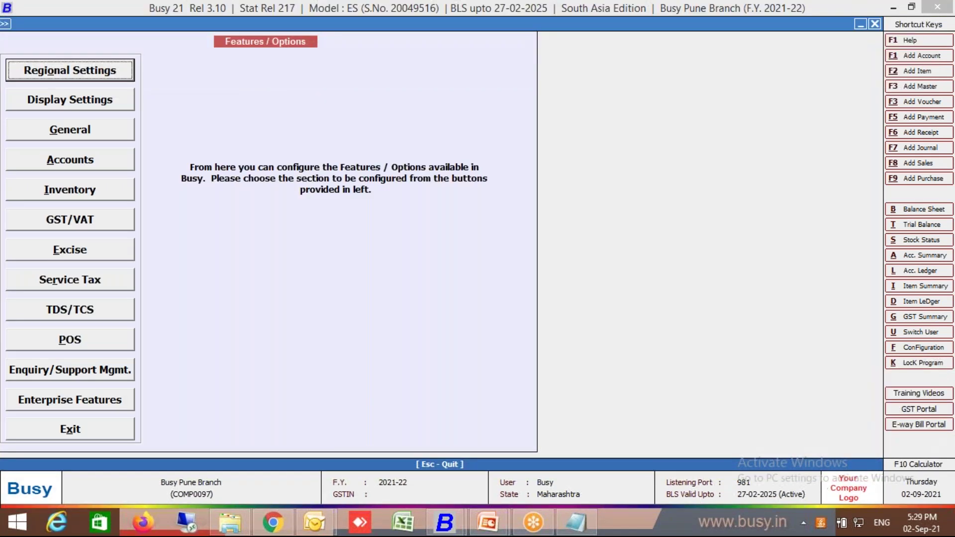
click(87, 400)
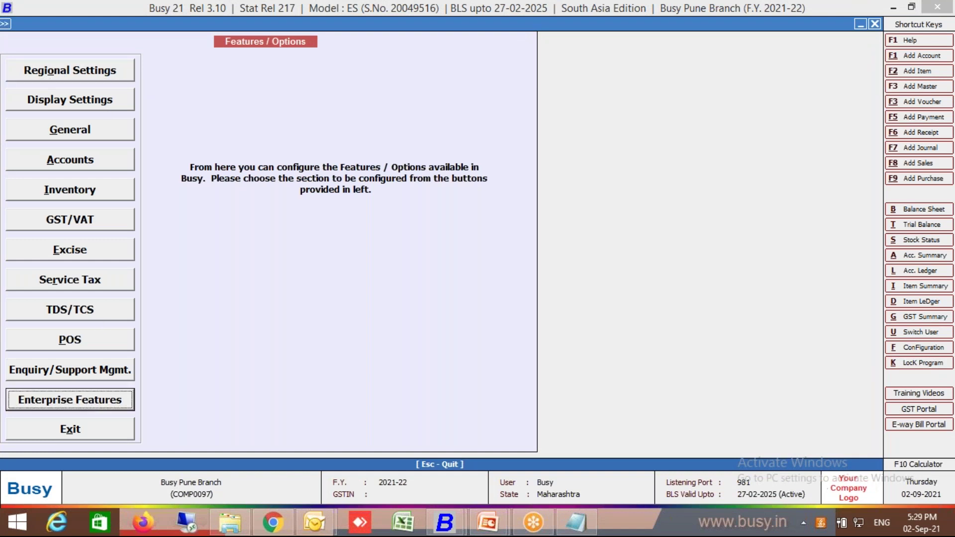
click(522, 297)
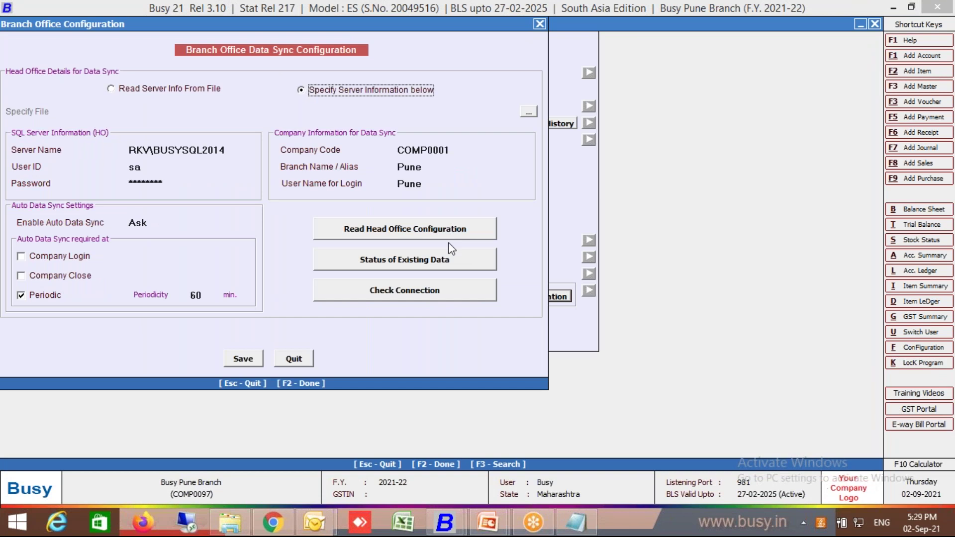
click(452, 238)
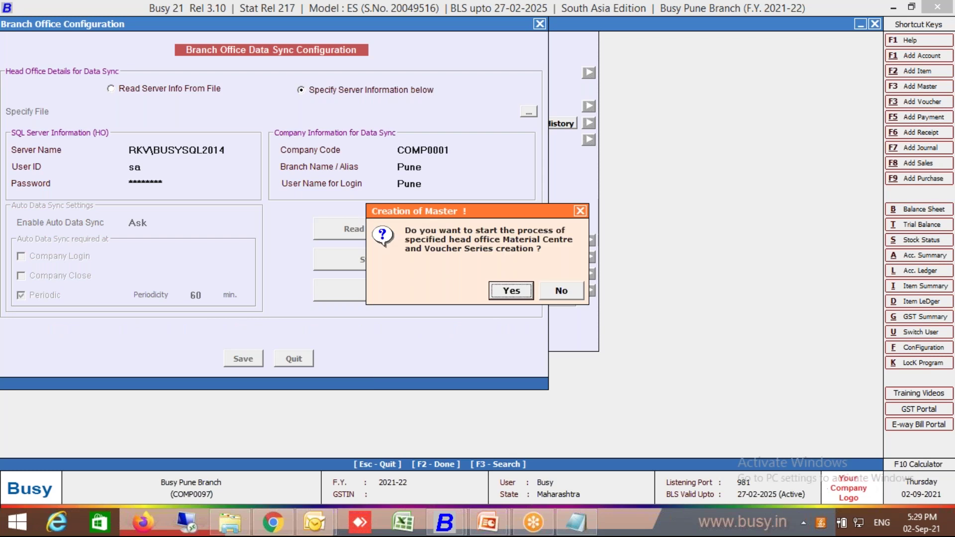
click(517, 291)
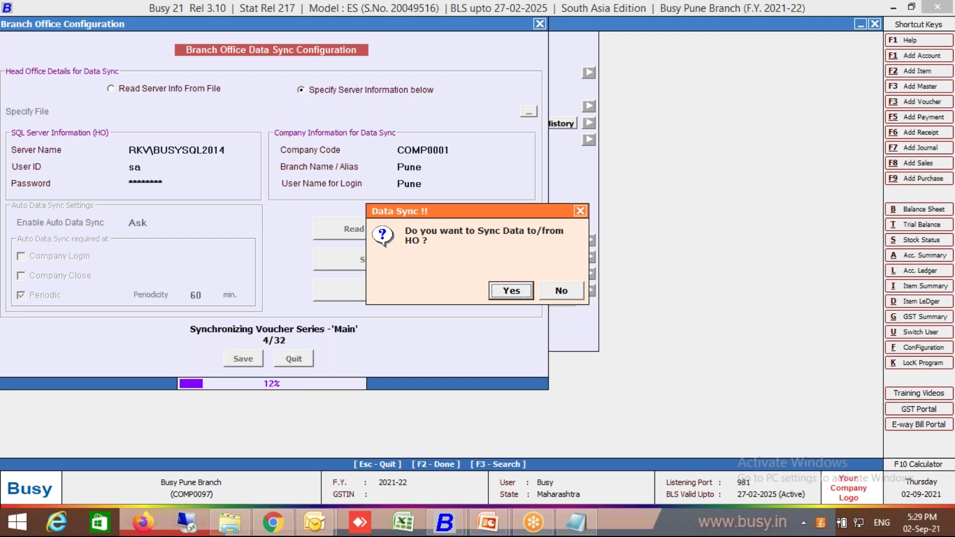
Agree to sync Pune data with HO and close the data sent/received screen
click(518, 290)
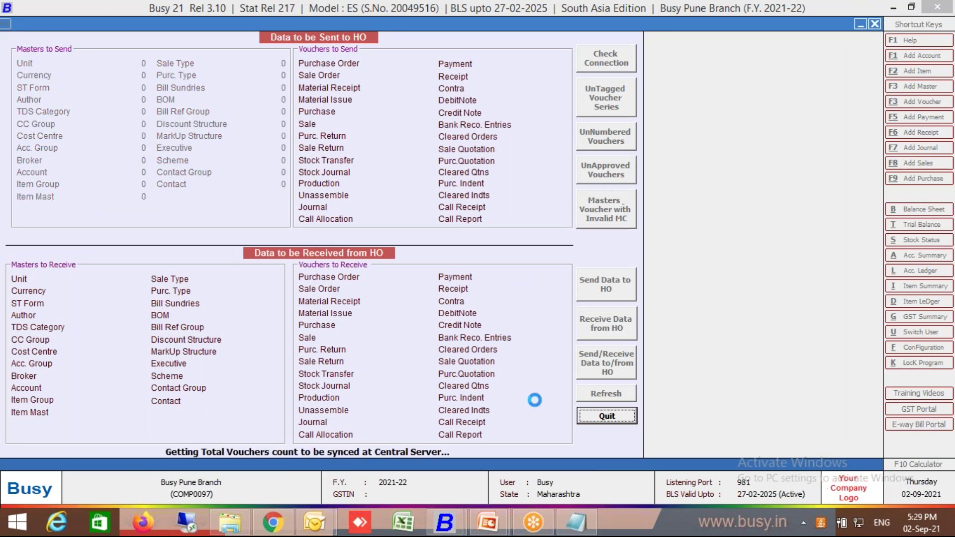
click(602, 417)
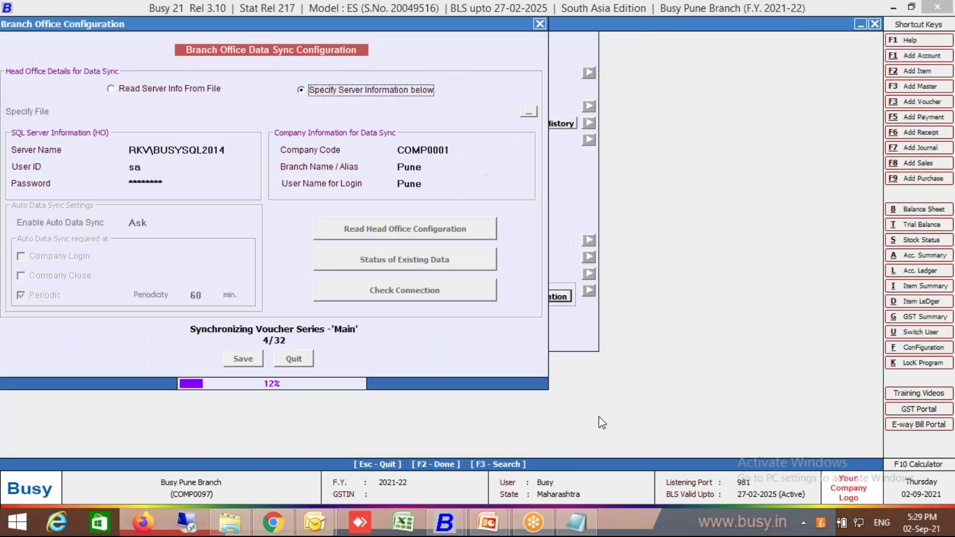
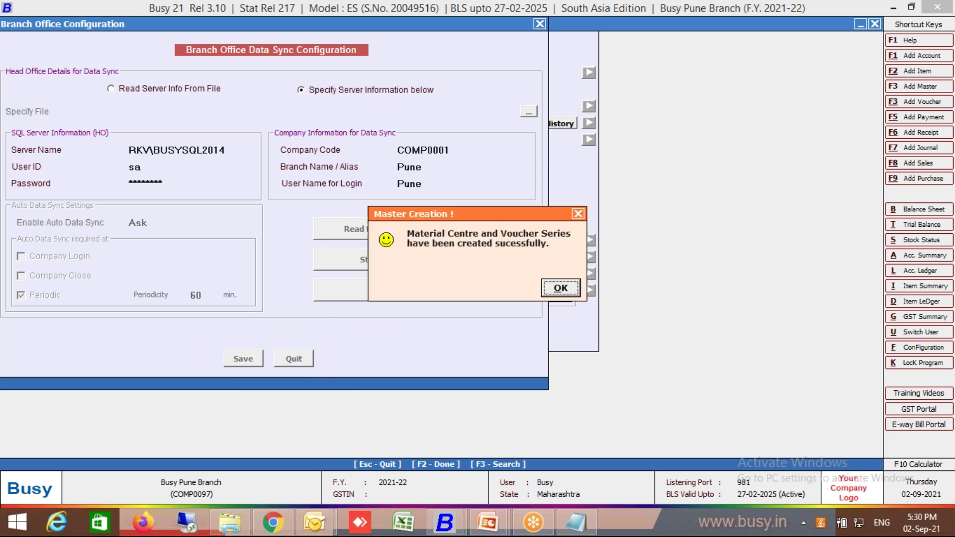
Save the Pune branch HO/BO data sync configuration, skipping the sync log
click(567, 293)
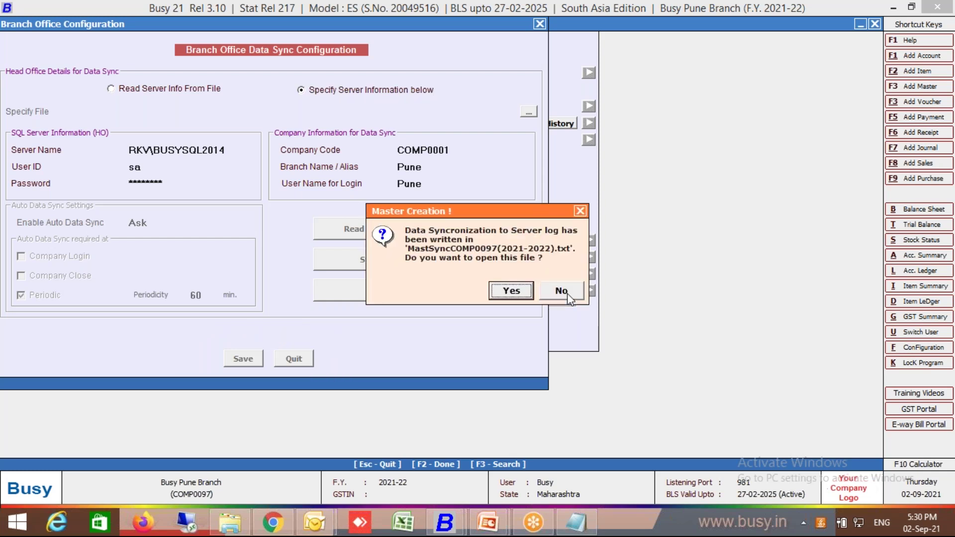
click(552, 291)
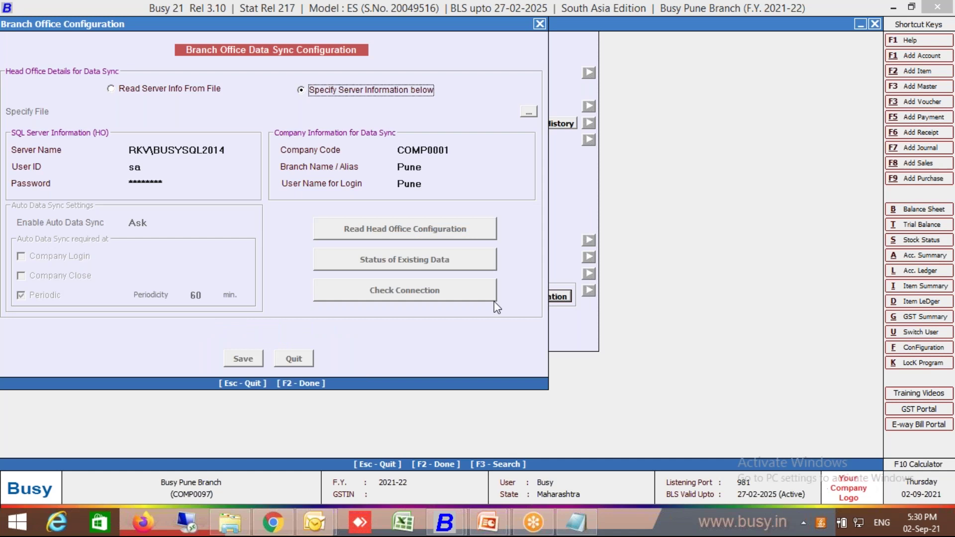
click(248, 359)
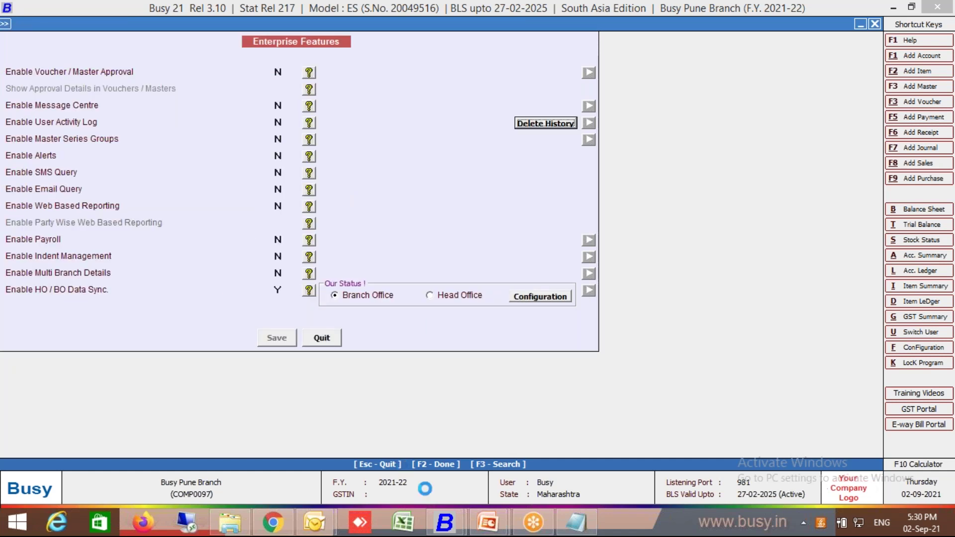
Close Features/Options and switch to the Multi Branch Accounting company window
mouse_move(444, 521)
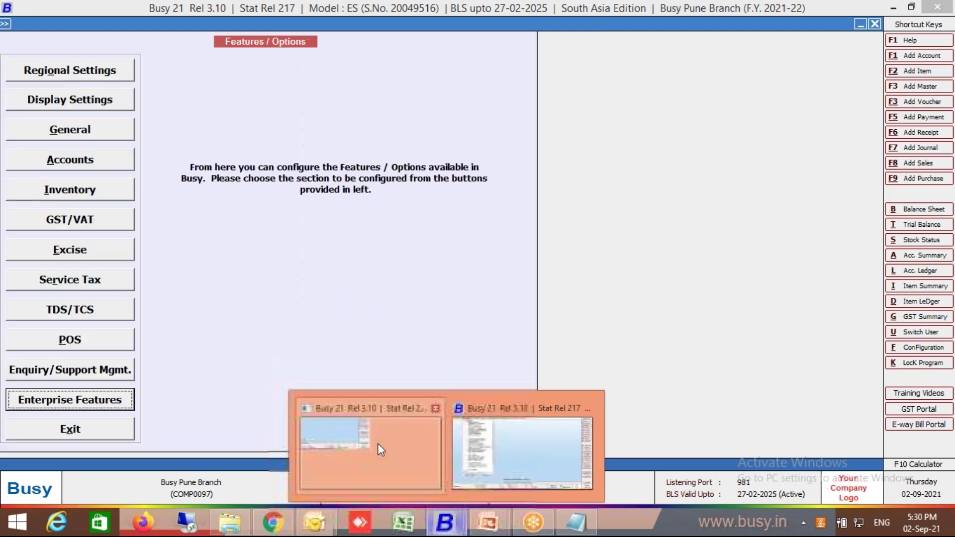
click(378, 443)
click(115, 428)
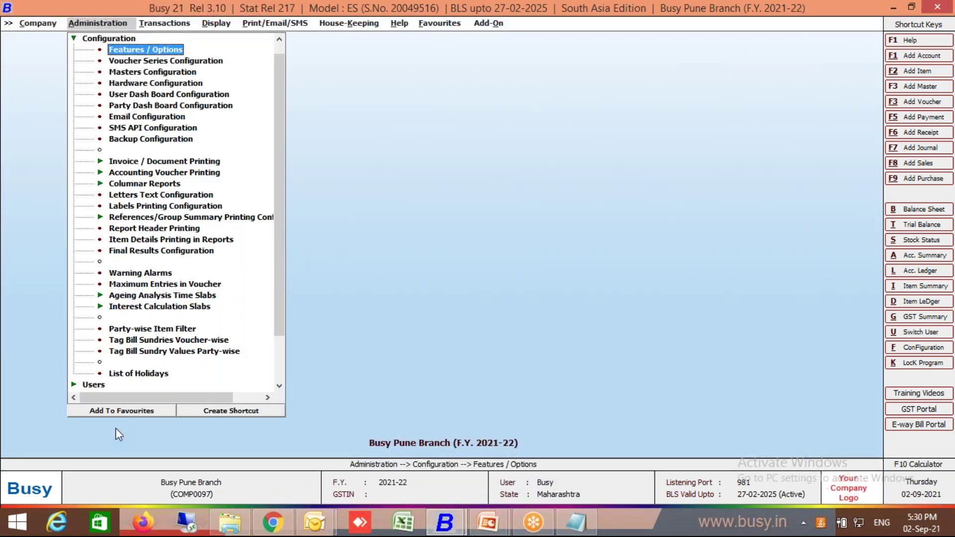
click(460, 529)
click(508, 471)
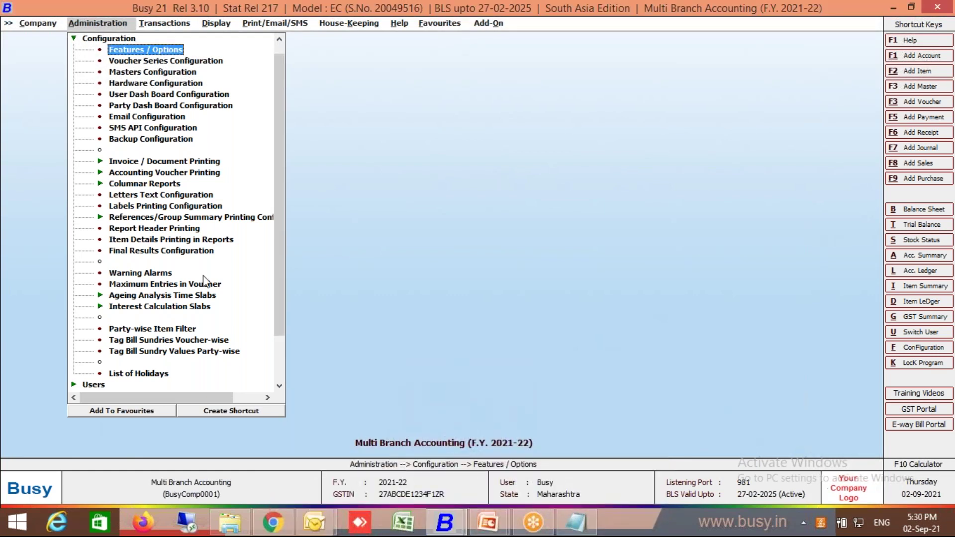
Open Bulk Data Updation to BO > Transactions with Pune as the target branch
double_click(100, 38)
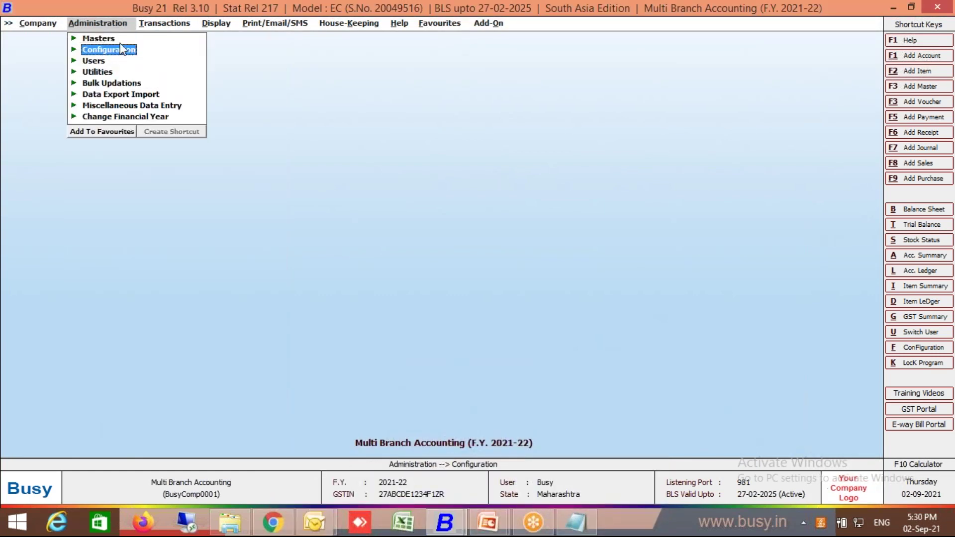
double_click(127, 95)
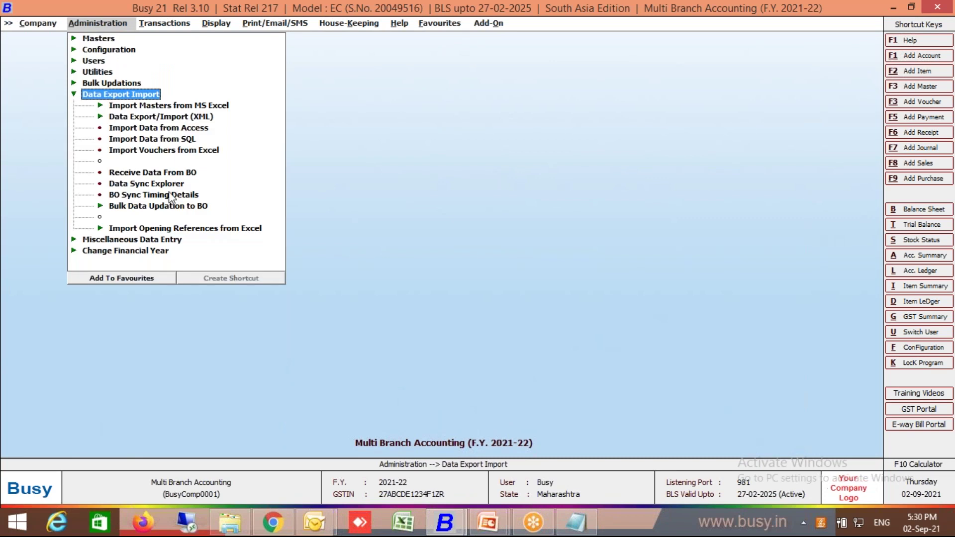
click(159, 209)
double_click(158, 209)
double_click(158, 230)
key(Return)
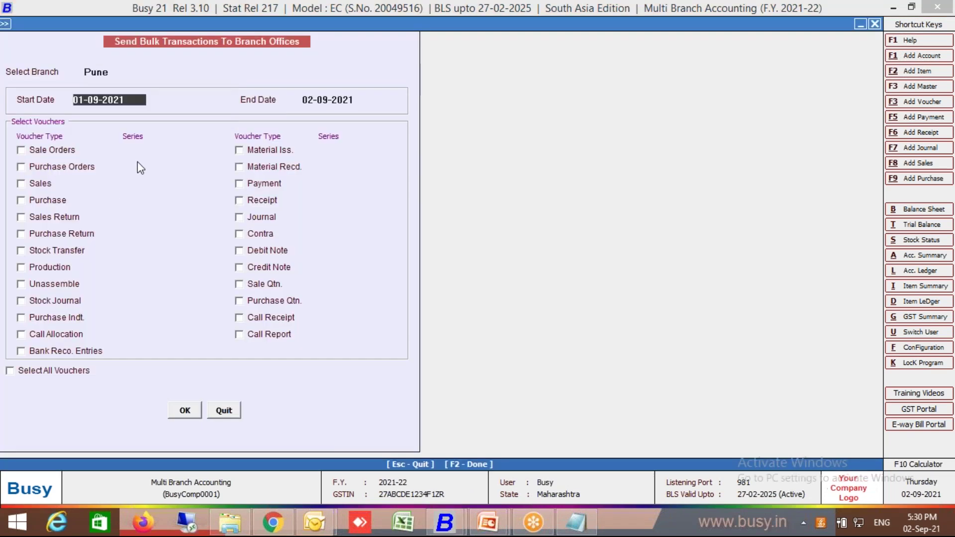
Send all voucher types for 01-09-2021 to 02-09-2021 to Pune, skipping the log
click(62, 377)
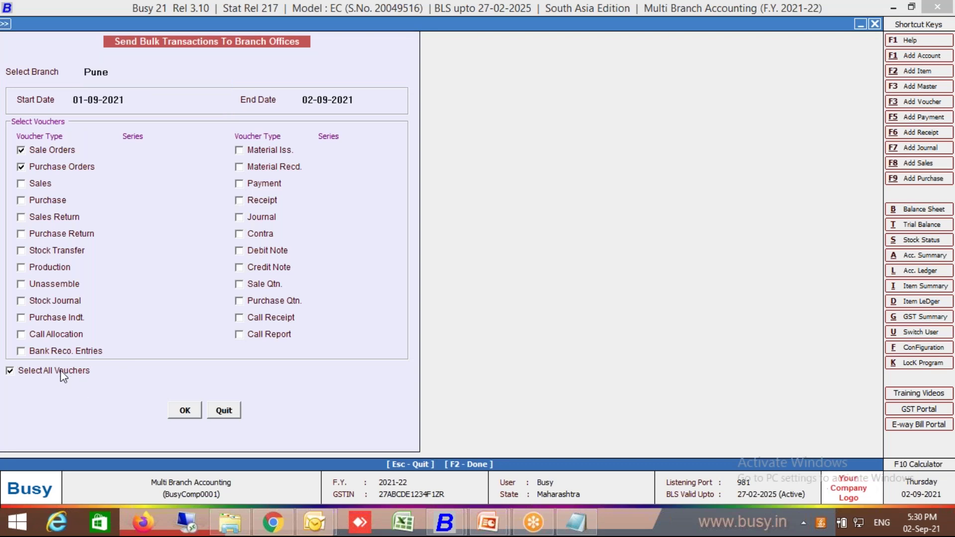
click(190, 415)
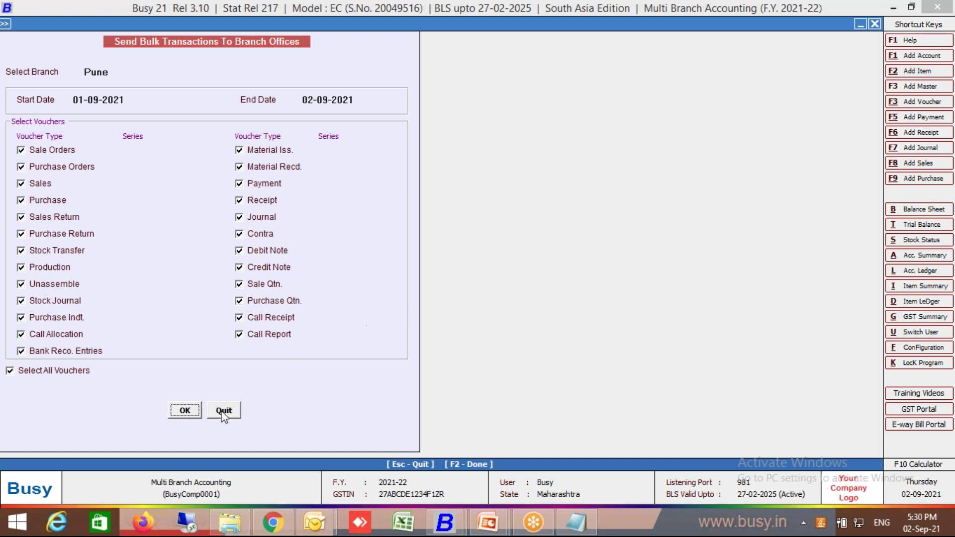
click(512, 291)
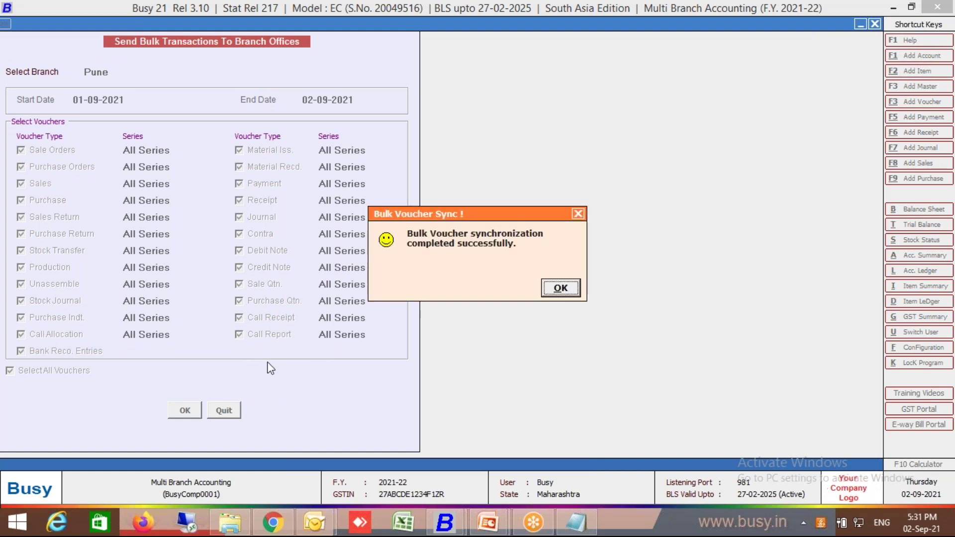
click(558, 286)
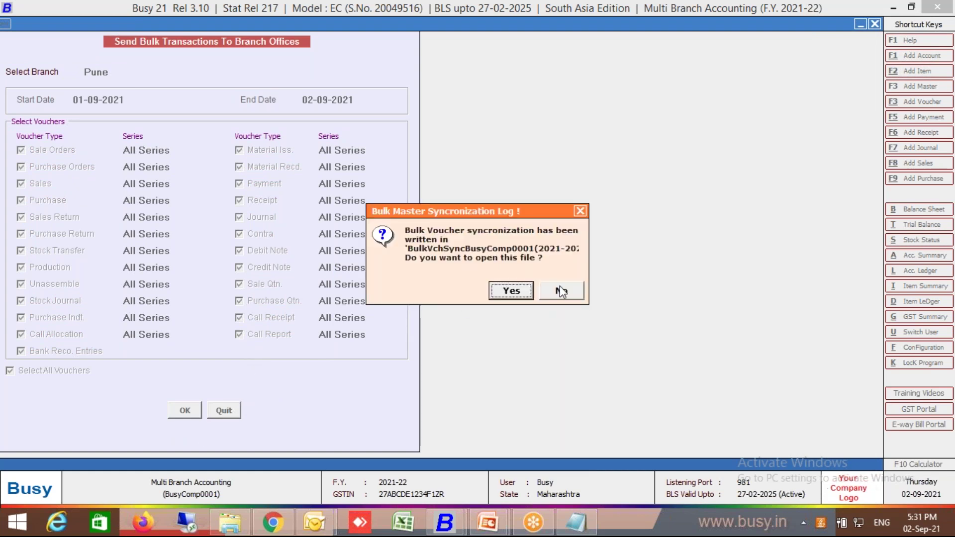
click(559, 288)
click(223, 411)
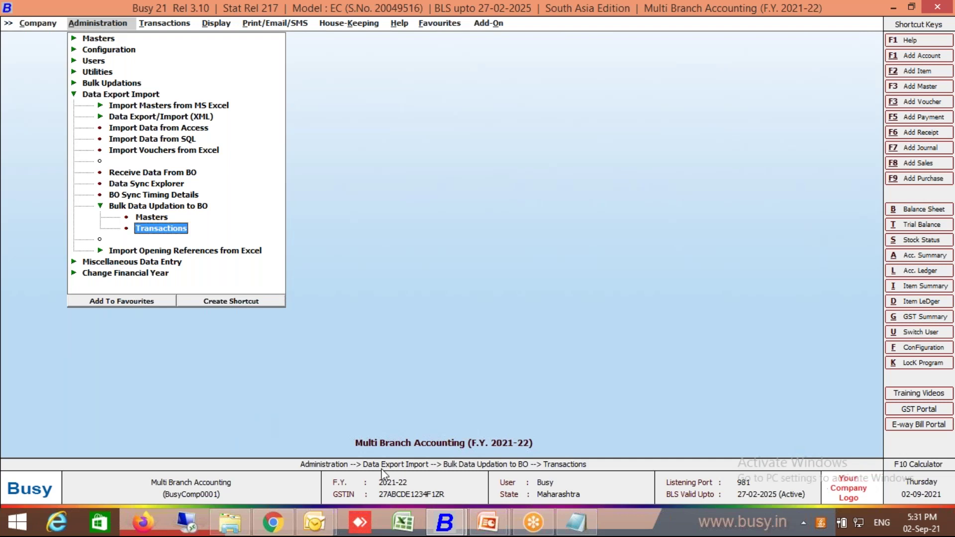
In the Busy Pune Branch company, open Data Export Import > Exchange Data with HO
mouse_move(433, 527)
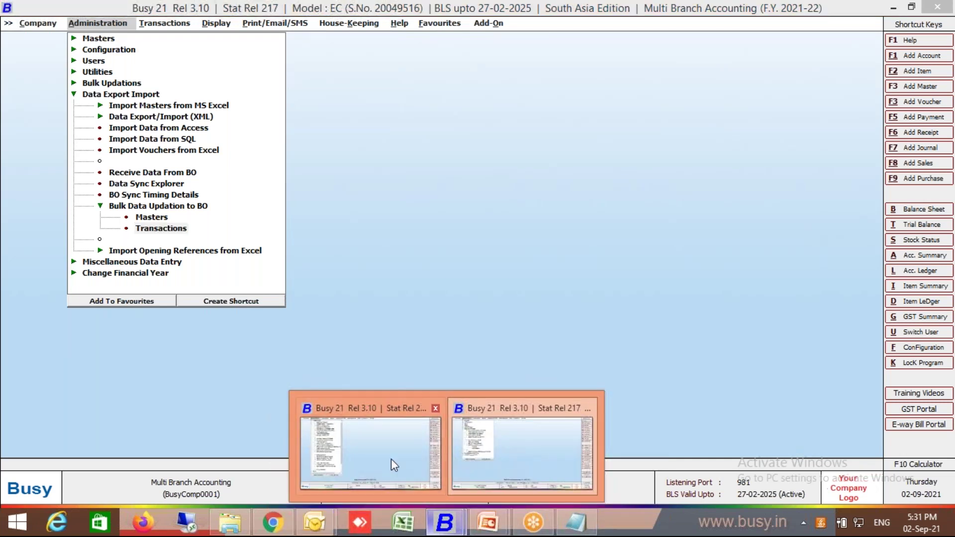
click(391, 458)
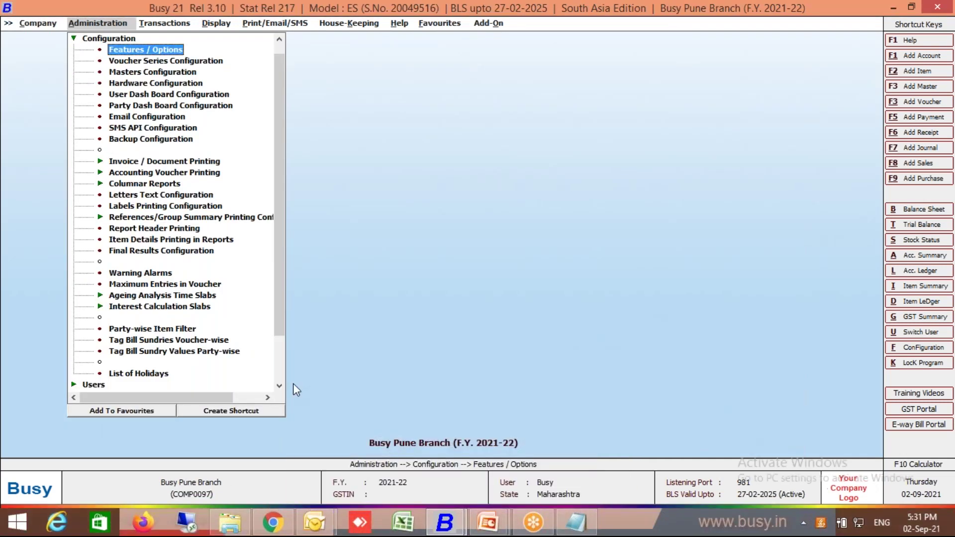
click(74, 39)
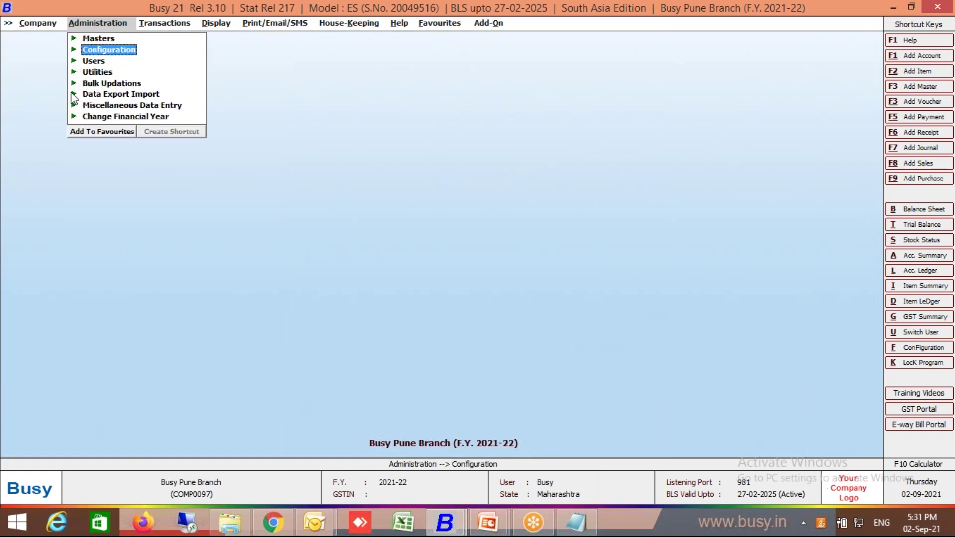
click(74, 95)
click(144, 162)
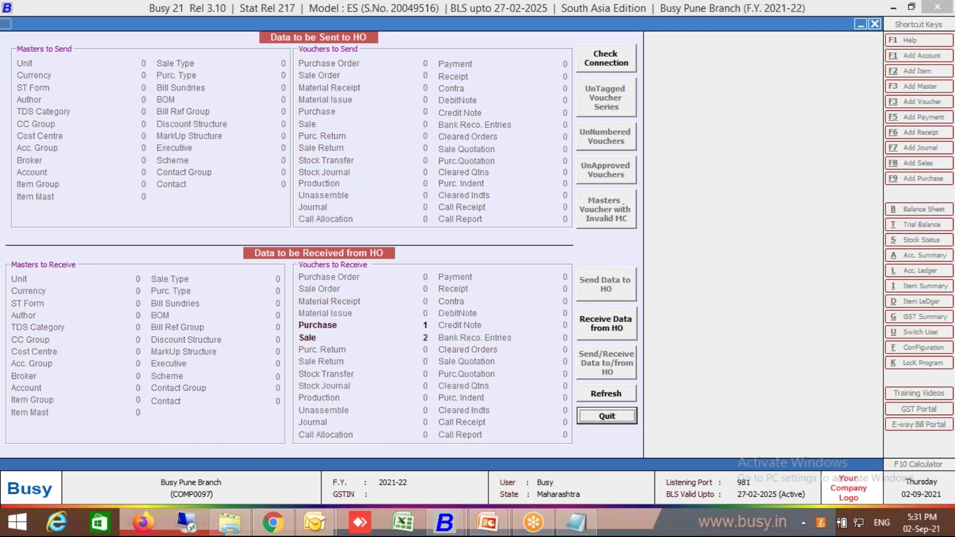
Receive the 1 purchase and 2 sale vouchers from head office, skipping the log
click(598, 325)
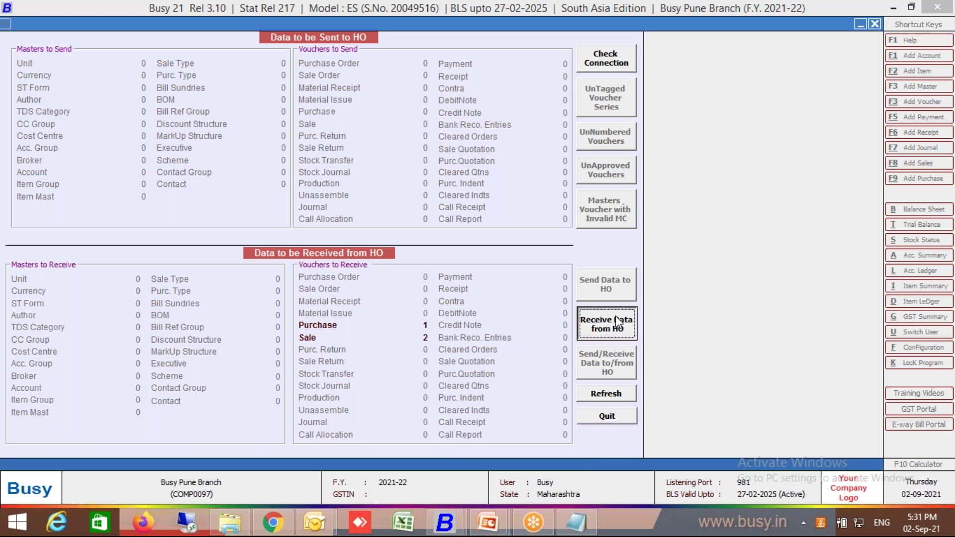
click(510, 293)
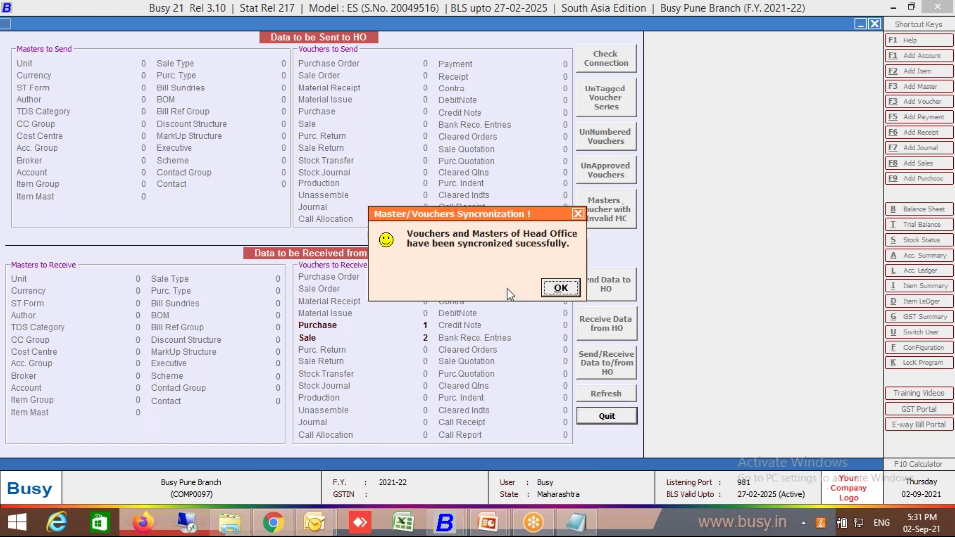
click(561, 287)
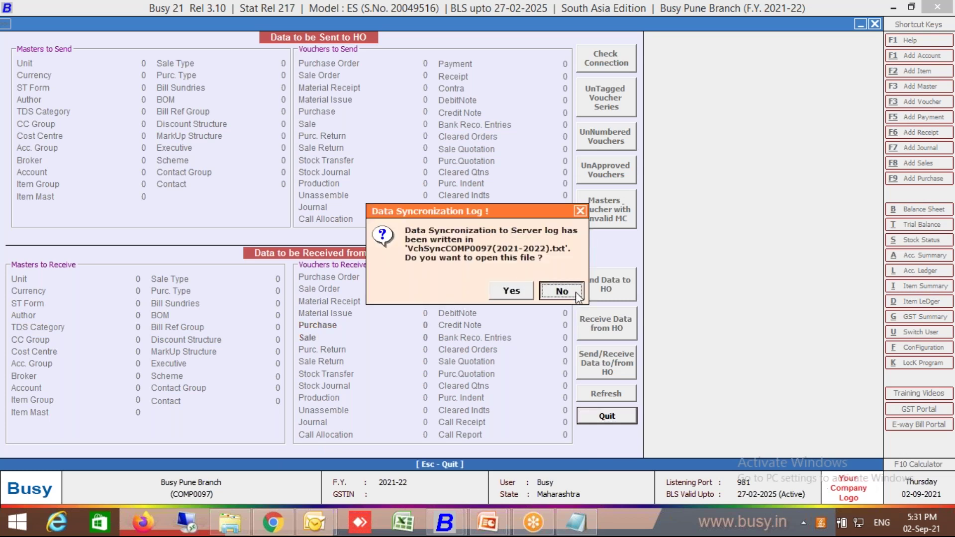
click(561, 291)
click(603, 419)
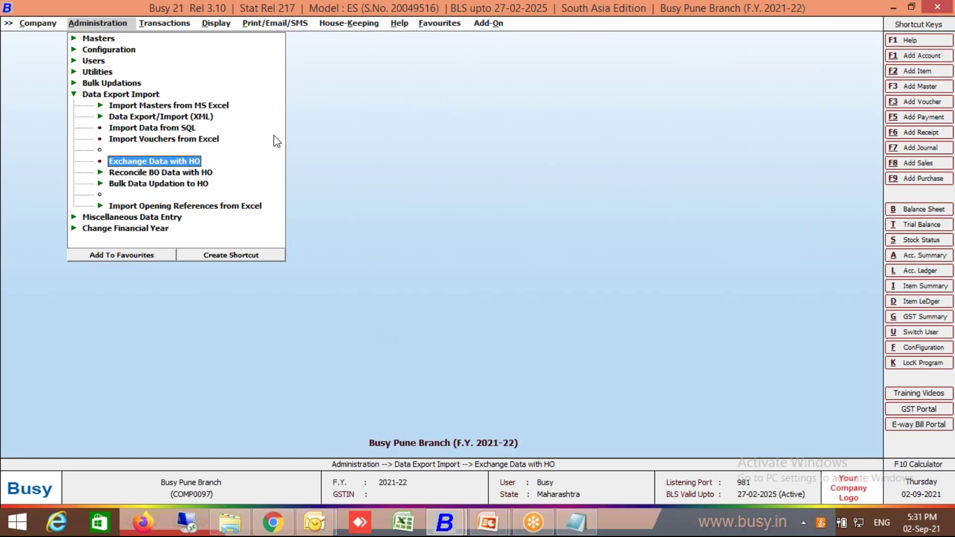
key(Escape)
key(Down)
key(Down)
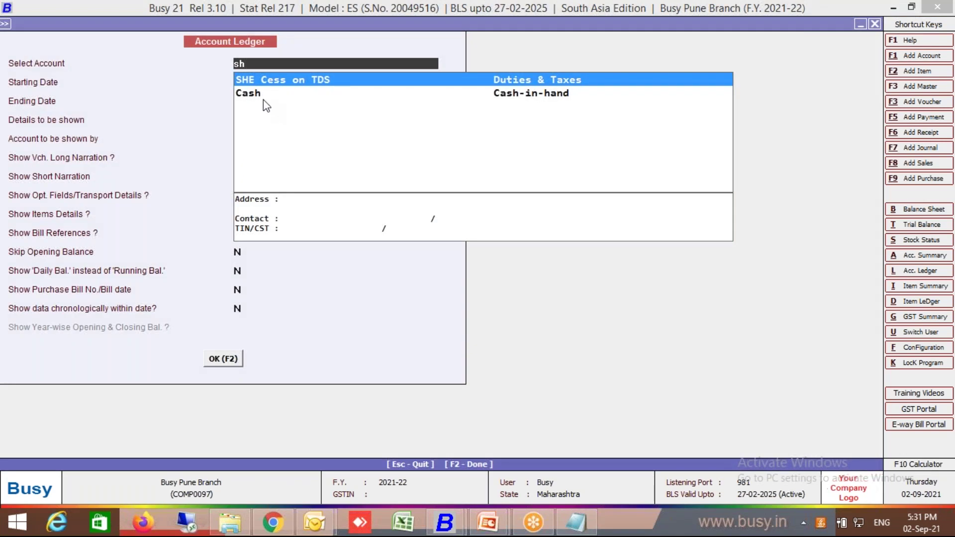
double_click(264, 100)
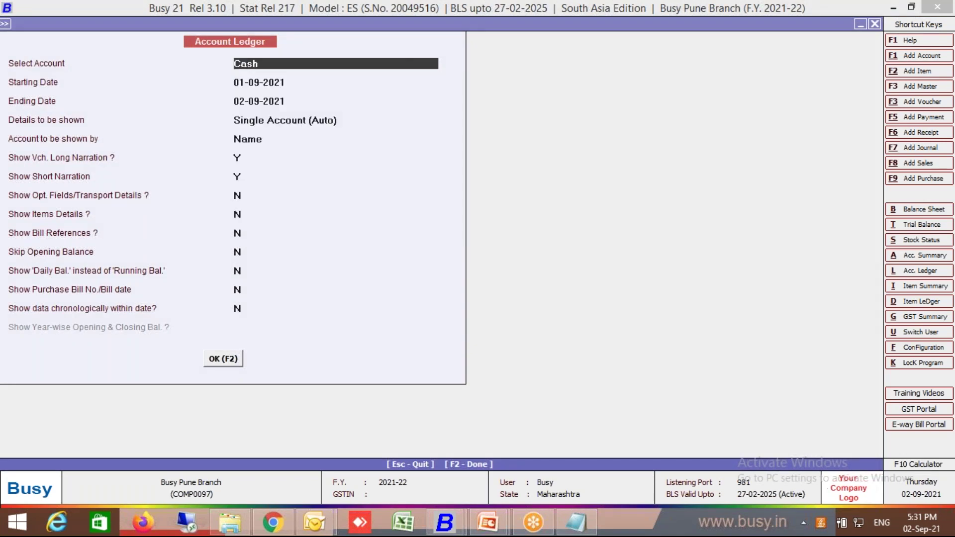
key(Return)
key(Return)
key(Return)
key(Return)
key(Return)
key(Return)
key(Return)
key(Return)
key(Return)
key(Return)
key(Return)
key(Return)
key(Return)
key(Return)
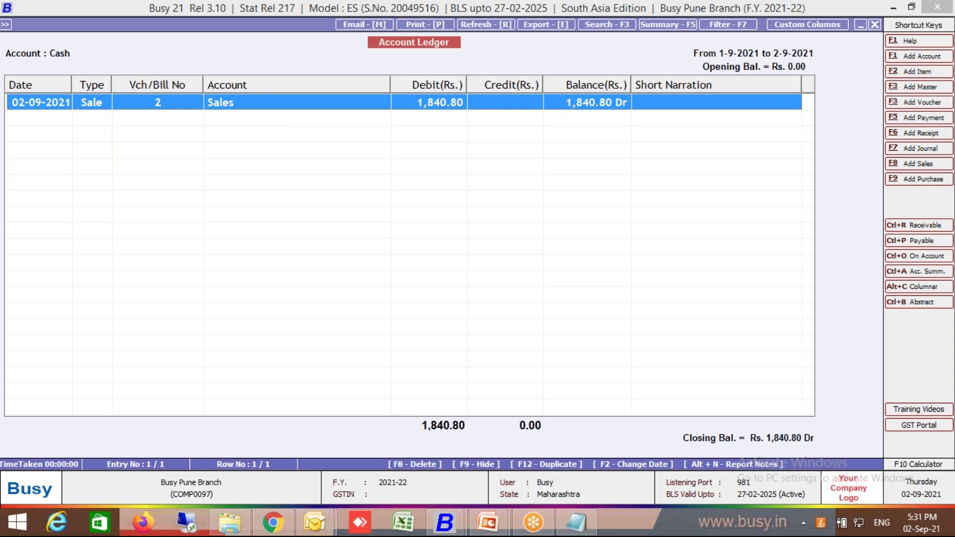
key(Return)
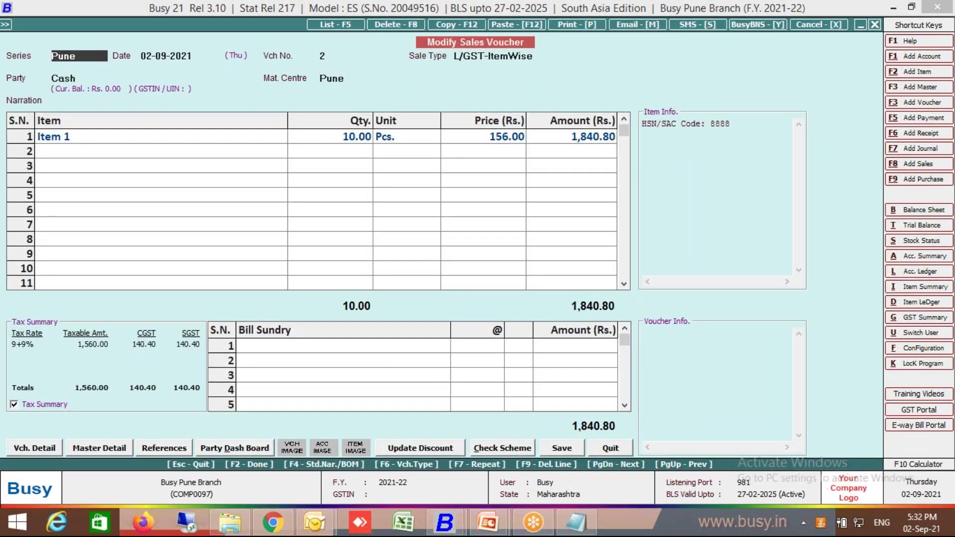
key(Escape)
key(Escape)
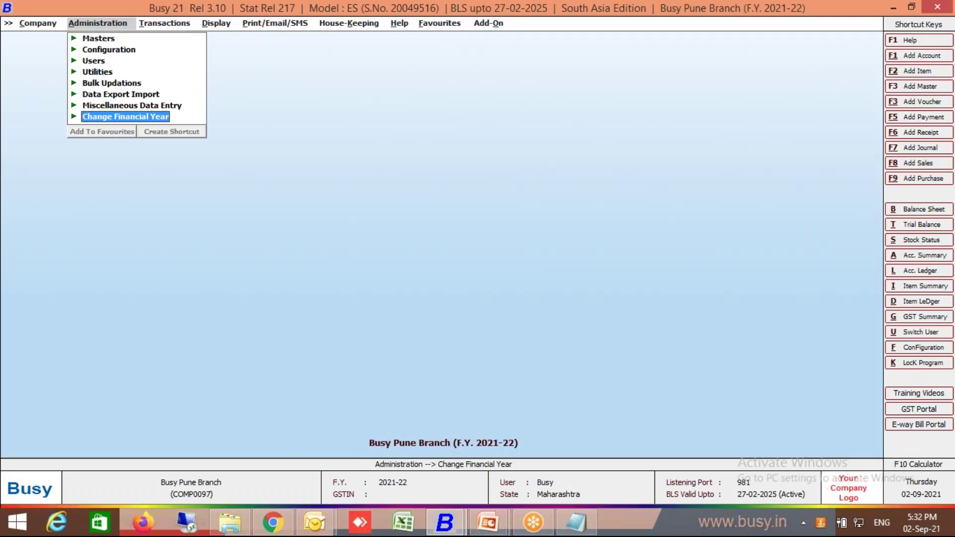
Open the Pune branch's List of Sales Vouchers for the Main series
key(Right)
key(Return)
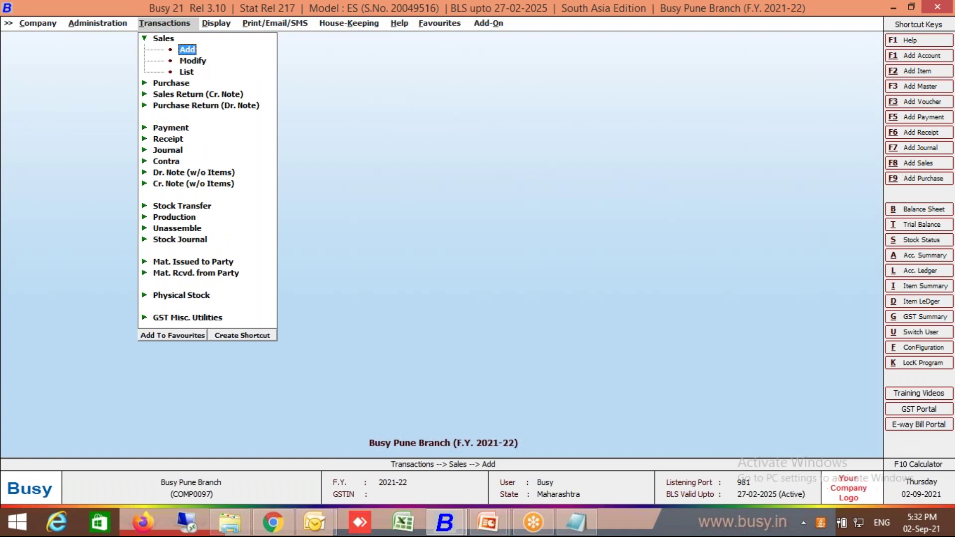
click(186, 76)
key(Return)
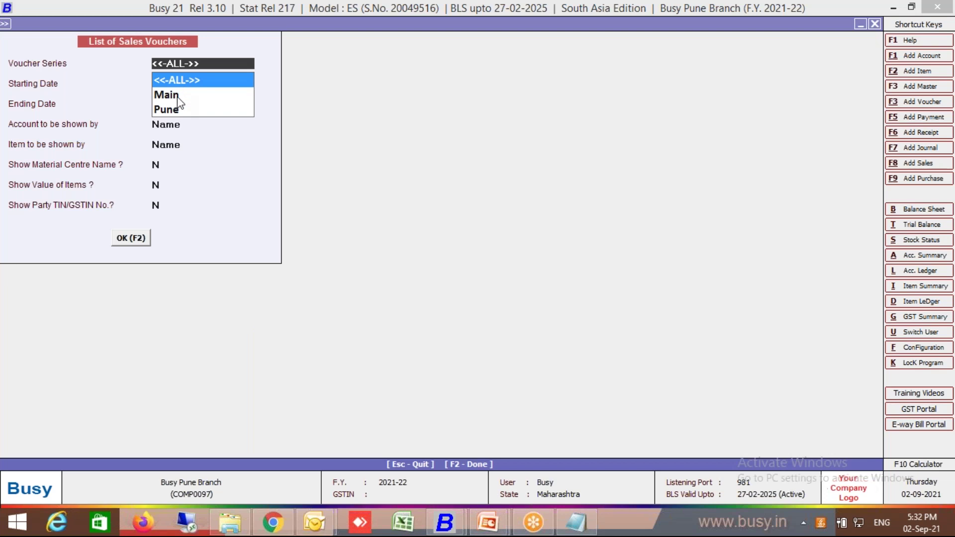
key(Down)
key(Return)
key(Return)
key(Return)
key(Return)
key(Return)
key(Return)
key(Return)
key(Return)
key(Return)
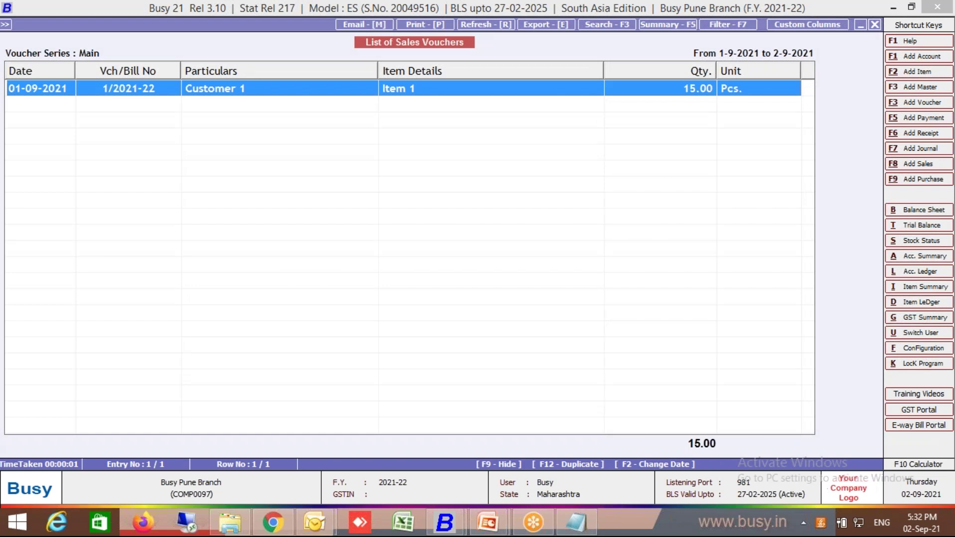
Review sale voucher 1/2021-22 (15 Pcs of Item 1, 2,920.50), then close it and the list
key(Return)
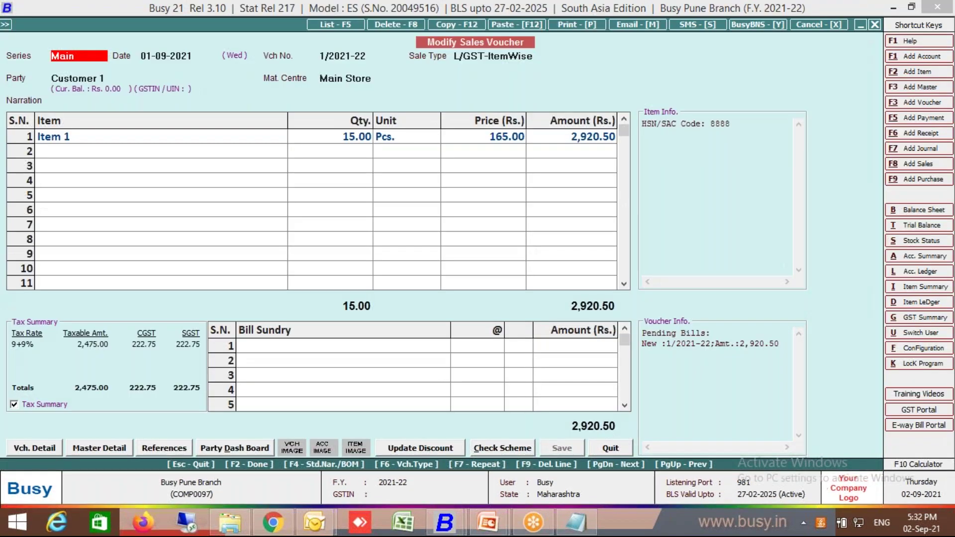
key(Escape)
key(Escape)
key(Escape)
click(444, 521)
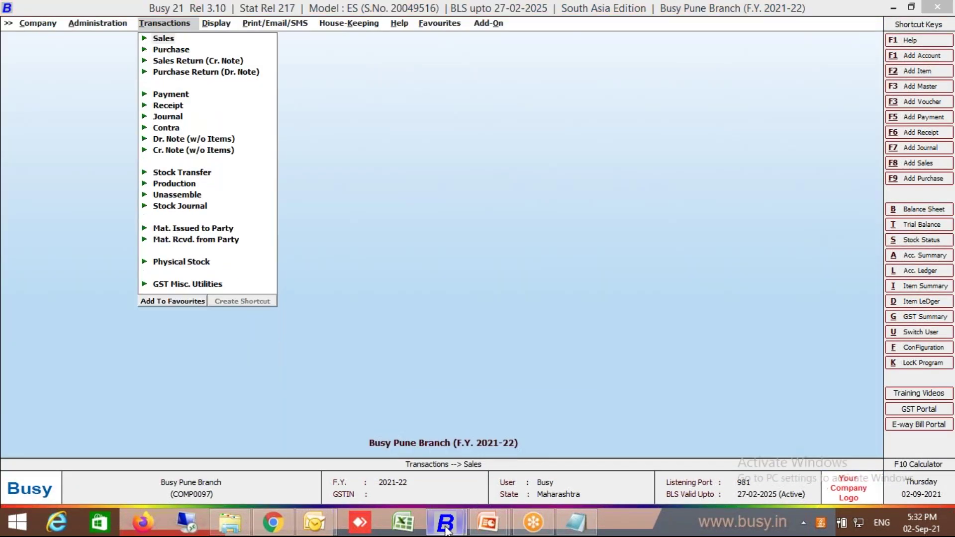
click(370, 452)
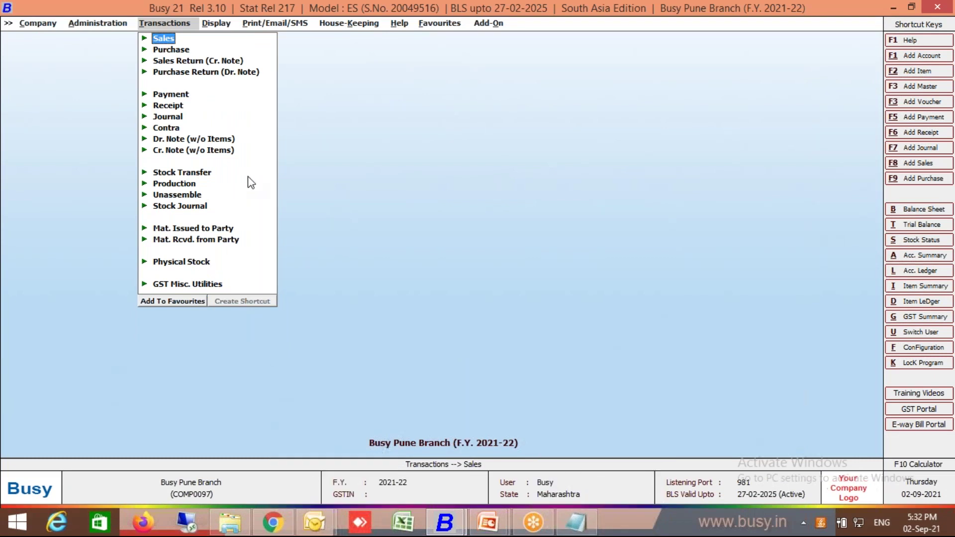
click(432, 531)
In Multi Branch Accounting, open Features/Options > Enterprise Features > Branch Details
click(525, 468)
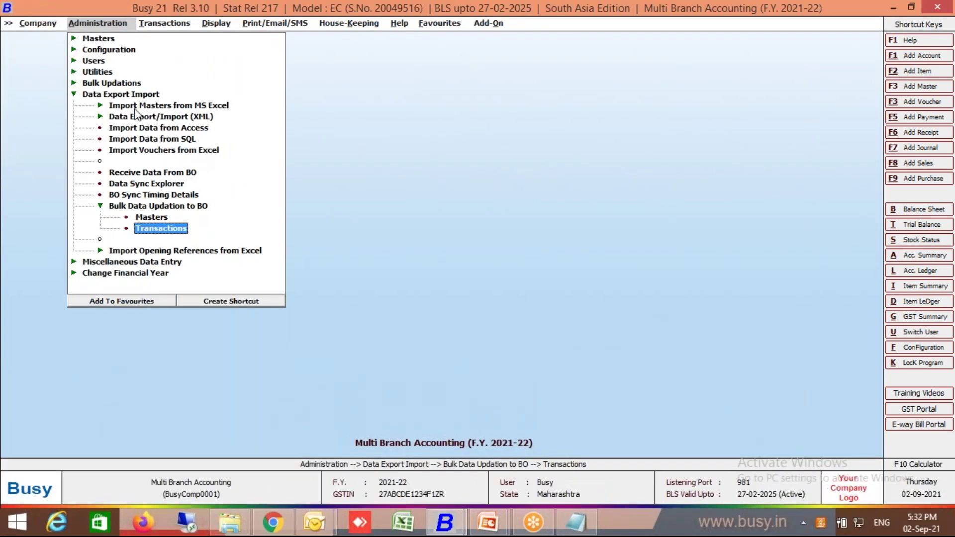
key(Escape)
key(Escape)
double_click(131, 51)
double_click(130, 49)
click(101, 404)
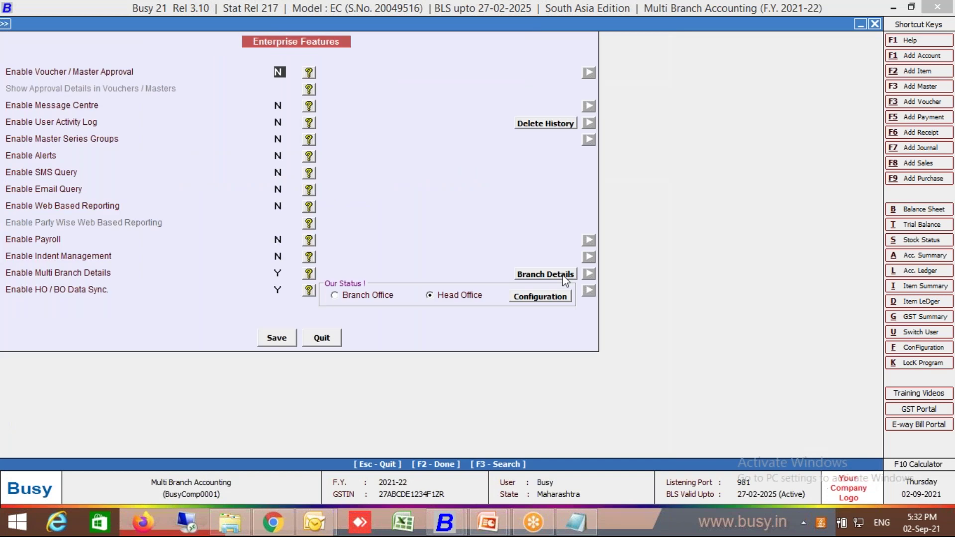
click(545, 274)
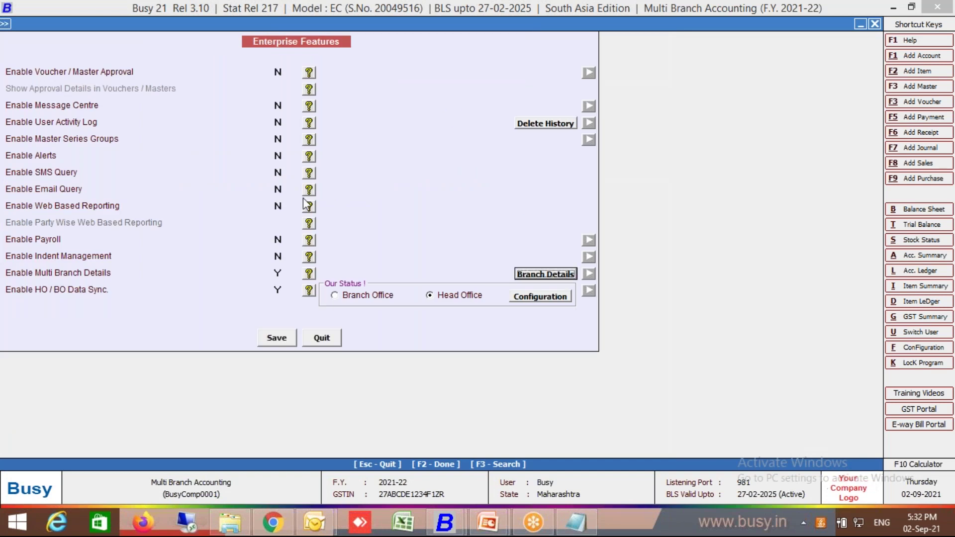
click(546, 273)
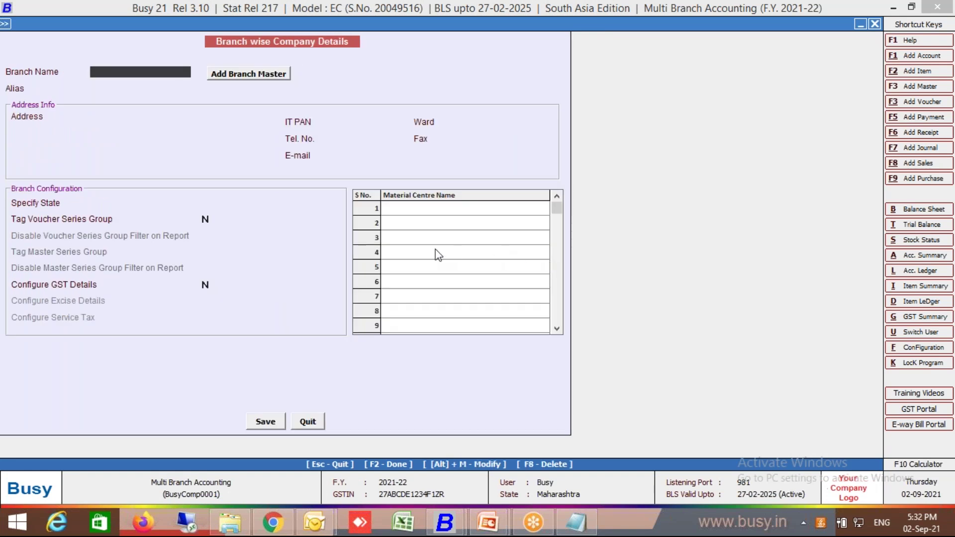
Add Main Store as the second material centre for Pune and save the branch details
text(p)
key(Return)
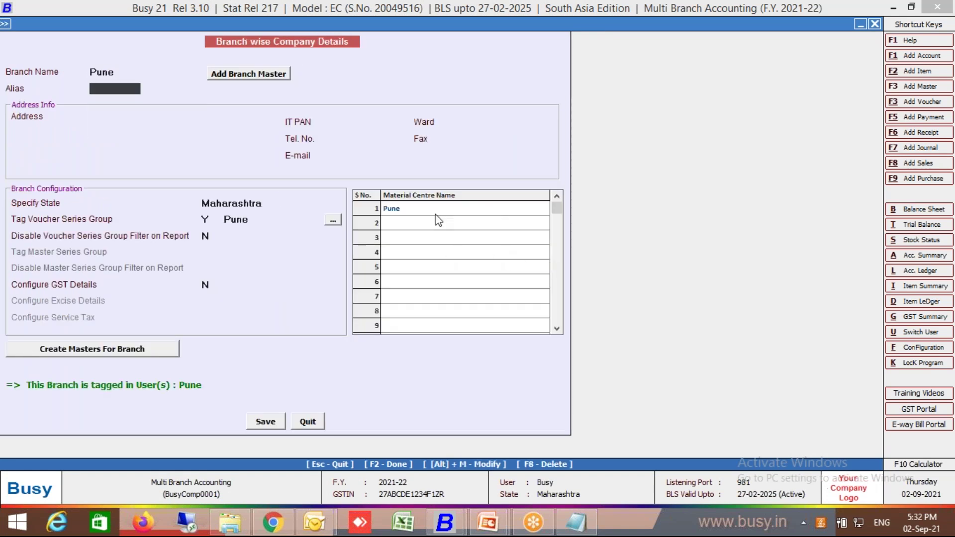
click(397, 225)
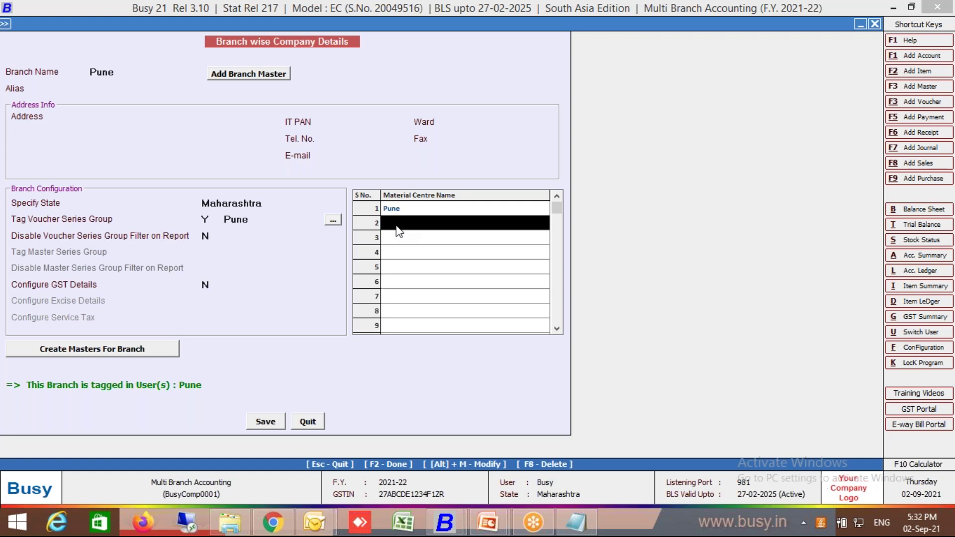
key(Return)
key(Return)
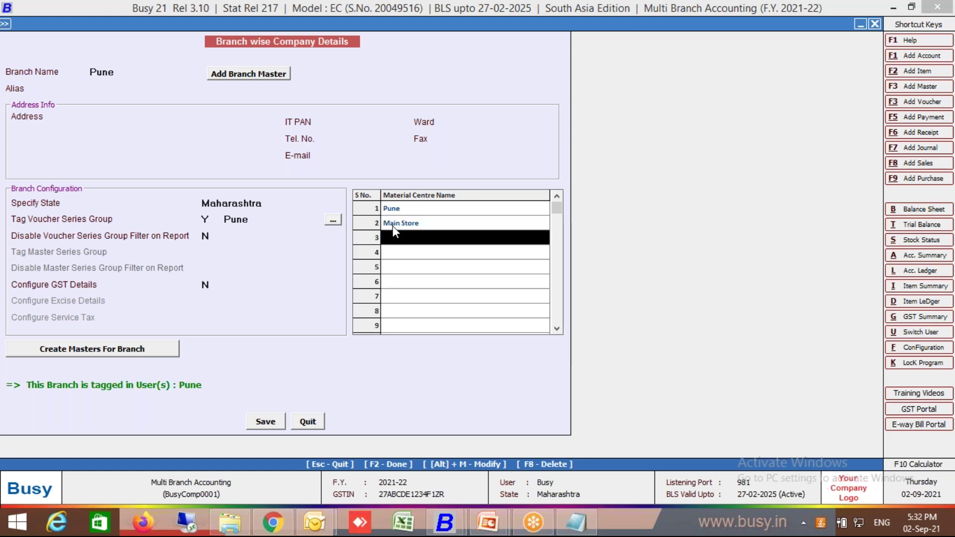
click(265, 421)
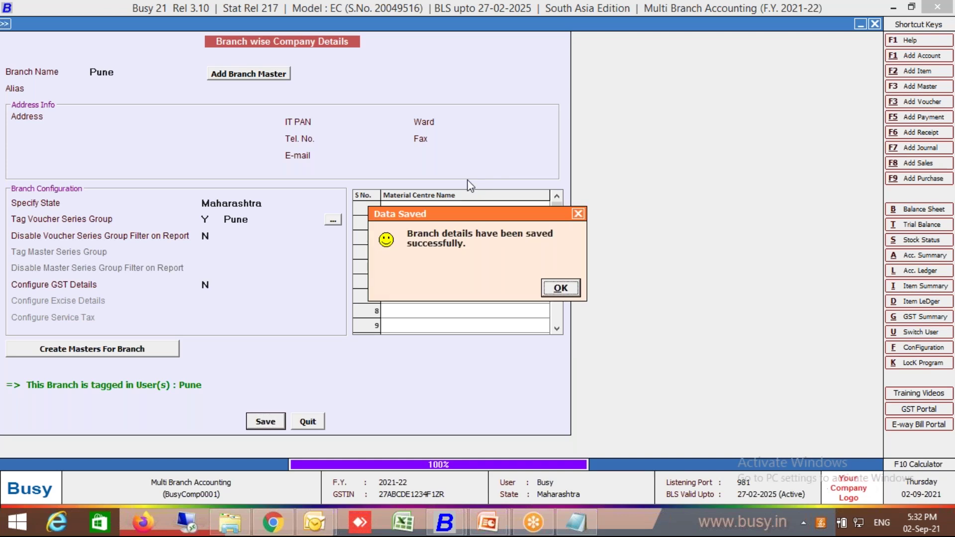
click(566, 282)
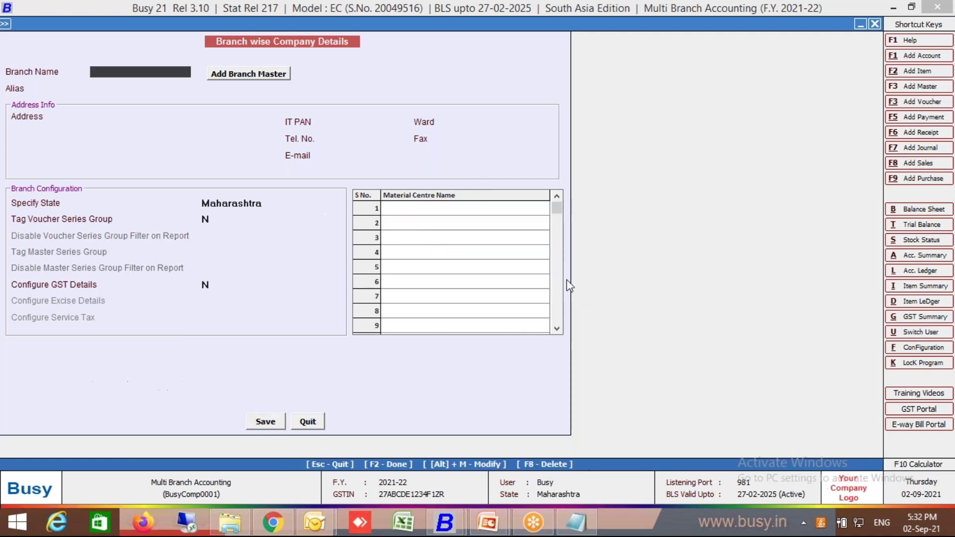
click(308, 422)
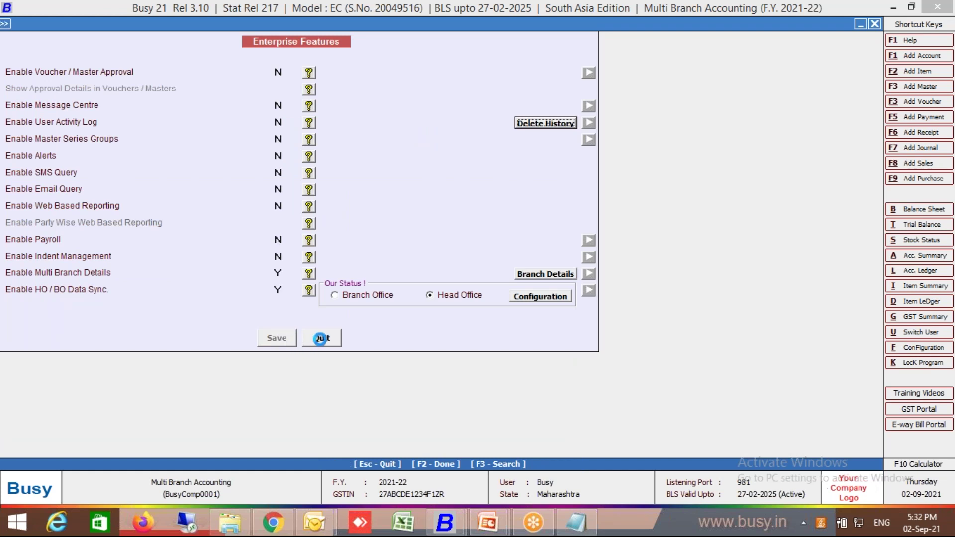
Open Display > Check List > Vouchers Statistics for <<ALL>> branches: 2 sales, 1 purchase in September
click(320, 339)
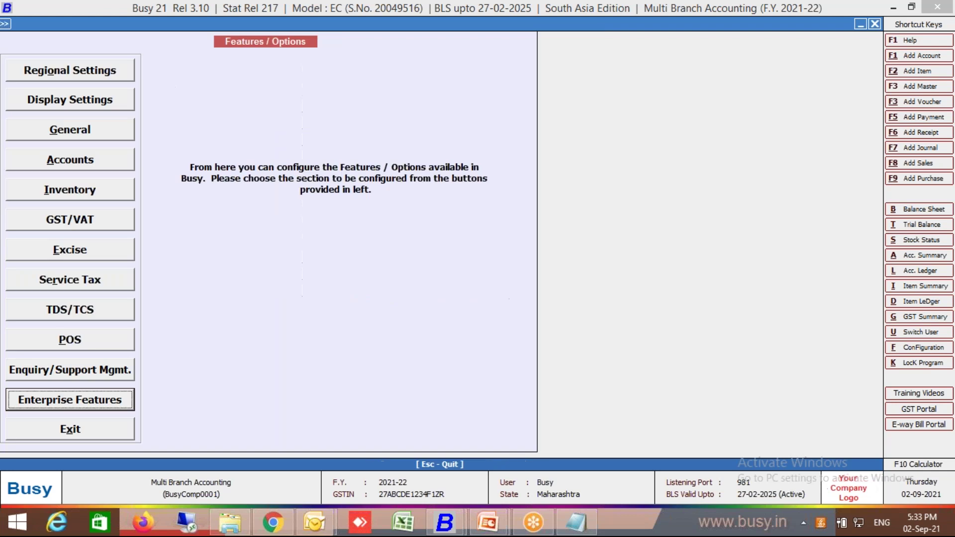
key(Escape)
key(alt+d)
key(Up)
key(Up)
key(Up)
key(Up)
key(Up)
key(Up)
key(Up)
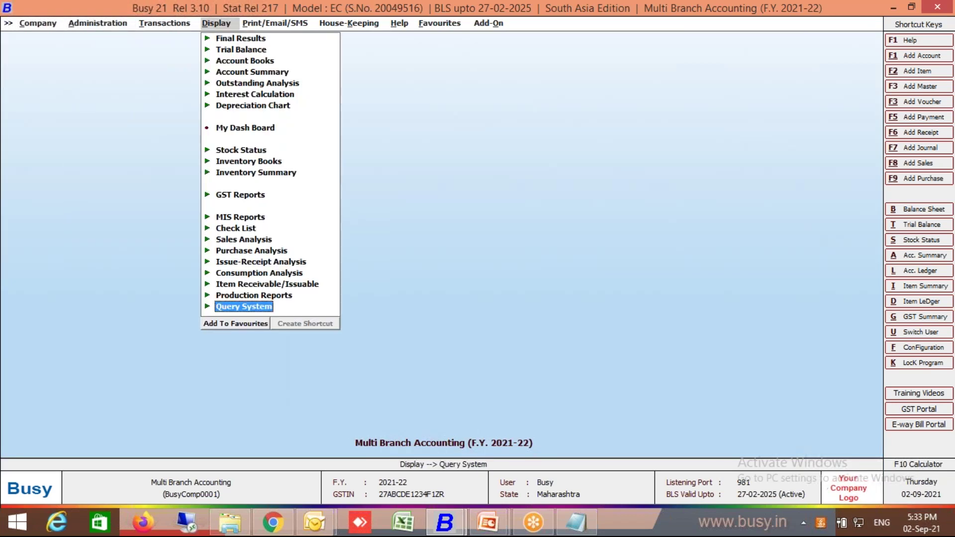
key(Up)
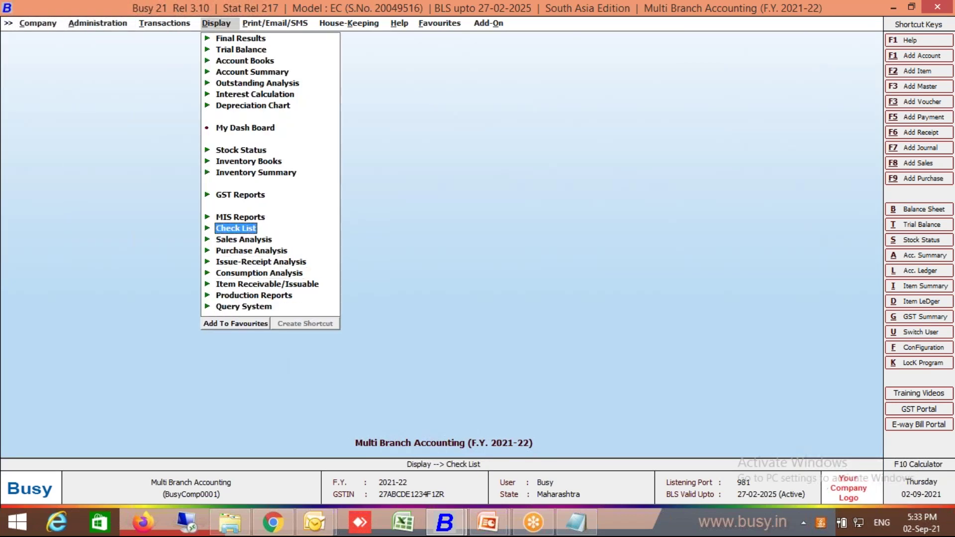
key(Return)
key(Down)
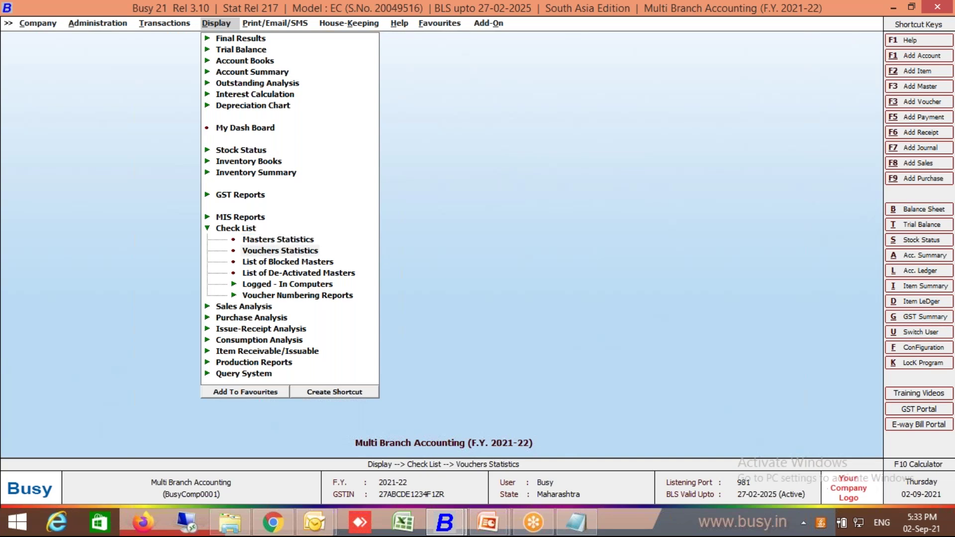
key(Return)
key(Return)
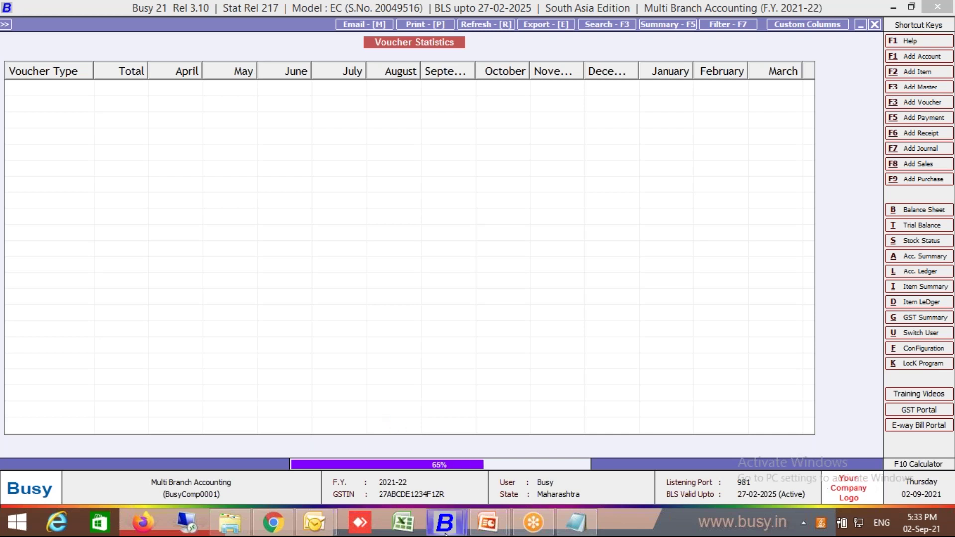
In the Pune branch company, open and then cancel the Blocked Masters report
mouse_move(445, 532)
click(378, 455)
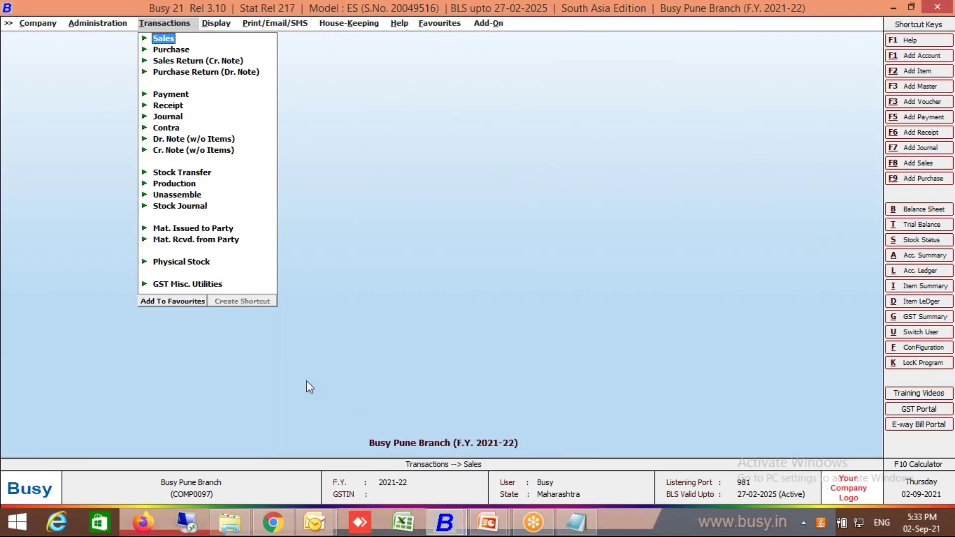
click(217, 23)
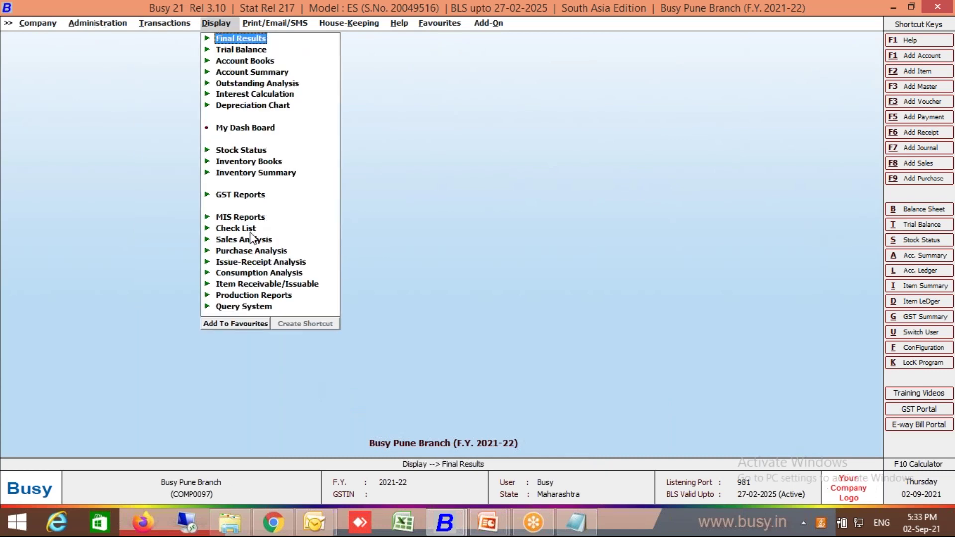
click(264, 255)
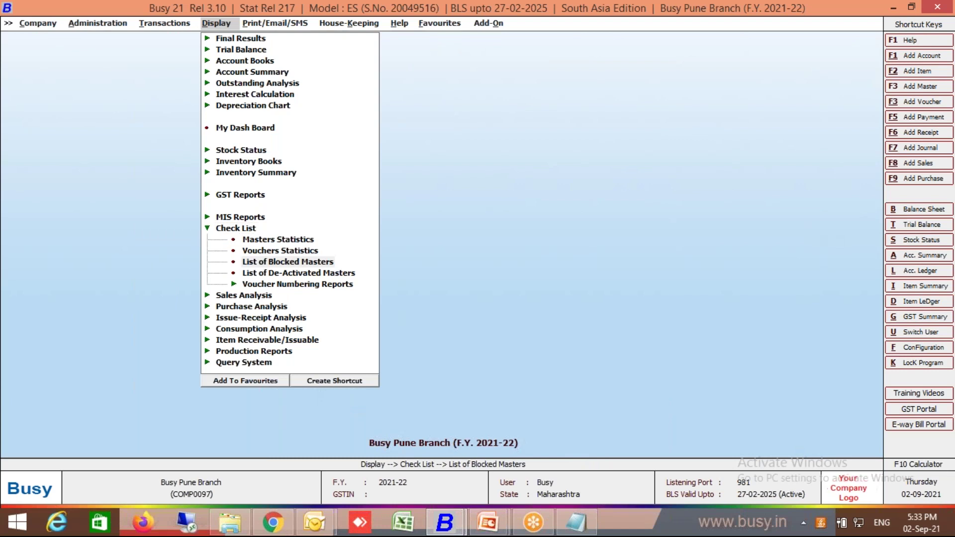
key(Escape)
key(Escape)
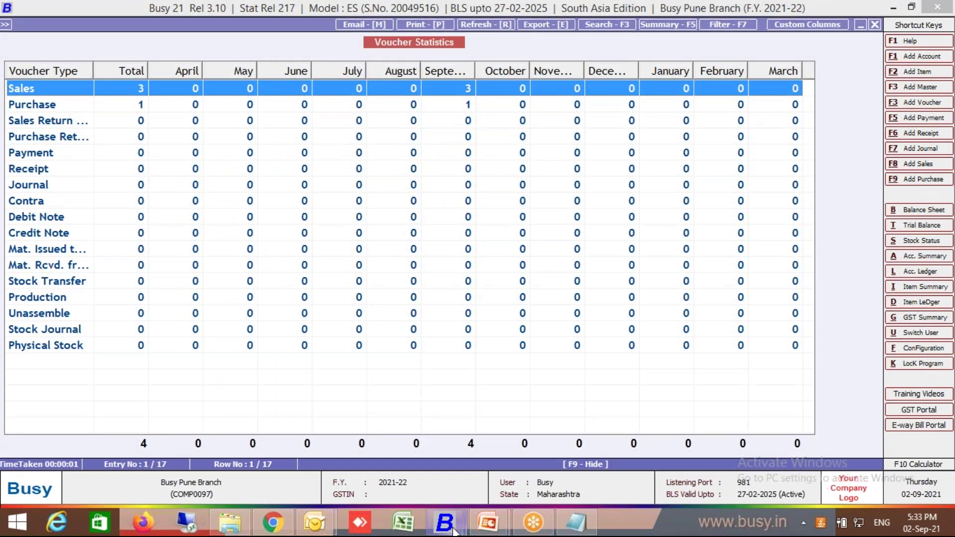
In the Pune branch window, drill into the September sales vouchers
click(445, 522)
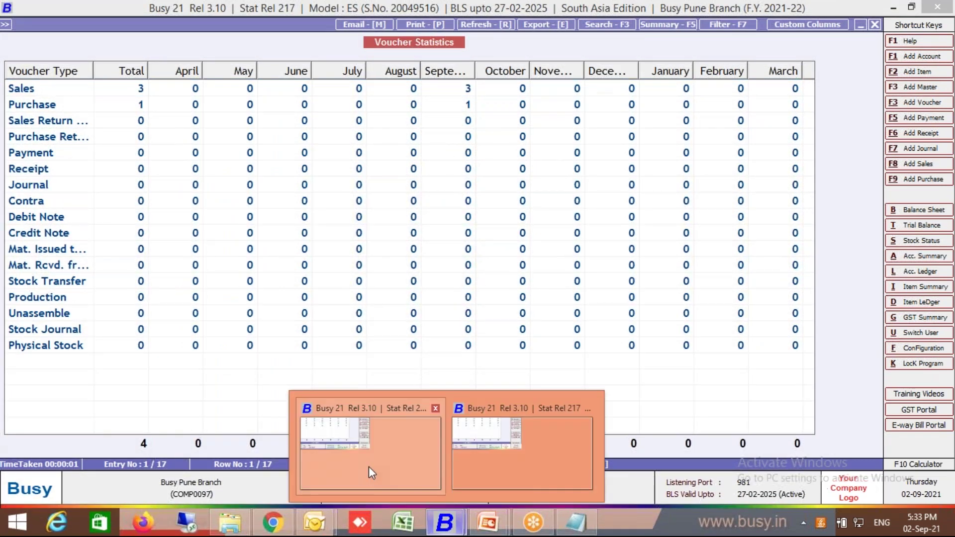
click(368, 470)
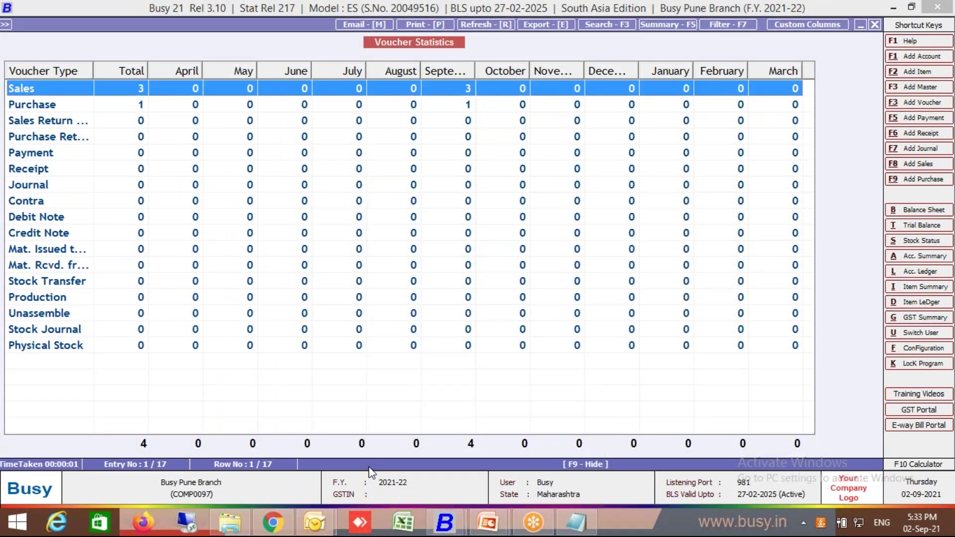
key(Return)
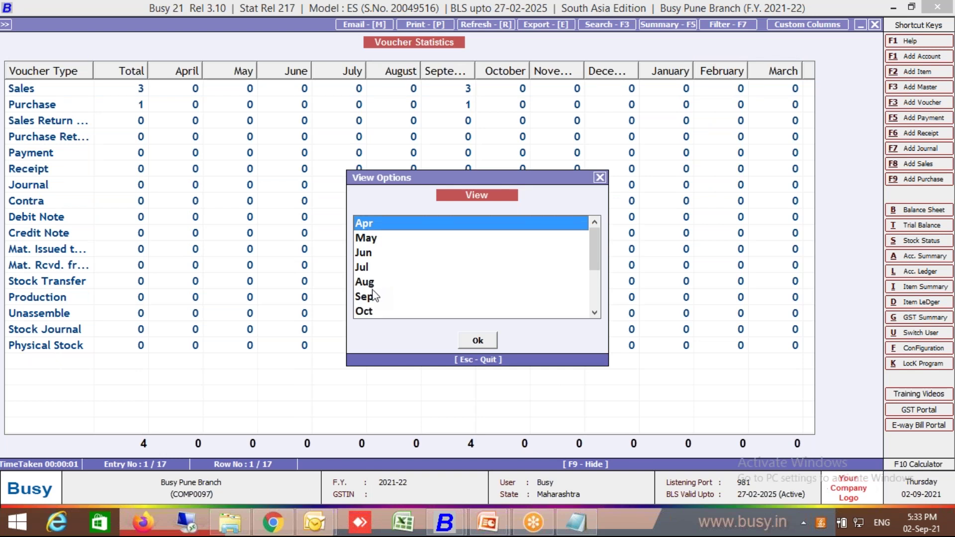
click(372, 303)
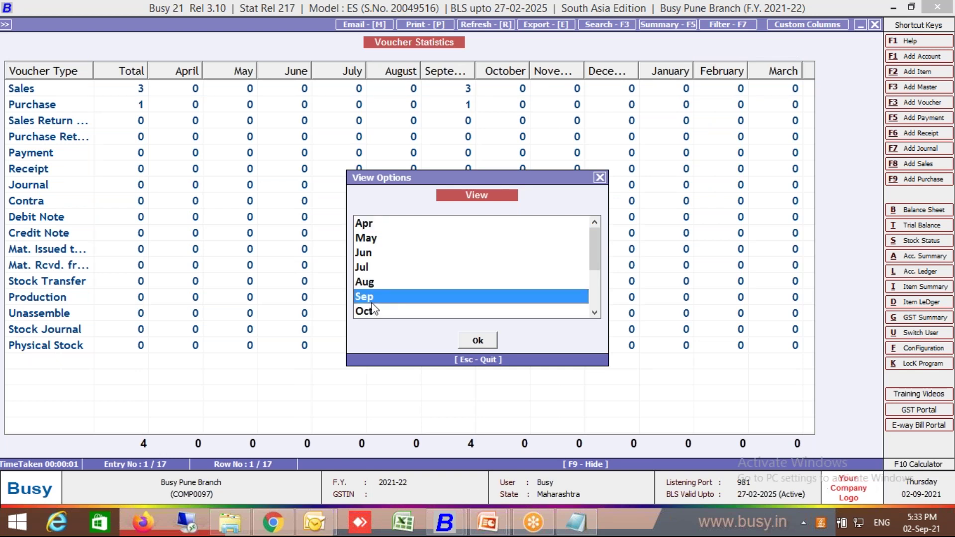
key(Return)
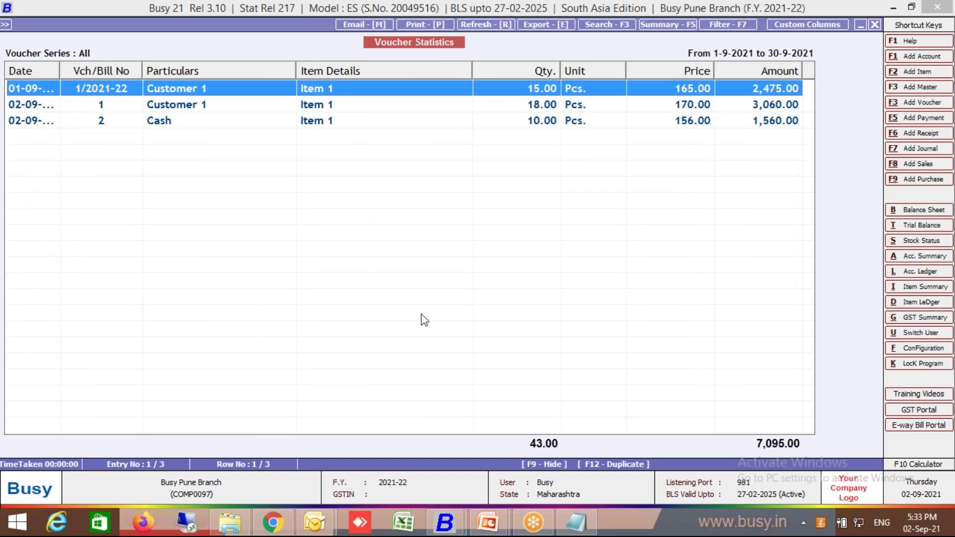
In head office Voucher Statistics, show September and open Pune-series sales voucher No. 1
click(442, 530)
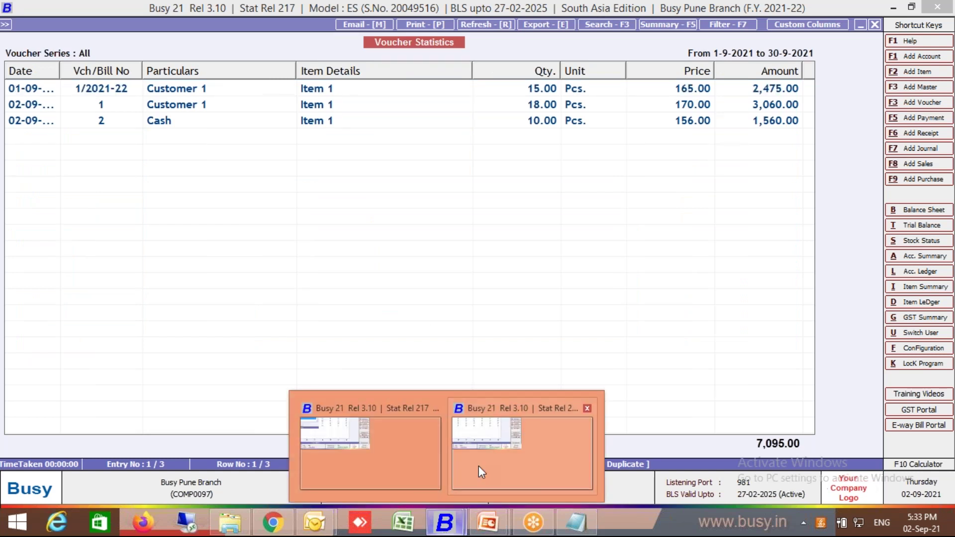
click(478, 465)
key(Return)
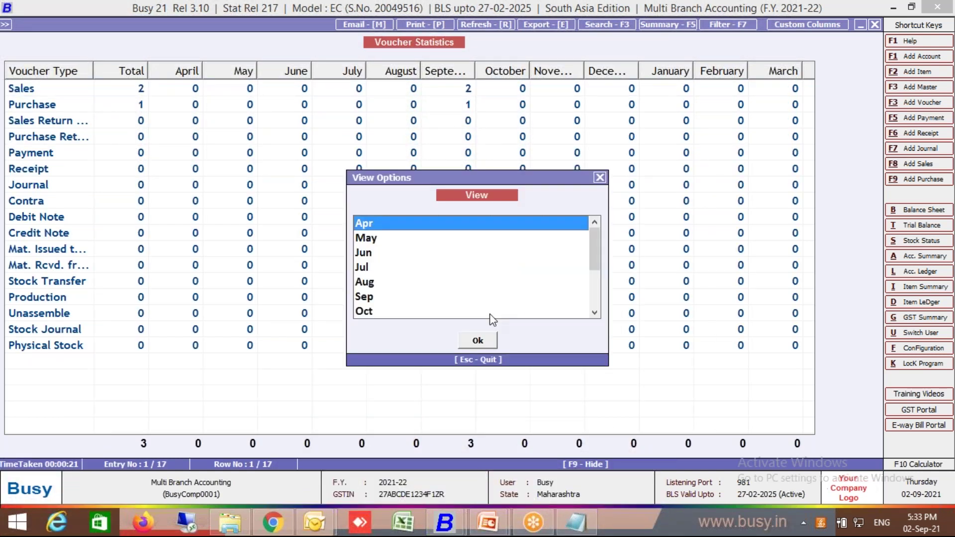
click(377, 298)
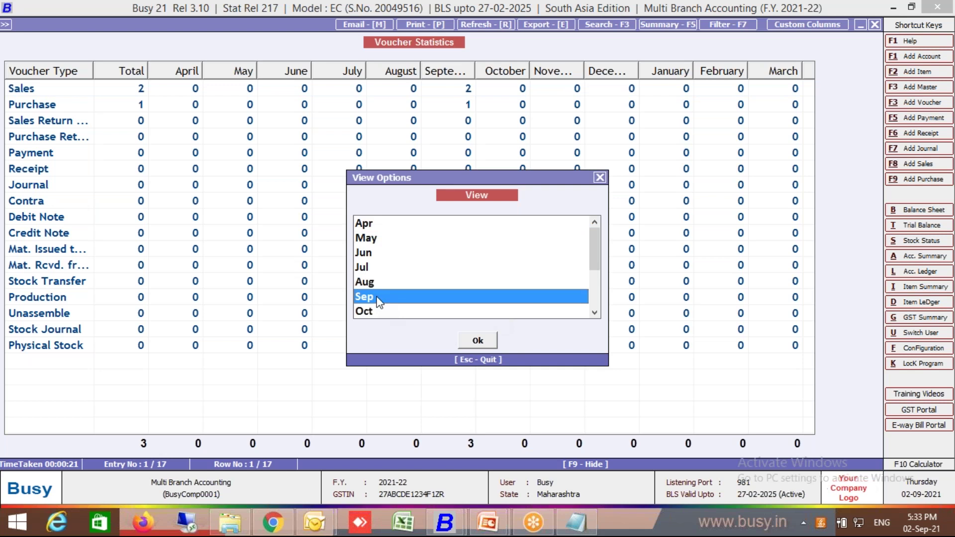
key(Return)
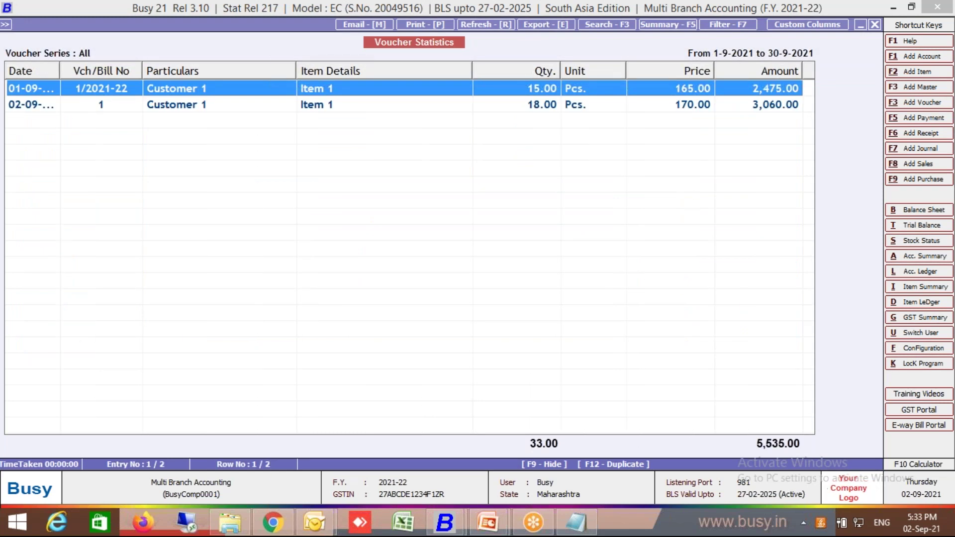
click(214, 108)
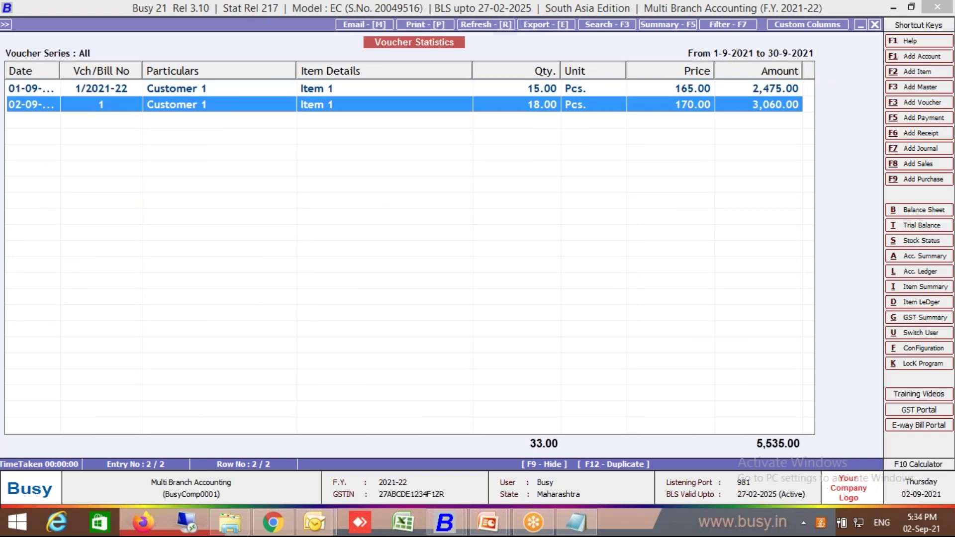
key(Return)
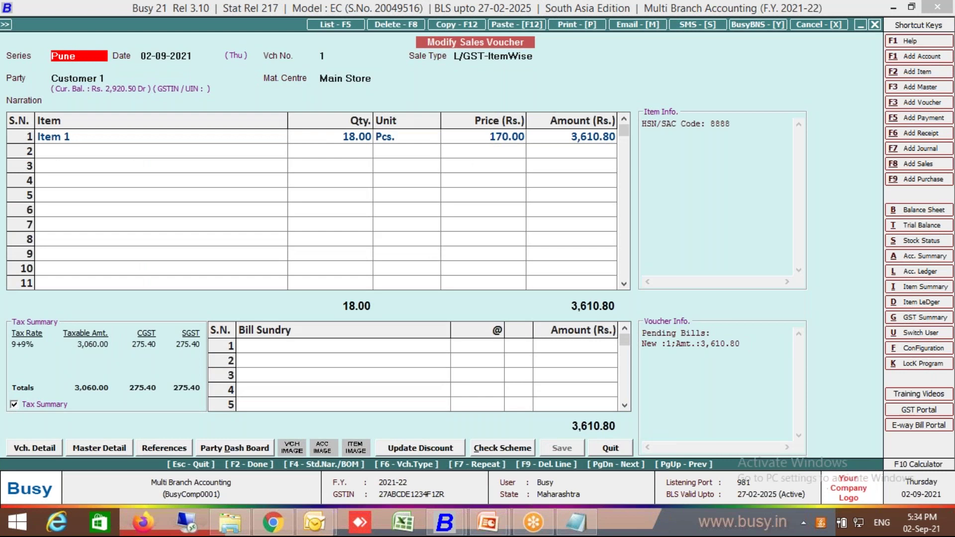
Look at Cash voucher No. 2, then reopen Pune-series voucher No. 1 for editing
key(Escape)
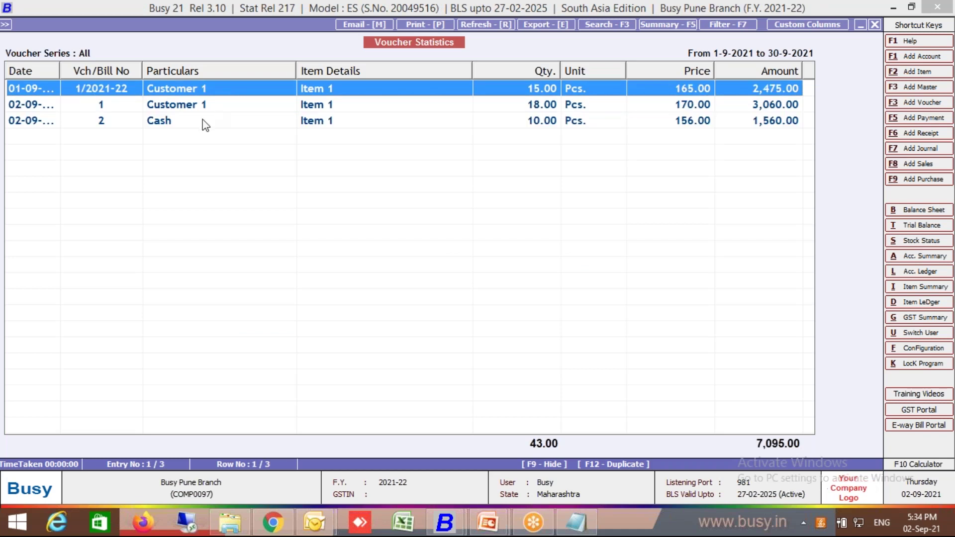
click(204, 123)
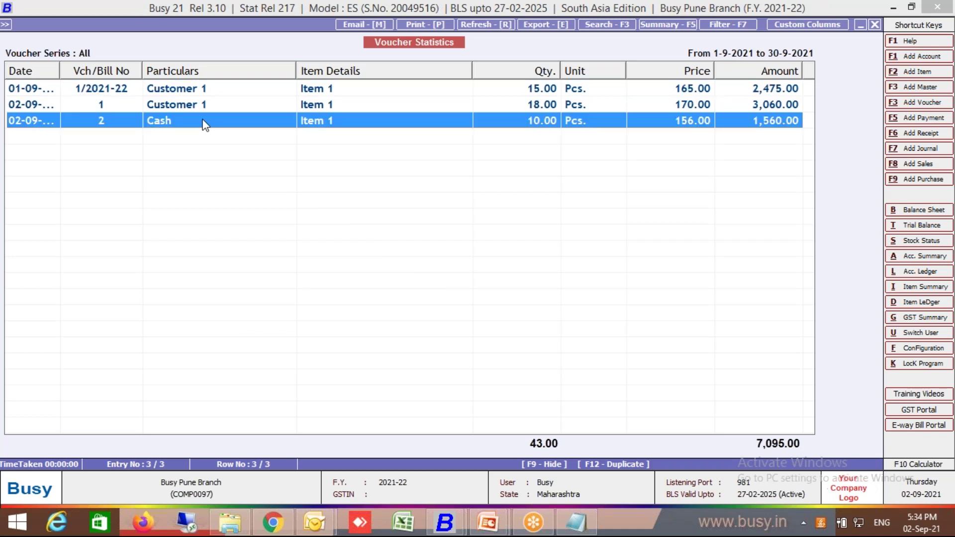
double_click(204, 122)
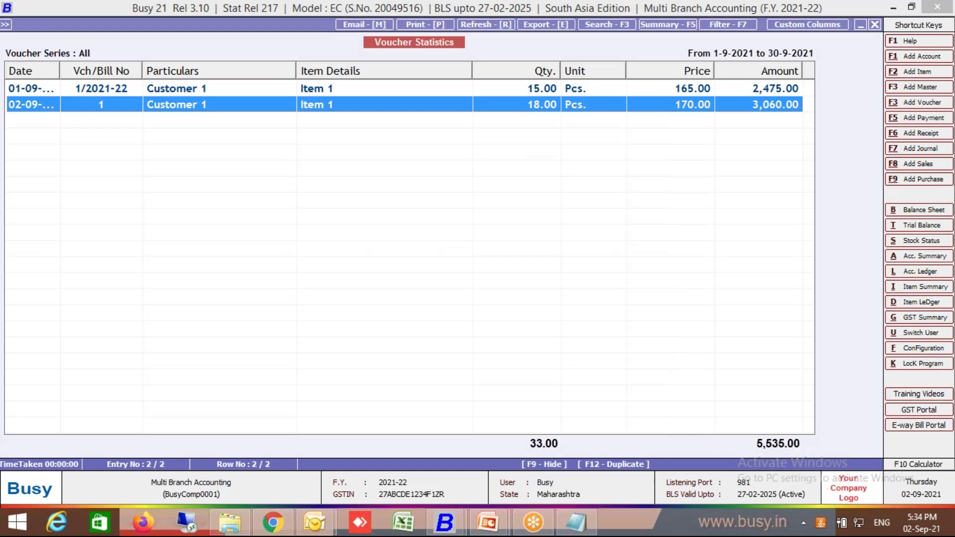
key(Return)
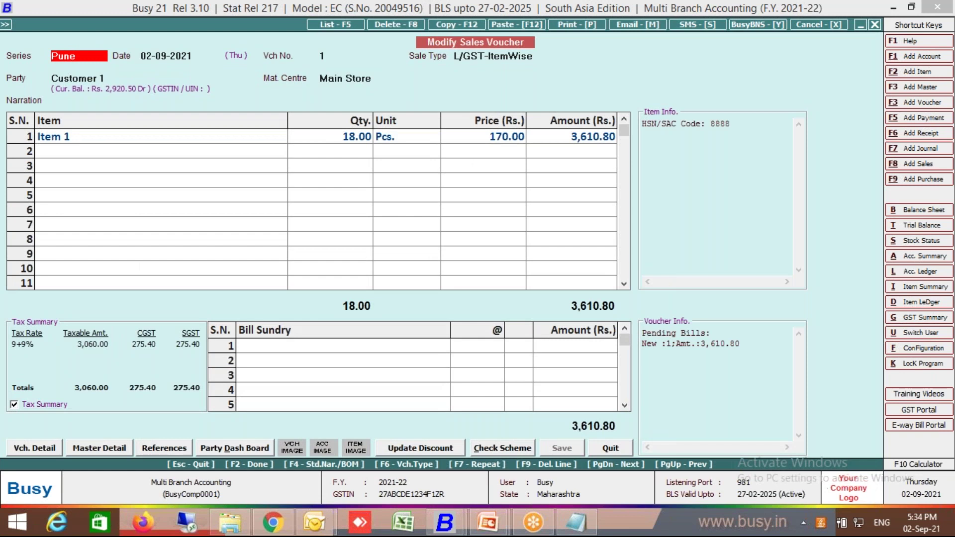
Set Mat. Centre to Pune, hit the branch-only save block, and quit back unsaved
key(Return)
key(Return)
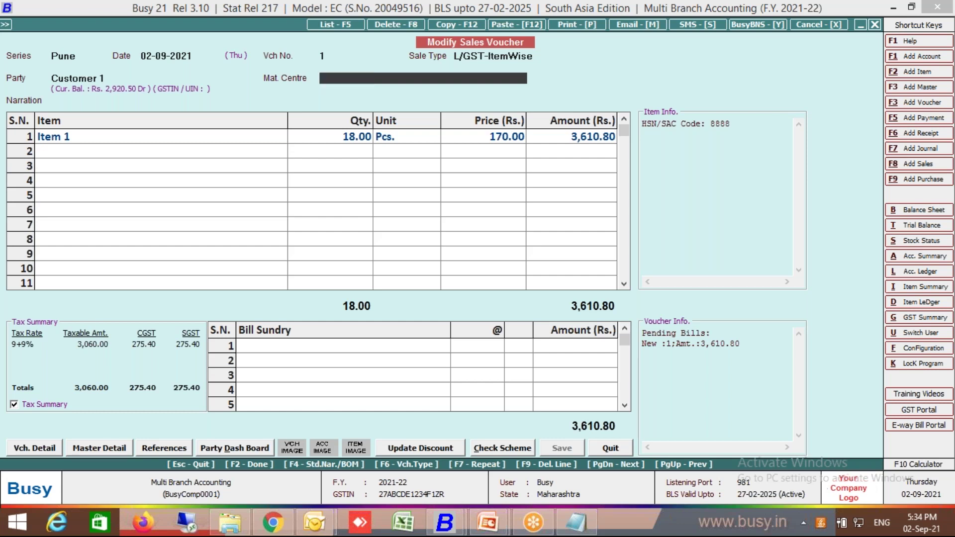
key(Return)
key(Return)
key(Up)
key(Up)
key(Down)
key(F2)
key(F2)
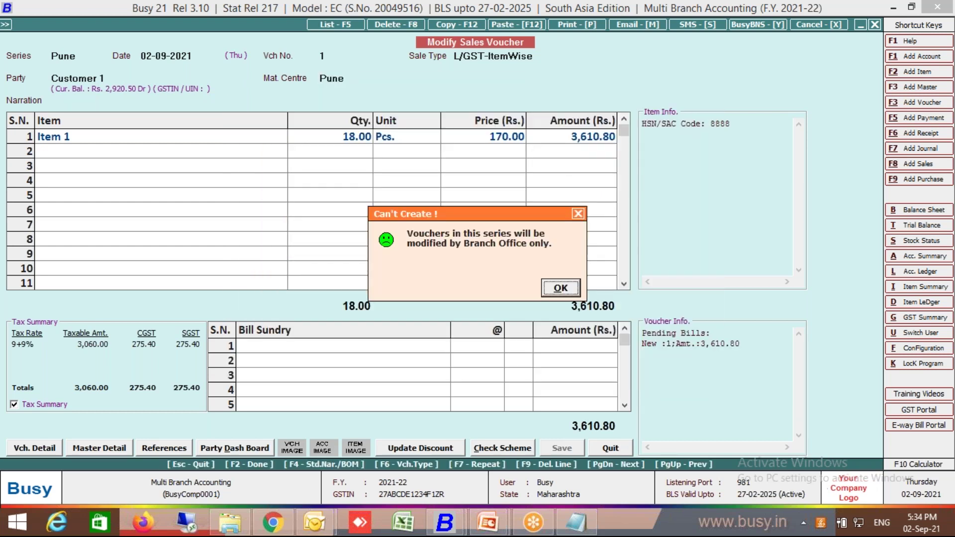
key(Return)
key(Escape)
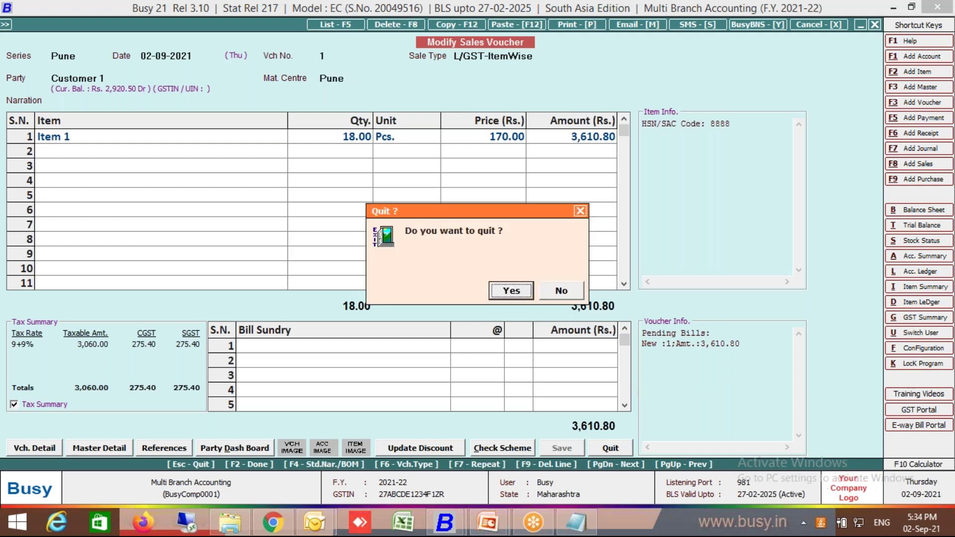
key(Return)
key(Escape)
key(Escape)
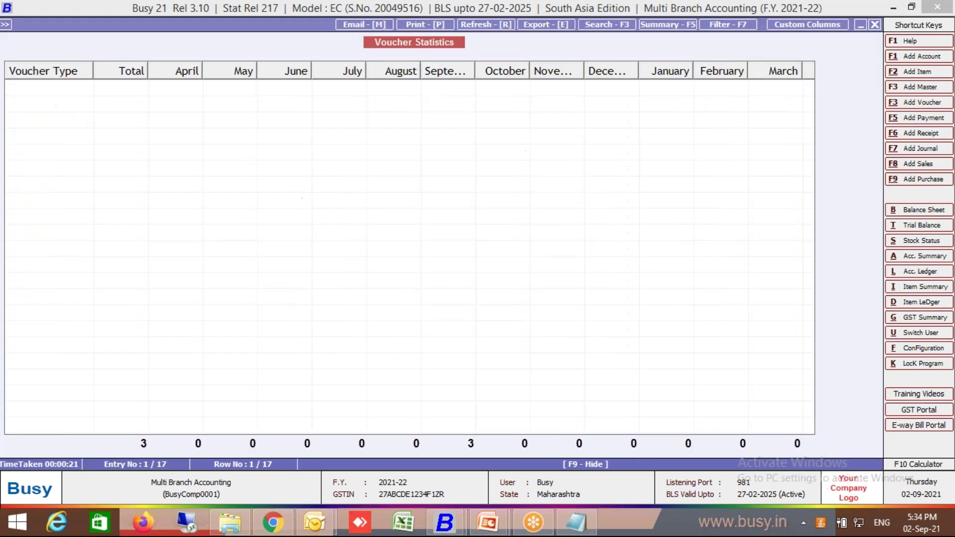
key(Escape)
key(Escape)
key(Escape)
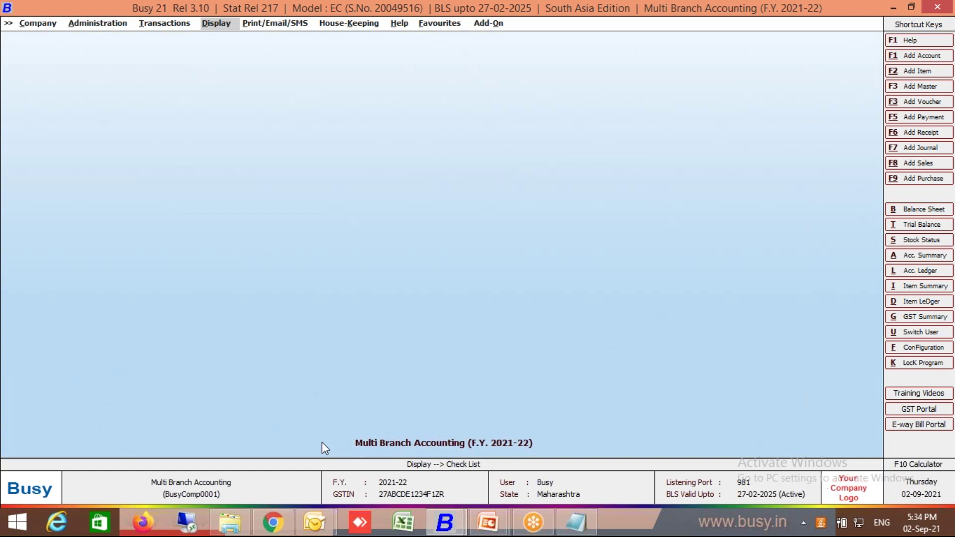
In the Pune branch company, open Modify Sales Voucher for the Pune series
click(445, 522)
click(384, 448)
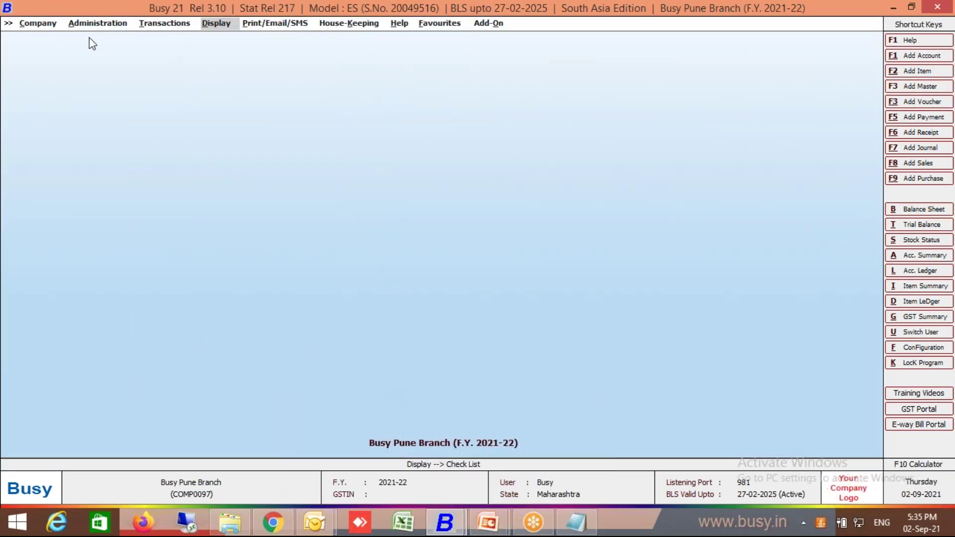
click(105, 24)
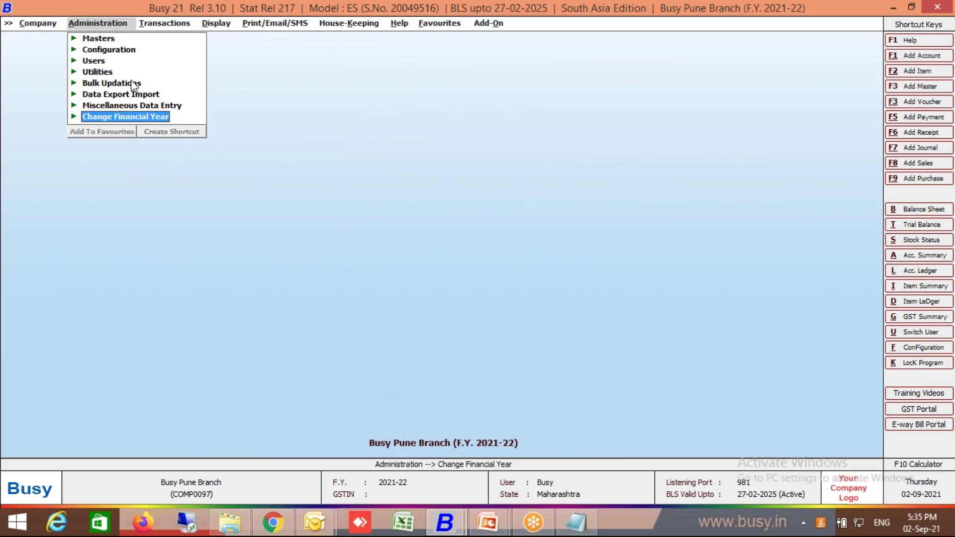
click(163, 23)
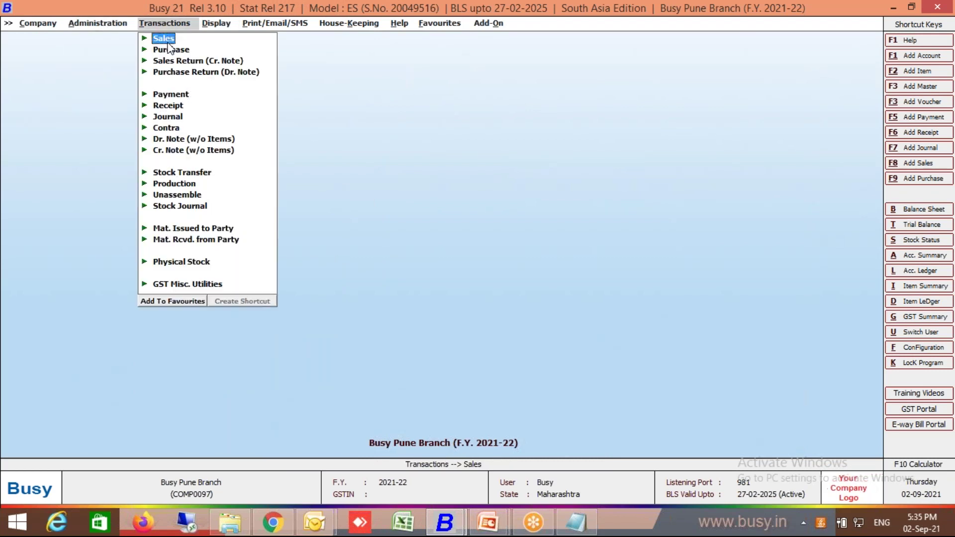
click(167, 42)
click(184, 61)
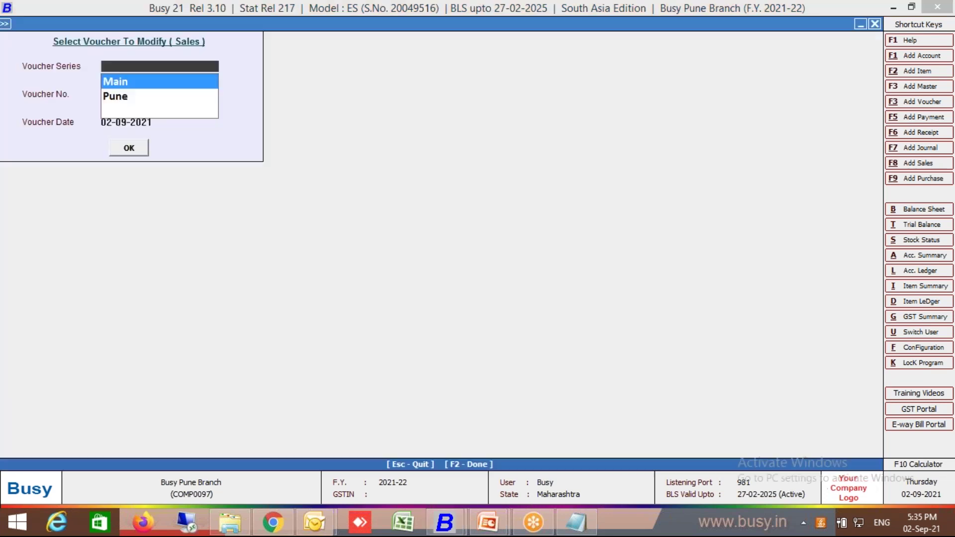
click(127, 97)
text(2)
key(Return)
key(Return)
key(Return)
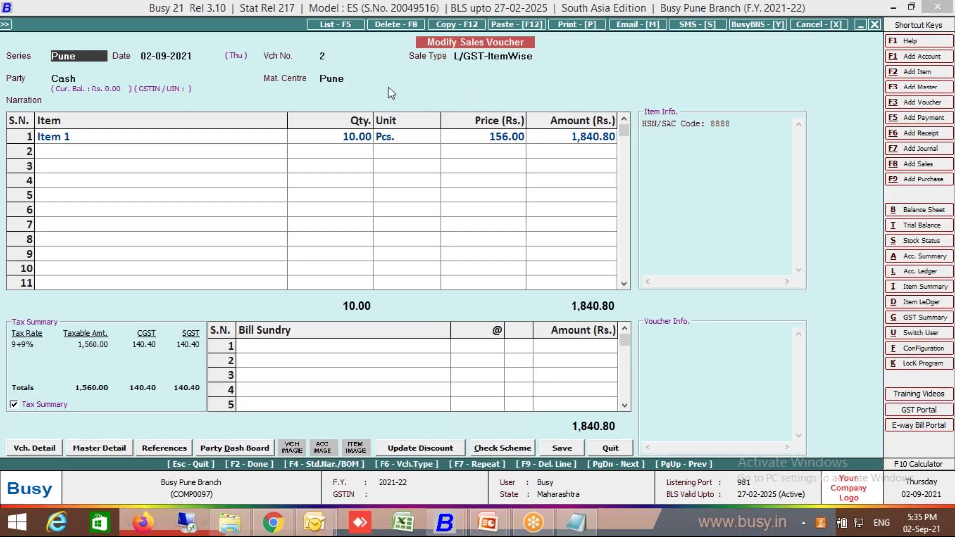
Set voucher No. 1's material centre to Pune and save it without printing the invoice
click(374, 82)
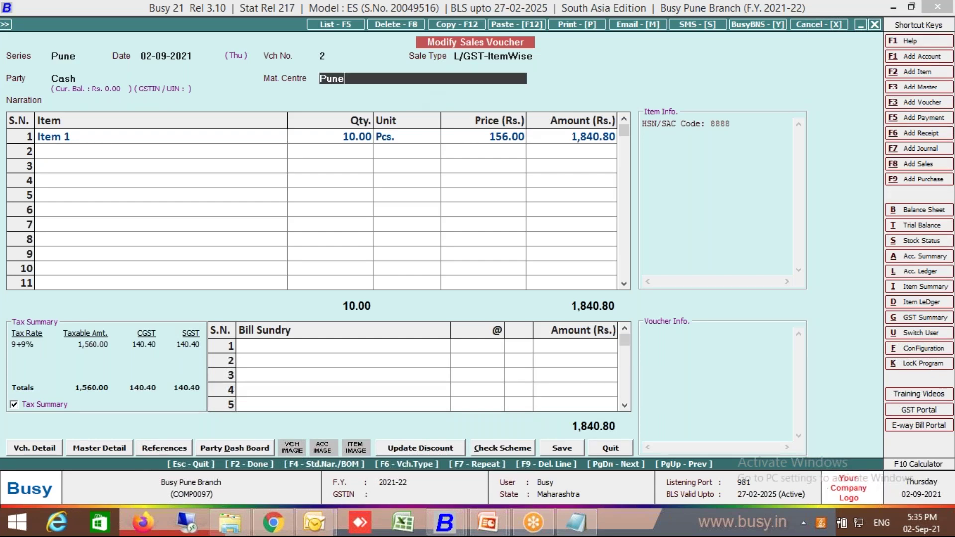
key(Page_Up)
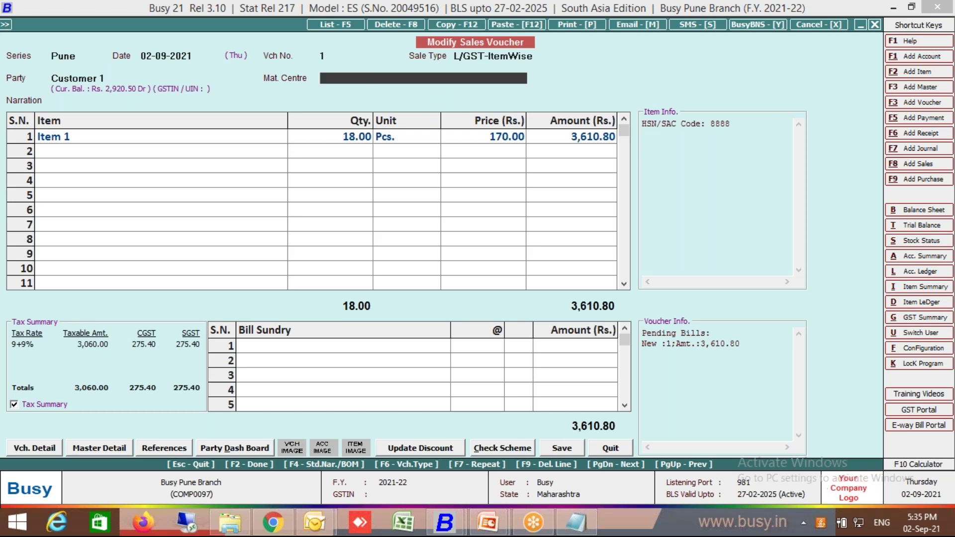
text(Pu)
key(Return)
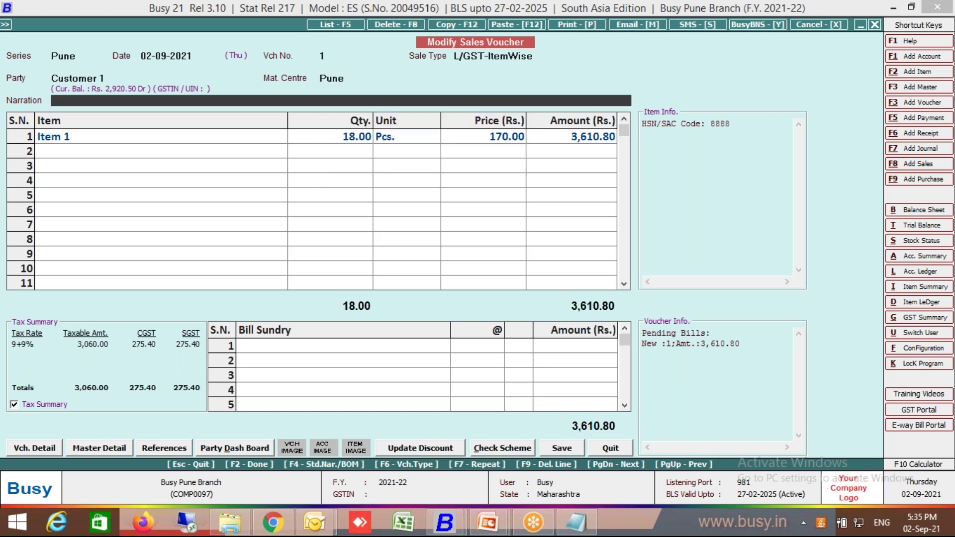
key(F2)
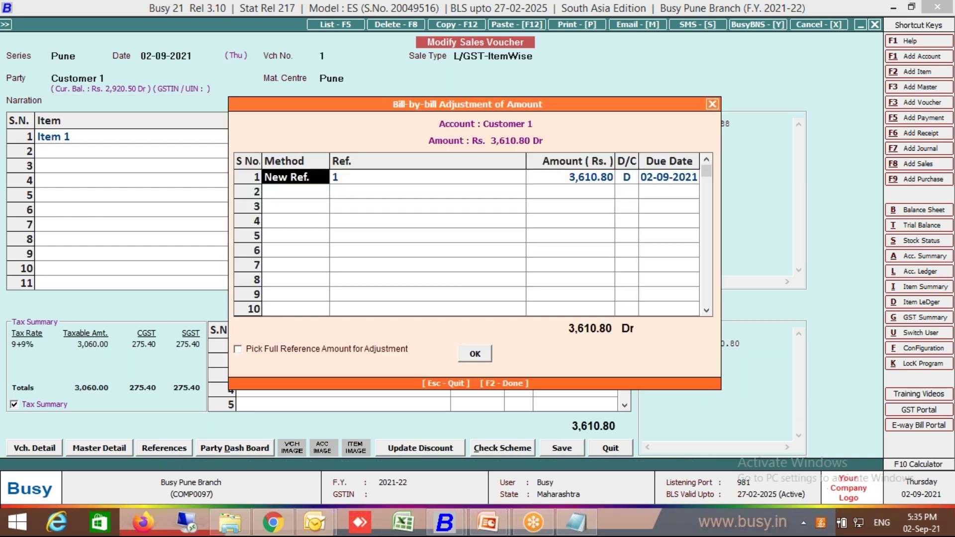
key(F2)
key(y)
key(n)
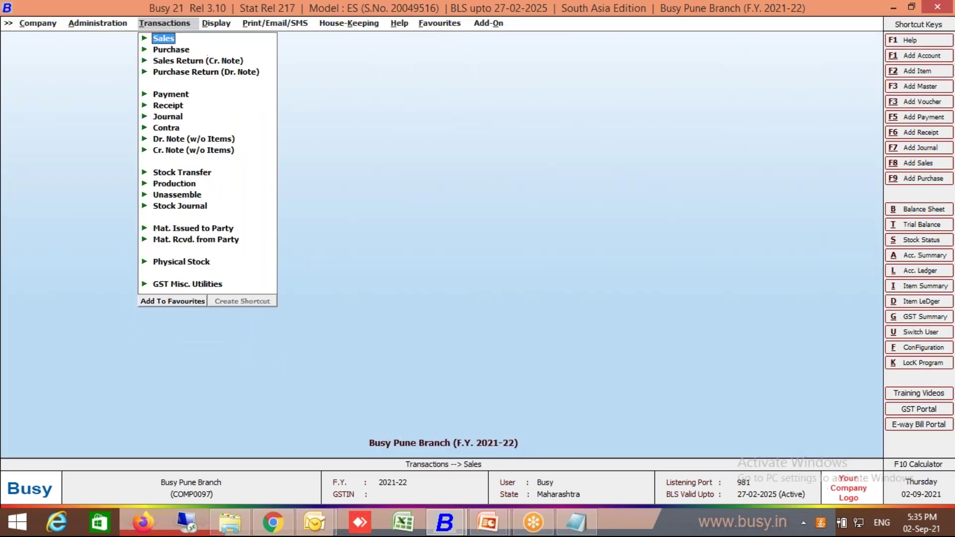
key(Left)
key(Up)
key(Up)
key(Return)
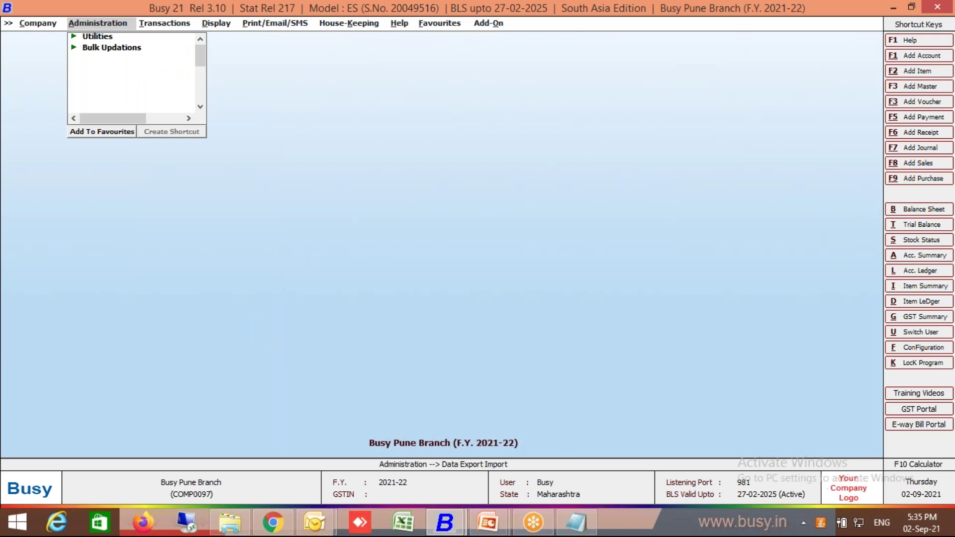
Send the modified Pune sale voucher to head office, then switch to Multi Branch Accounting
key(Return)
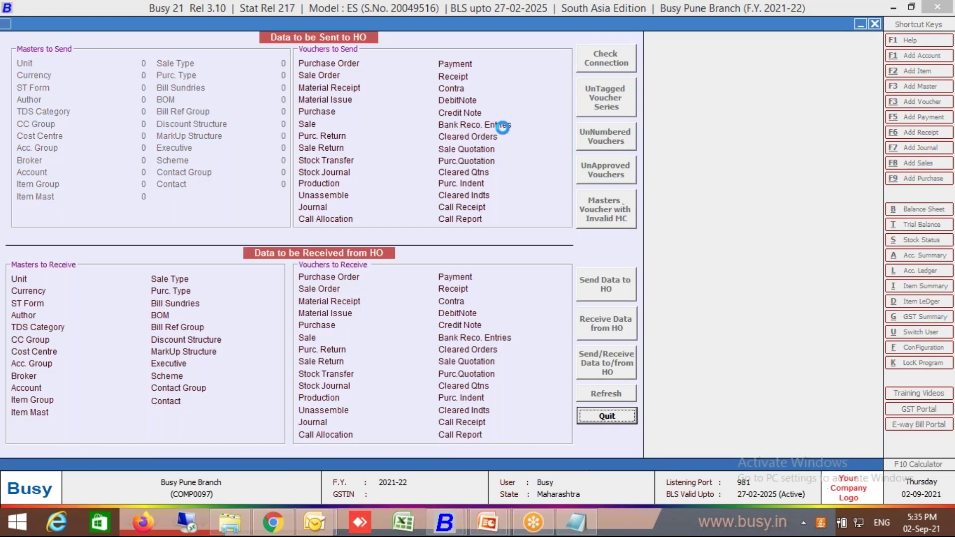
click(615, 295)
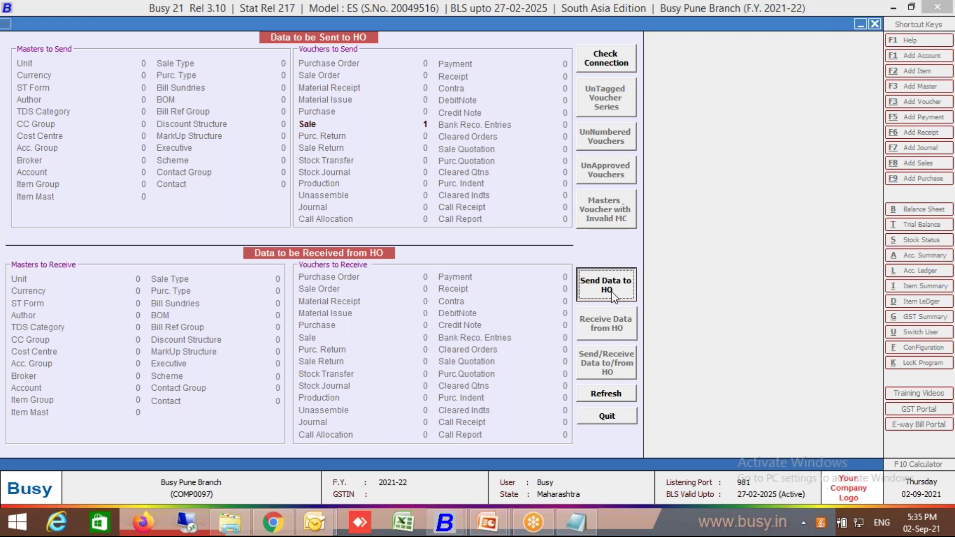
click(515, 296)
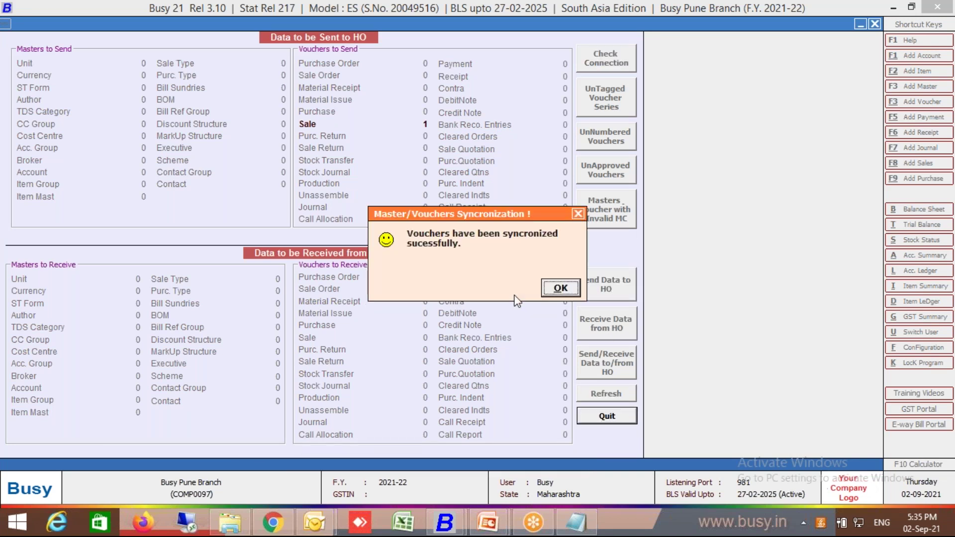
click(560, 286)
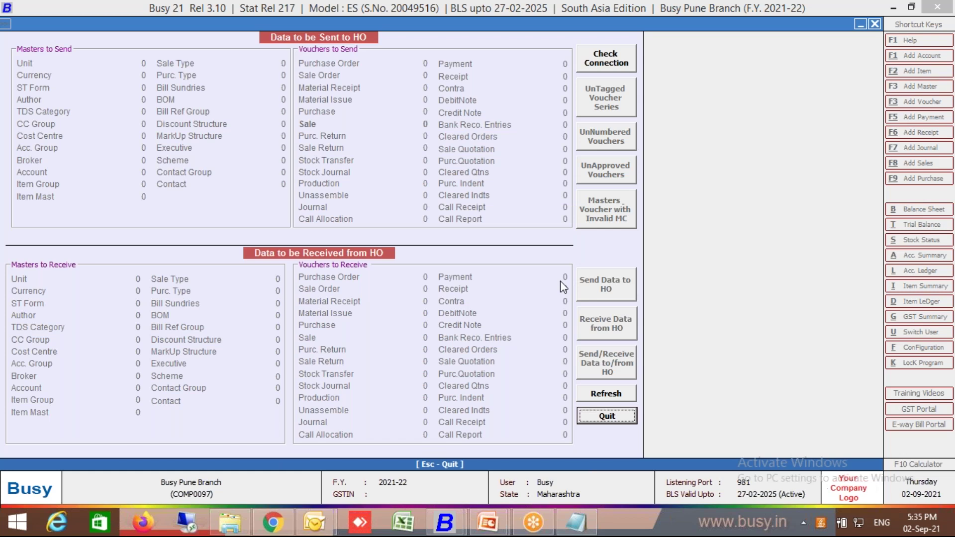
click(561, 289)
key(Escape)
key(Escape)
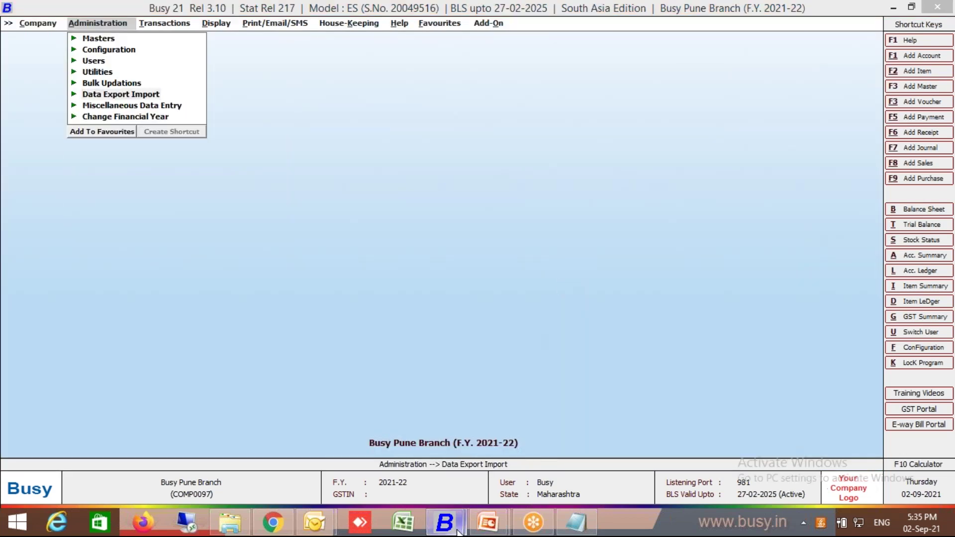
mouse_move(457, 531)
click(386, 442)
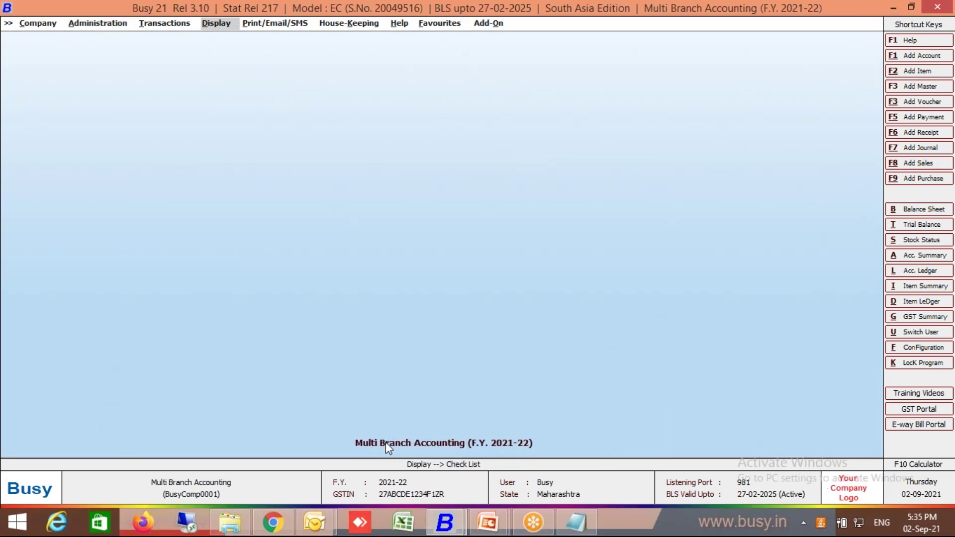
Check the head office Voucher Statistics report for all branches before syncing
key(Return)
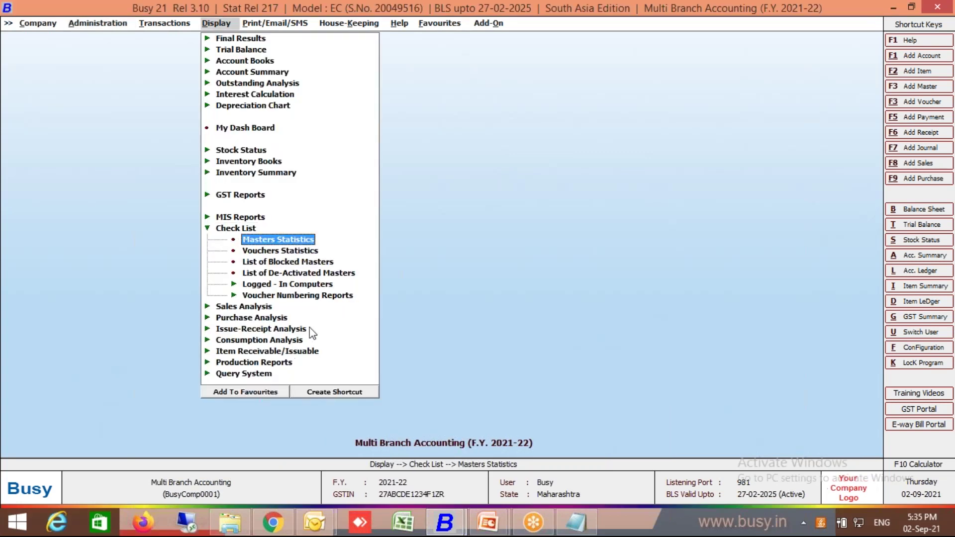
key(Down)
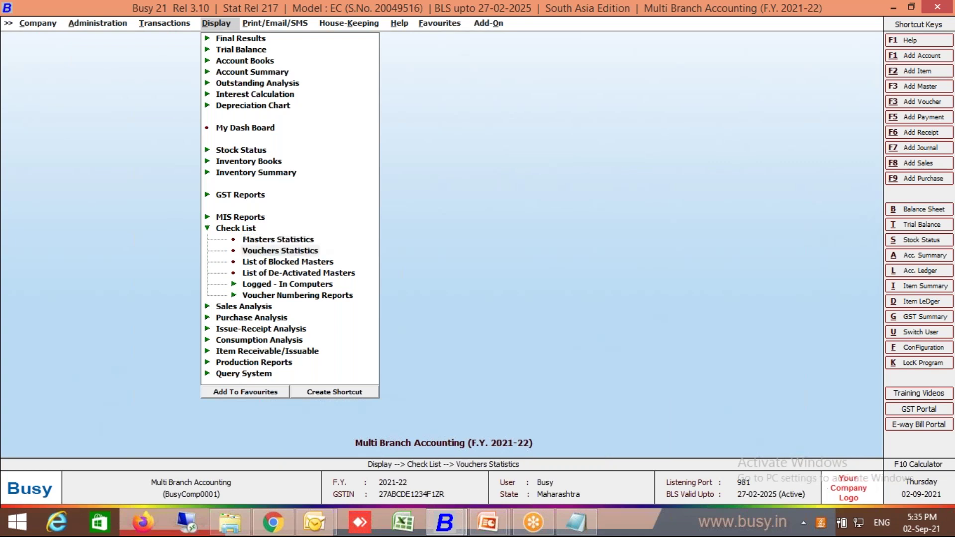
key(Return)
key(Return)
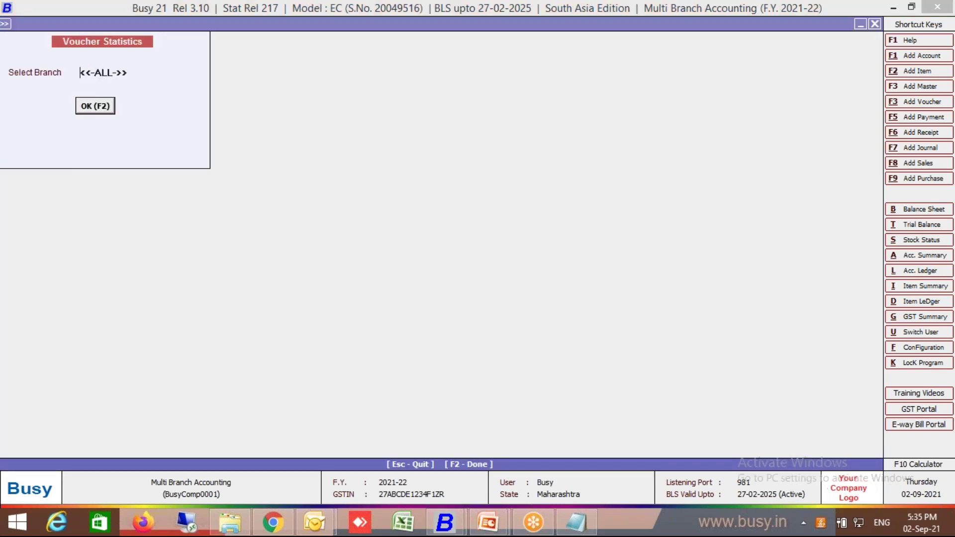
key(F2)
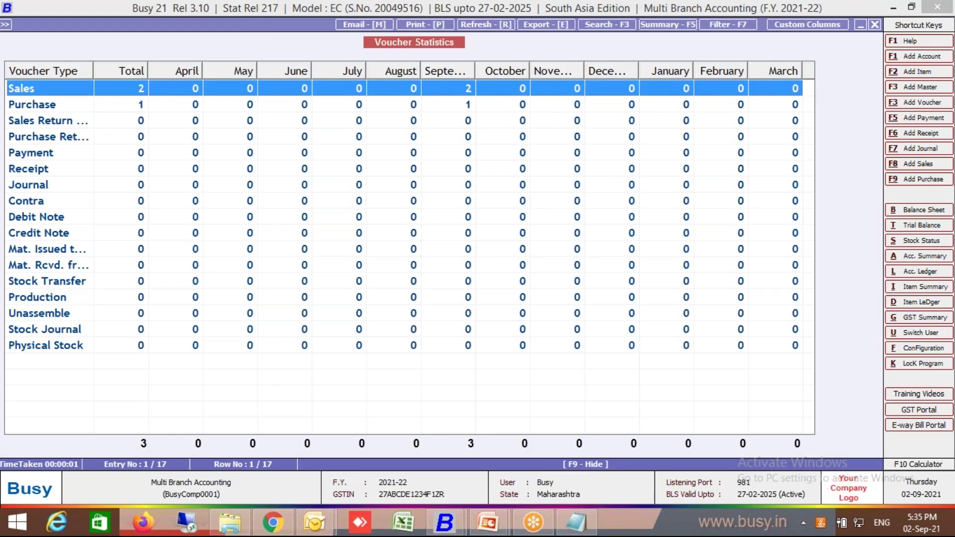
key(Escape)
key(Escape)
key(Escape)
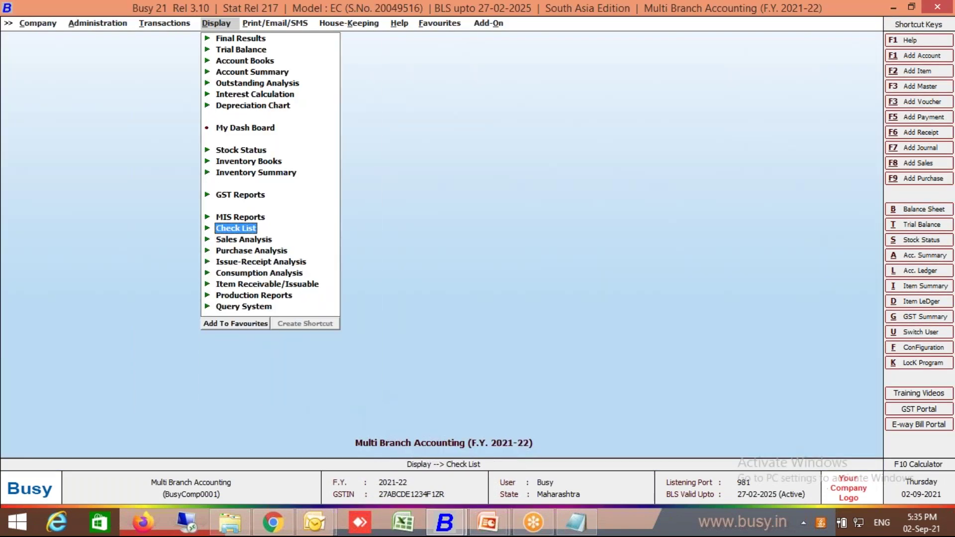
Receive the Pune branch data from BO and save the 2 incoming entries
key(Left)
key(Left)
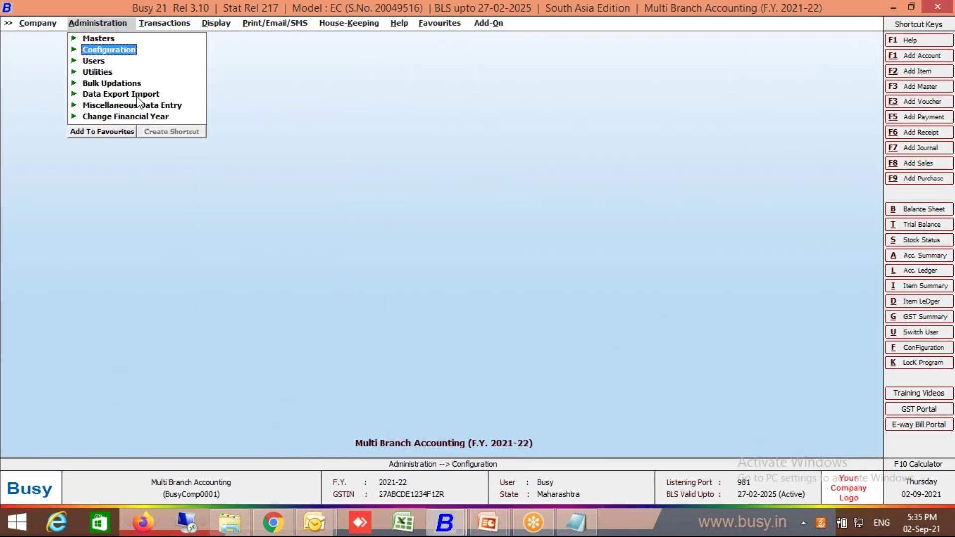
click(138, 95)
click(154, 172)
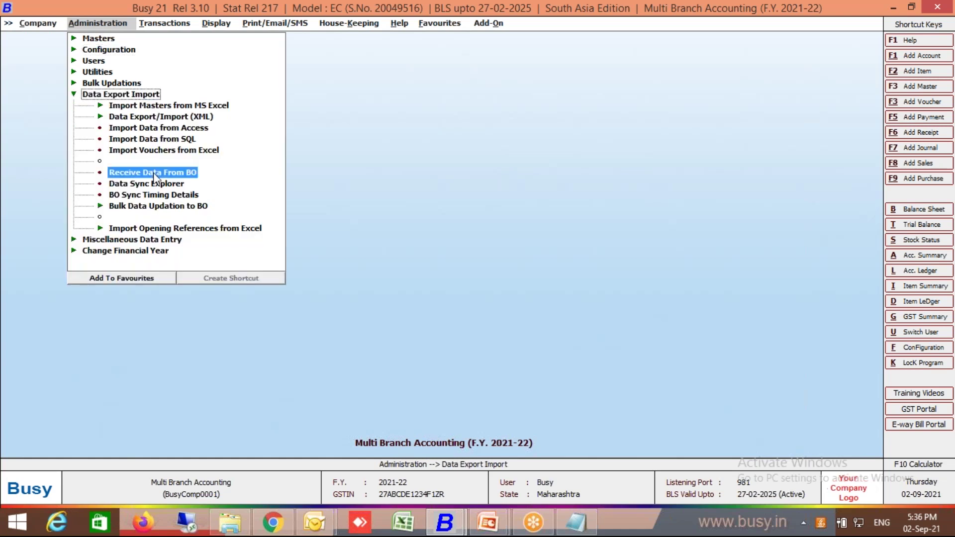
key(Return)
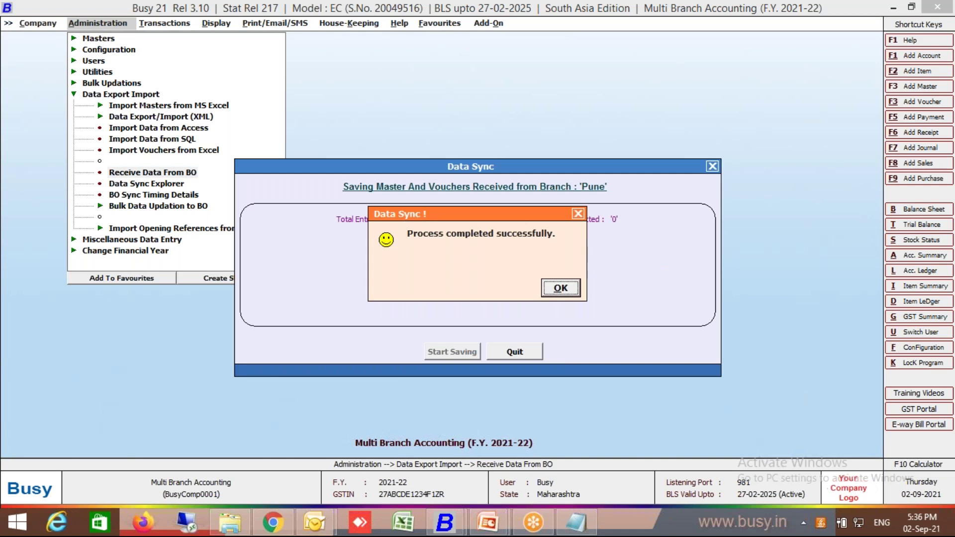
key(Return)
key(Escape)
key(Right)
key(Right)
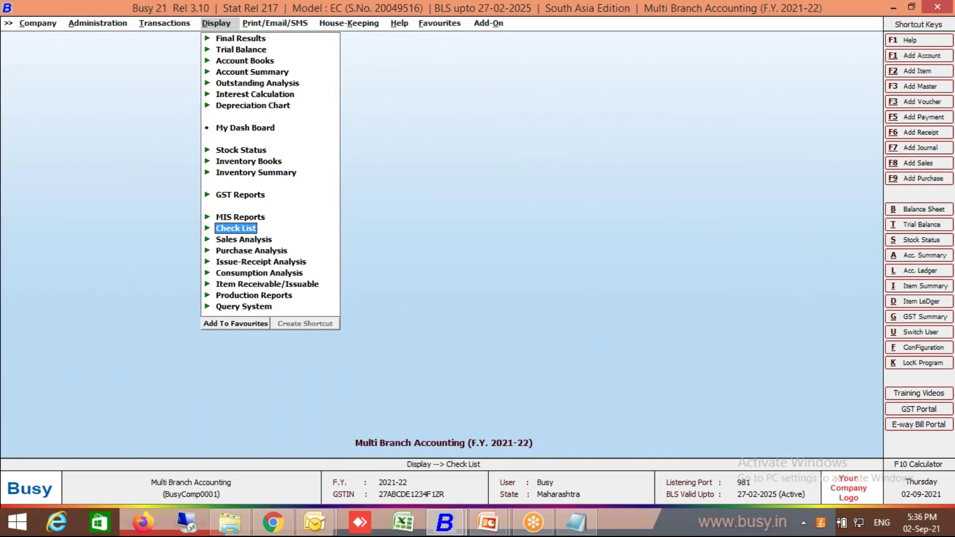
Review Voucher Statistics for <<ALL>> branches: 3 sales, 1 purchase, 4 vouchers total
key(Return)
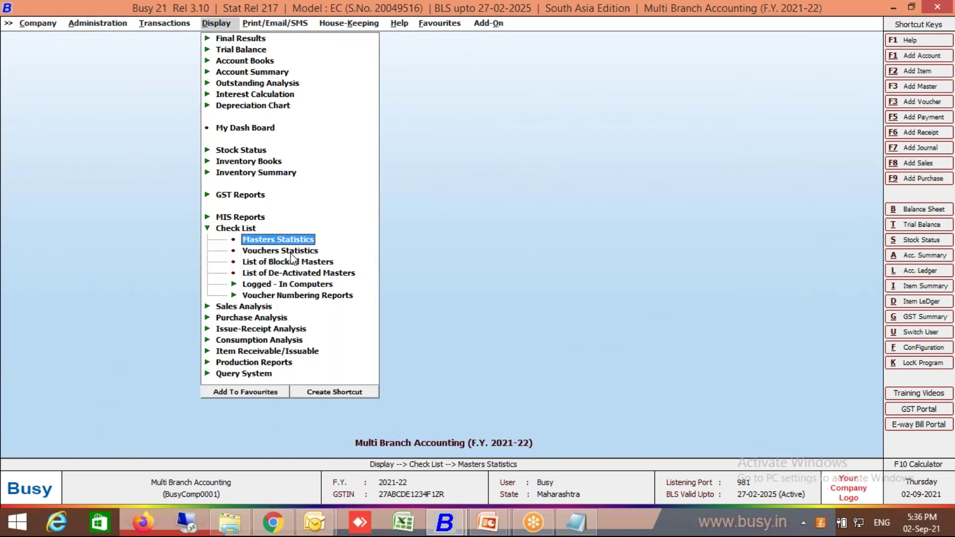
click(292, 252)
key(Return)
key(Return)
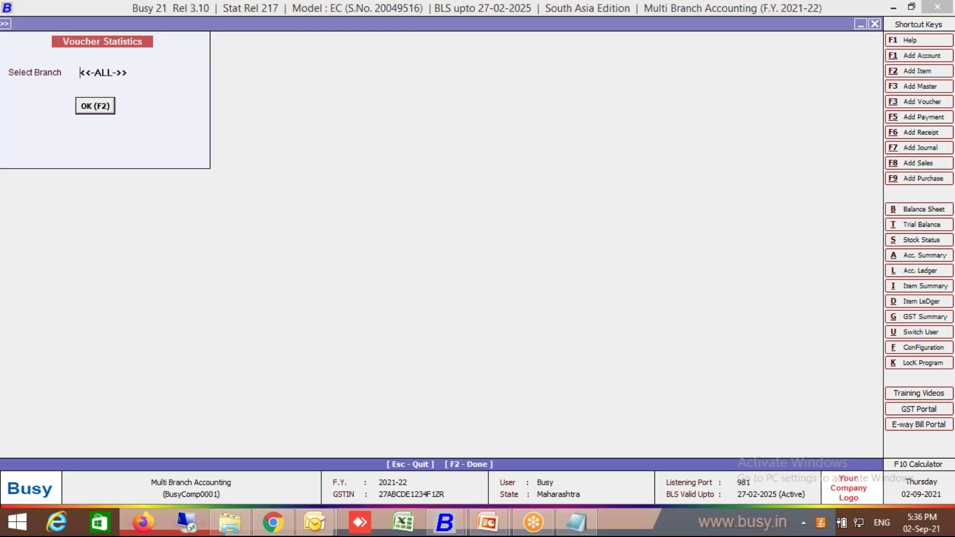
key(Return)
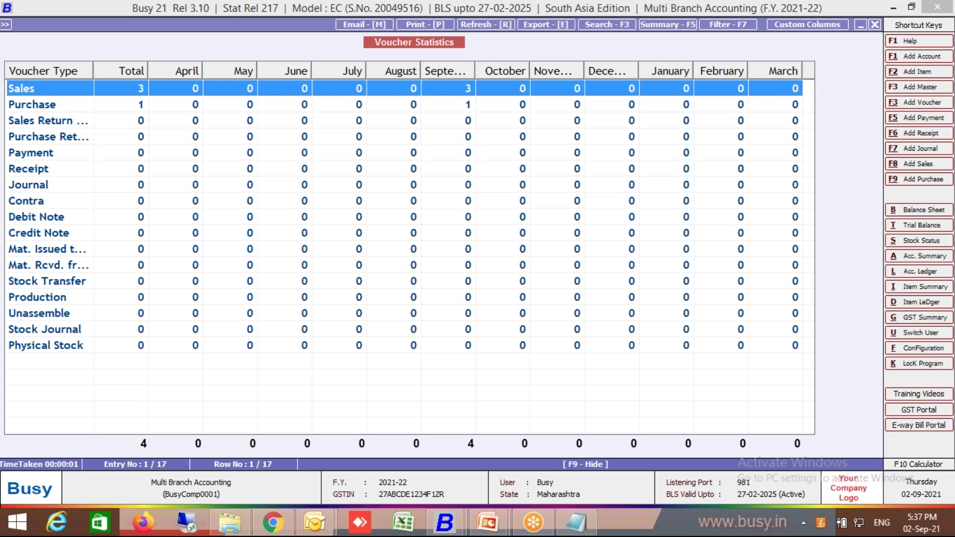
key(Escape)
key(Escape)
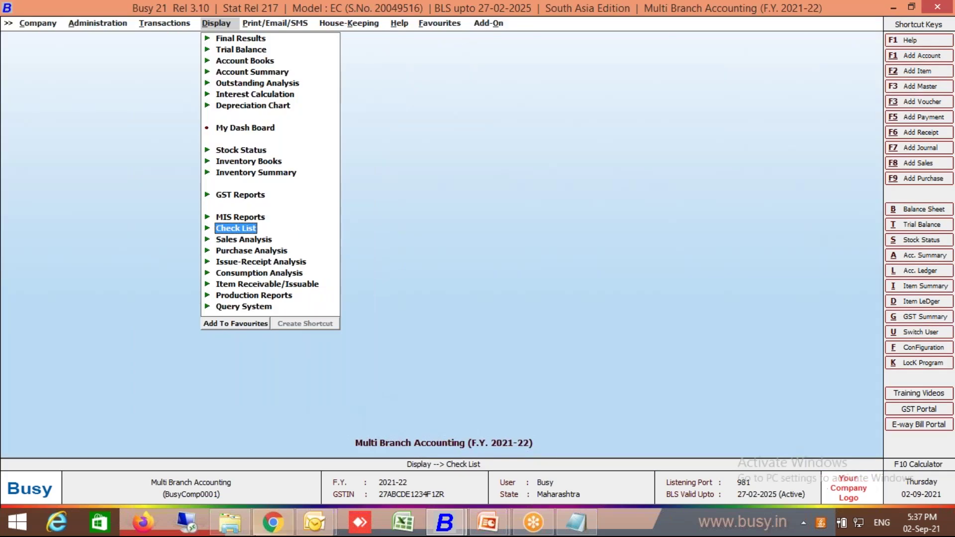
Look at the Busy Pune Branch window, then return to Multi Branch Accounting
click(454, 530)
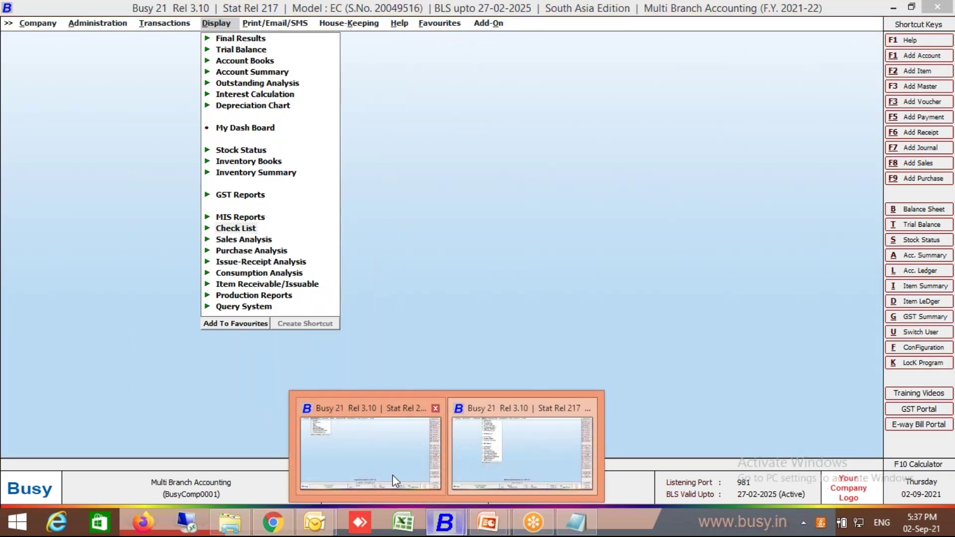
click(393, 475)
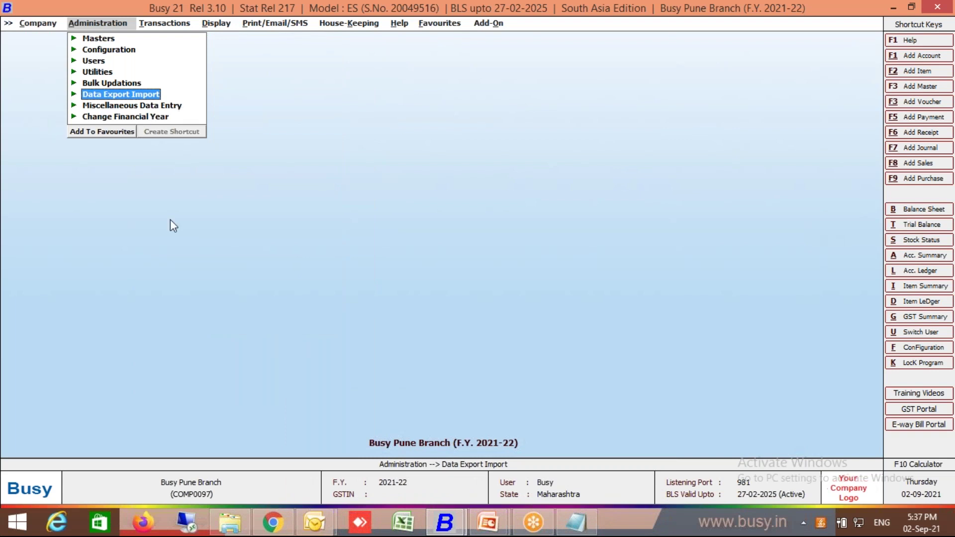
click(437, 518)
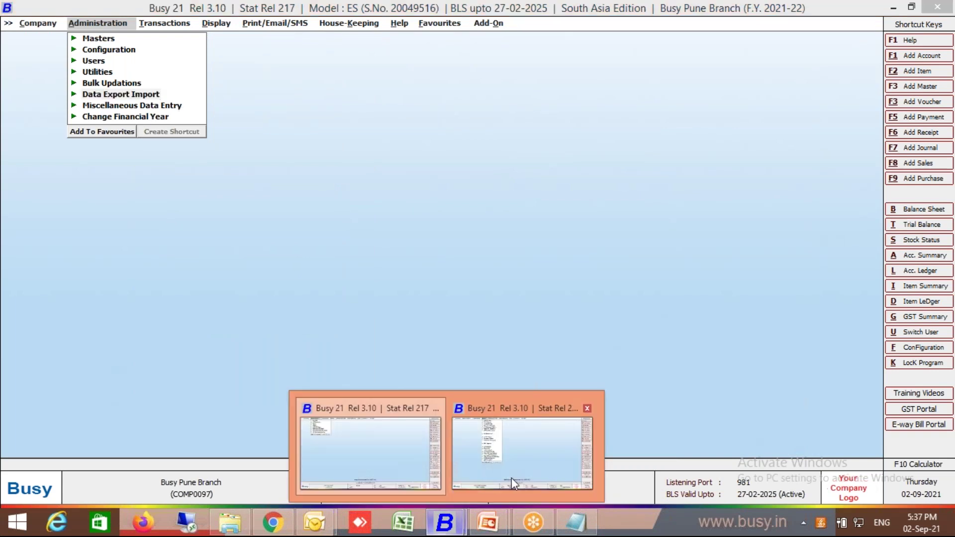
click(511, 477)
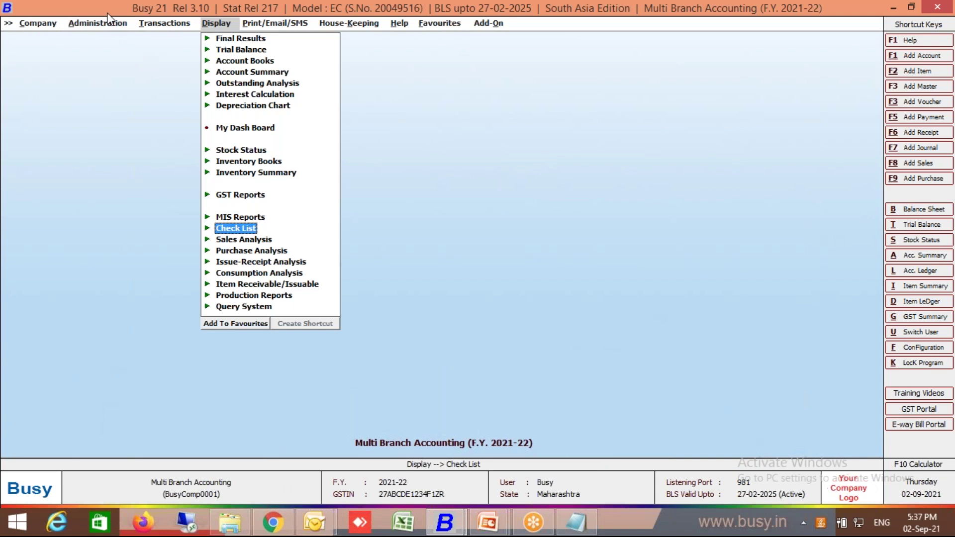
Open the Enterprise Features HO/BO Data Sync configuration and select the Pune branch
click(97, 23)
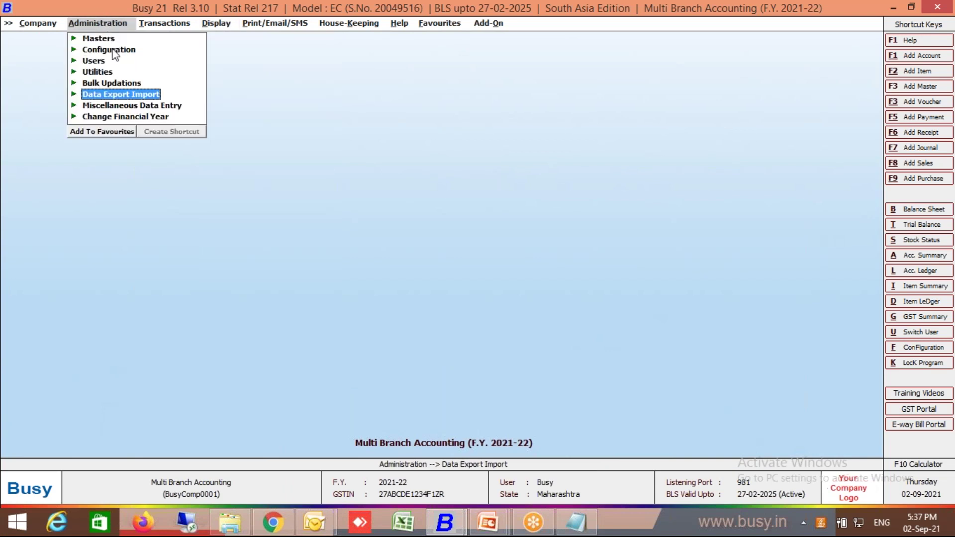
click(114, 52)
key(Return)
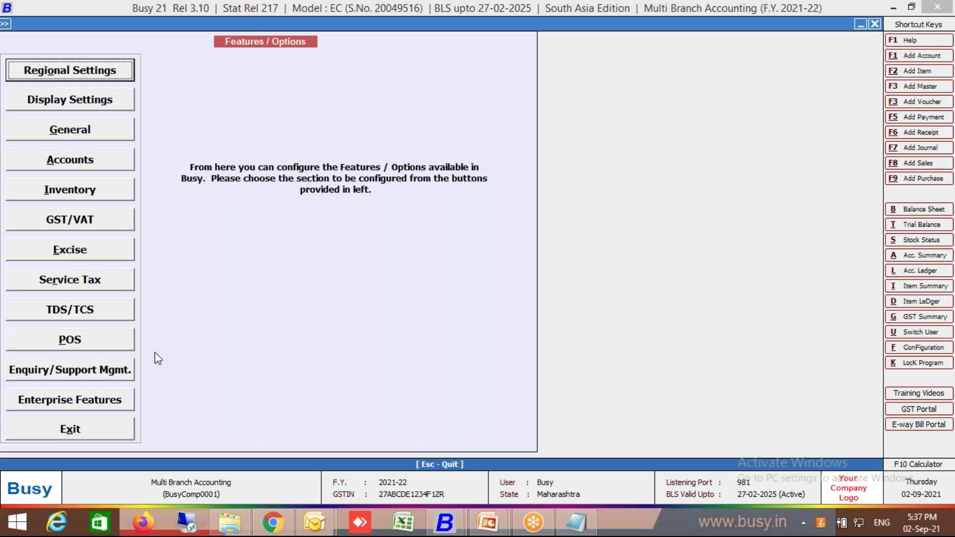
click(117, 400)
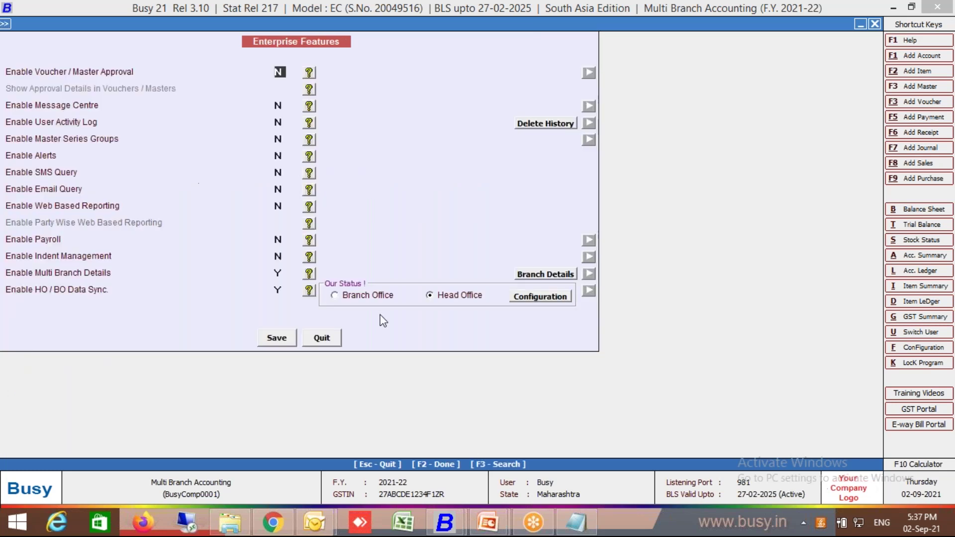
click(527, 297)
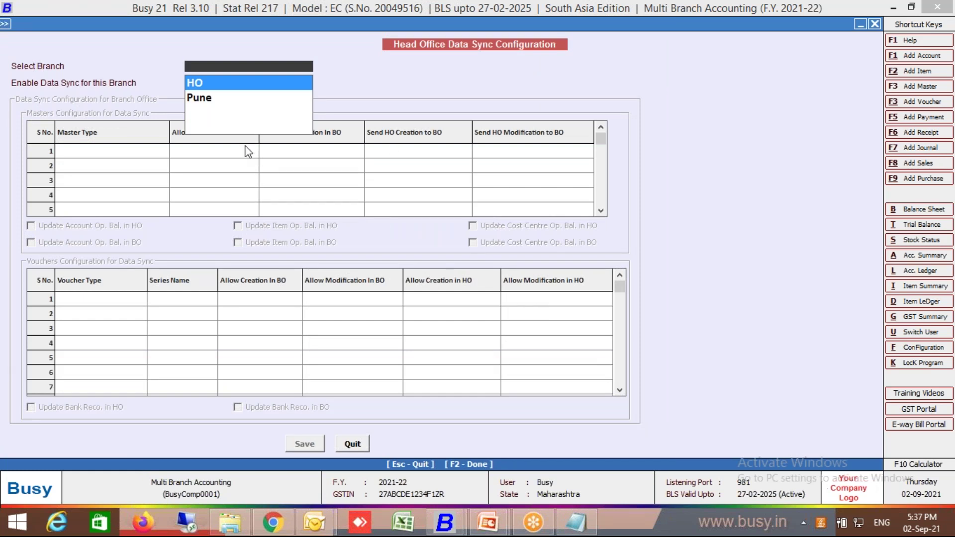
click(215, 106)
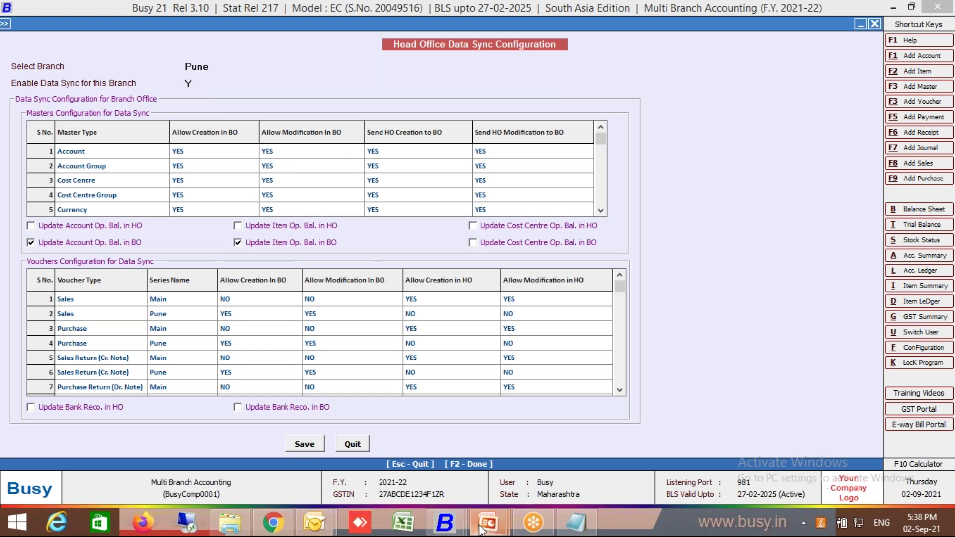
In the slideshow, reveal the Setting Server Credential and Reading HO Configuration bullets
mouse_move(487, 523)
click(541, 471)
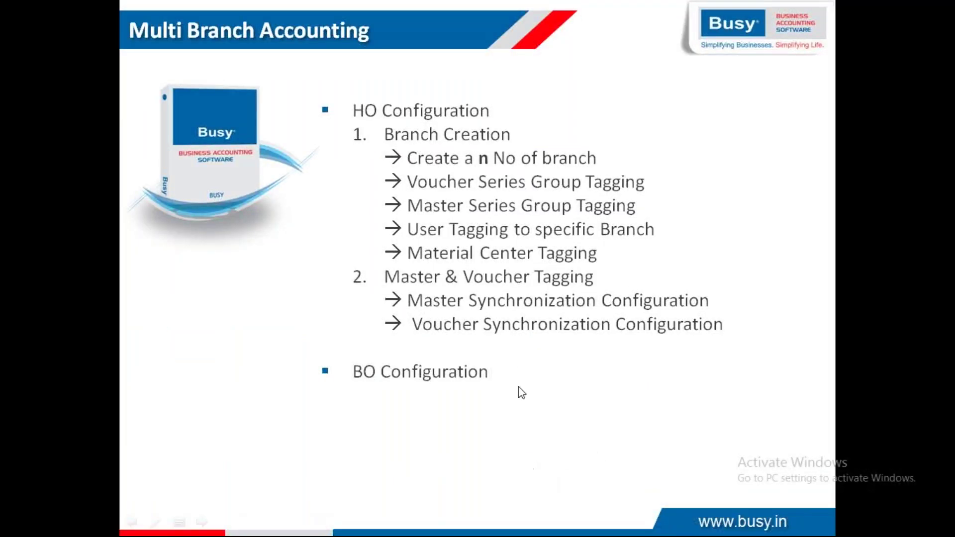
click(519, 387)
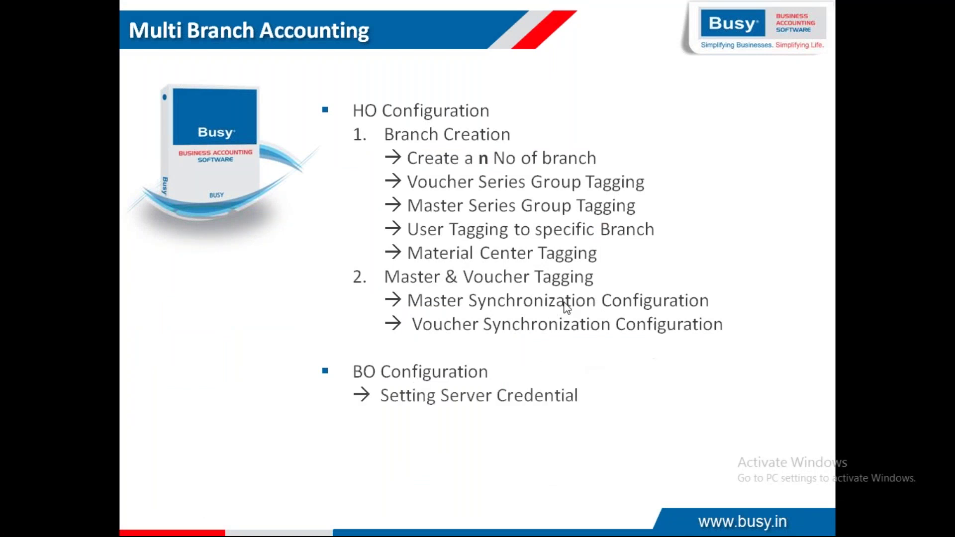
click(551, 356)
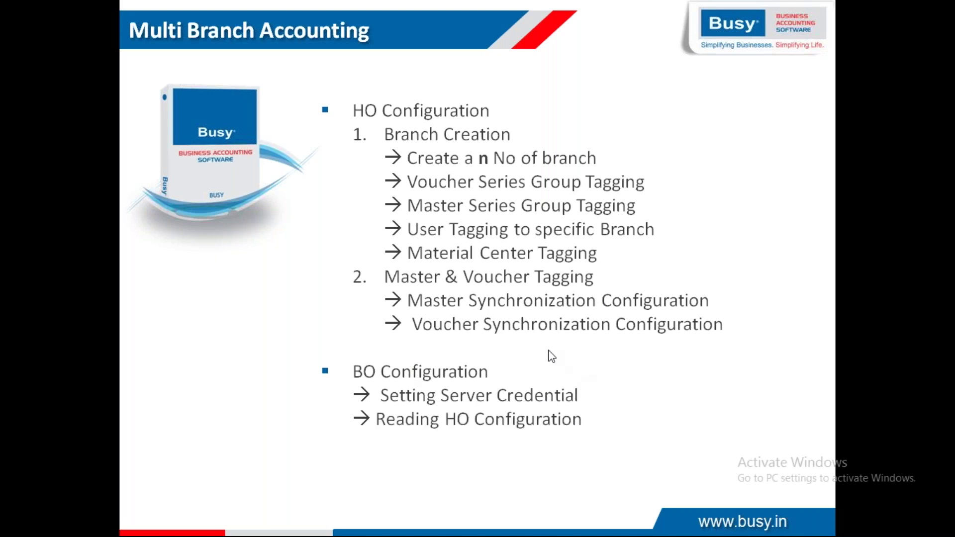
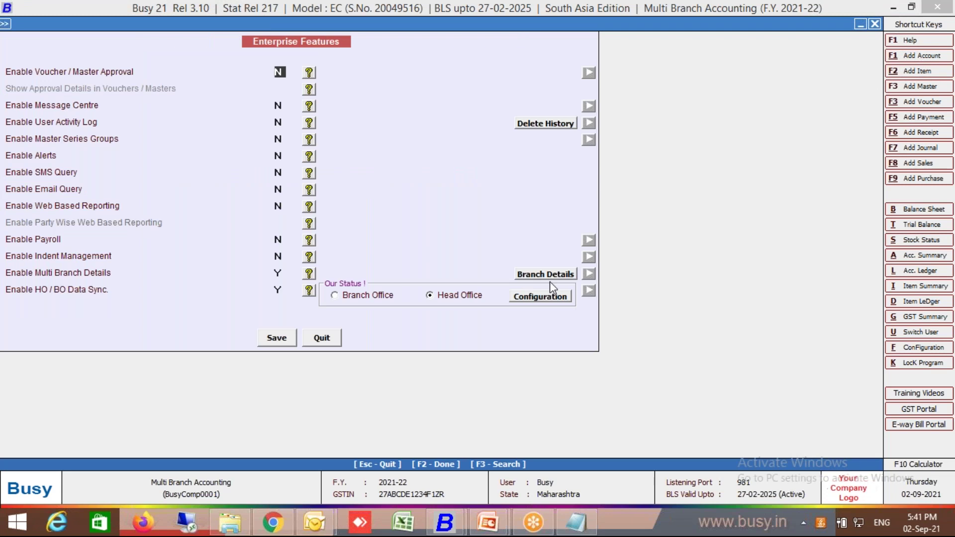
Create a 'Surat' branch master with its own voucher series, user and material centre
click(546, 275)
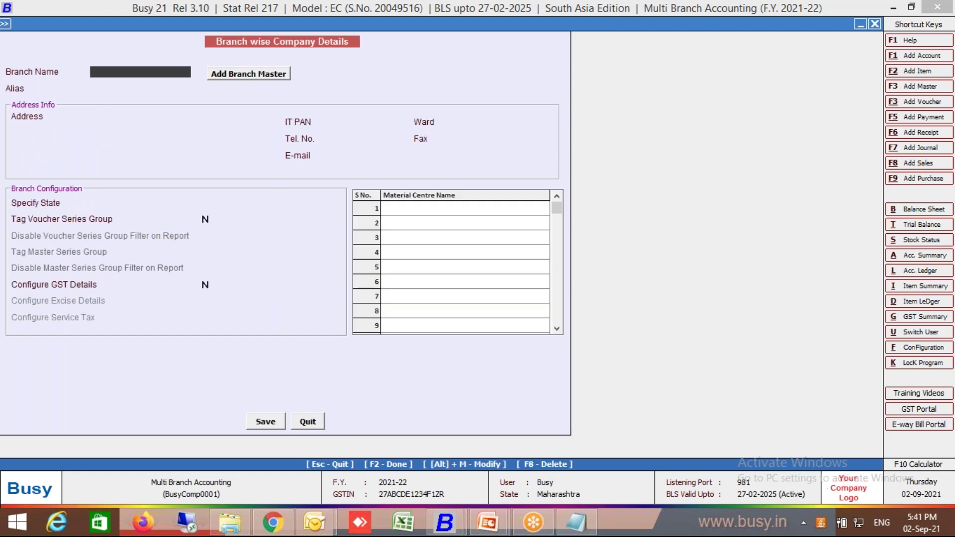
click(281, 82)
text(su)
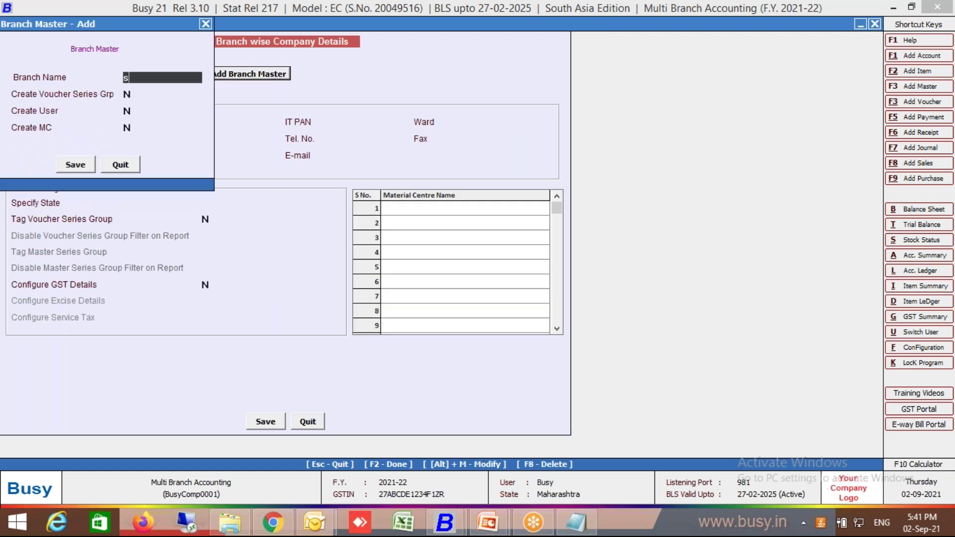
text(rat)
key(Return)
text(Y)
key(Return)
text(Y)
key(Return)
text(Y)
key(Return)
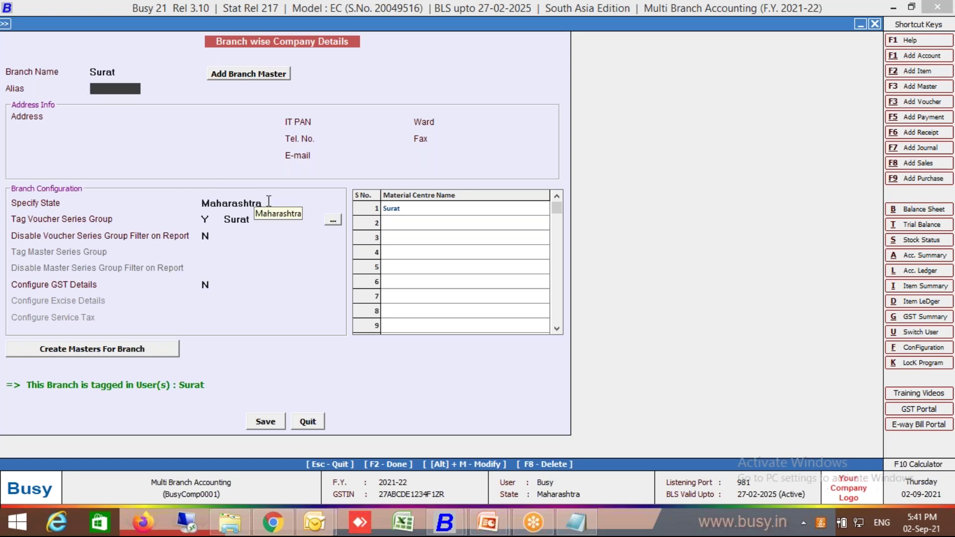
Set the Surat branch state to Gujarat and enable its GST details
click(268, 201)
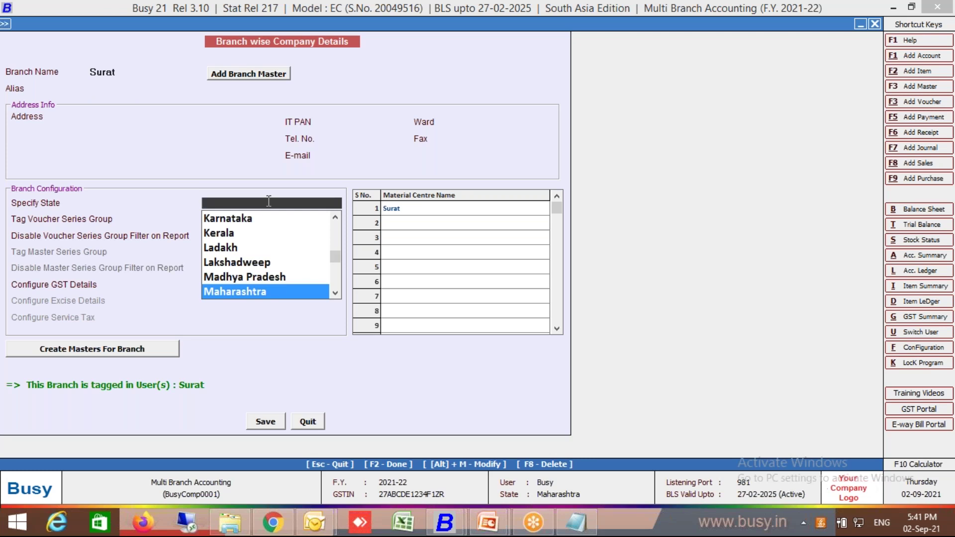
text(guj)
key(Return)
key(Return)
key(Return)
text(y)
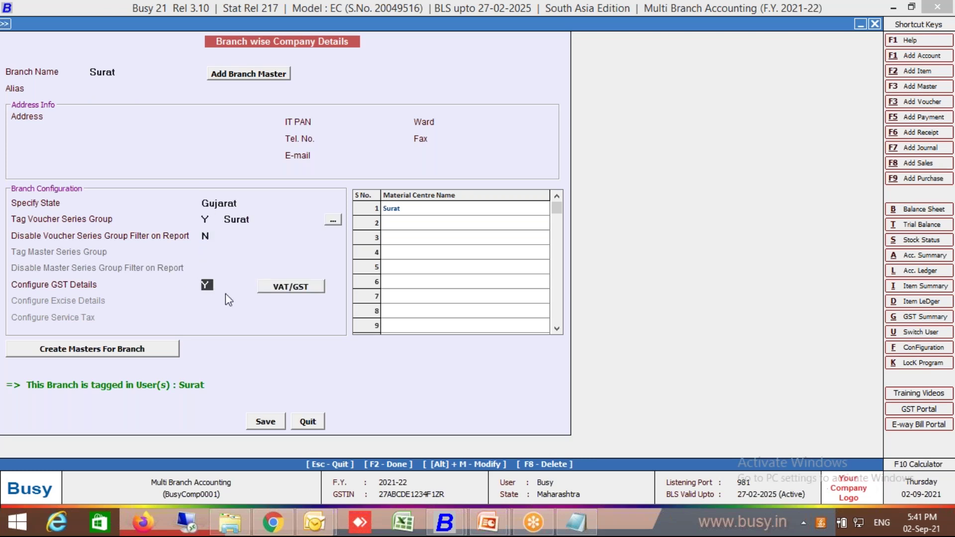
key(Return)
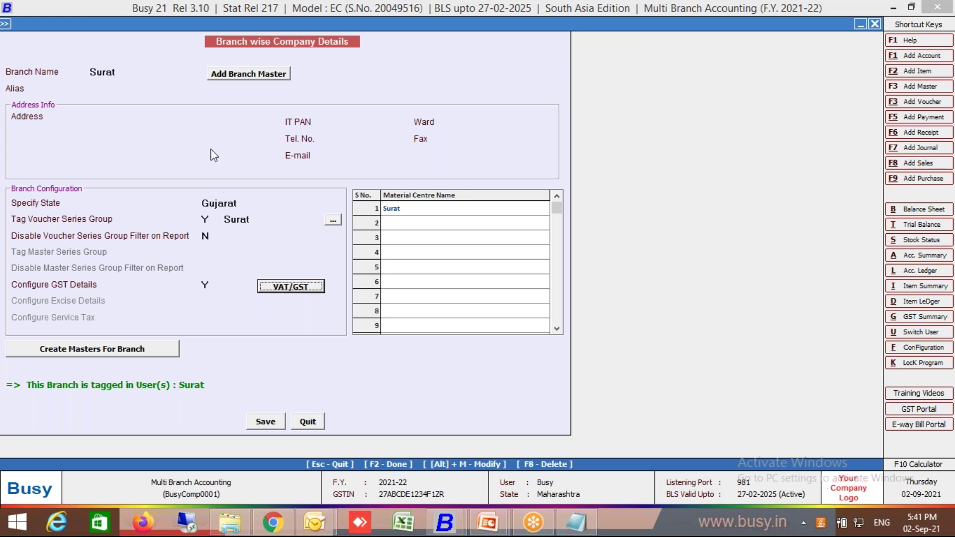
key(Return)
Correct the GSTIN state code digits, then save and close the Surat branch details
click(77, 253)
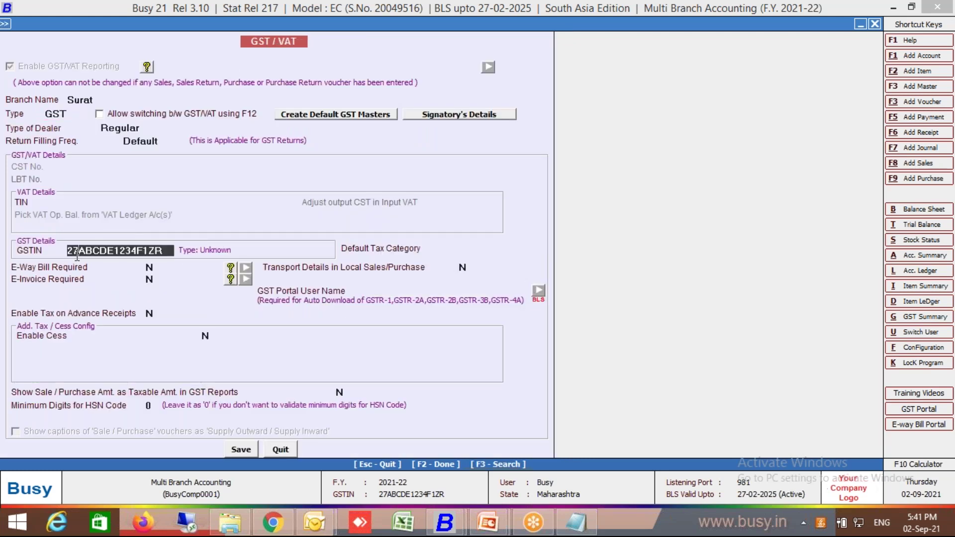
key(Delete)
text(3)
click(143, 251)
text(2)
key(Delete)
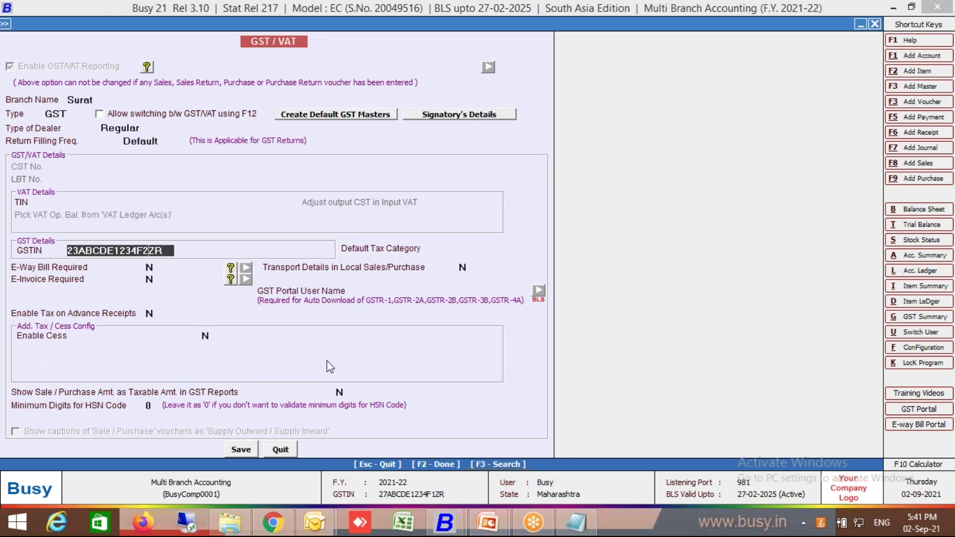
click(244, 449)
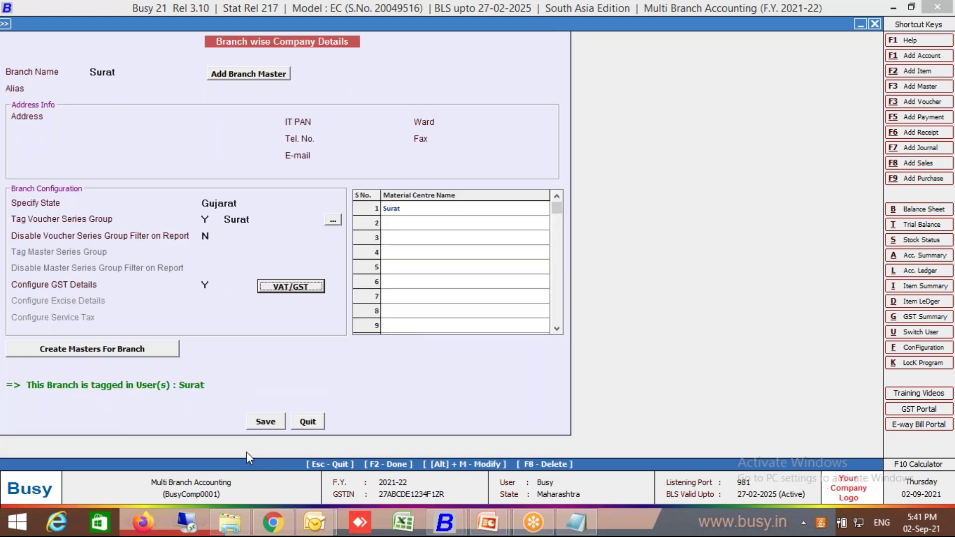
click(267, 425)
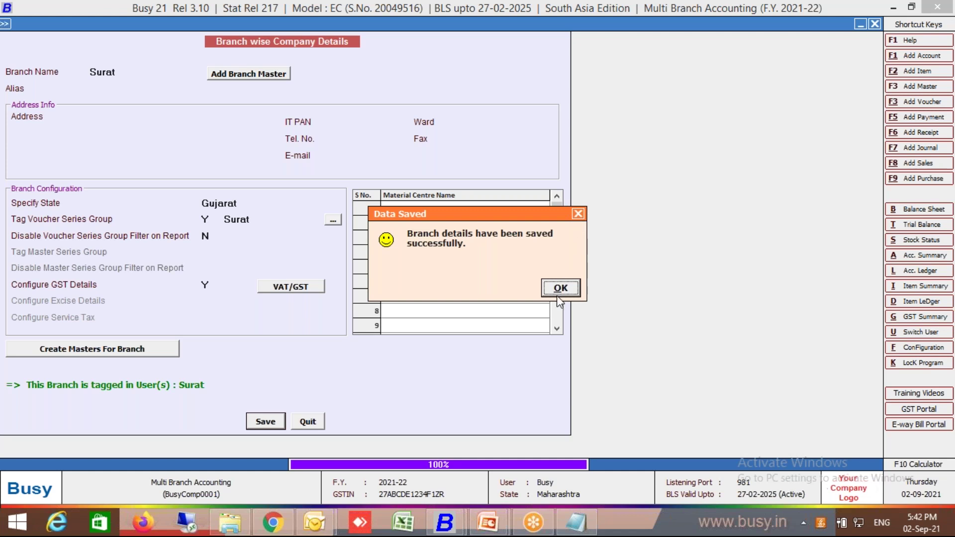
click(556, 294)
click(307, 421)
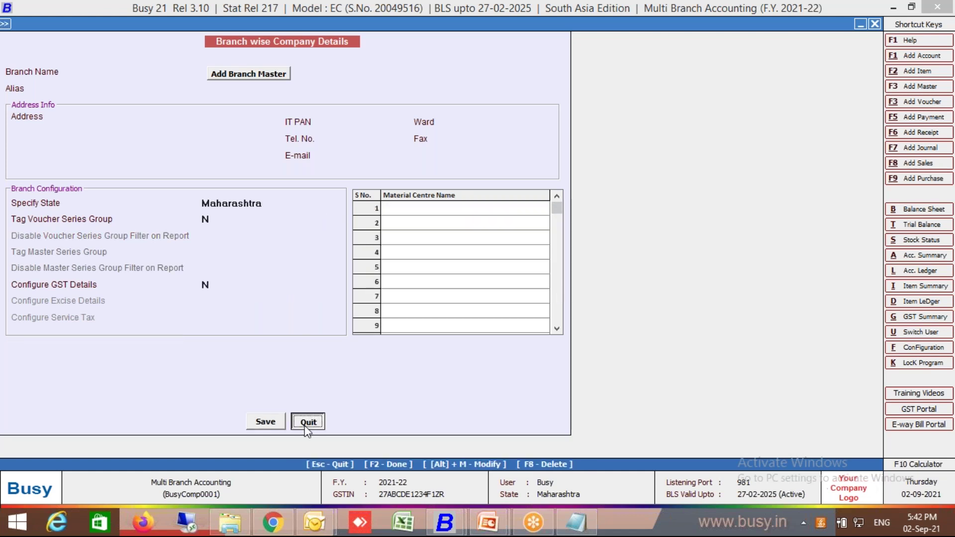
key(Up)
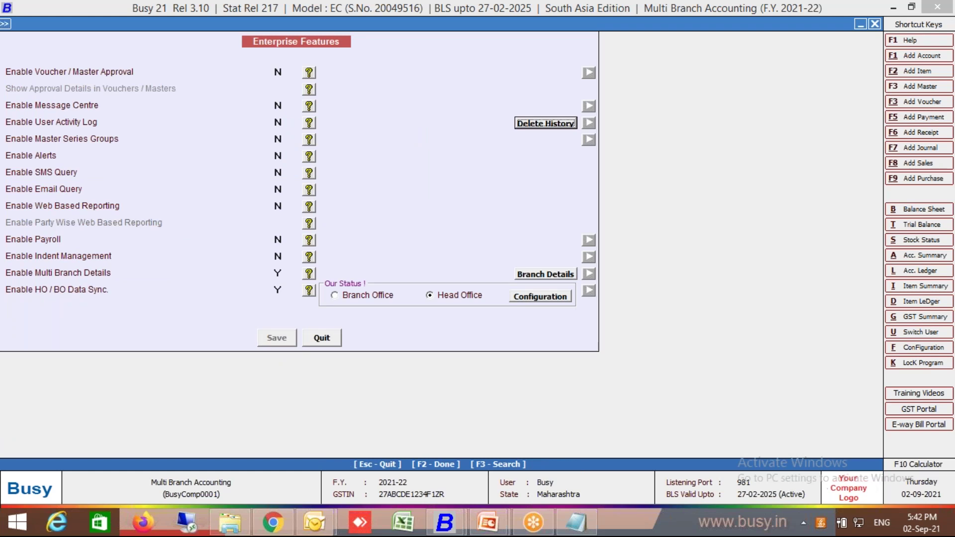
key(Escape)
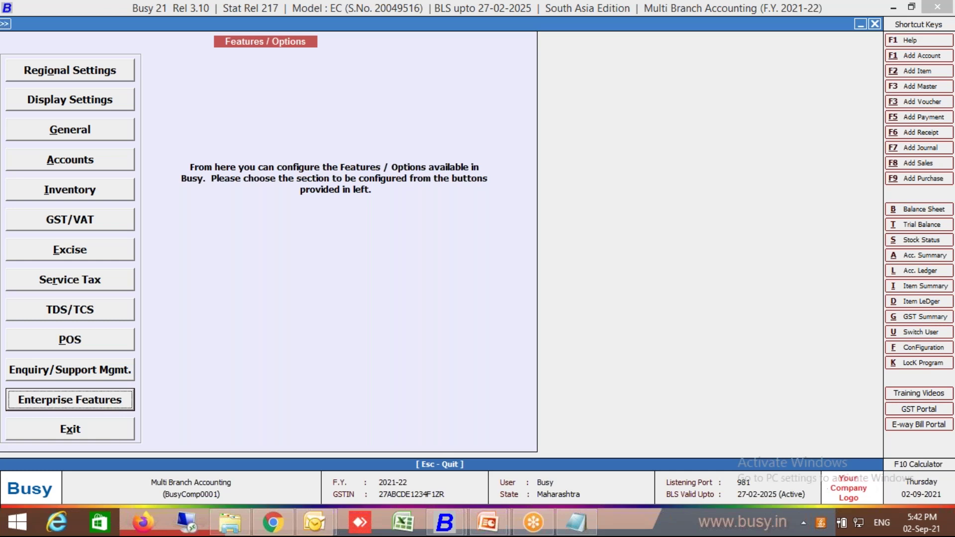
click(69, 399)
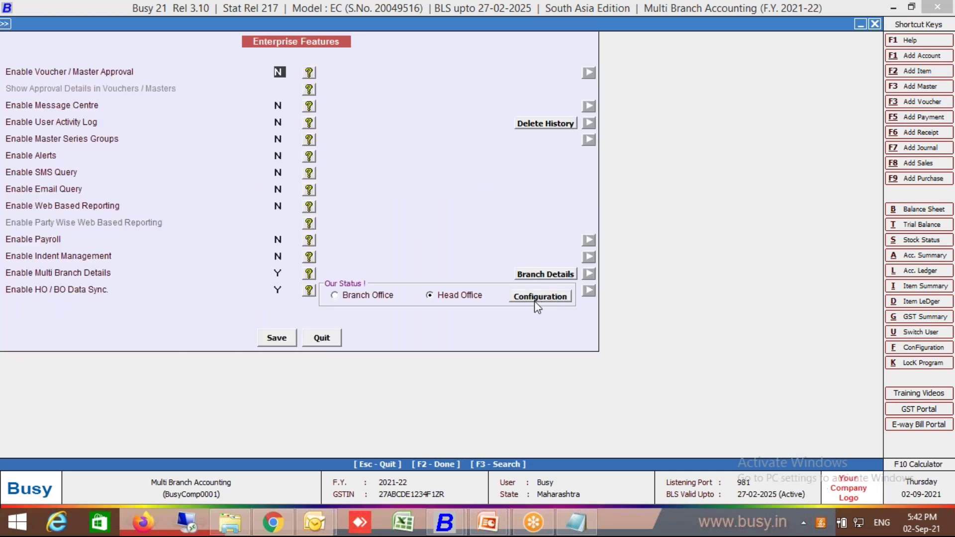
click(547, 275)
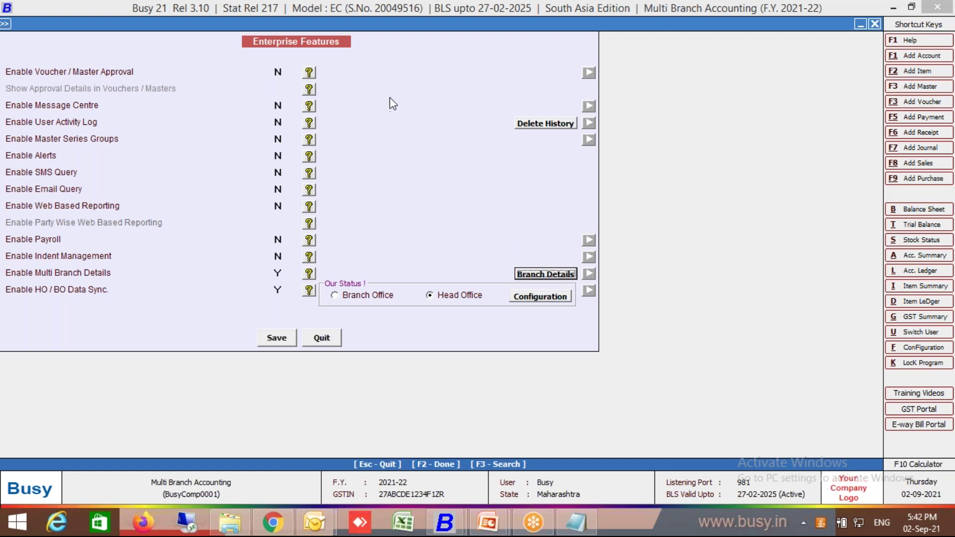
Create a 'Nashik' branch master with its own voucher series, user and material centre
click(276, 77)
text(Nashik)
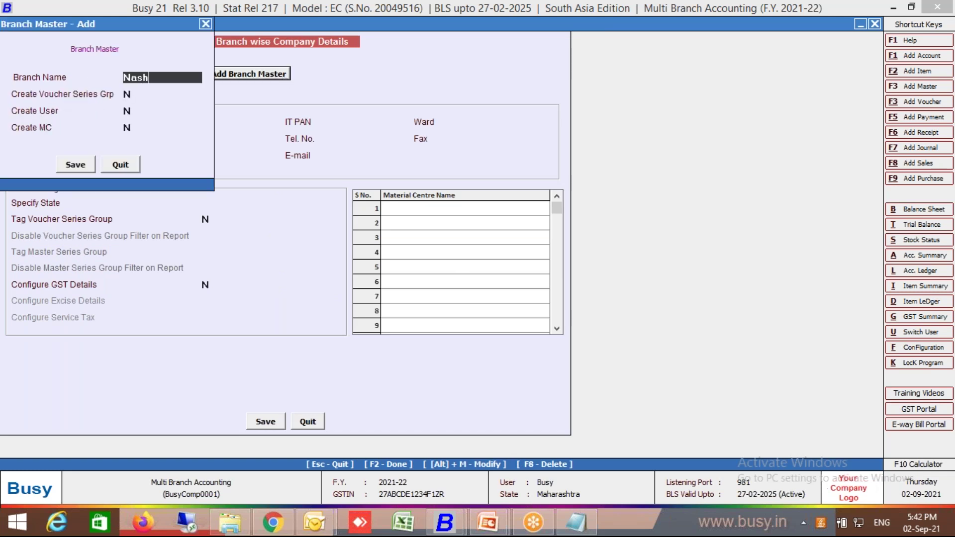
key(Return)
text(y)
key(Return)
text(y)
key(Return)
text(y)
key(Return)
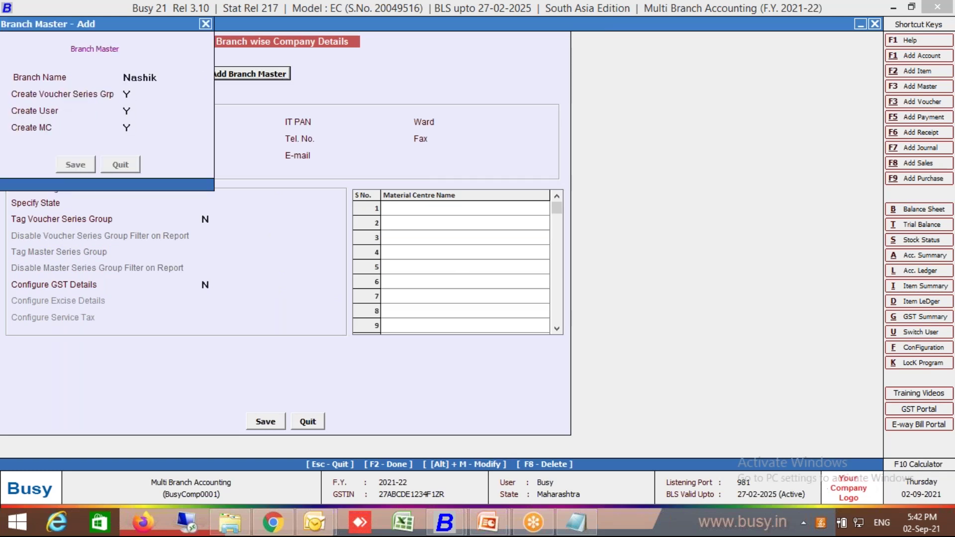
key(Return)
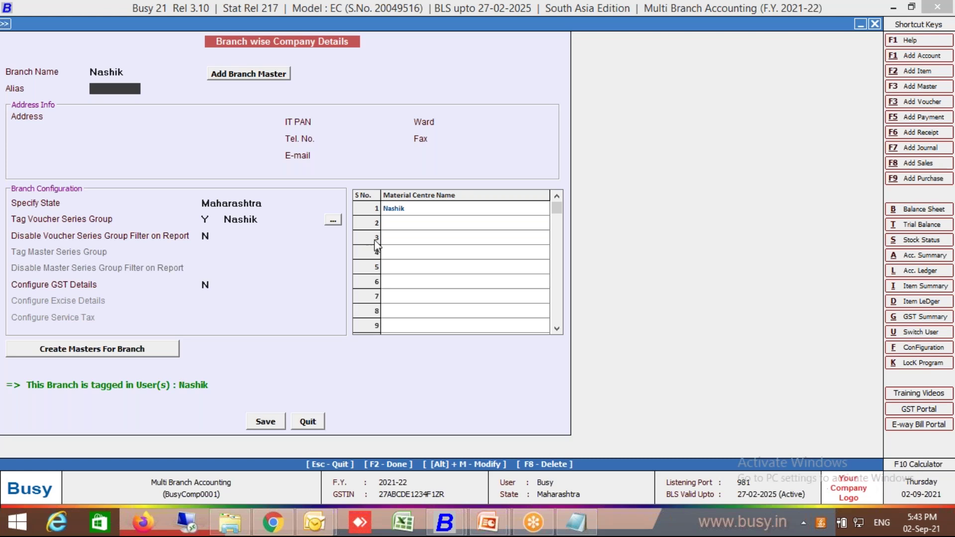
Add Pune, Main Store and Surat as Nashik material centres and save the branch
click(398, 219)
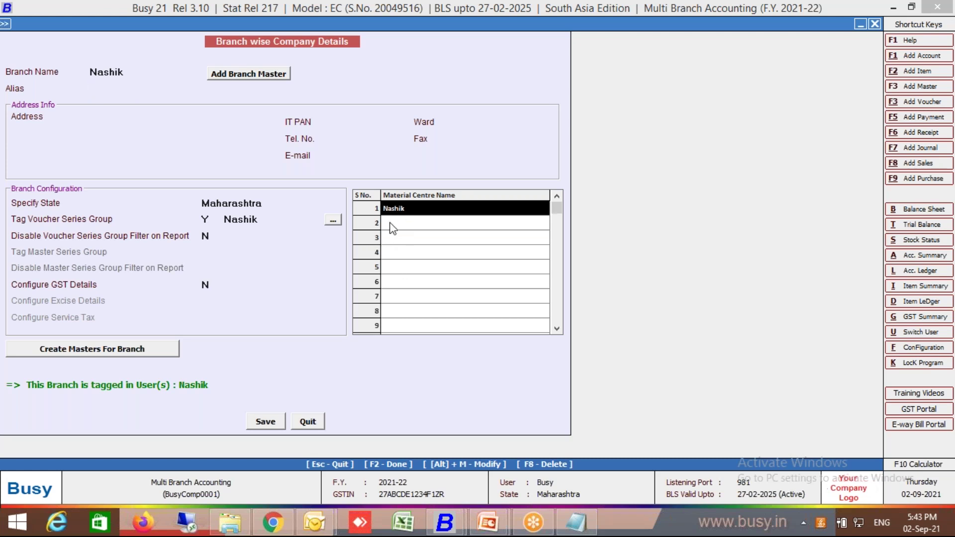
click(392, 223)
text(pun)
key(Return)
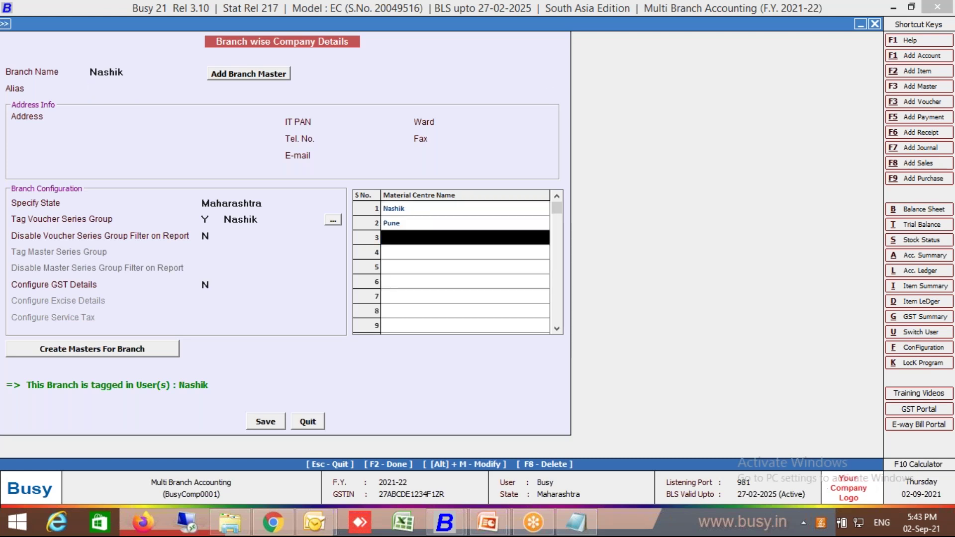
text(ma)
key(Return)
text(s)
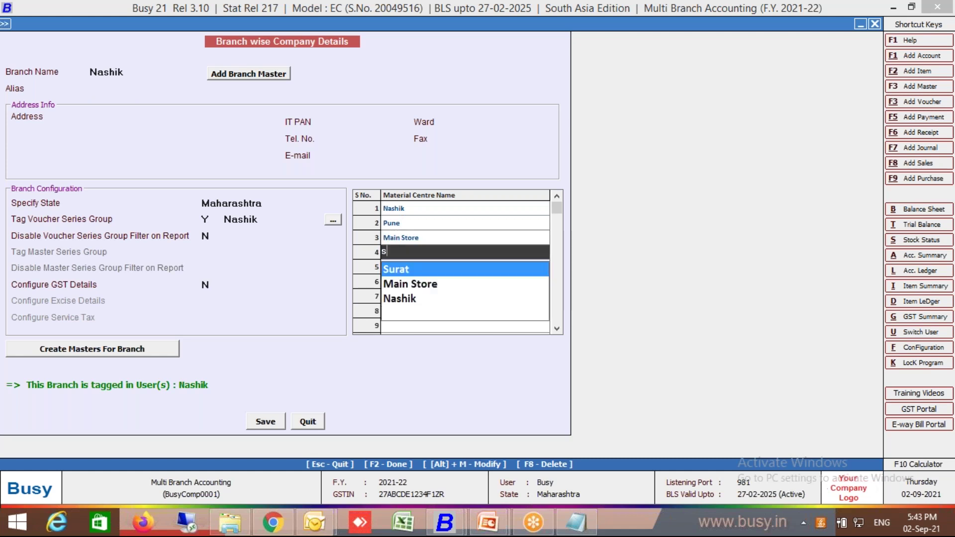
text(urat)
key(Return)
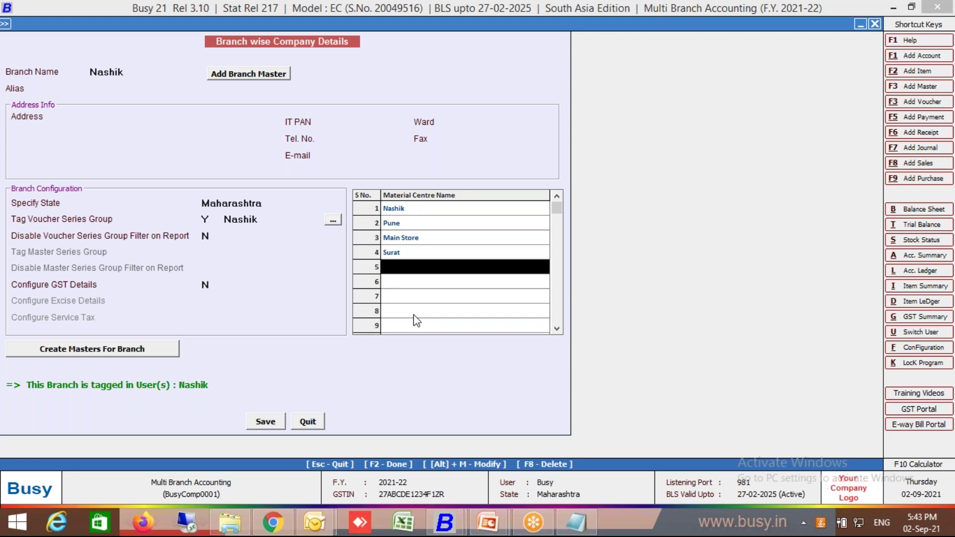
click(268, 420)
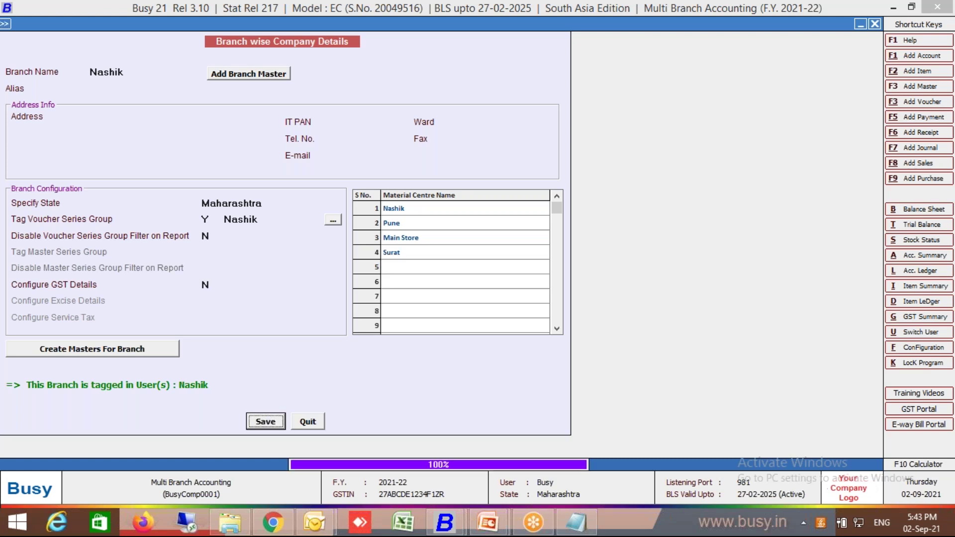
Load the Pune branch and add Surat and Nashik to its material centres
click(560, 293)
text(P)
key(Return)
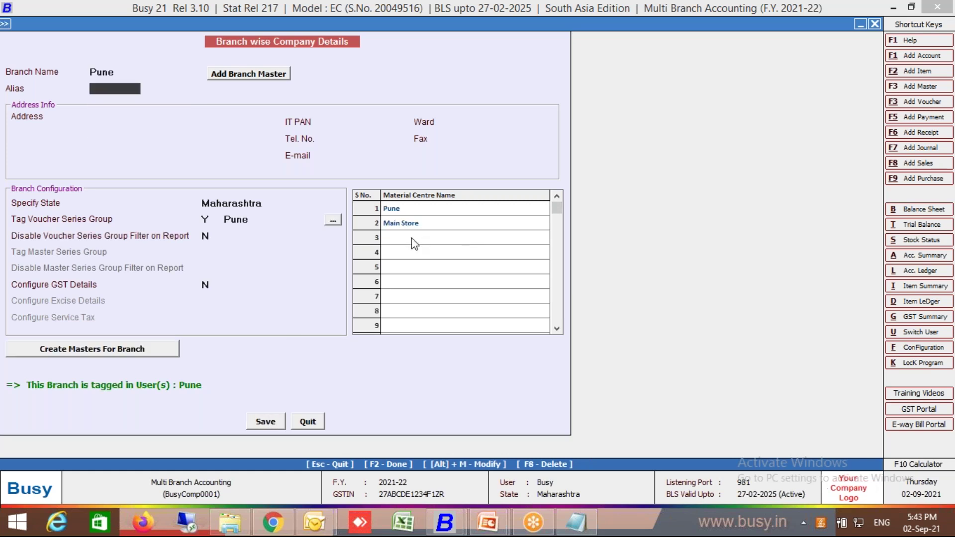
click(410, 238)
text(sur)
key(Return)
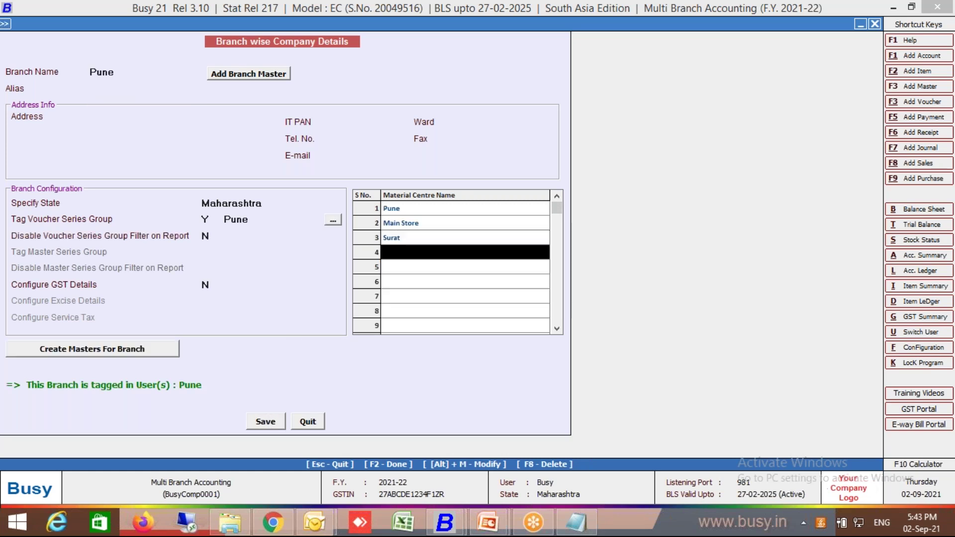
text(nas)
key(Return)
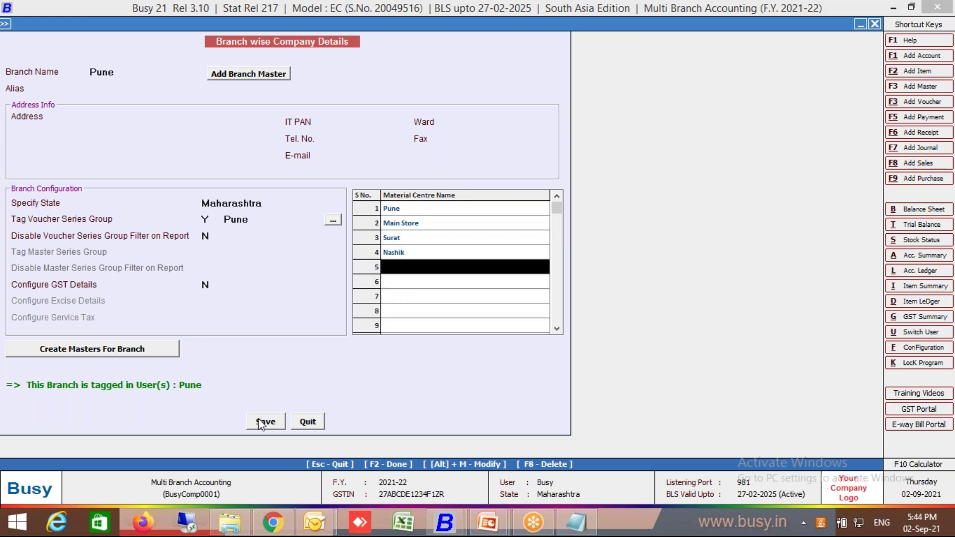
Save the Pune branch, close the branch form and leave Enterprise Features
click(271, 424)
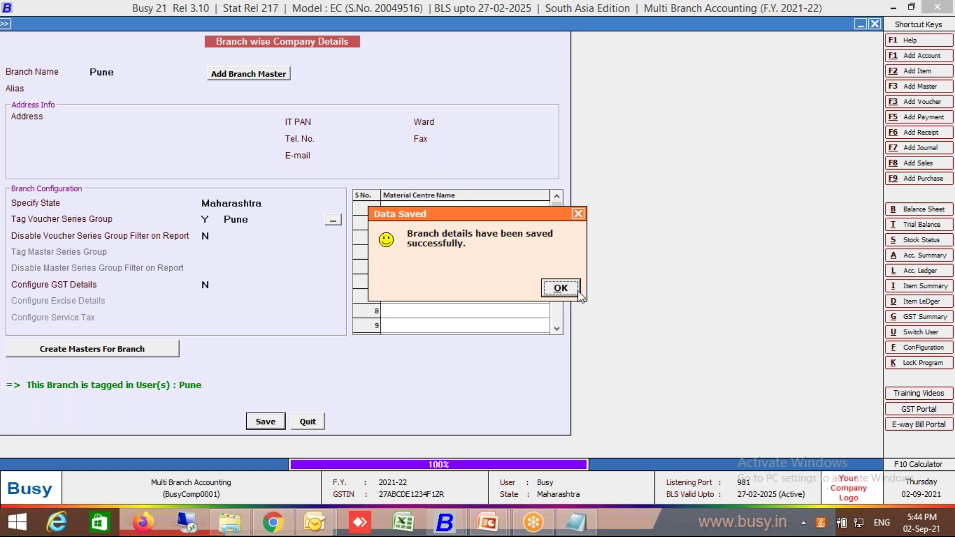
click(560, 288)
click(308, 422)
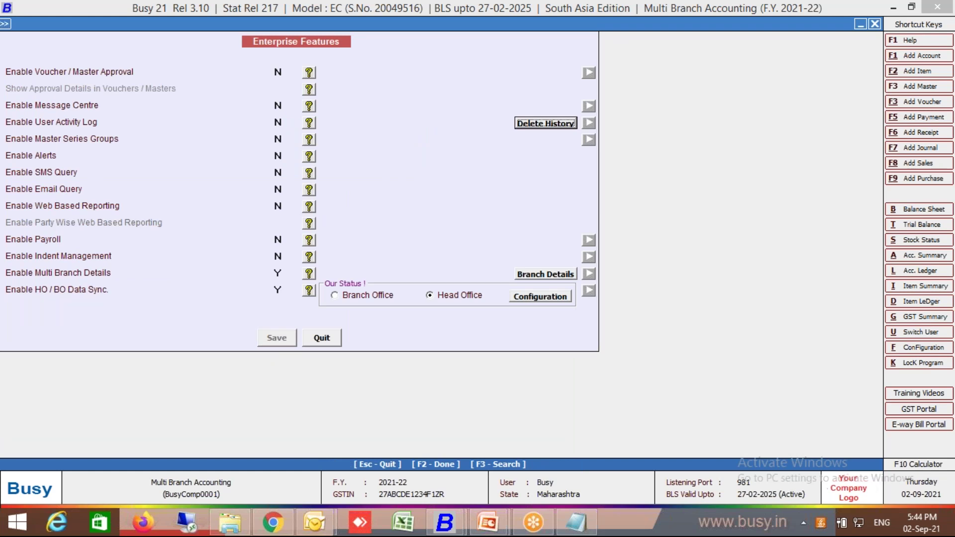
key(Escape)
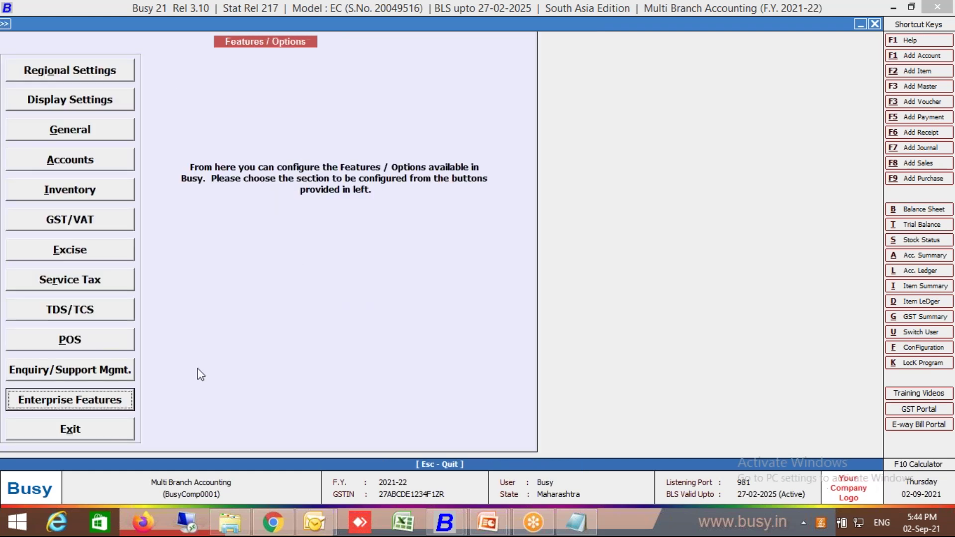
Tag the Nashik and Surat Stock Transfer series to the Pune series group and save
click(126, 423)
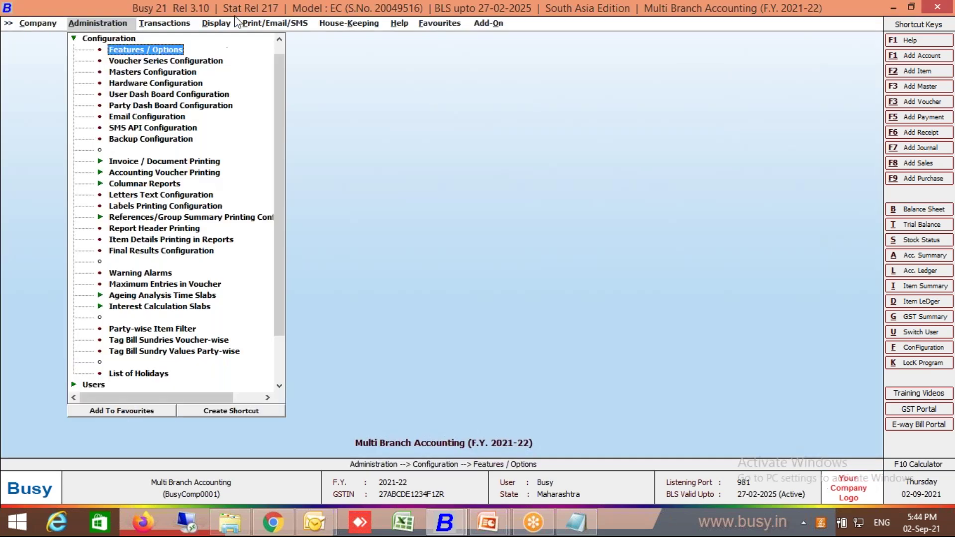
double_click(211, 64)
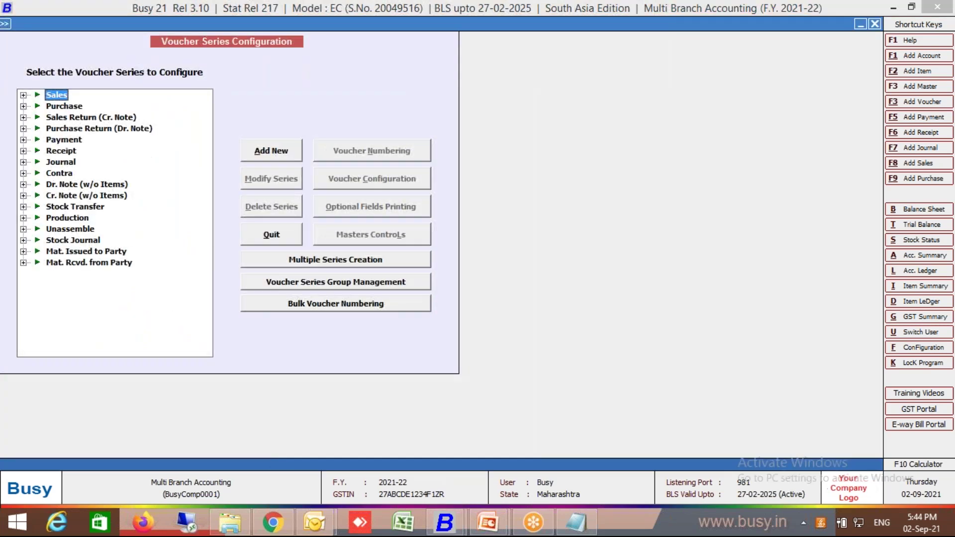
click(344, 274)
text(p)
key(Return)
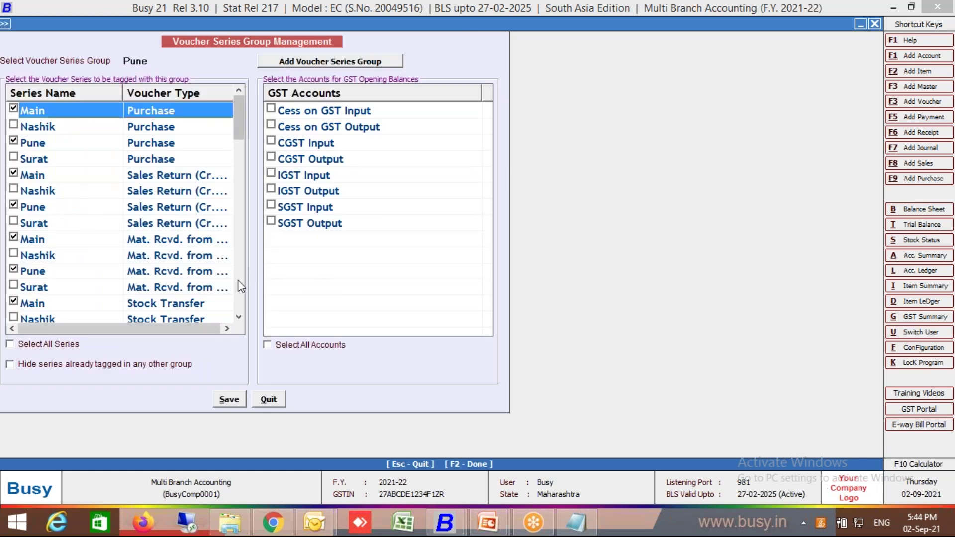
click(238, 279)
click(237, 279)
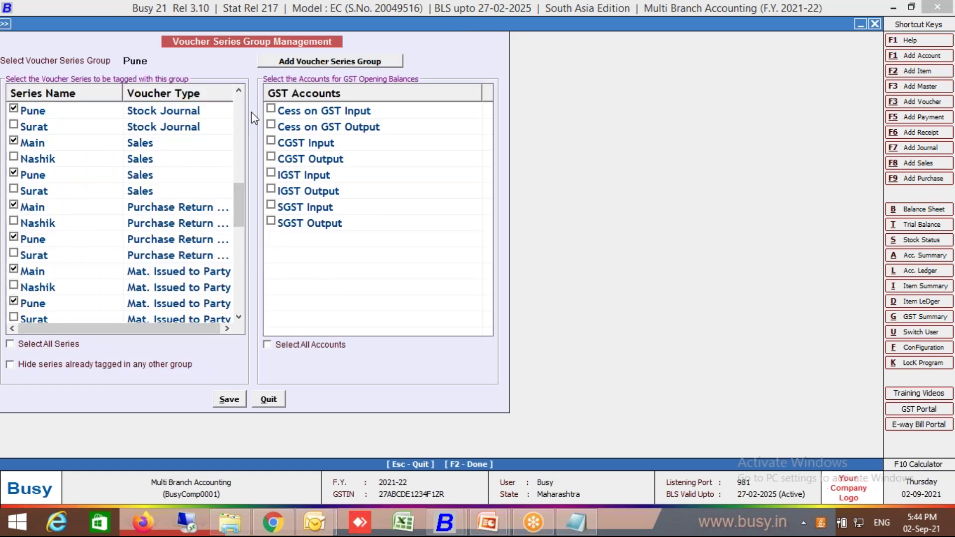
click(240, 133)
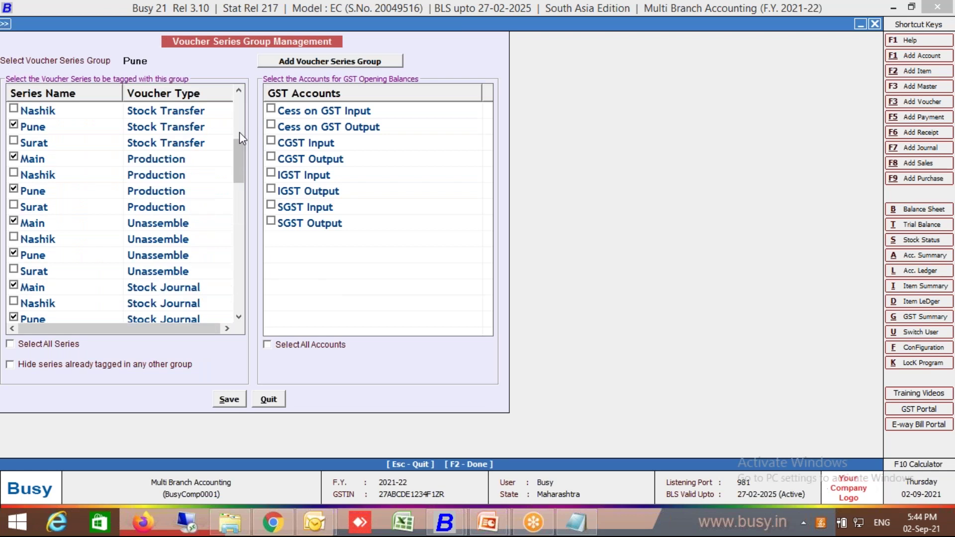
double_click(238, 92)
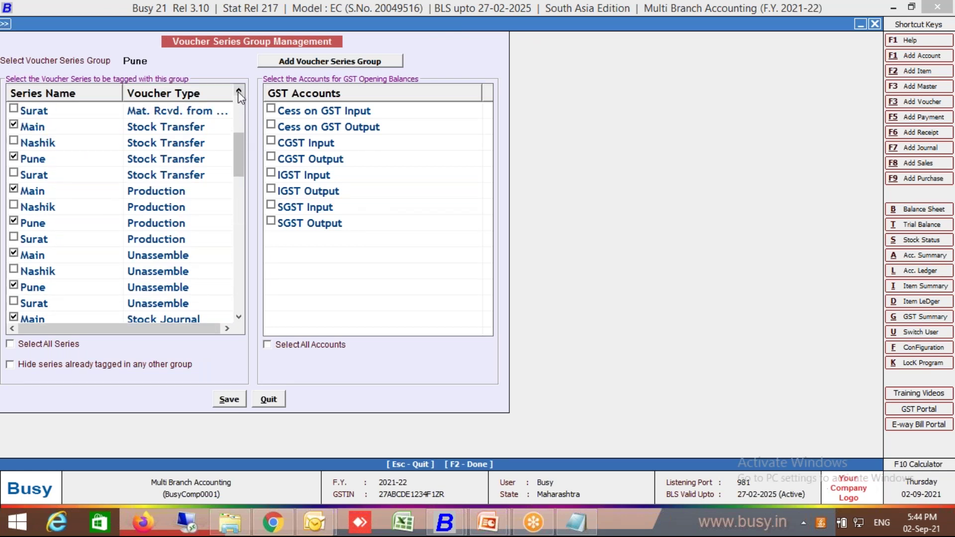
click(16, 142)
click(12, 173)
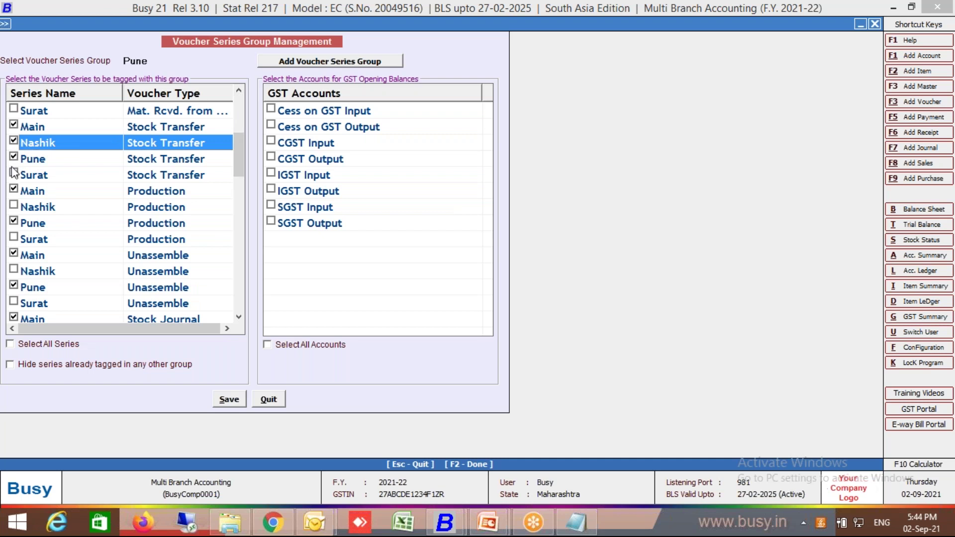
click(220, 401)
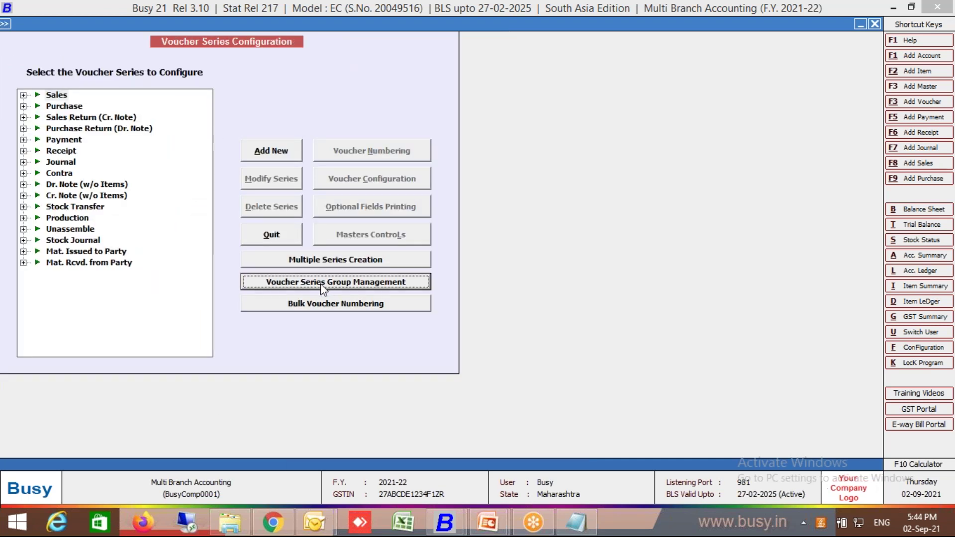
Tag Main and Pune Stock Transfer series to the Nashik group, untag Main Production, and save
click(323, 282)
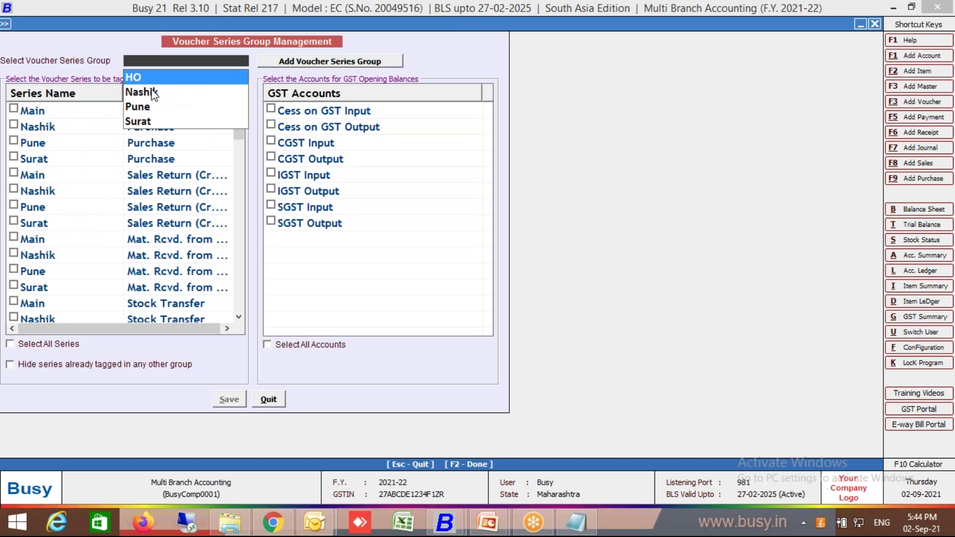
scroll(151, 89, down, 1)
key(Return)
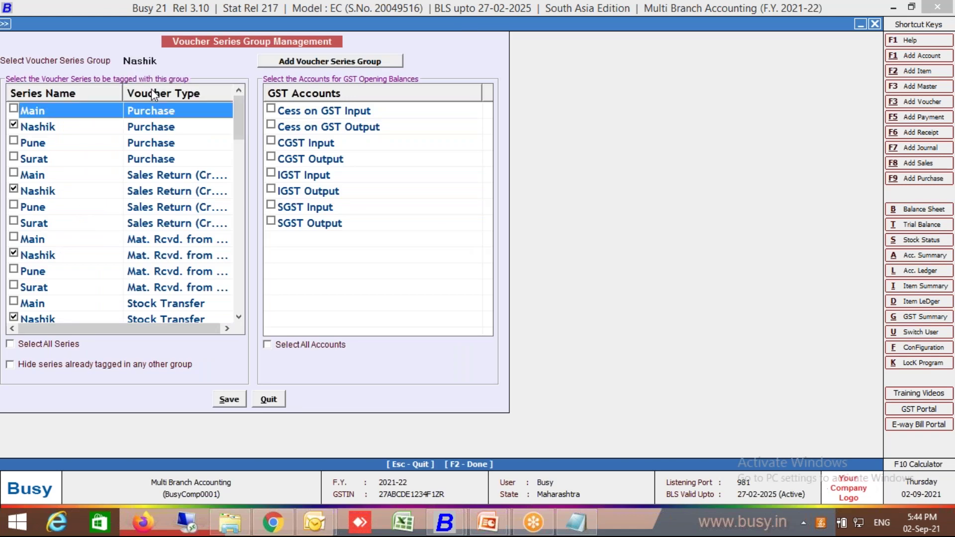
click(240, 281)
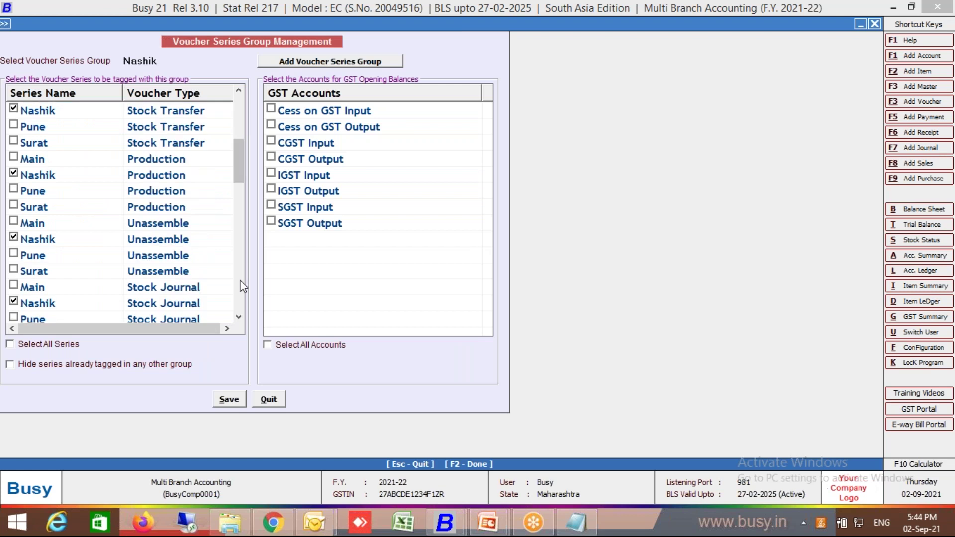
click(238, 116)
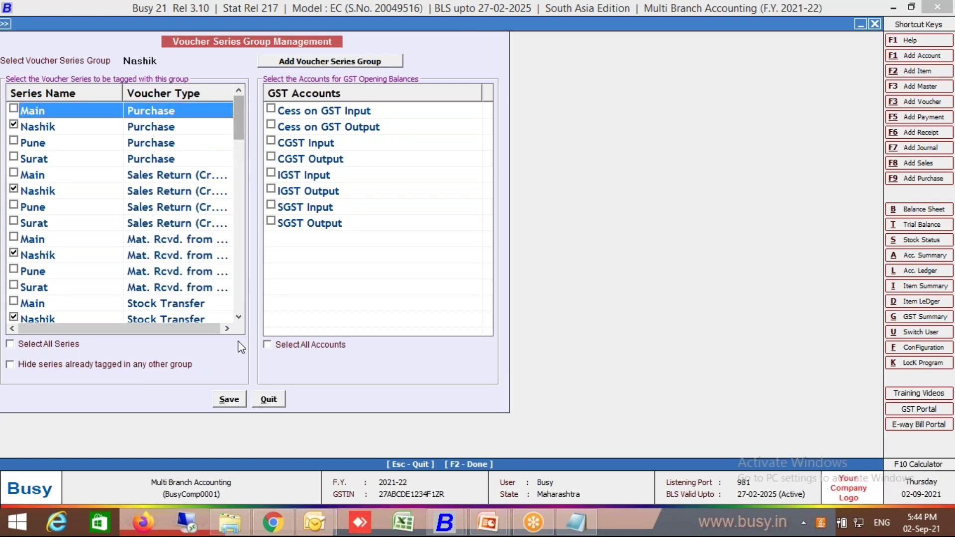
click(238, 316)
click(239, 317)
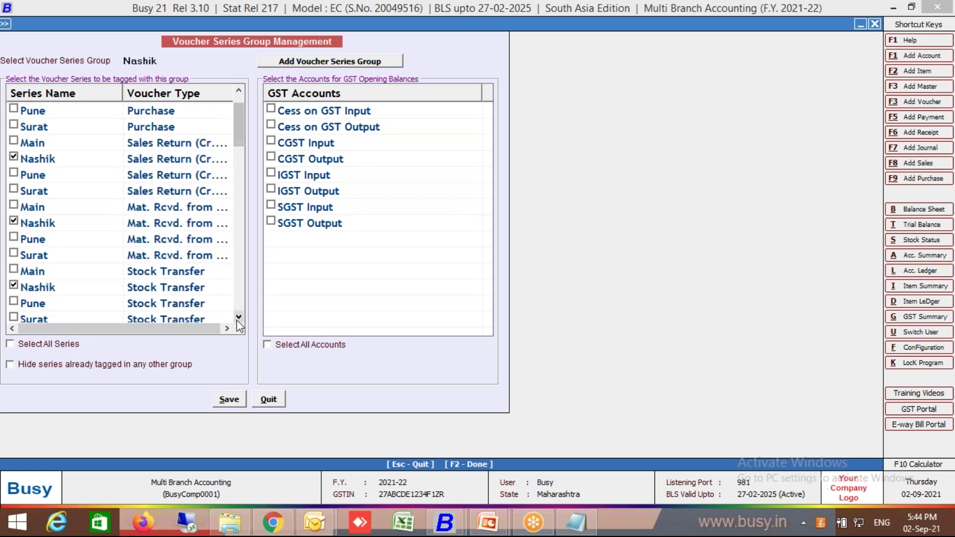
click(238, 317)
click(14, 206)
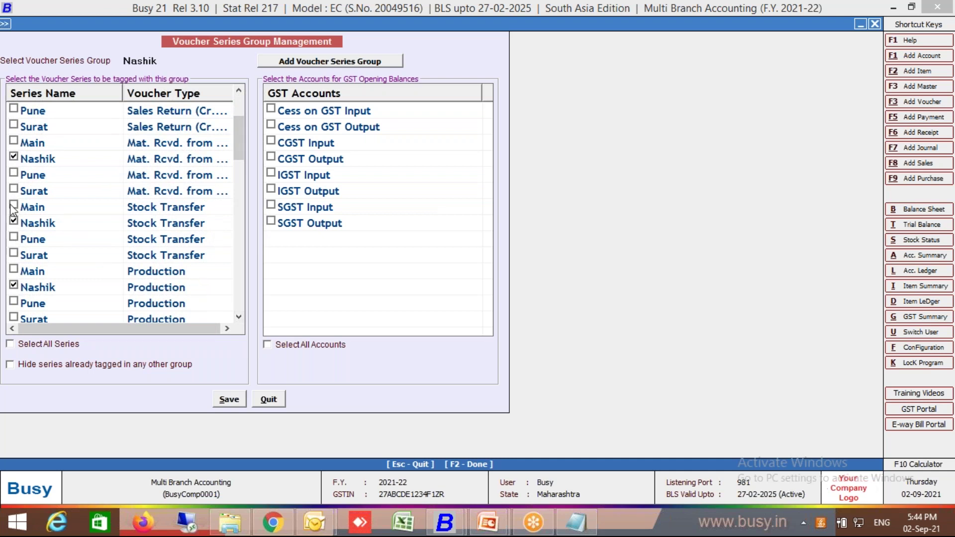
click(13, 238)
click(14, 271)
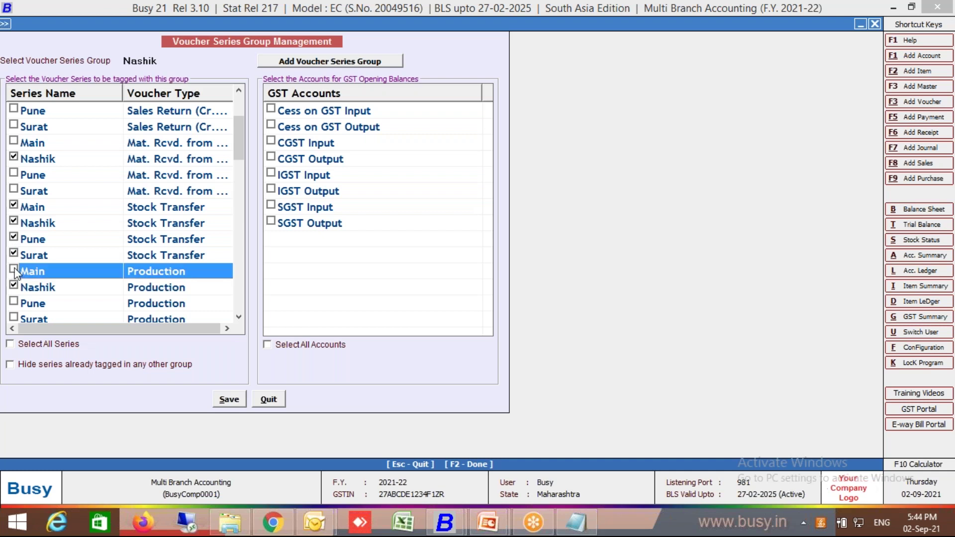
click(226, 399)
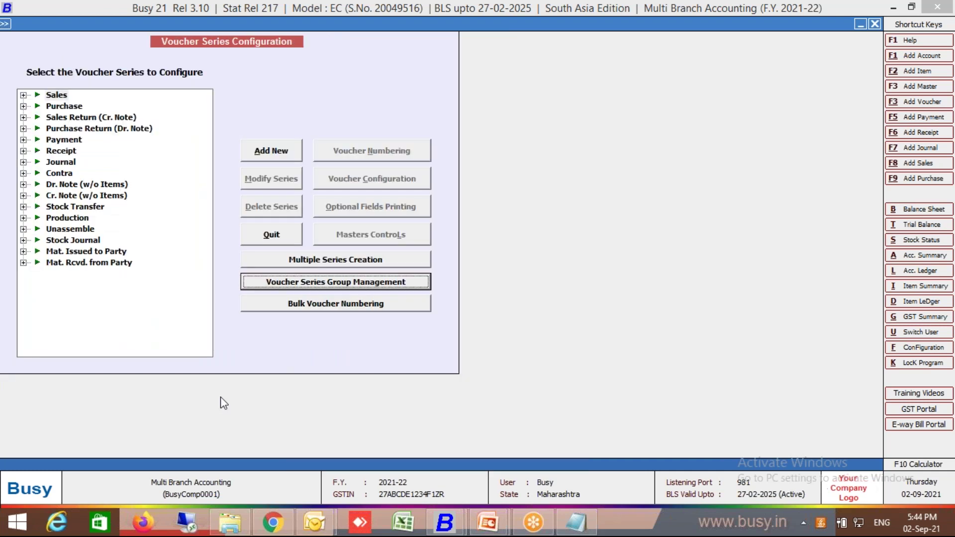
Close Voucher Series Configuration and go to Features / Options, then Enterprise Features
click(278, 238)
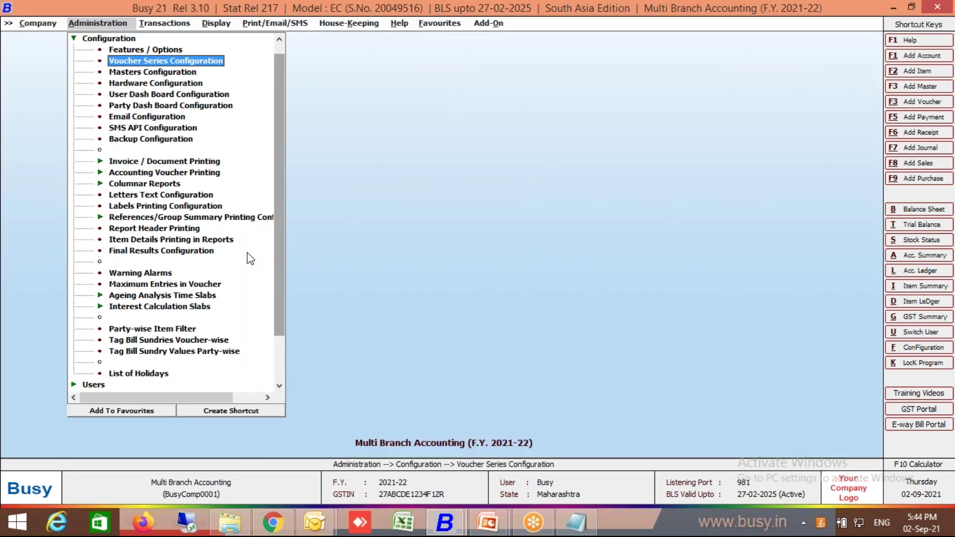
click(167, 50)
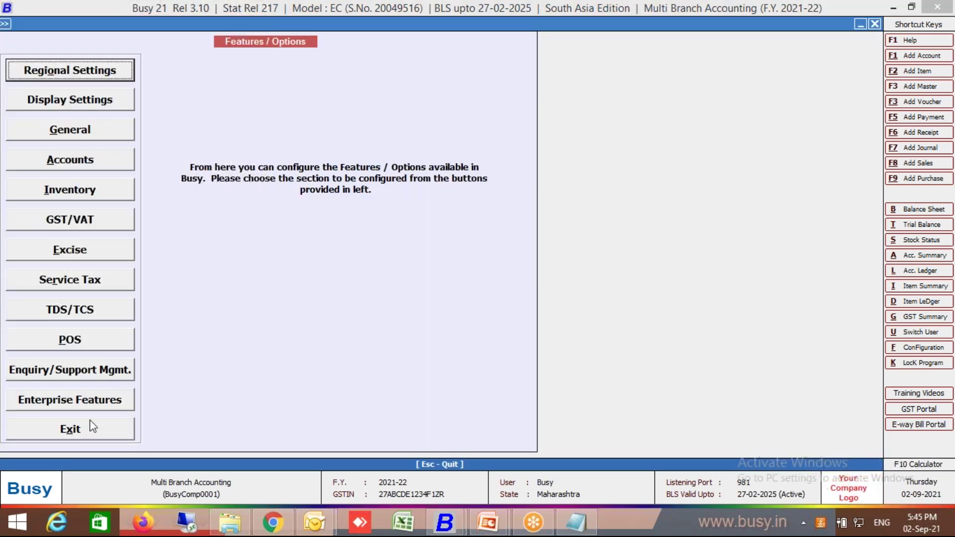
click(113, 393)
Open Head Office Data Sync Configuration, select branch Pune and enable its data sync
click(532, 295)
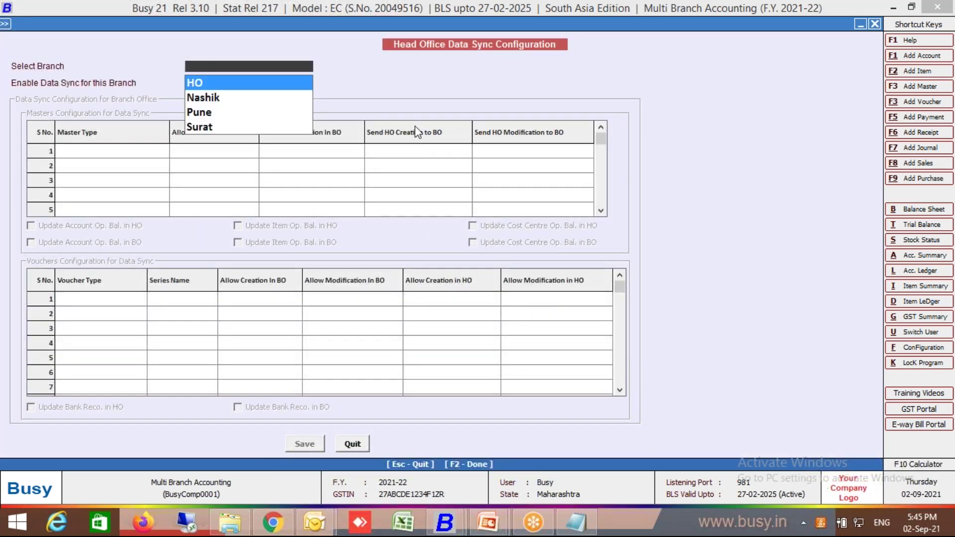
click(204, 117)
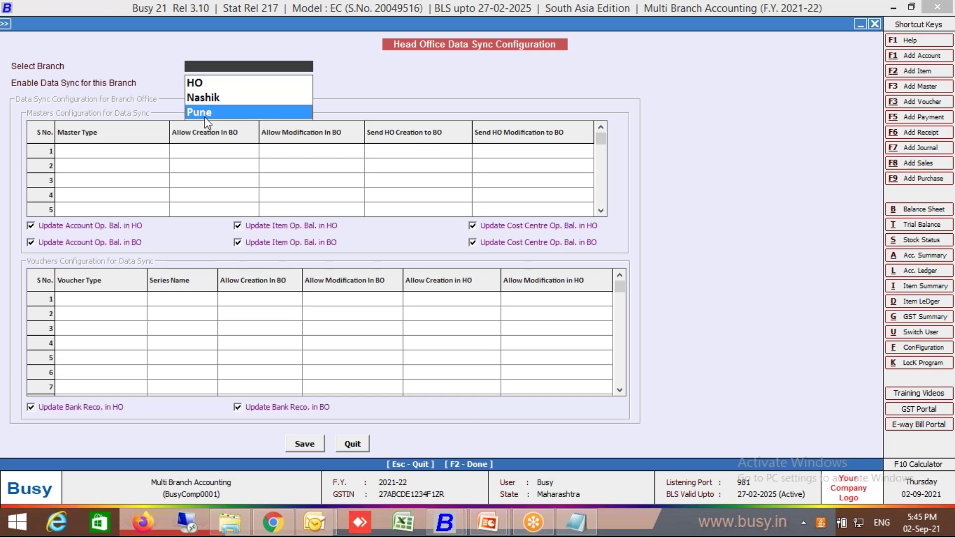
key(Return)
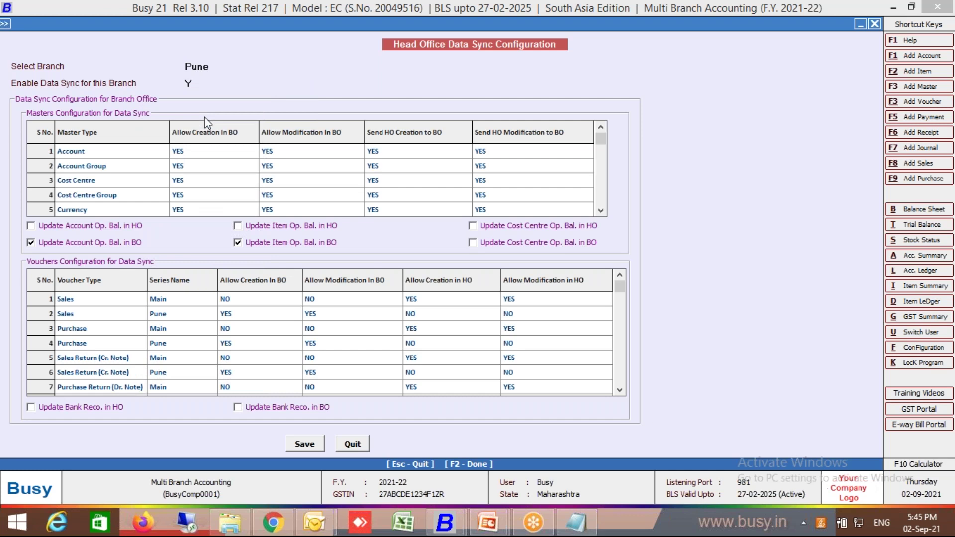
click(619, 355)
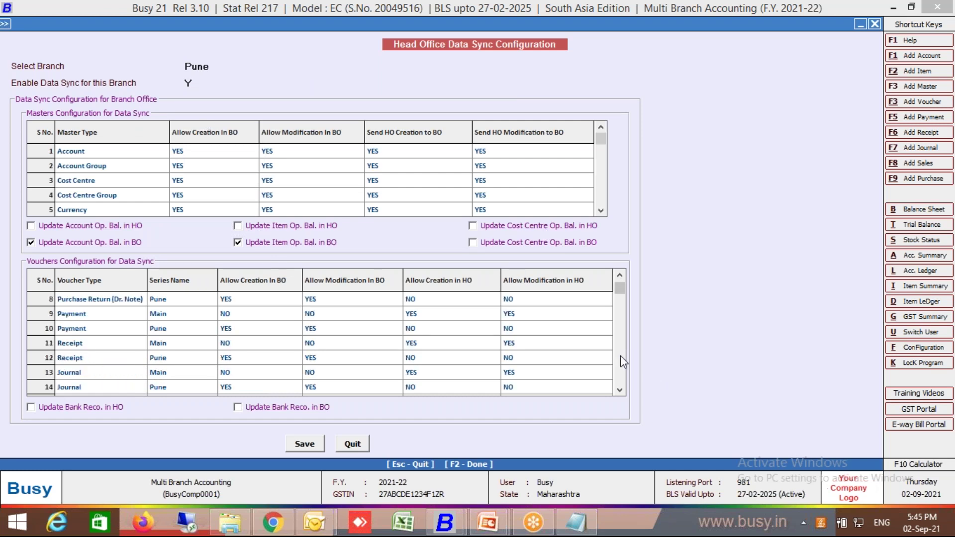
click(621, 357)
click(620, 358)
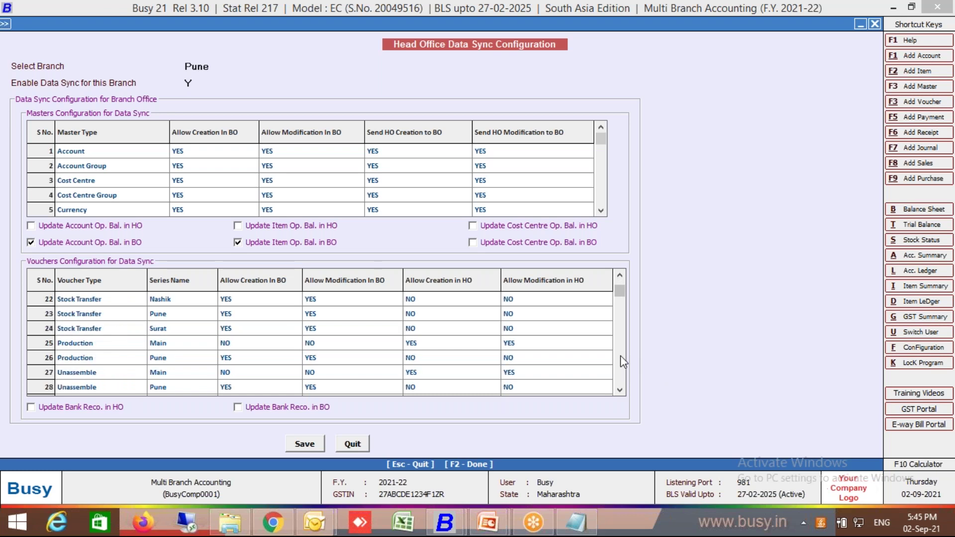
click(619, 276)
click(619, 276)
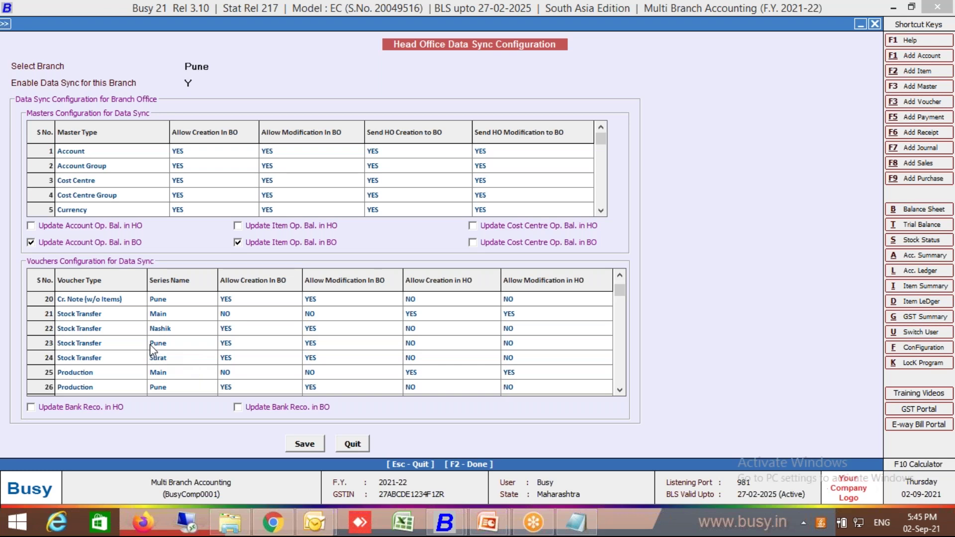
Keep Main Stock Transfer at NO for branch creation and make the Nashik series head-office only
click(240, 350)
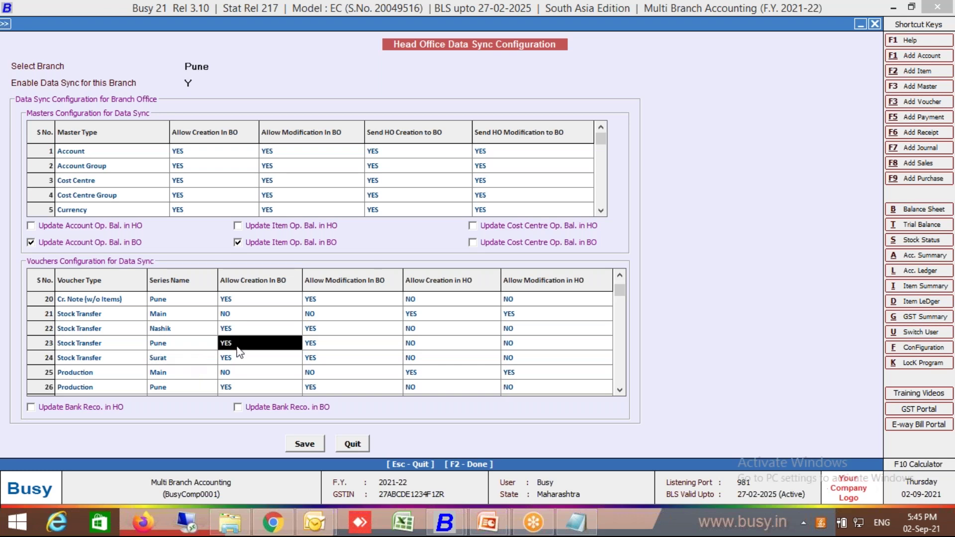
click(228, 319)
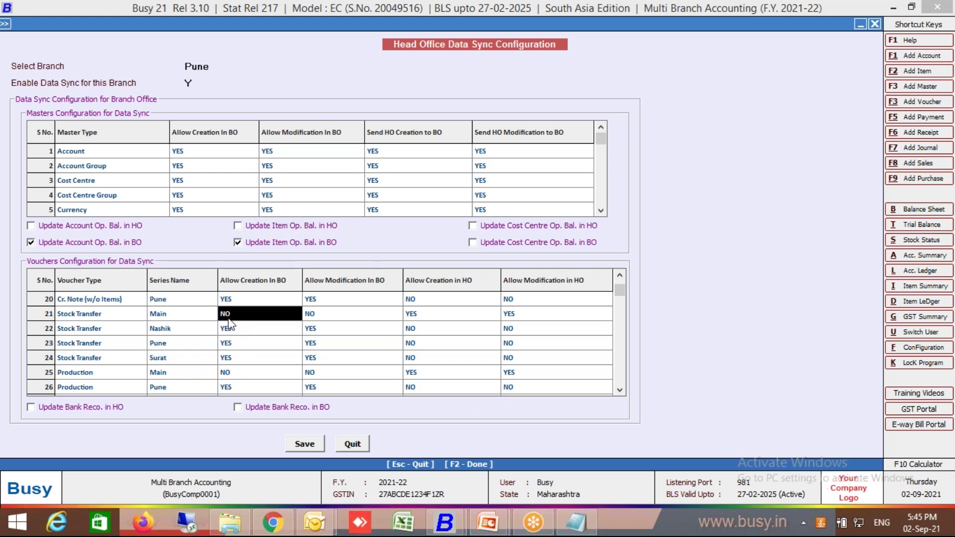
shift+click(531, 326)
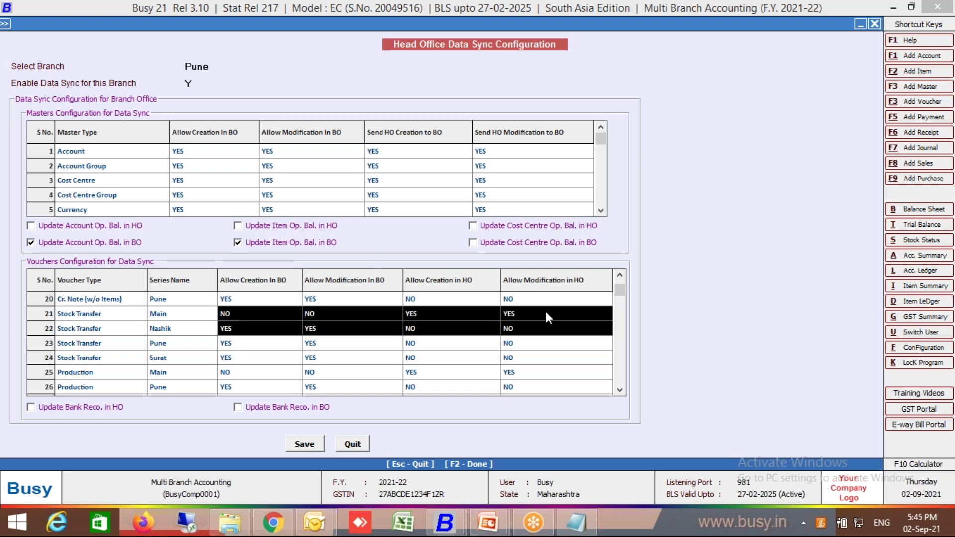
click(547, 317)
key(Return)
key(Return)
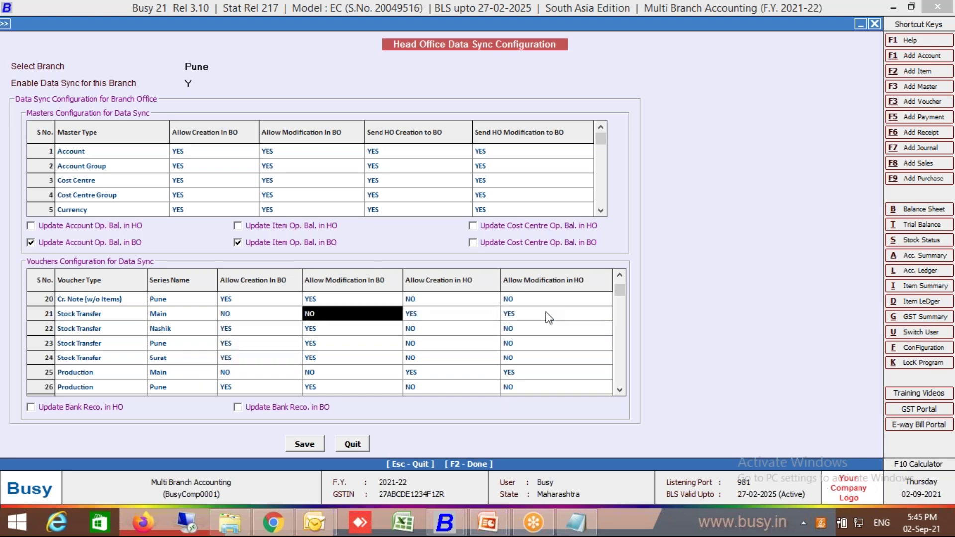
click(259, 333)
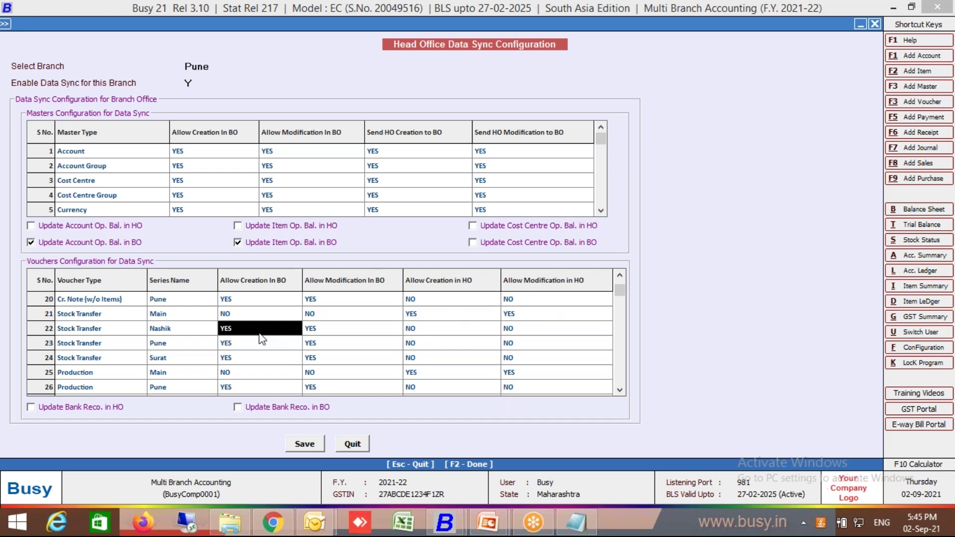
key(n)
key(Return)
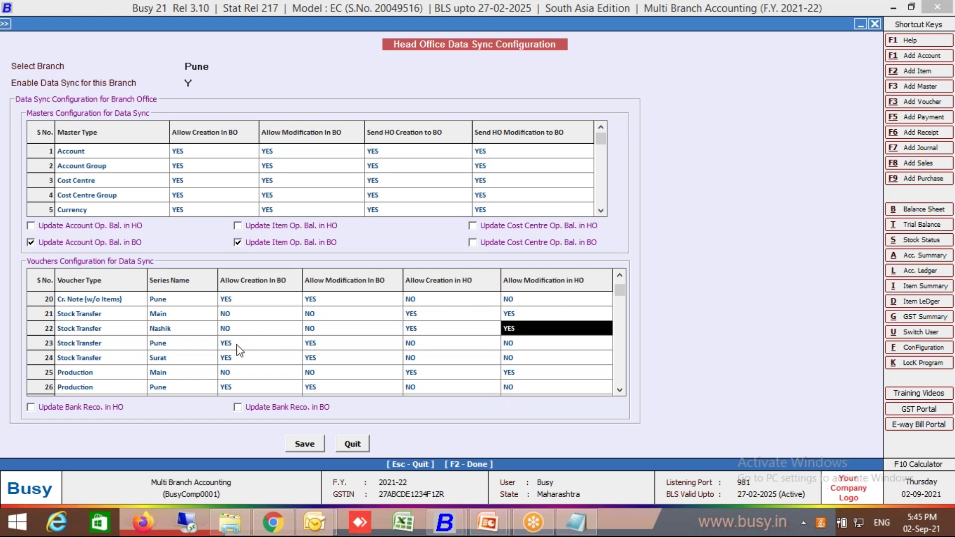
Set the Surat Stock Transfer series to NO in branch and YES at head office
click(237, 347)
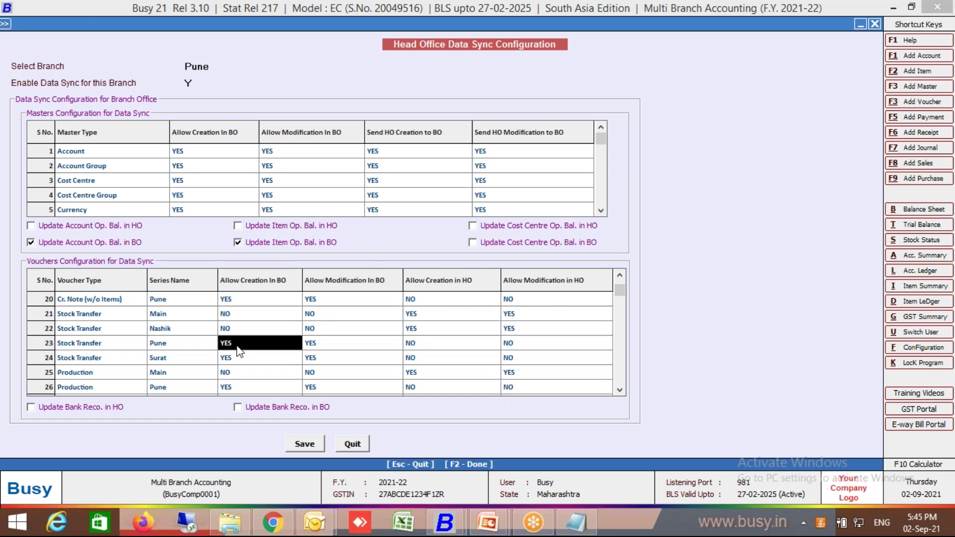
key(n)
key(Return)
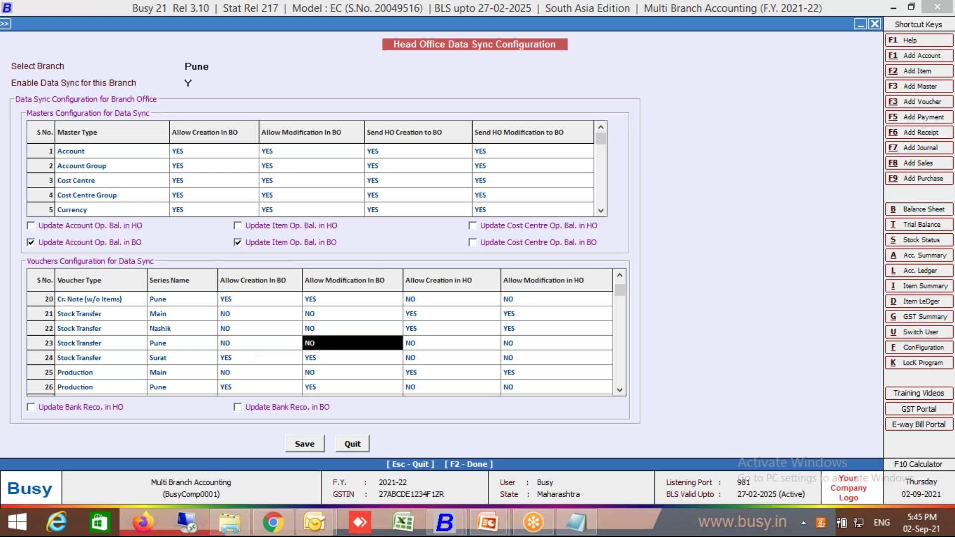
click(233, 365)
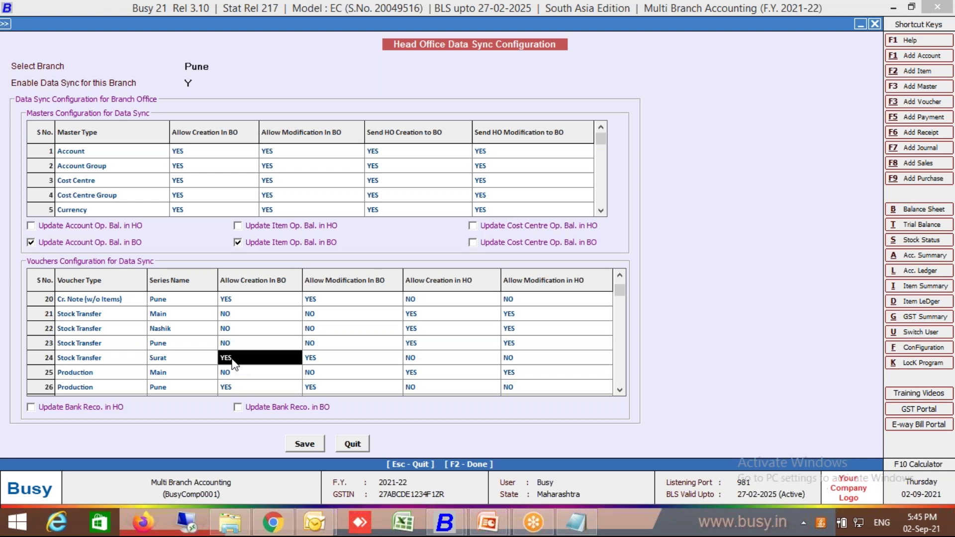
key(n)
key(Return)
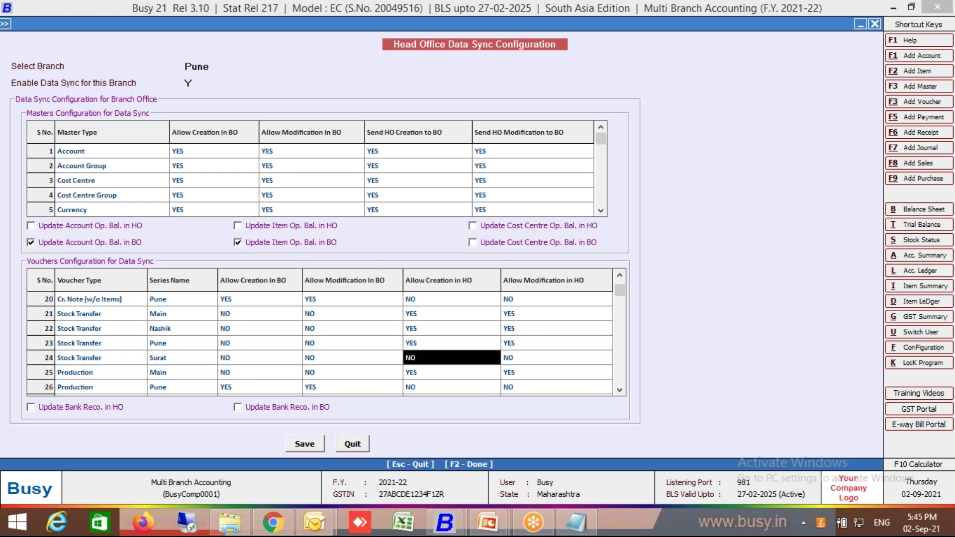
key(y)
key(Return)
Allow Pune Stock Transfer series creation and modification in branch, with head-office rights NO
click(234, 346)
text(y)
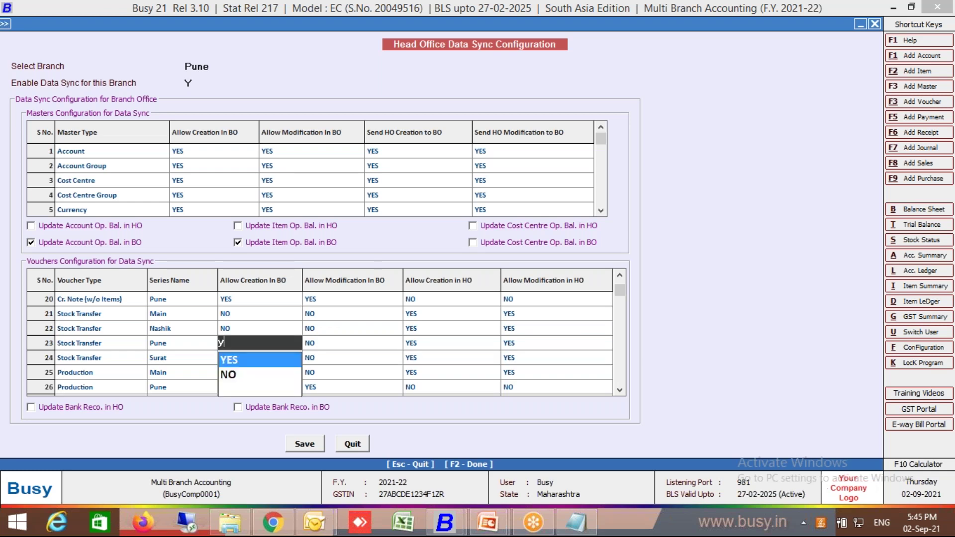
key(Return)
key(y)
key(Return)
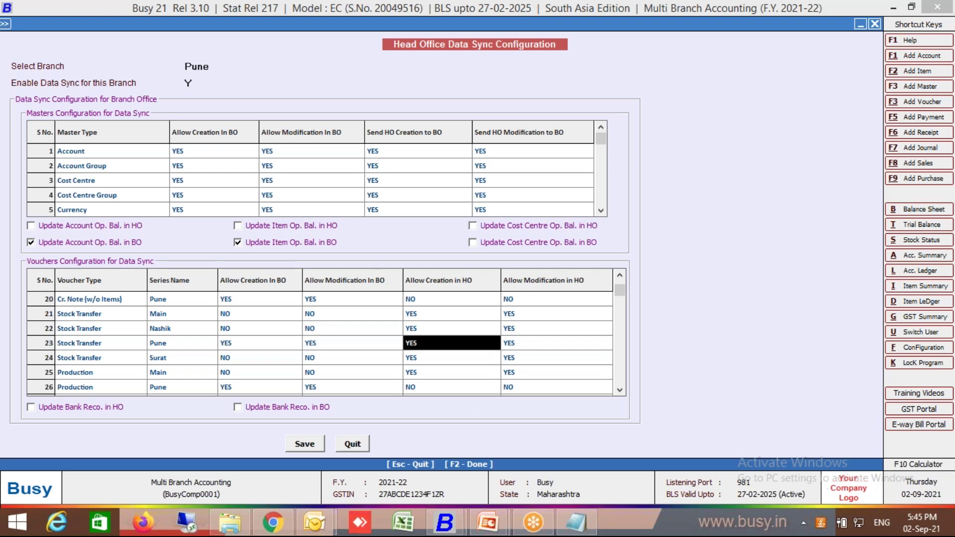
key(n)
key(Return)
key(n)
key(Return)
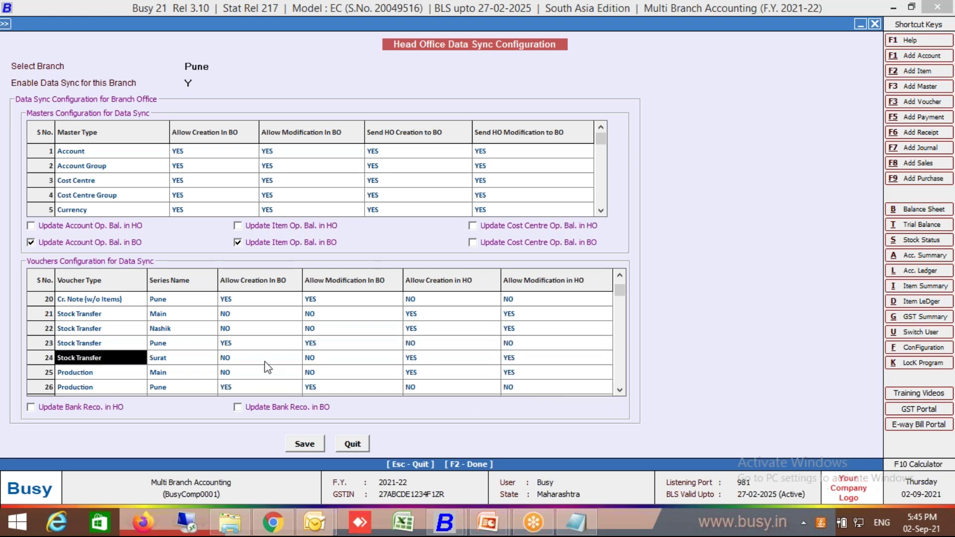
Save Pune's sync configuration, accepting the Invalid Series Config warning
click(306, 443)
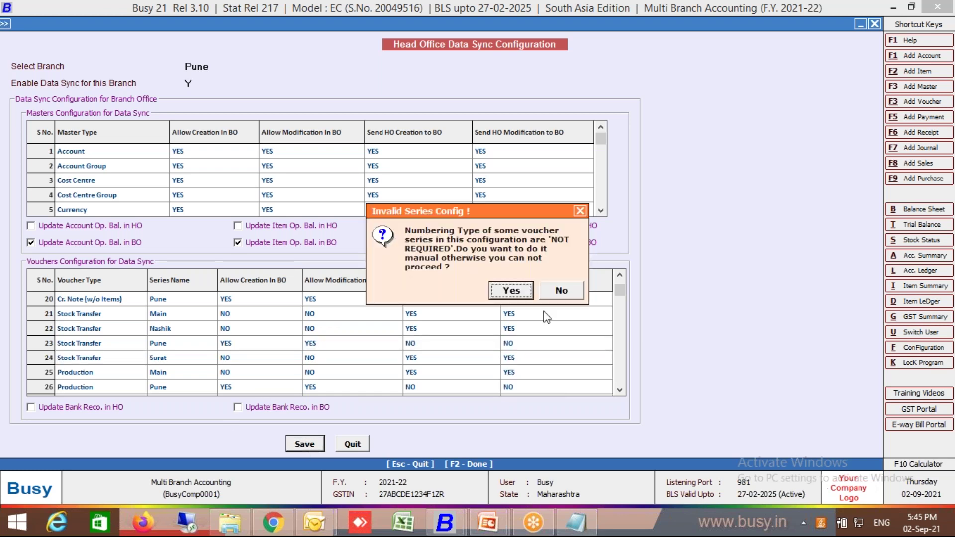
click(505, 299)
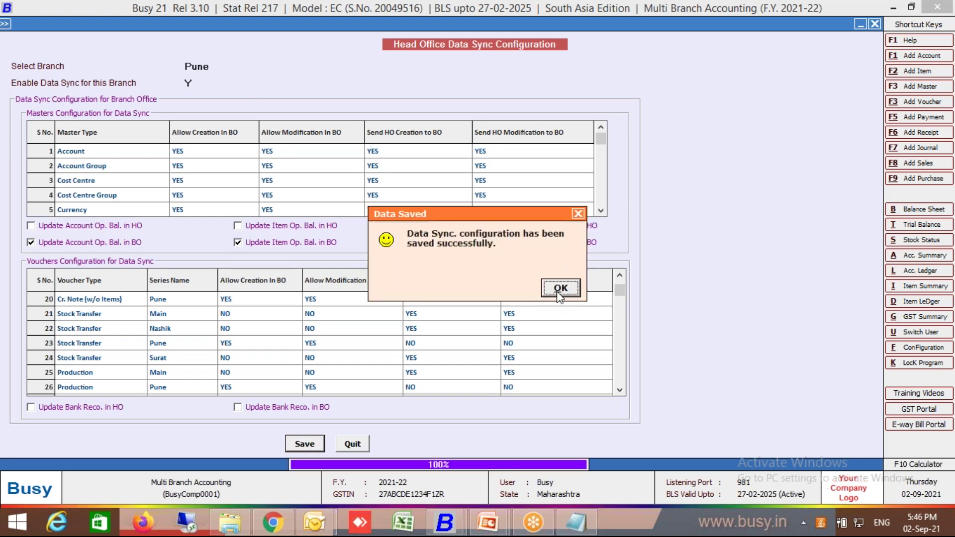
click(559, 287)
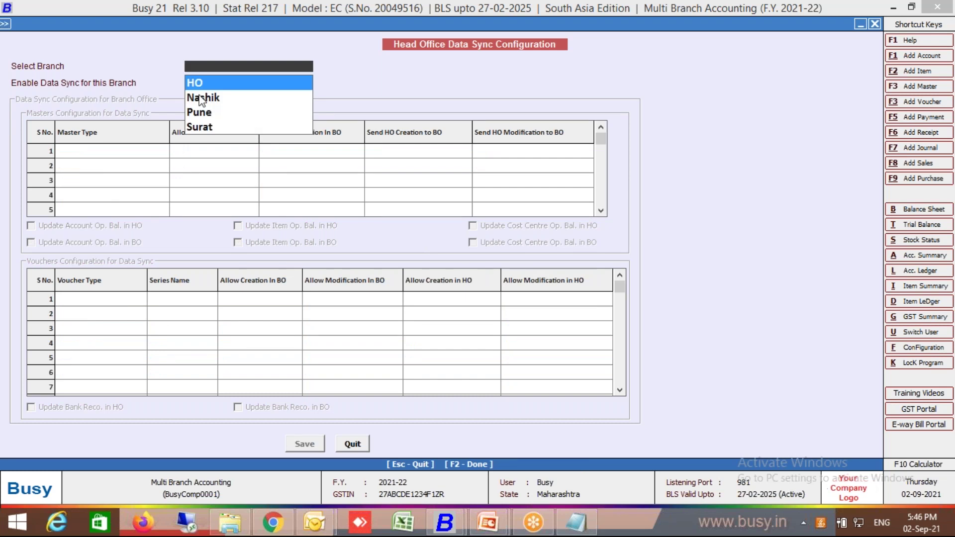
Select the Nashik branch and enable data sync with Y
click(202, 99)
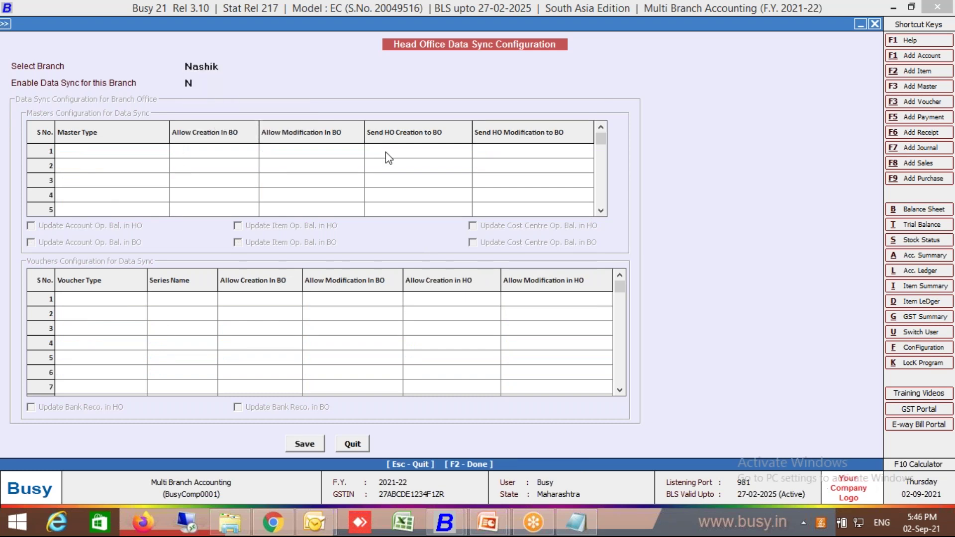
click(193, 82)
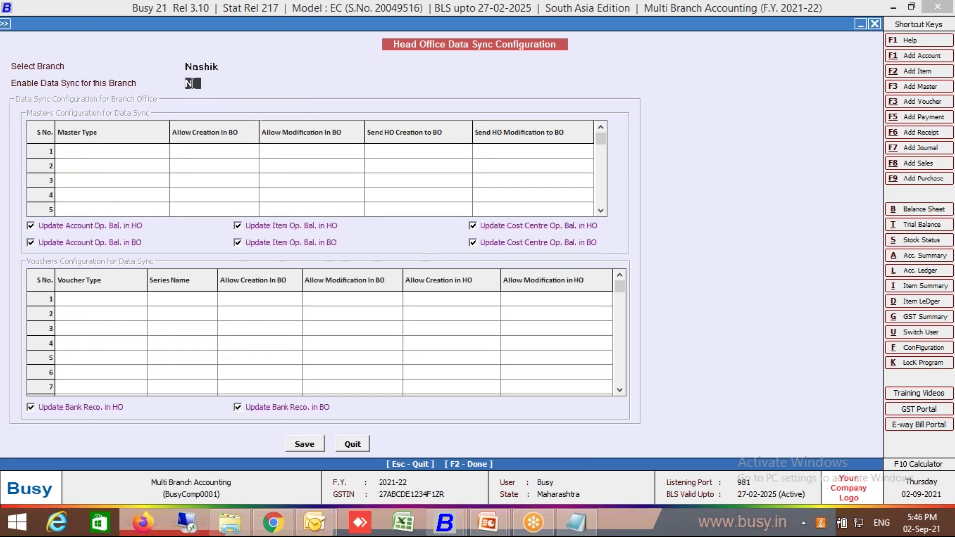
text(Y)
Stop HO/BO updates of account, item and cost centre opening balances and bank reconciliation
click(92, 226)
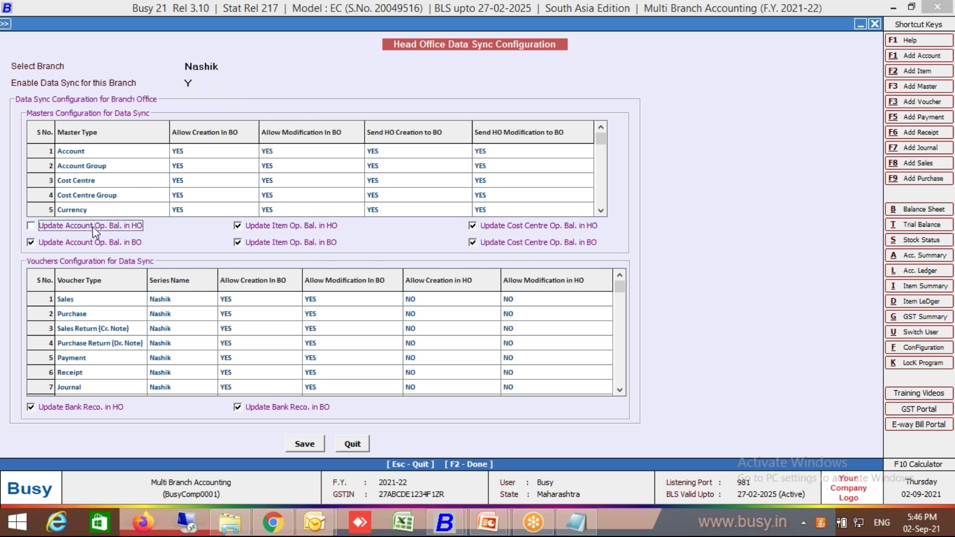
click(278, 226)
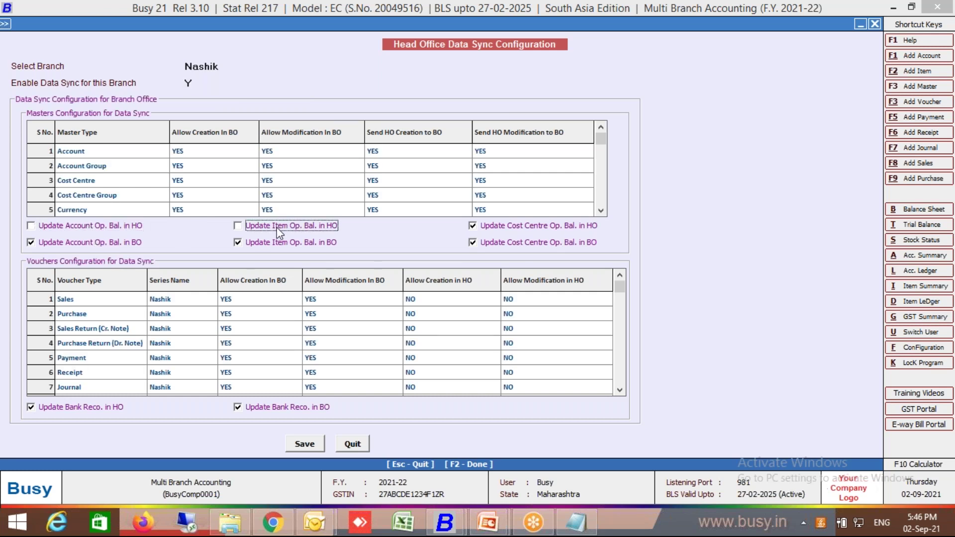
click(505, 226)
click(493, 241)
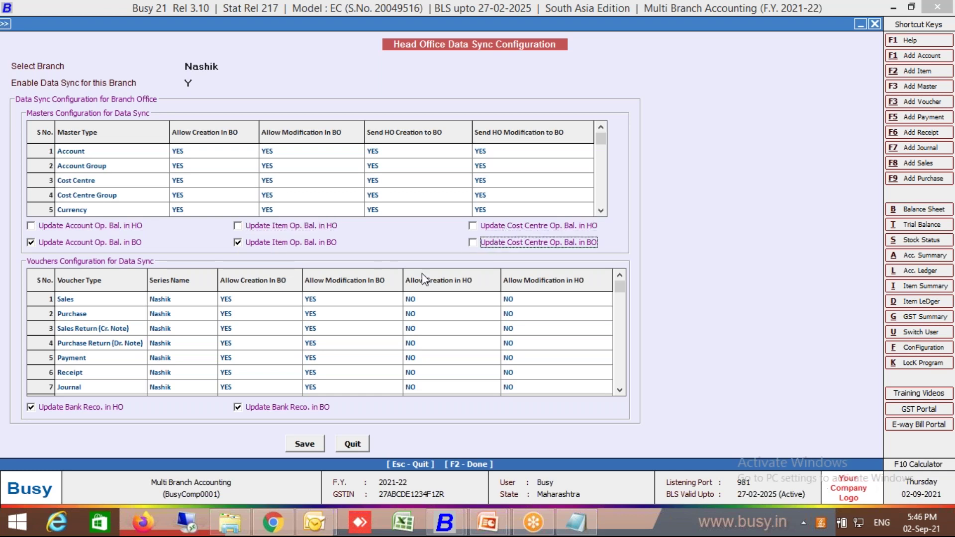
click(287, 410)
click(106, 408)
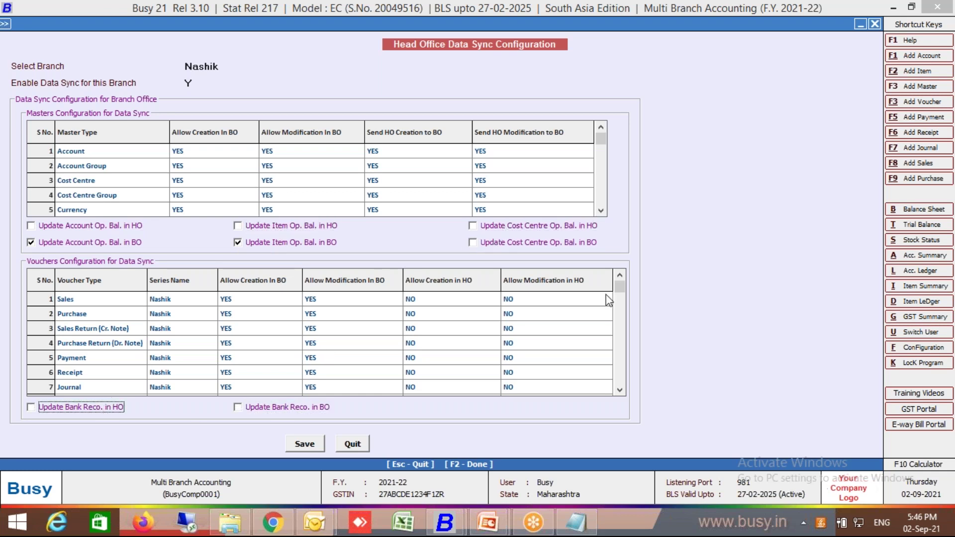
click(618, 354)
click(618, 354)
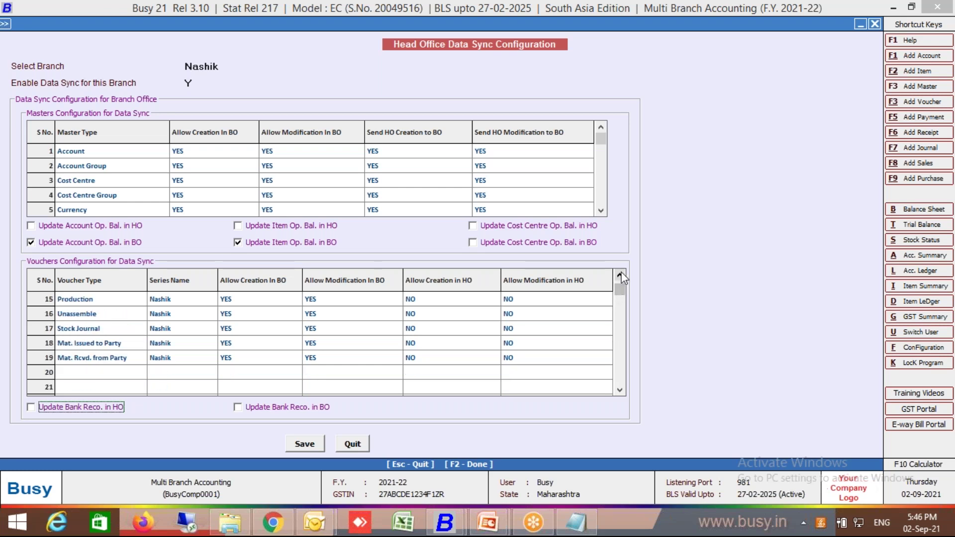
scroll(621, 275, up, 1)
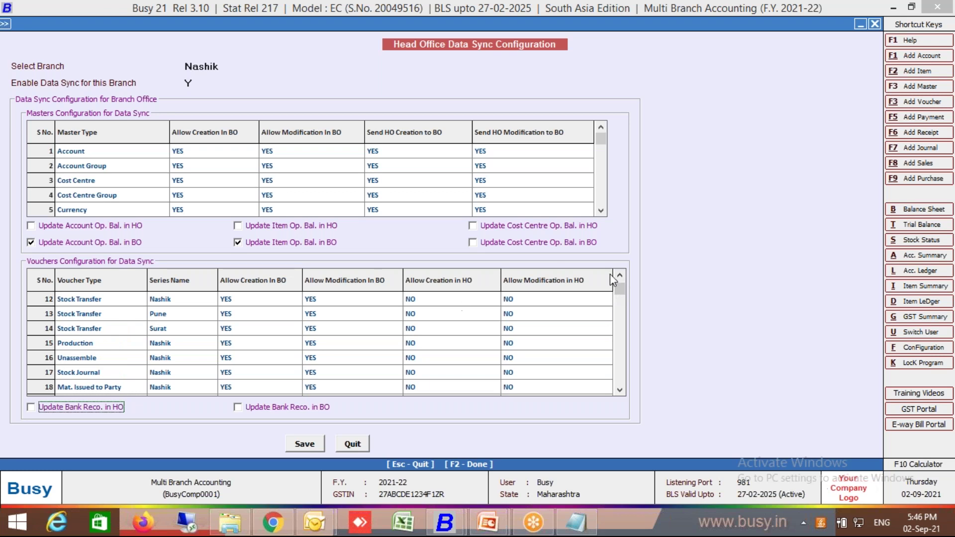
click(619, 275)
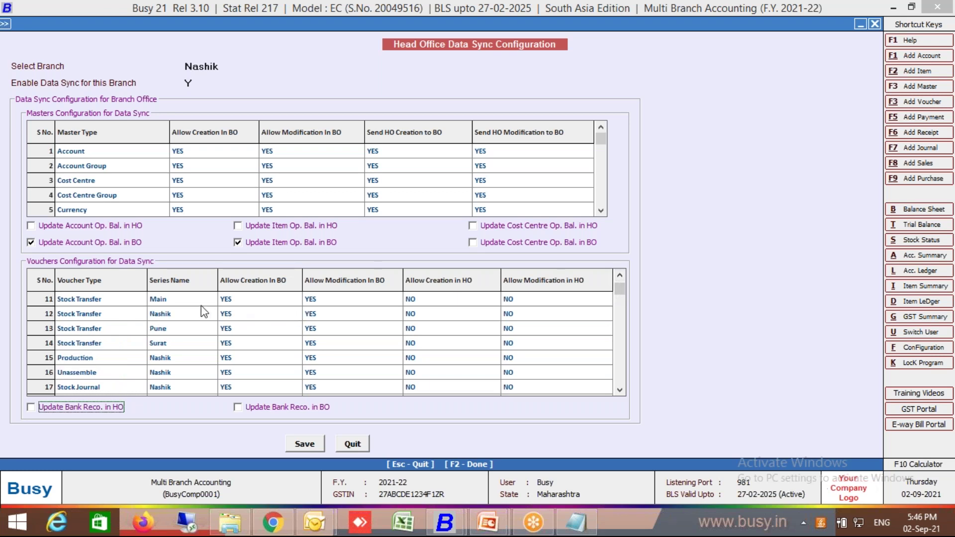
Set the Main, Pune and Surat stock transfer series to NO
click(237, 302)
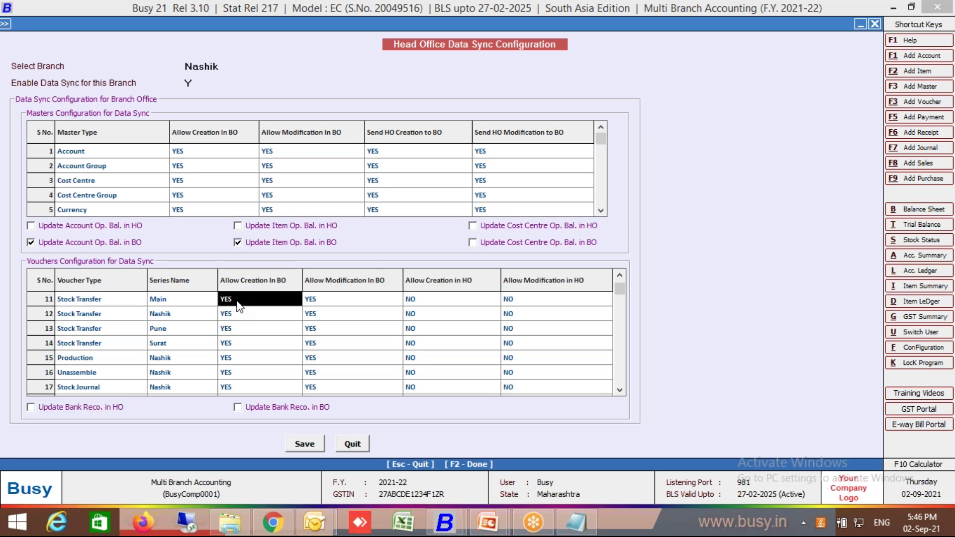
key(n)
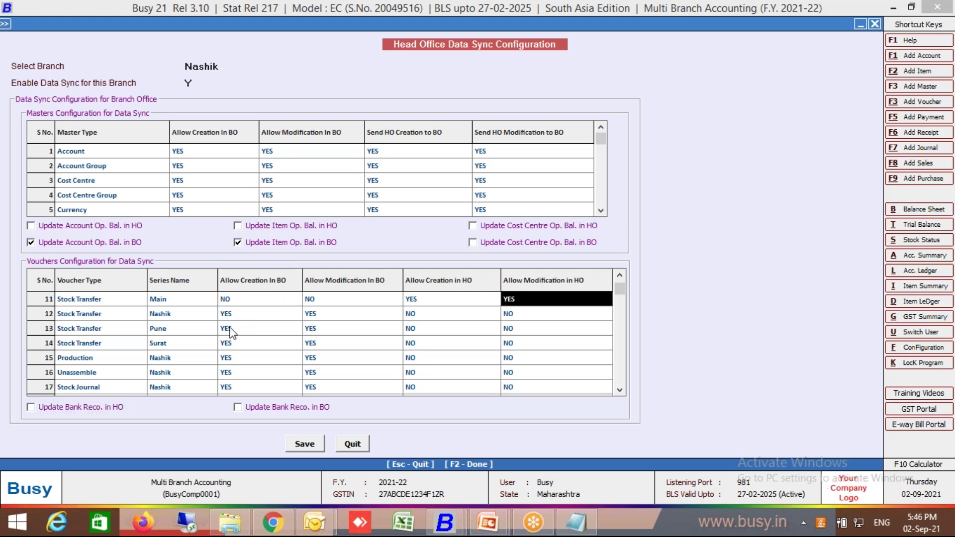
click(230, 329)
key(n)
click(228, 338)
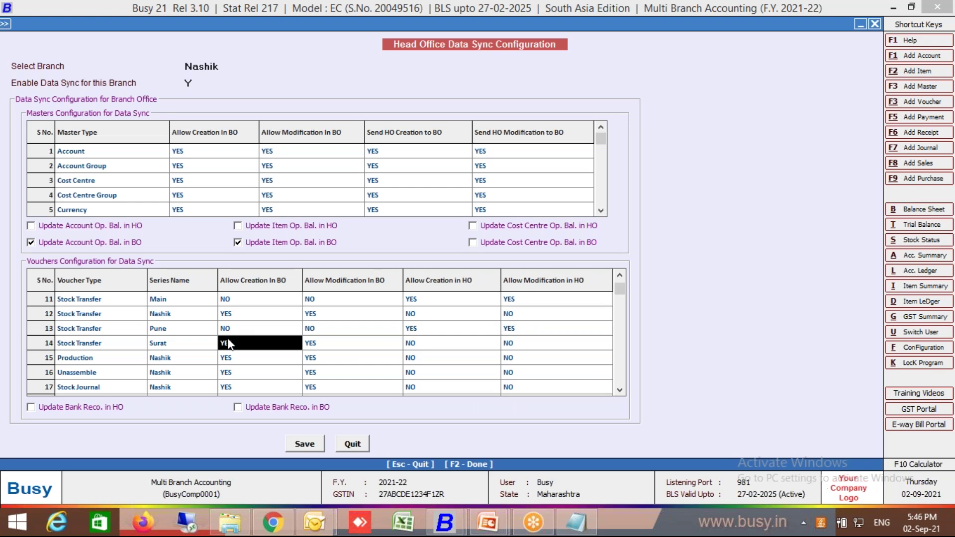
key(n)
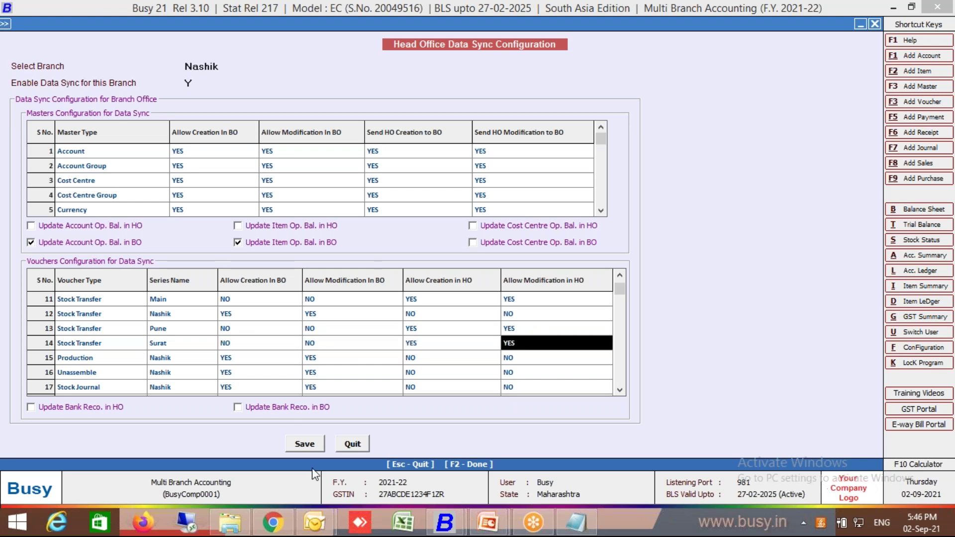
Try saving, accept manual numbering, and dismiss the Surat series addition-rights error
click(308, 446)
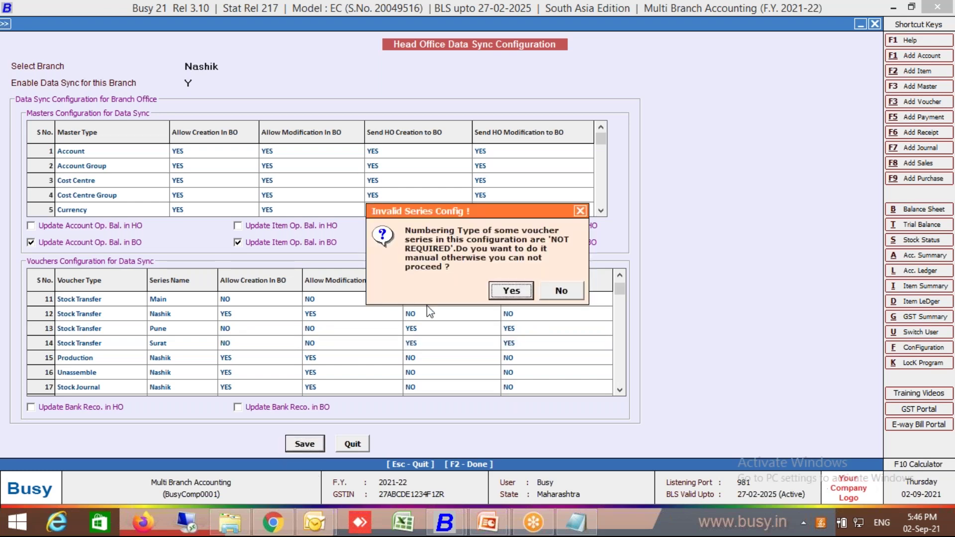
click(514, 294)
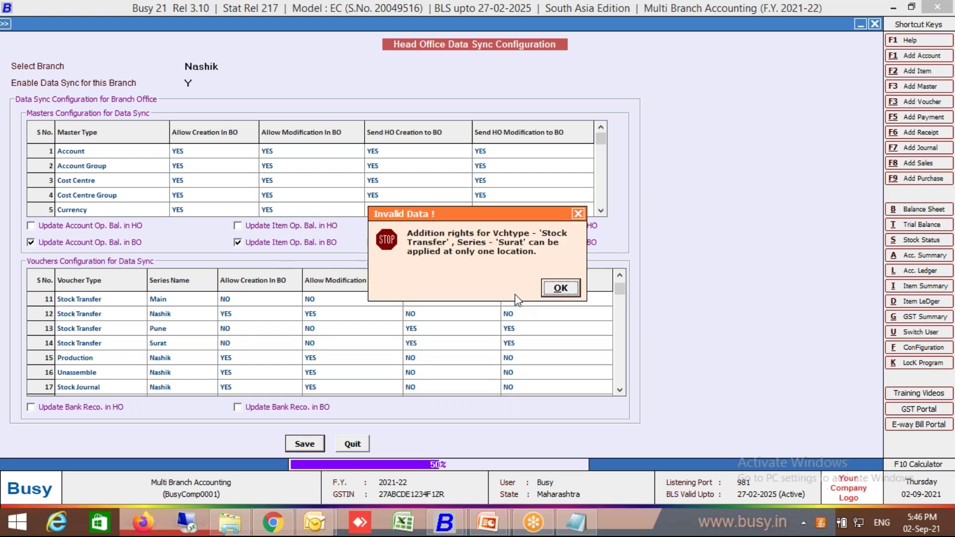
click(563, 287)
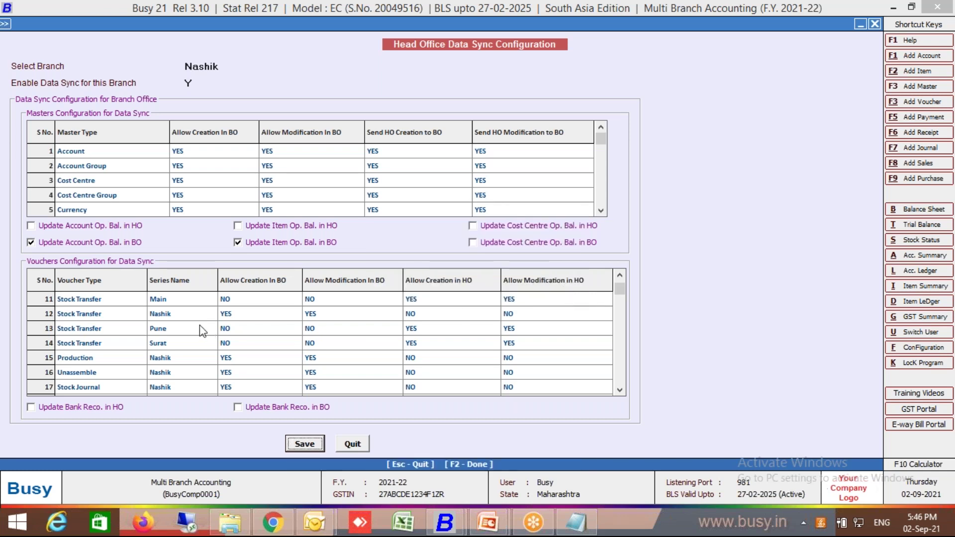
Set Surat stock transfer head office creation, modification and branch creation to NO
click(169, 346)
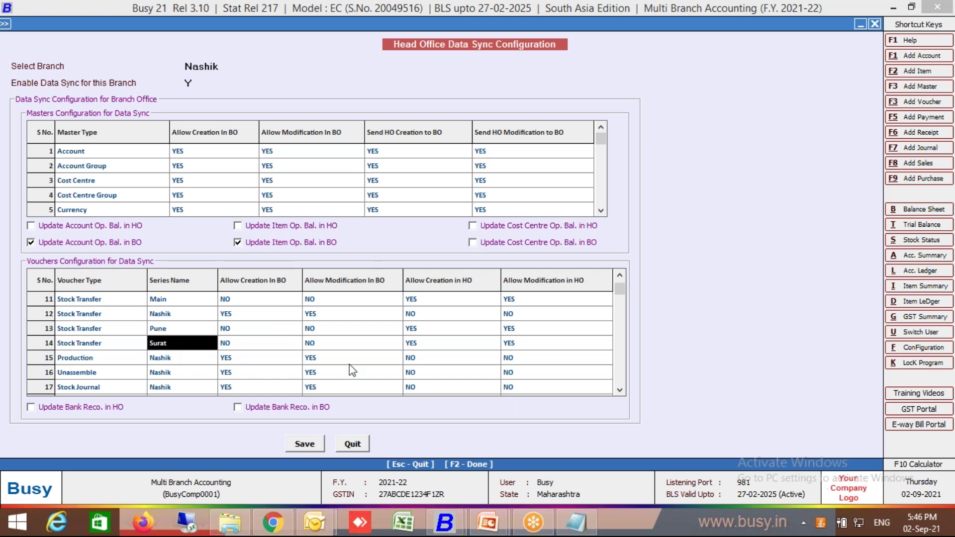
click(424, 344)
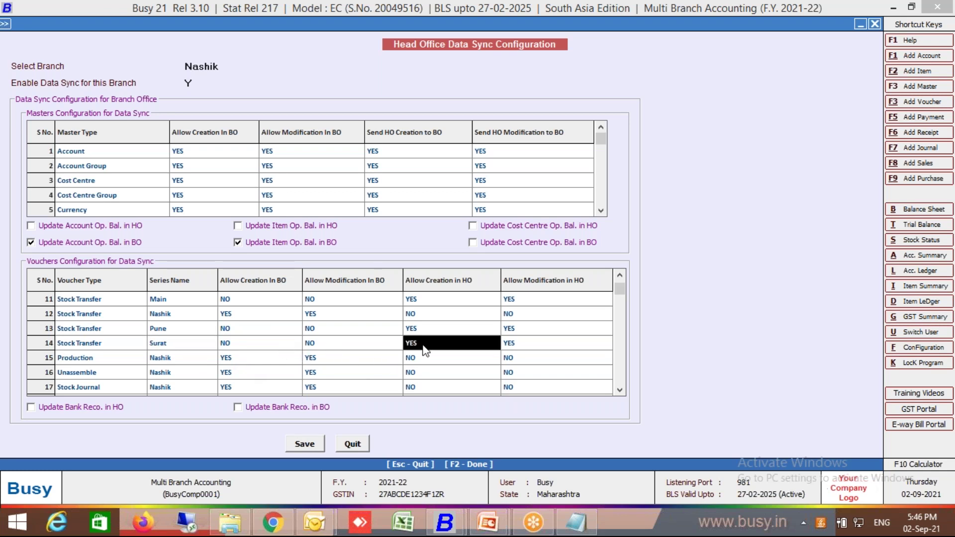
text(n)
key(Return)
text(n)
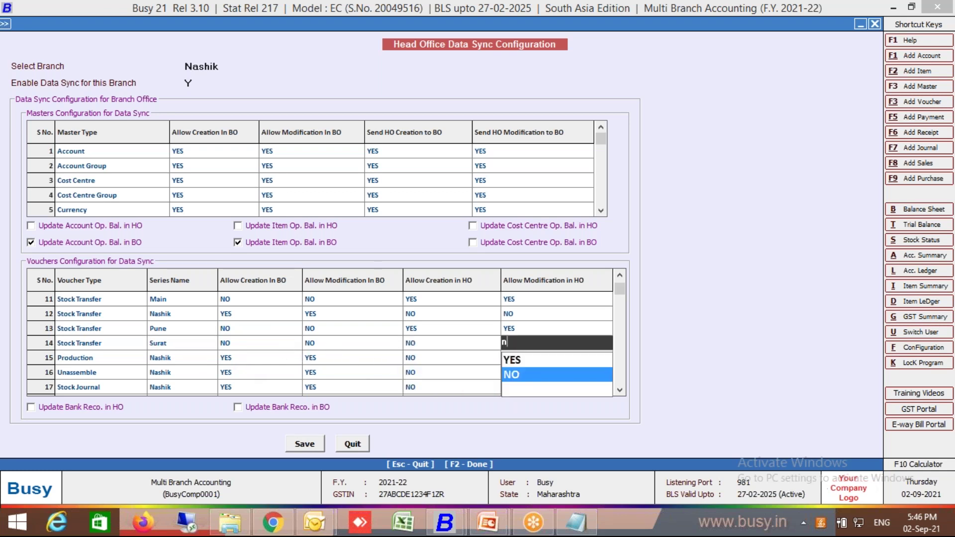
key(Return)
click(264, 350)
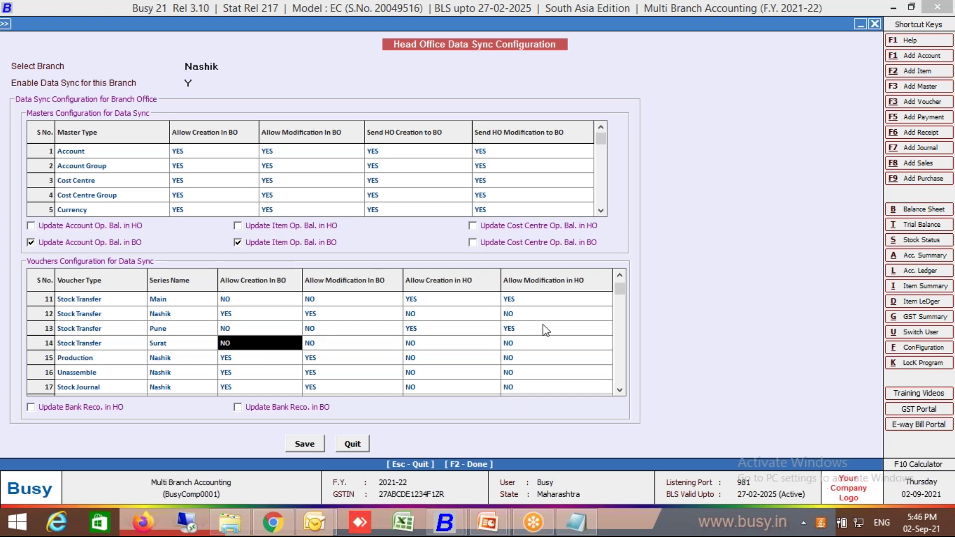
shift+click(538, 350)
text(n)
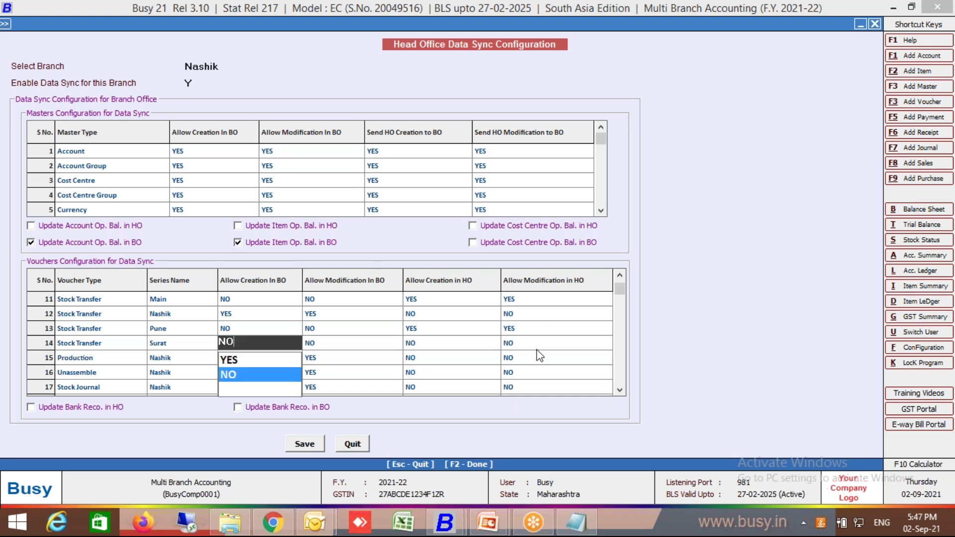
key(Return)
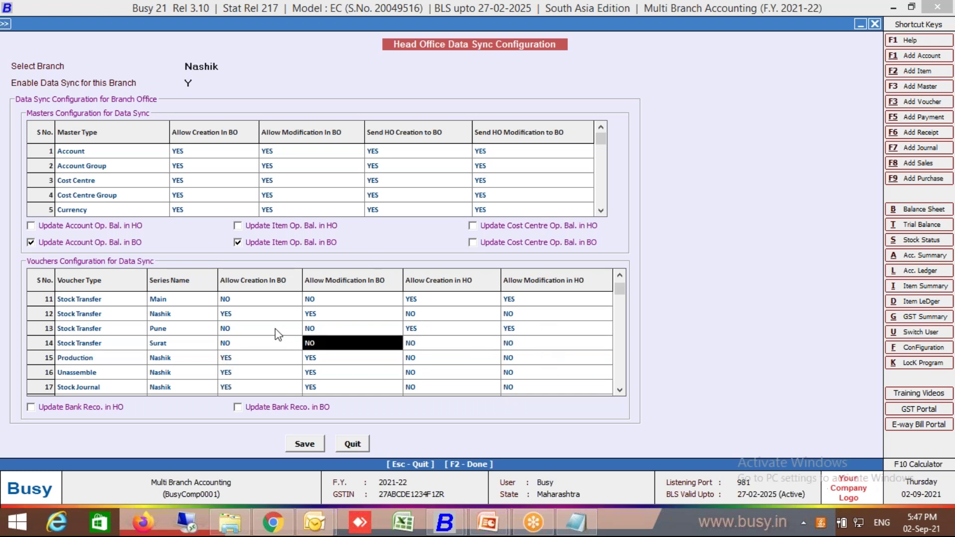
Set head office creation and modification to NO for the Pune and Main series
click(276, 329)
key(Return)
key(Return)
text(n)
key(Return)
text(n)
click(232, 301)
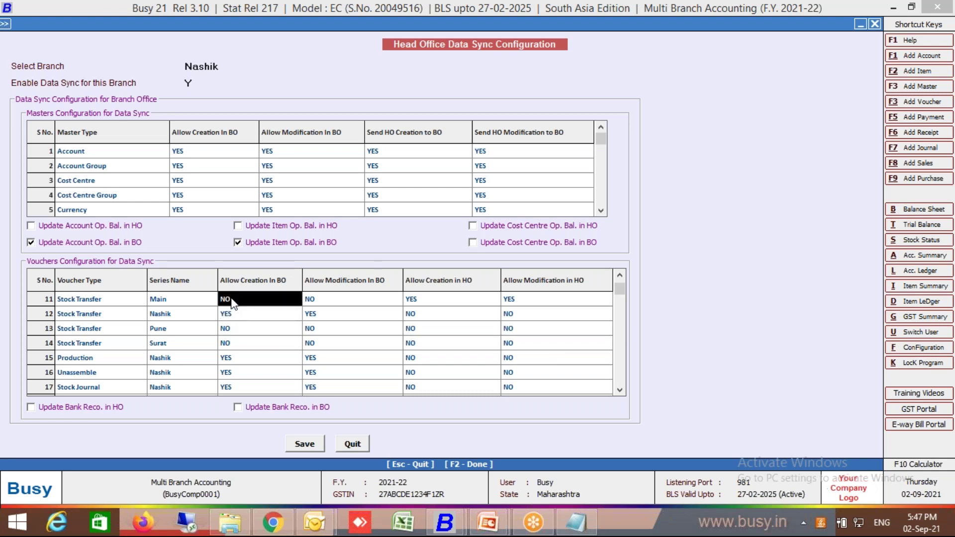
key(Return)
key(Return)
text(n)
key(Return)
text(n)
Set Nashik series branch creation and modification to NO, then save the configuration successfully
click(309, 444)
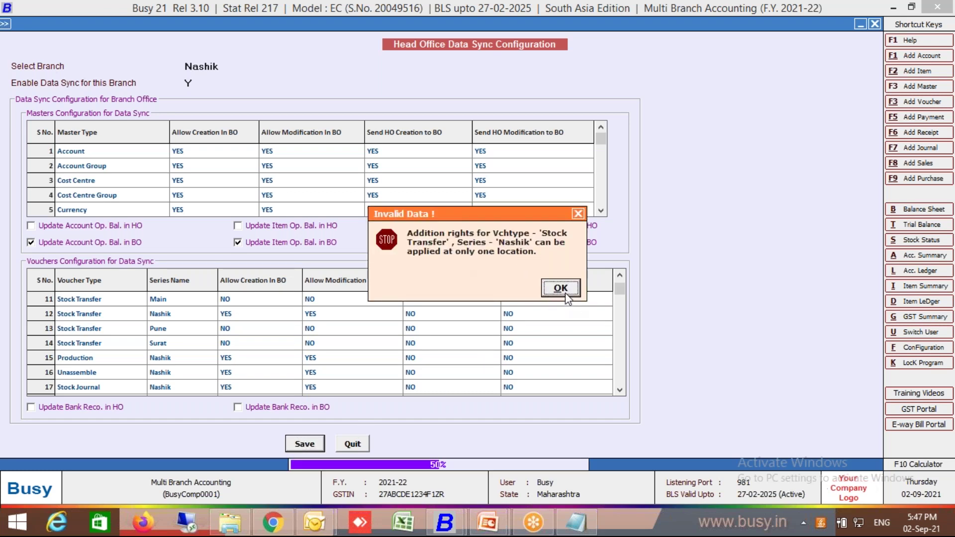
click(562, 288)
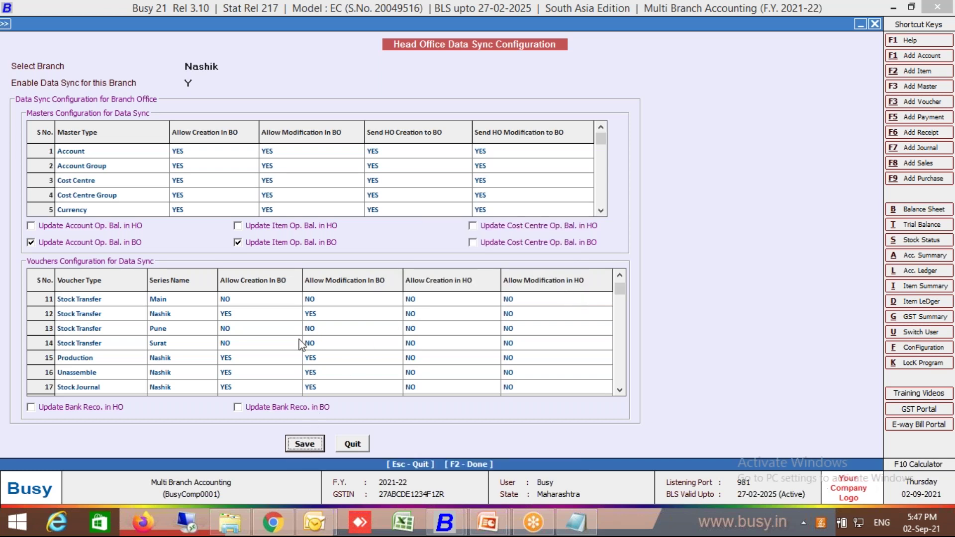
click(255, 317)
text(NO)
key(Return)
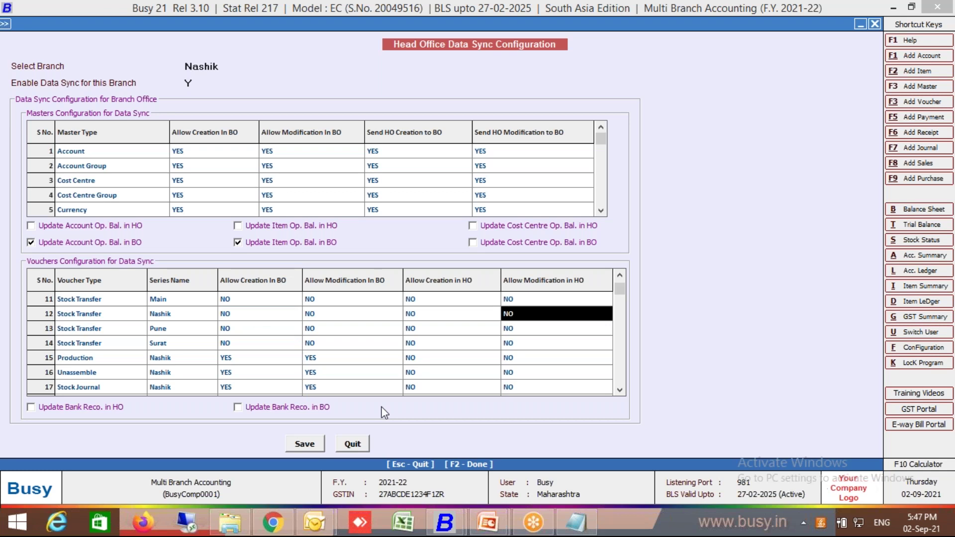
click(312, 444)
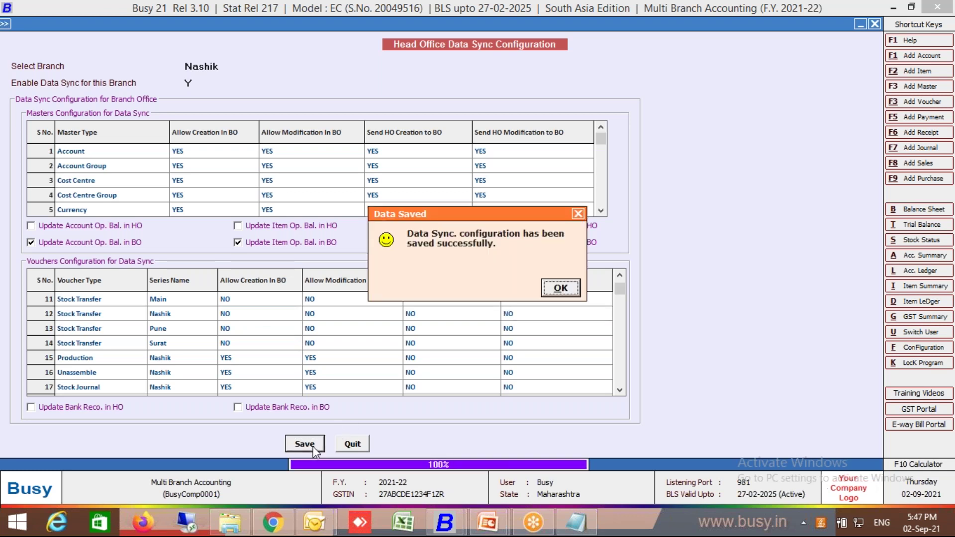
key(Return)
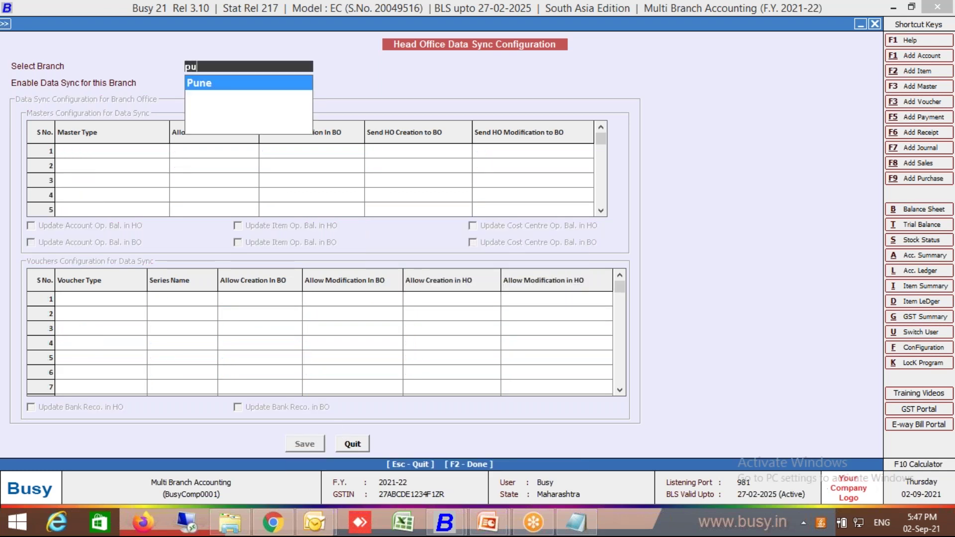
For Pune, set the Main stock transfer series' head office creation and modification to NO
key(Return)
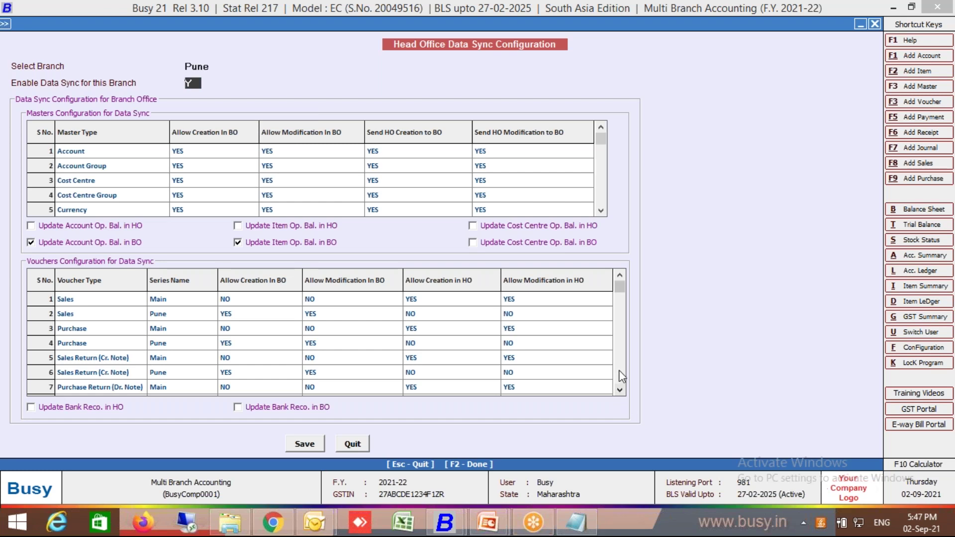
click(618, 369)
click(618, 370)
click(619, 370)
click(619, 275)
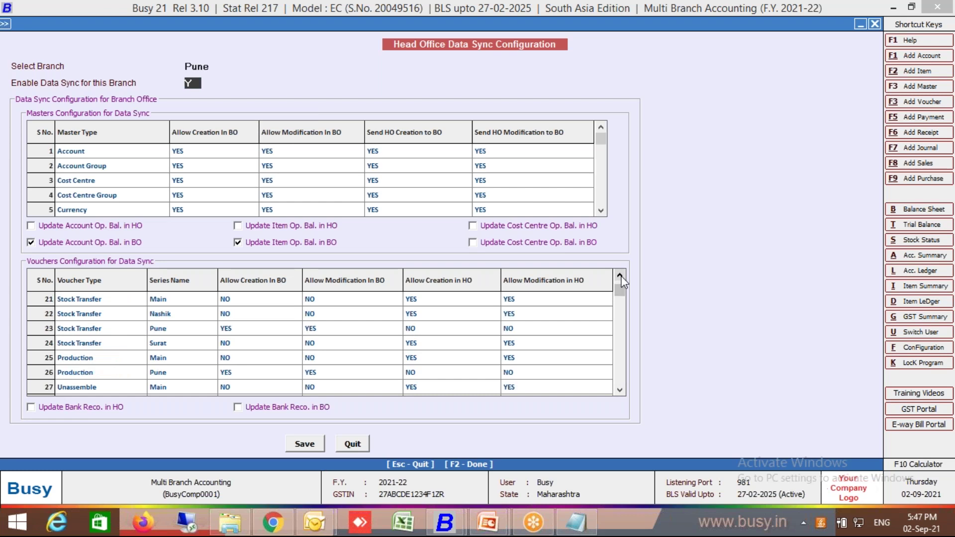
click(234, 301)
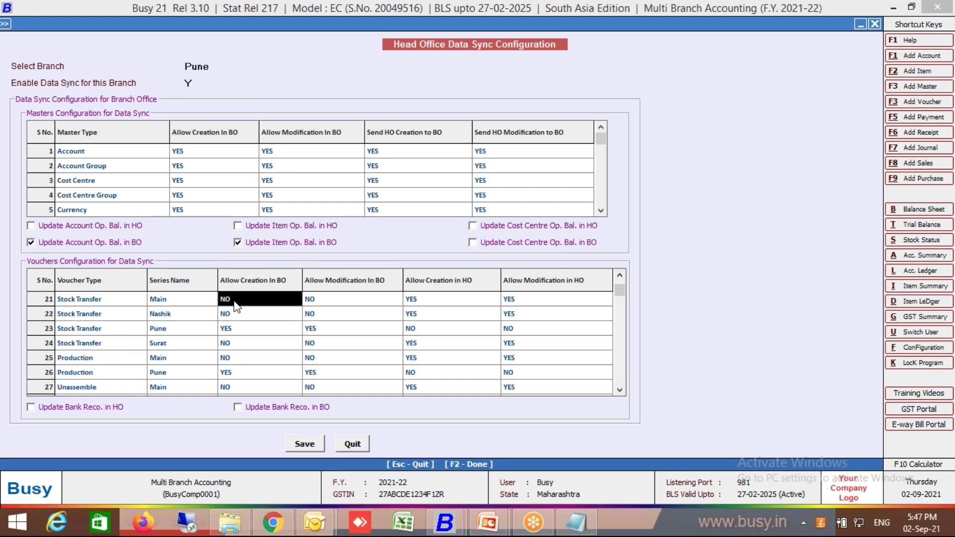
key(Return)
key(Return)
key(n)
key(Return)
key(n)
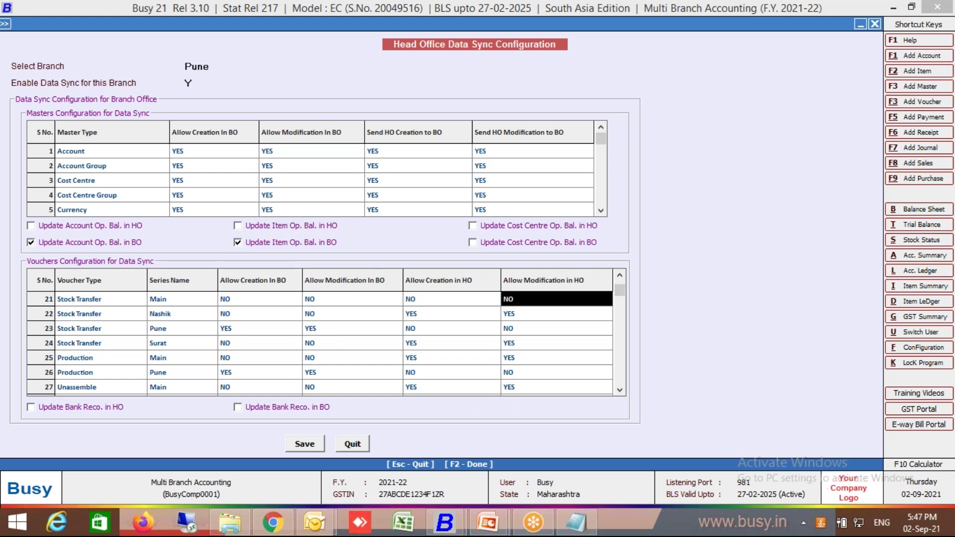
Set Nashik and Surat series head office creation and modification to NO, then save
click(232, 317)
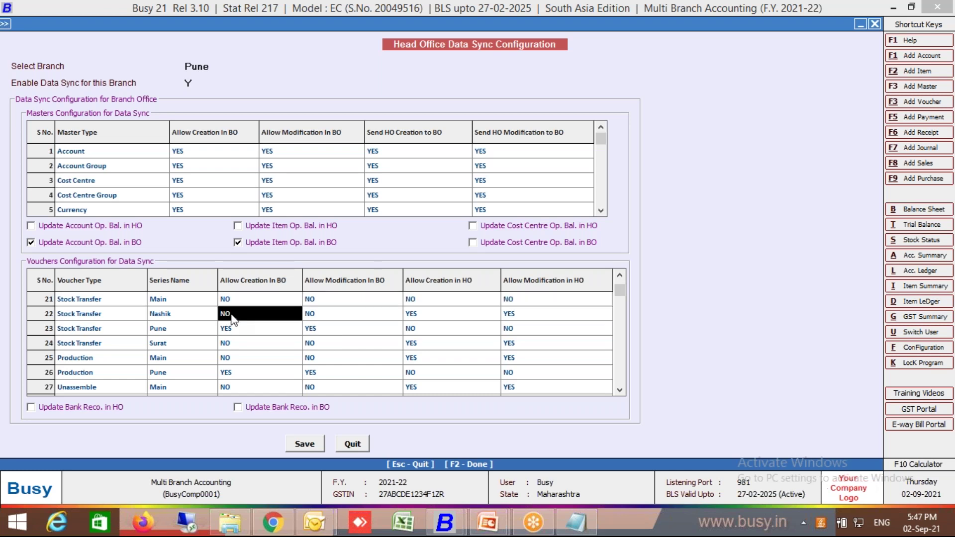
key(Return)
key(Return)
key(n)
key(Return)
key(n)
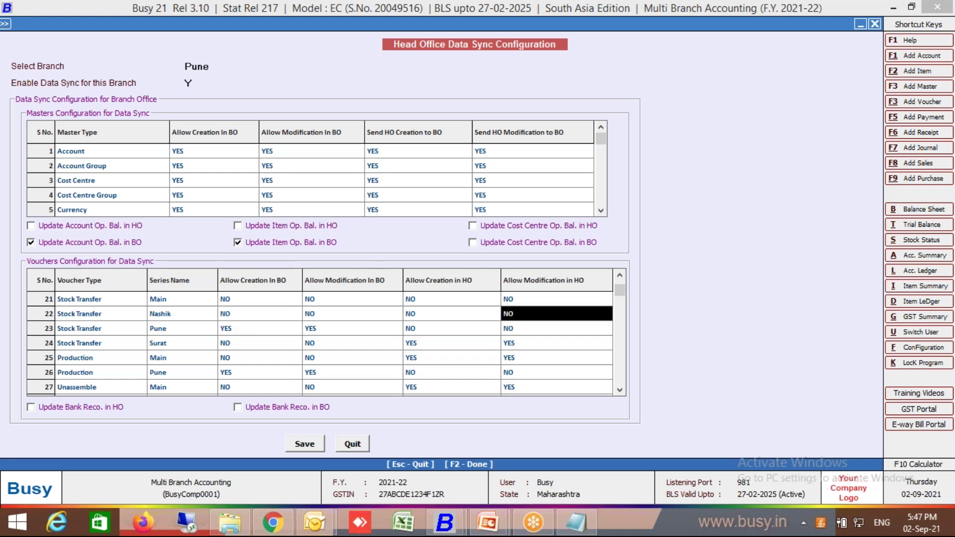
click(227, 347)
key(Return)
key(Return)
key(n)
key(Return)
key(n)
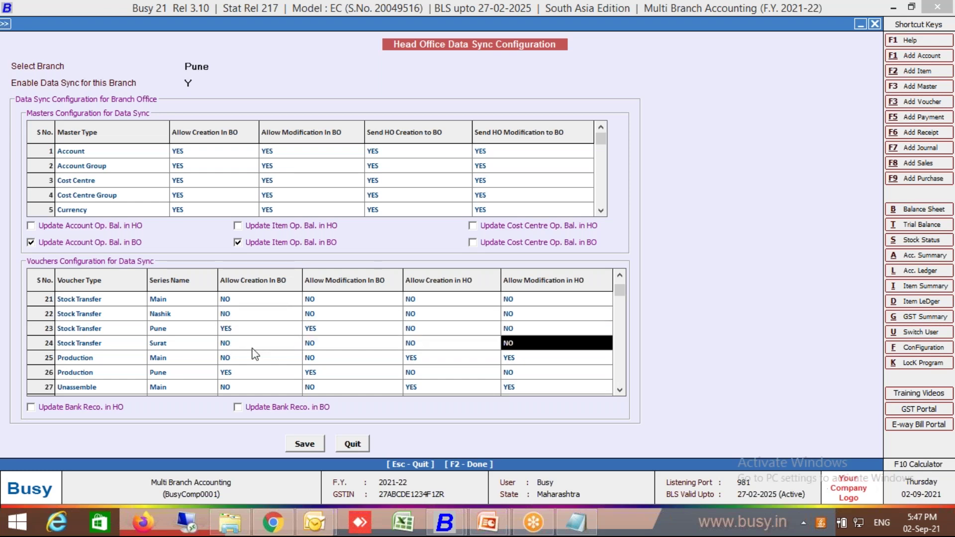
click(306, 444)
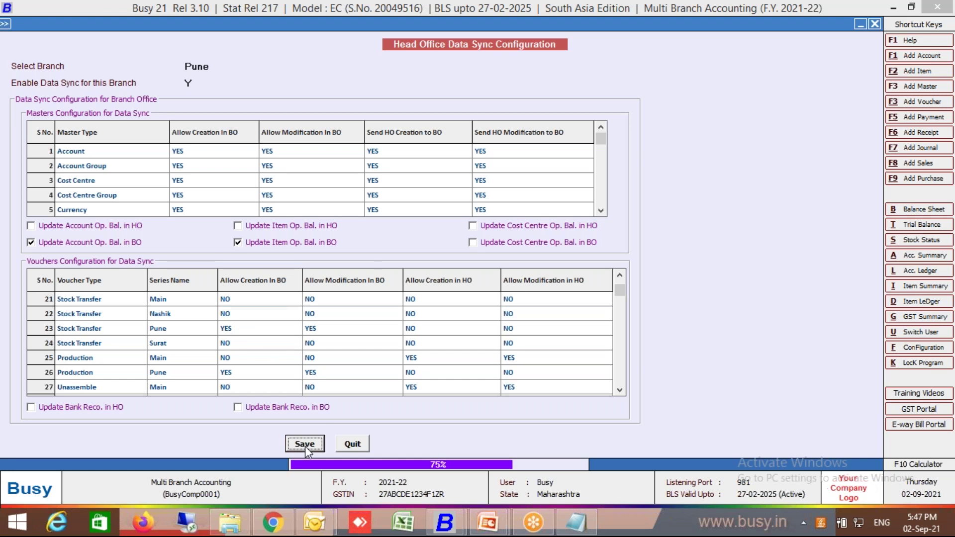
Set Nashik's own Nashik stock transfer series branch creation and modification to YES, save and close
click(560, 288)
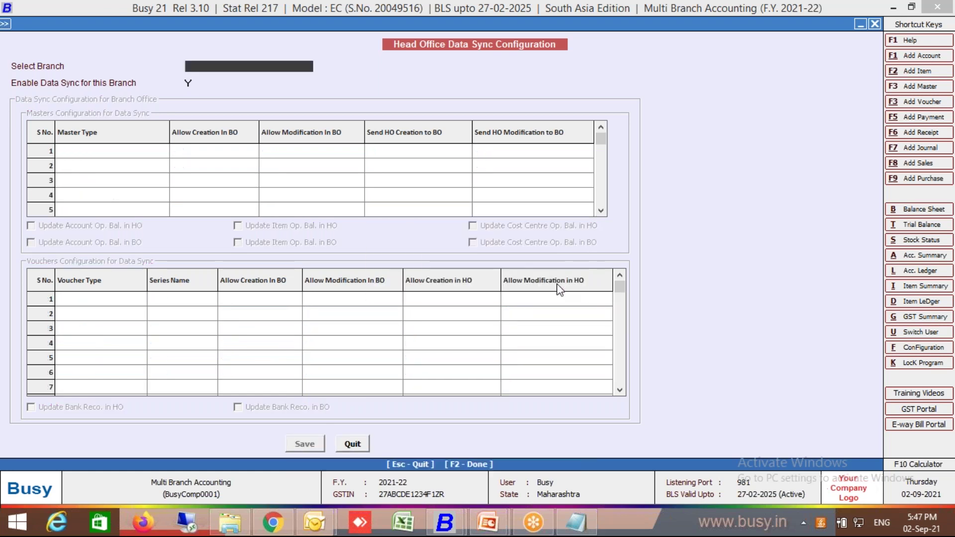
text(n)
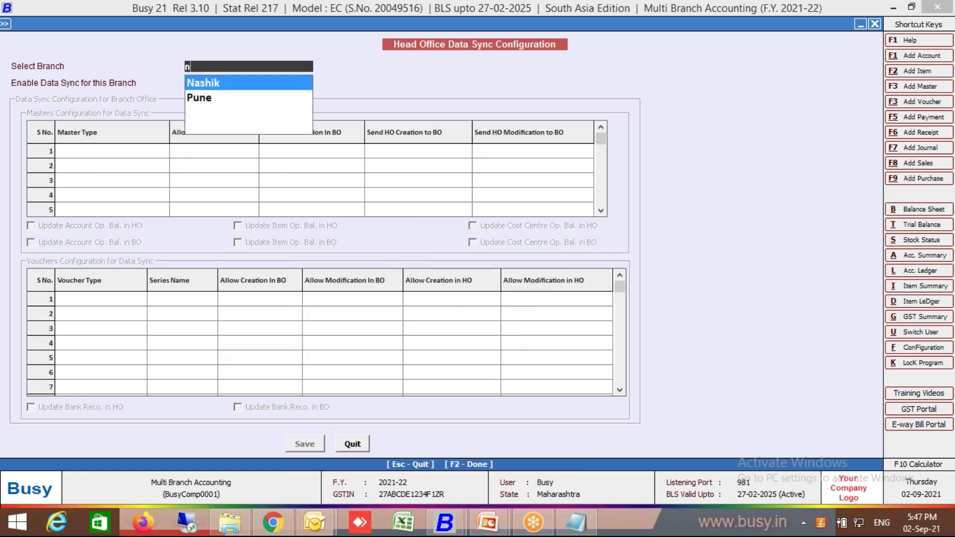
key(Return)
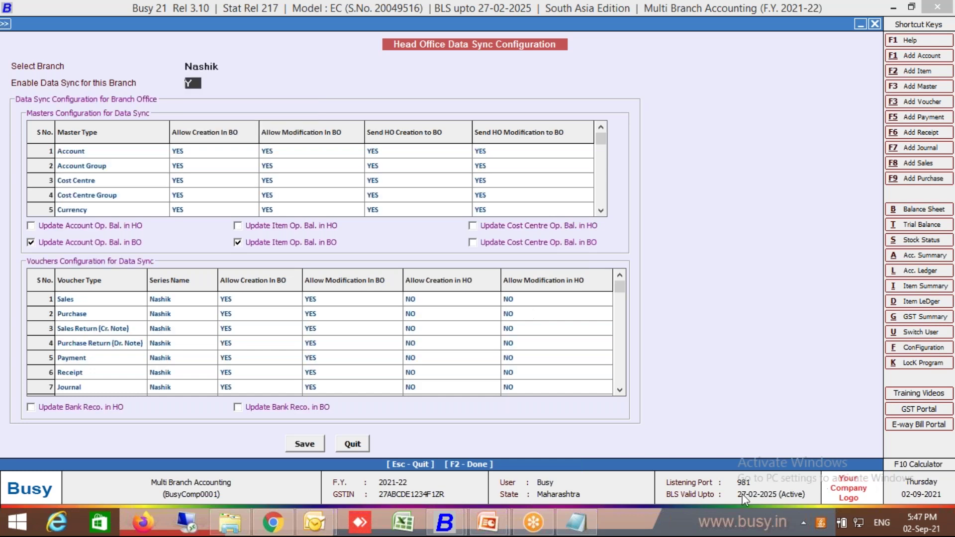
click(620, 381)
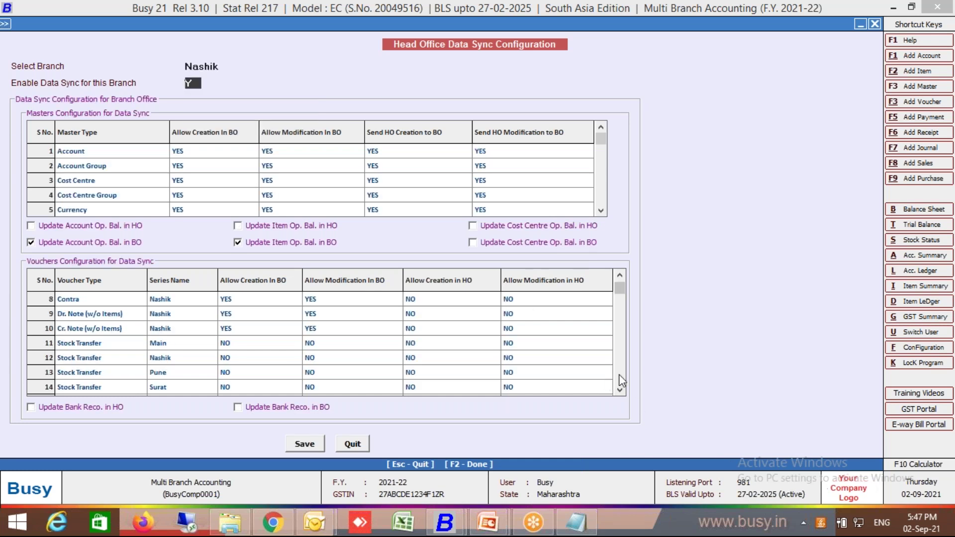
click(257, 358)
key(y)
key(Return)
key(y)
key(Return)
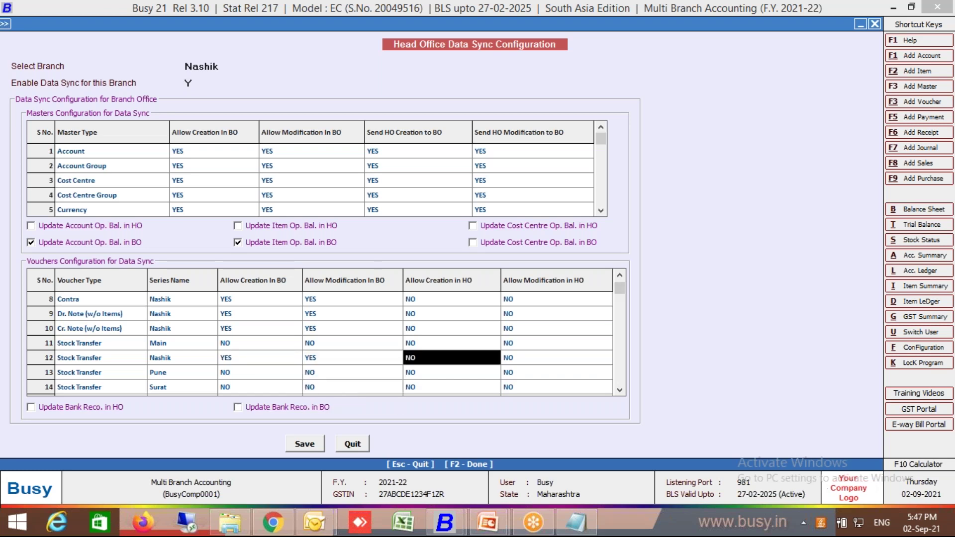
key(F2)
key(Return)
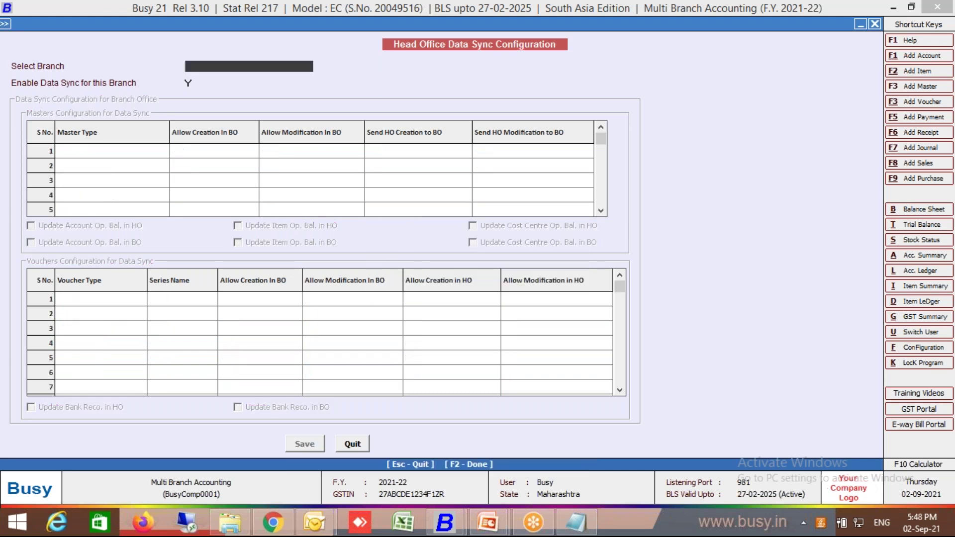
key(Escape)
key(Escape)
Save Enterprise Features, exit Features / Options and the Administration menu, then show the desktop
key(Return)
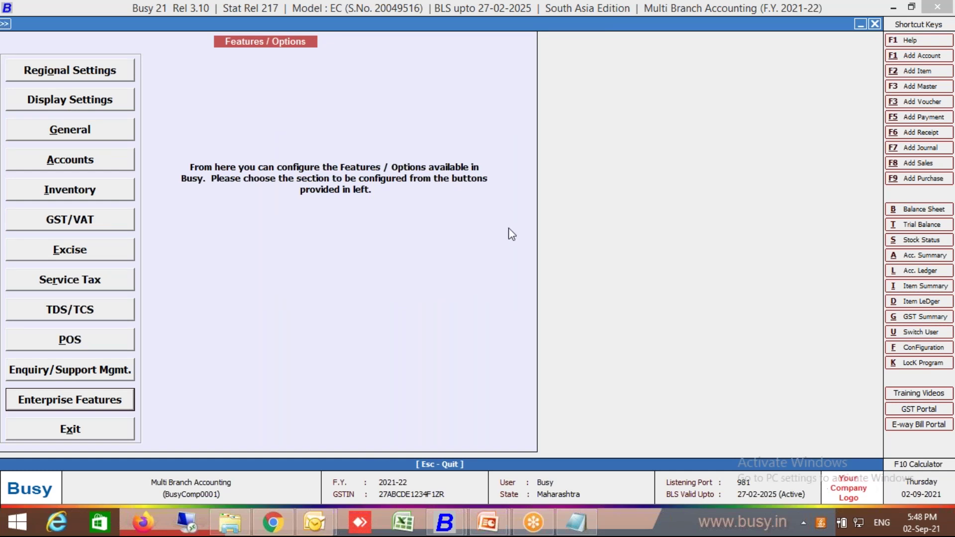
click(112, 425)
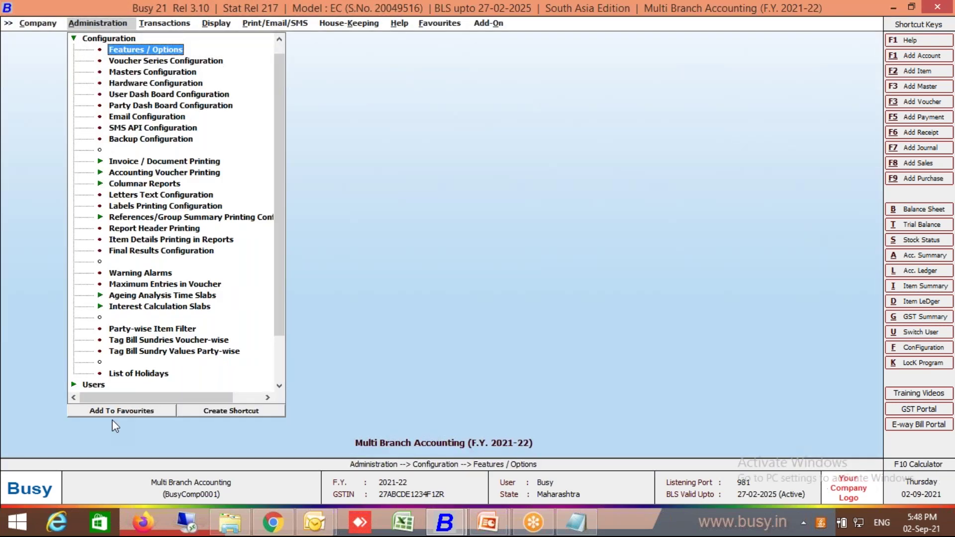
key(Escape)
key(Escape)
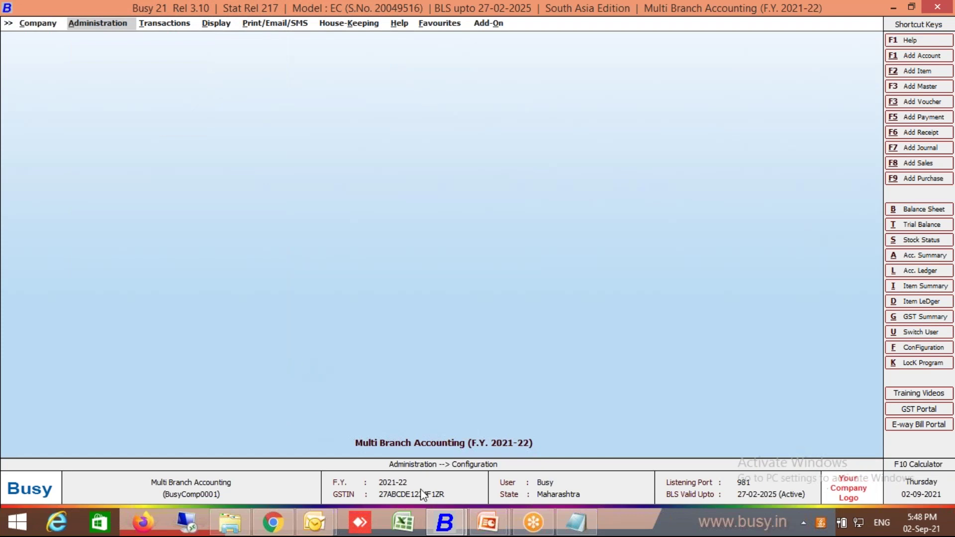
click(462, 520)
key(super+r)
key(Escape)
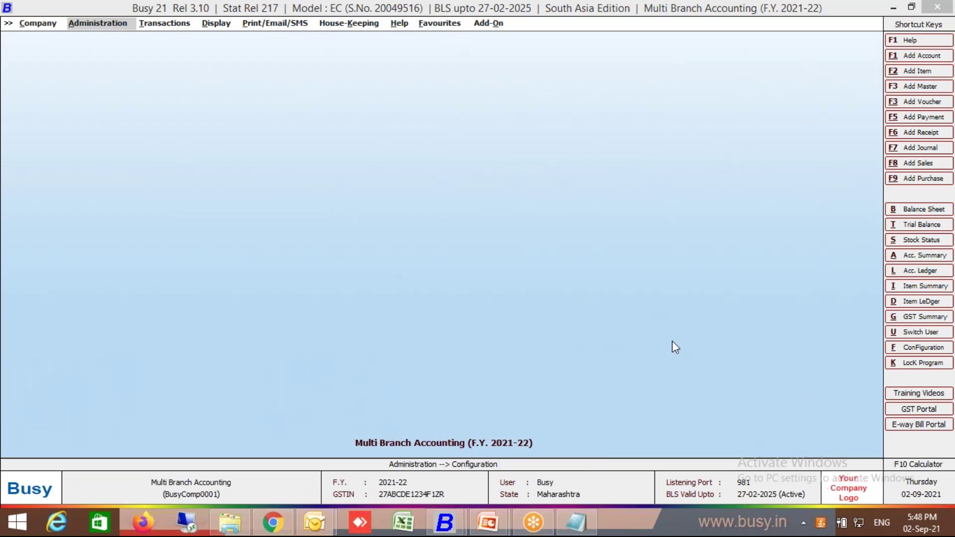
key(super+d)
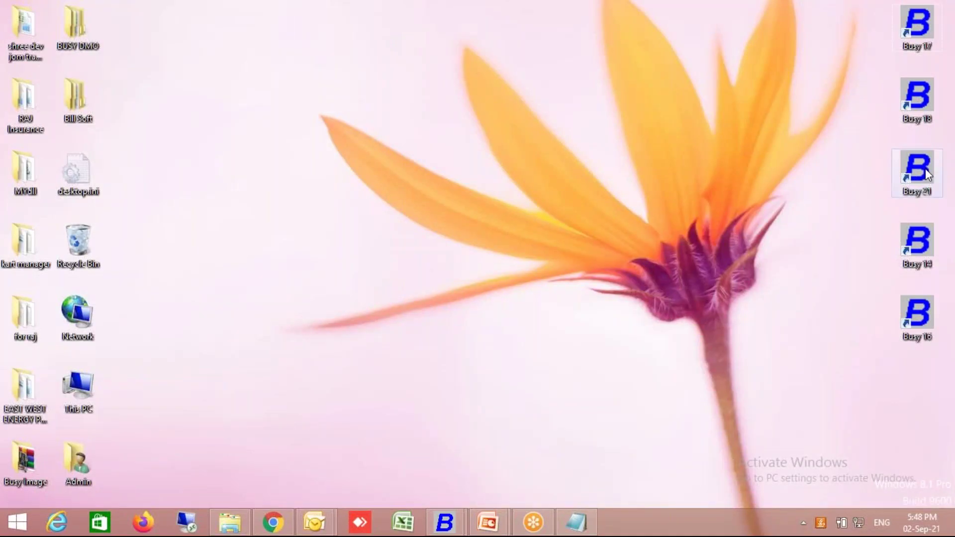
Launch Busy 21 and switch to the Busy Pune Branch company window
click(925, 170)
double_click(925, 168)
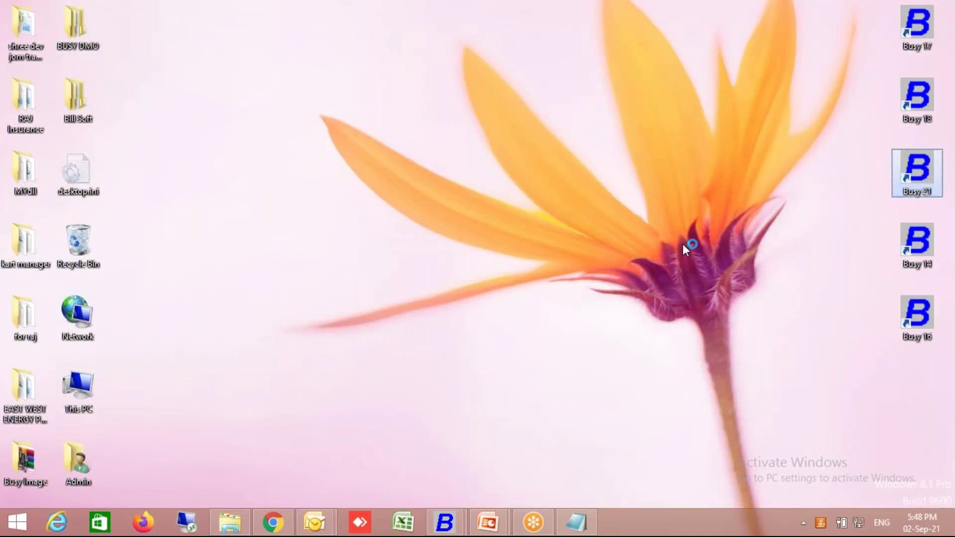
mouse_move(444, 522)
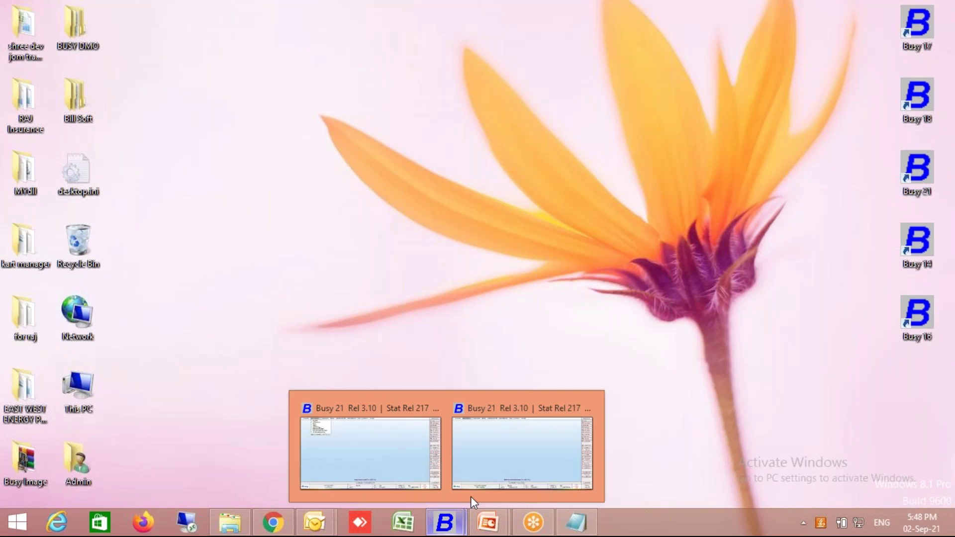
click(508, 470)
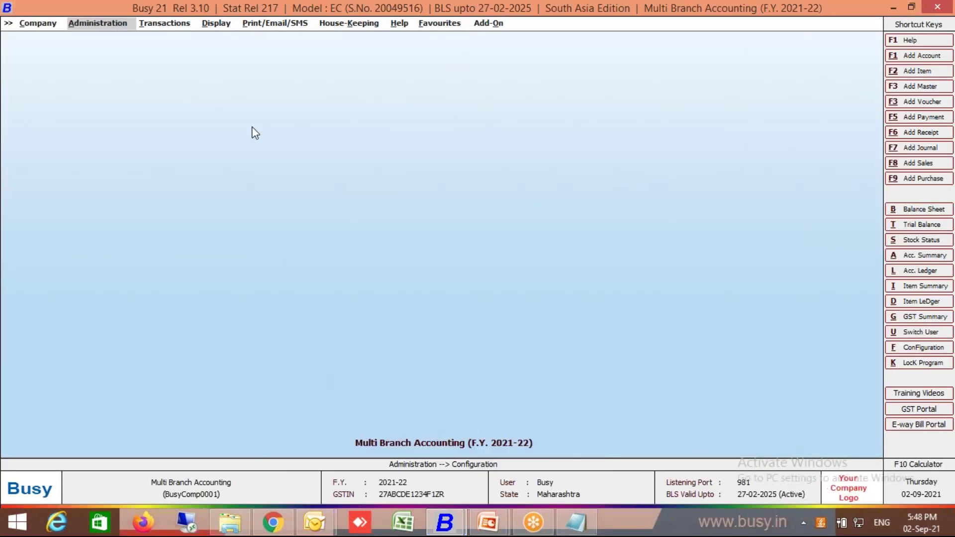
click(443, 530)
click(490, 463)
click(444, 522)
click(309, 446)
Open Enterprise Features' branch sync configuration and read the head office configuration
click(128, 49)
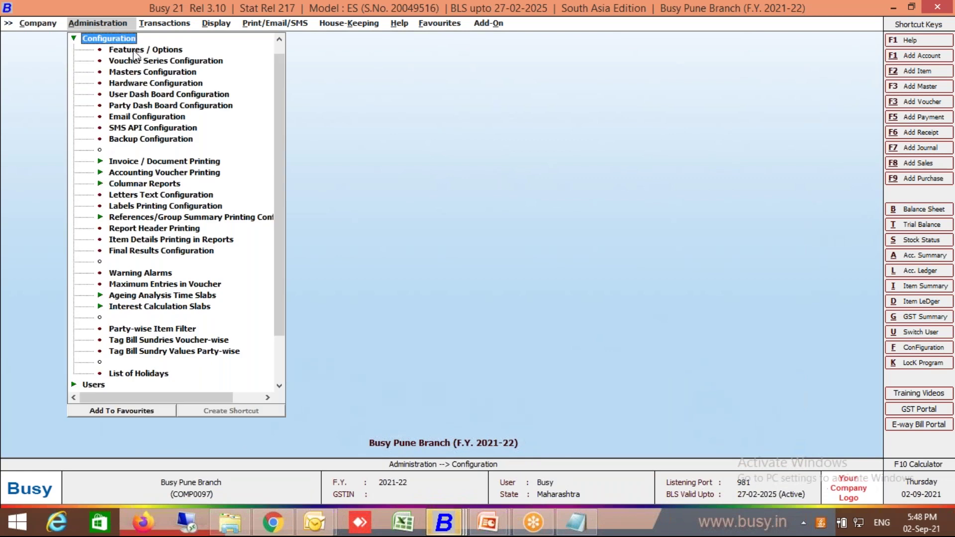
double_click(129, 50)
click(114, 402)
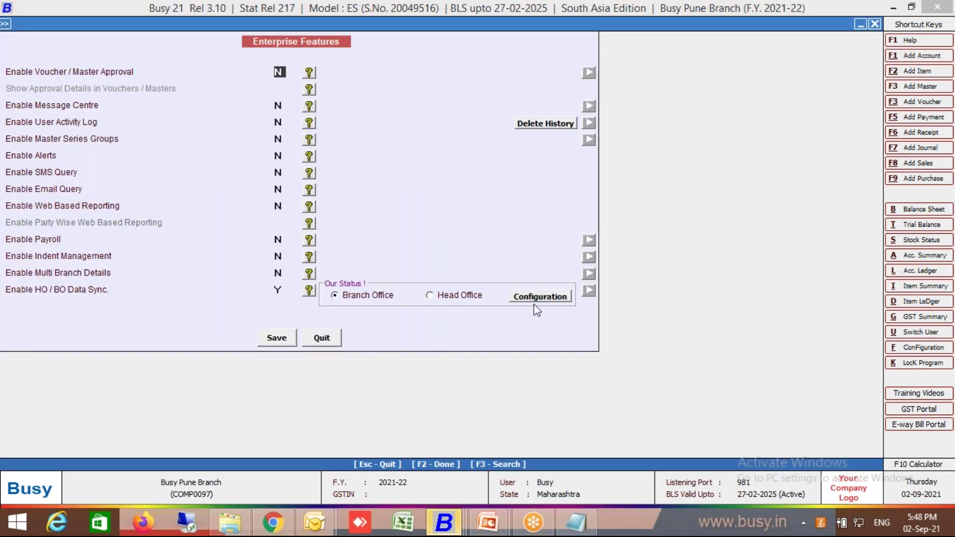
click(542, 297)
click(470, 236)
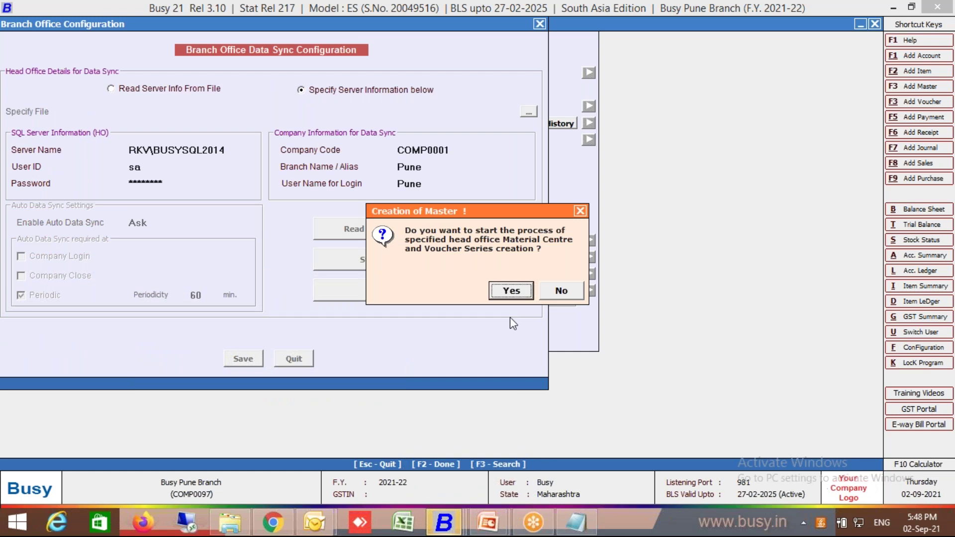
Confirm creating HO material centres and voucher series, then confirm data sync with HO
click(511, 291)
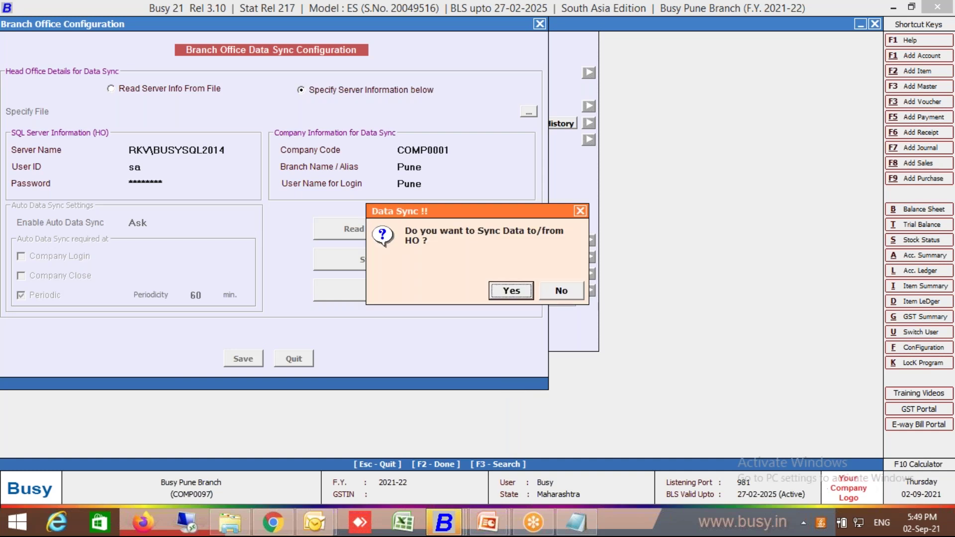
click(511, 291)
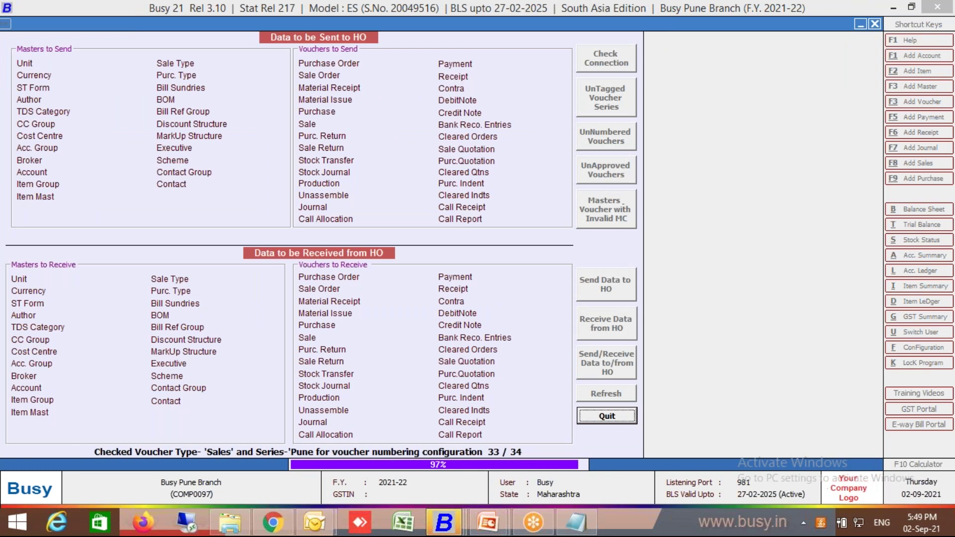
mouse_move(444, 522)
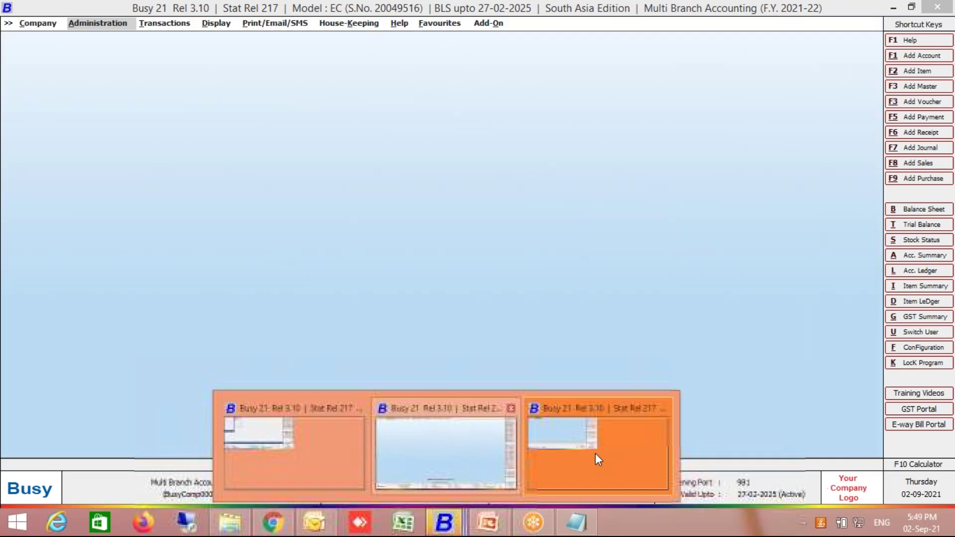
Create company 'Busy Branch Nashik', state Maharashtra, books commencing 01-09-2021, and save it
click(548, 291)
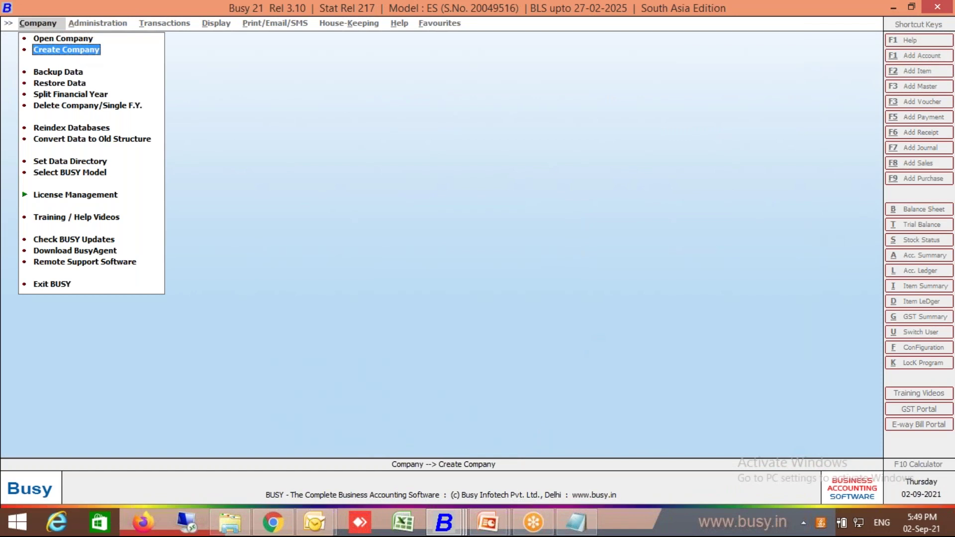
key(Return)
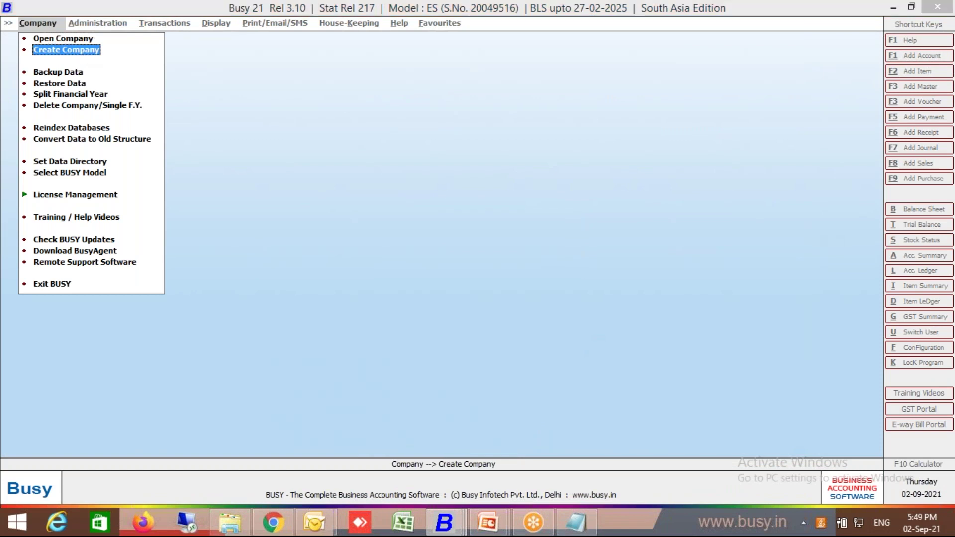
text(Busy B)
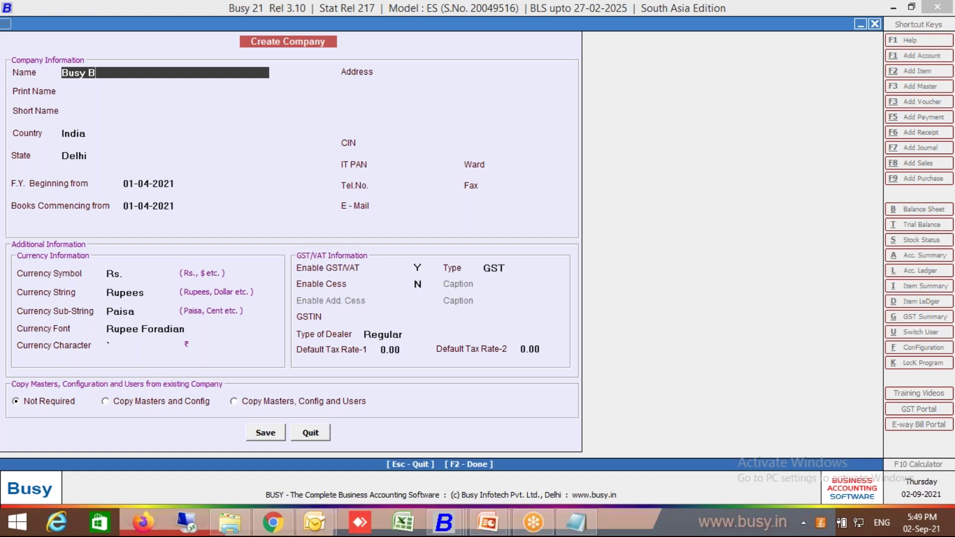
text(ranch Nashik)
key(Return)
key(Return)
key(Return)
text(Maharashtra)
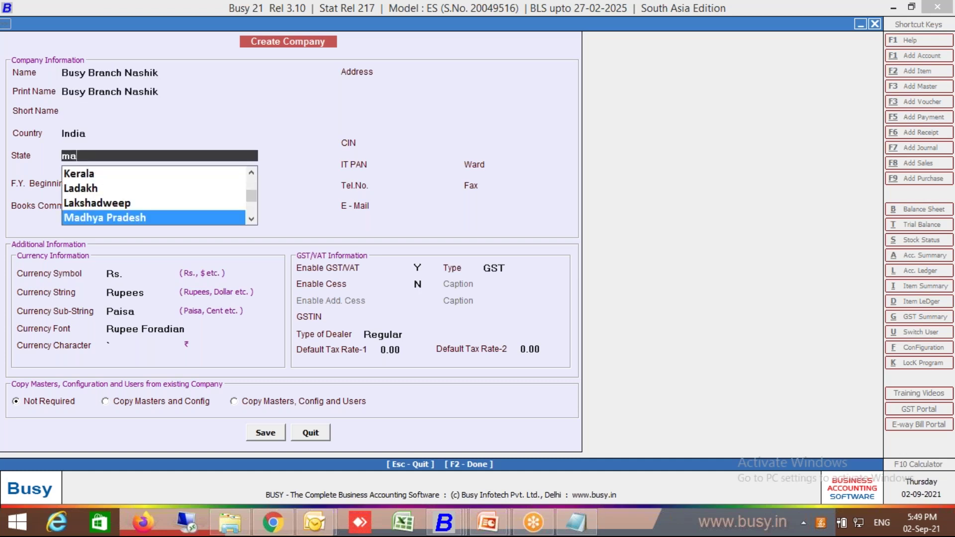
key(Return)
key(Return)
text(1-9)
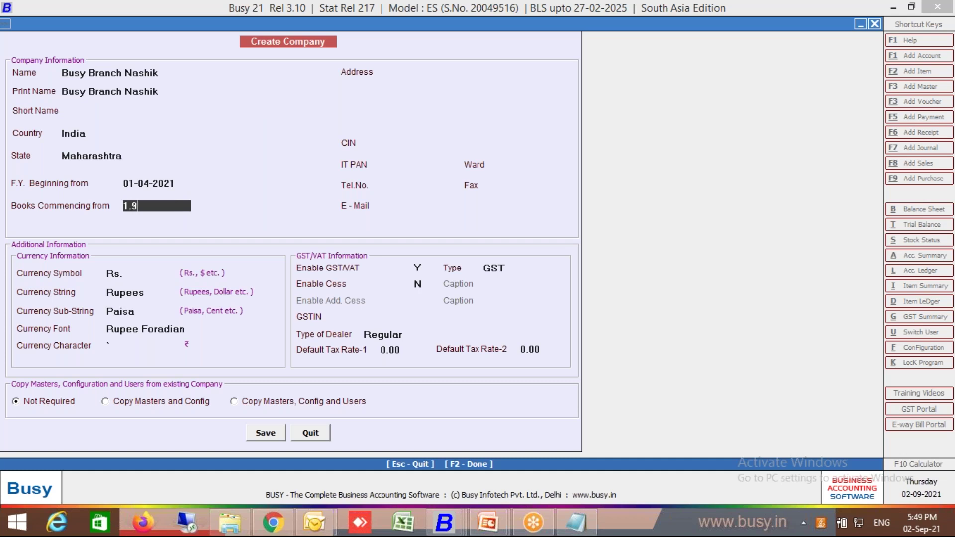
key(Return)
key(F2)
key(Return)
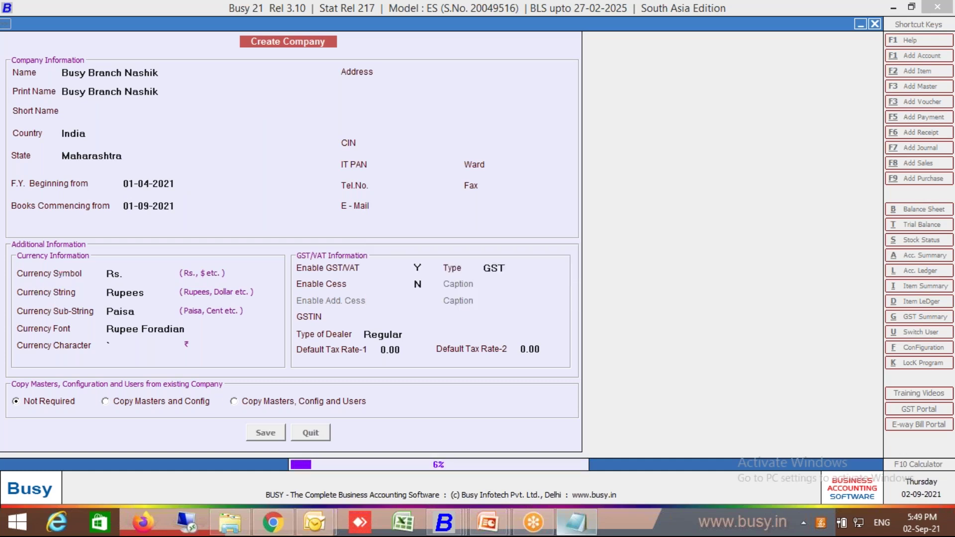
In the Pune window, close the sync screen, skip the log, and save configuration and Enterprise Features
mouse_move(446, 528)
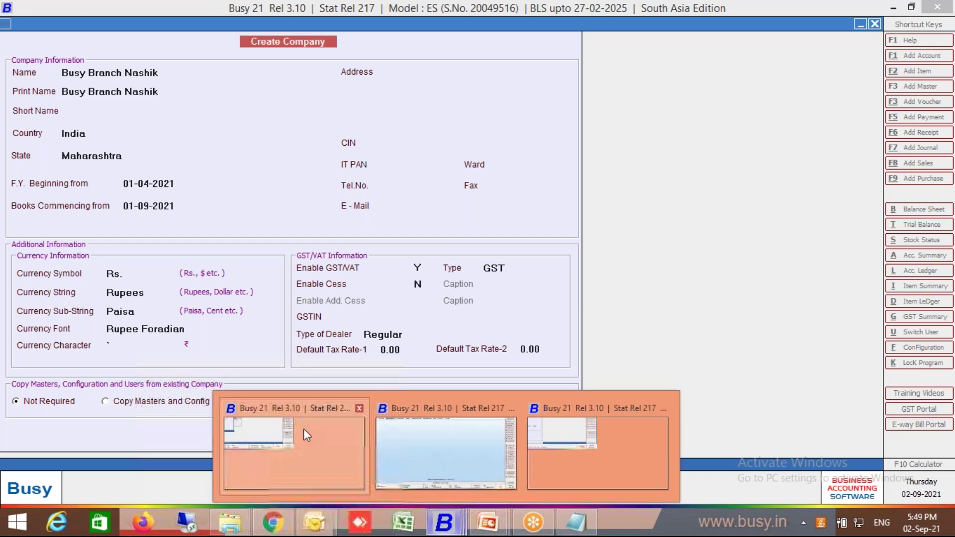
click(304, 429)
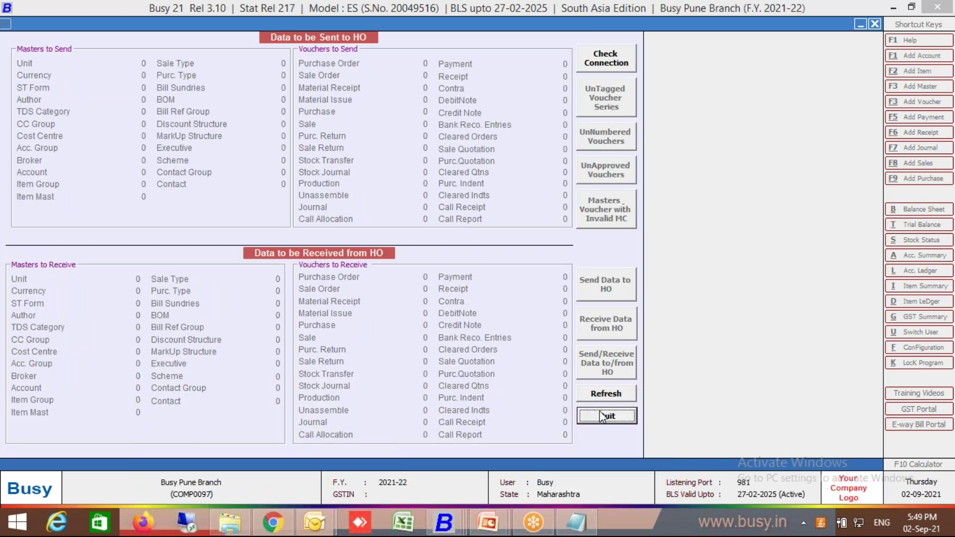
click(600, 413)
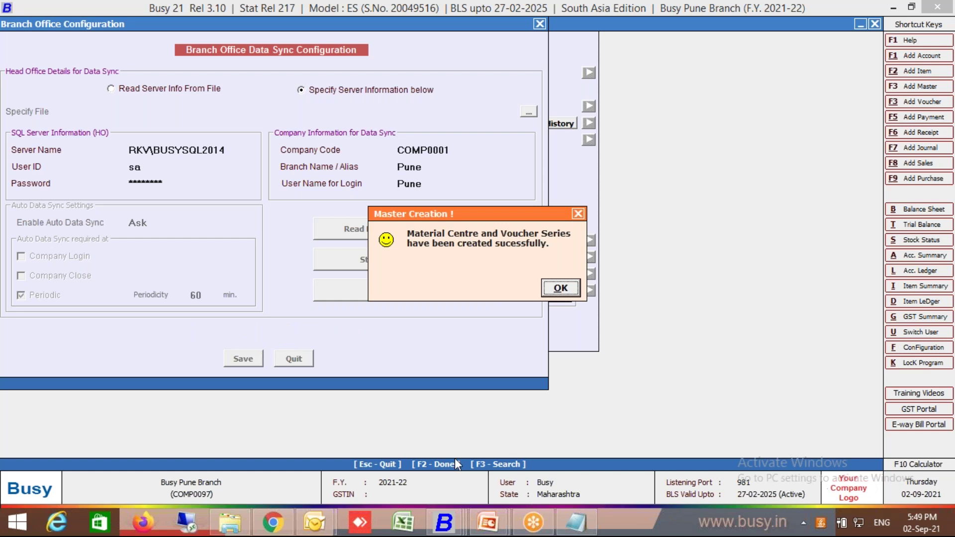
click(560, 287)
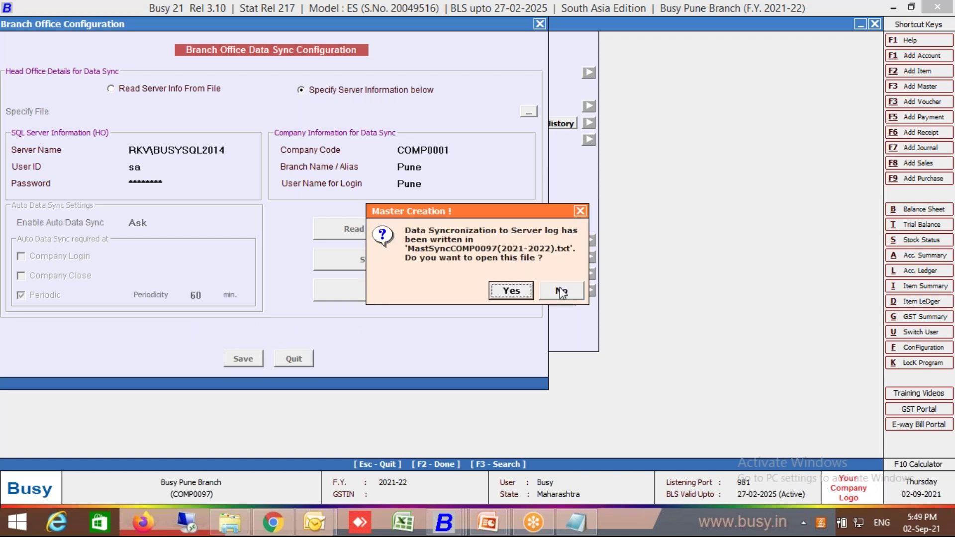
click(560, 291)
click(257, 354)
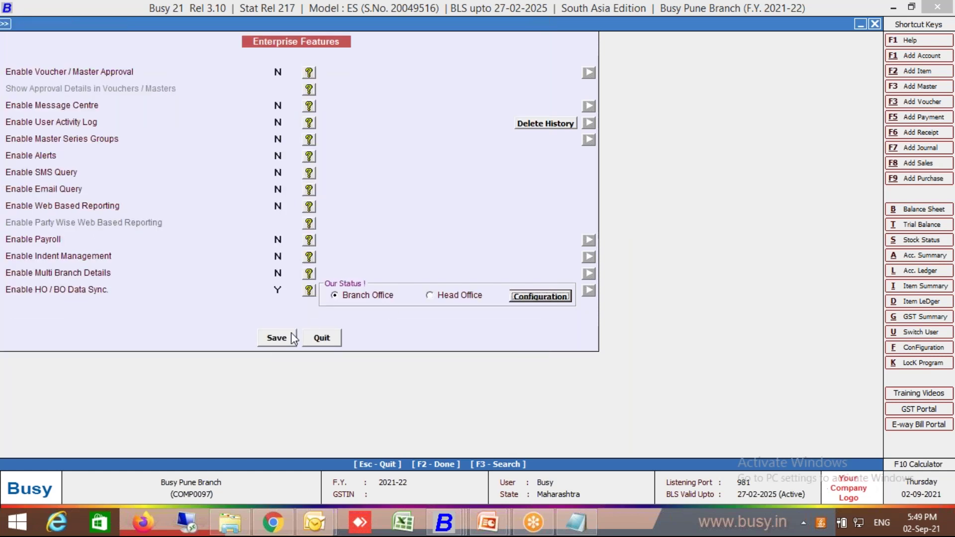
click(291, 332)
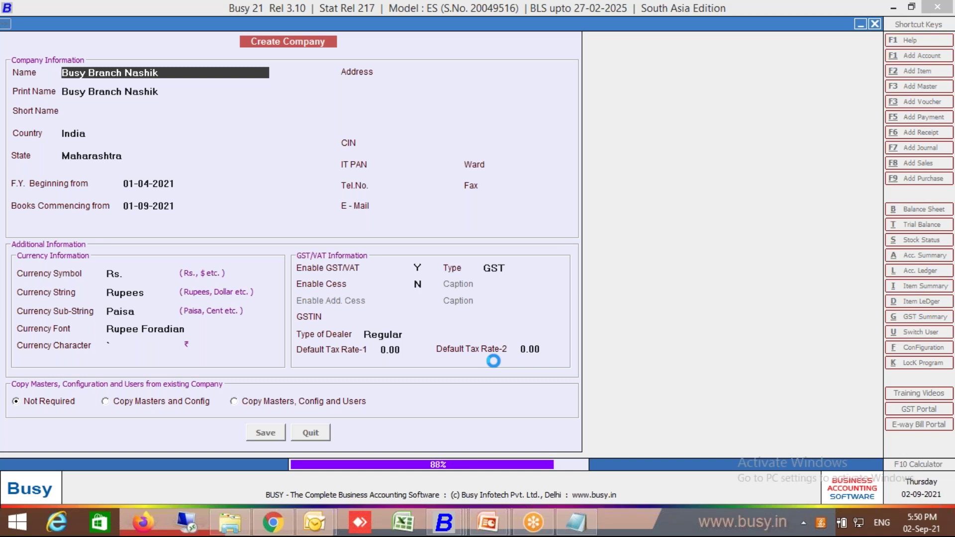
Acknowledge Busy Branch Nashik's creation and save a superuser name with password entered twice
mouse_move(443, 522)
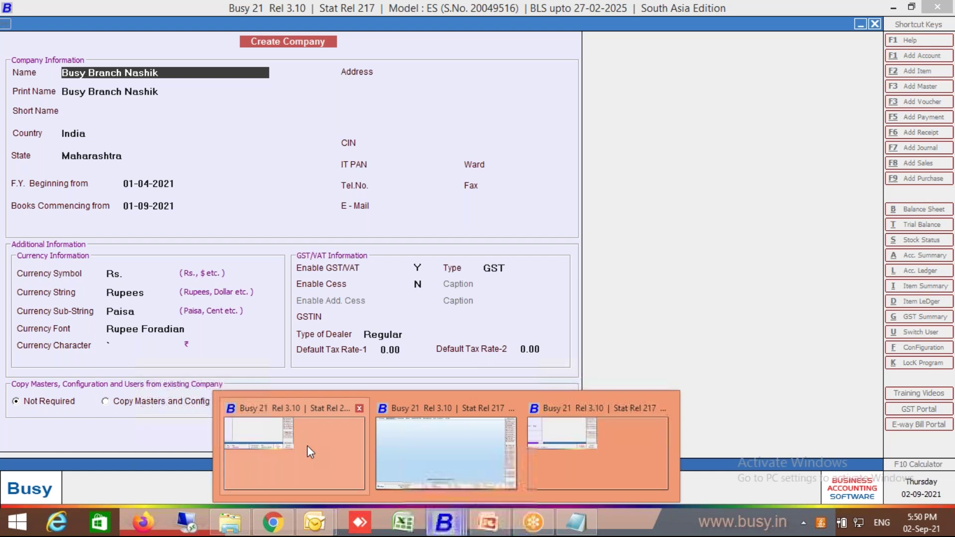
mouse_move(431, 458)
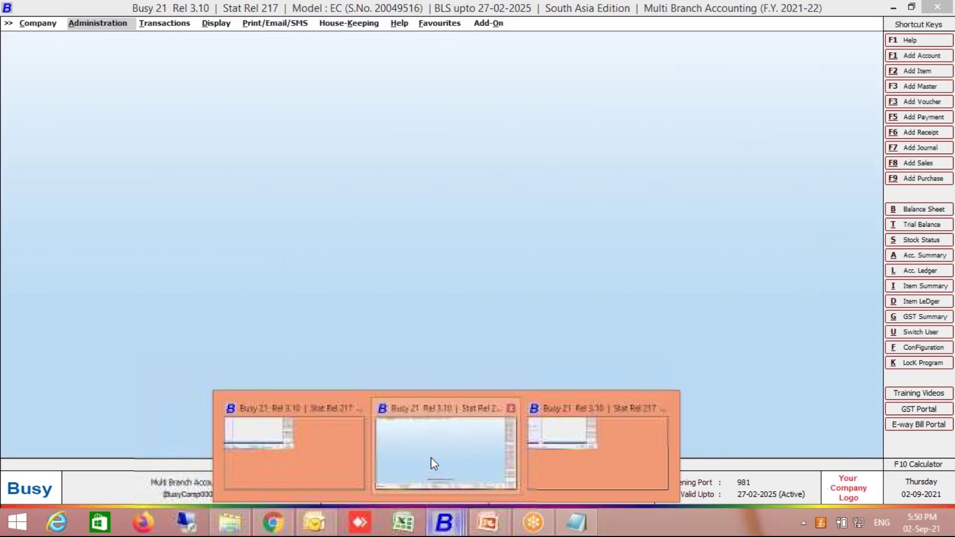
click(294, 452)
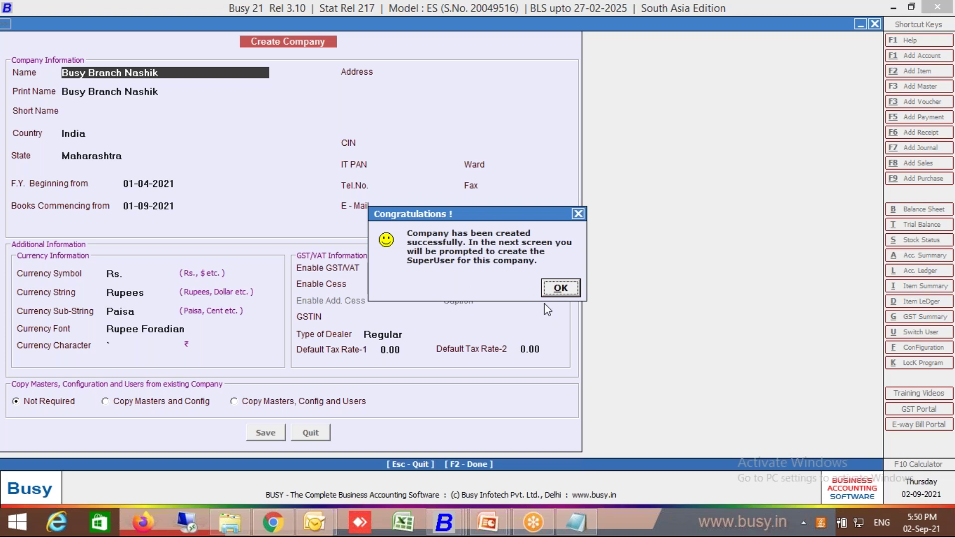
click(559, 287)
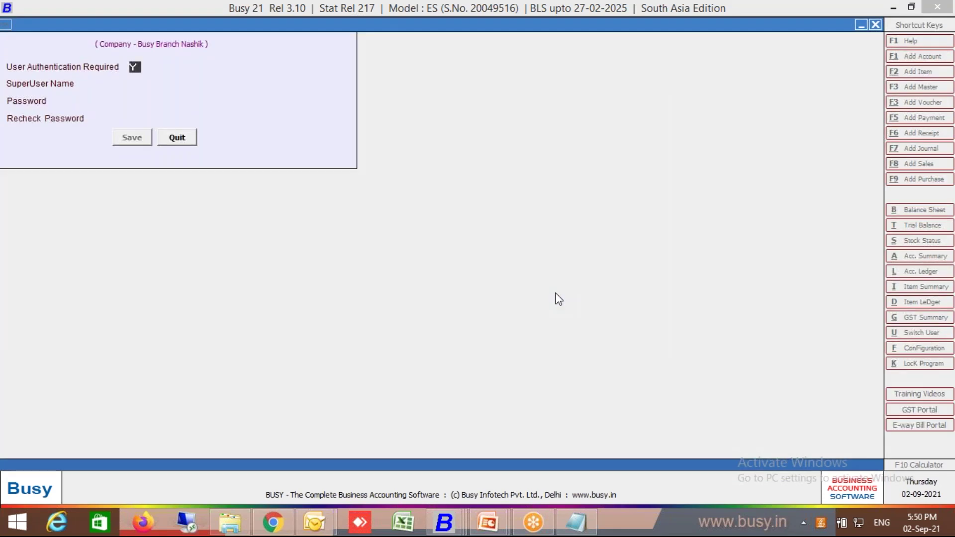
key(Return)
key(Return)
key(Return)
key(Return)
key(Return)
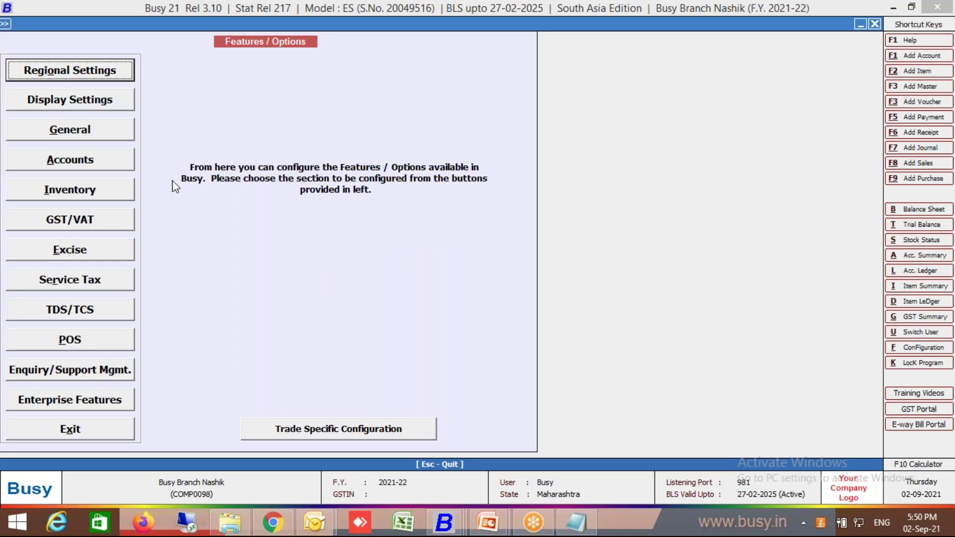
Turn on HO/BO Data Sync (Y) in Nashik's Enterprise Features and open the branch sync configuration
click(100, 403)
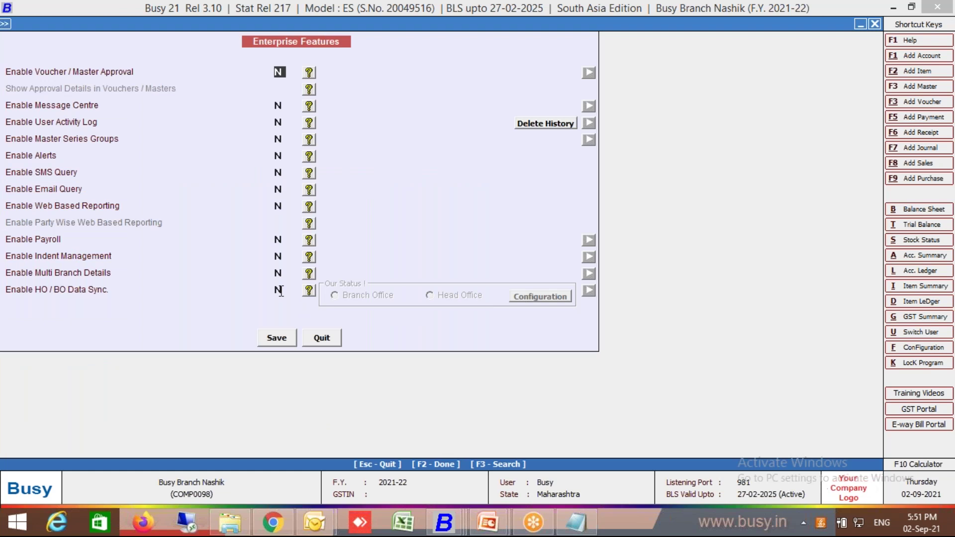
click(279, 289)
text(Y)
click(536, 296)
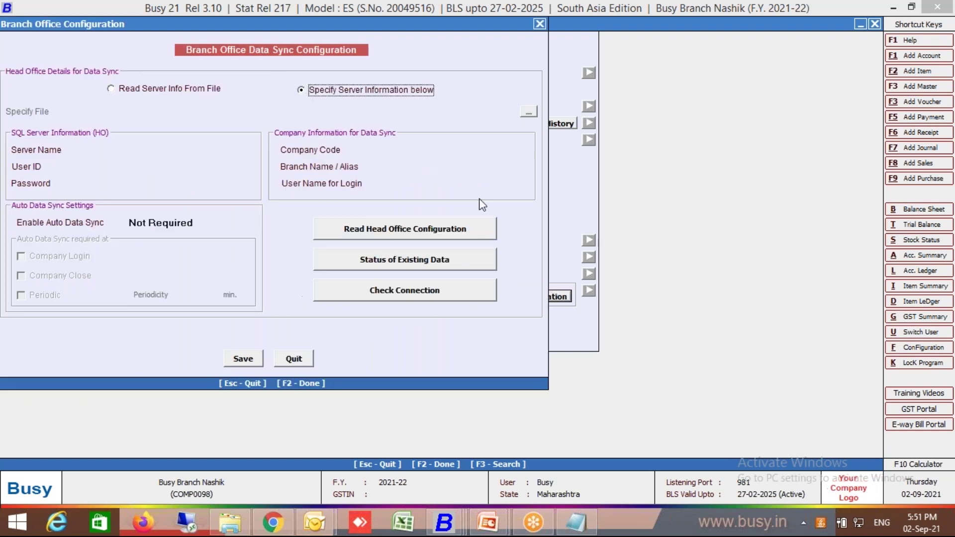
Enter the head office SQL server name ending \BUSYSQL2014, login sa and the account password
click(156, 153)
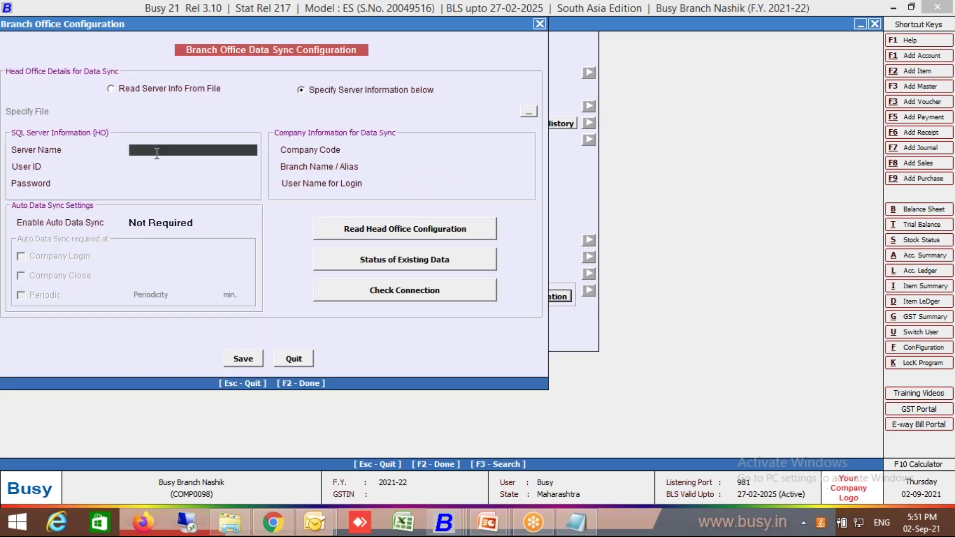
text(RKV\BUSYSQL2014)
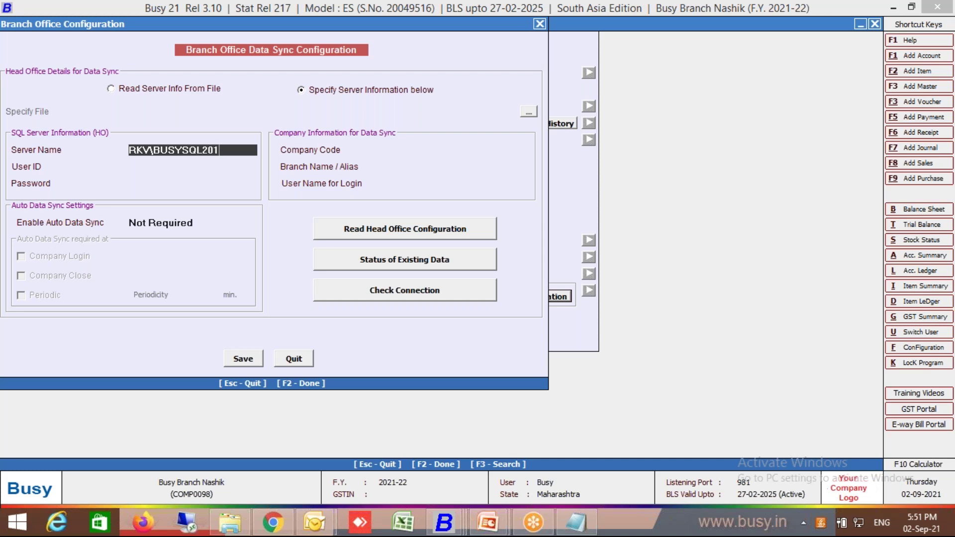
key(Return)
text(sa)
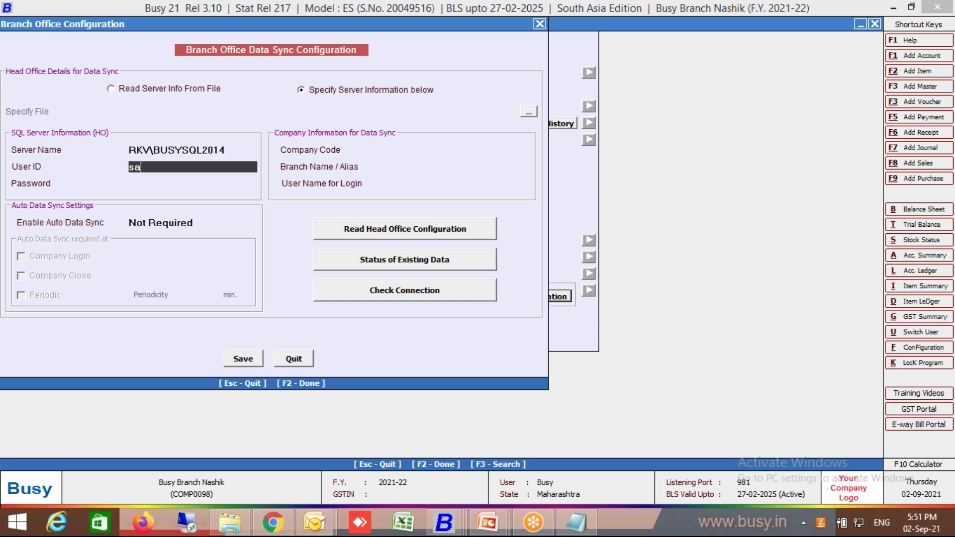
key(Return)
text(********)
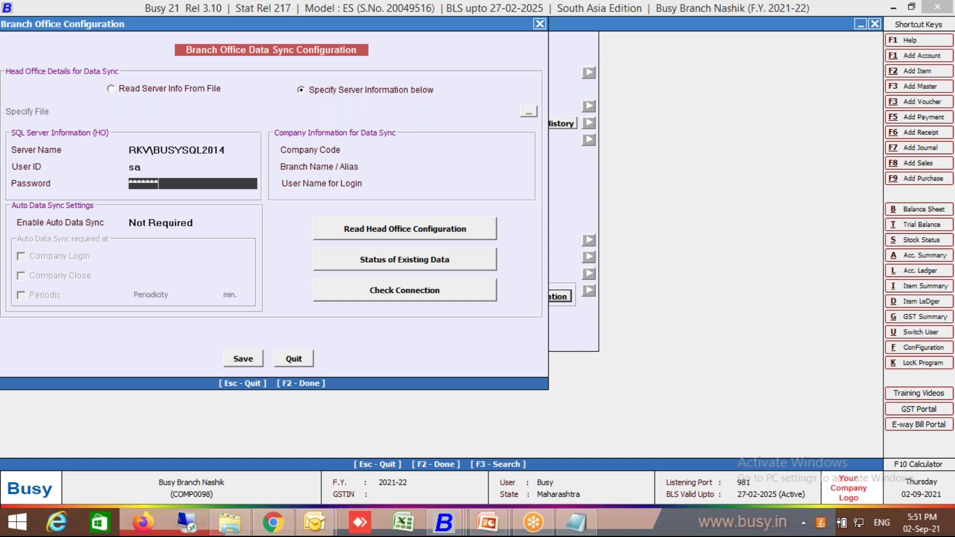
key(Return)
Set company code COMP0001, branch name Nashik and user name Nashik, then read the head office configuration
text(COMP00)
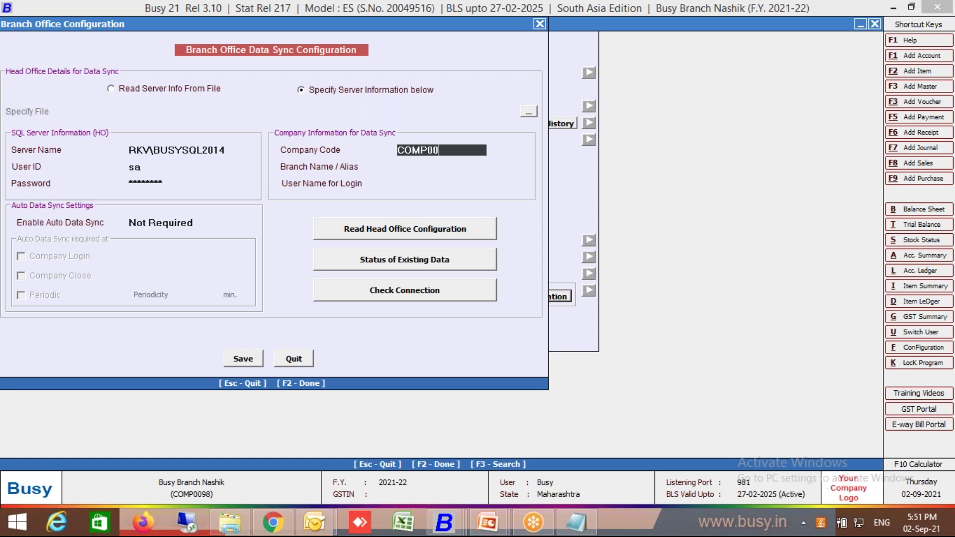
text(01)
key(Return)
text(Nashik)
key(Return)
text(Nashik)
key(Return)
key(Return)
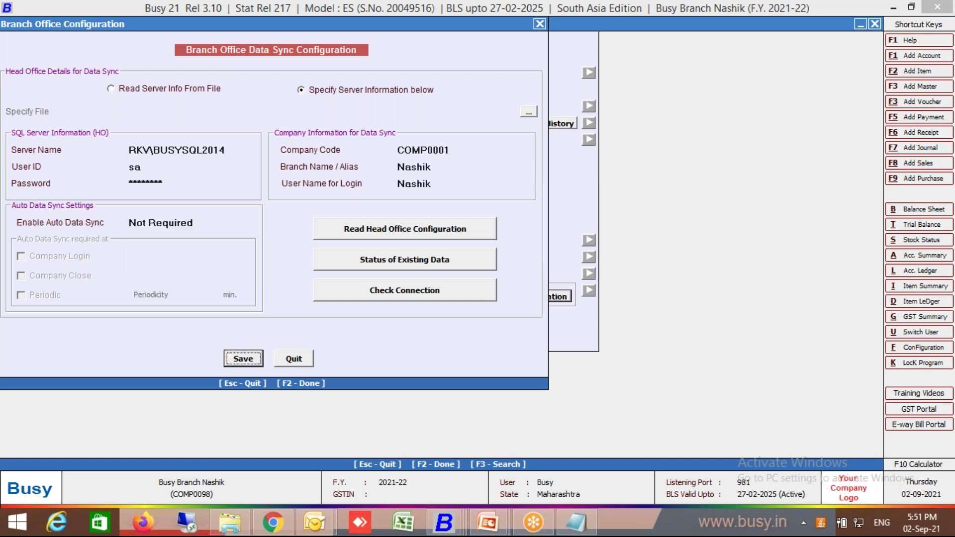
click(363, 228)
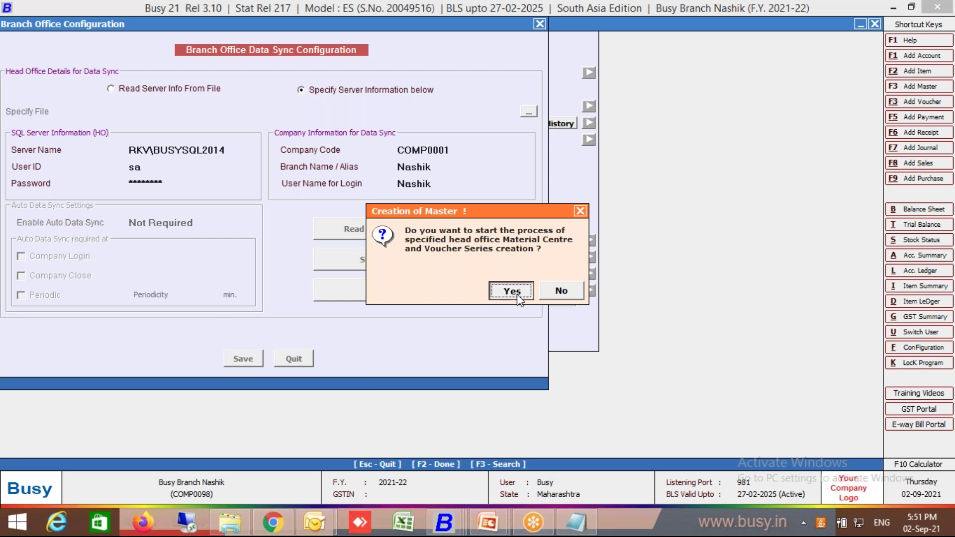
Create the head office material centre and voucher series, skip the sync log, and save Nashik's sync settings
click(512, 292)
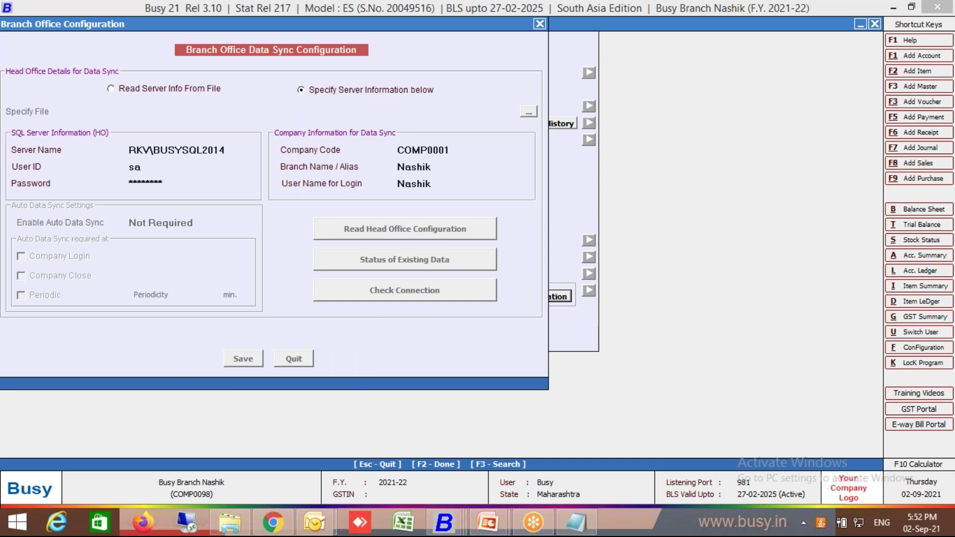
click(557, 289)
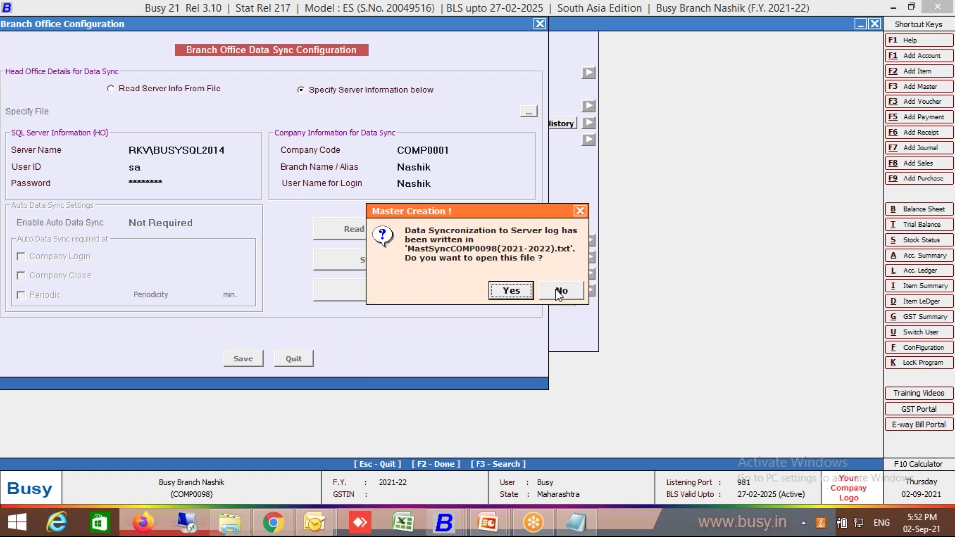
click(558, 294)
click(241, 362)
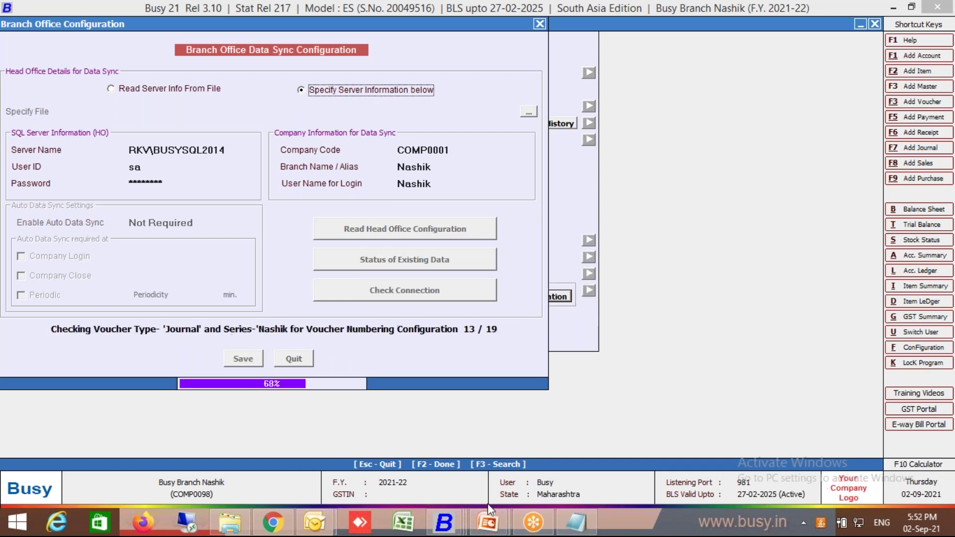
mouse_move(444, 529)
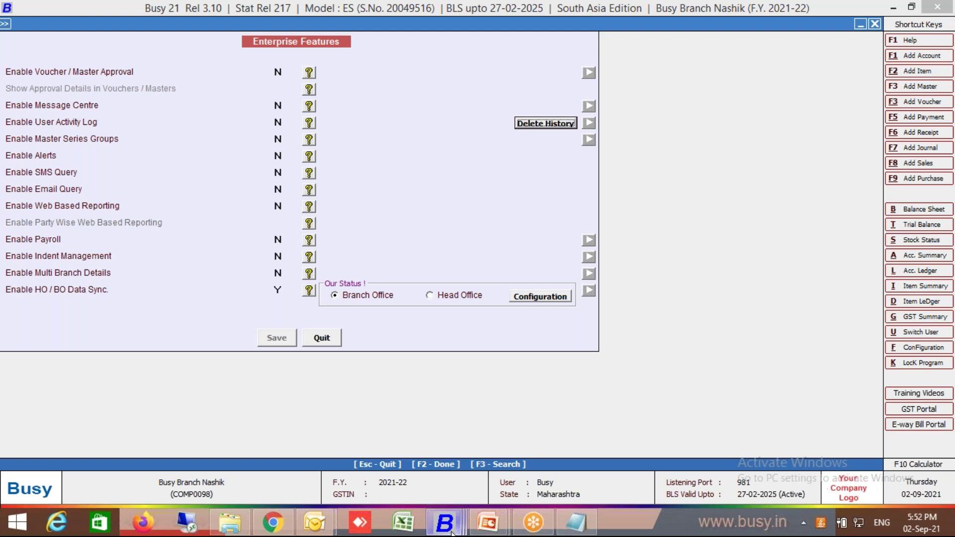
Switch to the Pune branch company and close its features and options settings
click(481, 454)
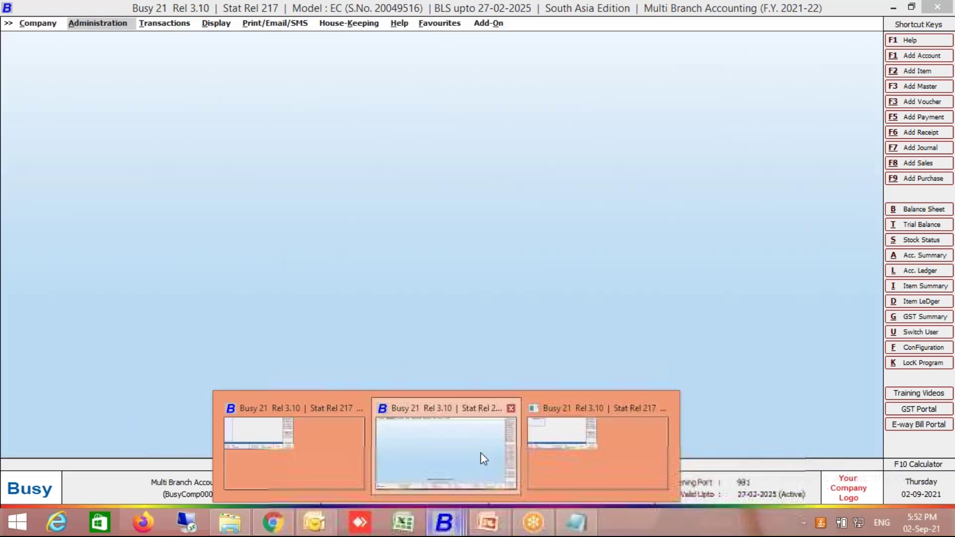
mouse_move(449, 531)
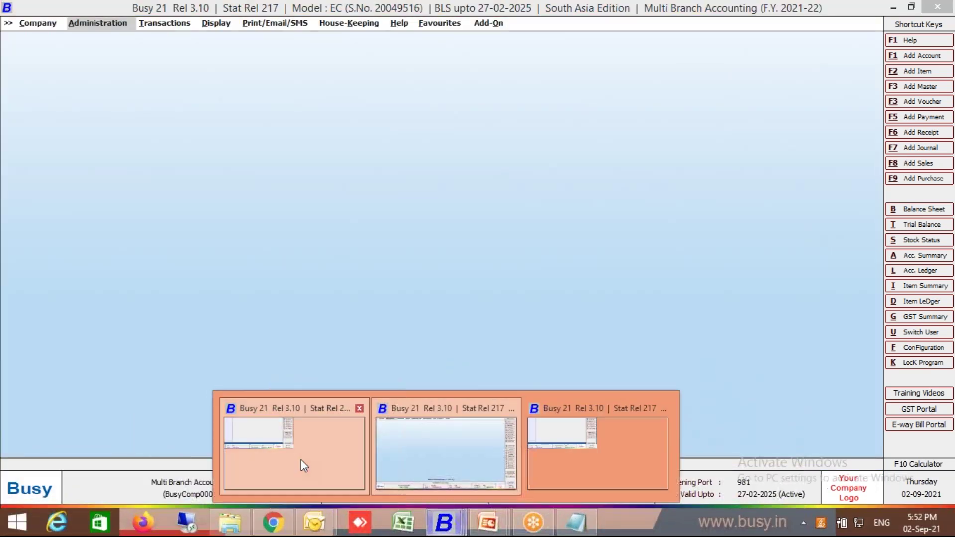
click(300, 459)
click(115, 436)
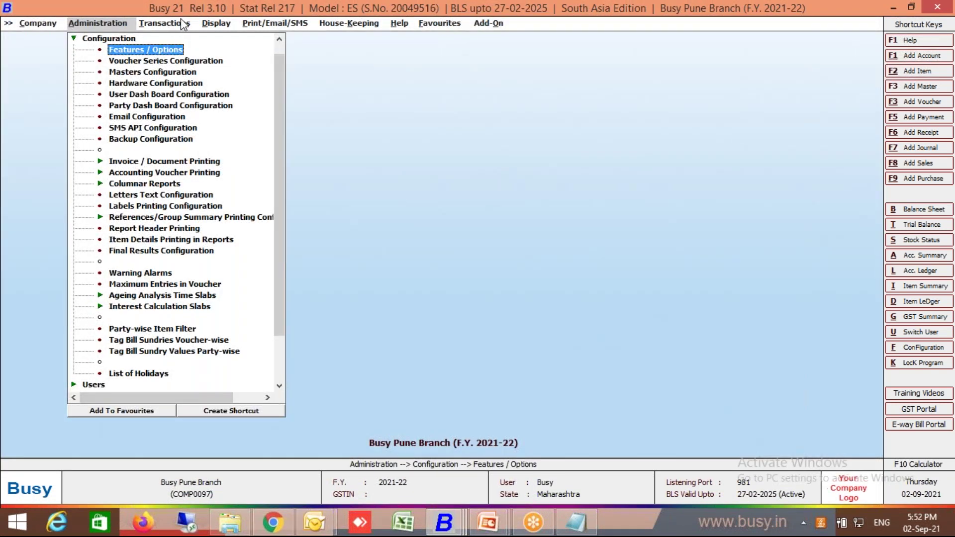
Start a new stock transfer voucher using the Pune voucher series
click(183, 23)
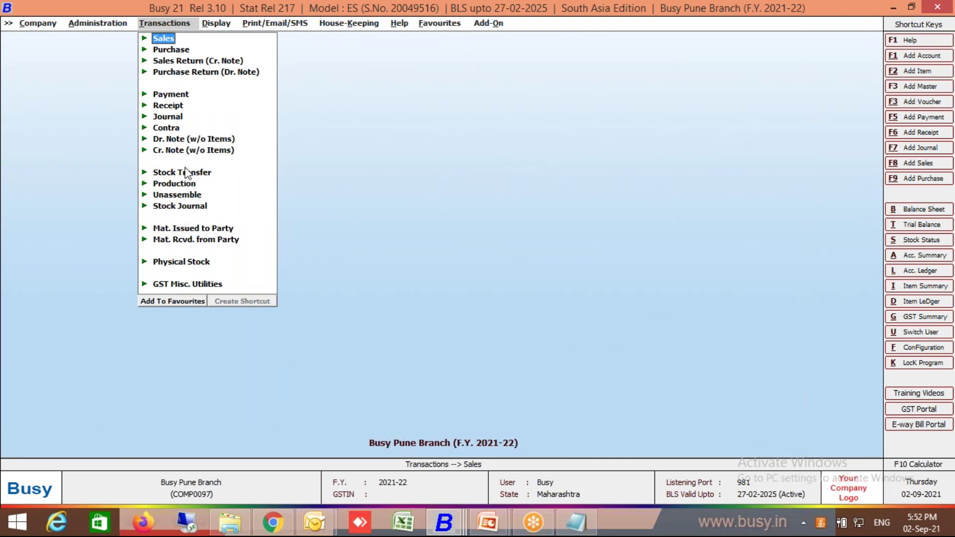
click(184, 171)
click(187, 184)
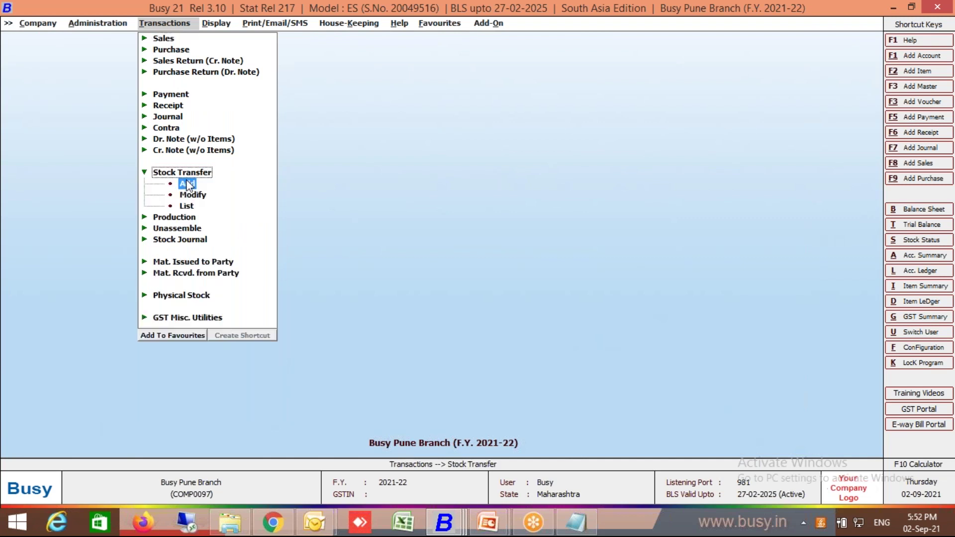
key(Return)
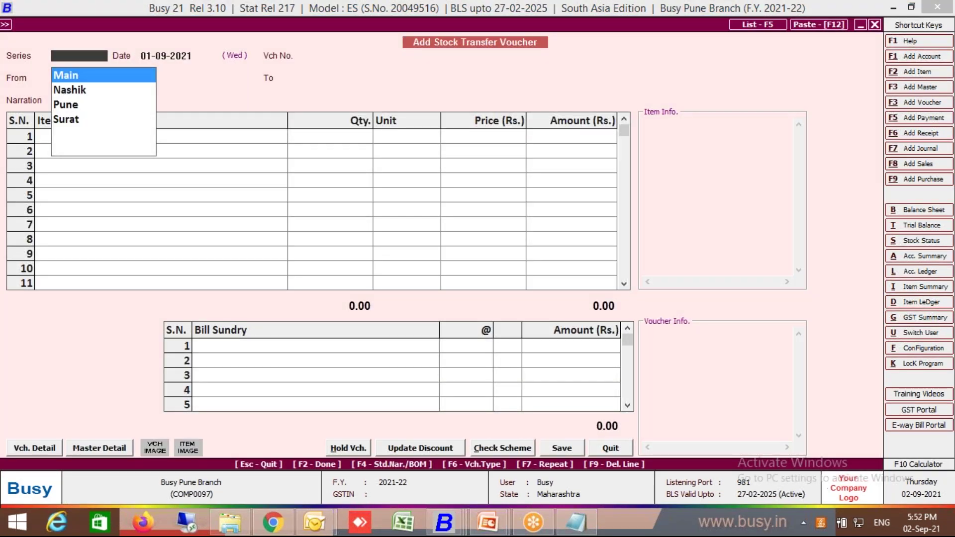
click(81, 93)
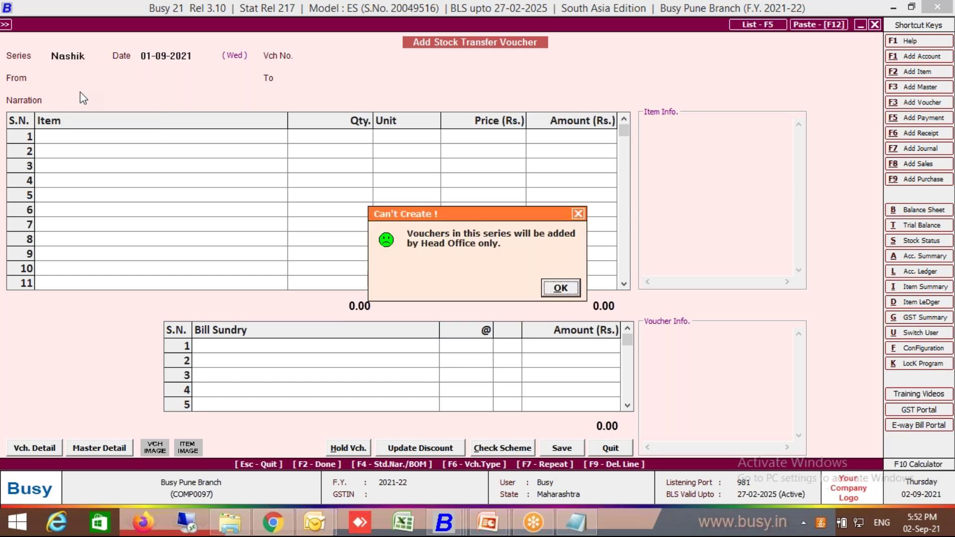
key(Return)
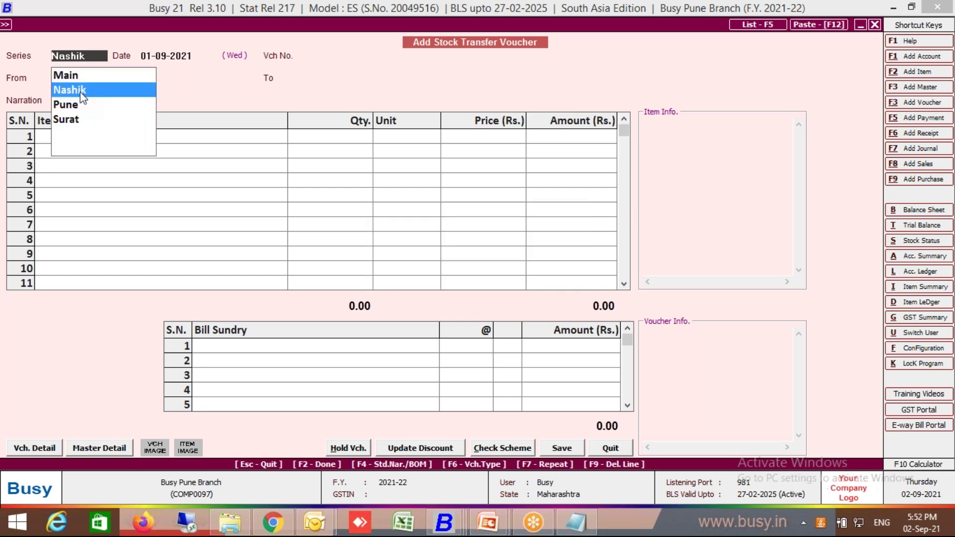
key(Down)
key(Return)
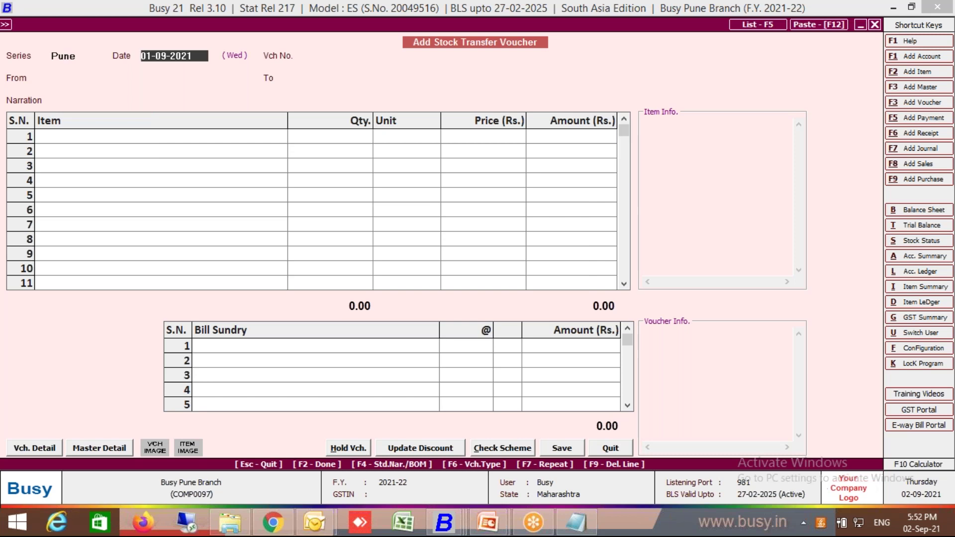
Date the voucher 02-09-2021 and number it 100
text(05)
key(Return)
text(001)
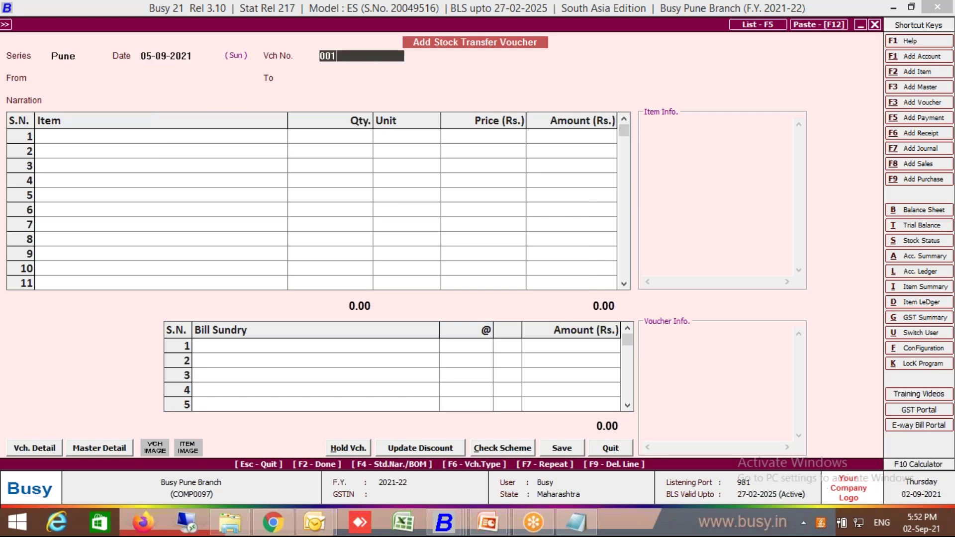
key(Return)
text(2-09)
key(Return)
text(10)
key(BackSpace)
key(BackSpace)
key(BackSpace)
key(BackSpace)
text(100)
key(Return)
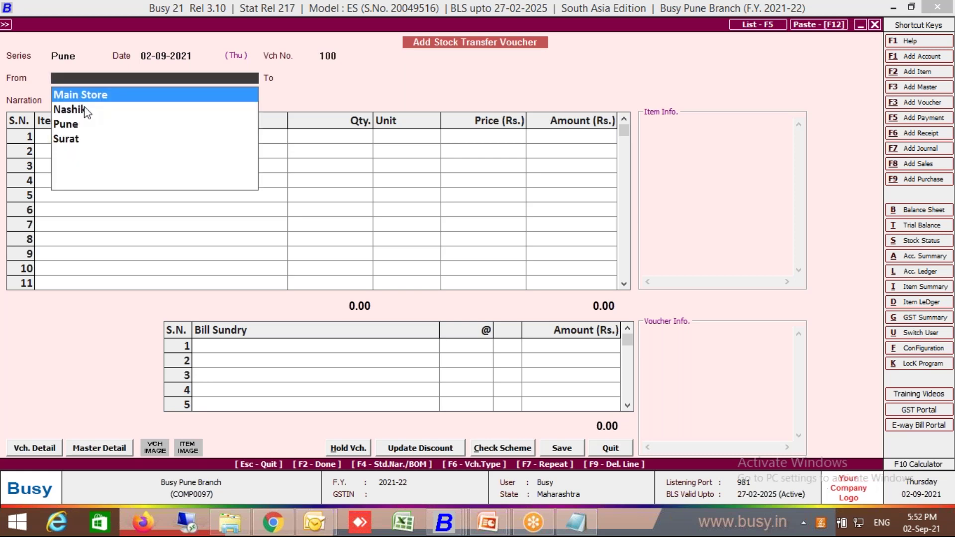
Transfer 17 Pcs of Item 1 from Pune to Nashik and save the voucher
text(Pu)
key(Return)
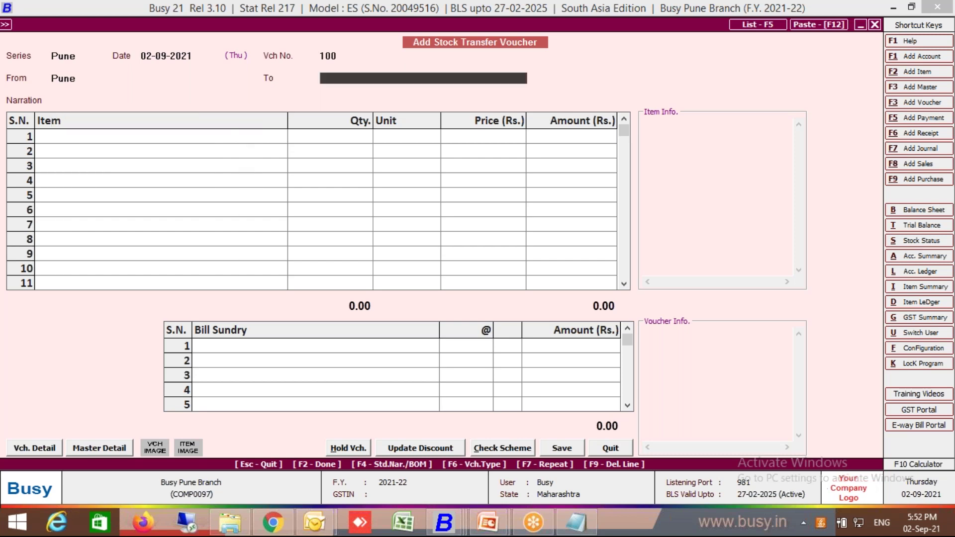
text(nashi)
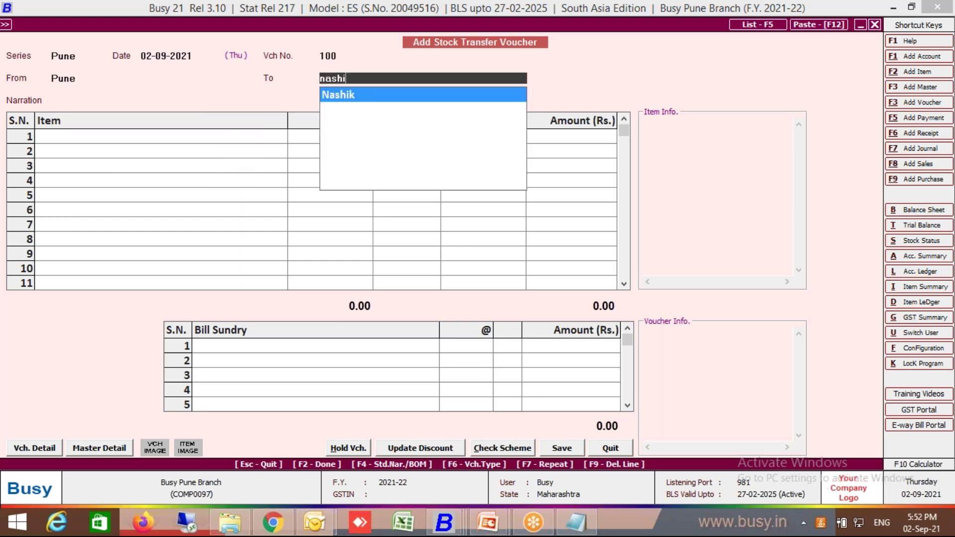
key(Return)
key(Return)
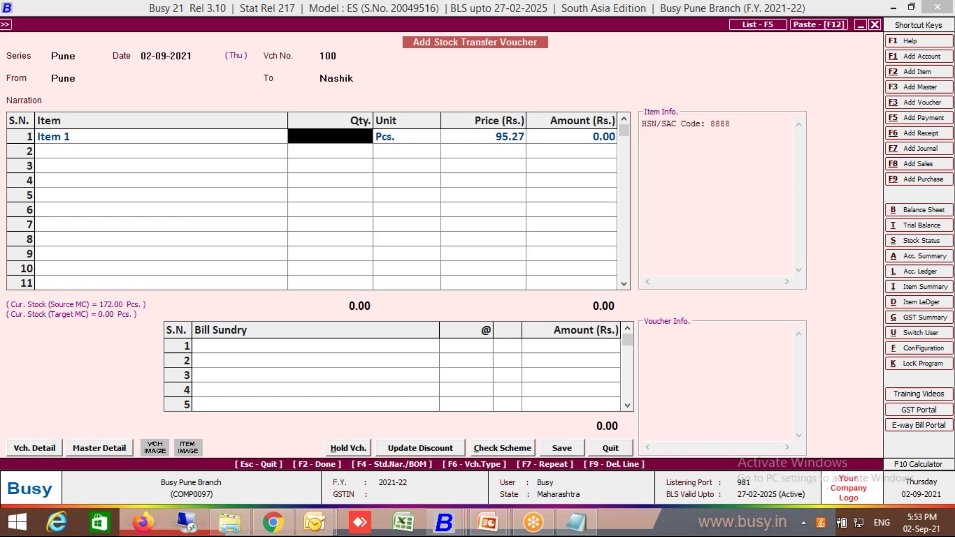
text(17)
key(Return)
key(Return)
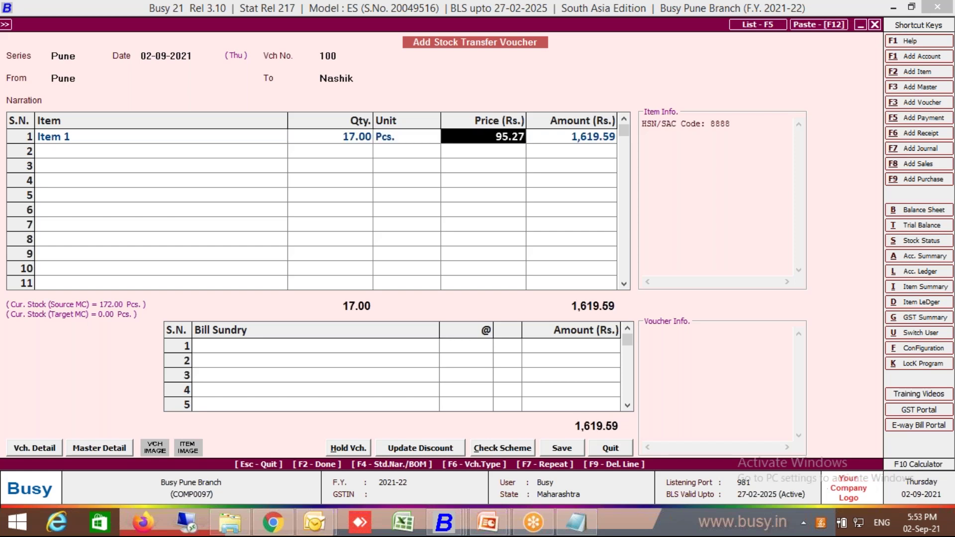
key(Return)
key(Return)
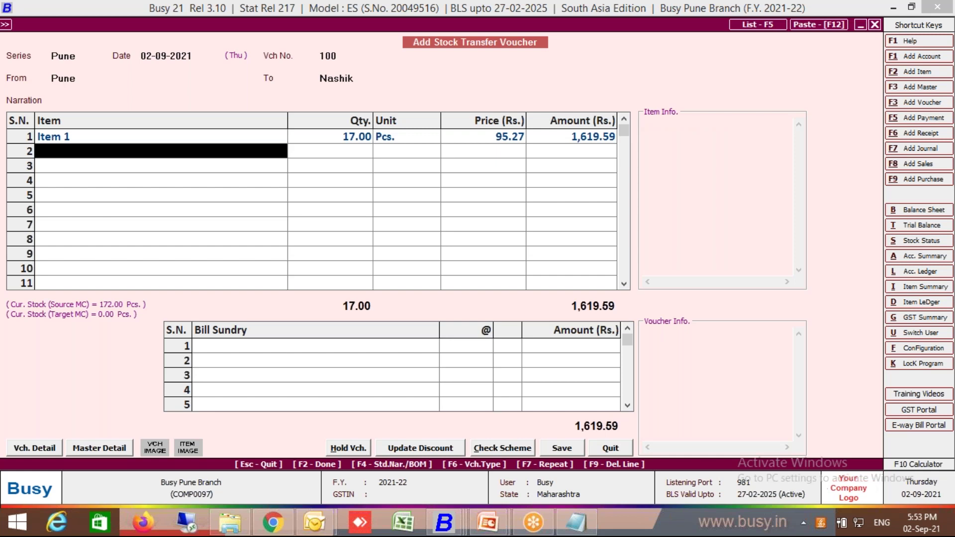
key(Return)
key(Return)
key(Return)
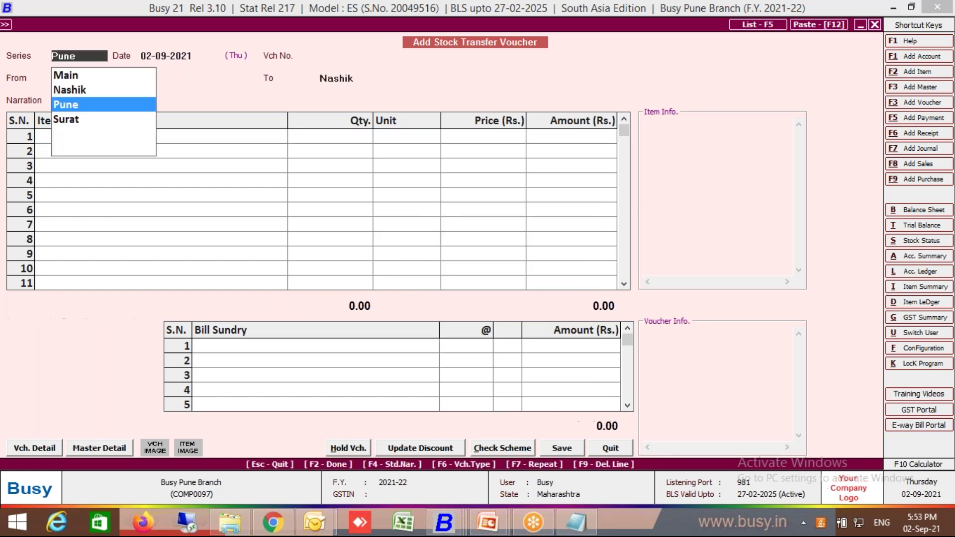
Open Exchange Data with HO under Administration > Data Export Import
key(Escape)
key(Escape)
key(Escape)
key(Left)
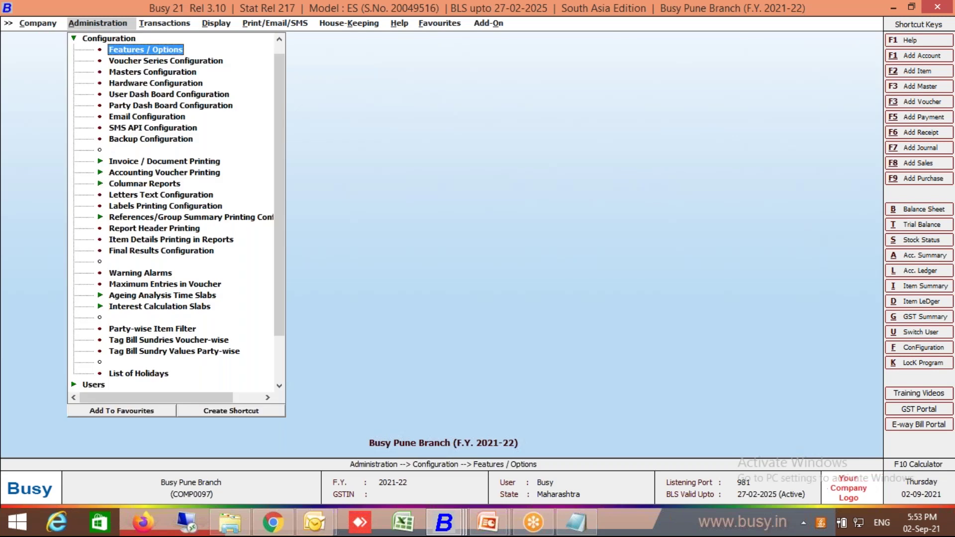
key(Escape)
key(Up)
key(Up)
key(Up)
key(Up)
key(Up)
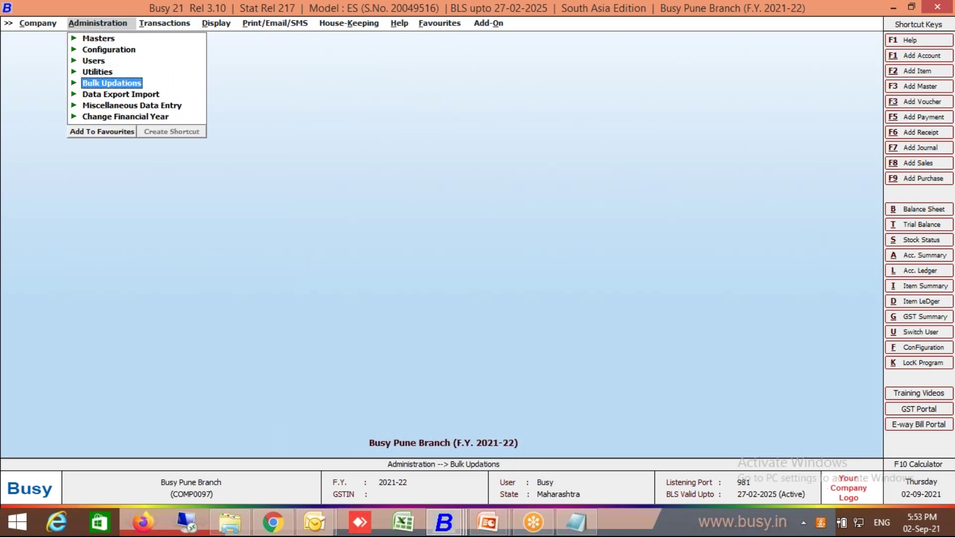
click(156, 94)
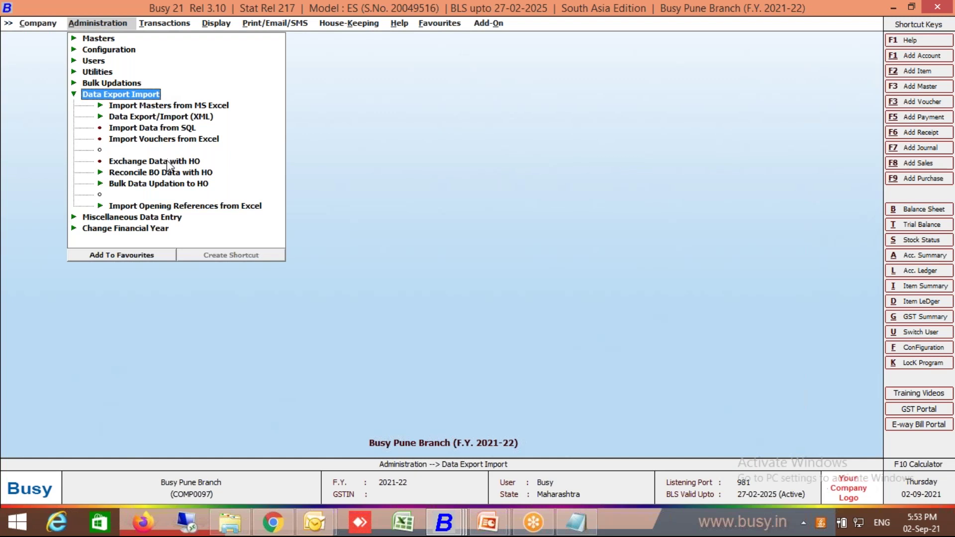
click(172, 161)
key(Return)
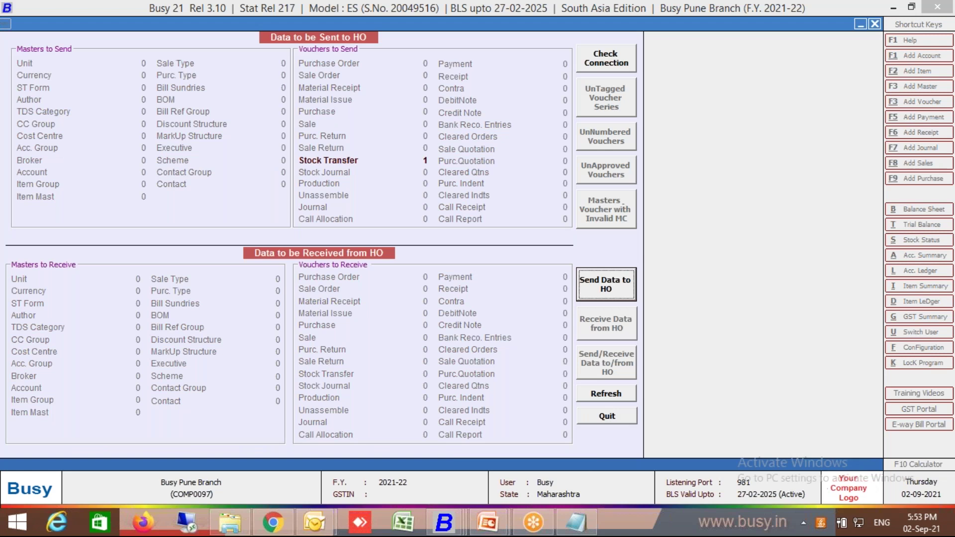
Send the pending stock transfer voucher to head office, confirm, and skip the sync log
click(596, 285)
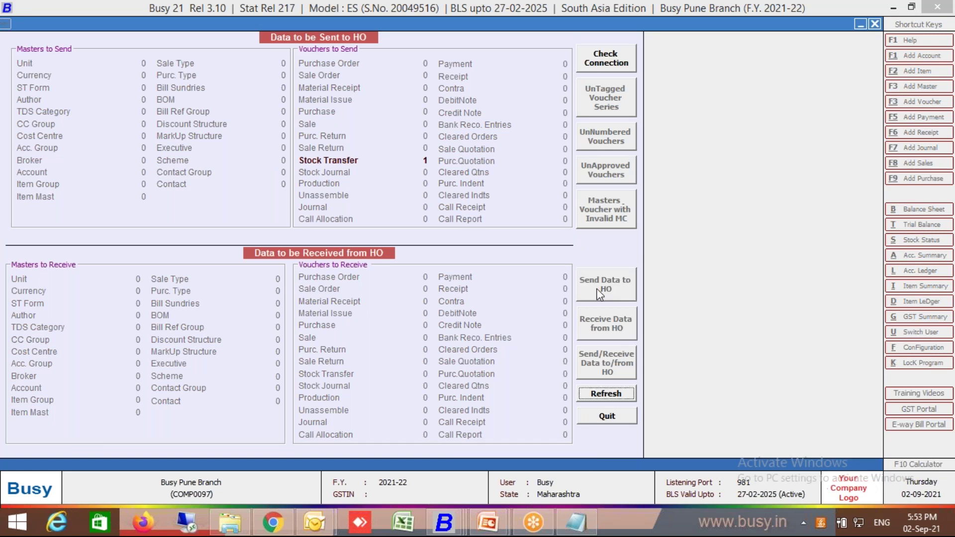
click(512, 291)
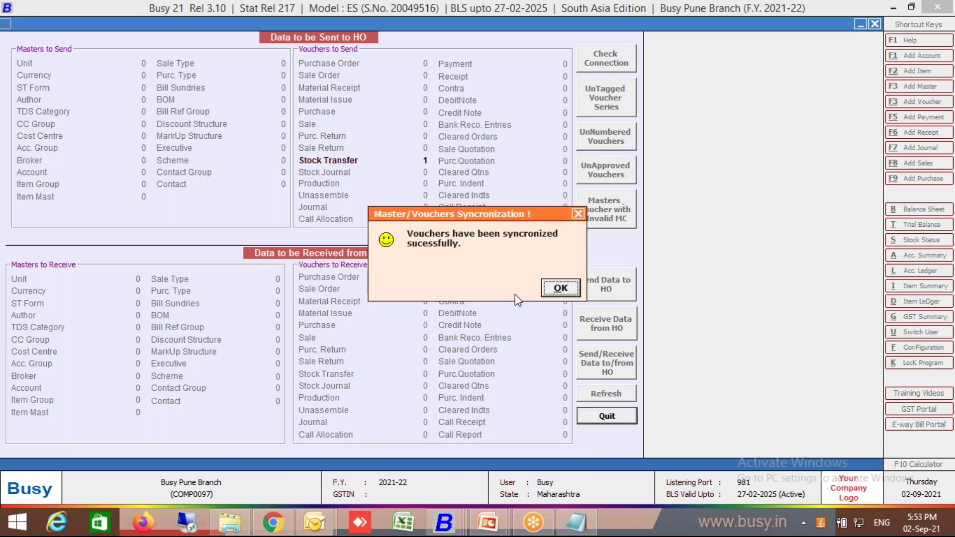
click(557, 289)
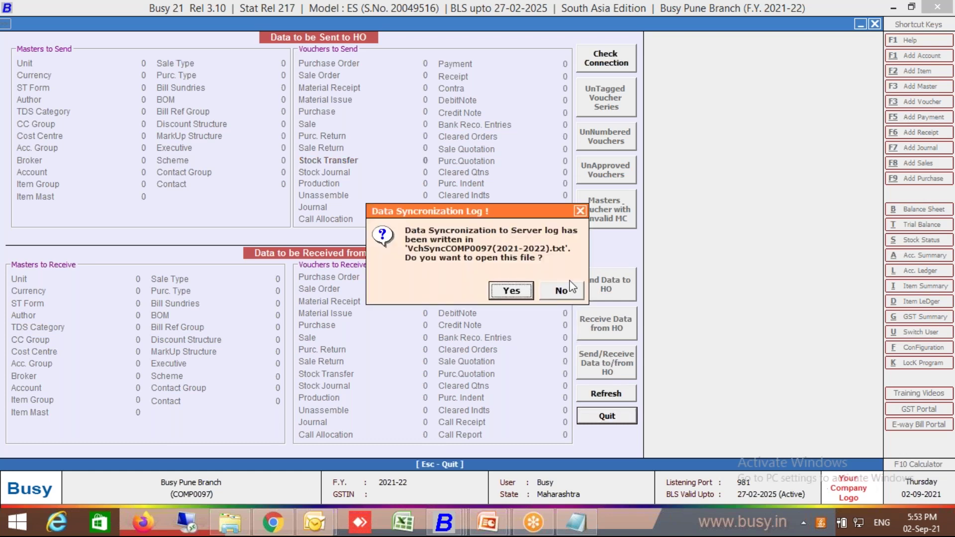
click(567, 290)
Close the Pune exchange window and Nashik's Features screen, then switch to Multi Branch Accounting
click(606, 415)
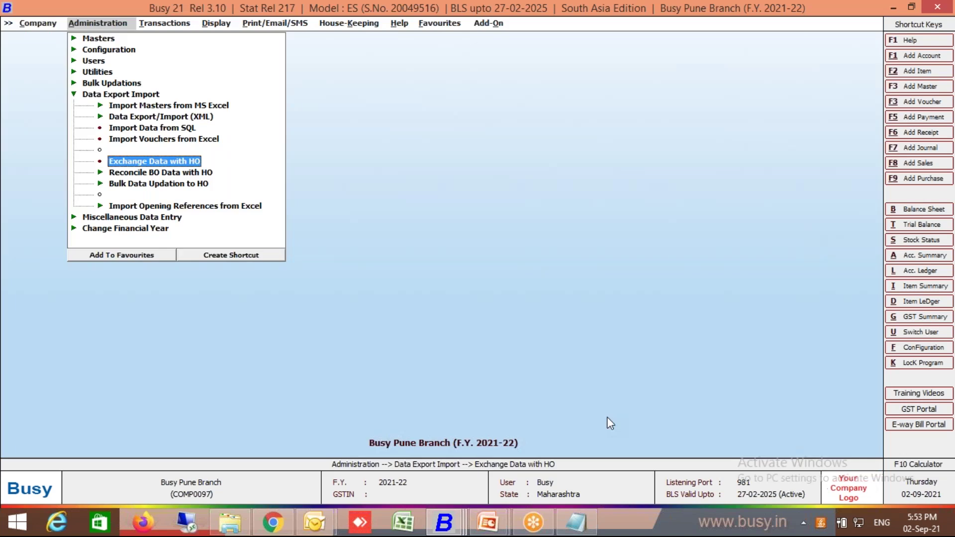
click(444, 522)
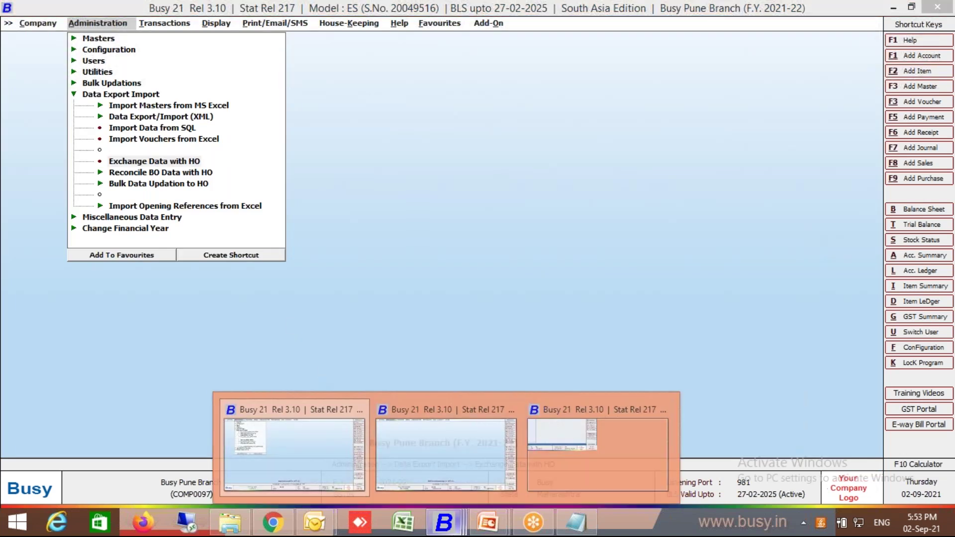
click(341, 437)
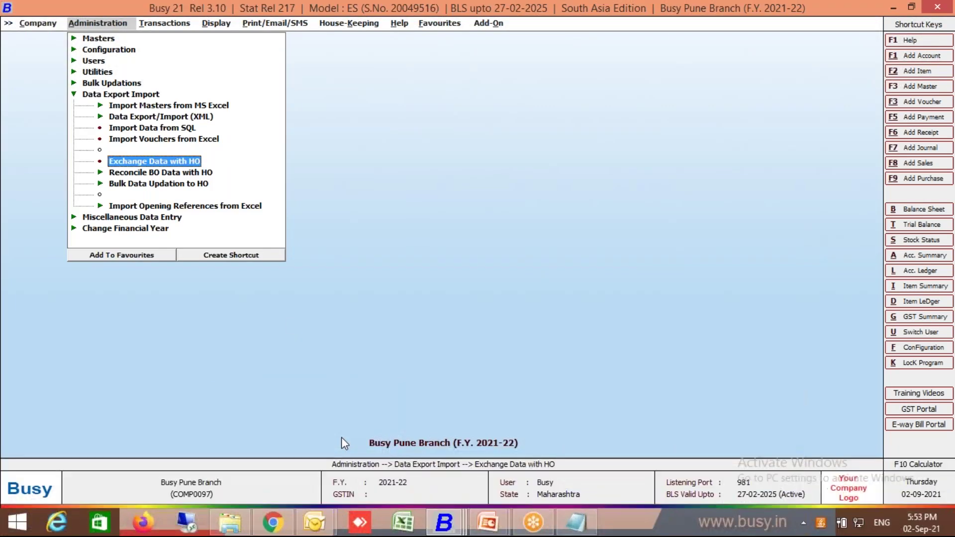
click(447, 531)
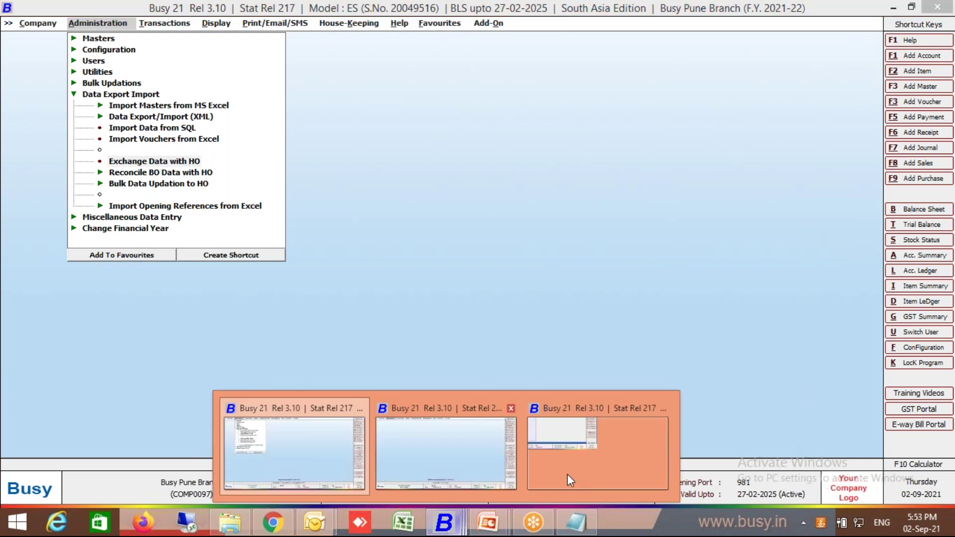
click(604, 459)
click(94, 424)
click(453, 527)
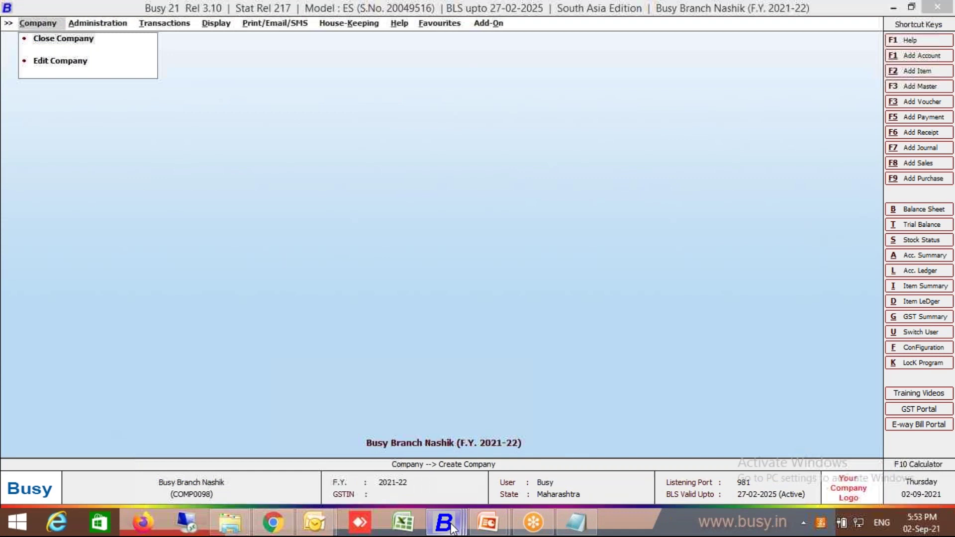
click(431, 455)
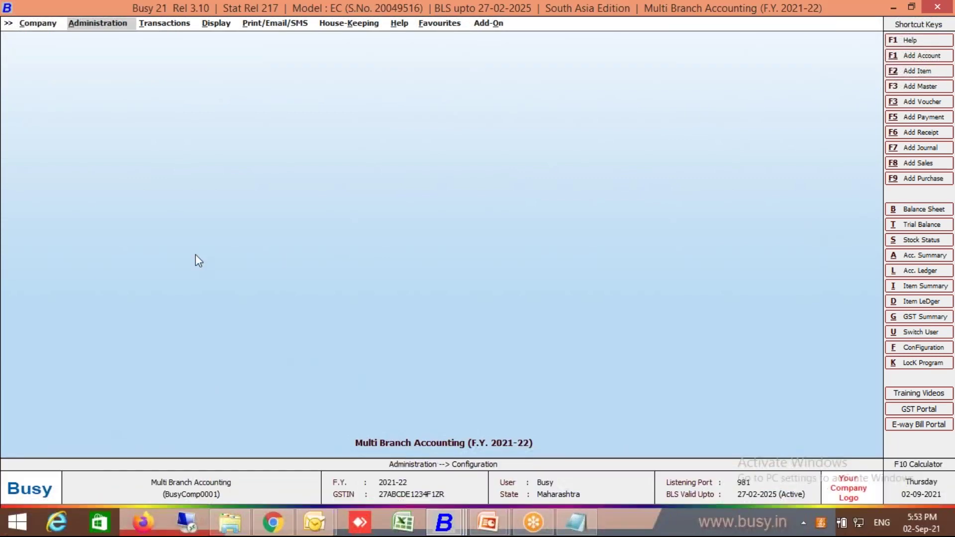
Receive Data From BO and save the Pune branch's entry into head office
click(95, 23)
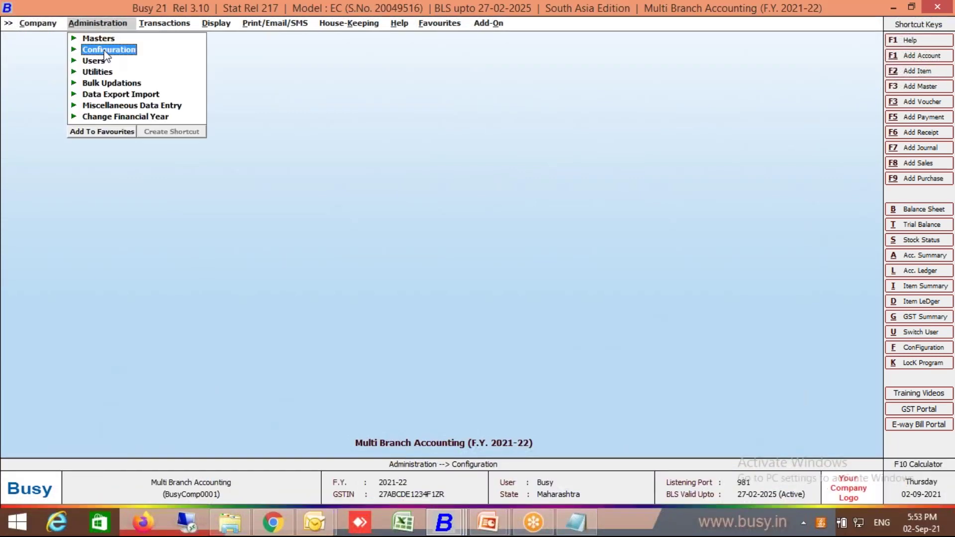
click(110, 95)
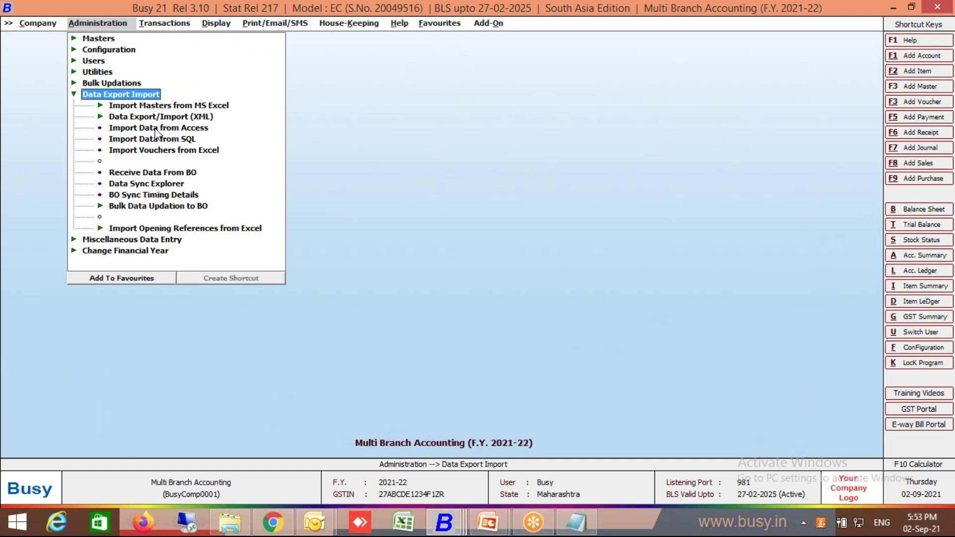
click(158, 173)
key(Return)
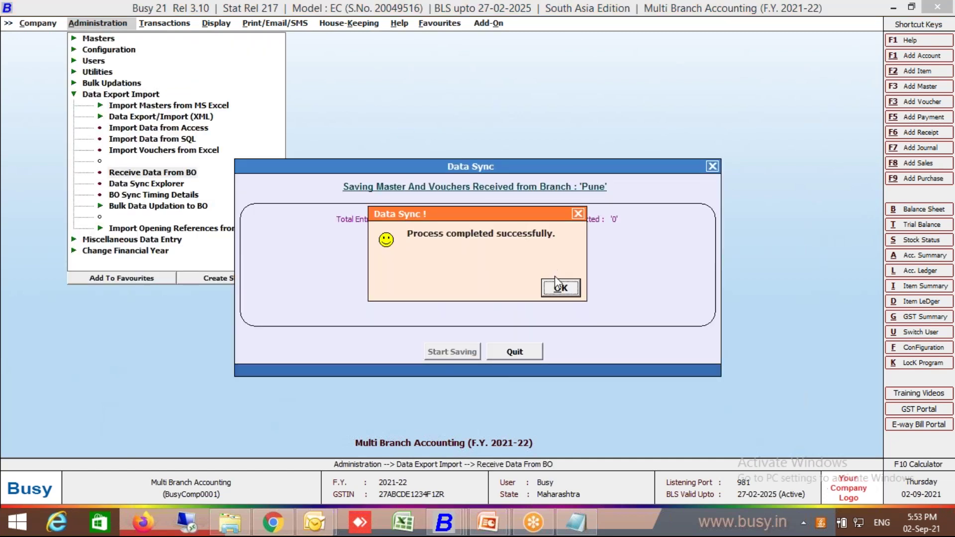
click(559, 288)
key(Escape)
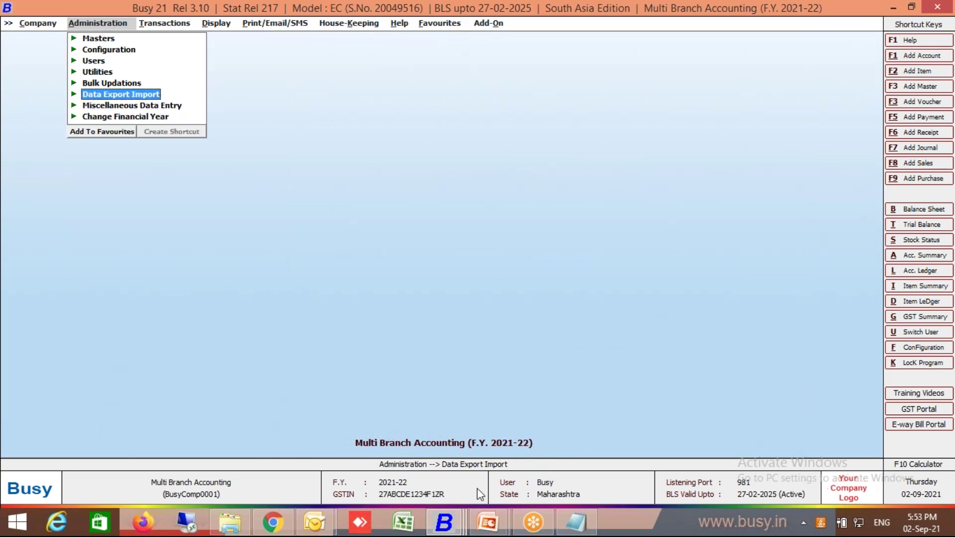
click(444, 522)
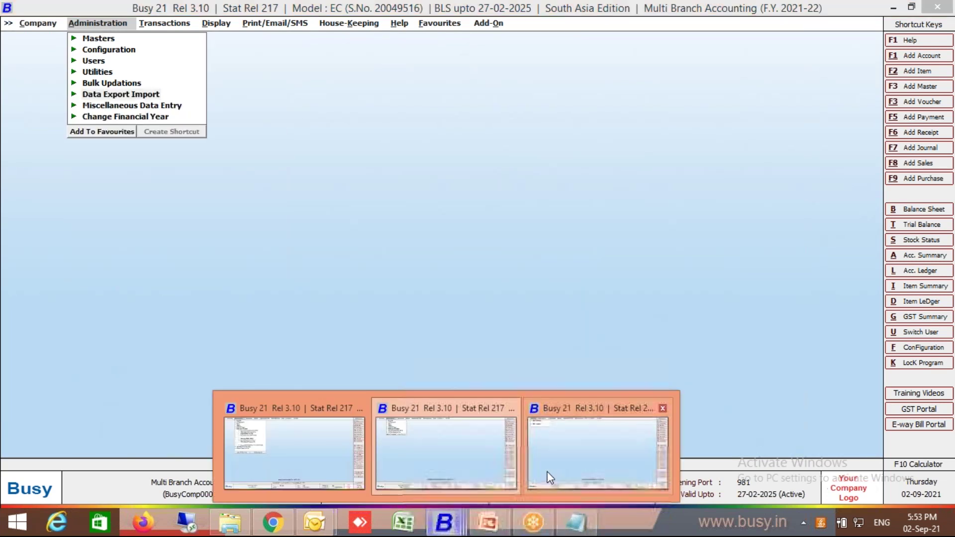
Switch to Busy Branch Nashik and open Exchange Data with HO under Data Export Import
click(587, 462)
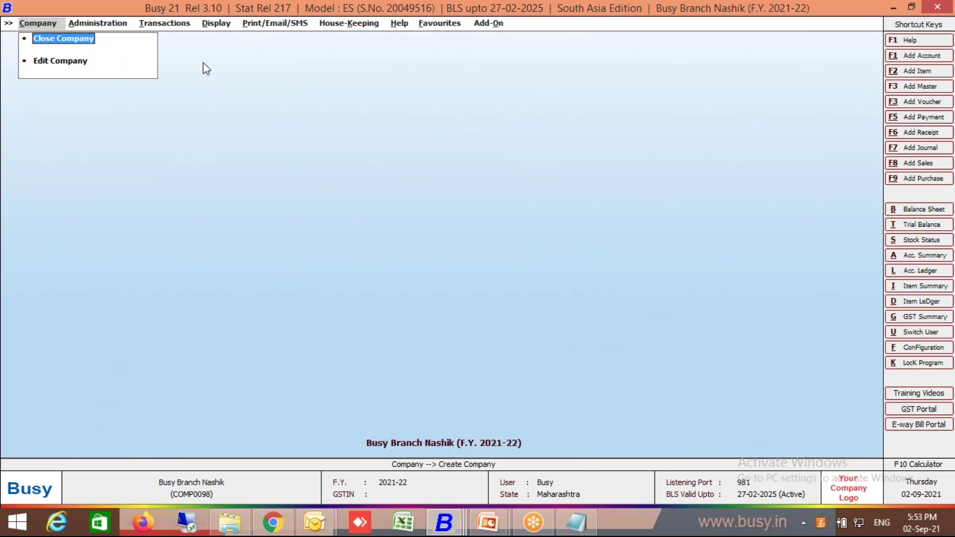
click(116, 26)
click(127, 95)
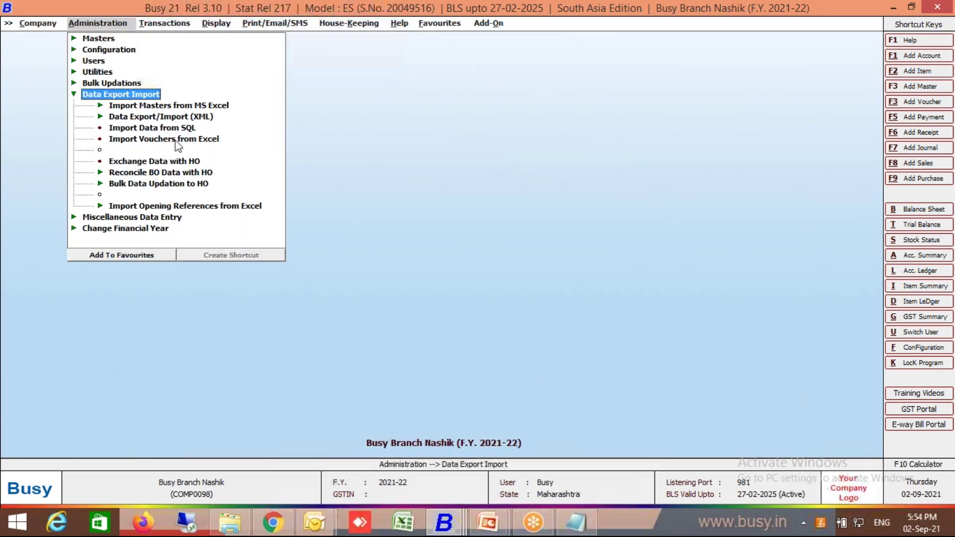
click(181, 161)
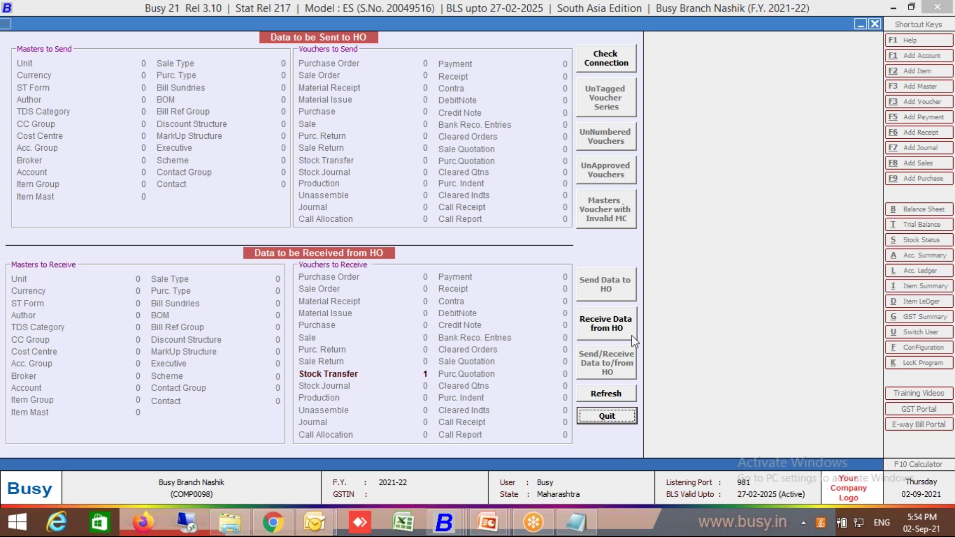
Receive the pending stock transfer from head office, confirm, and skip the sync log
click(609, 330)
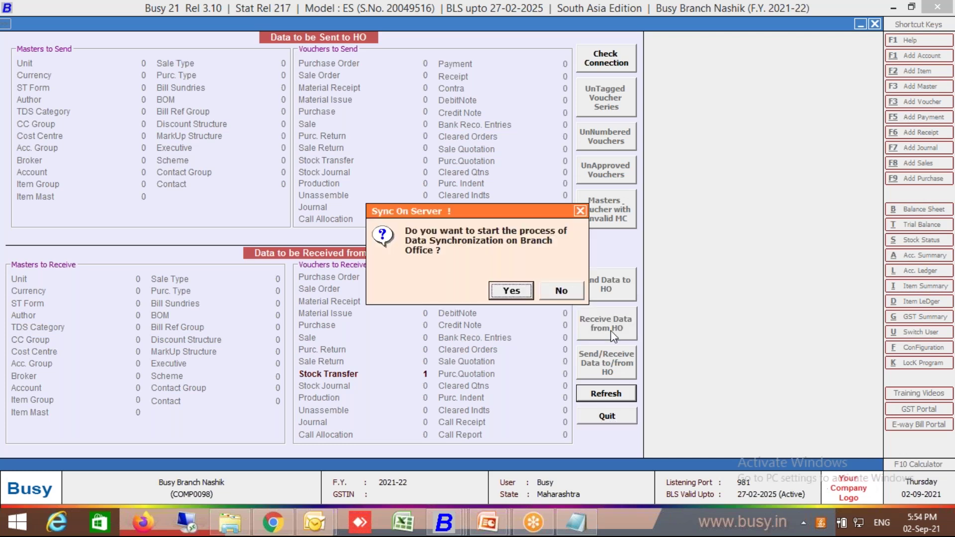
click(514, 295)
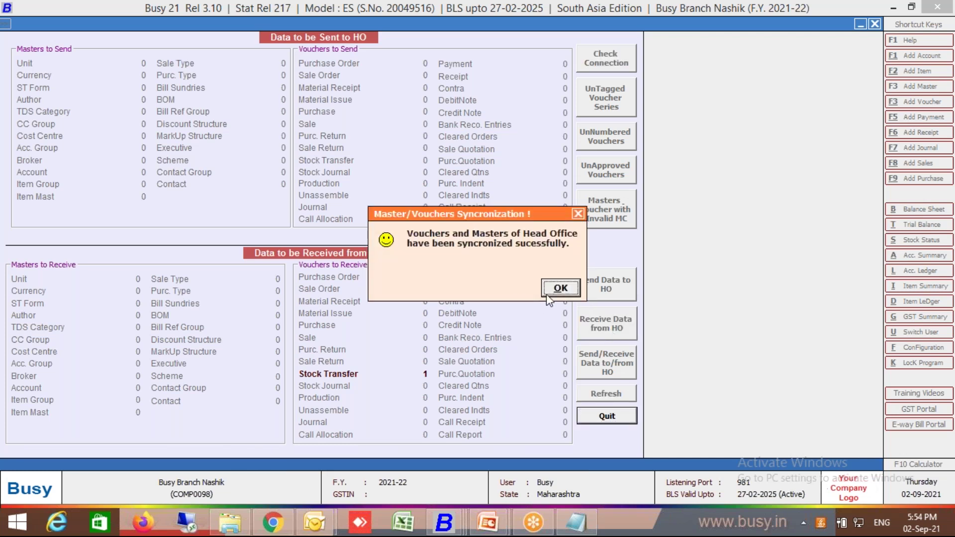
click(546, 294)
click(558, 291)
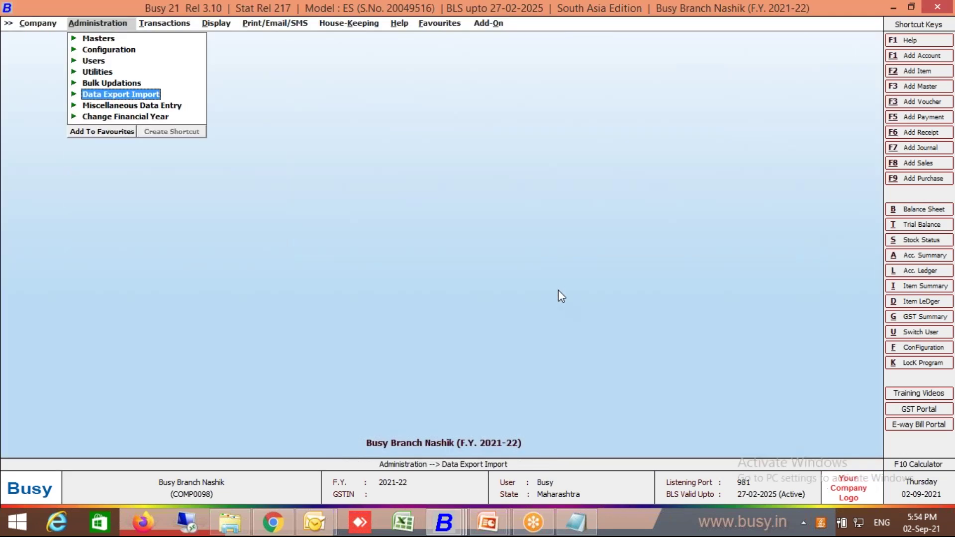
key(Right)
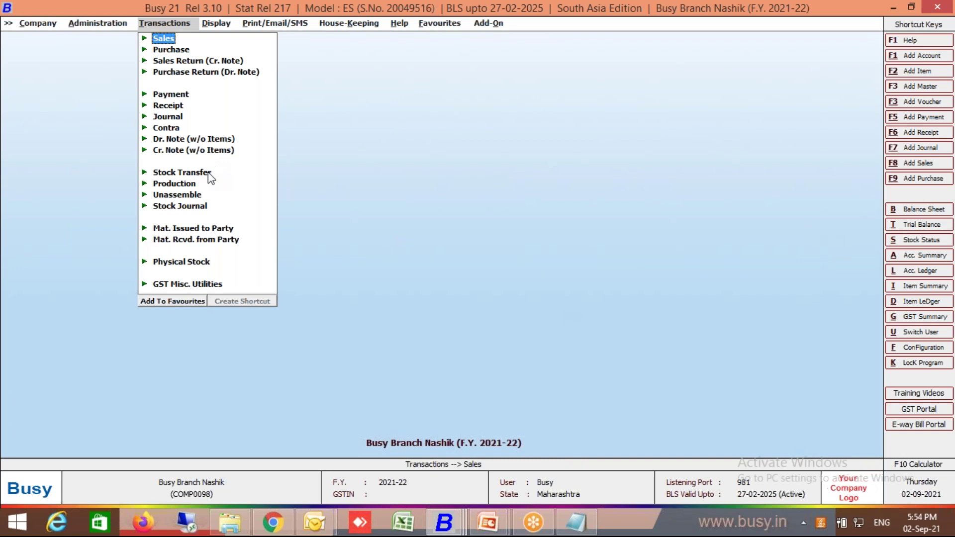
View Pune series stock transfer voucher 100 in Nashik, confirming 17 Pcs of Item 1, then exit
click(210, 177)
click(199, 198)
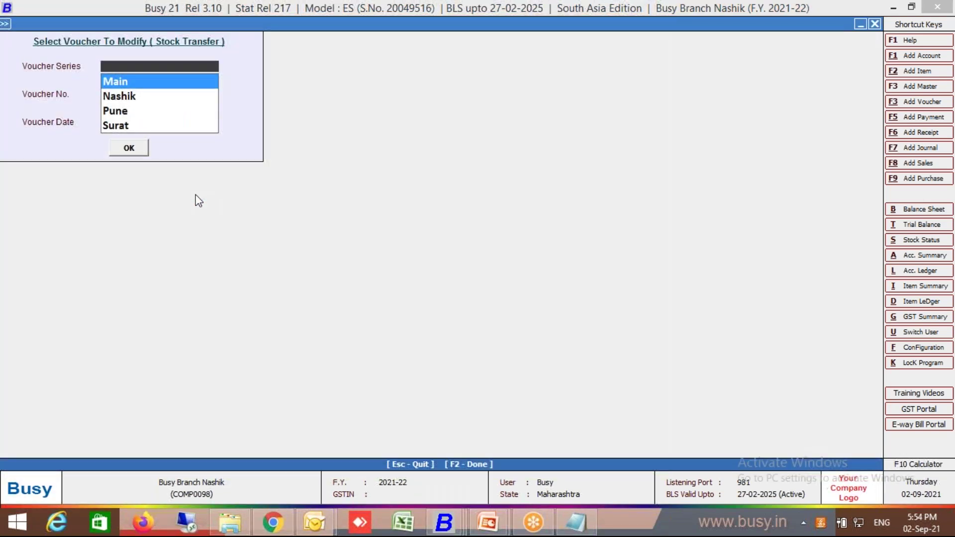
click(123, 111)
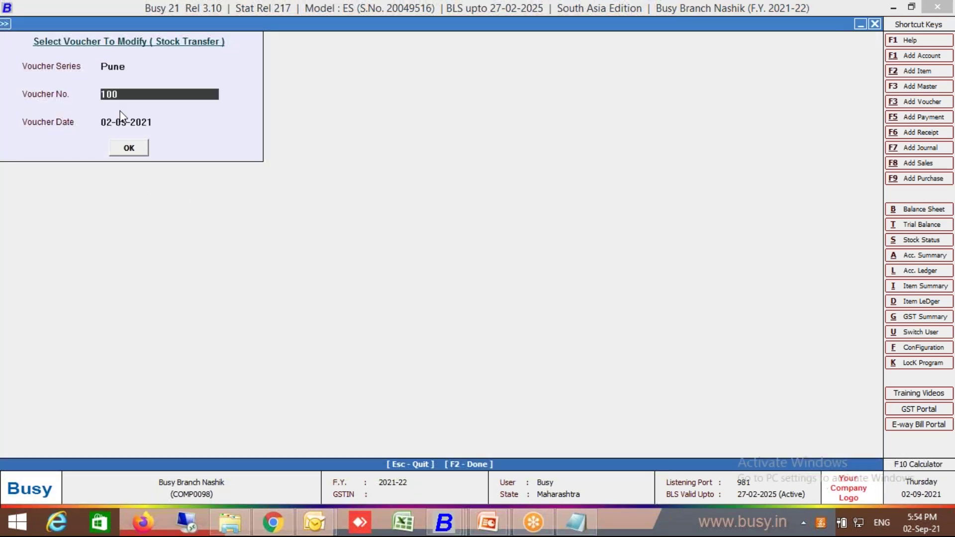
key(Return)
key(Return)
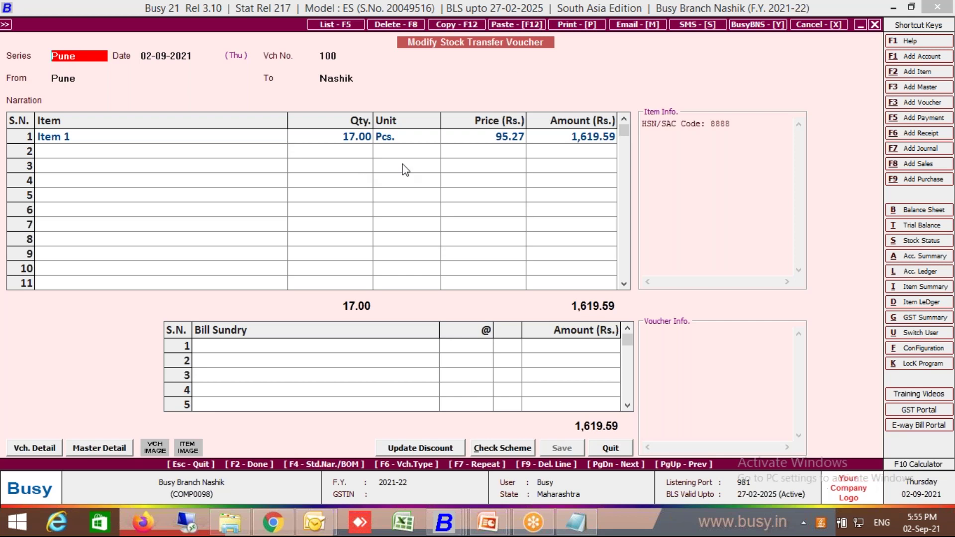
key(Escape)
key(Escape)
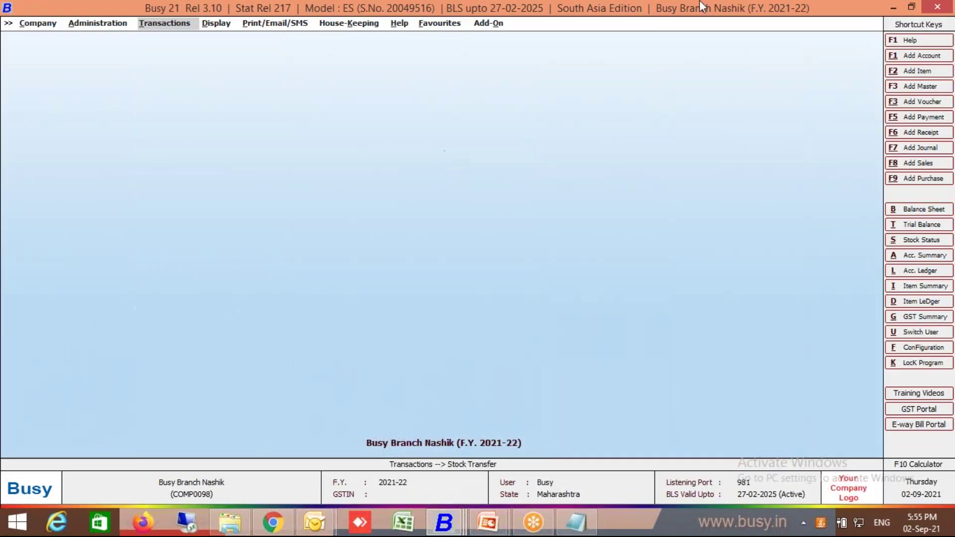